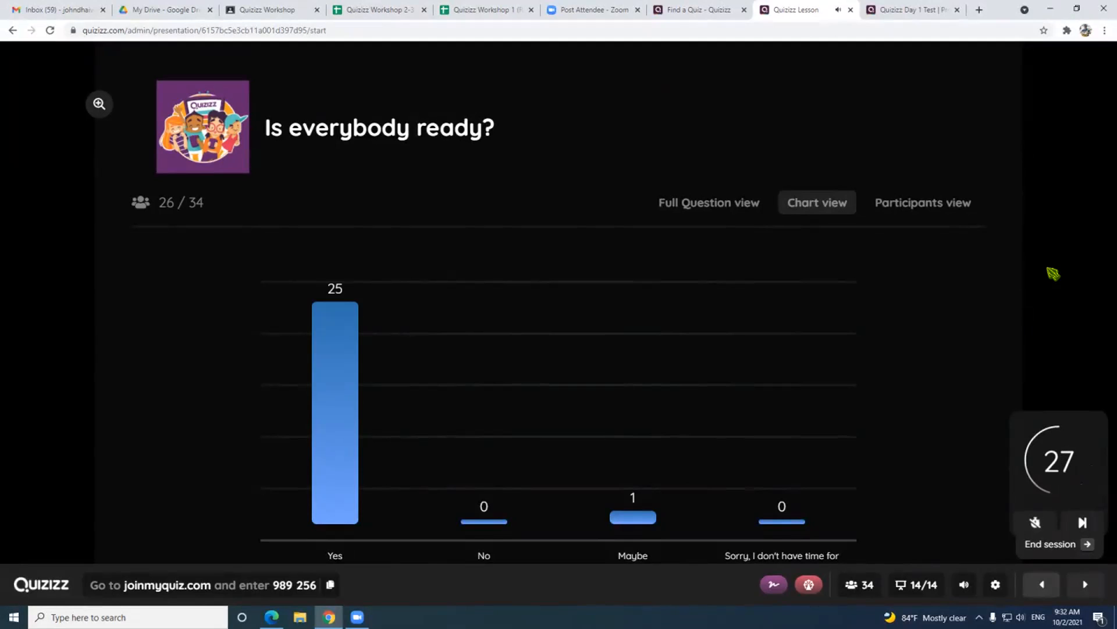
Open the meeting's participants list and advance the live lesson past the readiness poll to its closing slide
mouse_move(530, 78)
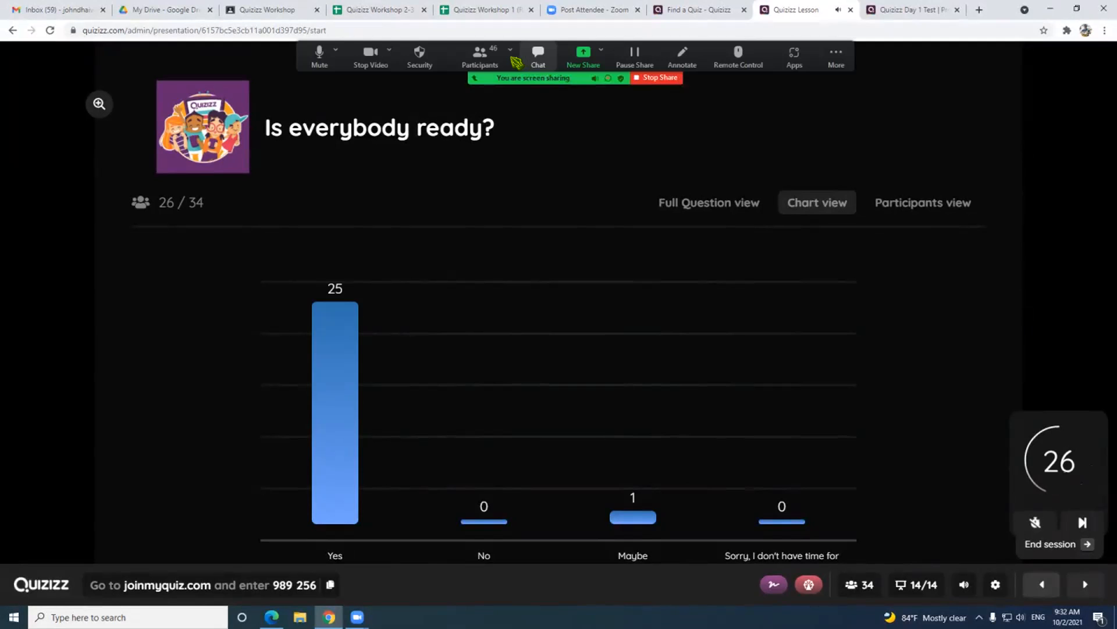
left_click(480, 56)
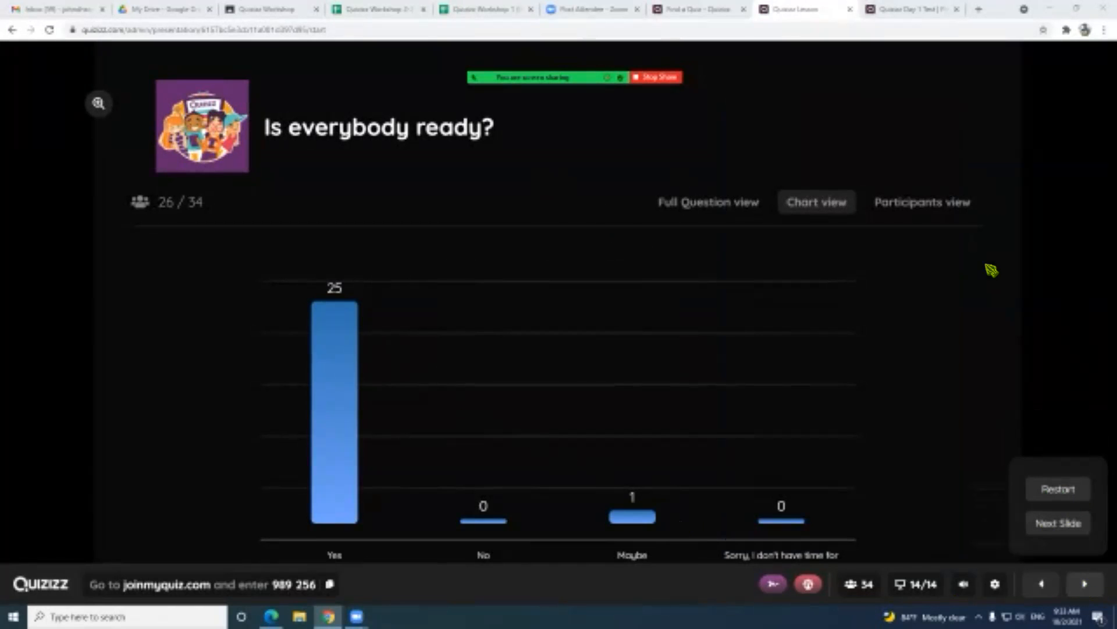
key("Right")
left_click(604, 140)
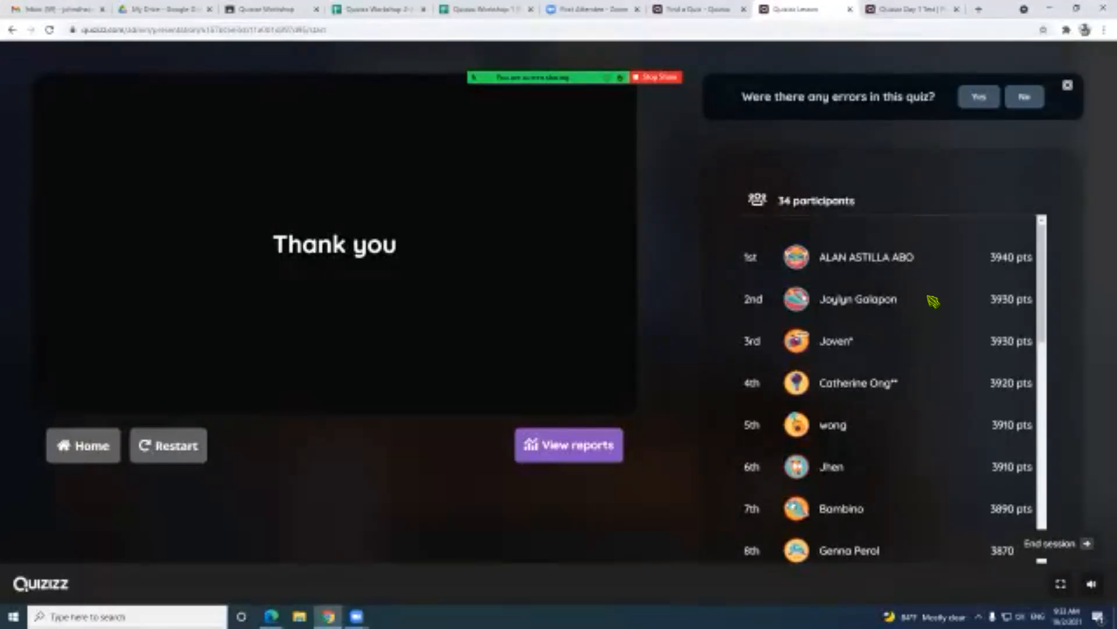
Look through the final leaderboard of the lesson from the first rank down to the last participants
scroll(934, 301, "down", 7)
scroll(934, 301, "up", 7)
scroll(943, 327, "down", 12)
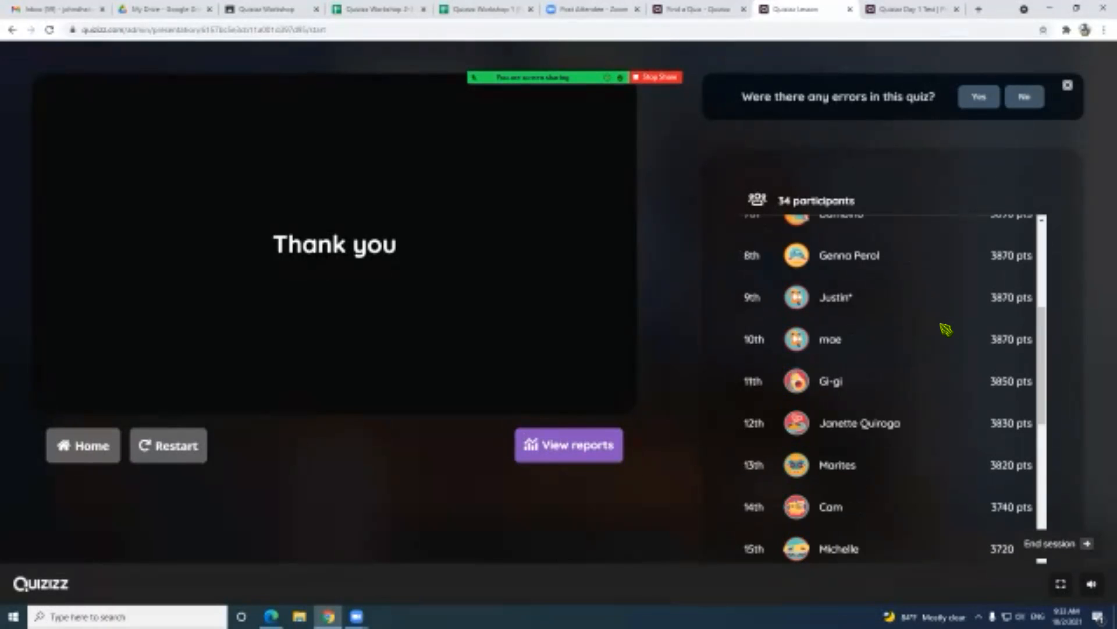
scroll(1042, 299, "down", 1)
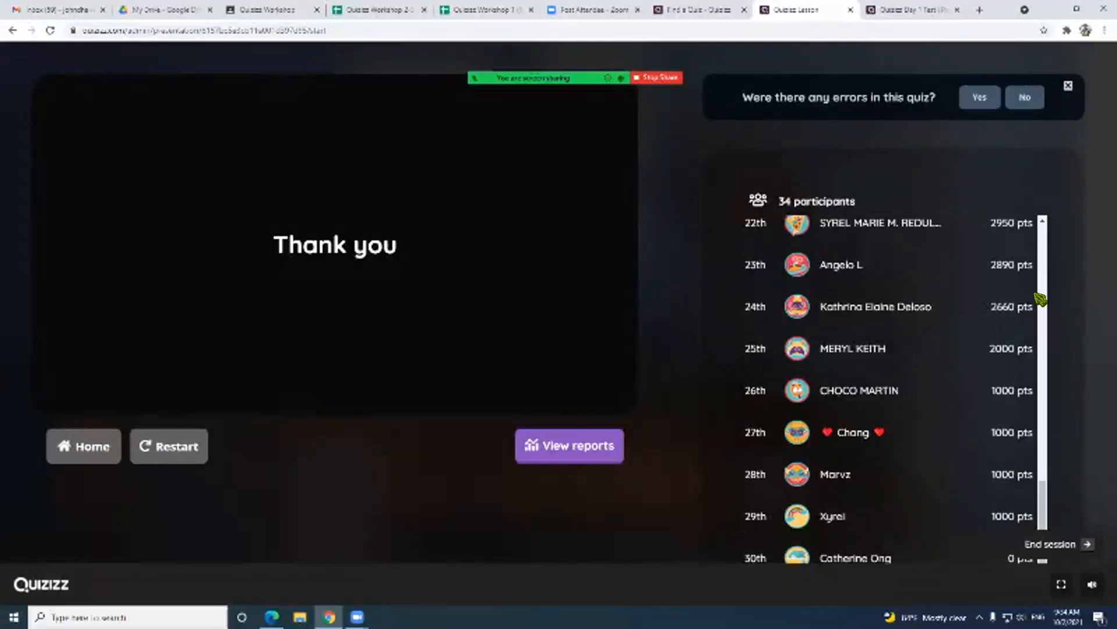
scroll(832, 308, "down", 2)
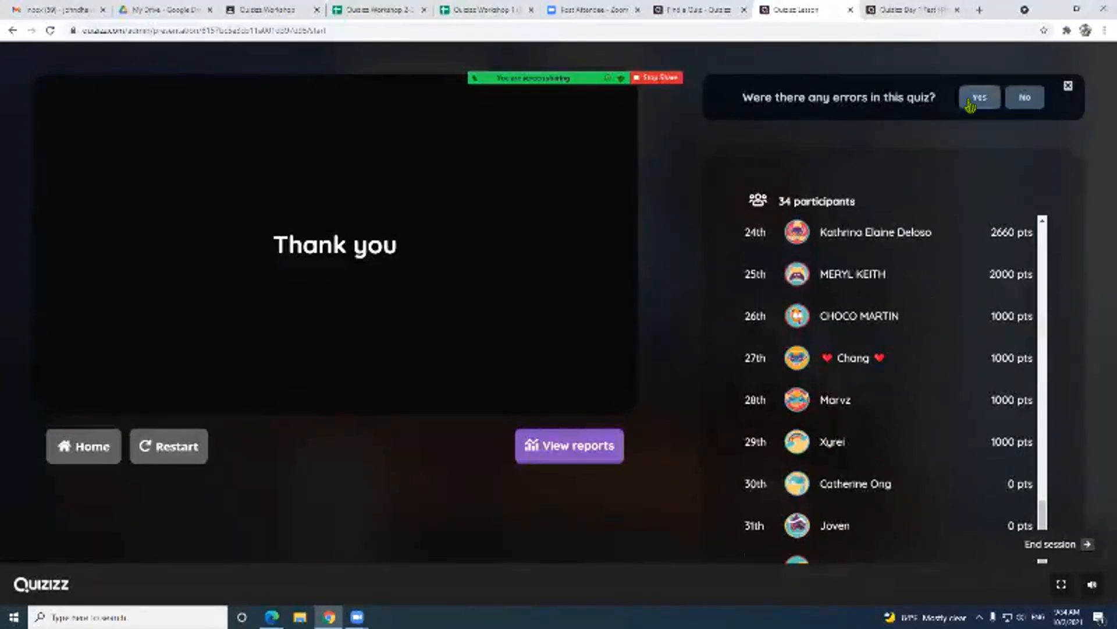
Close the finished lesson's browser tab and start a new screen share in the Zoom meeting
left_click(851, 10)
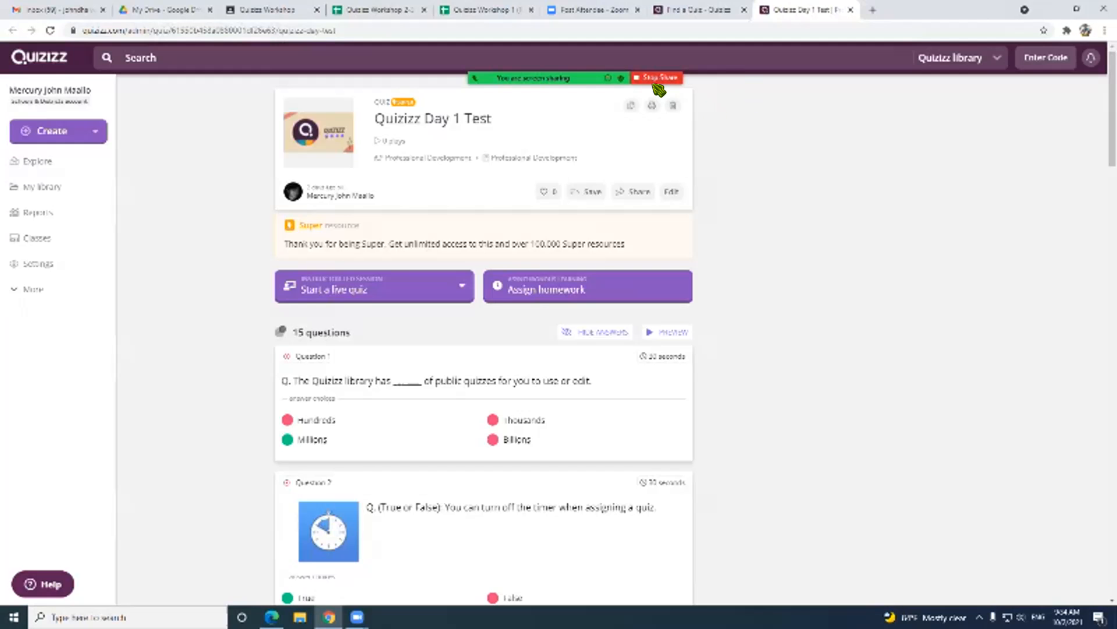
left_click(583, 67)
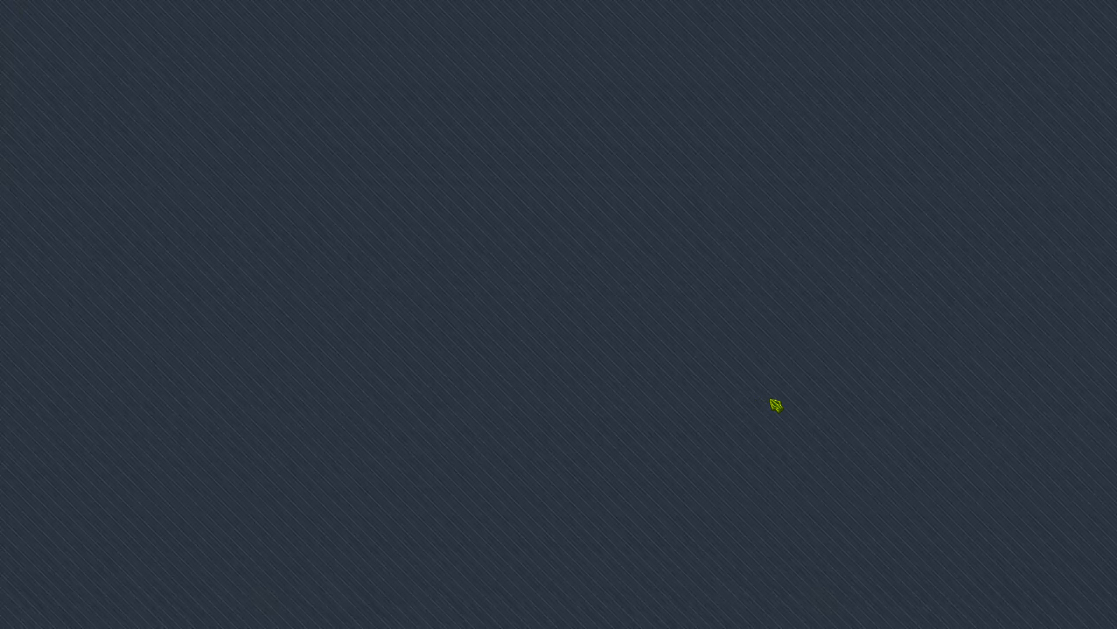
left_click(799, 421)
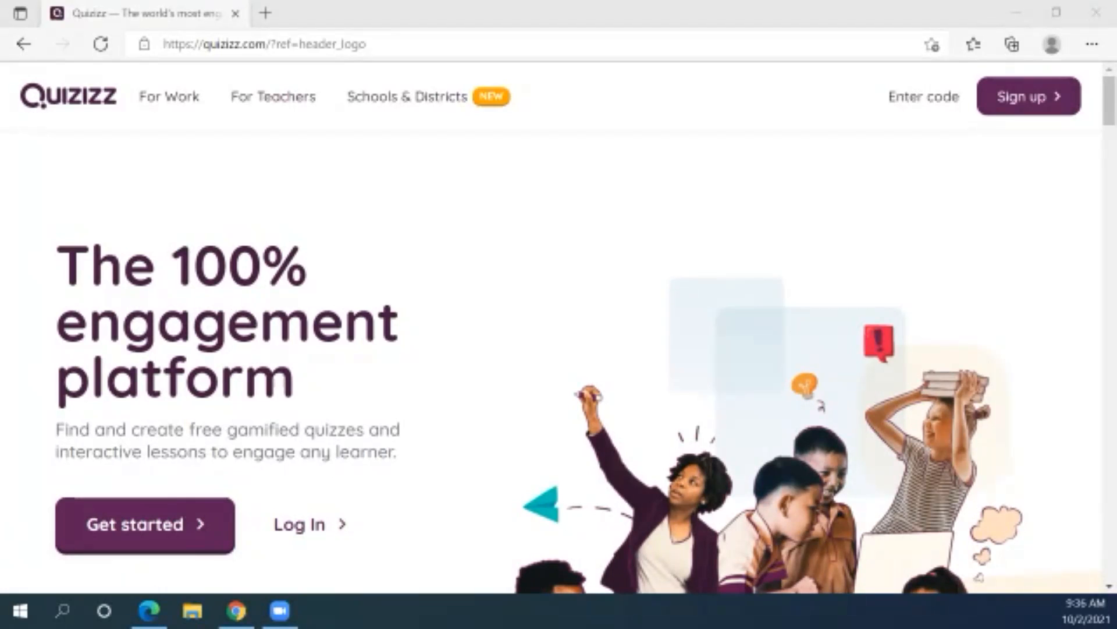
left_click(279, 180)
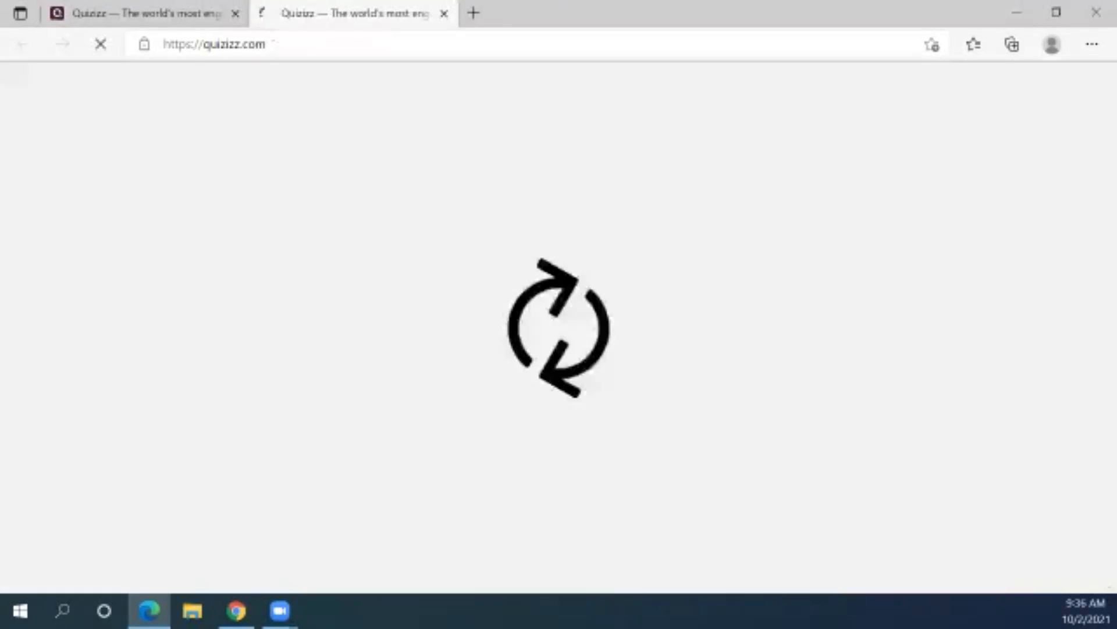
left_click(444, 13)
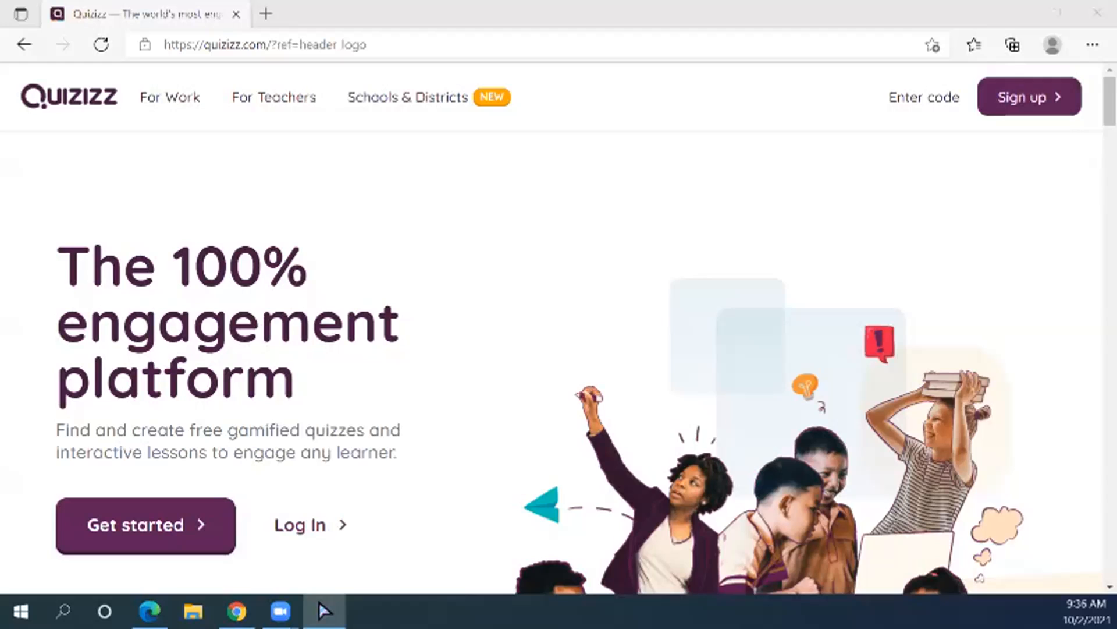
left_click(686, 286)
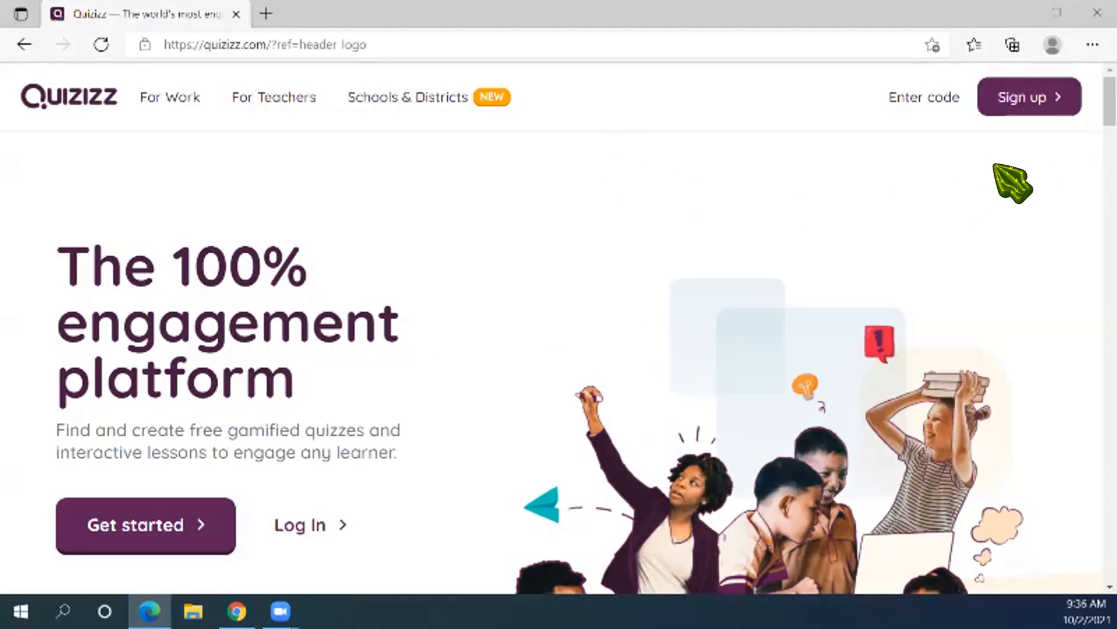
Open the Quizizz sign-up page and choose to continue with Google using another account
left_click(1037, 120)
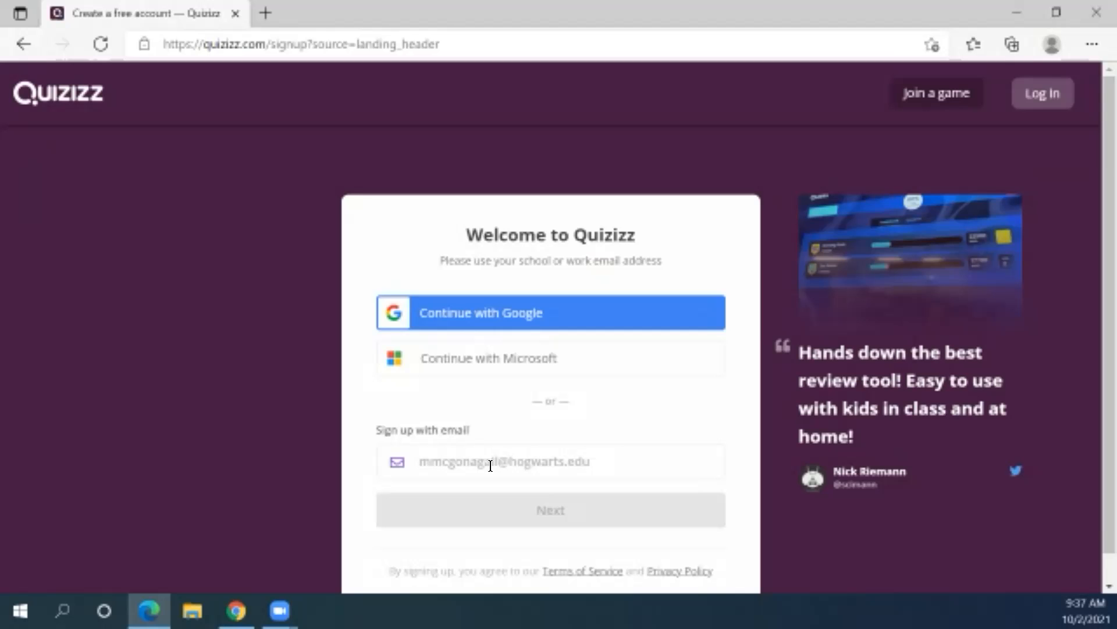
left_click(511, 464)
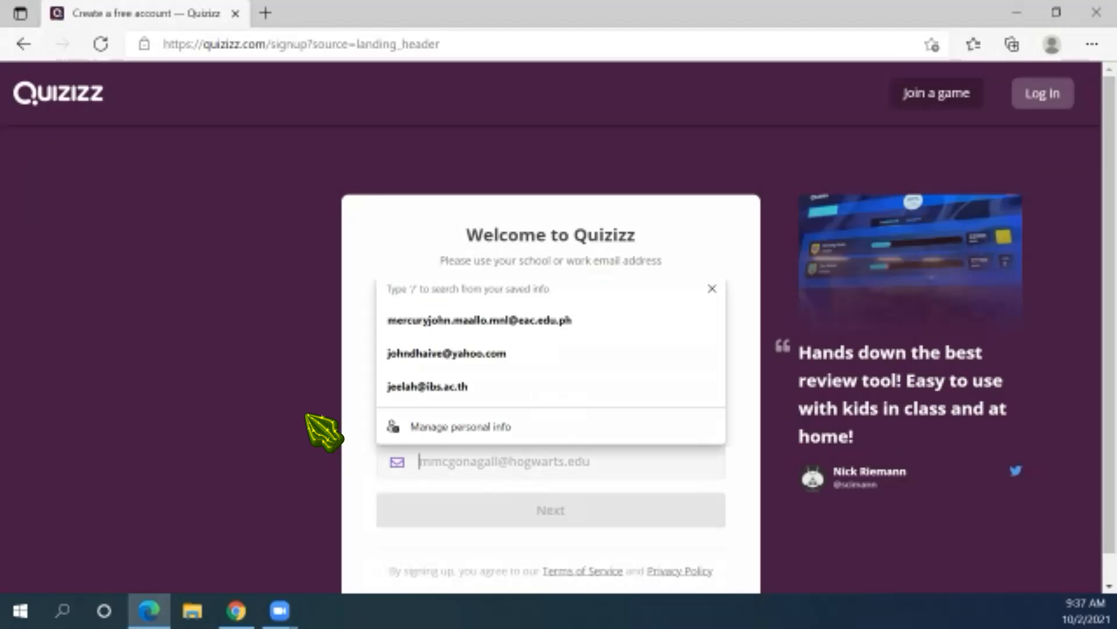
left_click(289, 427)
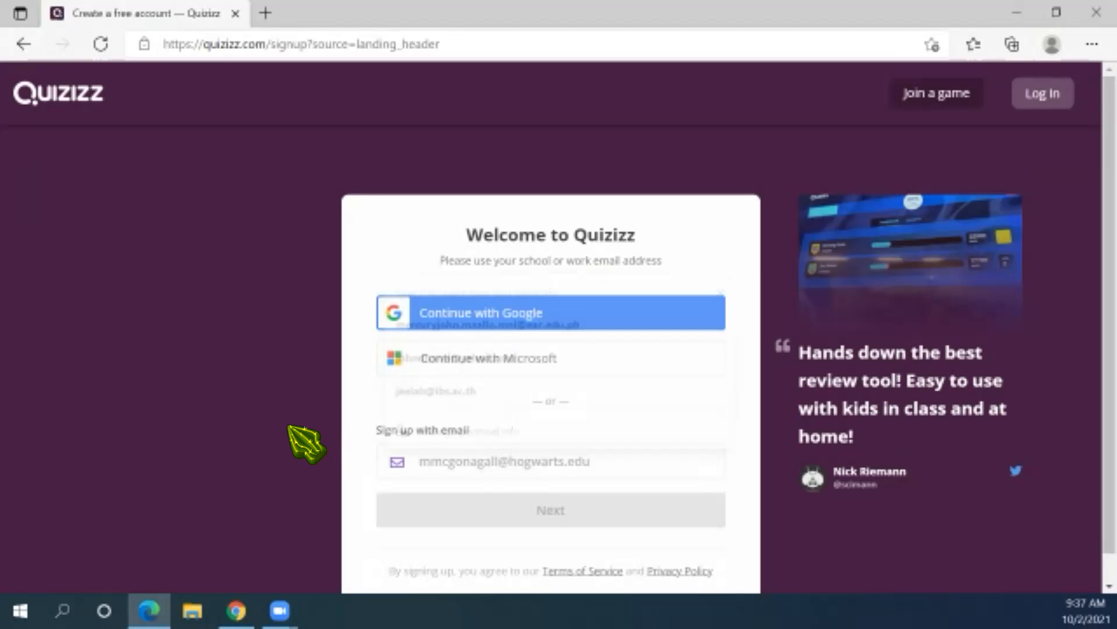
left_click(537, 320)
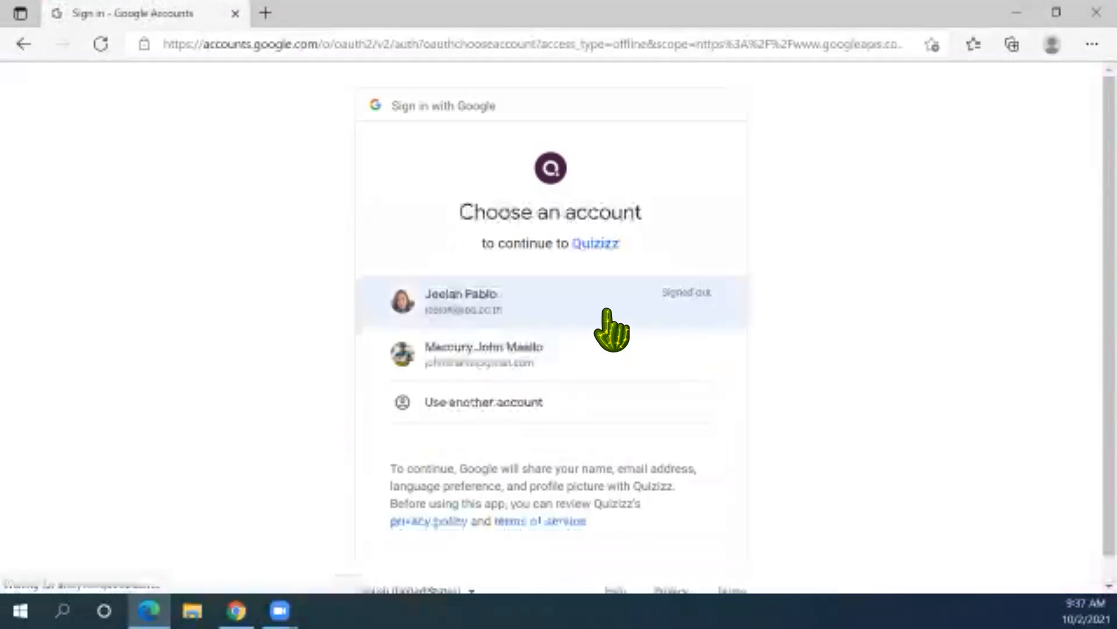
left_click(521, 404)
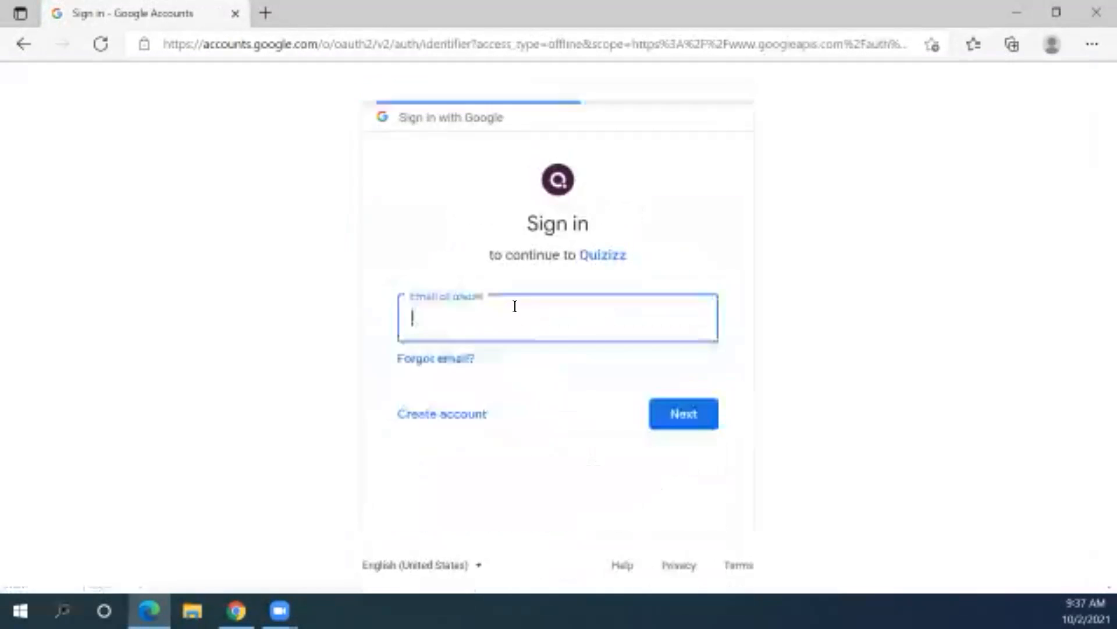
Sign in to Quizizz through Google with the saved school e-mail address and the account password
left_click(515, 314)
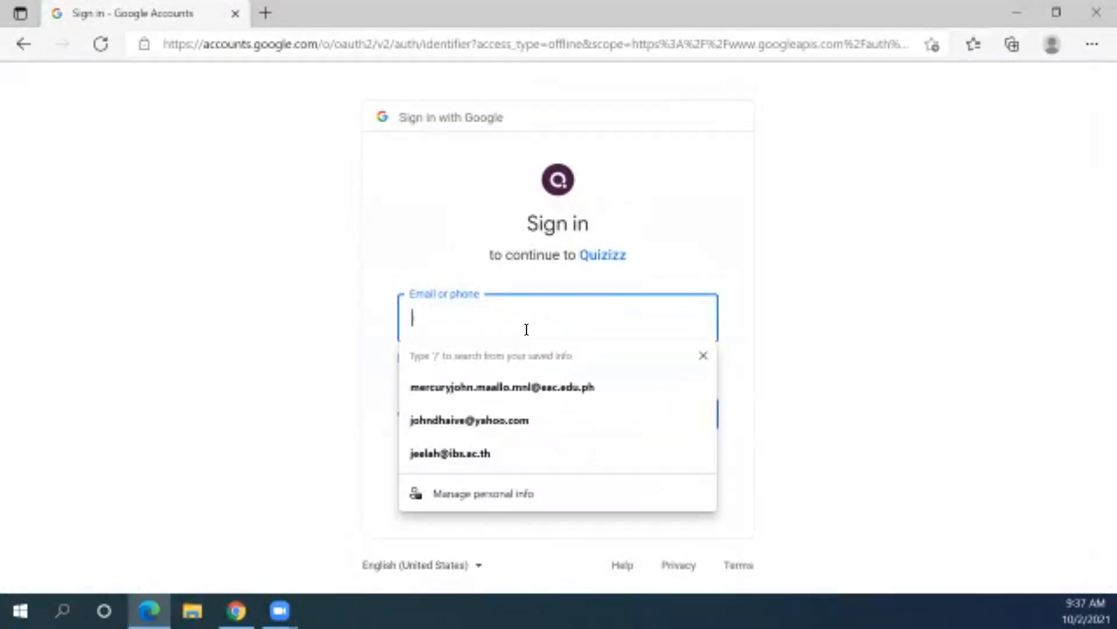
left_click(553, 381)
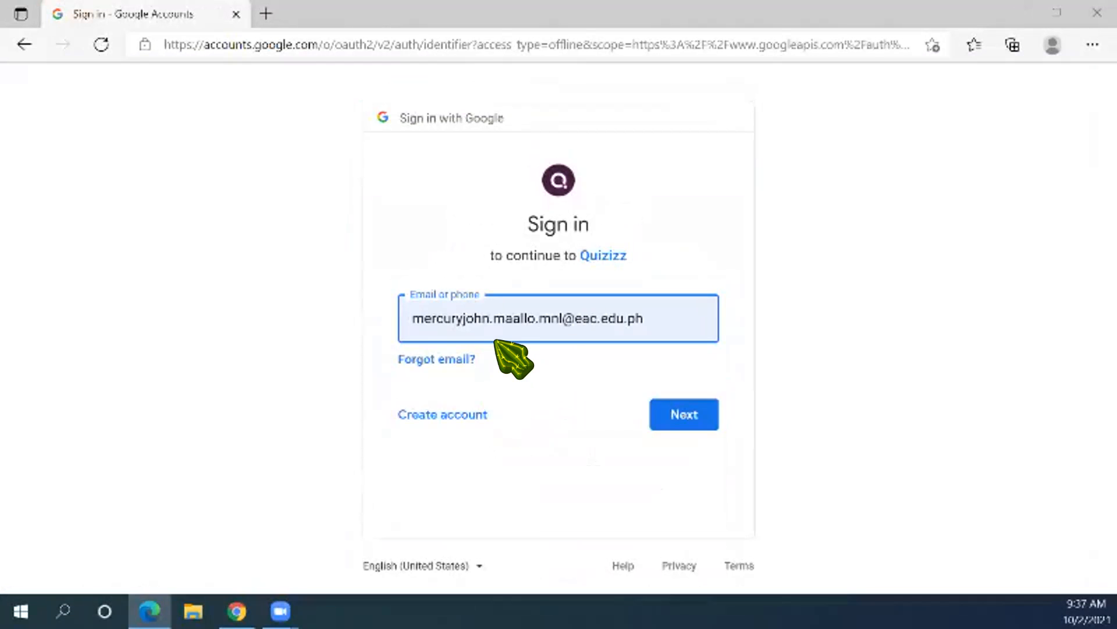
left_click(687, 417)
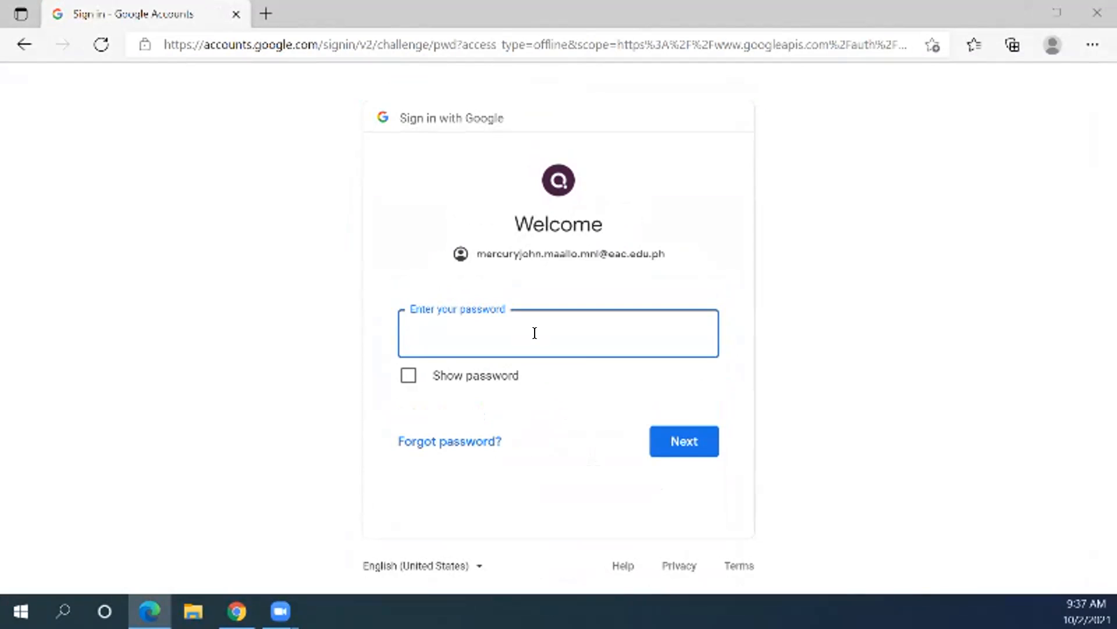
type("*************")
left_click(685, 433)
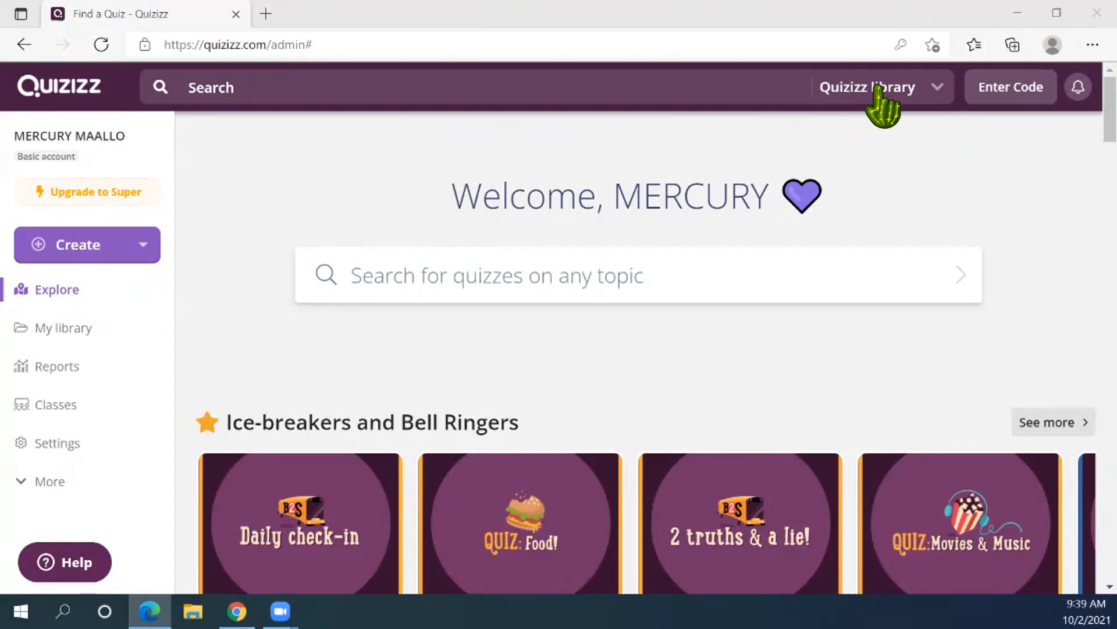
Search the Quizizz library for "grammar nouns"
left_click(205, 88)
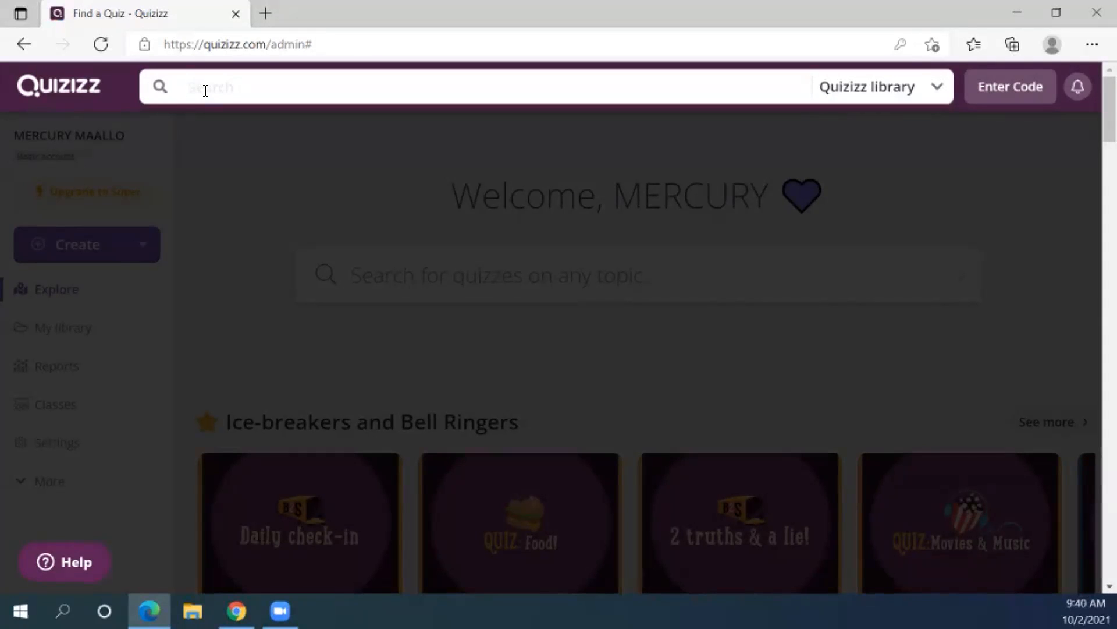
type("grammar nou8n")
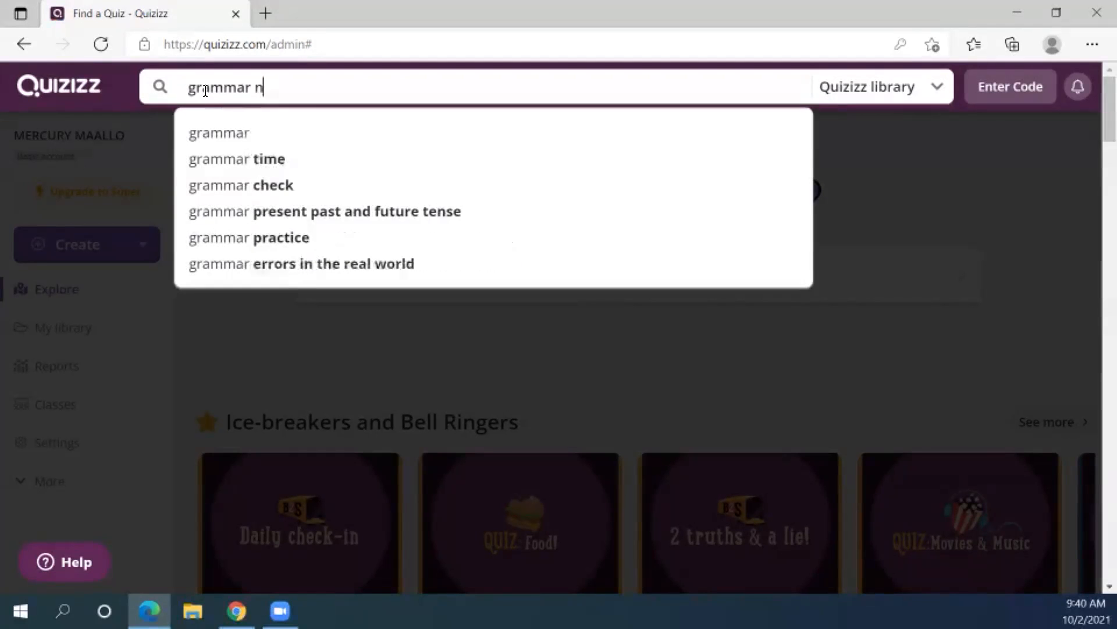
key("BackSpace")
key("BackSpace")
type("ns")
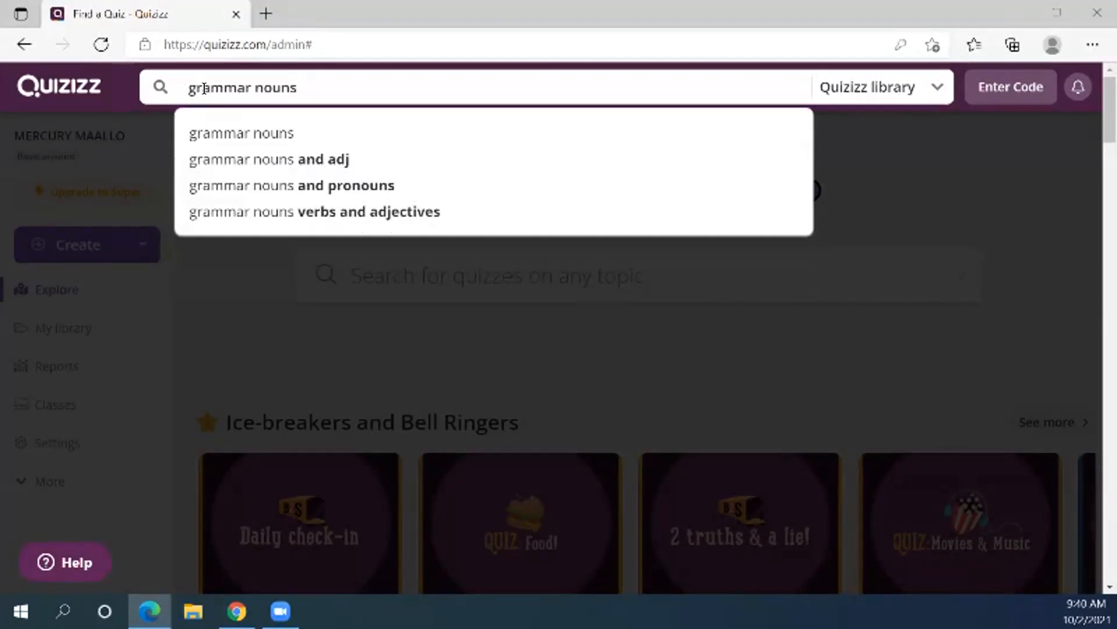
key("Return")
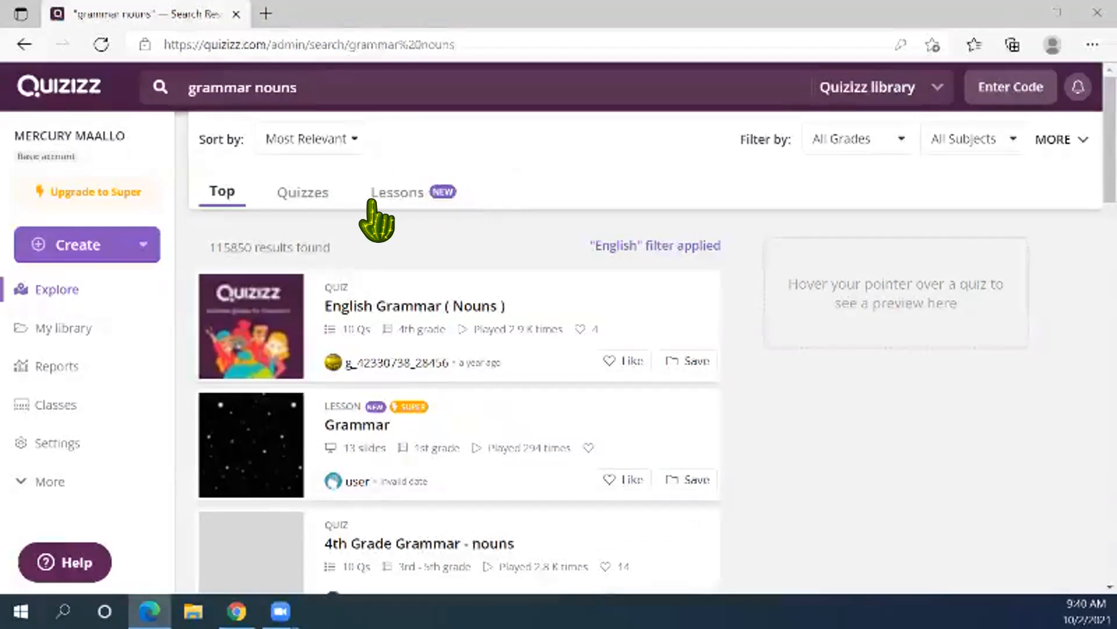
Compare the quiz results with the lesson results for the search, and return to the Top results
left_click(289, 195)
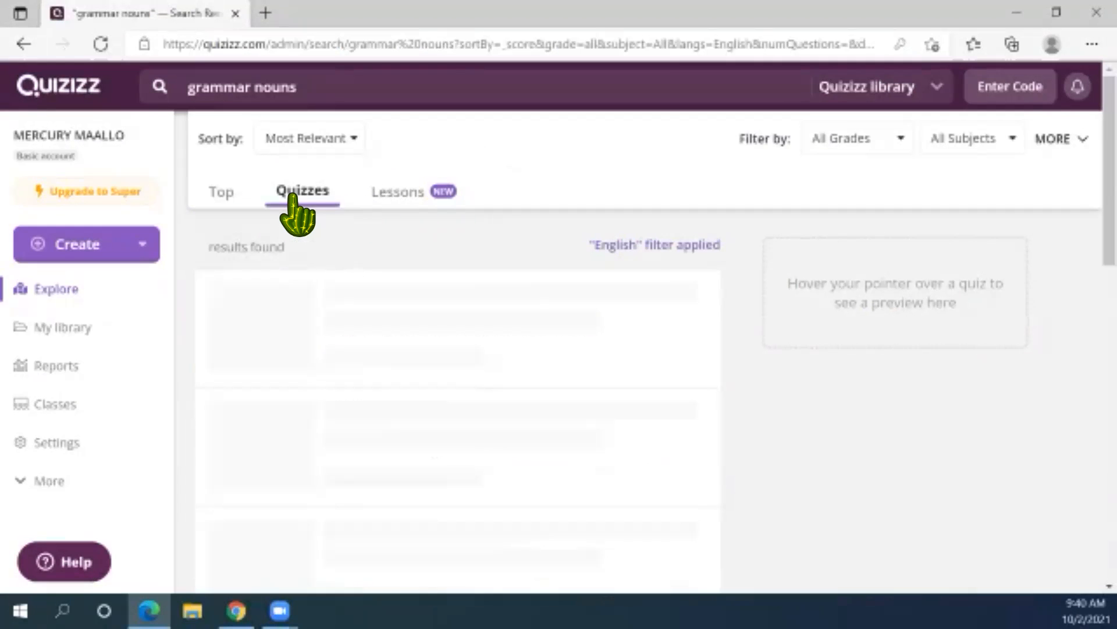
left_click(388, 196)
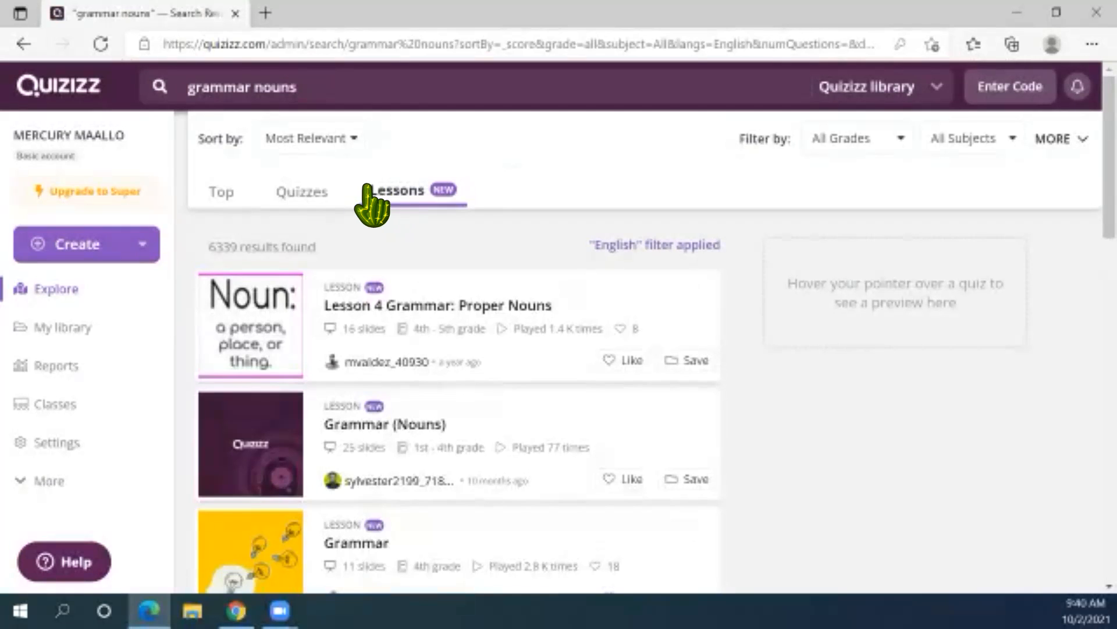
left_click(302, 193)
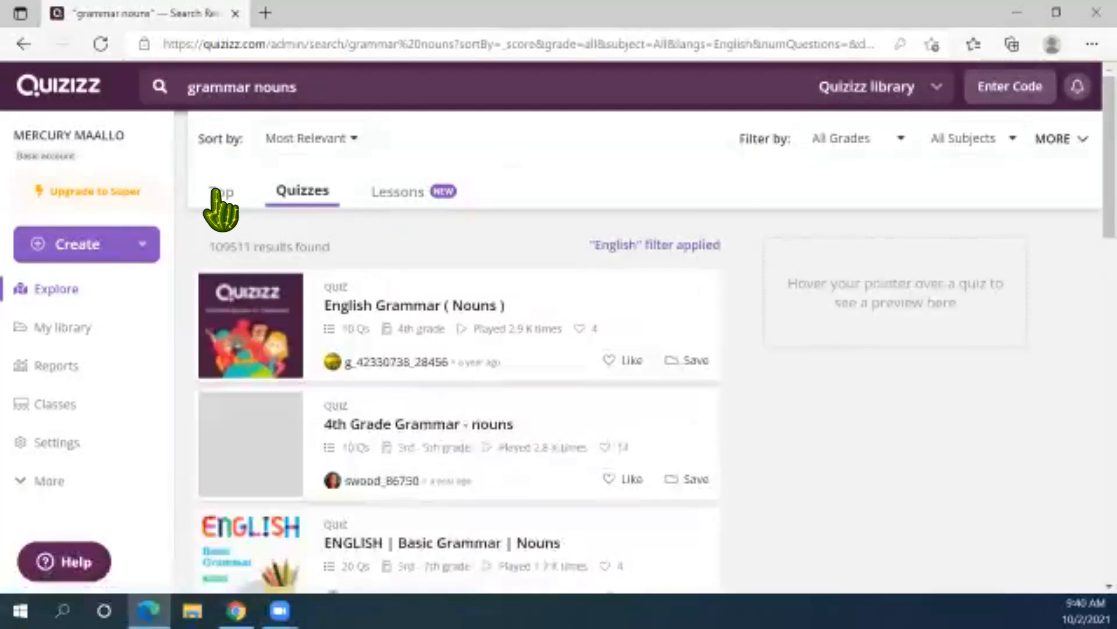
left_click(217, 190)
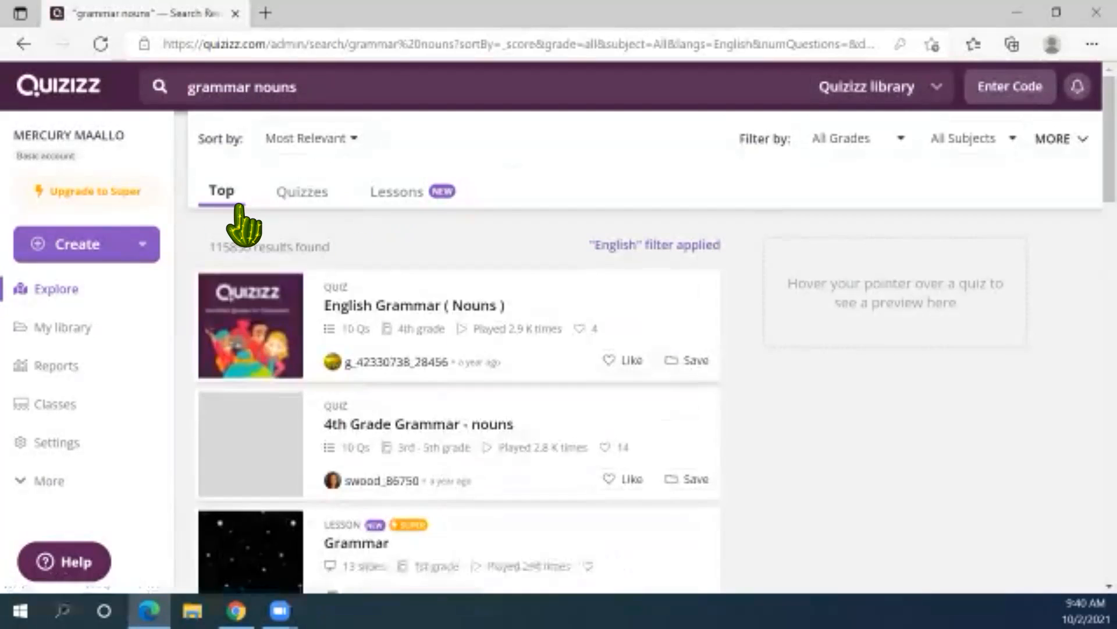
Browse the Top search results and preview the listed quizzes and lessons, starting with "English Grammar ( Nouns )"
mouse_move(489, 324)
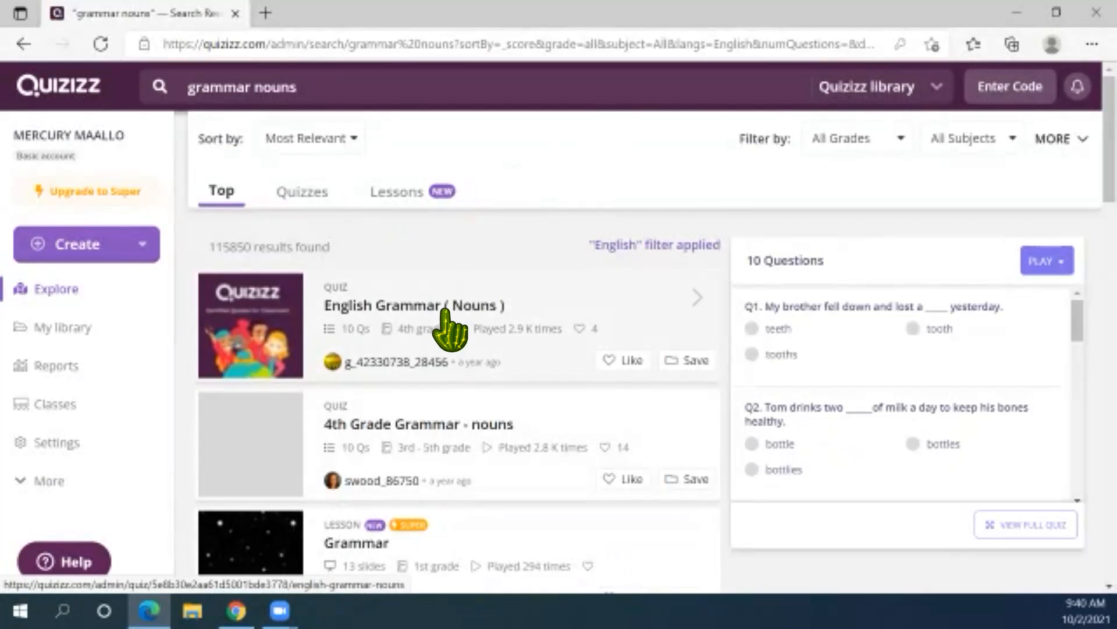
scroll(448, 331, "down", 1)
scroll(454, 328, "down", 2)
scroll(444, 330, "up", 3)
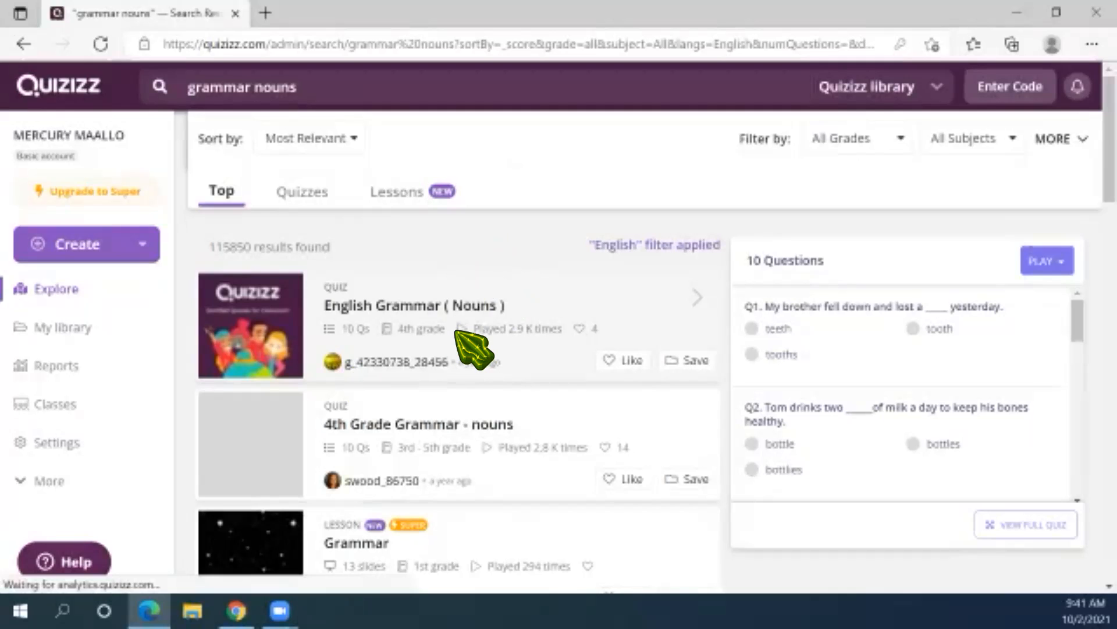
scroll(469, 327, "down", 5)
scroll(468, 327, "up", 5)
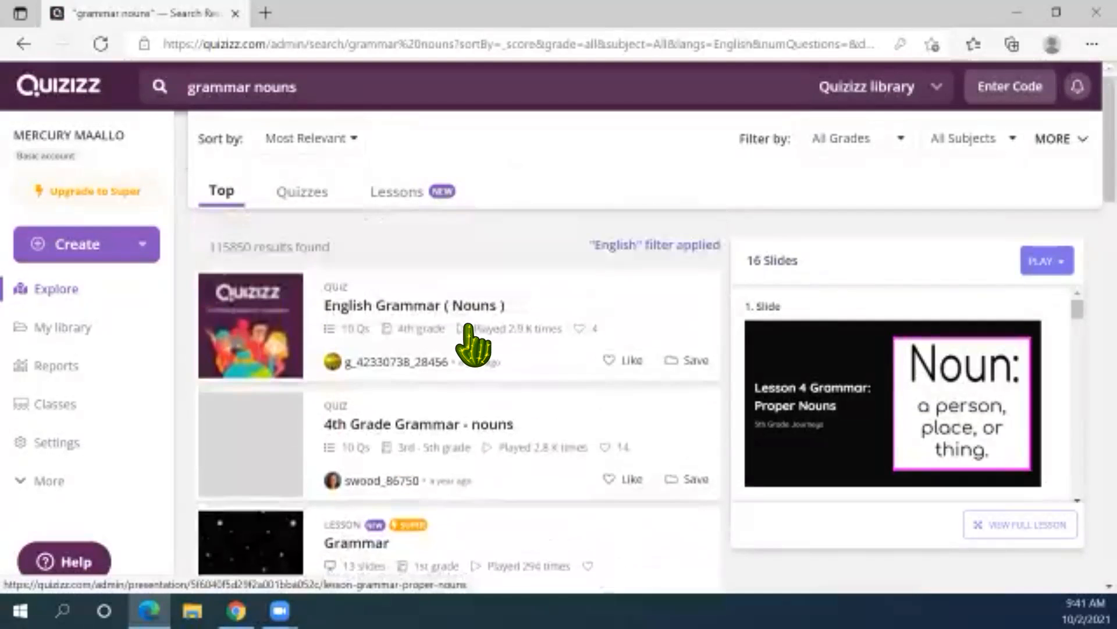
Preview the questions of the "English Grammar ( Nouns )" quiz in the search results
left_click(473, 346)
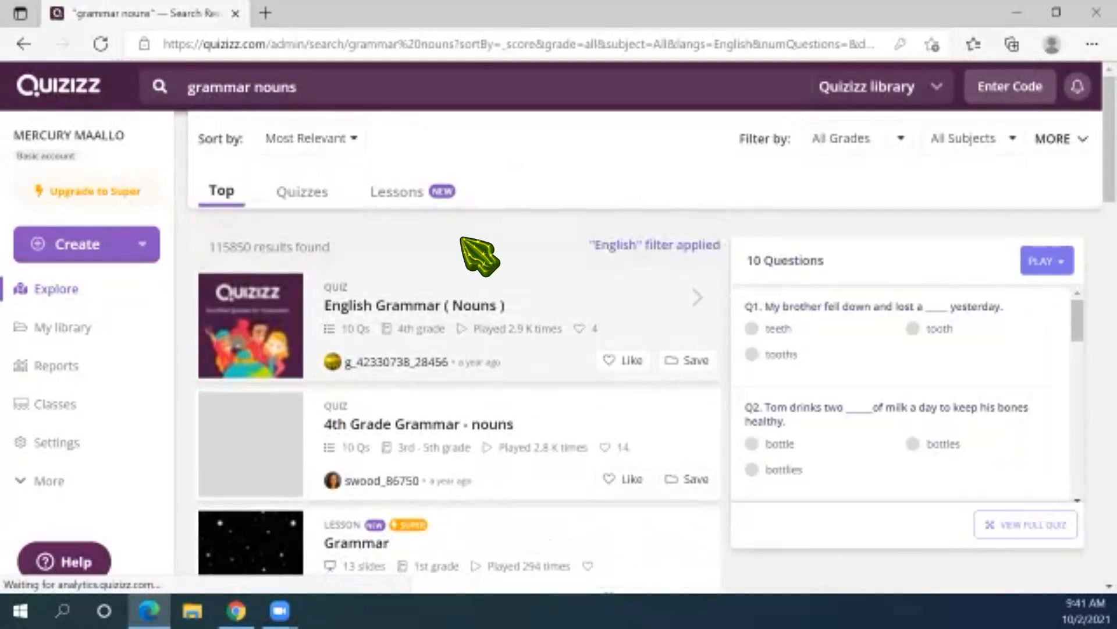
left_click_drag(267, 250, 442, 249)
left_click(441, 240)
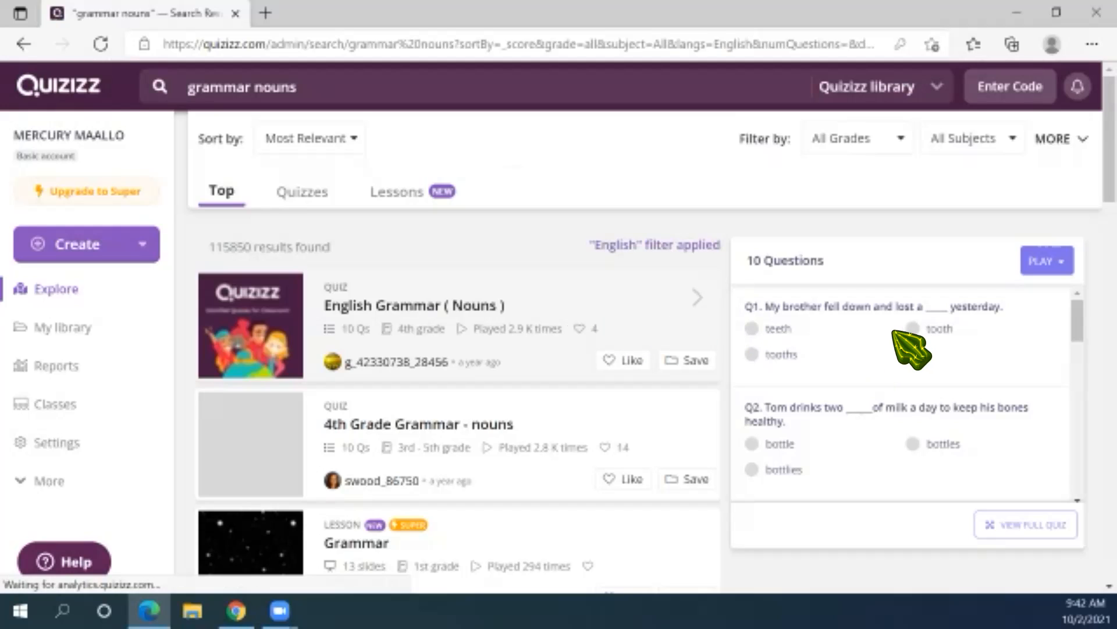
scroll(911, 349, "down", 5)
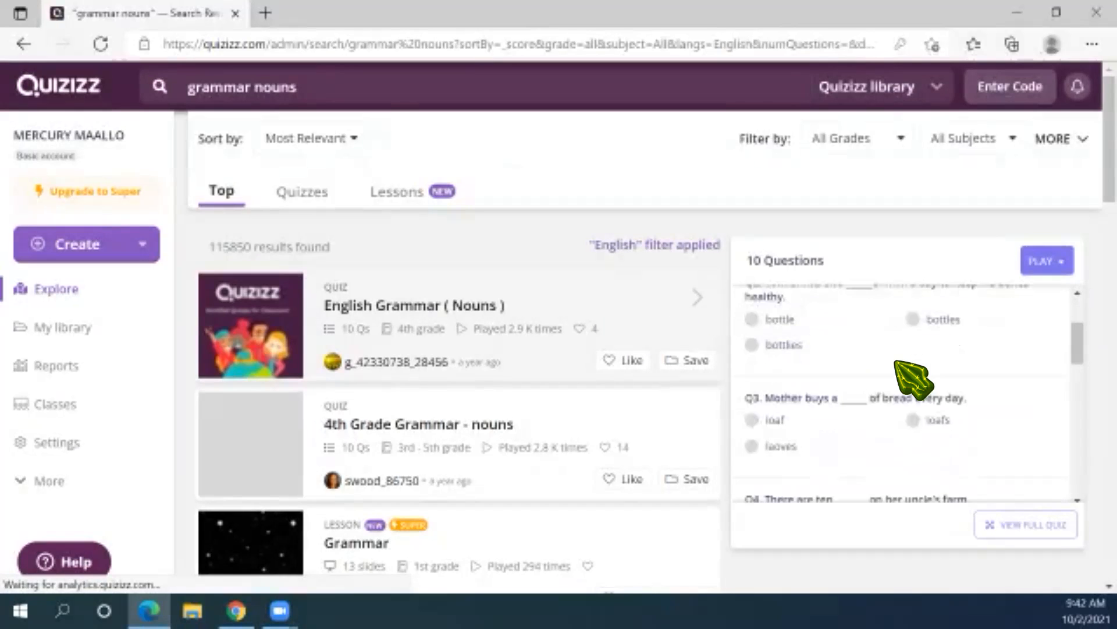
scroll(899, 372, "down", 2)
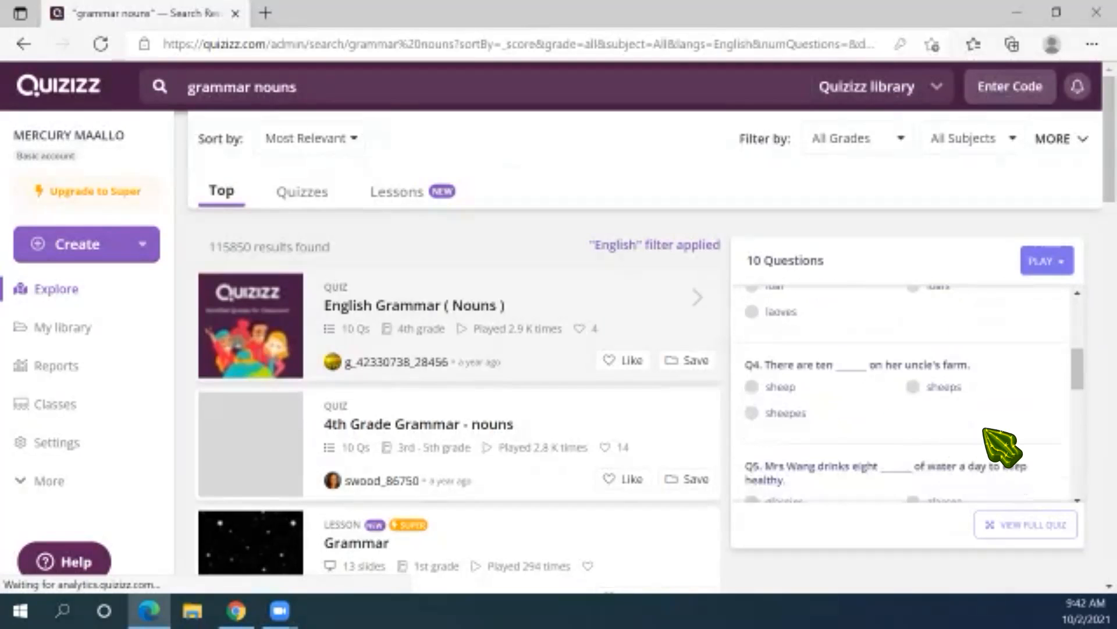
scroll(903, 399, "down", 6)
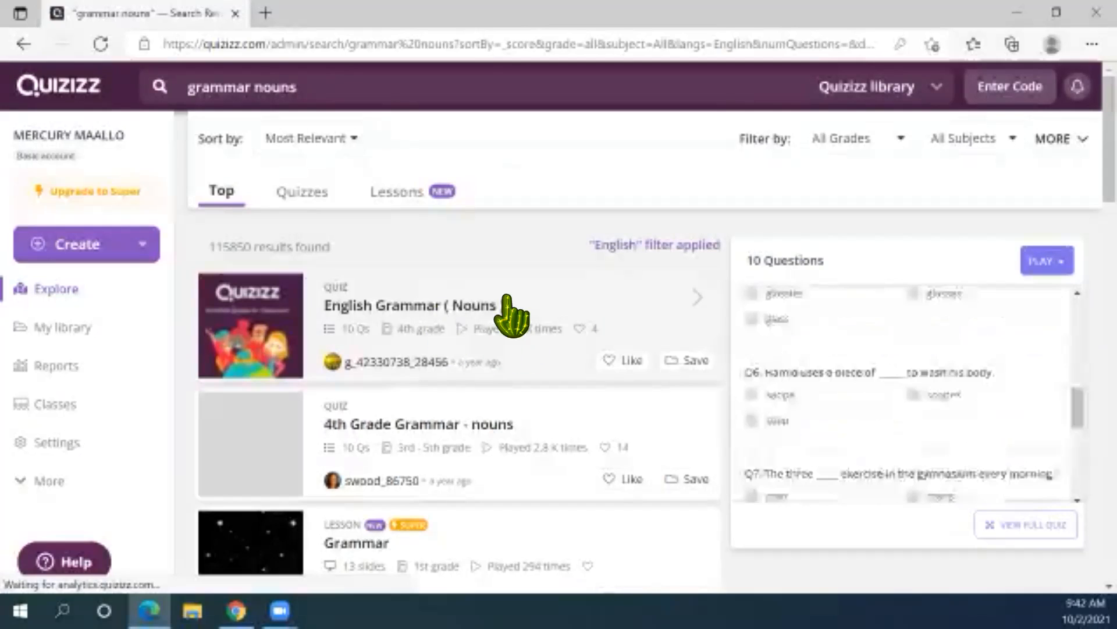
left_click(469, 300)
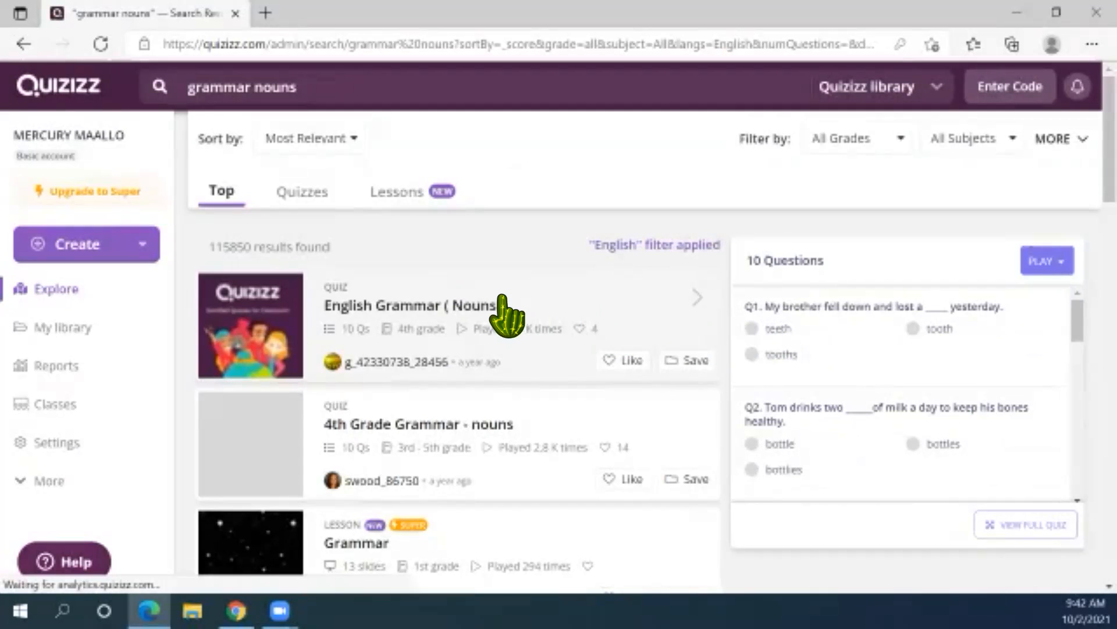
Preview the questions of the "4th Grade Grammar - nouns" quiz from first to last and return to its first question
scroll(462, 373, "down", 1)
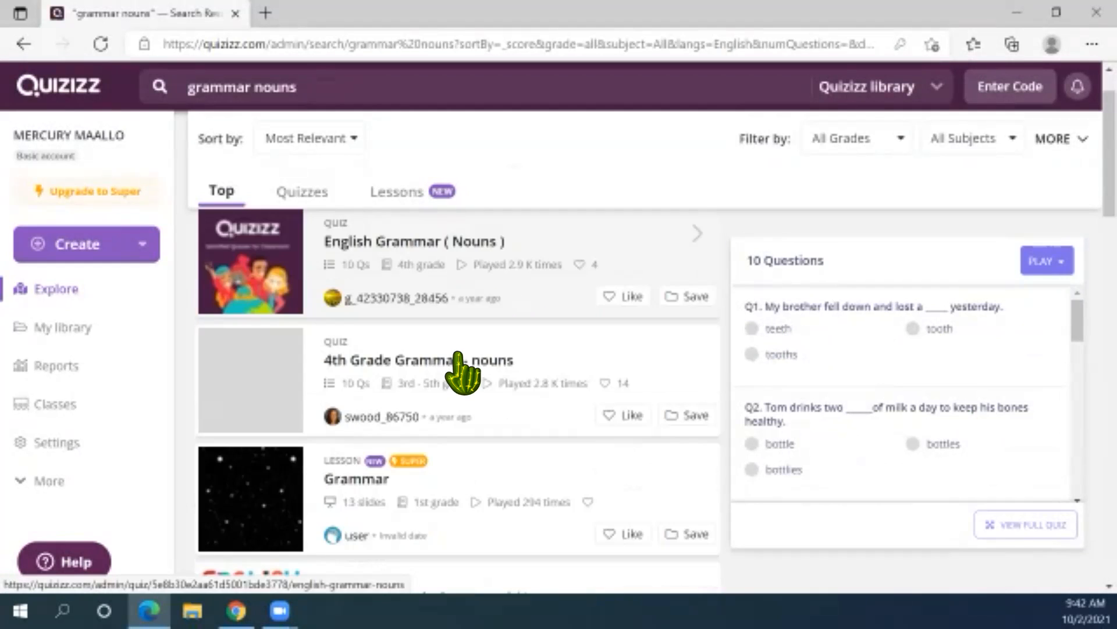
scroll(344, 285, "down", 2)
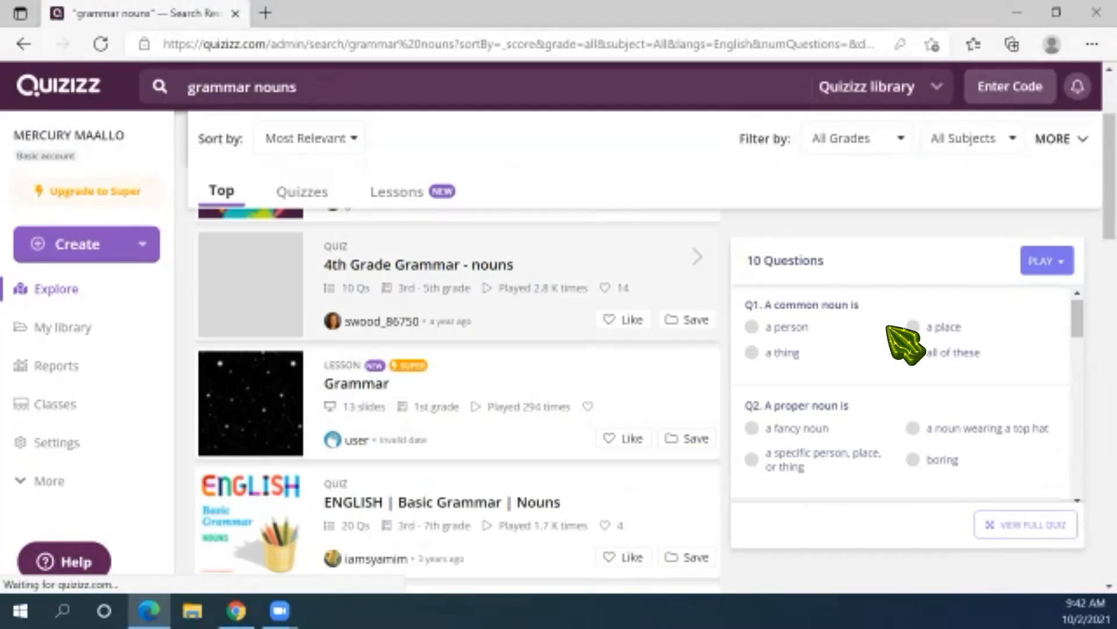
scroll(905, 344, "down", 3)
scroll(905, 343, "down", 5)
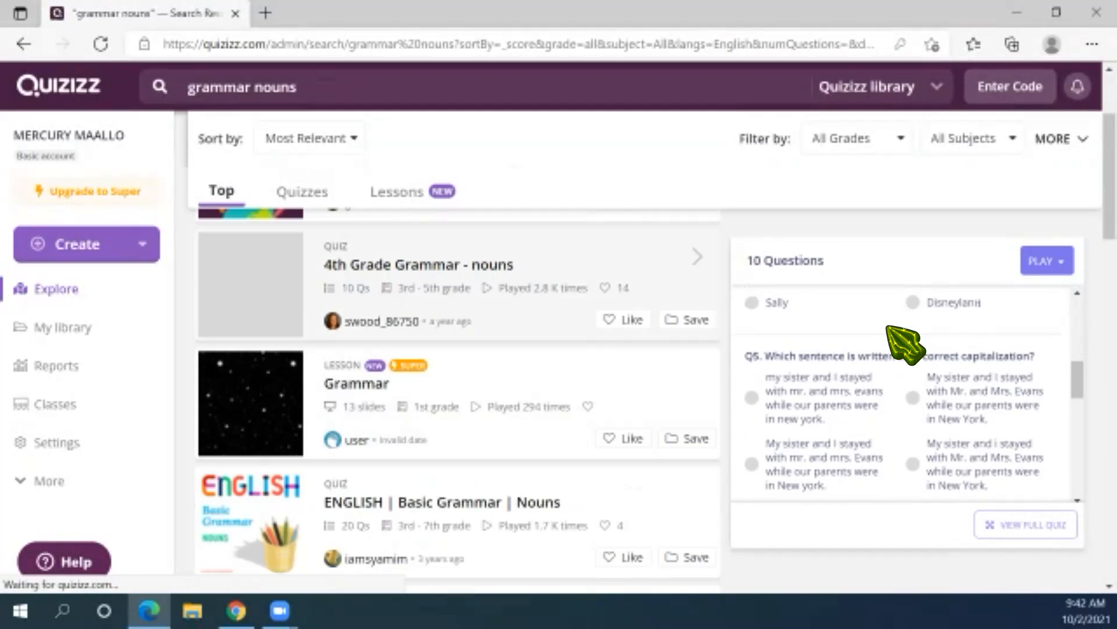
scroll(905, 344, "down", 2)
scroll(905, 344, "up", 5)
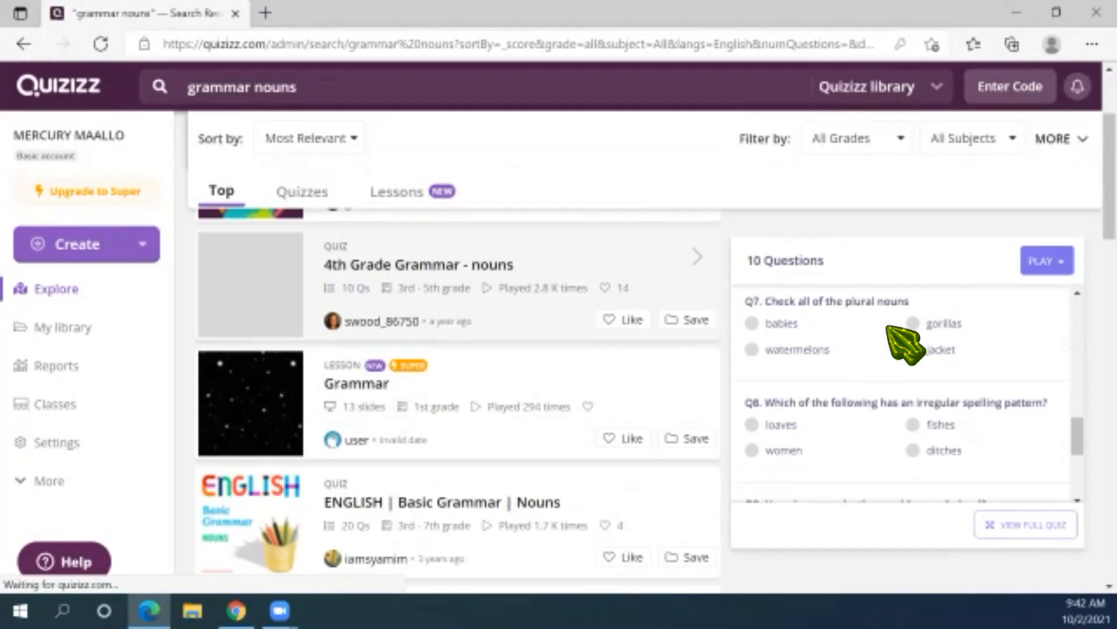
scroll(905, 343, "up", 4)
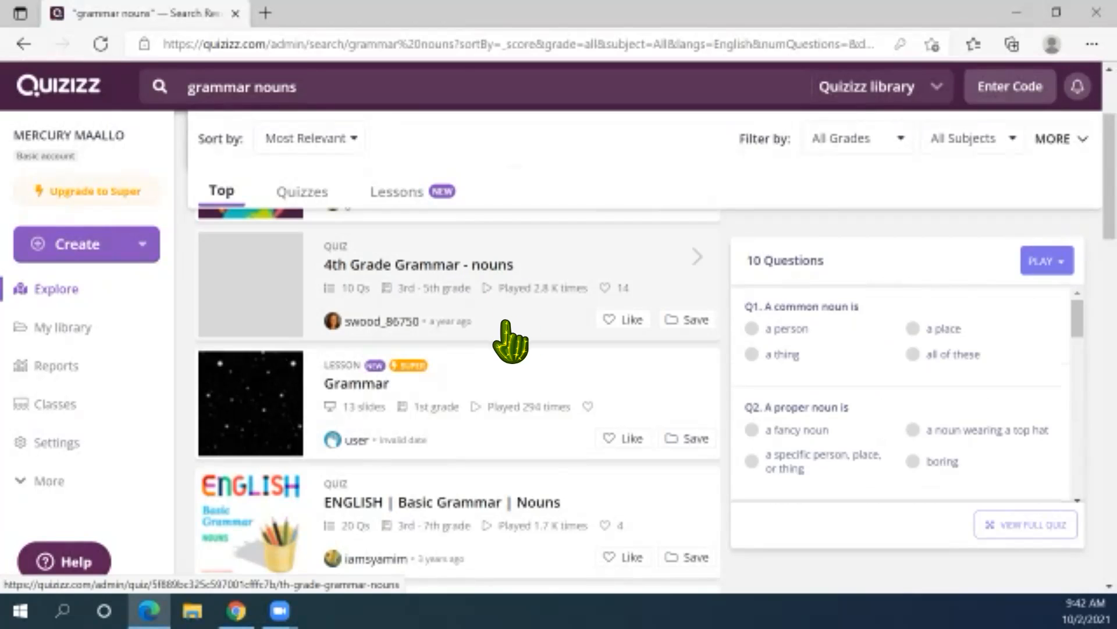
Preview the "ENGLISH | Basic Grammar | Nouns" quiz further down the list and return to the start of the results
scroll(497, 270, "down", 3)
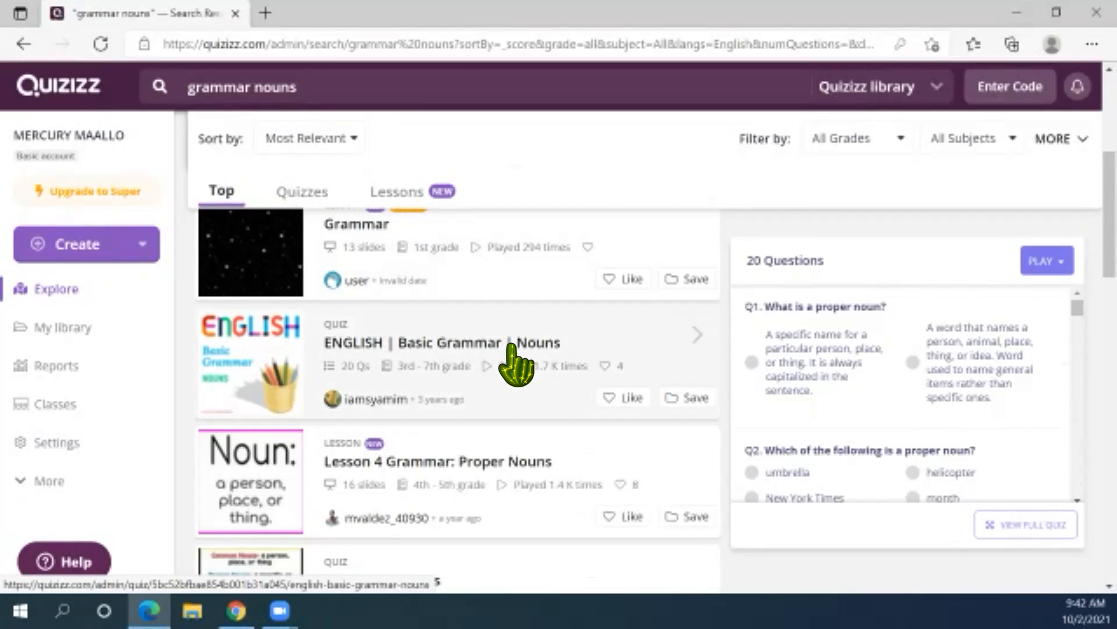
scroll(500, 369, "down", 4)
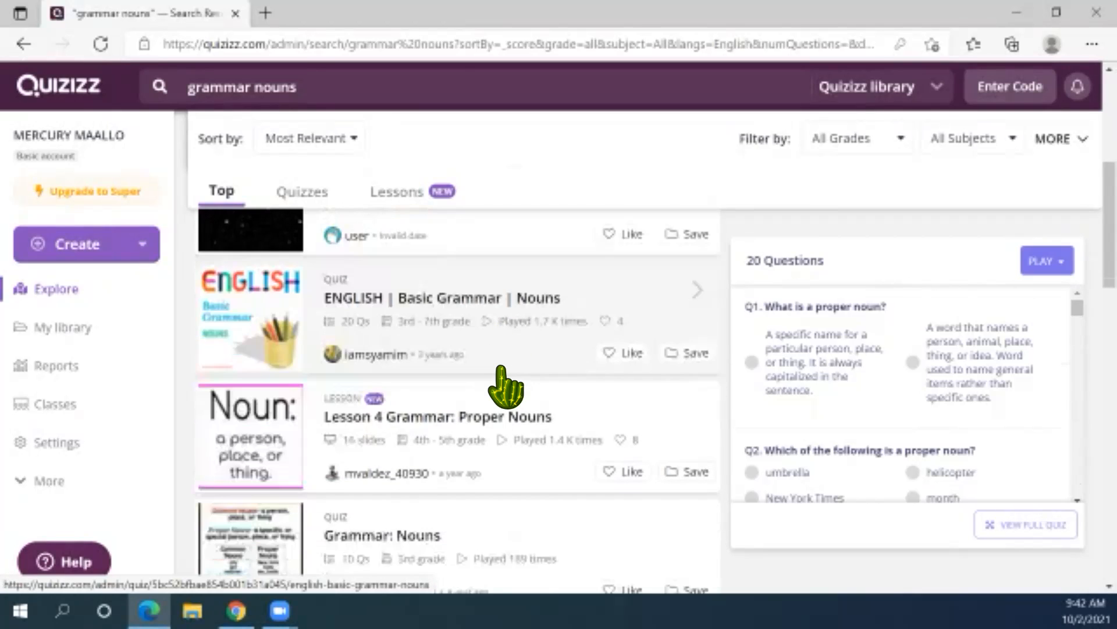
scroll(483, 361, "up", 6)
scroll(495, 376, "up", 4)
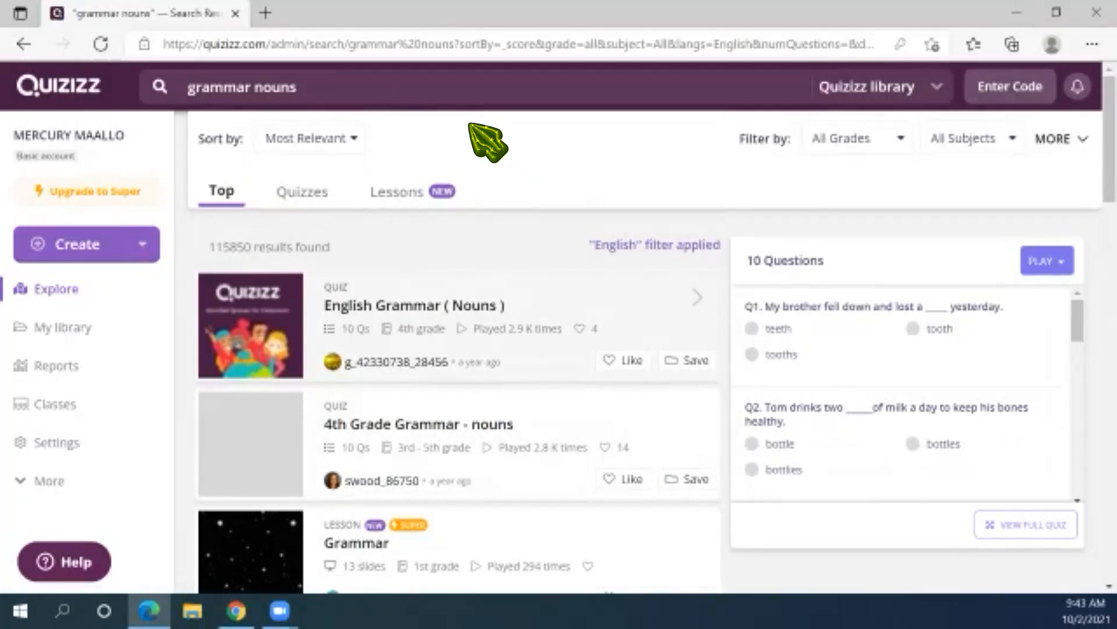
Review the suggestions for the search term "grammar nouns" and highlight the number of results found
left_click_drag(189, 93, 313, 86)
left_click(335, 86)
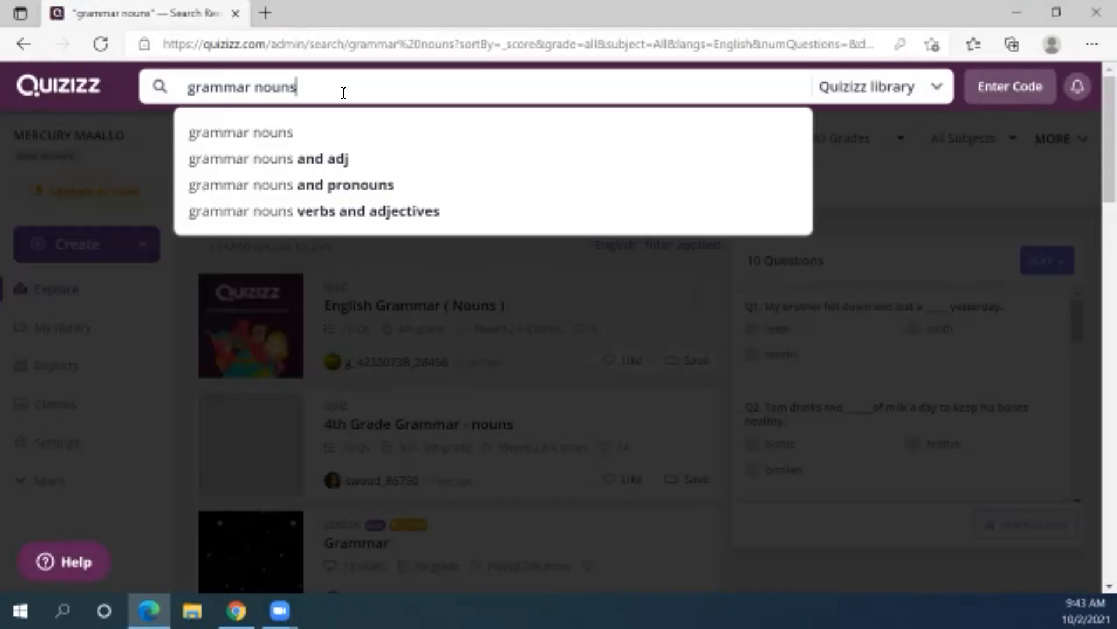
left_click(896, 197)
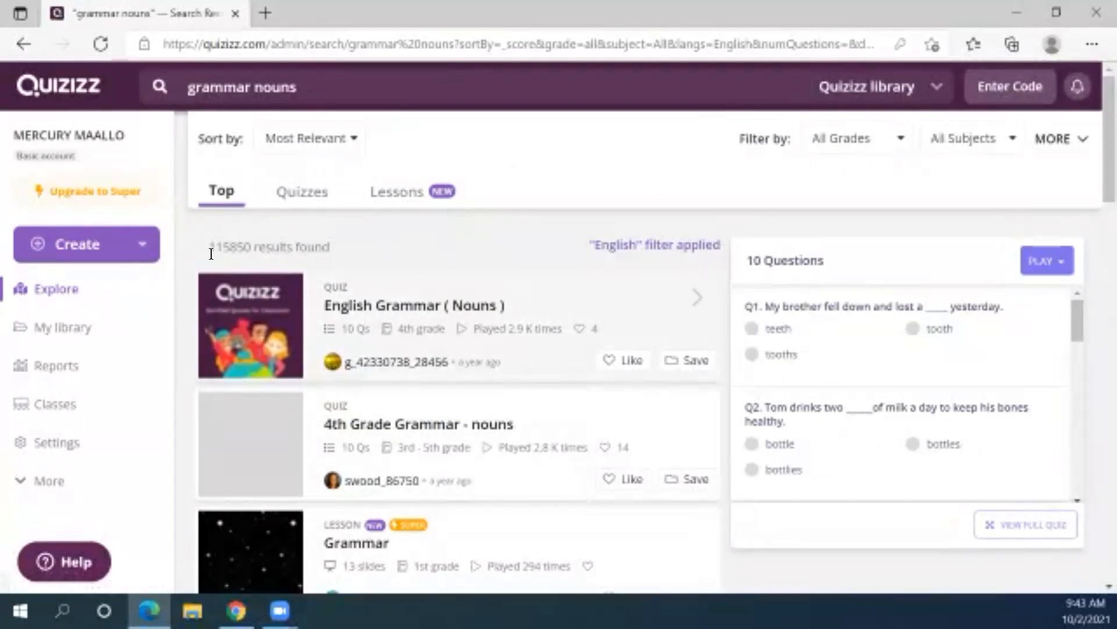
left_click_drag(205, 244, 348, 250)
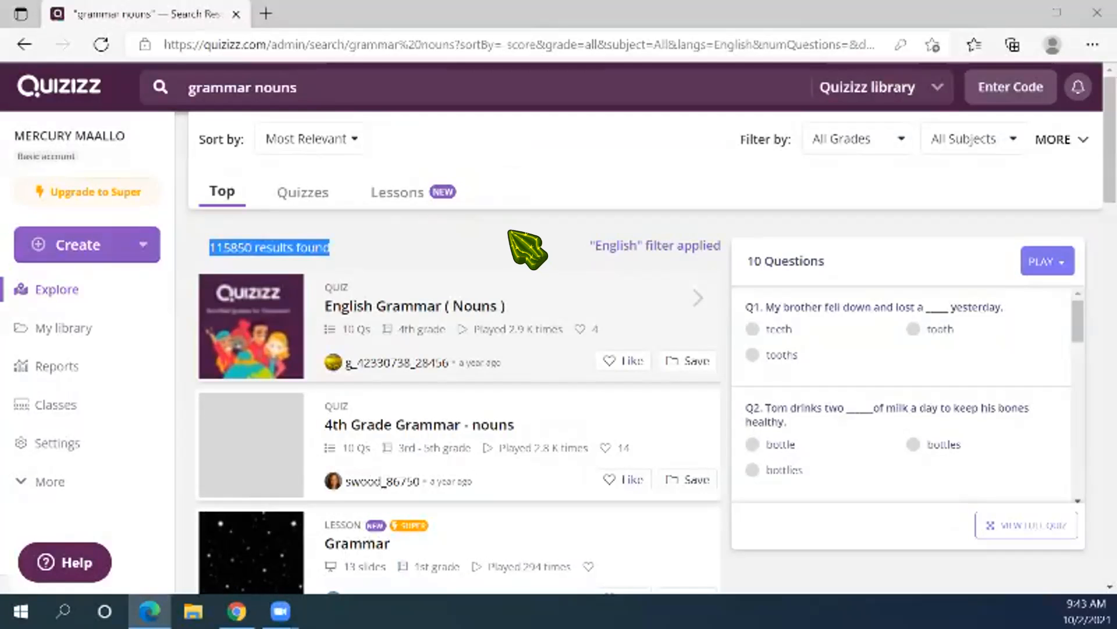
left_click(511, 233)
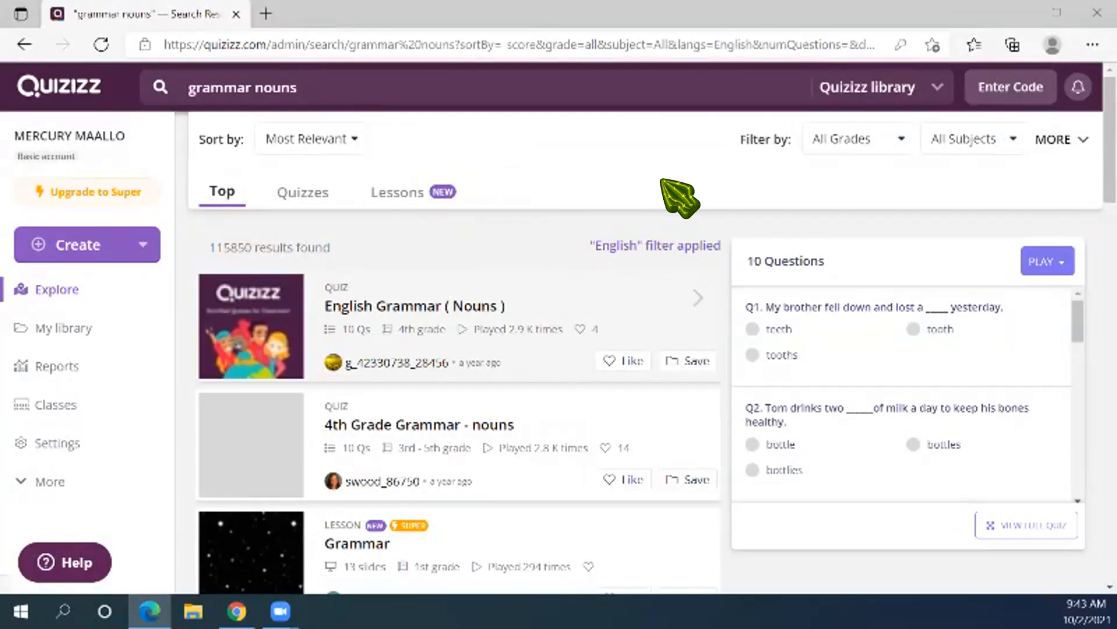
Look through the grade and subject filter options, and filter the results to quizzes with 11 to 20 questions
left_click(897, 145)
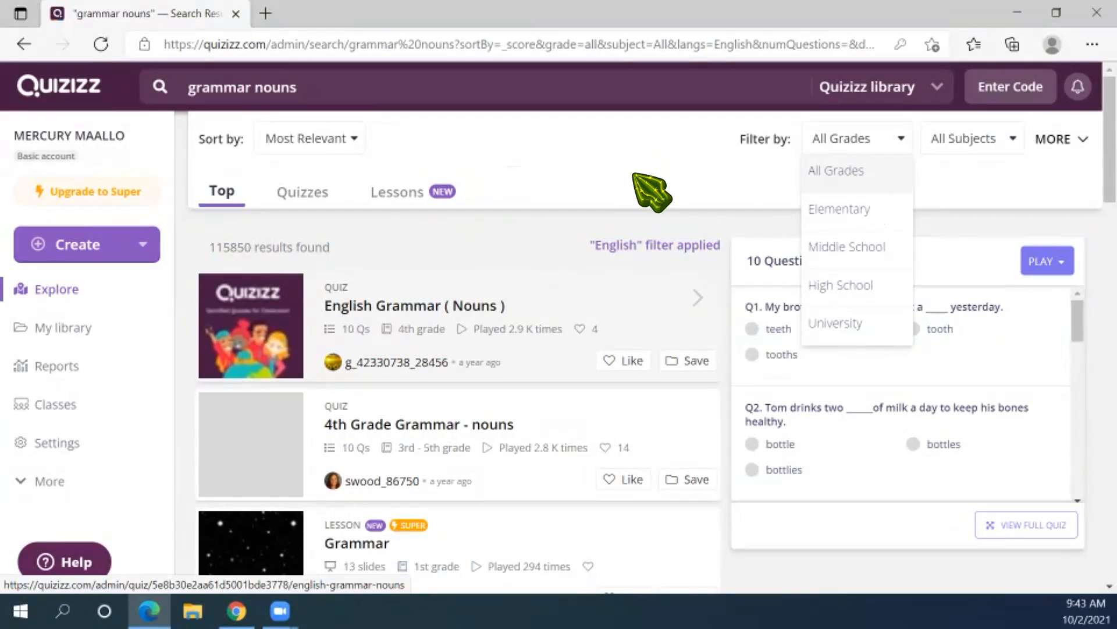
left_click(991, 181)
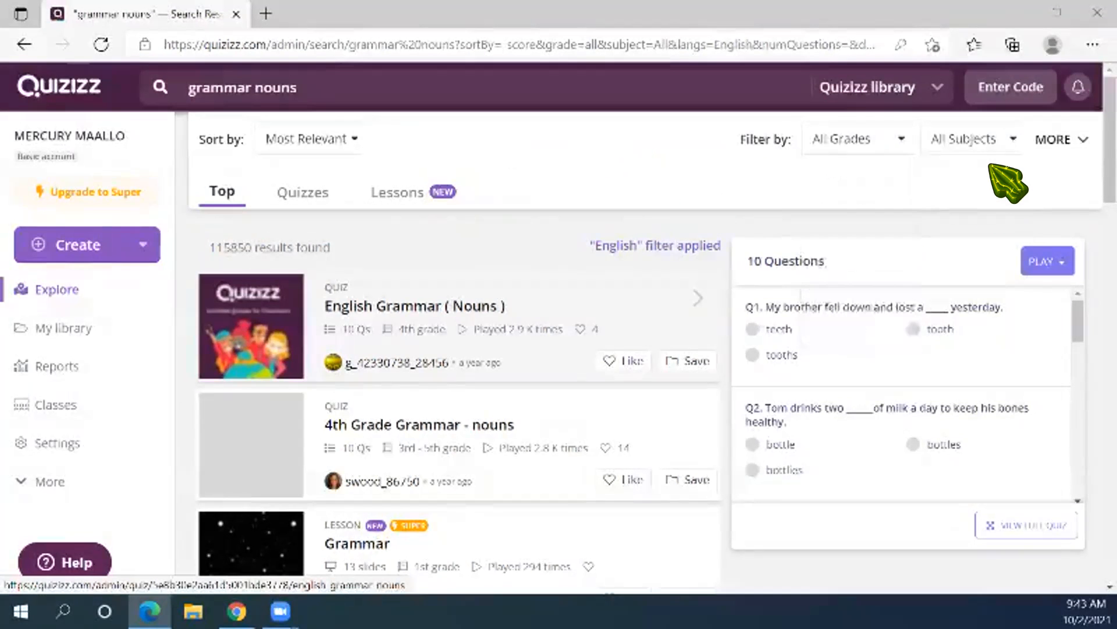
left_click(1011, 139)
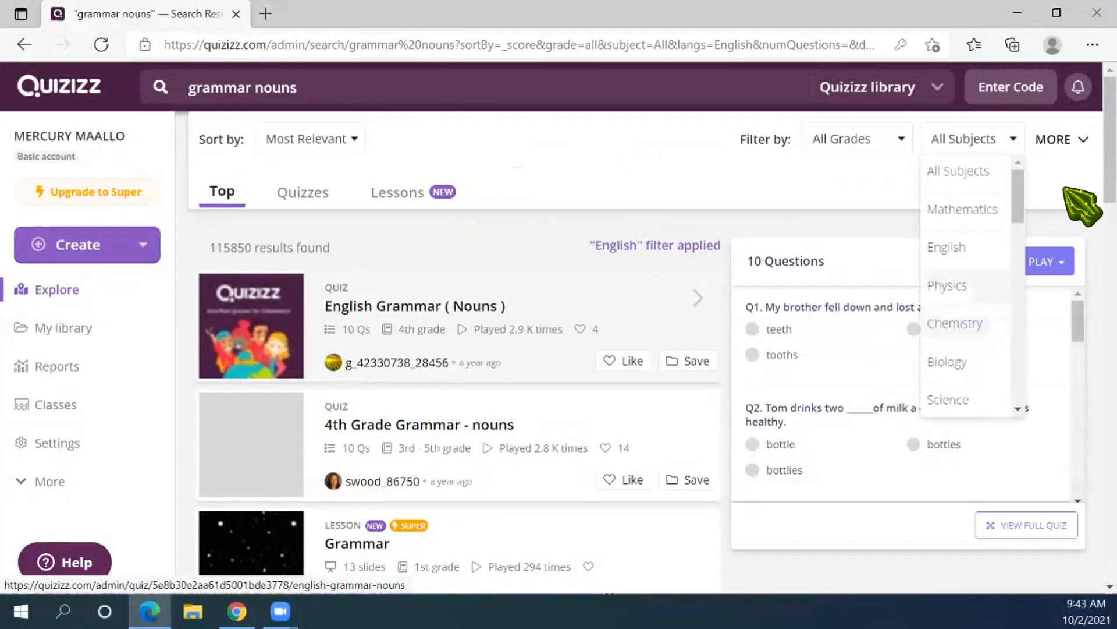
left_click(1080, 143)
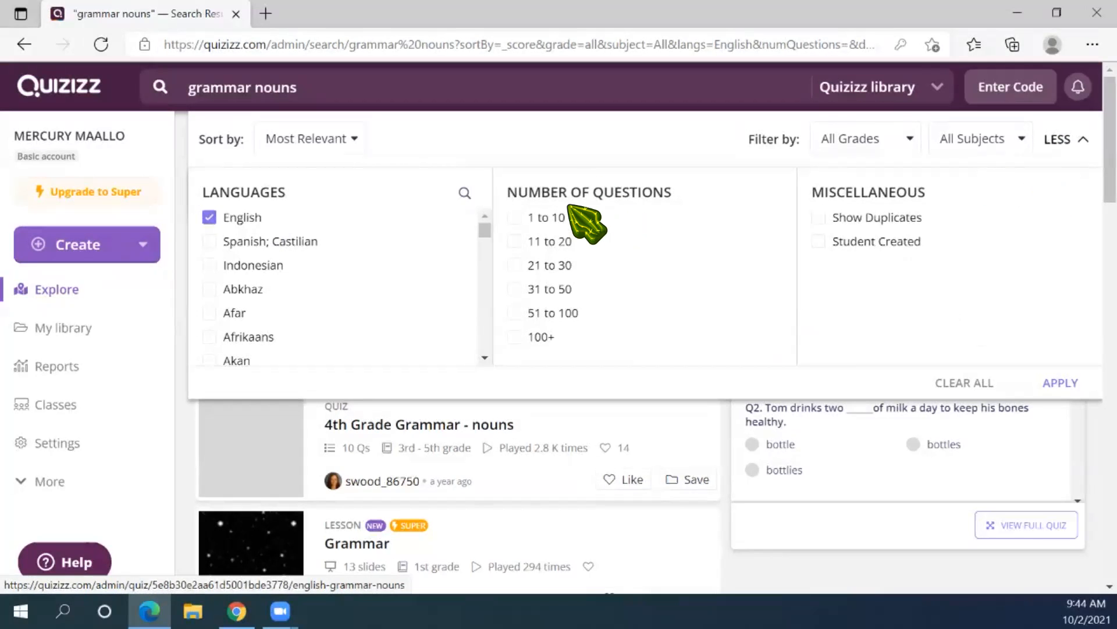
left_click(514, 241)
left_click(1059, 382)
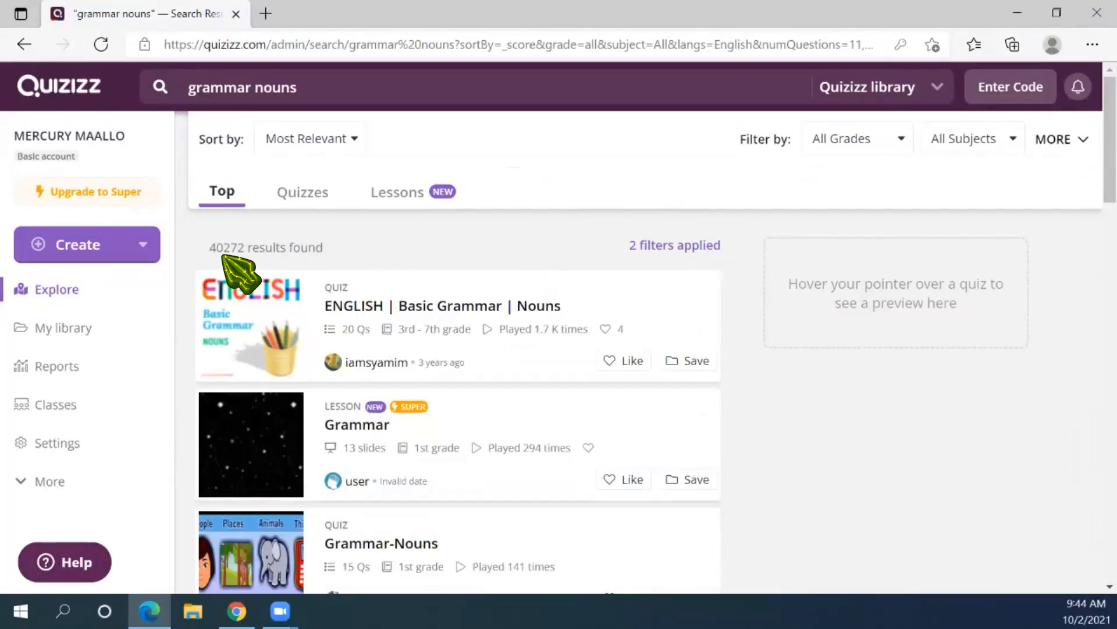
Browse the filtered results and preview the listed quizzes and lessons
mouse_move(569, 326)
scroll(569, 369, "down", 7)
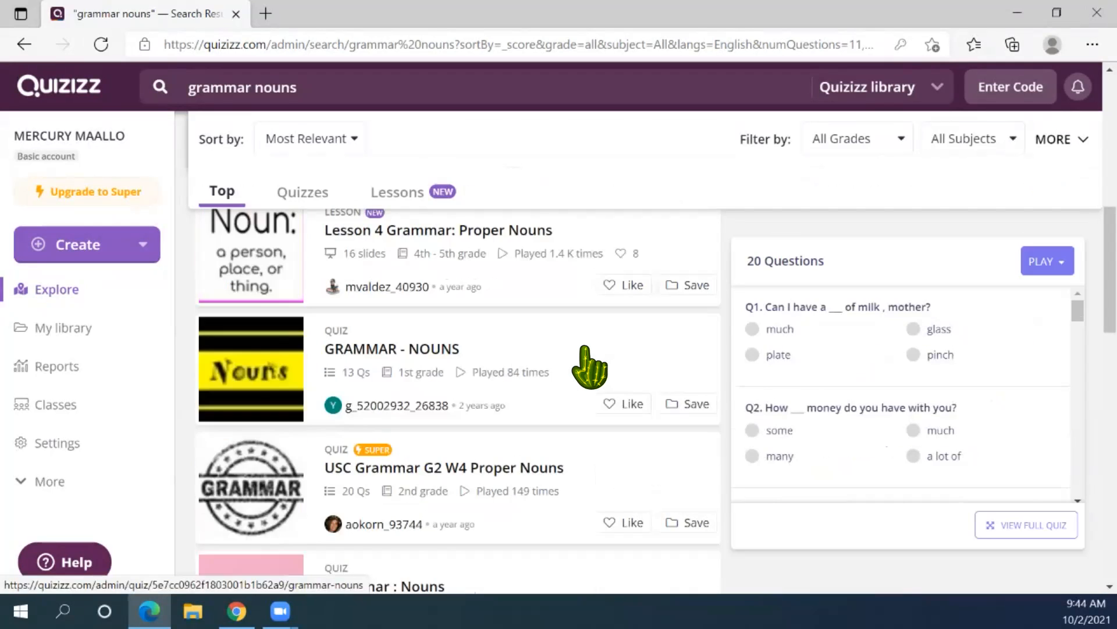
scroll(582, 364, "up", 8)
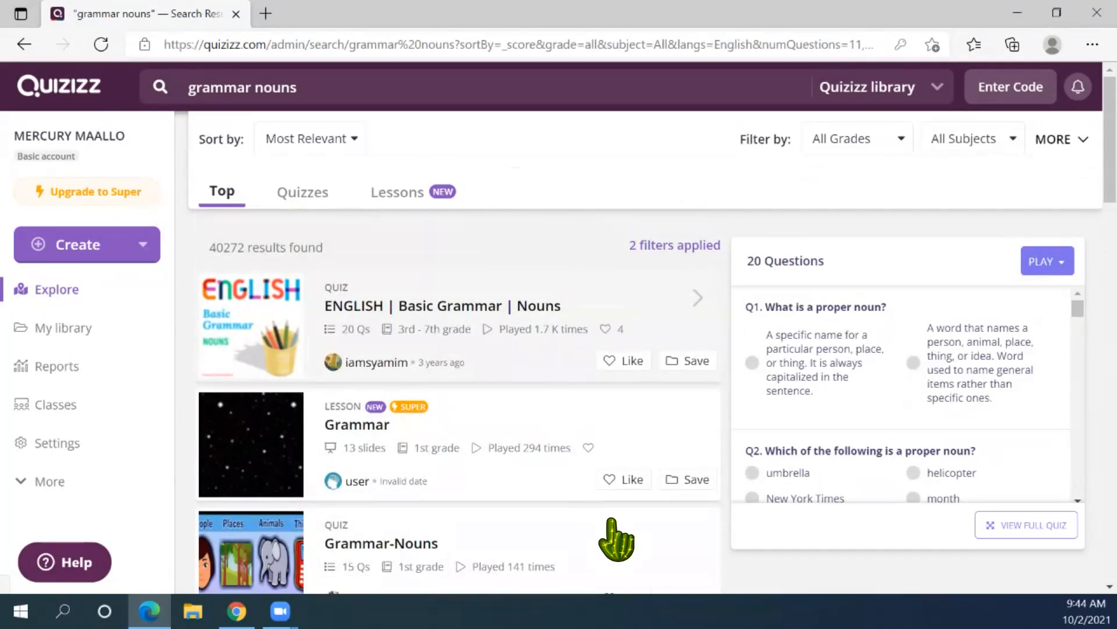
scroll(512, 473, "down", 3)
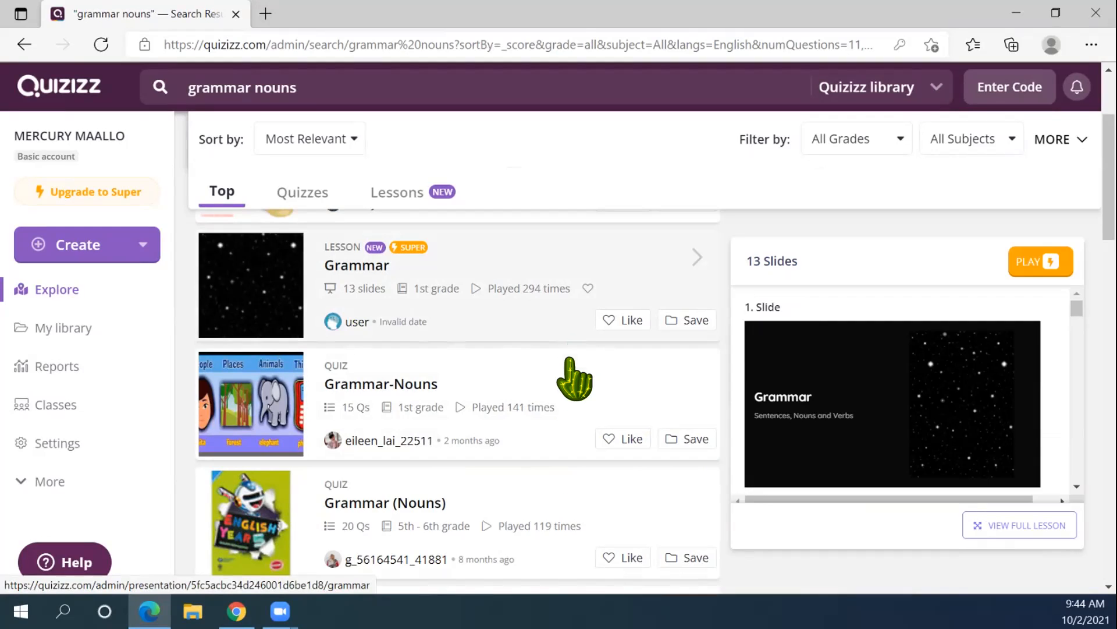
Preview the questions of the 15-question "Grammar-Nouns" quiz and open its full quiz page
scroll(928, 392, "down", 2)
scroll(926, 390, "down", 5)
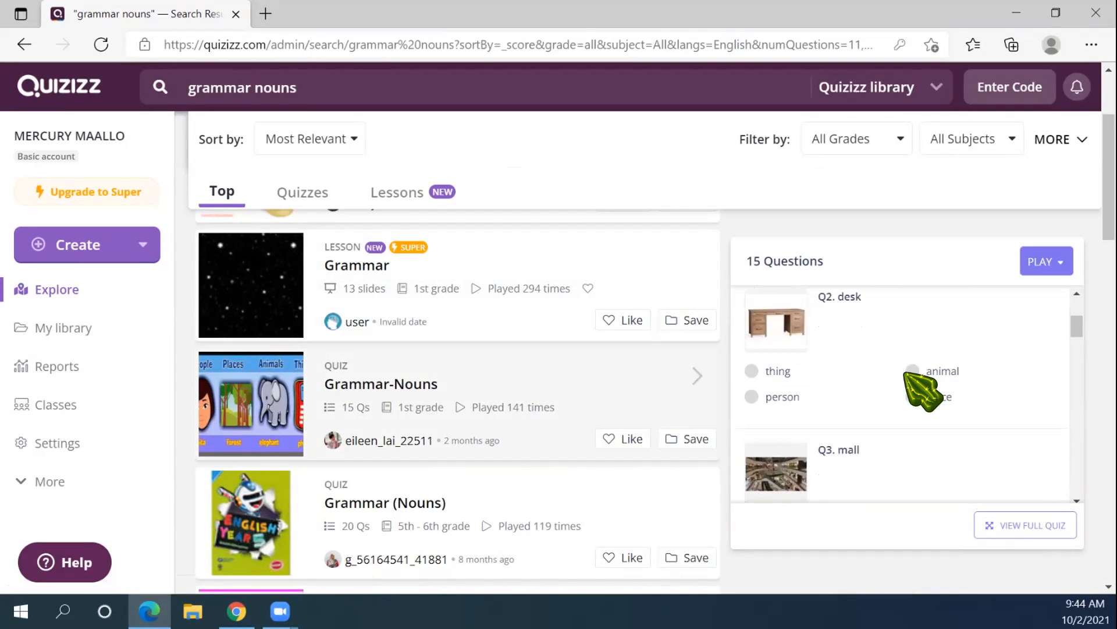
scroll(923, 391, "up", 2)
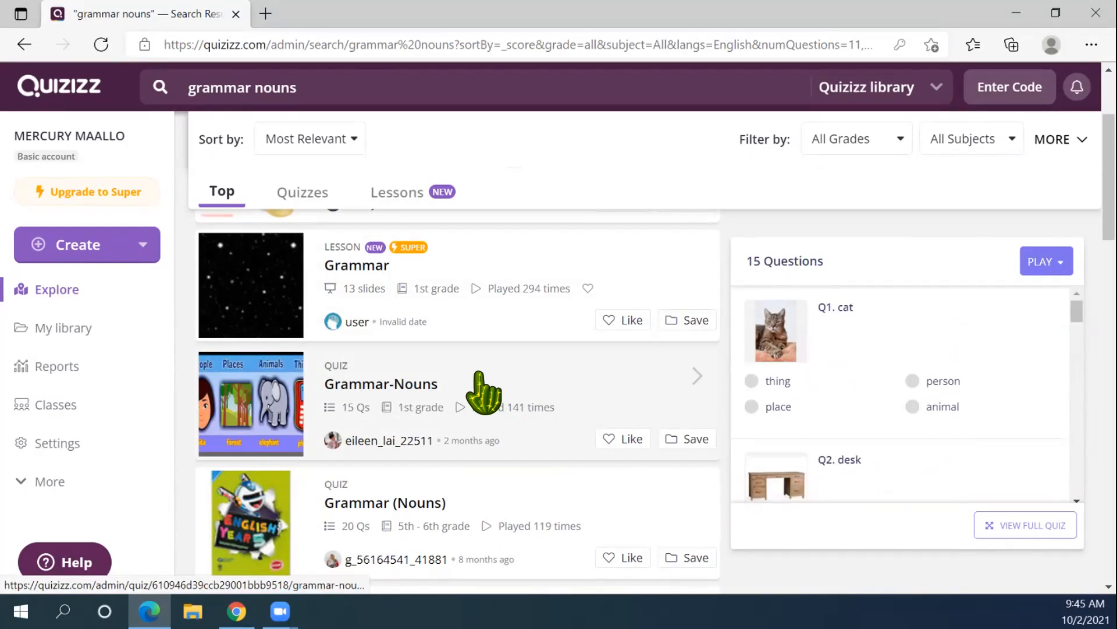
left_click(453, 378)
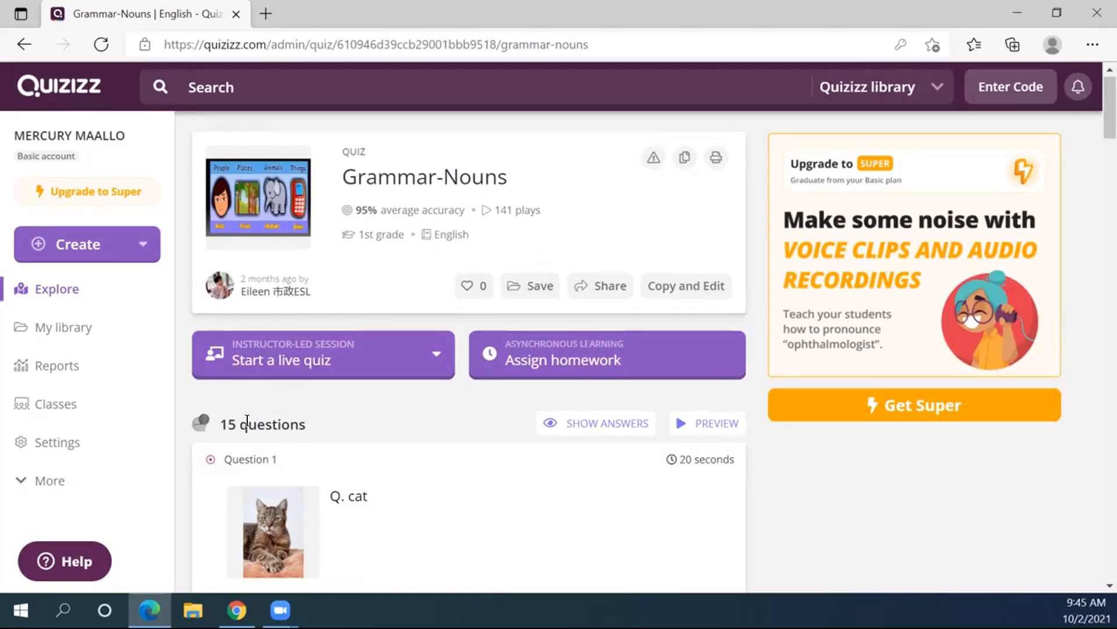
Examine the "Grammar-Nouns" quiz page, including its live quiz and homework options and the first picture questions
scroll(443, 440, "down", 1)
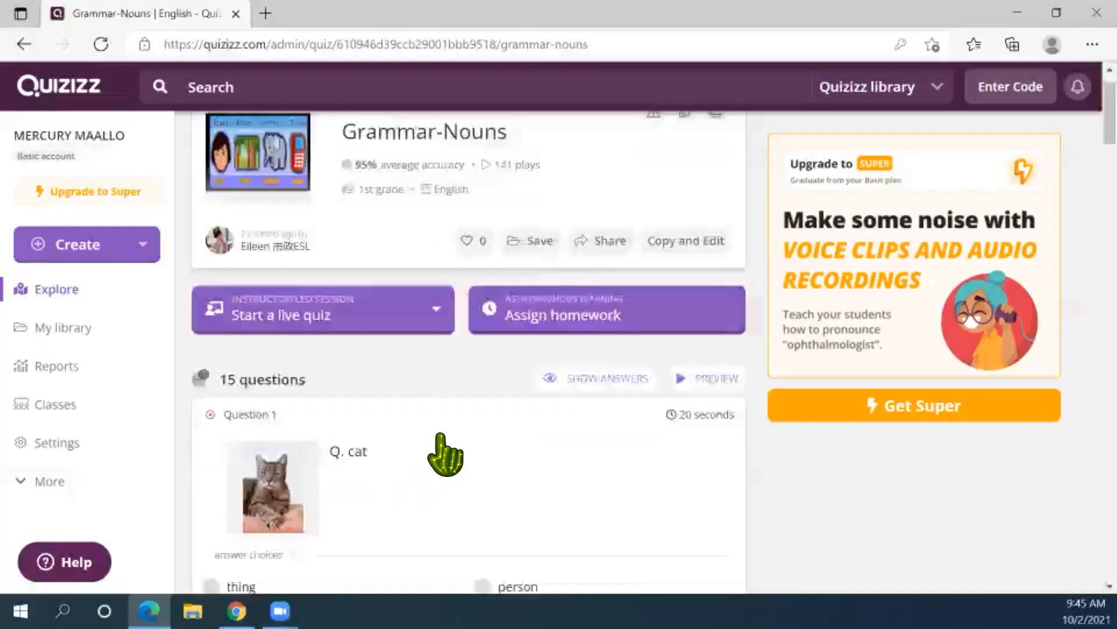
scroll(408, 300, "down", 1)
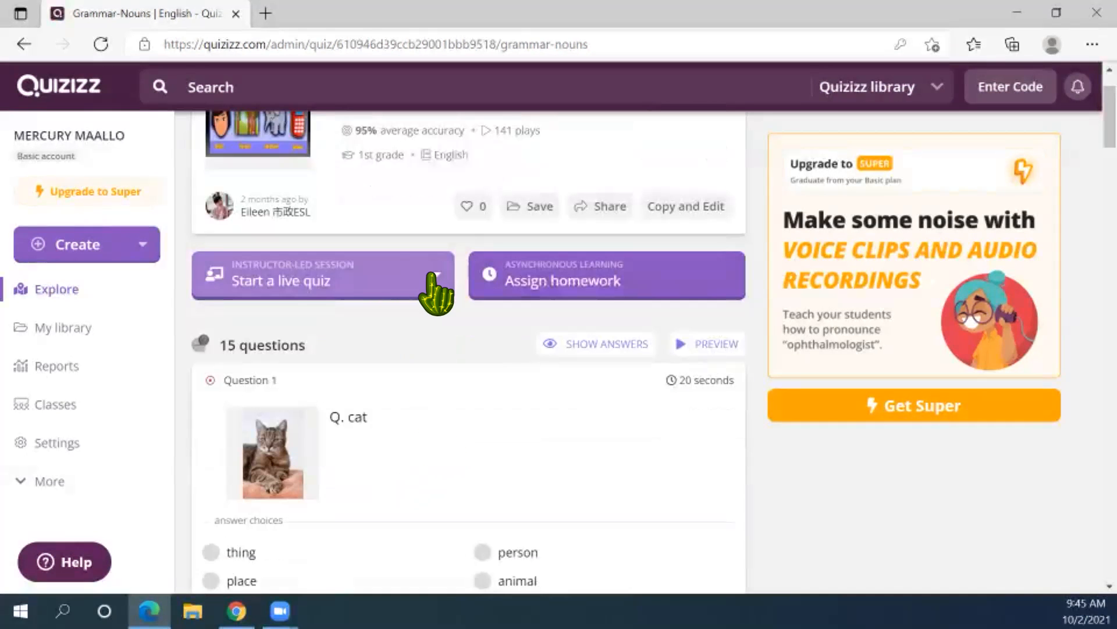
left_click(508, 266)
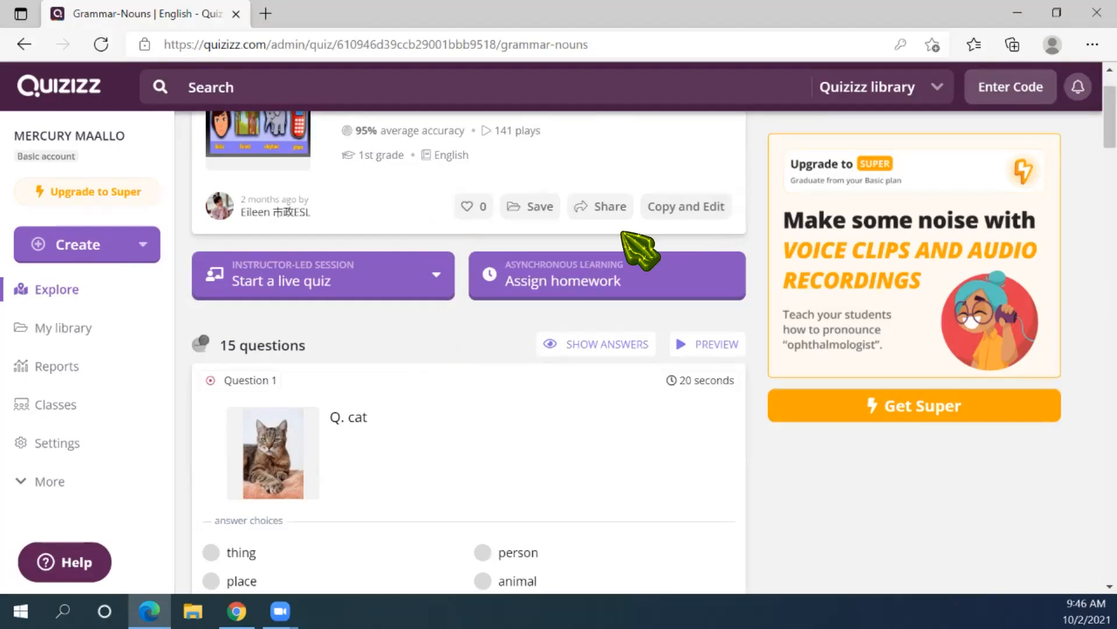
scroll(399, 479, "down", 4)
mouse_move(282, 232)
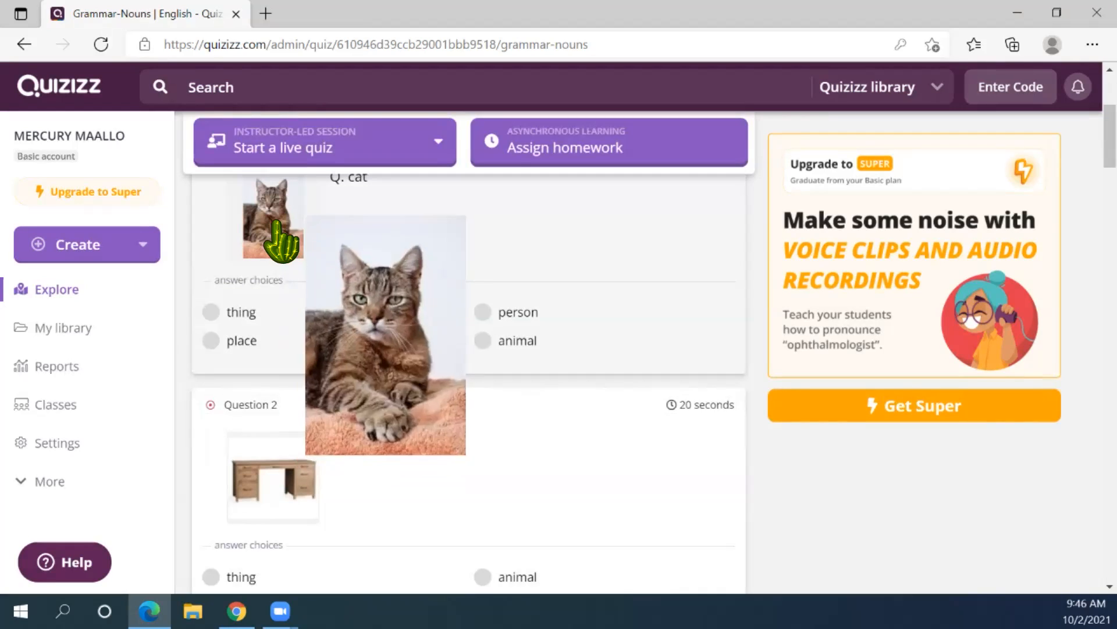
scroll(276, 230, "up", 3)
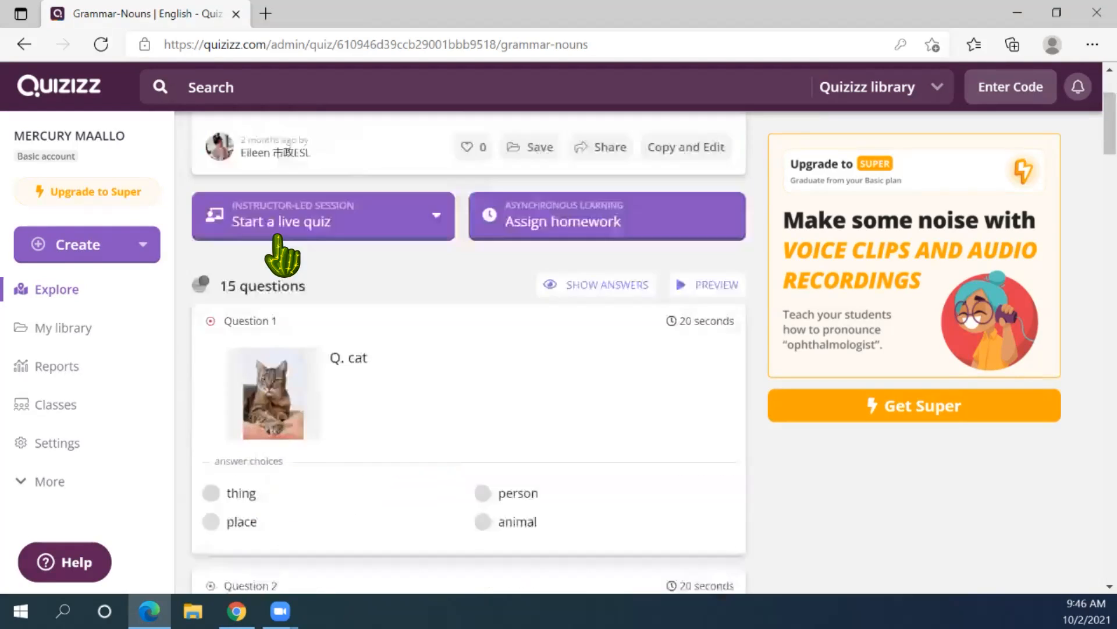
scroll(277, 236, "up", 1)
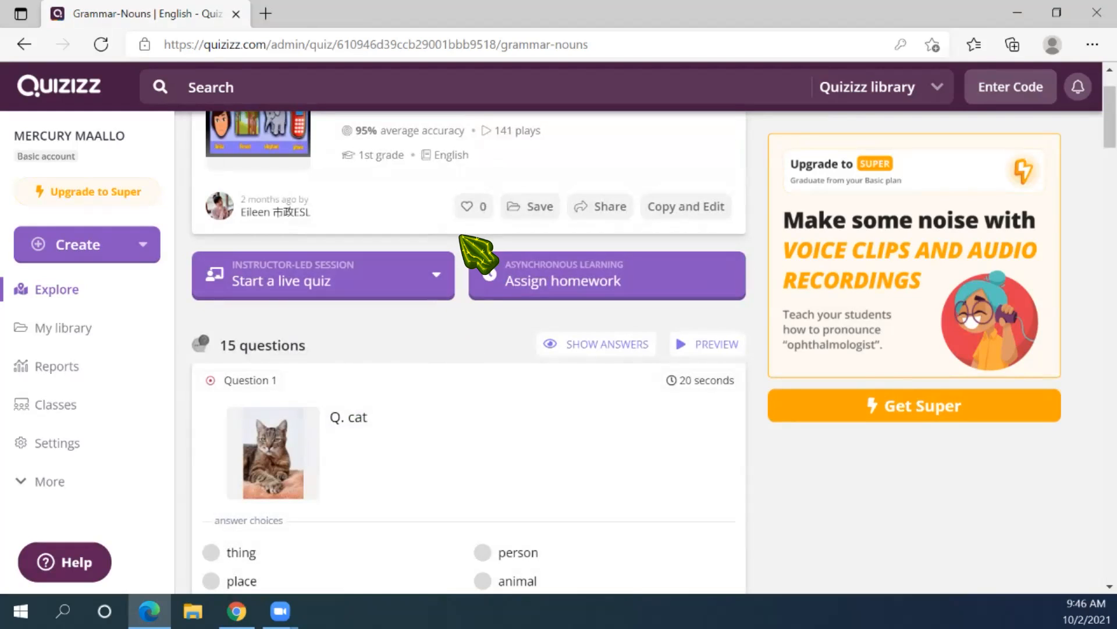
Make an editable copy of the "Grammar-Nouns" quiz and look through its first questions in the quiz editor
mouse_move(438, 124)
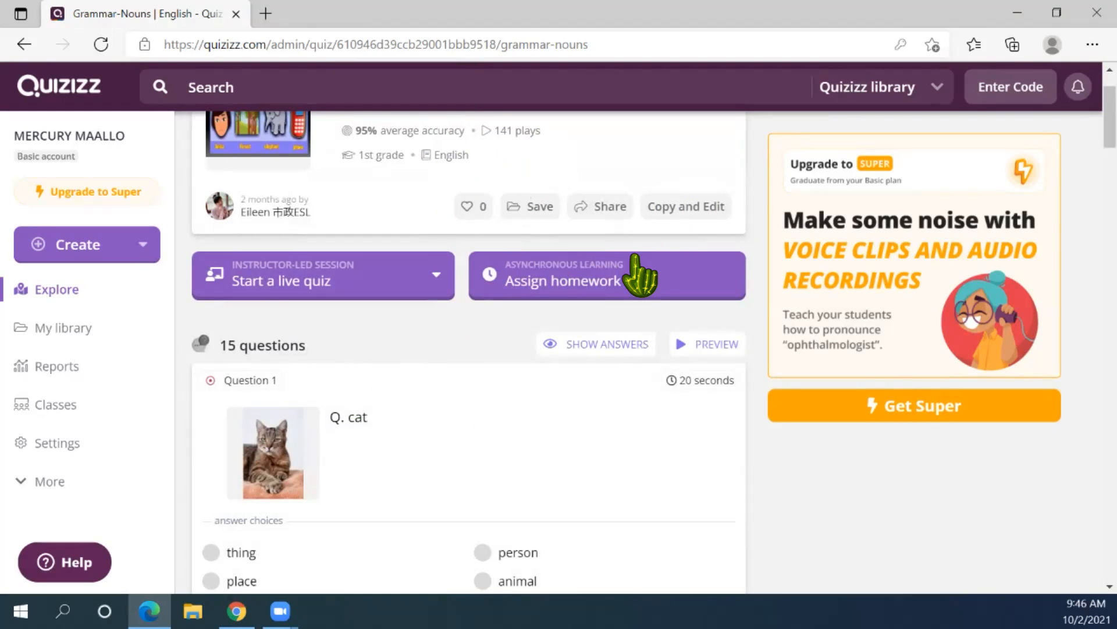
left_click(686, 206)
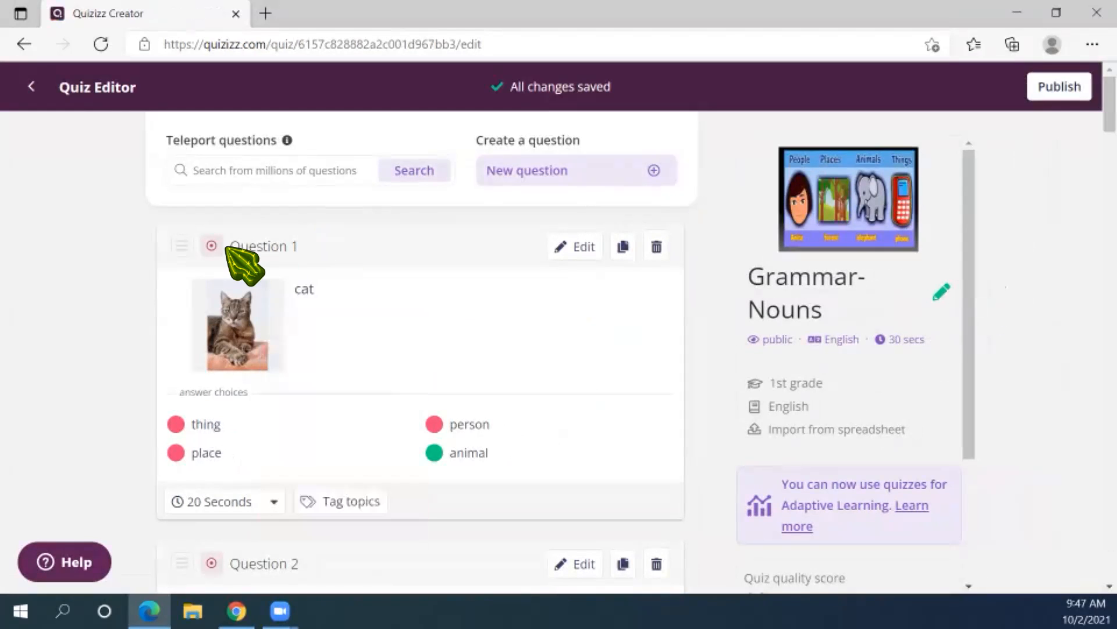
scroll(309, 315, "down", 6)
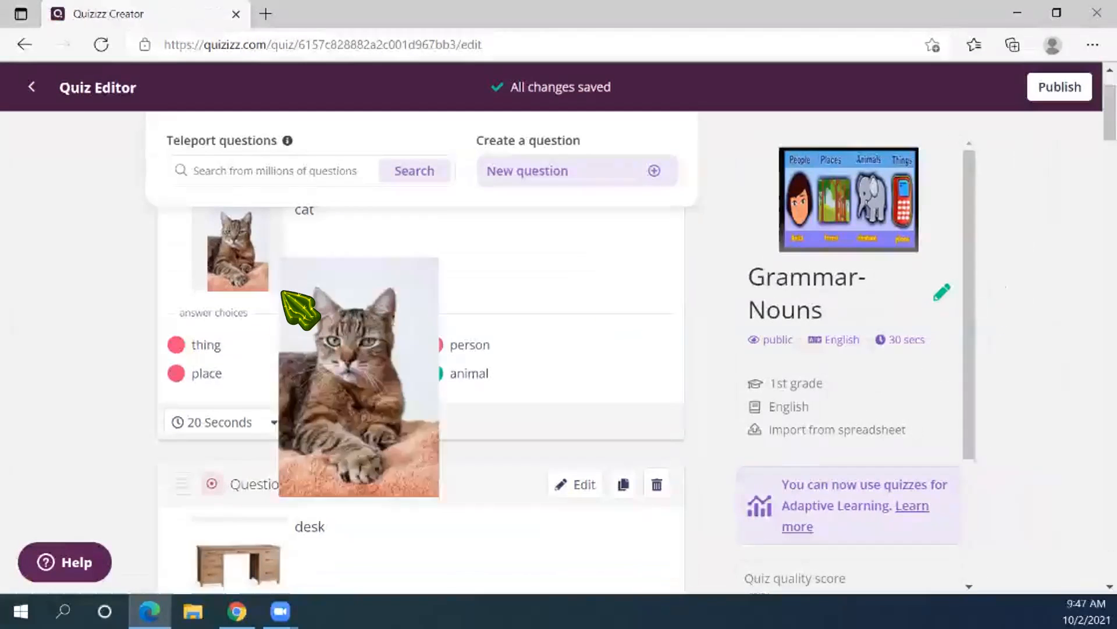
scroll(318, 407, "down", 6)
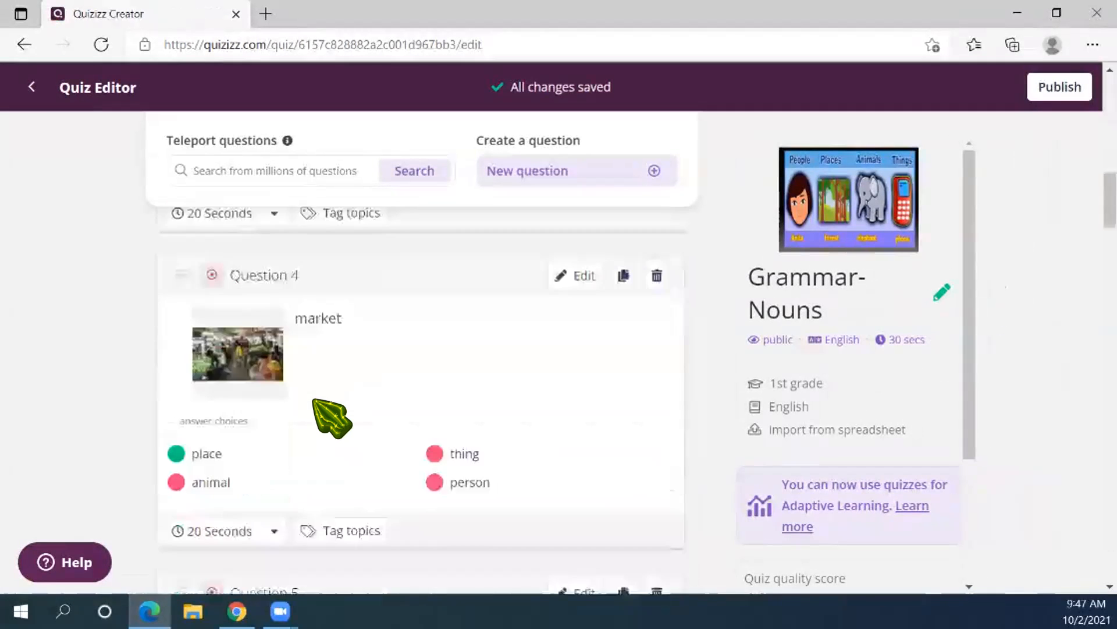
scroll(1073, 192, "up", 6)
scroll(1074, 154, "up", 5)
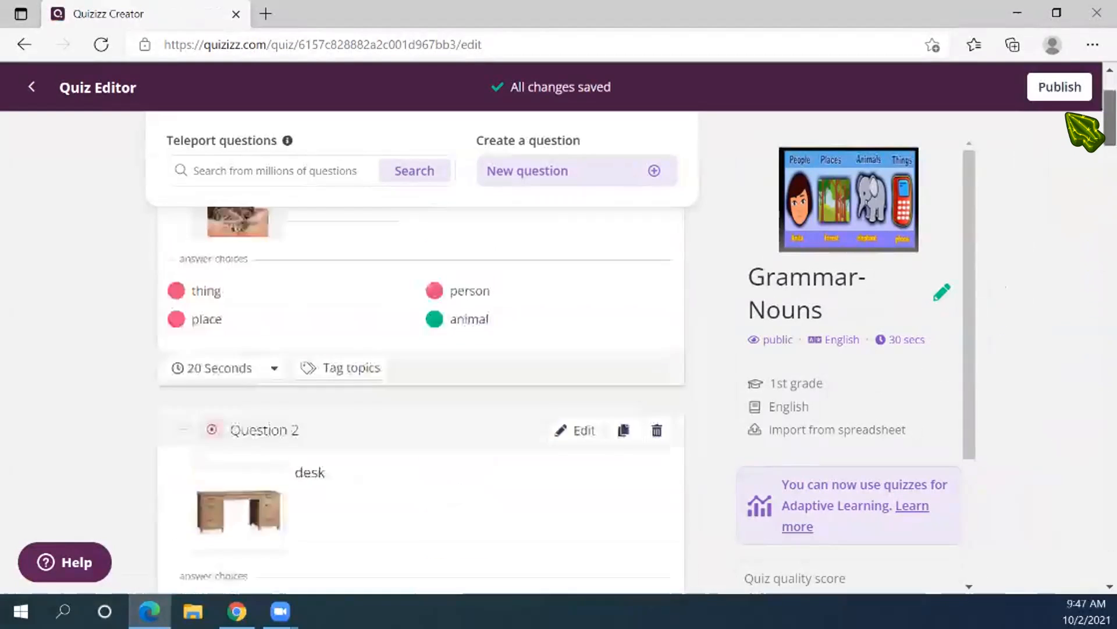
scroll(574, 437, "up", 2)
mouse_move(249, 360)
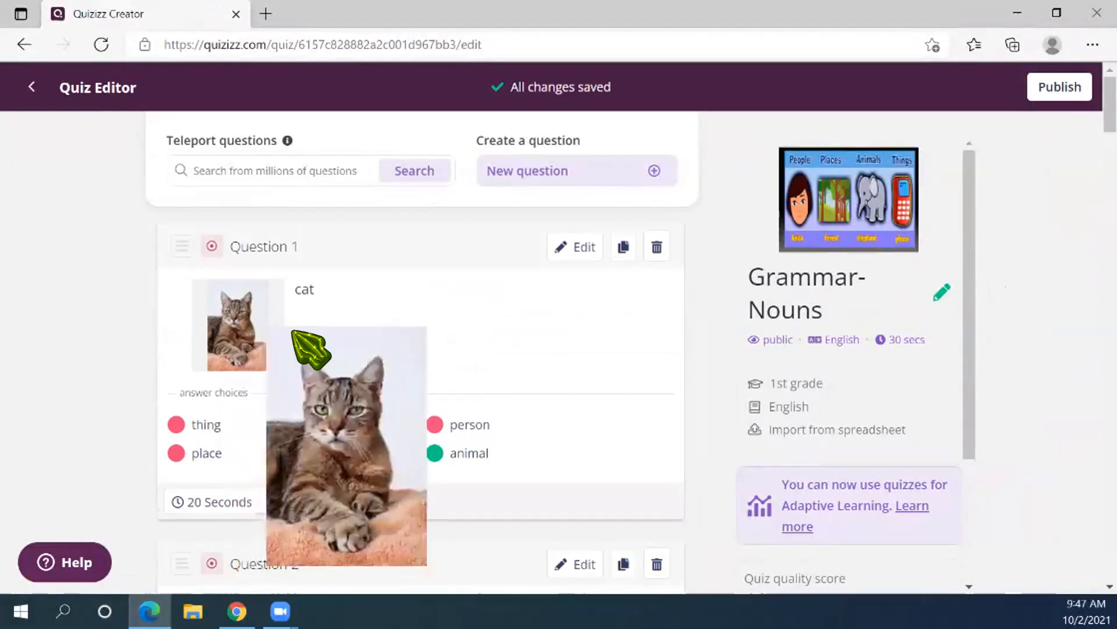
Edit Question 1 and replace its question text with "What kind of noun is cat?"
left_click(594, 247)
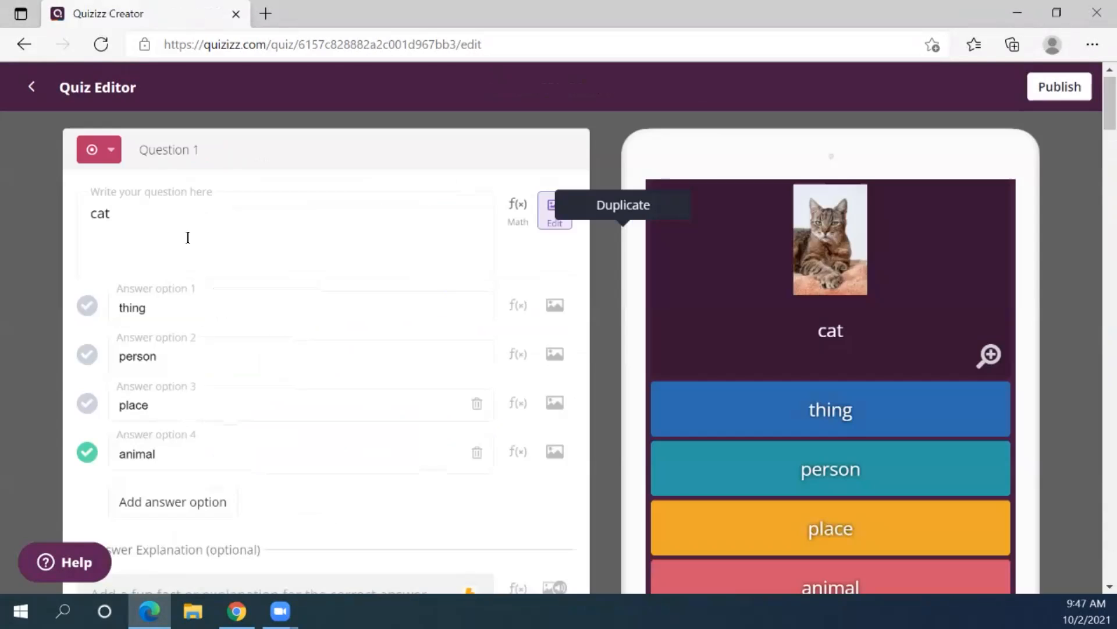
left_click_drag(124, 222, 65, 204)
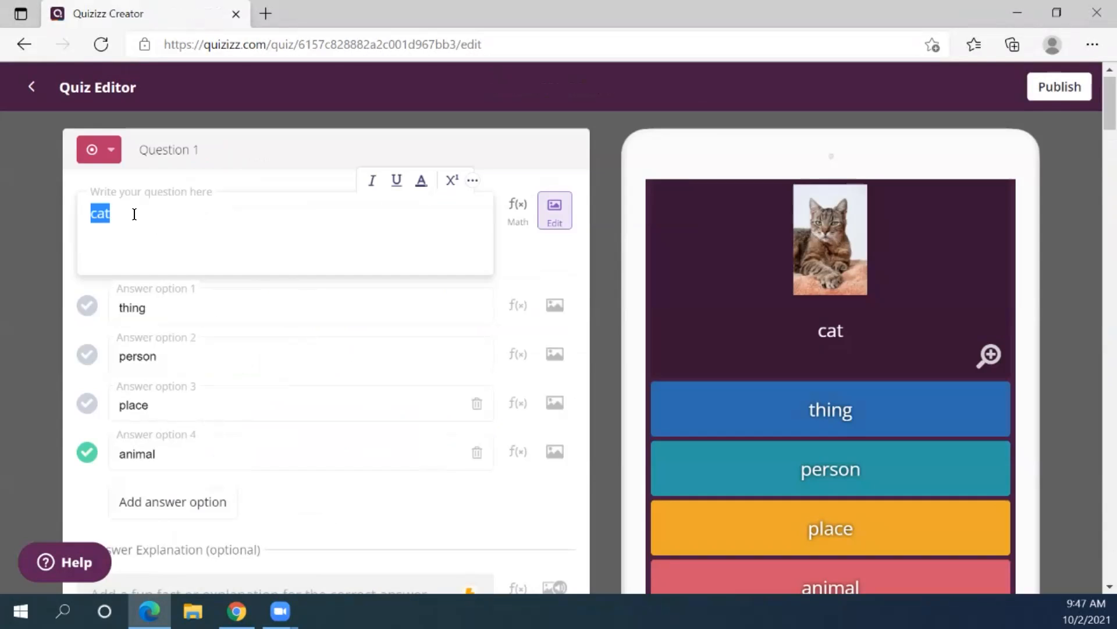
type("What kind of nou")
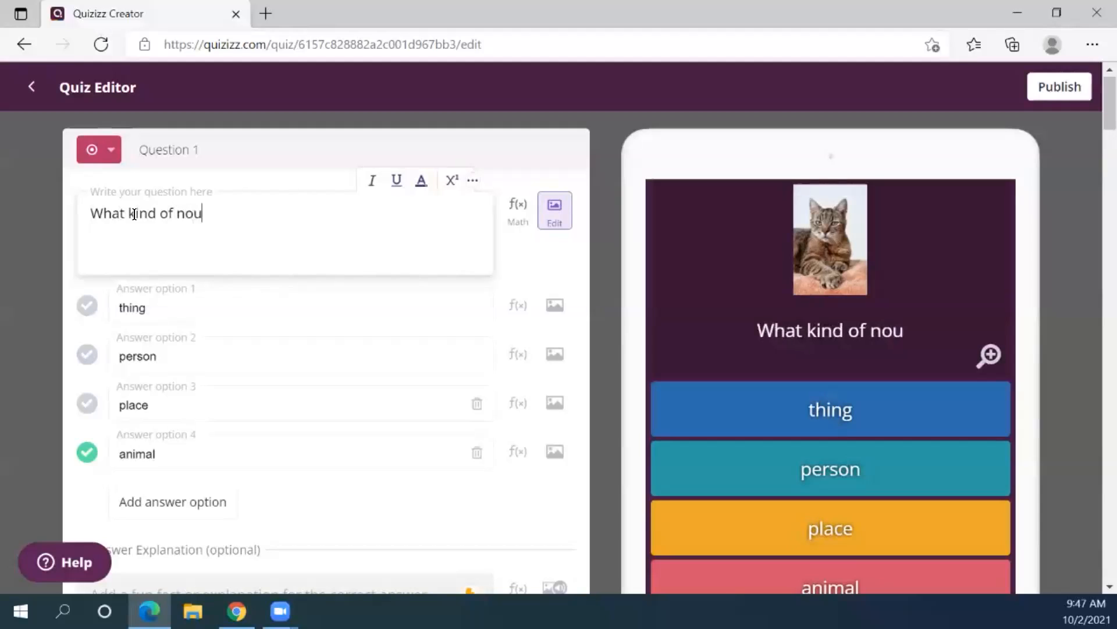
type("n is ")
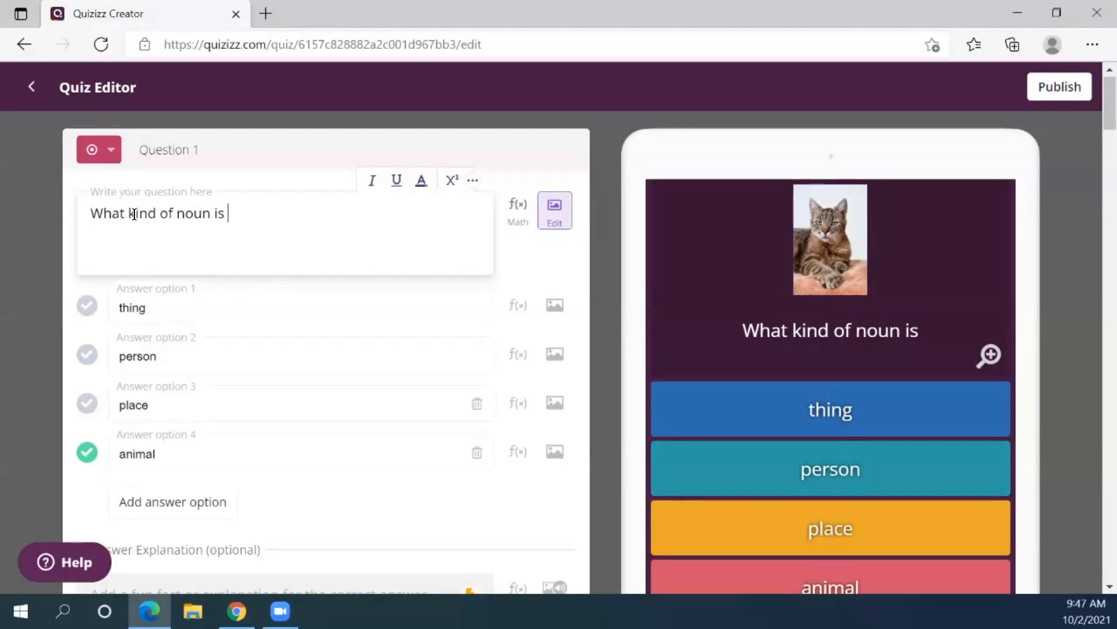
type("CAT?")
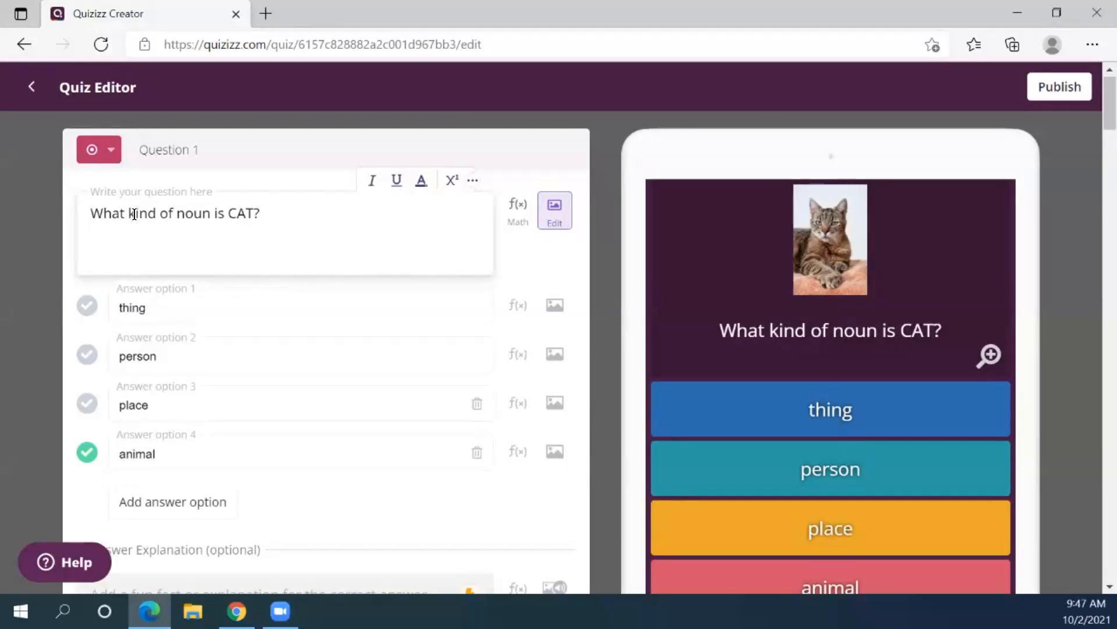
key("BackSpace")
key("BackSpace")
key("BackSpace")
key("BackSpace")
type("cvat?")
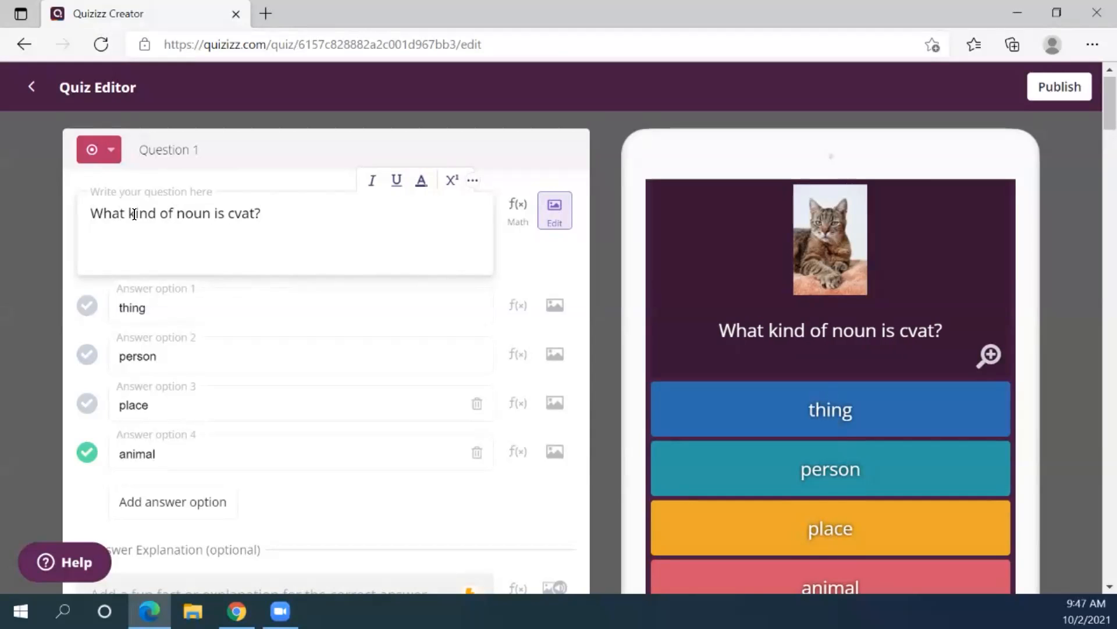
key("BackSpace")
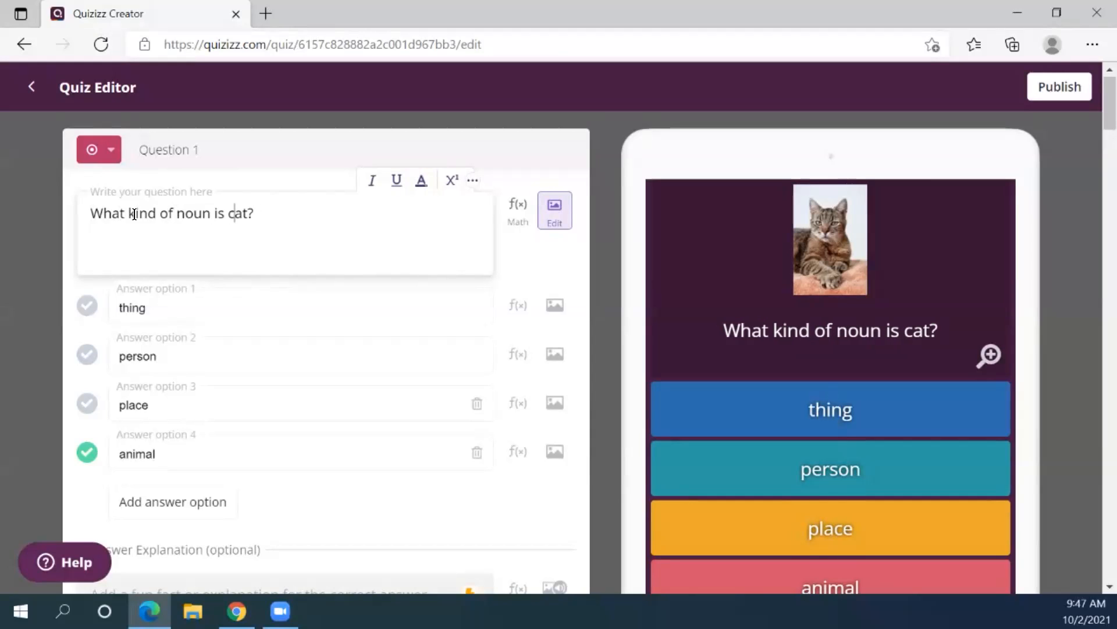
key("End")
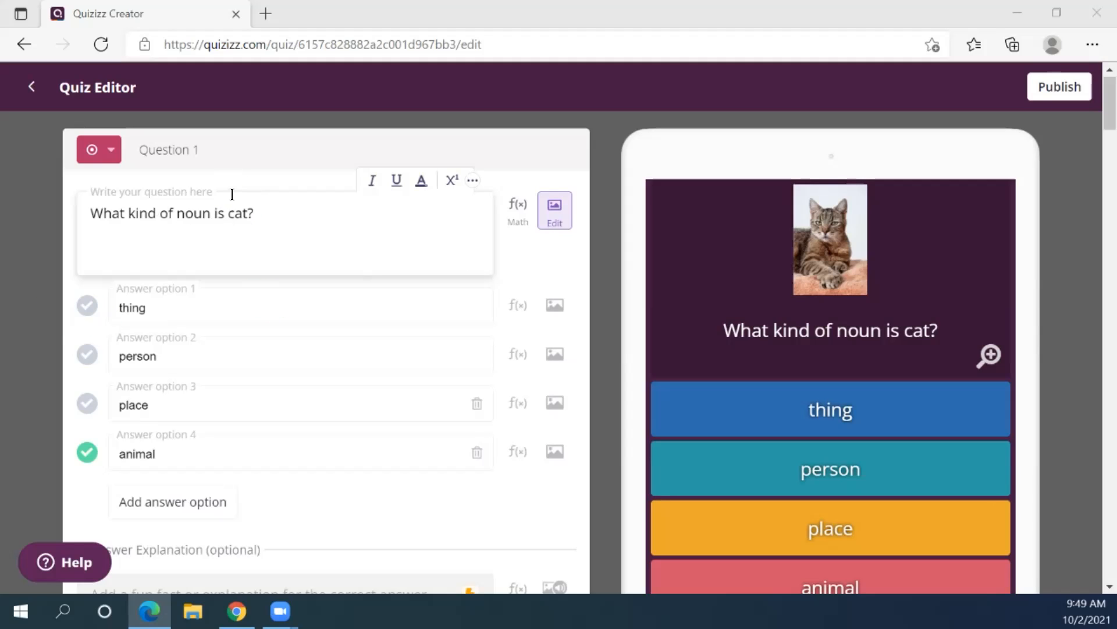
left_click(279, 202)
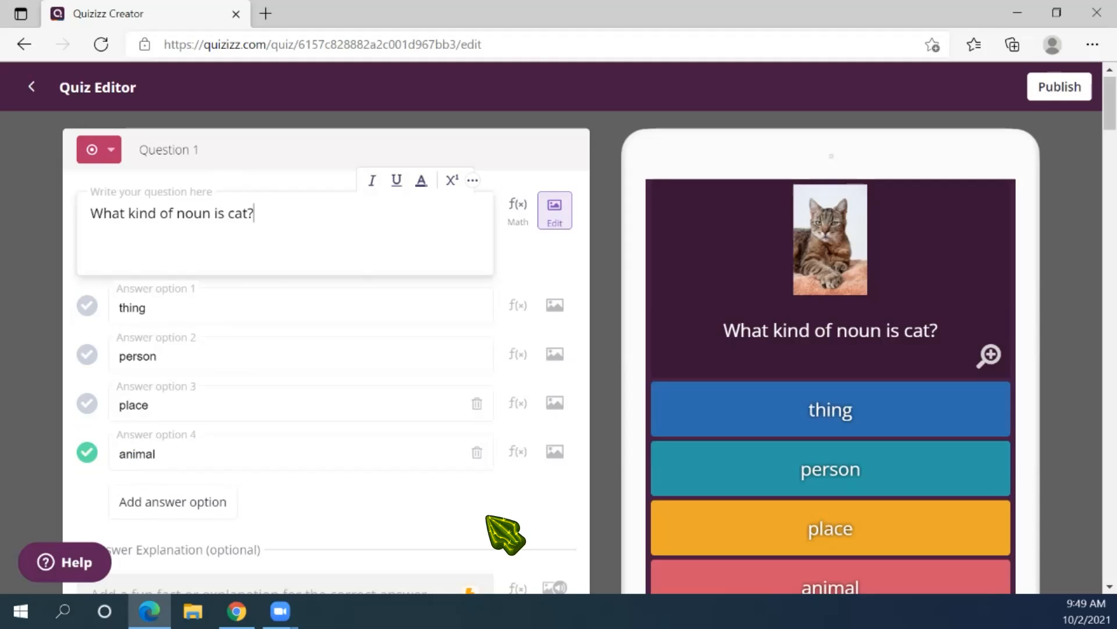
Set the time allotted for Question 1 to 30 seconds and save the question
scroll(349, 483, "down", 3)
scroll(389, 304, "up", 1)
scroll(248, 208, "up", 2)
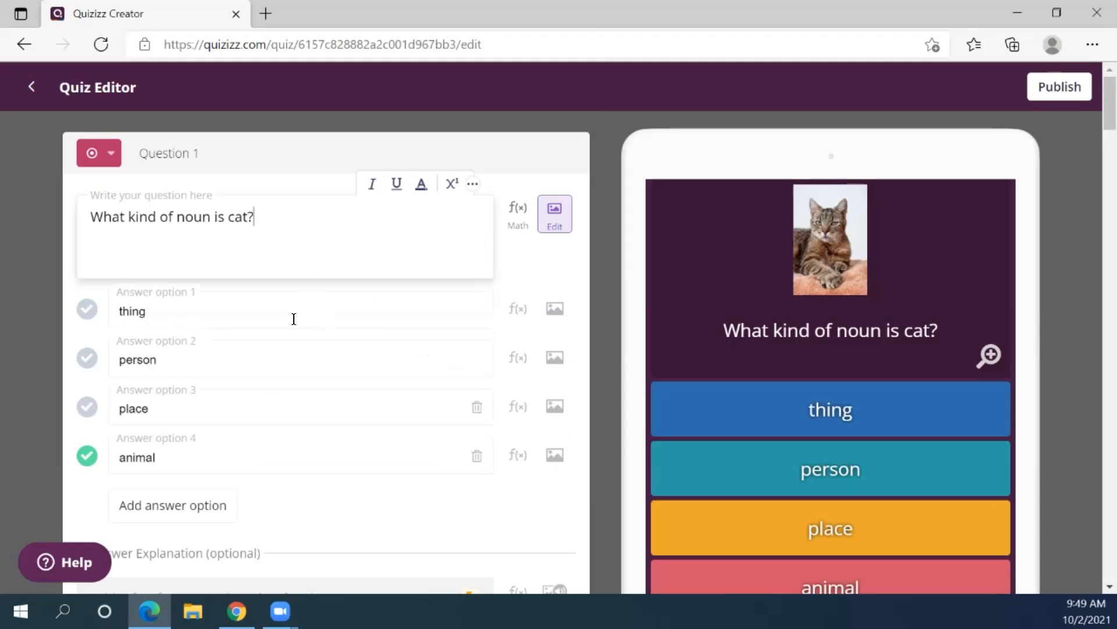
scroll(293, 317, "down", 1)
scroll(293, 317, "down", 2)
scroll(292, 317, "down", 1)
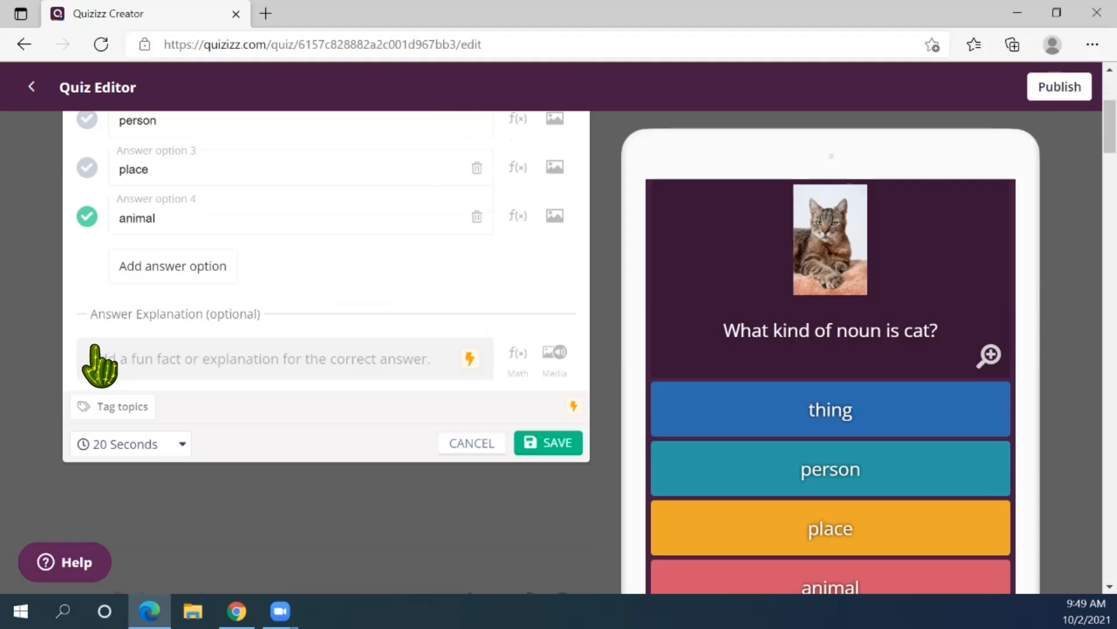
left_click(172, 445)
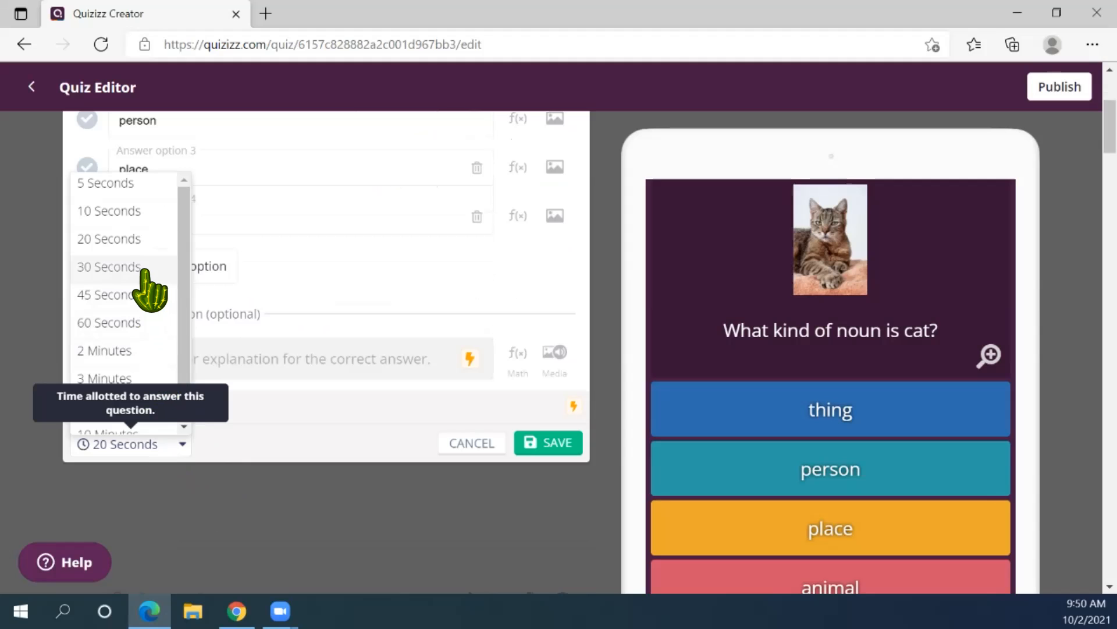
left_click(110, 266)
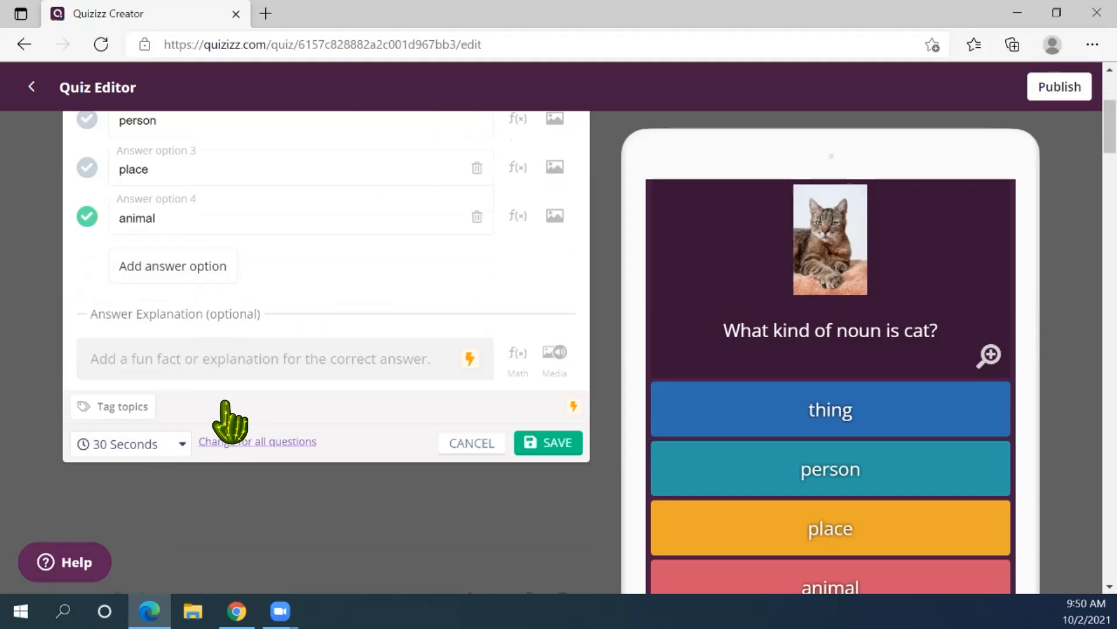
left_click(550, 445)
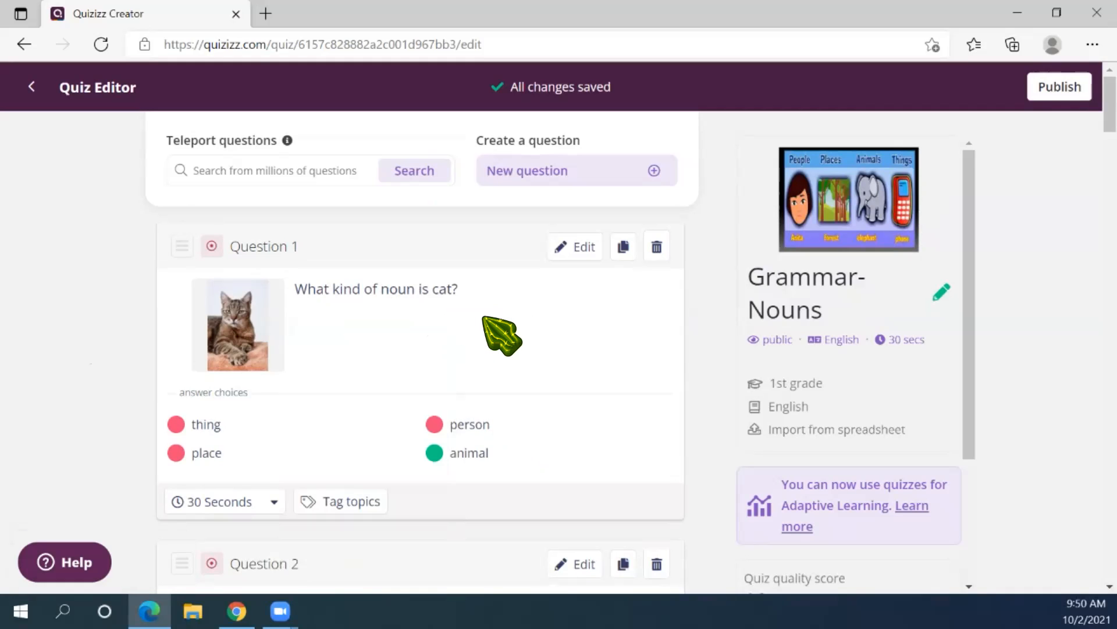
Look over the other questions of the copied "Grammar-Nouns" quiz and publish it
scroll(499, 333, "down", 15)
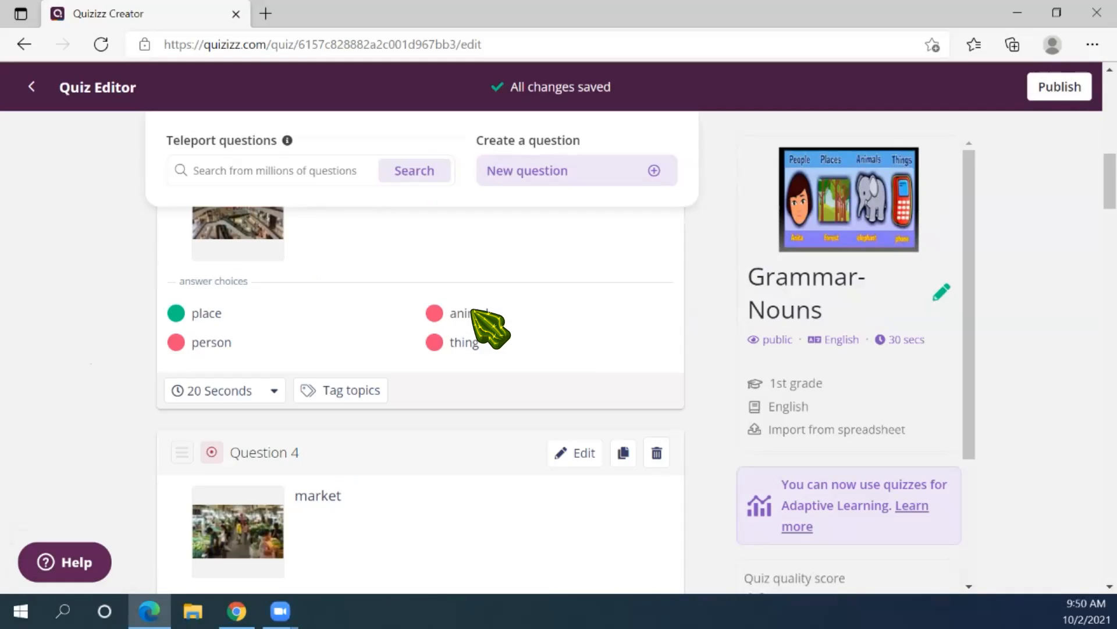
scroll(491, 328, "down", 5)
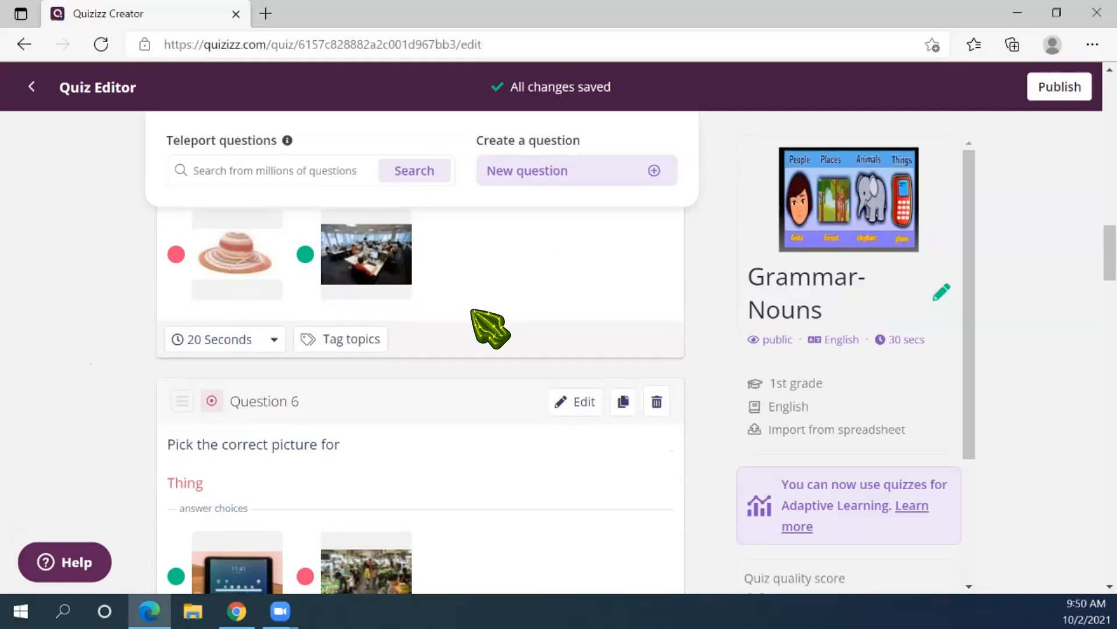
scroll(490, 328, "down", 9)
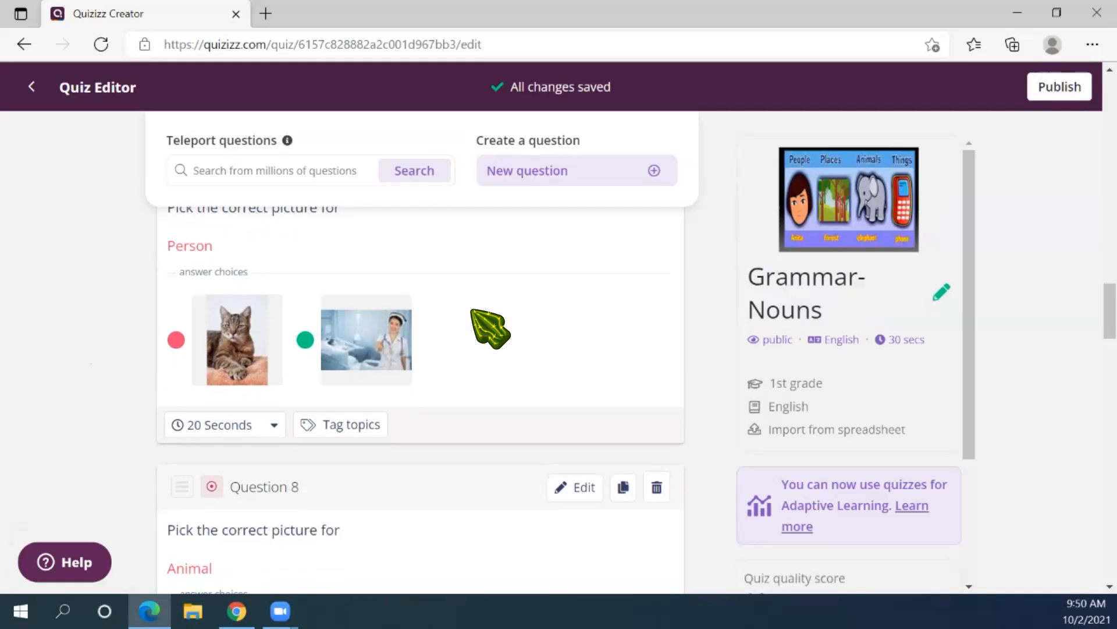
scroll(491, 329, "down", 2)
scroll(542, 376, "up", 20)
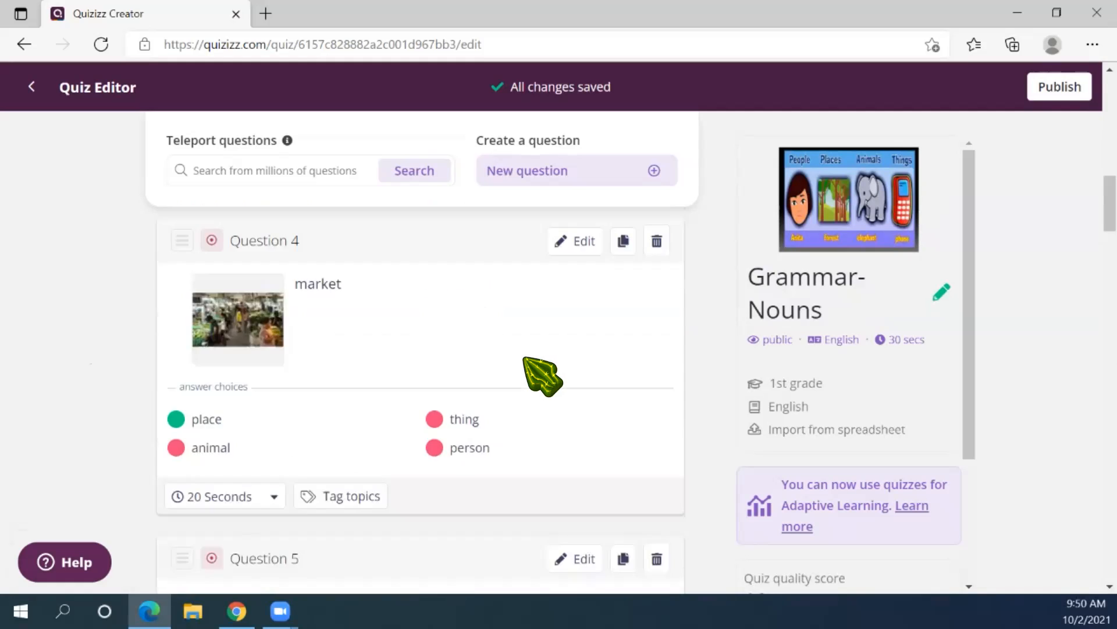
scroll(541, 375, "up", 1)
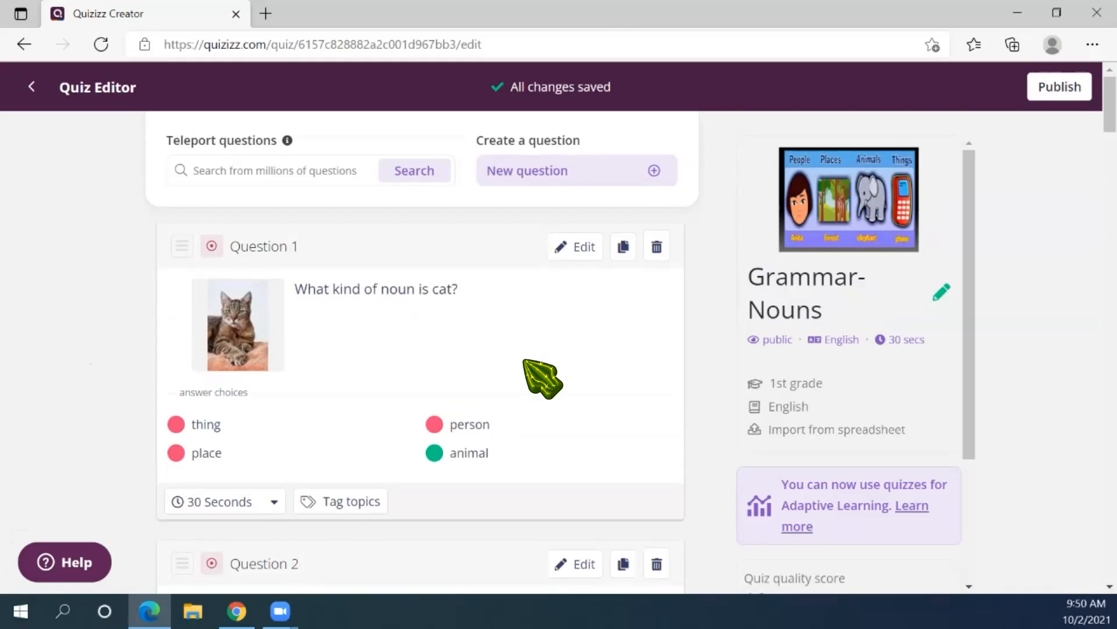
left_click(1060, 87)
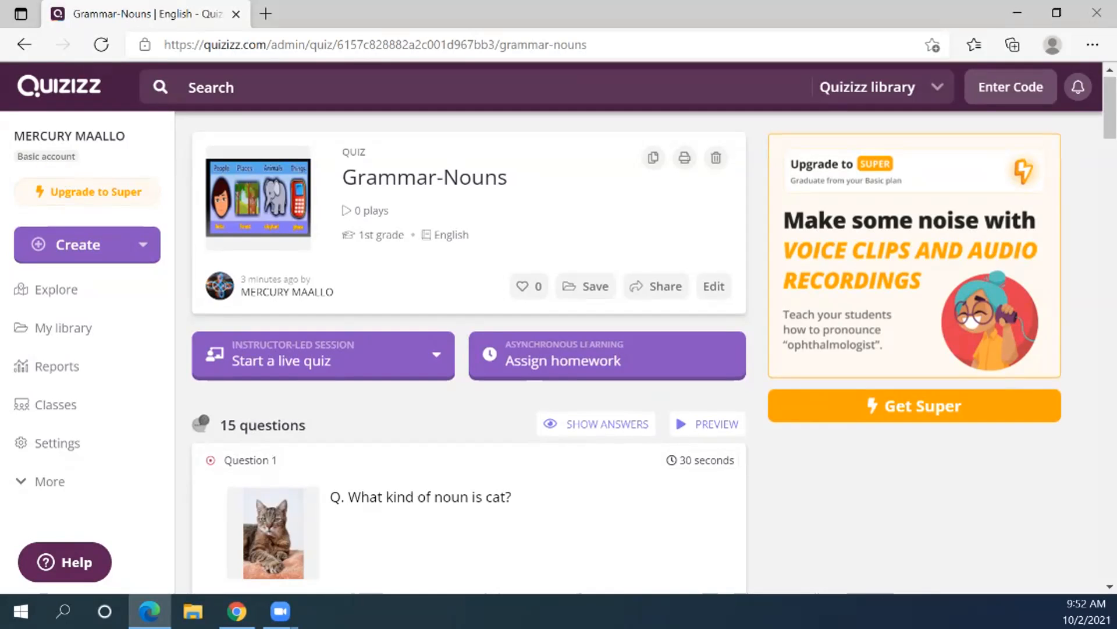
Start creating a new quiz and name it "Science: Solar System"
left_click(127, 245)
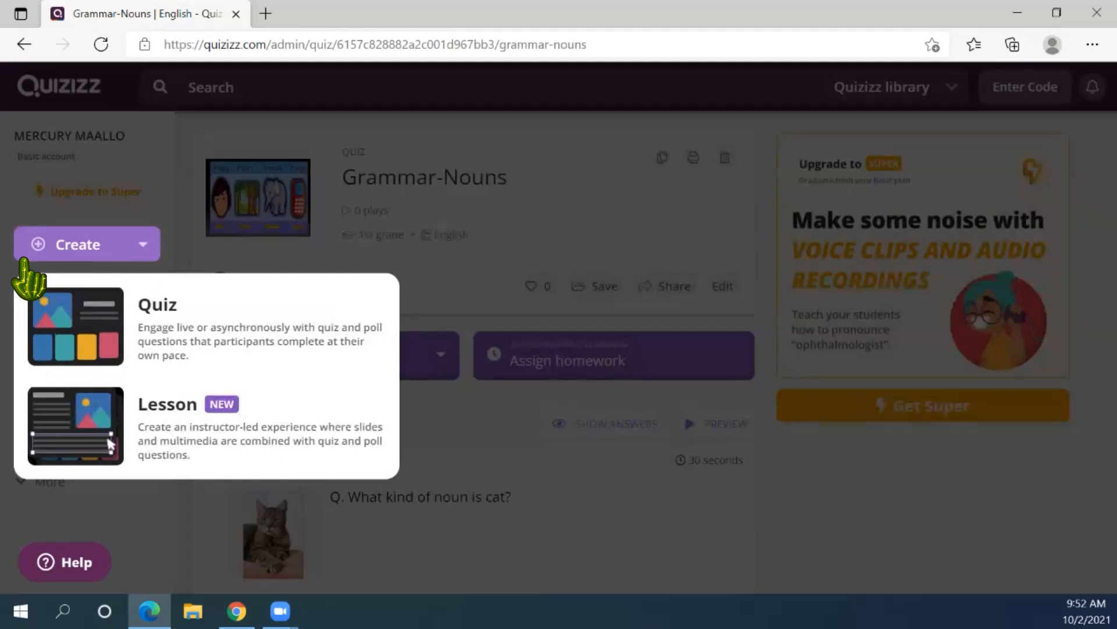
left_click(211, 326)
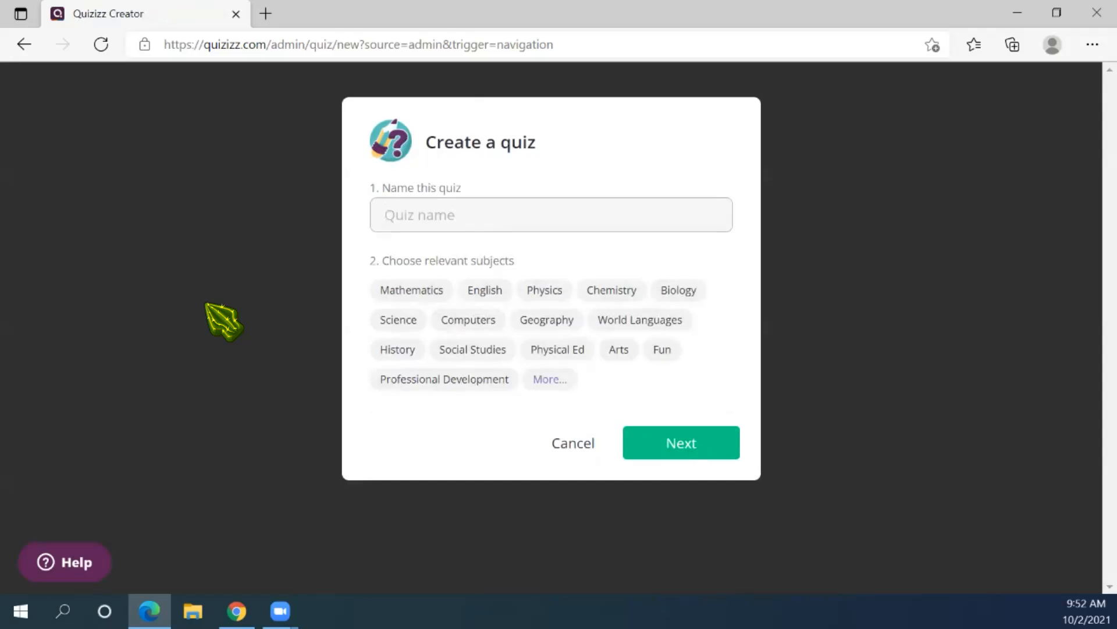
left_click(379, 379)
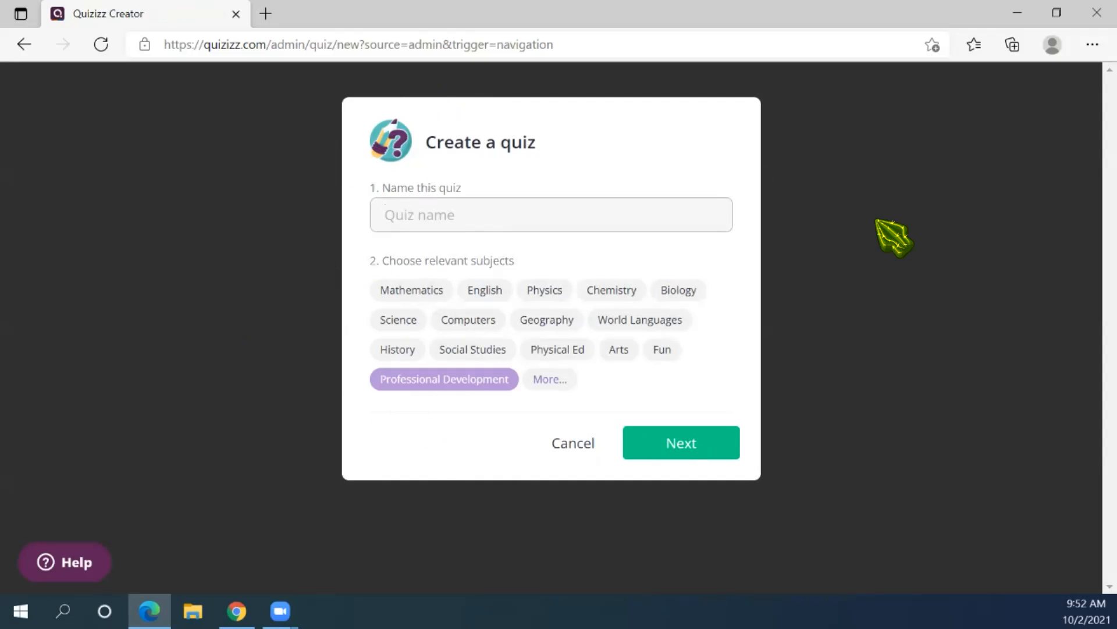
left_click(506, 222)
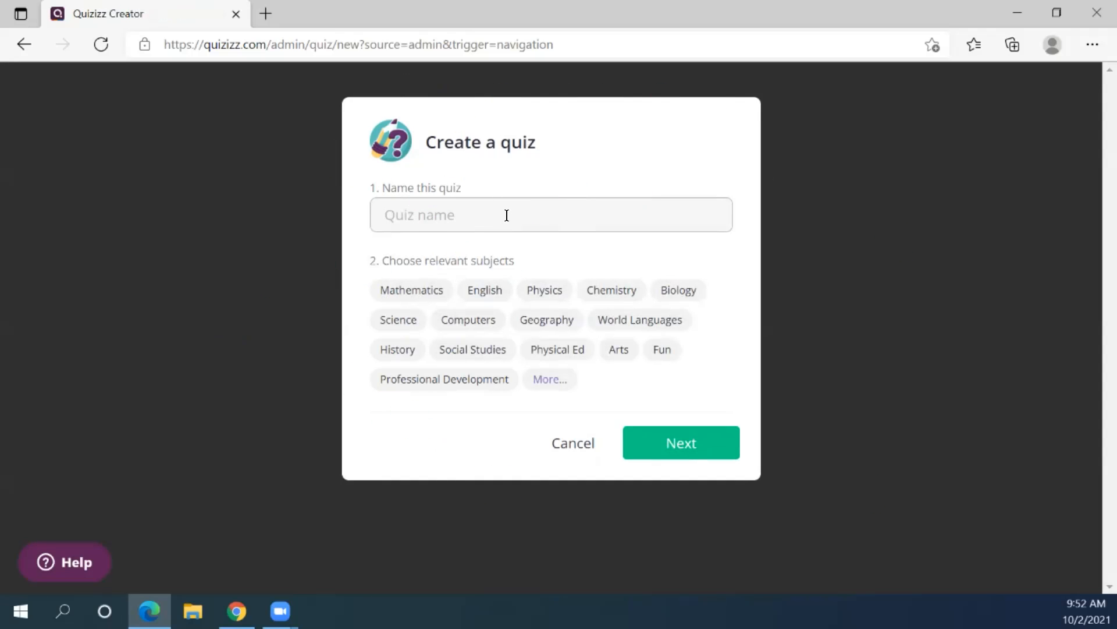
left_click(506, 216)
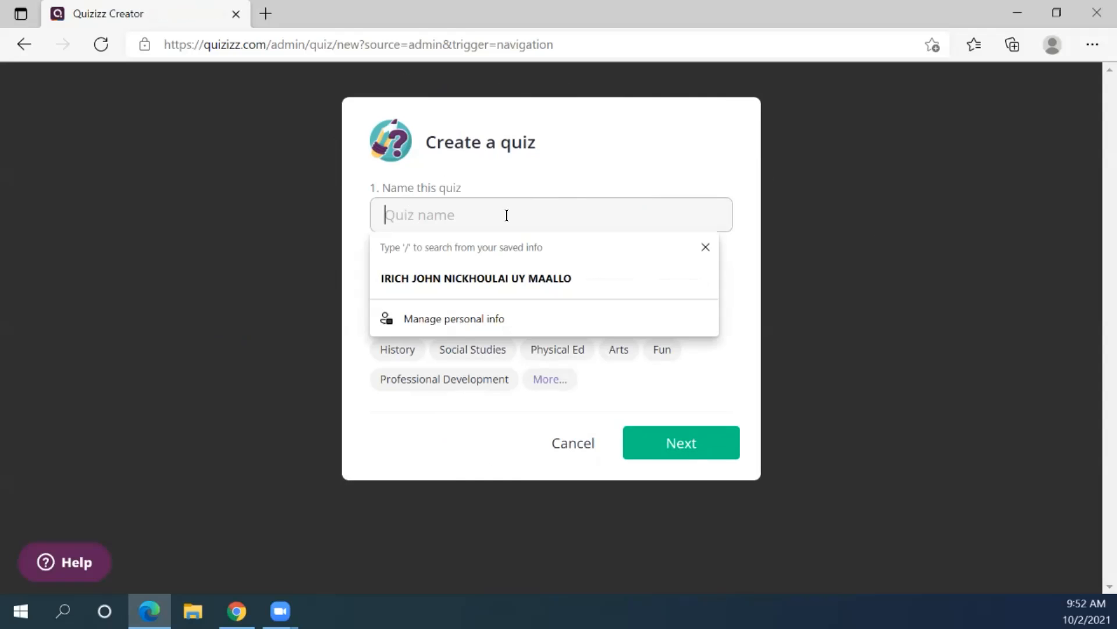
type("Science:")
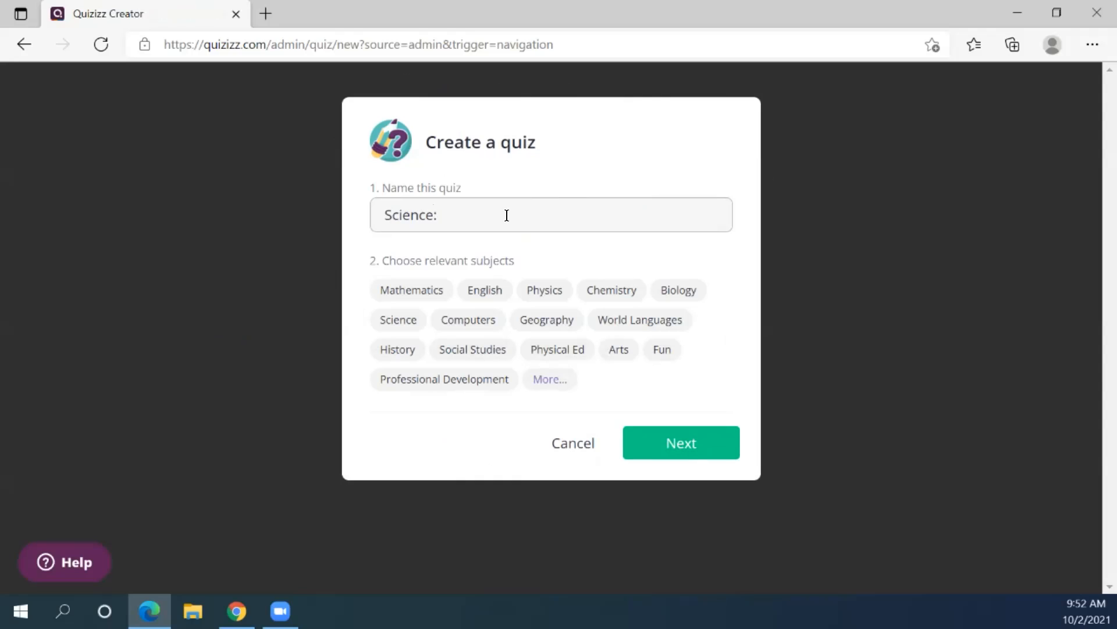
type("Solar System")
Try to assign Science, Computers, Geography and World Languages as the quiz's relevant subjects
left_click(398, 321)
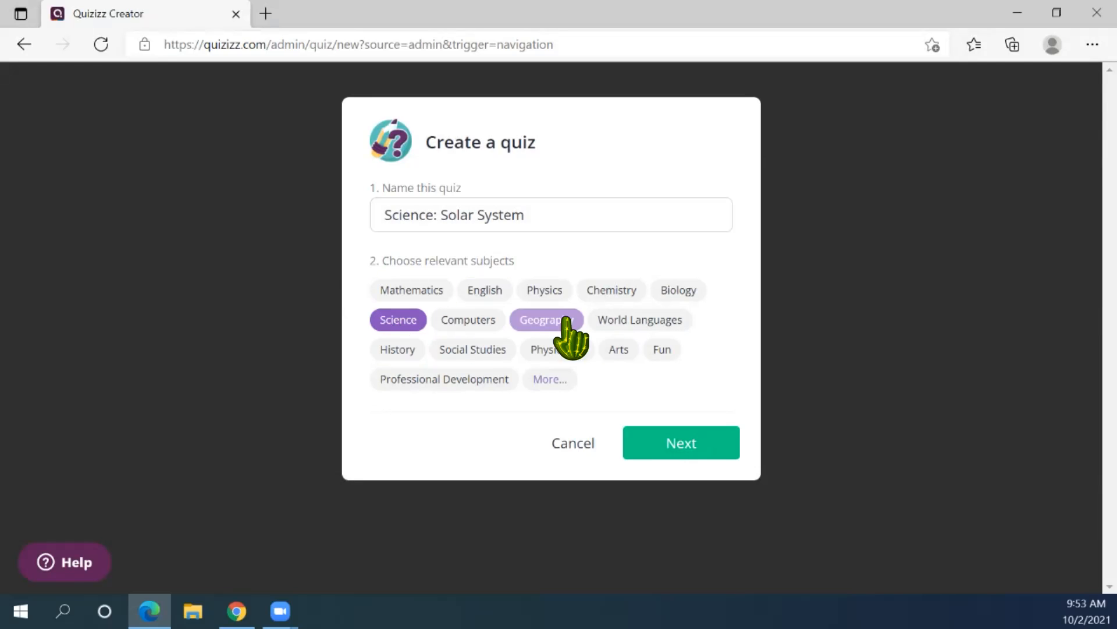
left_click(484, 323)
left_click(538, 323)
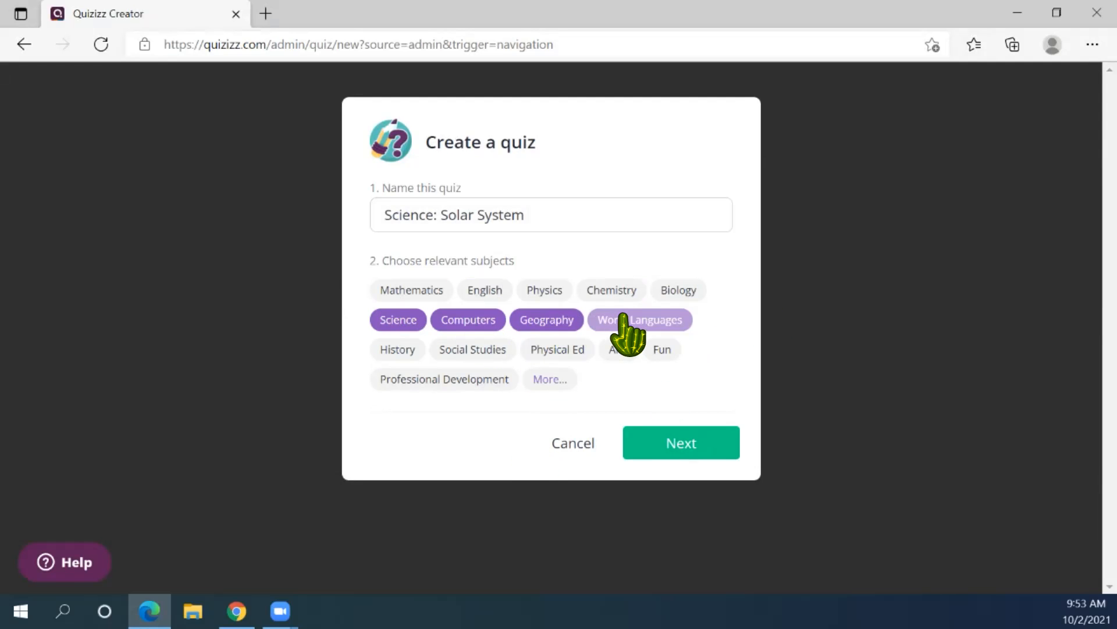
left_click(670, 323)
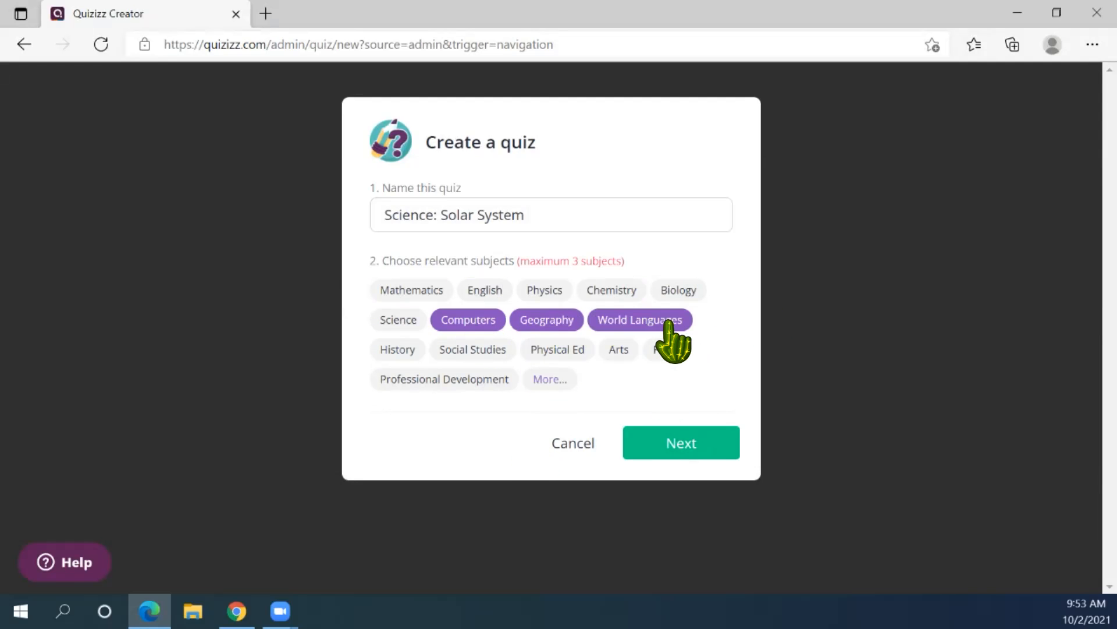
Leave Science as the quiz's only relevant subject and continue to the quiz editor
left_click(391, 320)
left_click(461, 325)
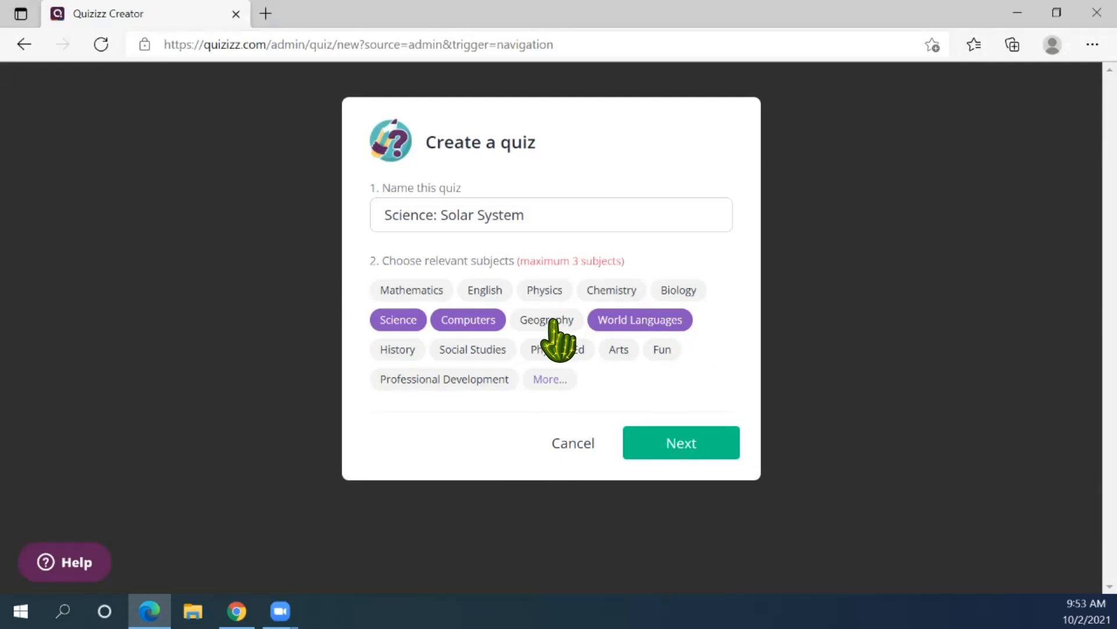
left_click(552, 321)
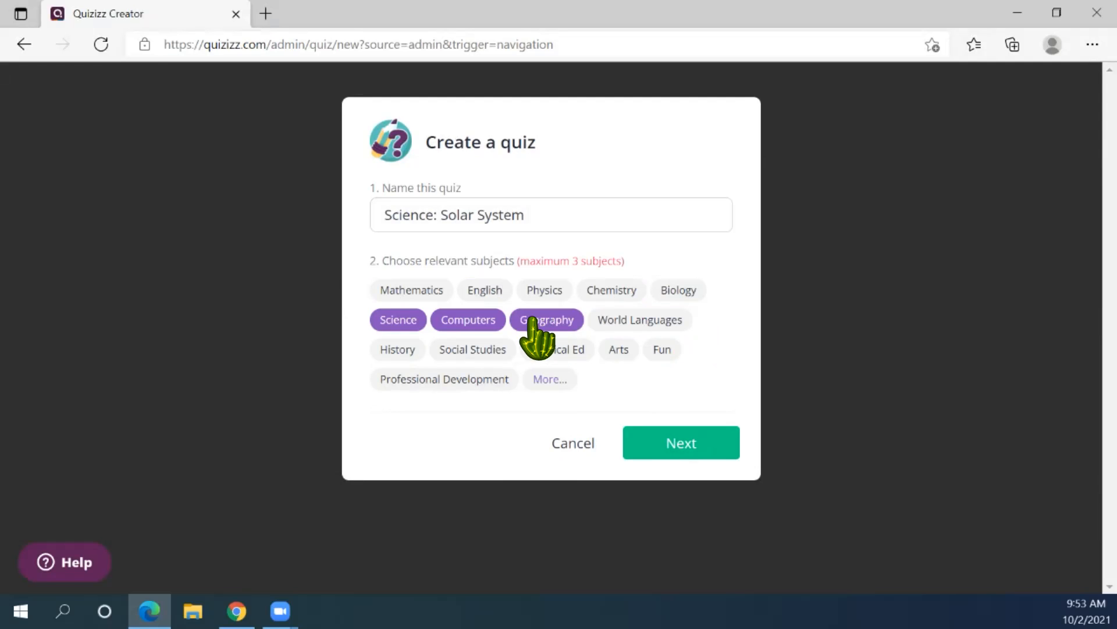
left_click(470, 321)
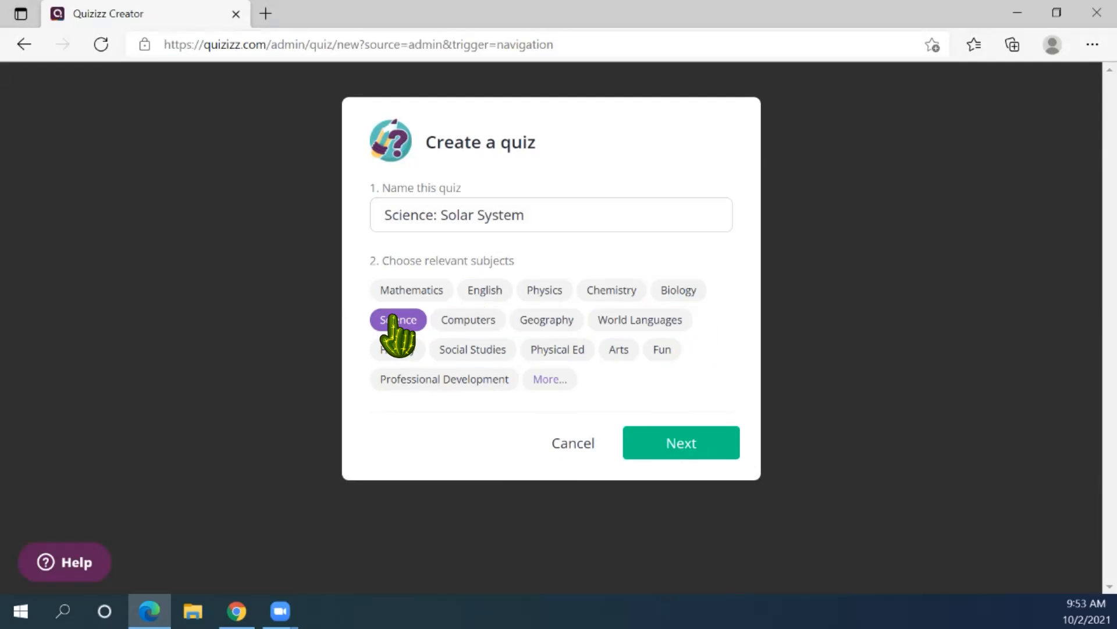
left_click(672, 446)
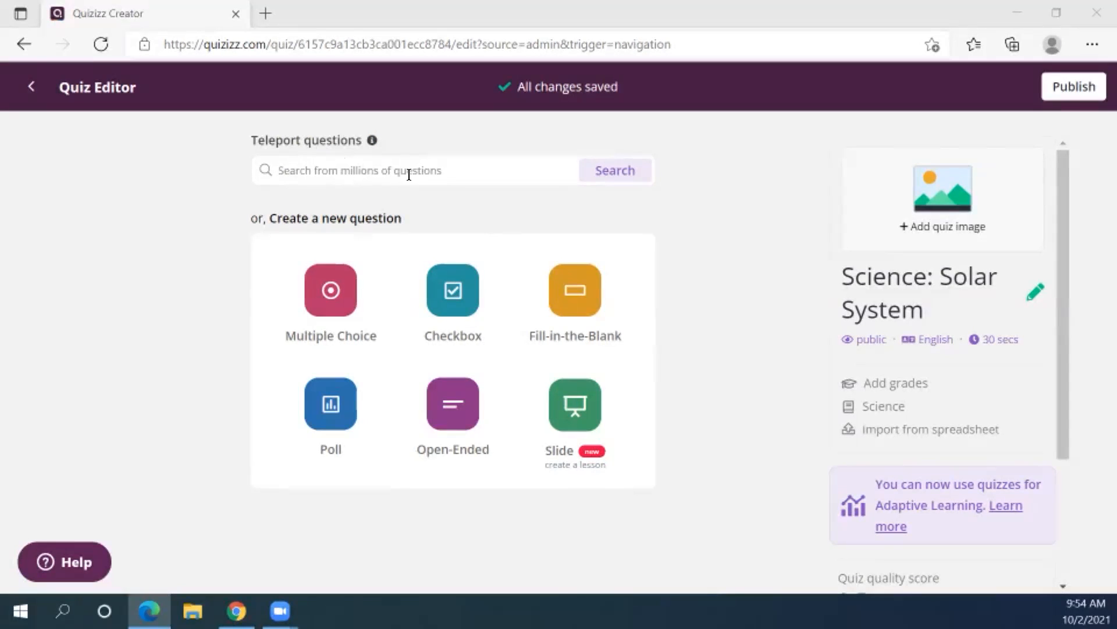
Search the Teleport library for "Science: Solar System" and look through the listed quizzes and the questions of "science solar system"
left_click(445, 172)
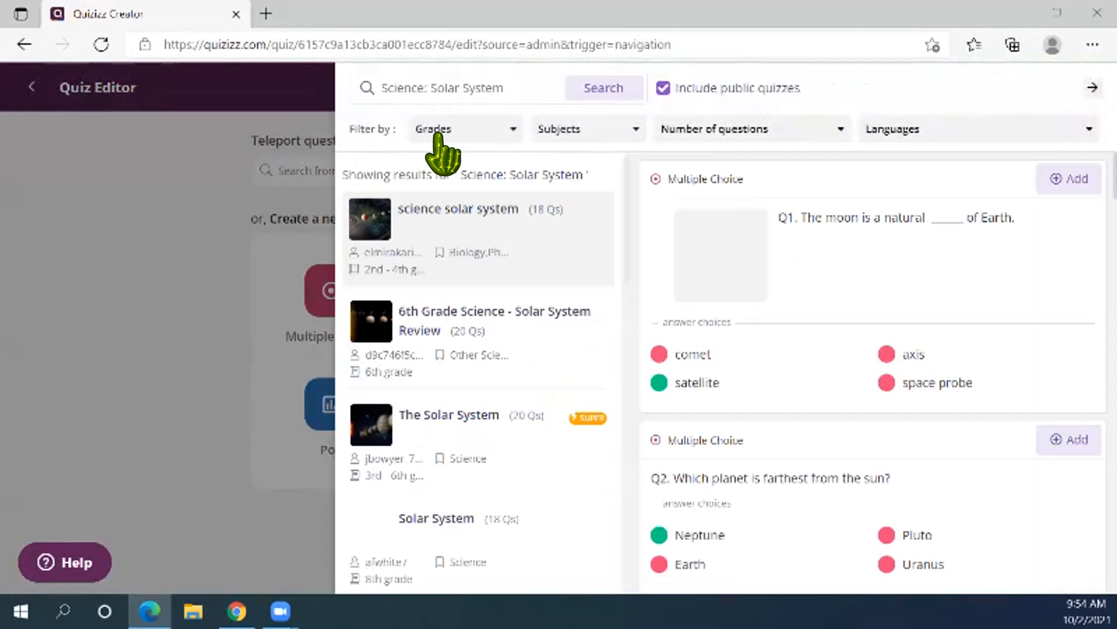
left_click(150, 249)
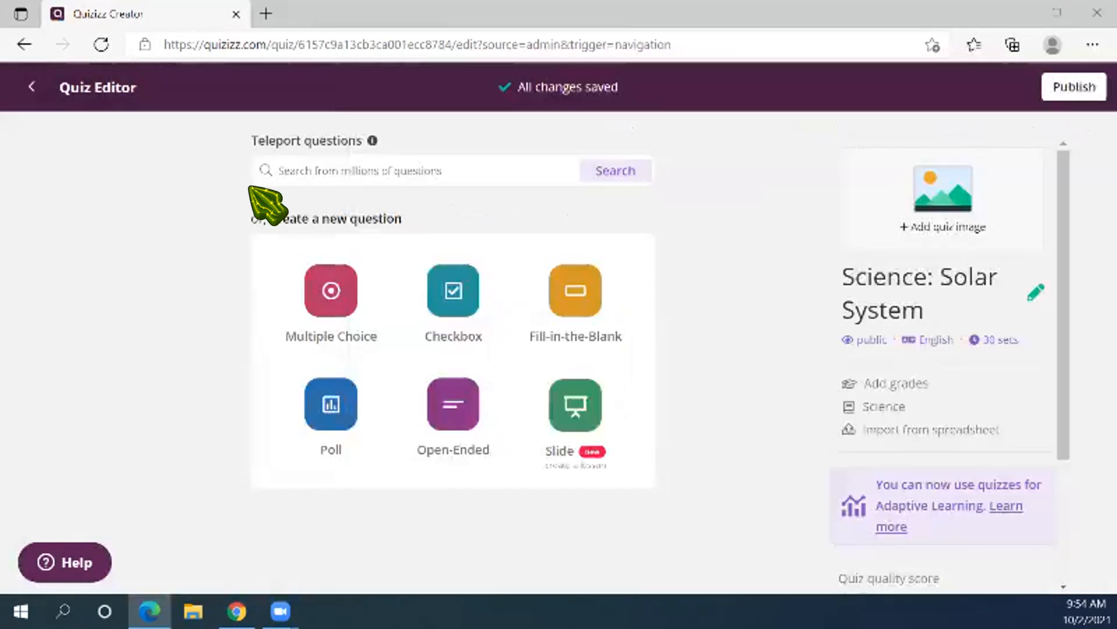
left_click(396, 168)
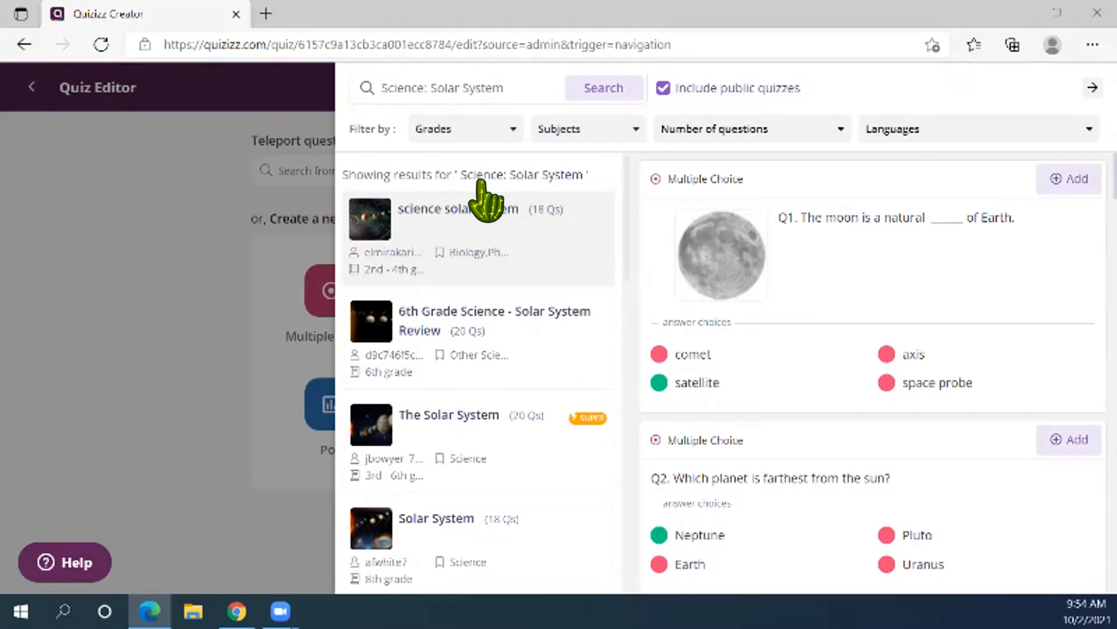
scroll(495, 269, "down", 12)
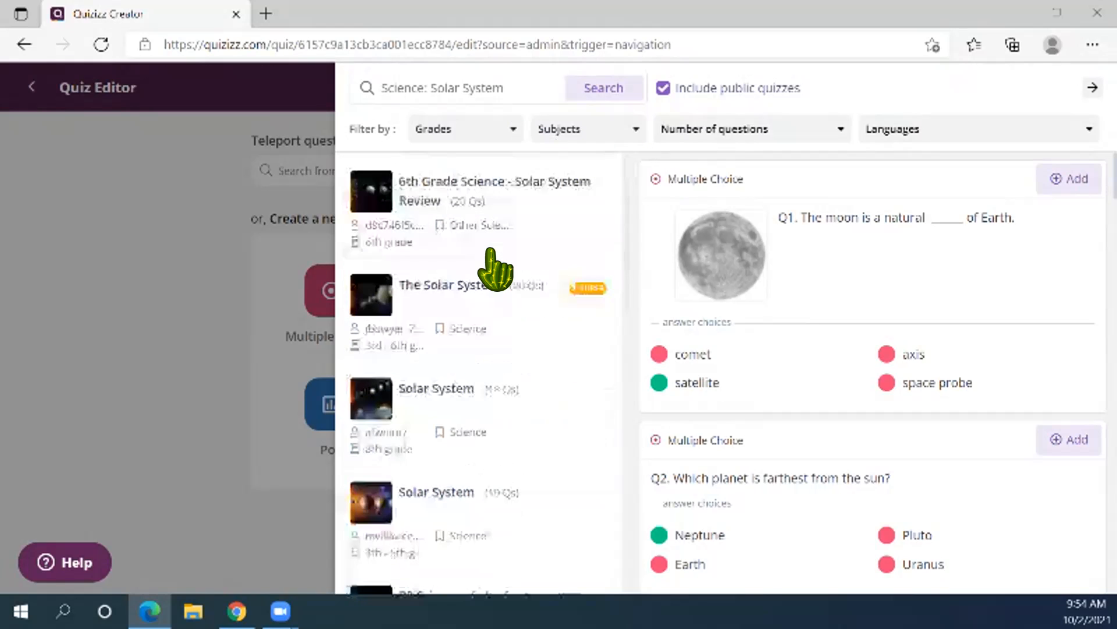
scroll(494, 273, "down", 3)
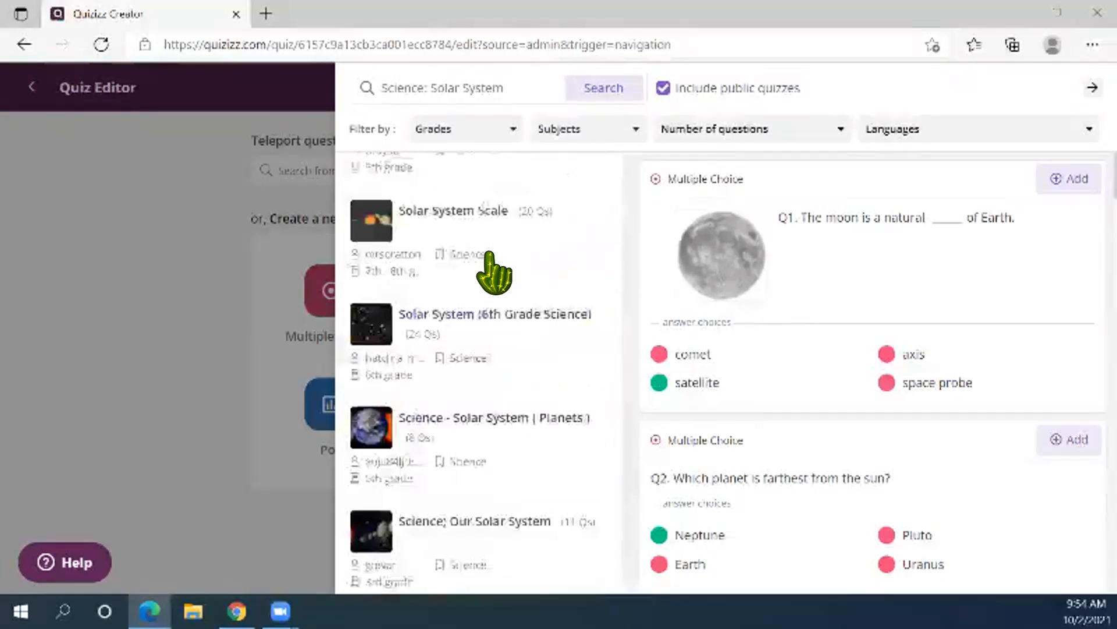
scroll(467, 273, "up", 13)
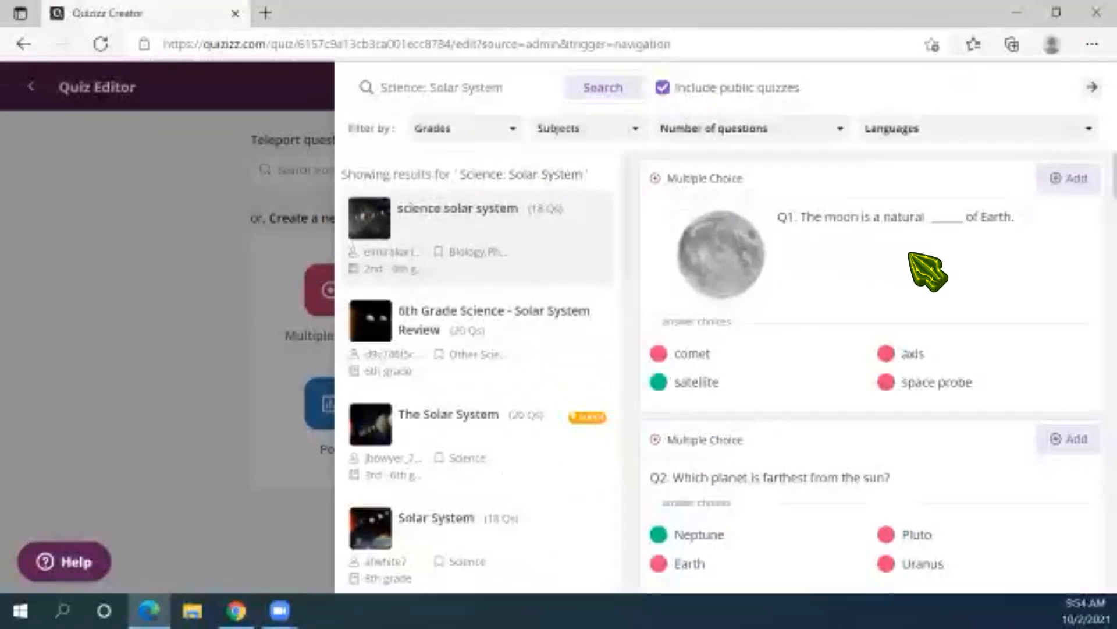
scroll(929, 271, "down", 20)
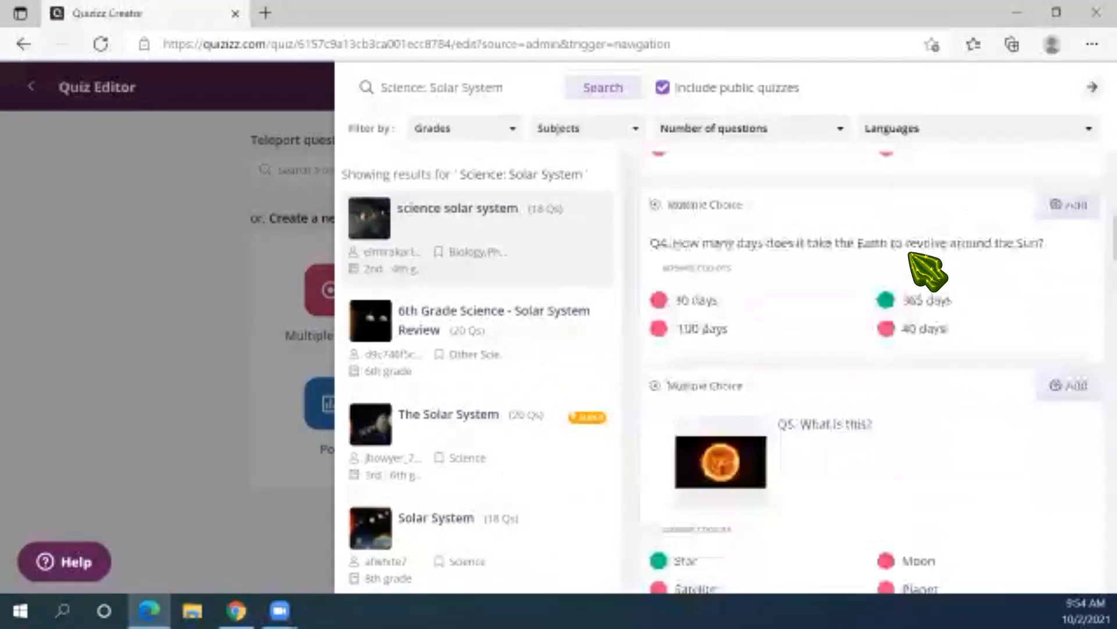
scroll(930, 270, "up", 7)
scroll(930, 271, "up", 10)
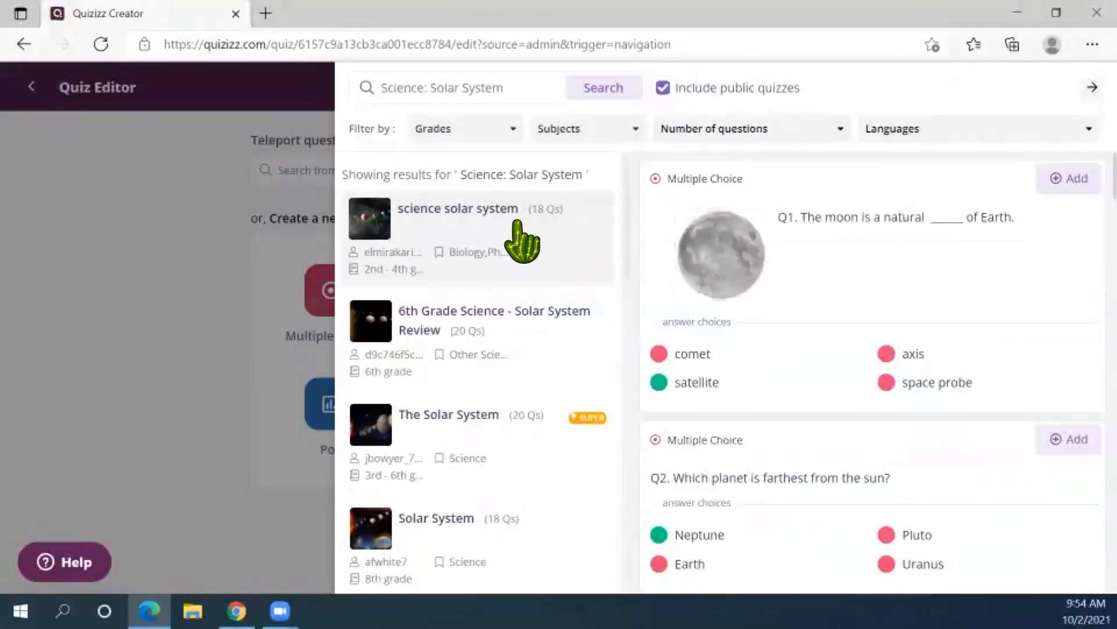
Teleport the question "Which planet is farthest from the sun?" from the "science solar system" quiz into the new quiz
left_click(484, 327)
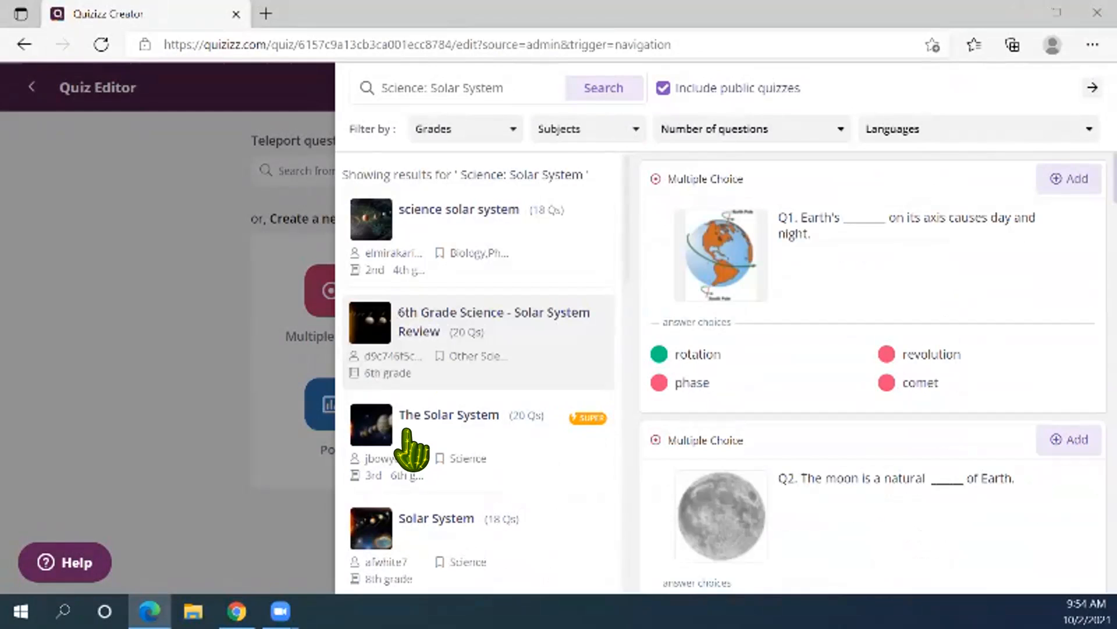
left_click(516, 236)
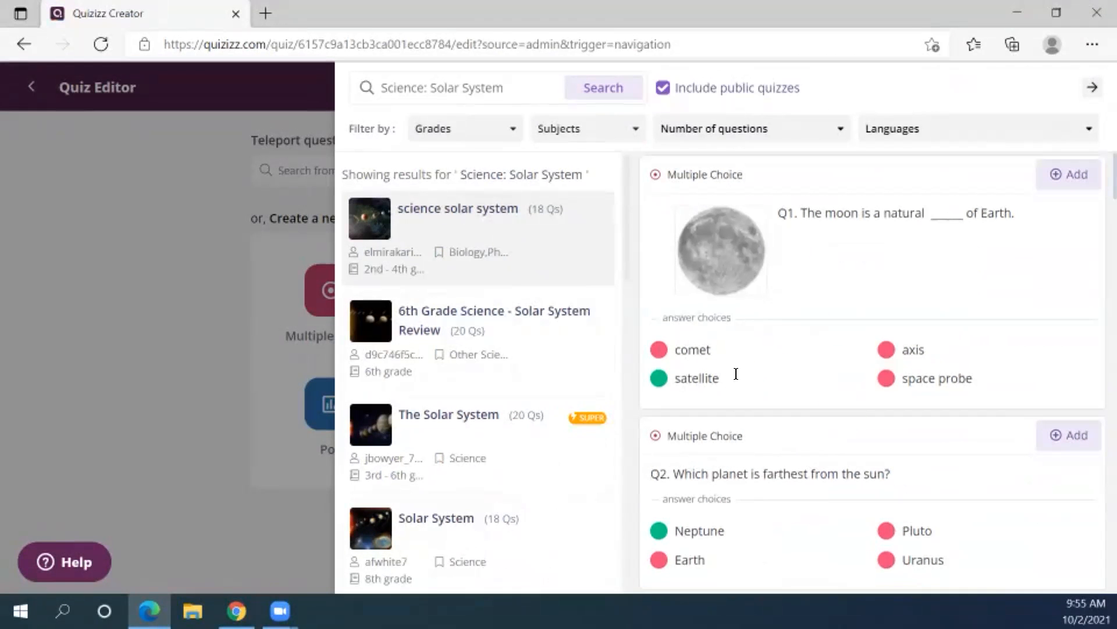
scroll(795, 373, "down", 2)
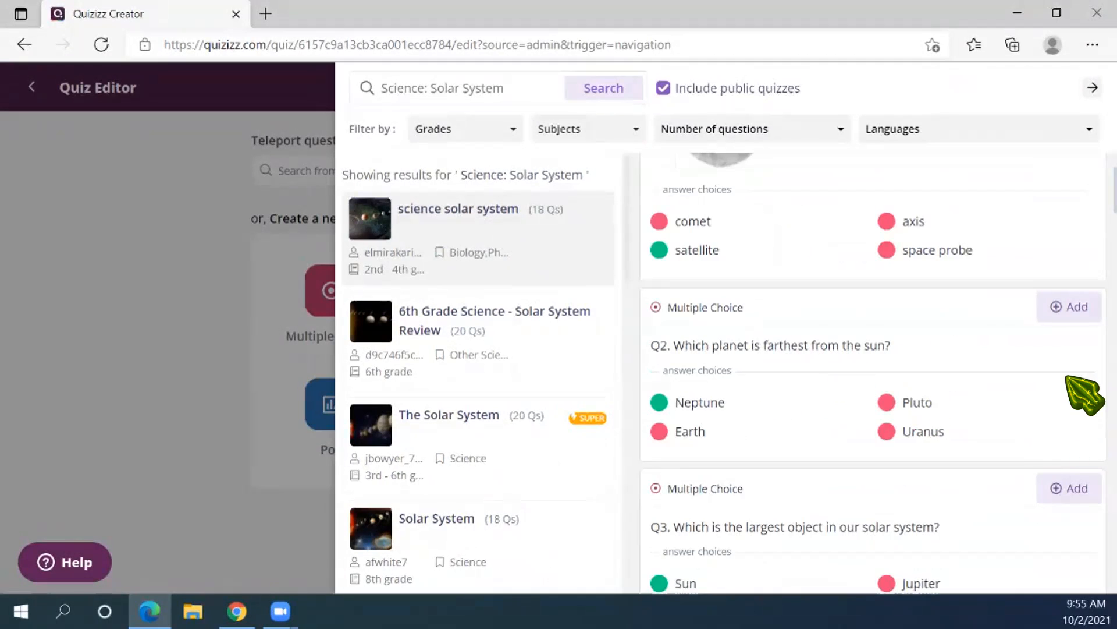
left_click(1056, 307)
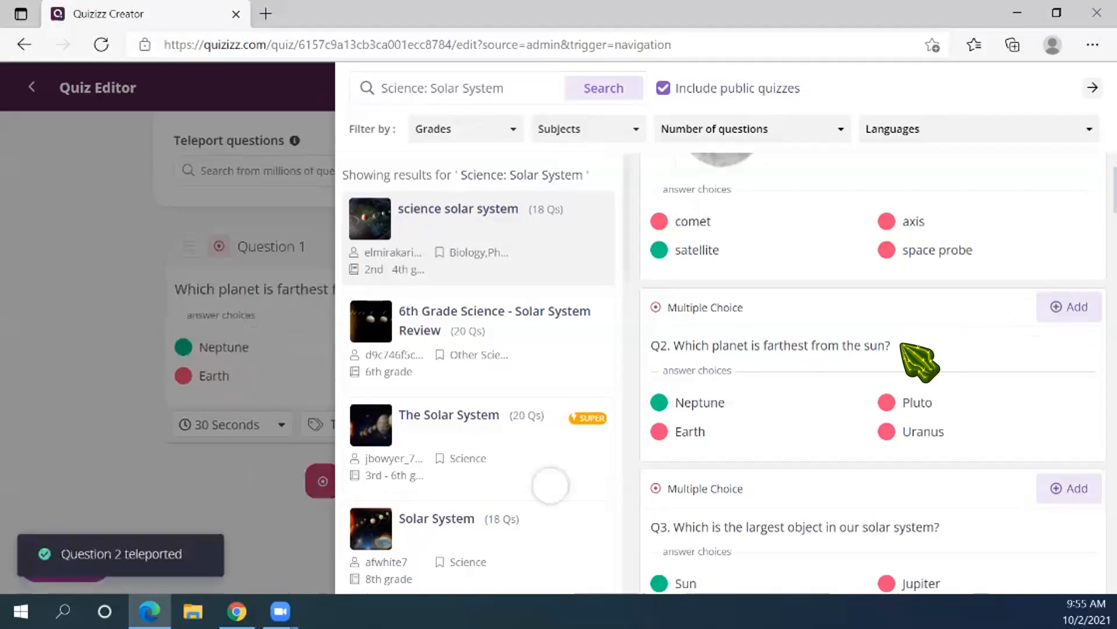
left_click(102, 385)
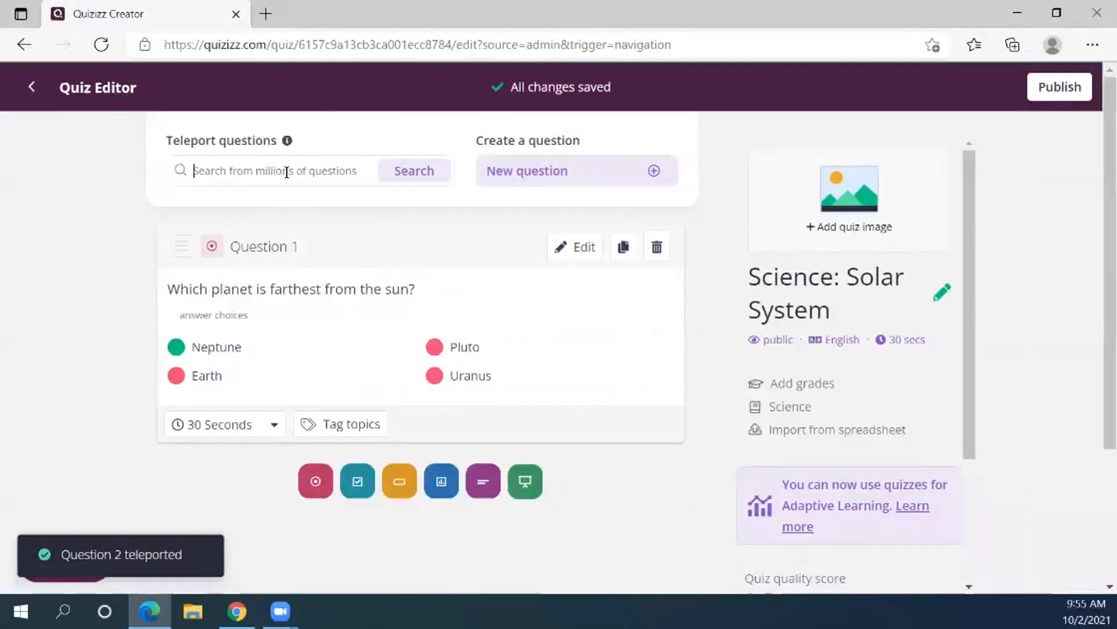
Teleport the first four questions of the 8th grade "Solar System" quiz into the new quiz and return to the editor
left_click(289, 171)
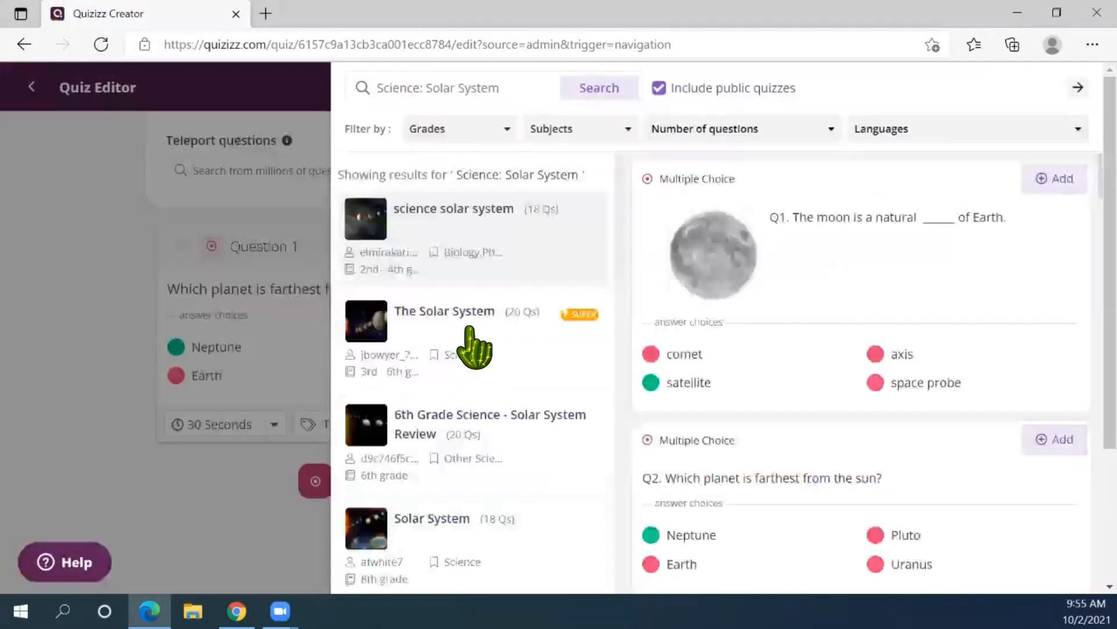
left_click(466, 349)
scroll(506, 355, "down", 3)
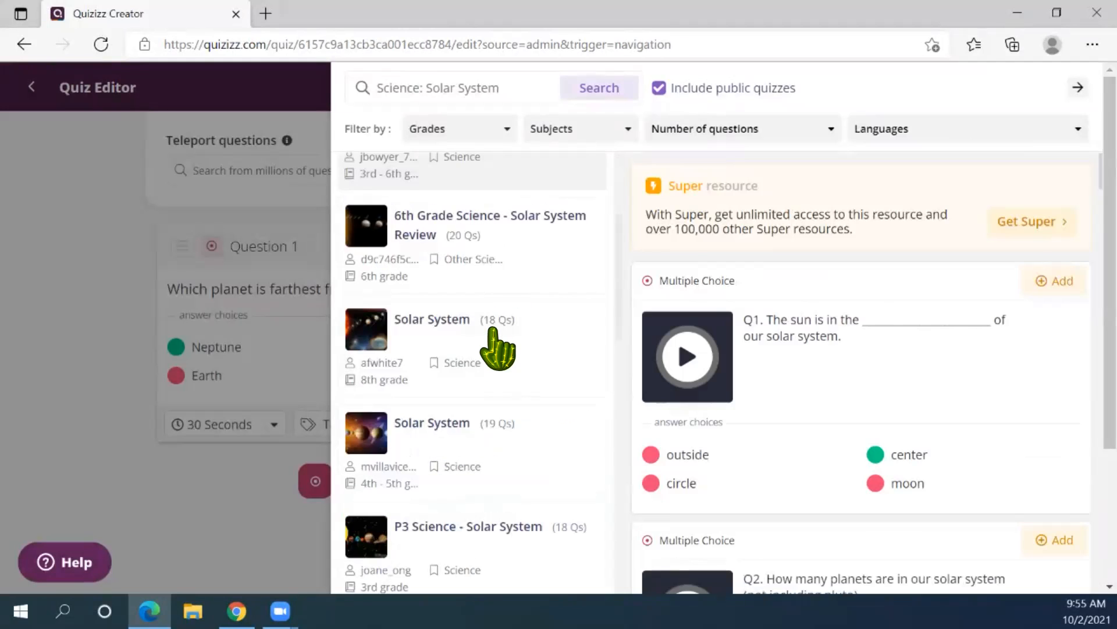
left_click(498, 346)
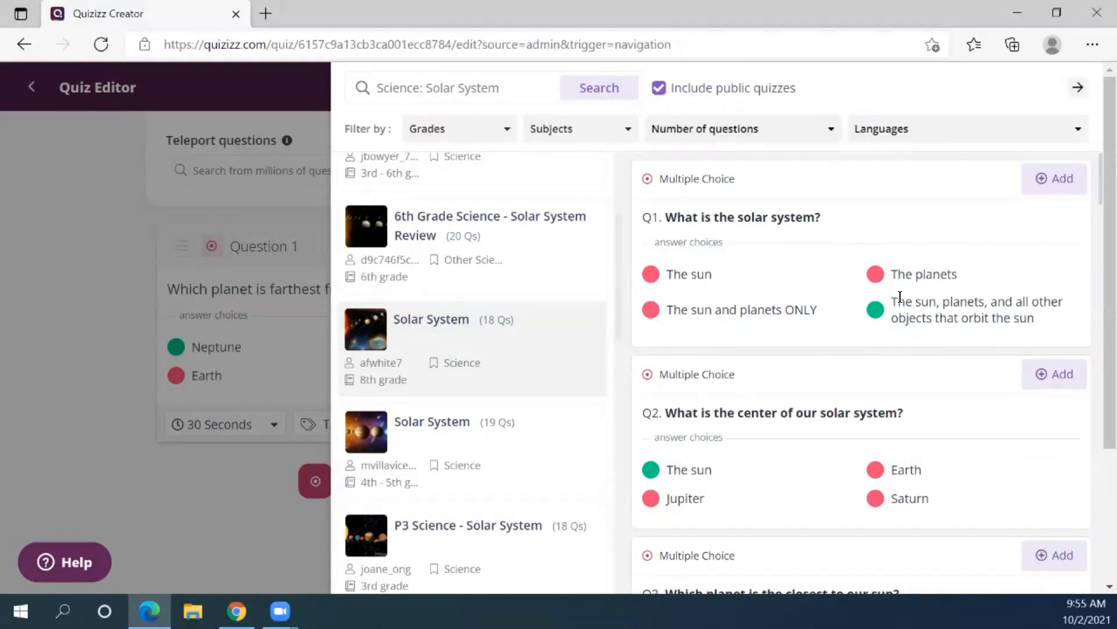
left_click(1052, 180)
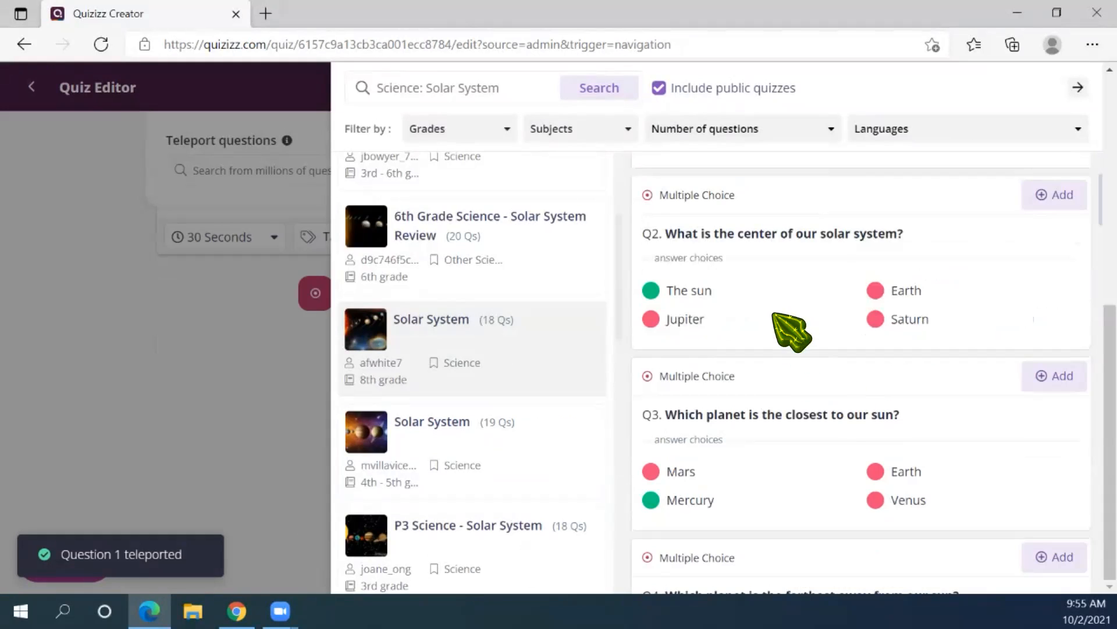
left_click(1041, 194)
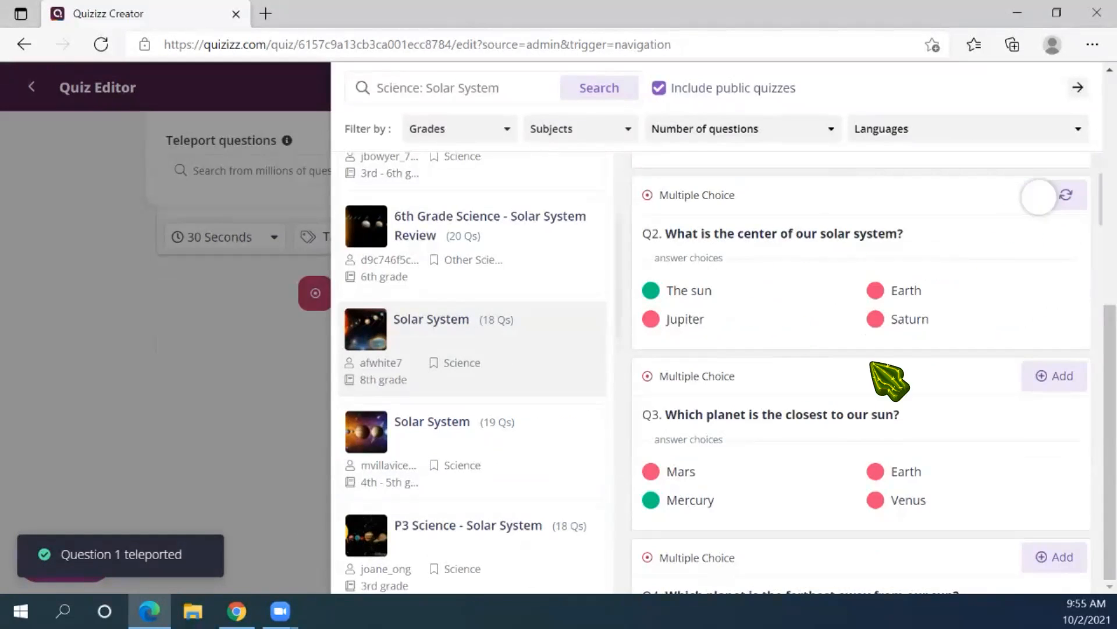
scroll(884, 372, "down", 2)
left_click(1049, 242)
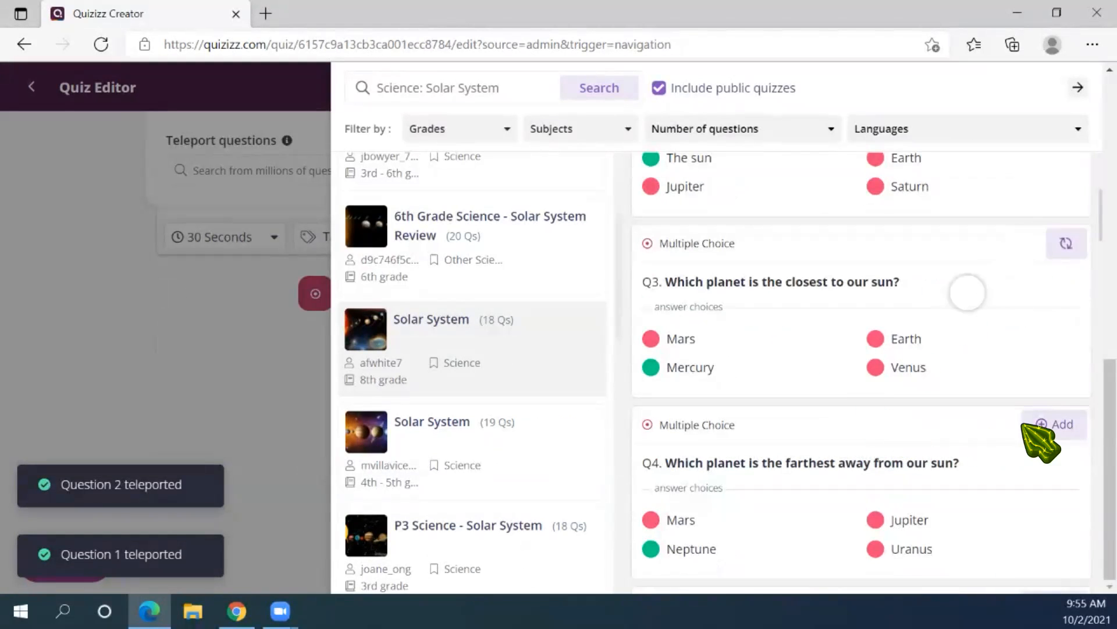
left_click(1047, 425)
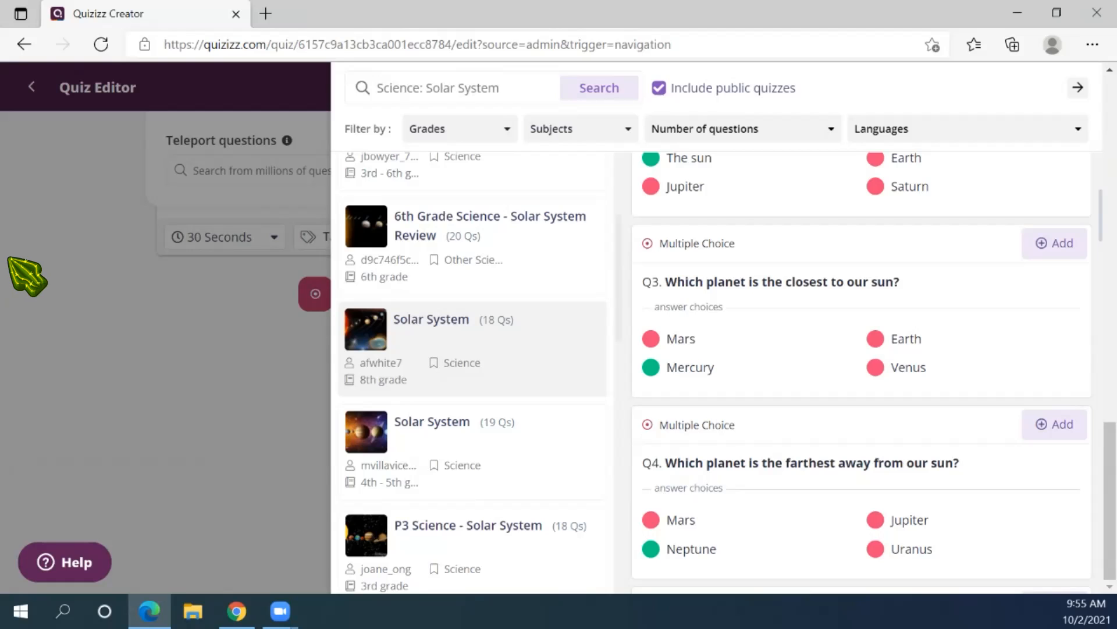
left_click(25, 274)
Review the teleported questions, their answer choices and time limits in the "Science: Solar System" quiz
scroll(116, 390, "up", 5)
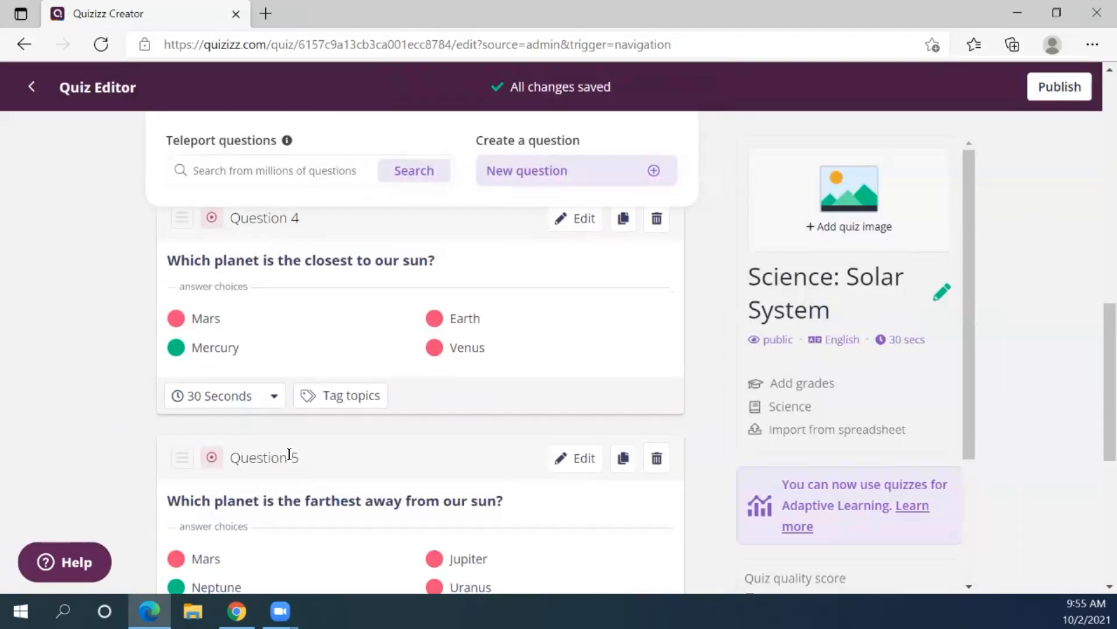
scroll(45, 392, "up", 7)
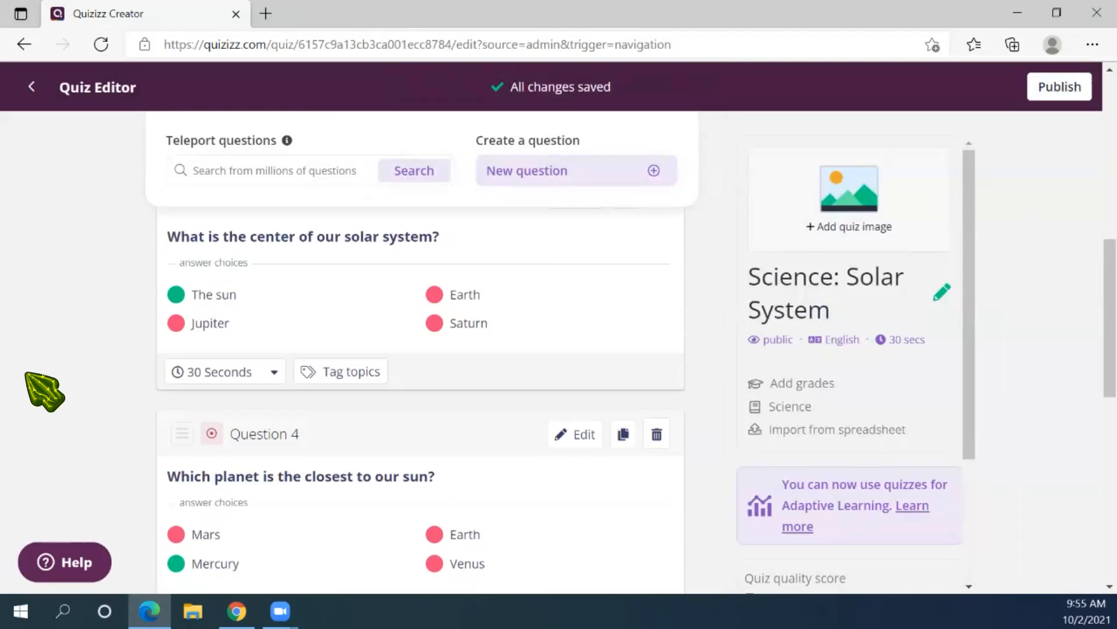
scroll(251, 419, "up", 5)
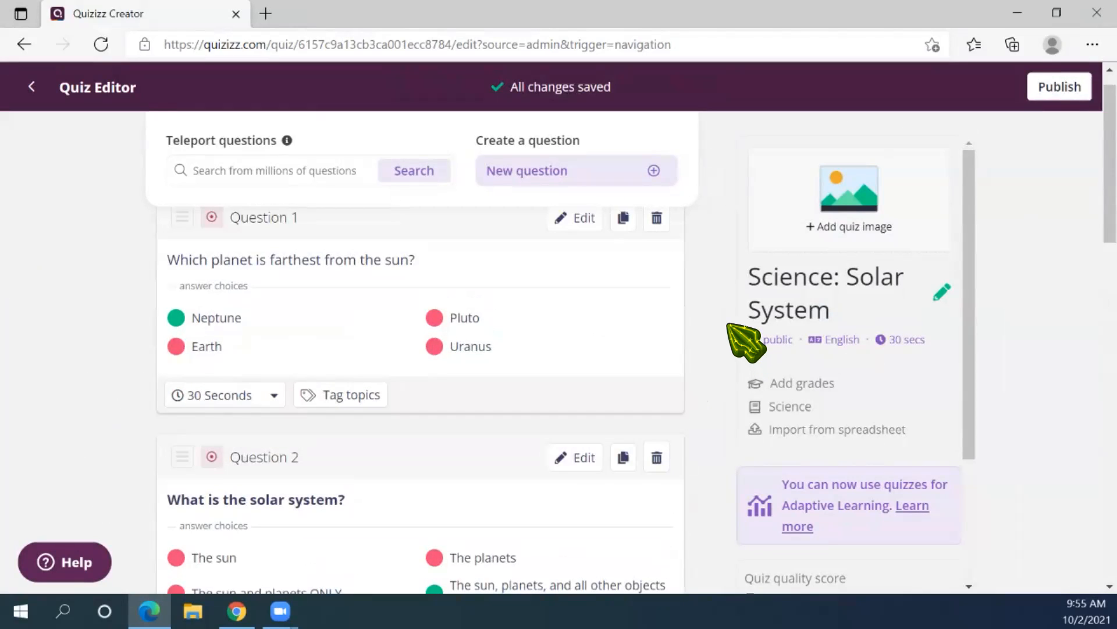
scroll(711, 309, "up", 1)
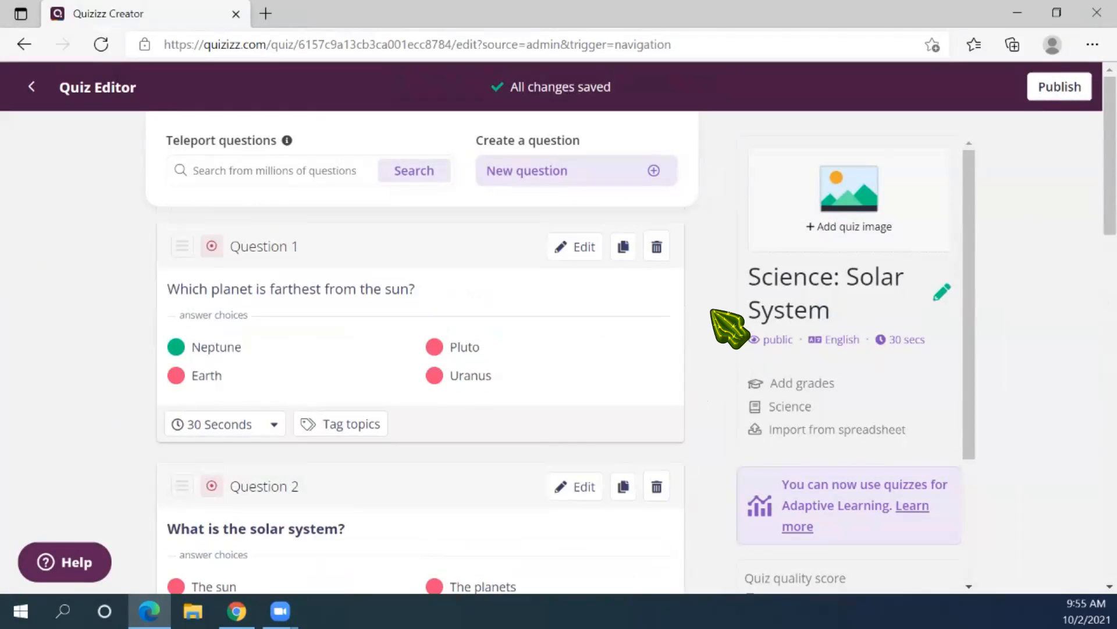
scroll(707, 309, "down", 10)
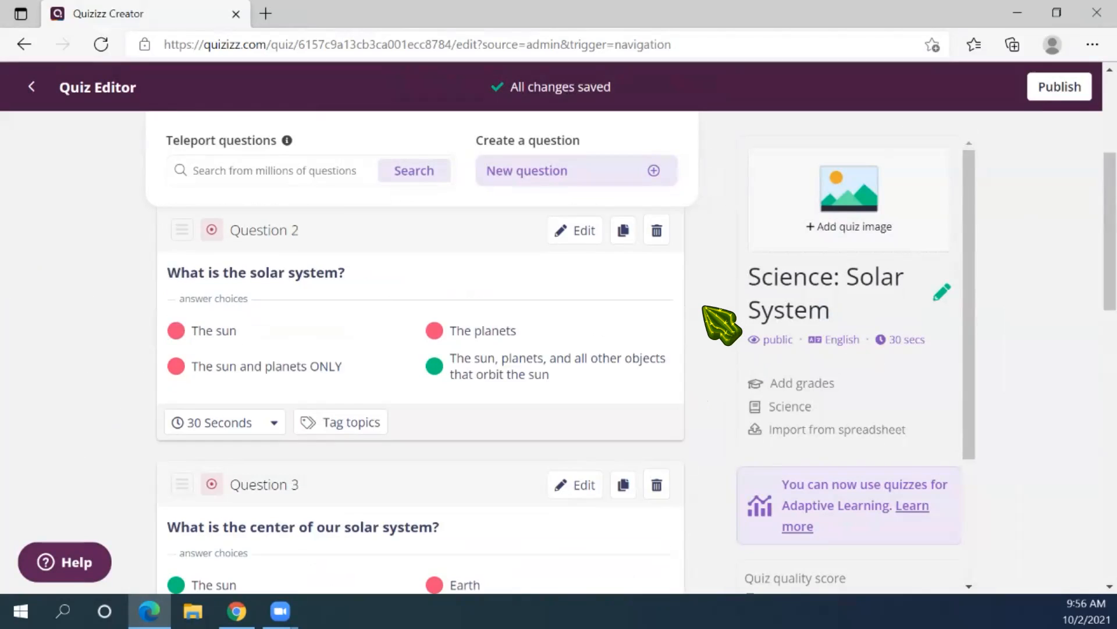
scroll(707, 314, "down", 5)
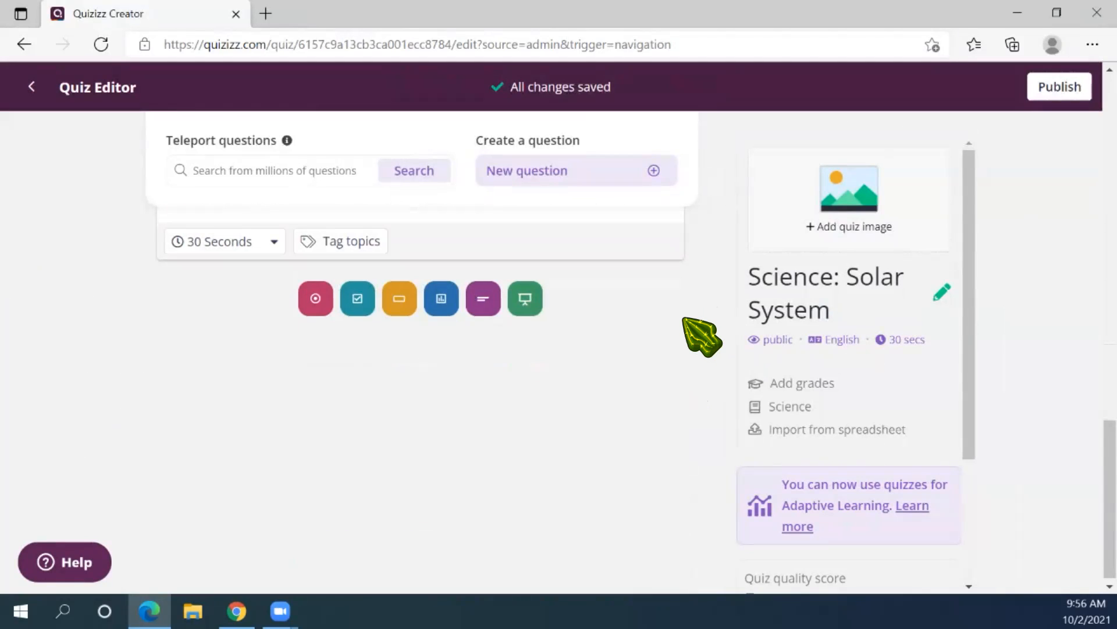
scroll(687, 320, "up", 7)
scroll(702, 334, "up", 10)
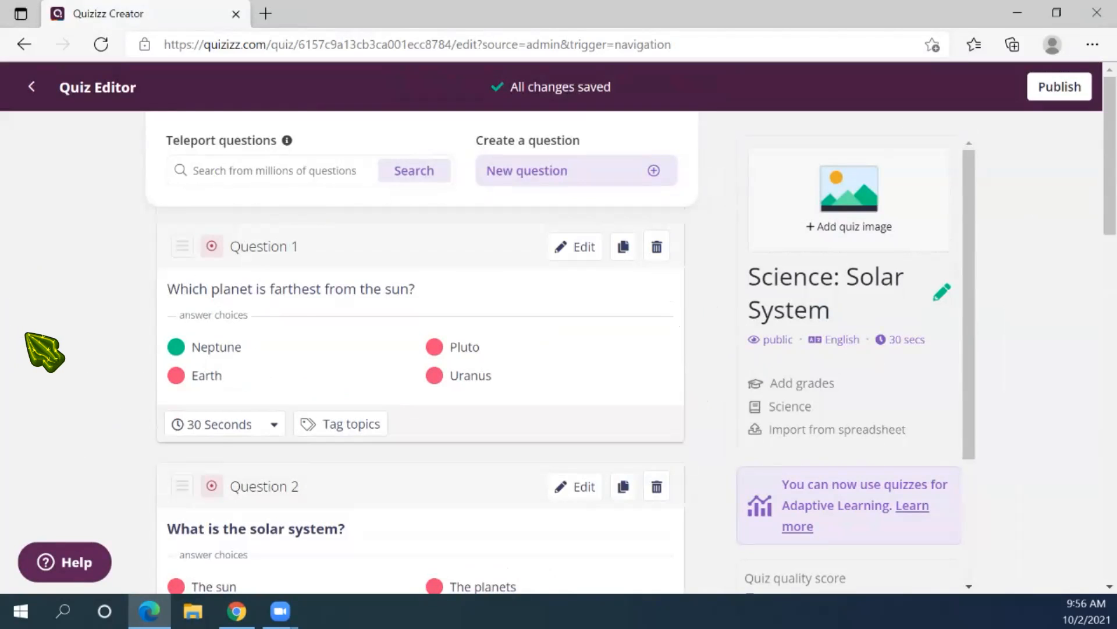
scroll(44, 352, "down", 10)
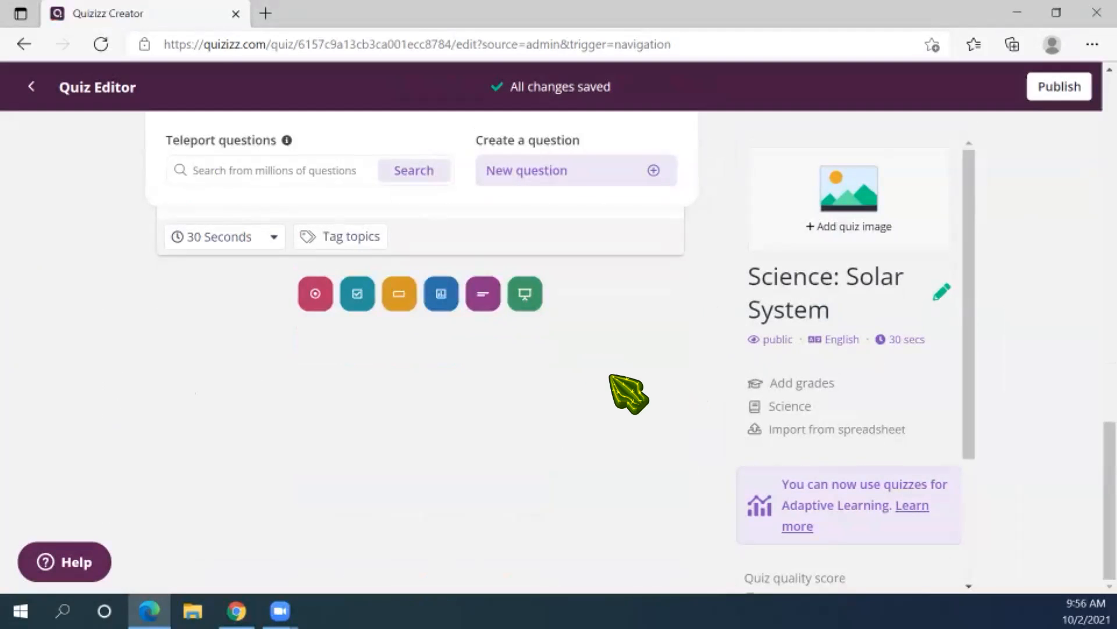
Review the teleported questions and available question types, and add a new multiple-choice question at the end of the quiz
scroll(507, 350, "up", 5)
scroll(521, 358, "up", 10)
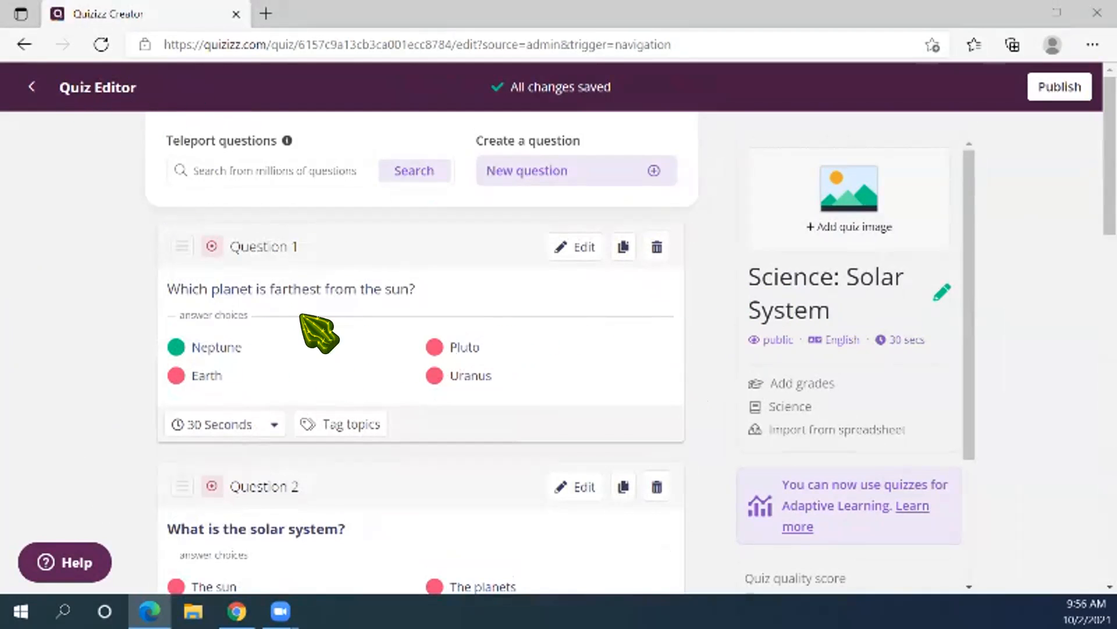
left_click_drag(1085, 154, 1090, 499)
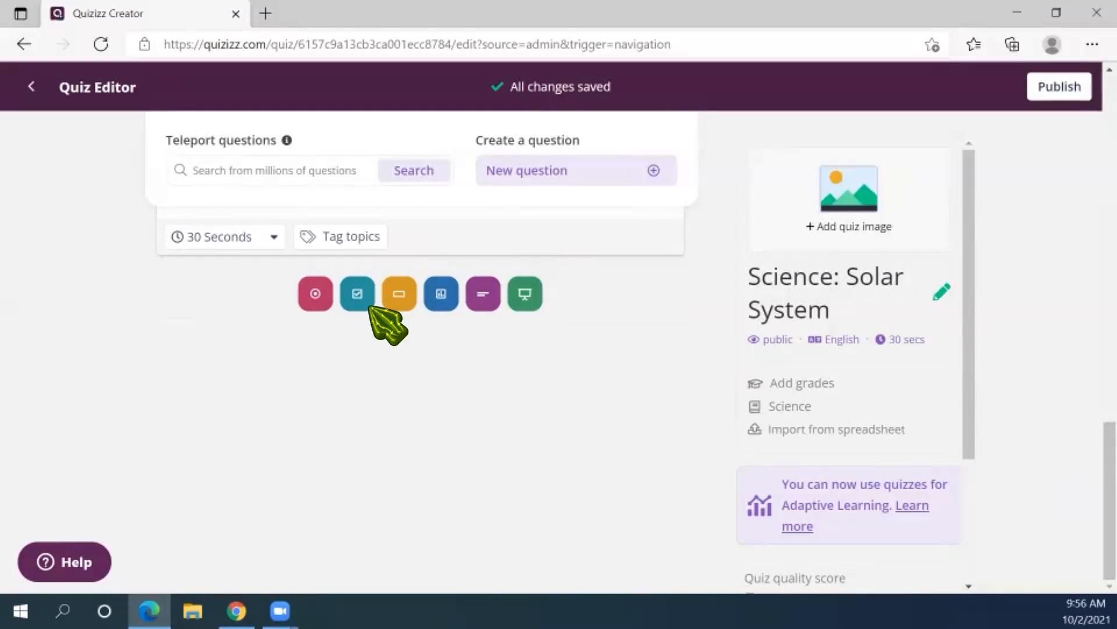
mouse_move(1078, 436)
left_mouse_down()
mouse_move(1069, 114)
mouse_move(1070, 454)
left_mouse_up()
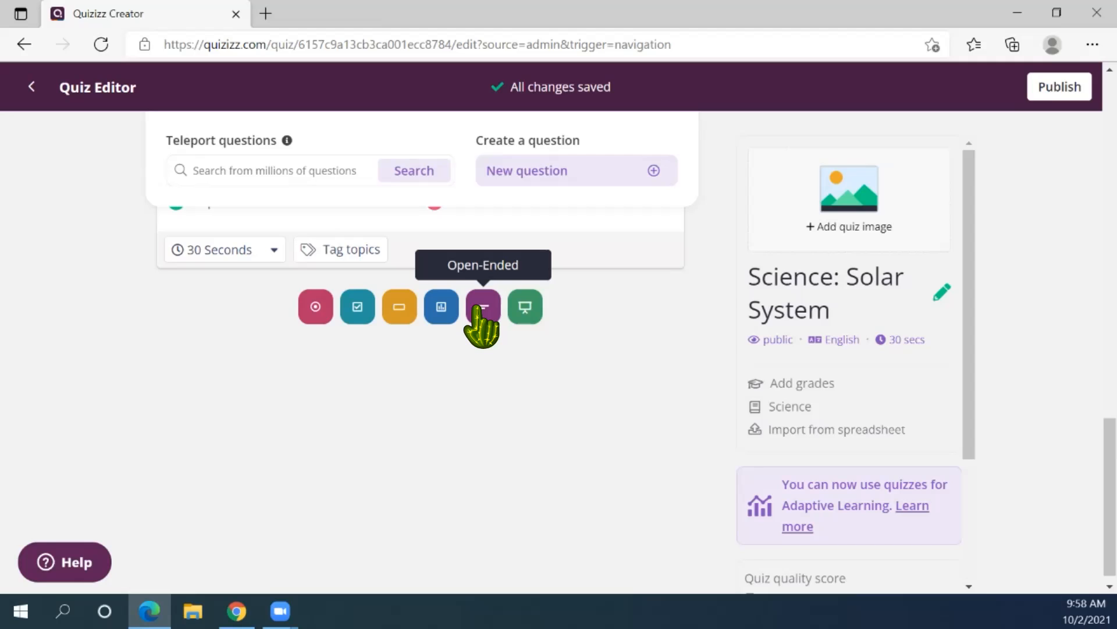
left_click(316, 305)
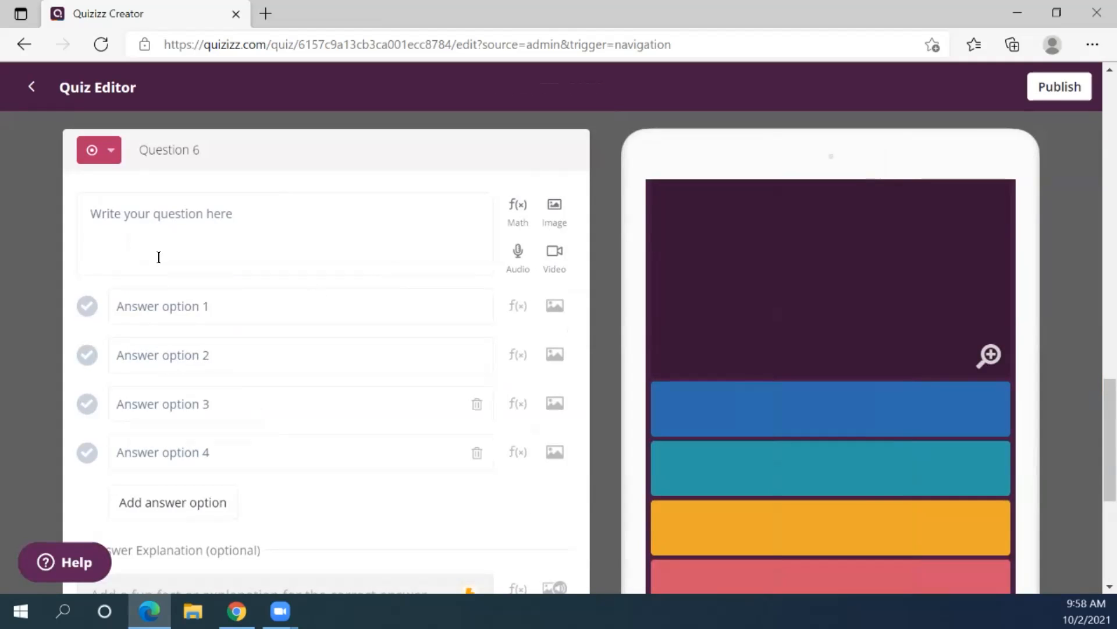
Enter "What is the first planet in the Solar System?" as the text of question 6
left_click(244, 219)
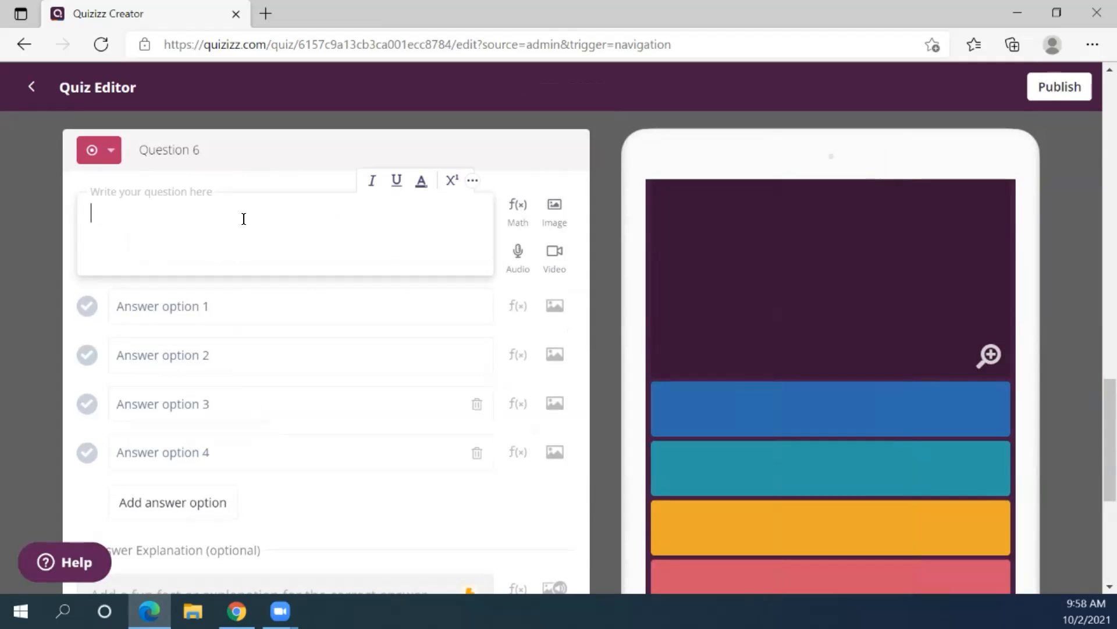
type("What")
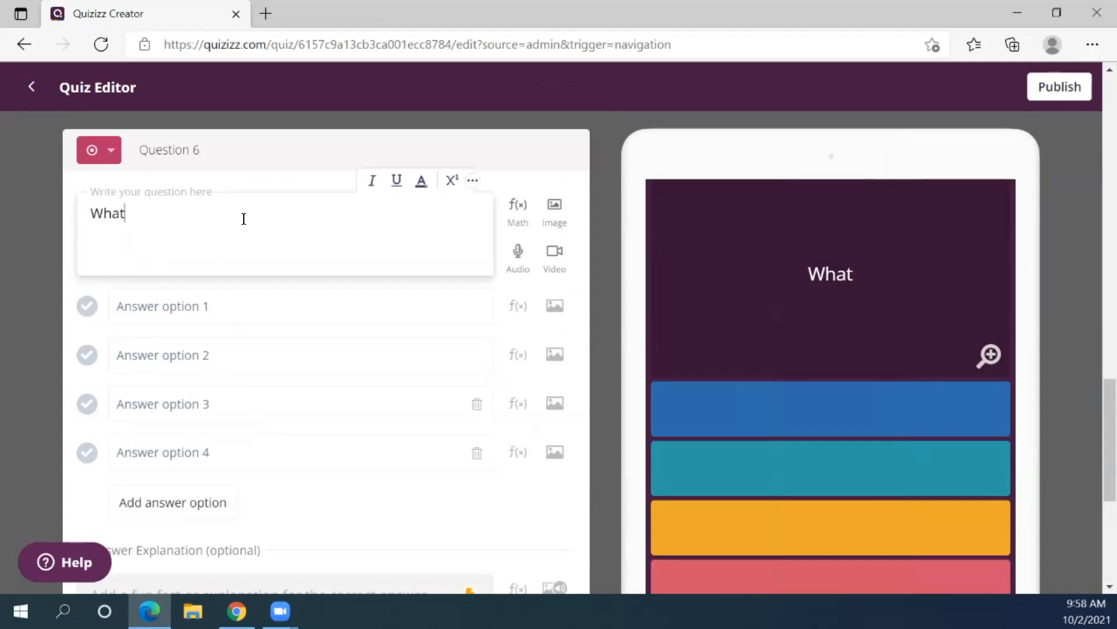
type(" is the foirst")
key("BackSpace")
key("BackSpace")
key("BackSpace")
key("BackSpace")
key("BackSpace")
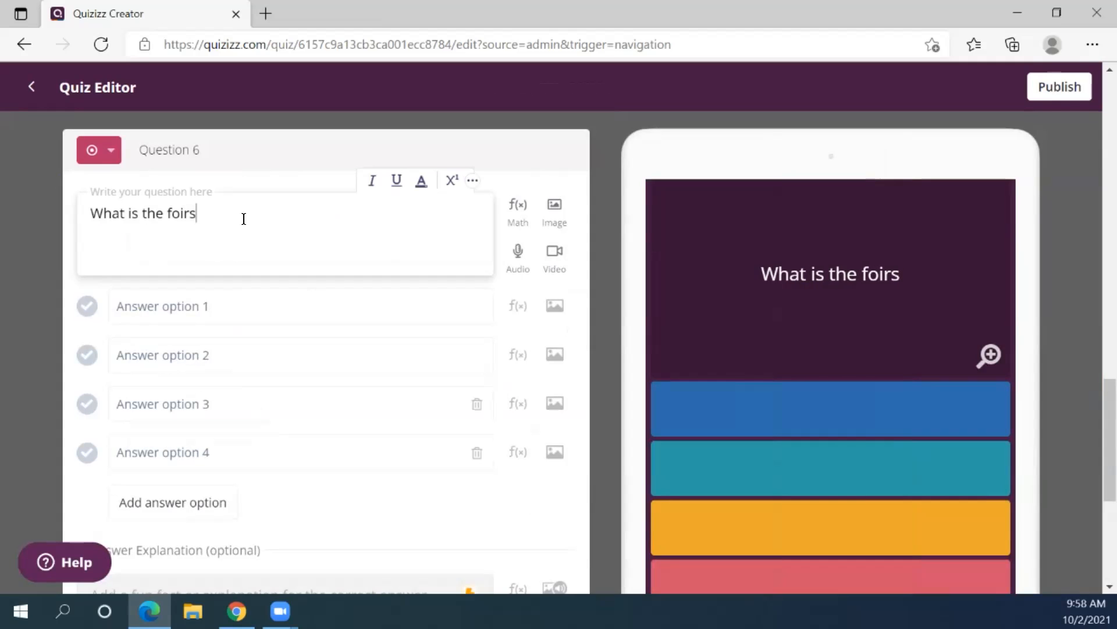
type("irst ")
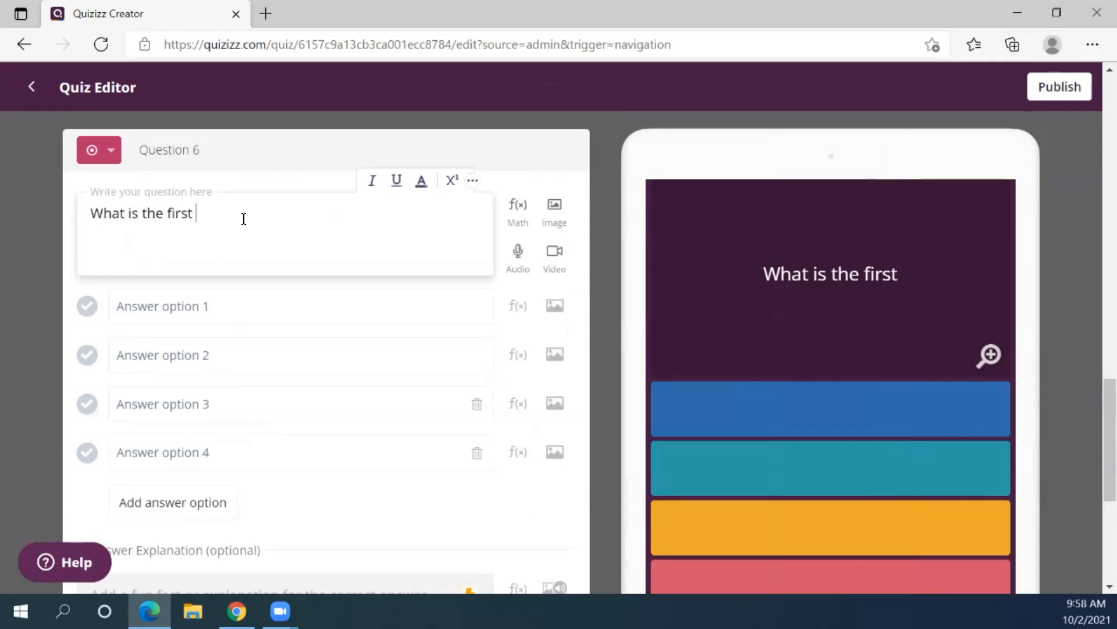
type("planet of the")
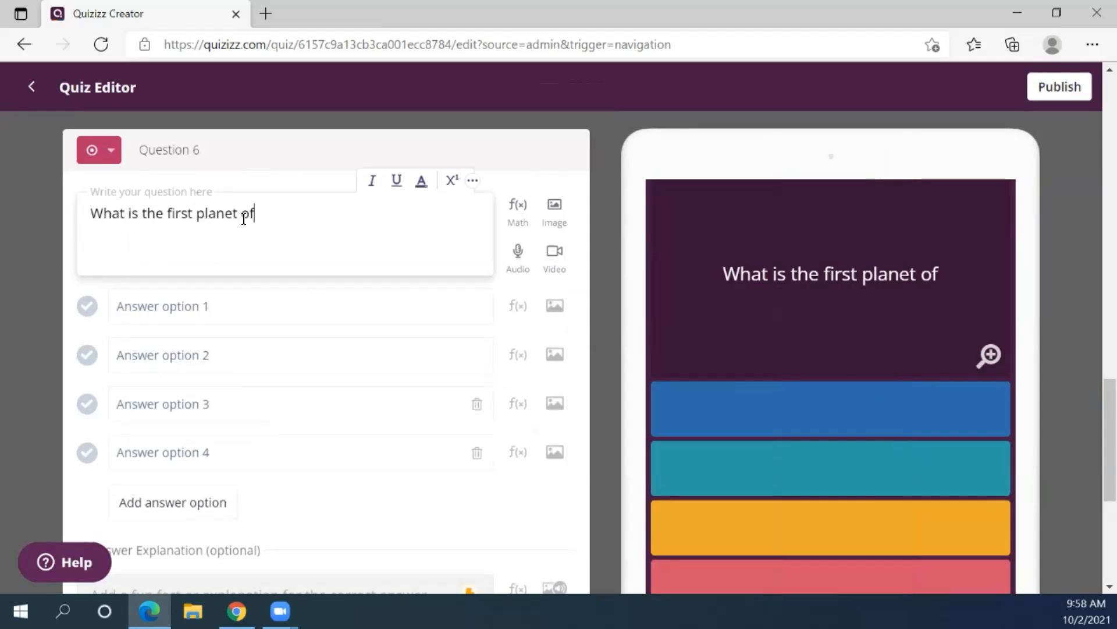
key("BackSpace")
key("BackSpace")
key("BackSpace")
key("BackSpace")
key("BackSpace")
key("BackSpace")
type("in the Sola")
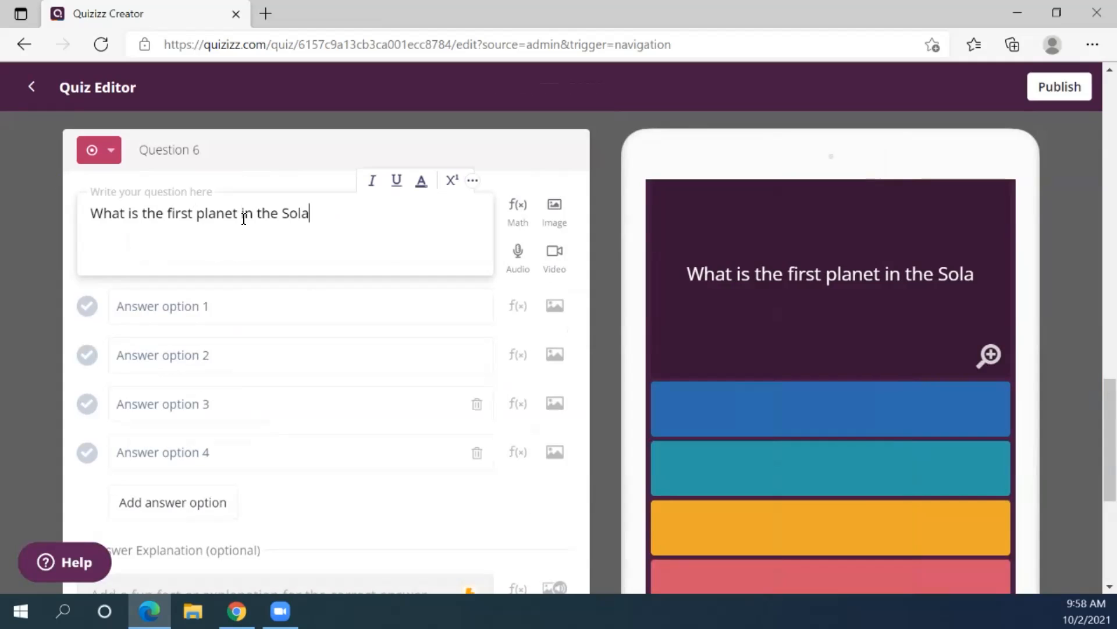
type("r System?")
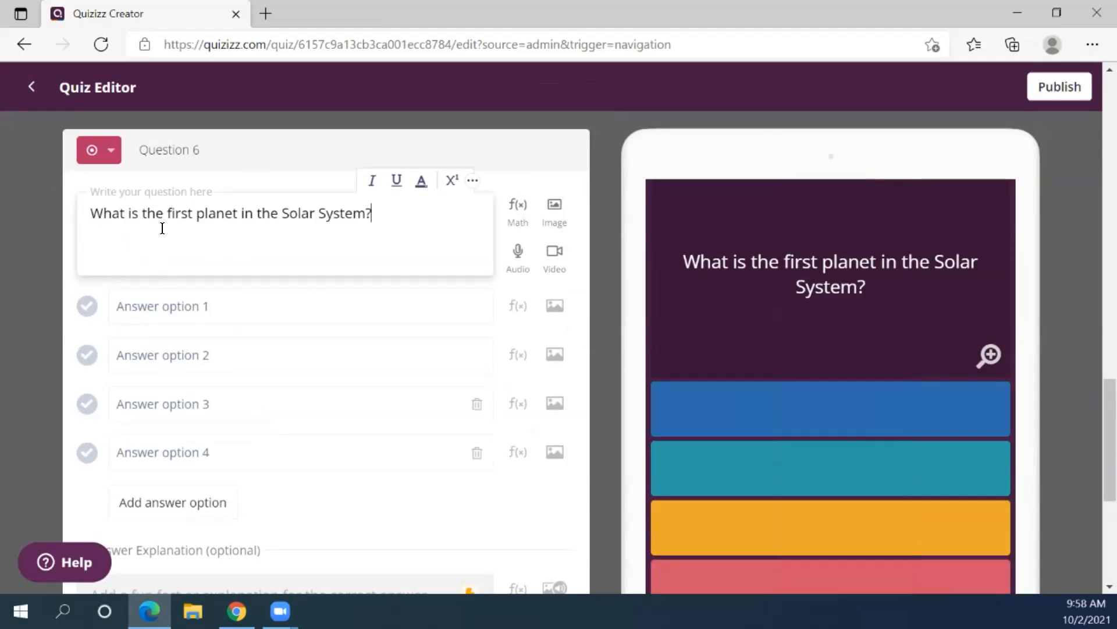
Fill in the answer options Mercury, Venus, mars and earth, and add a fifth option, Saturn
left_click(136, 309)
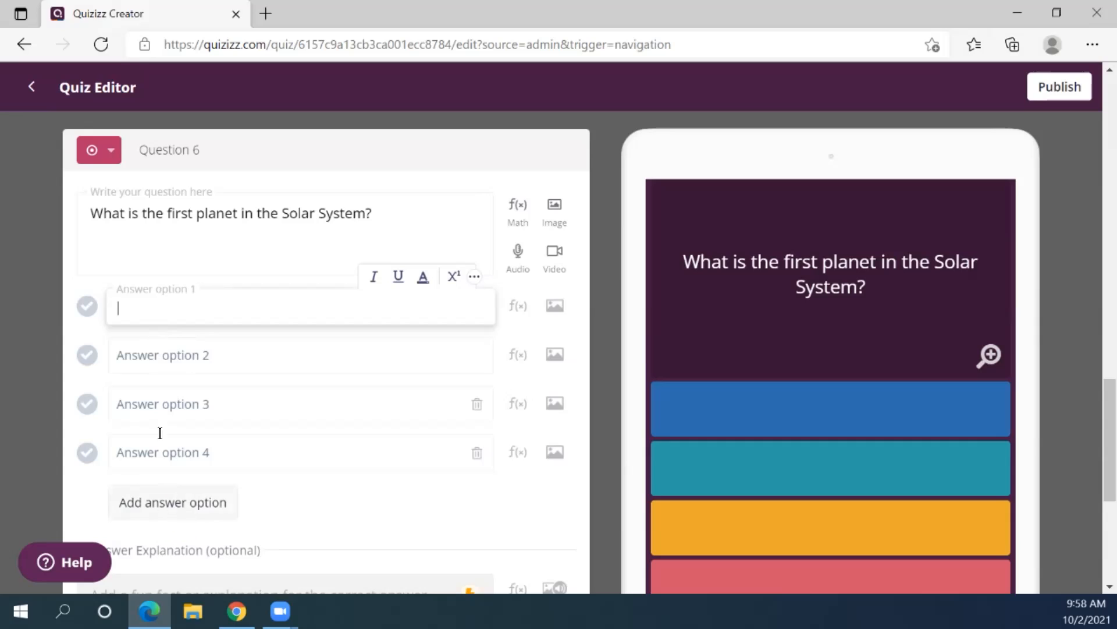
type("Mercury")
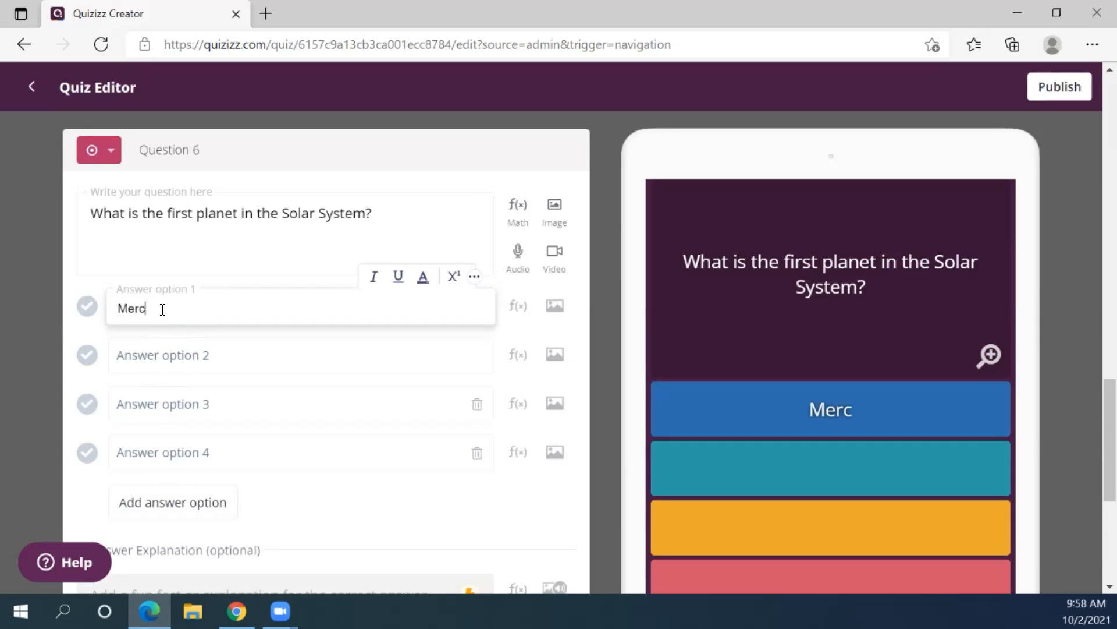
key("Tab")
type("Venus")
key("Tab")
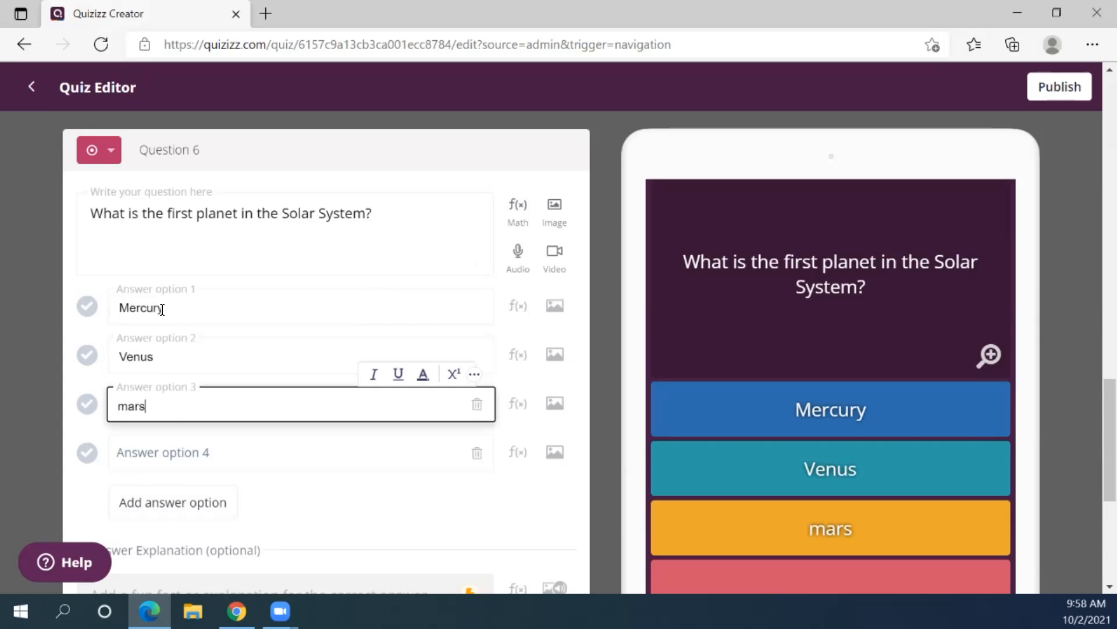
key("Tab")
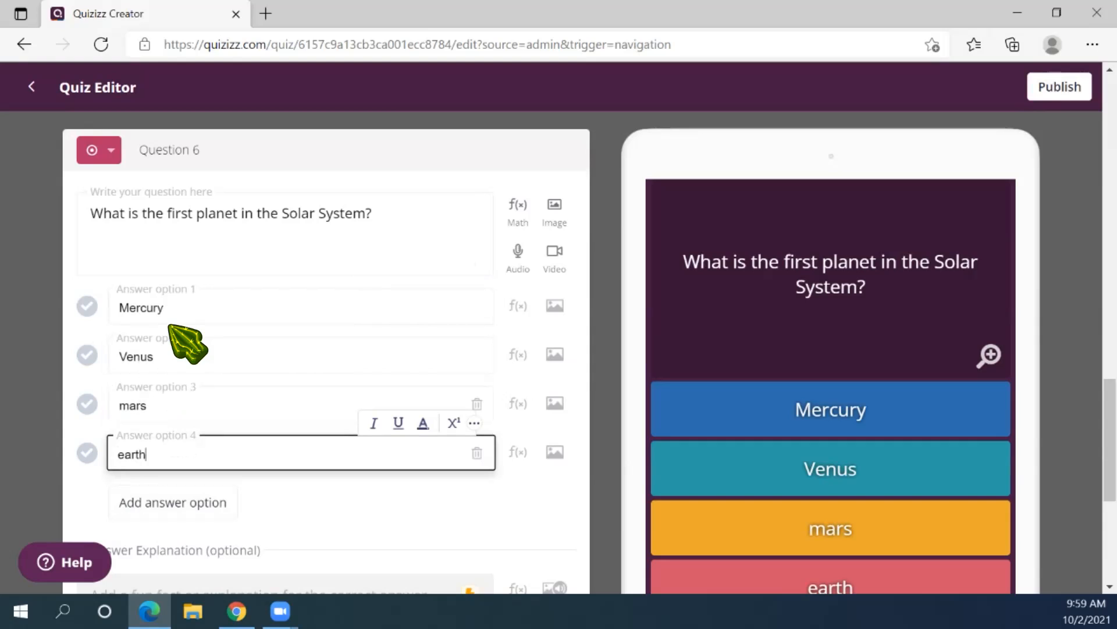
left_click(167, 503)
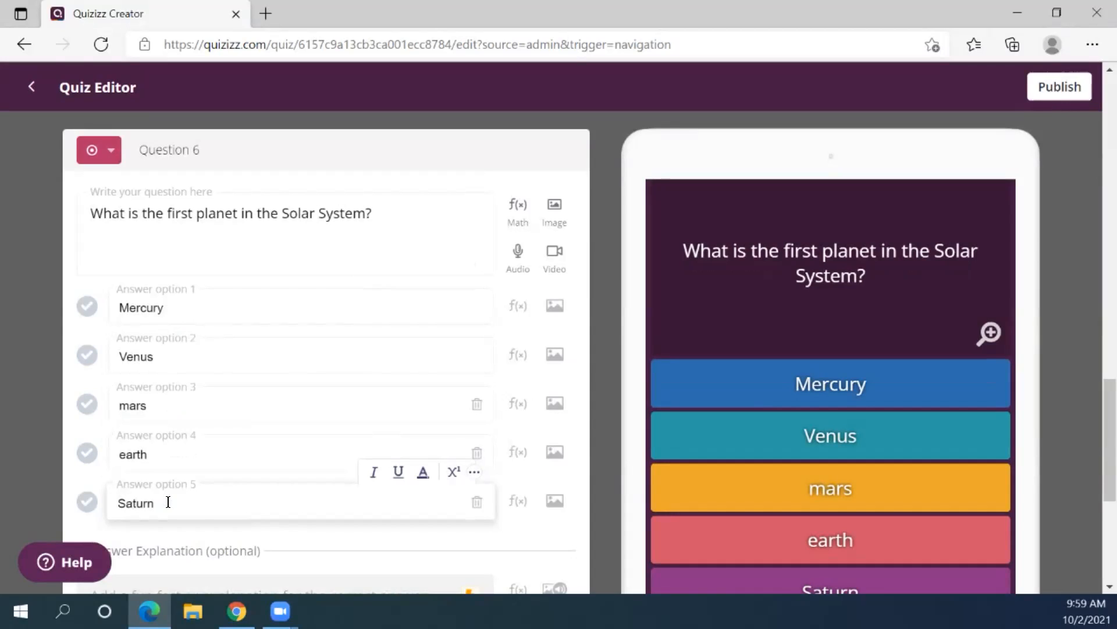
left_click(305, 283)
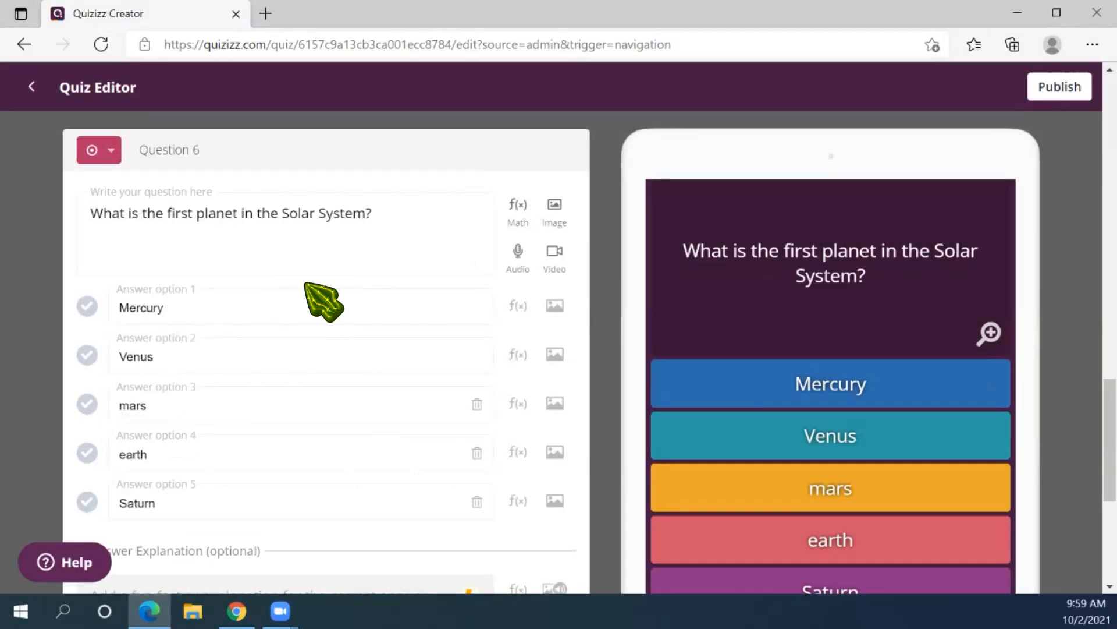
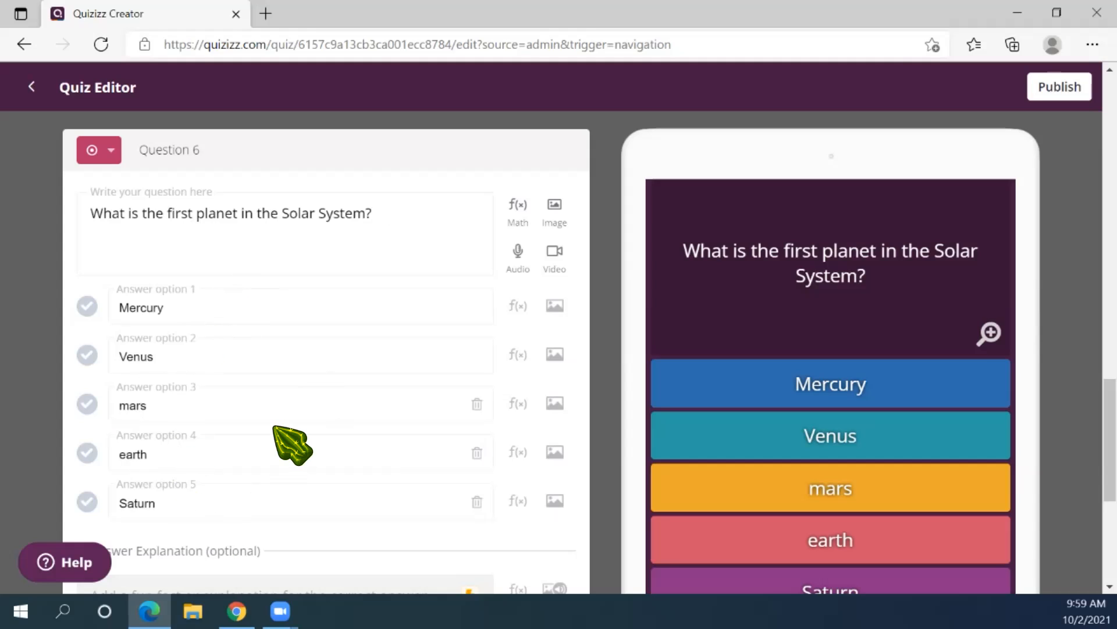
Try marking Venus as a second correct answer, and set Mercury as the single correct answer of question 6
left_click(87, 306)
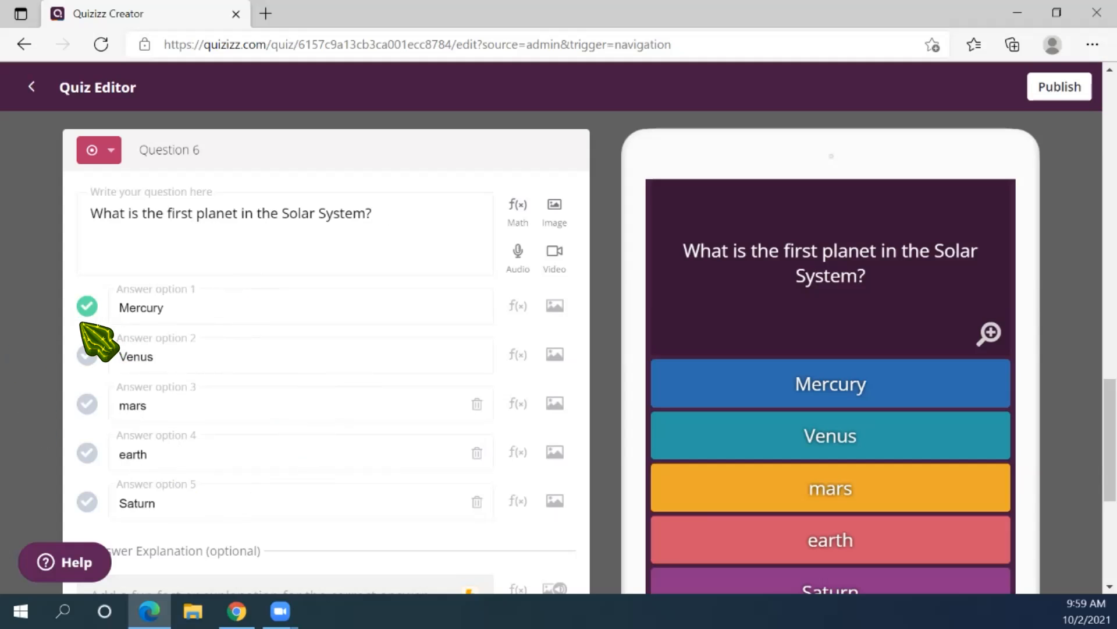
left_click(87, 355)
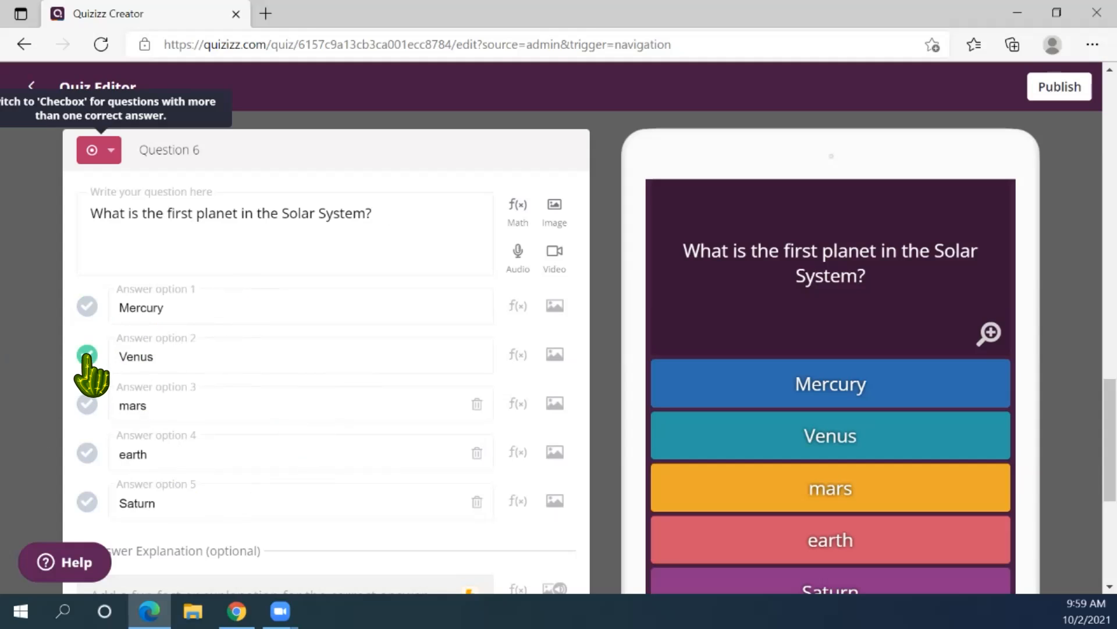
left_click(87, 306)
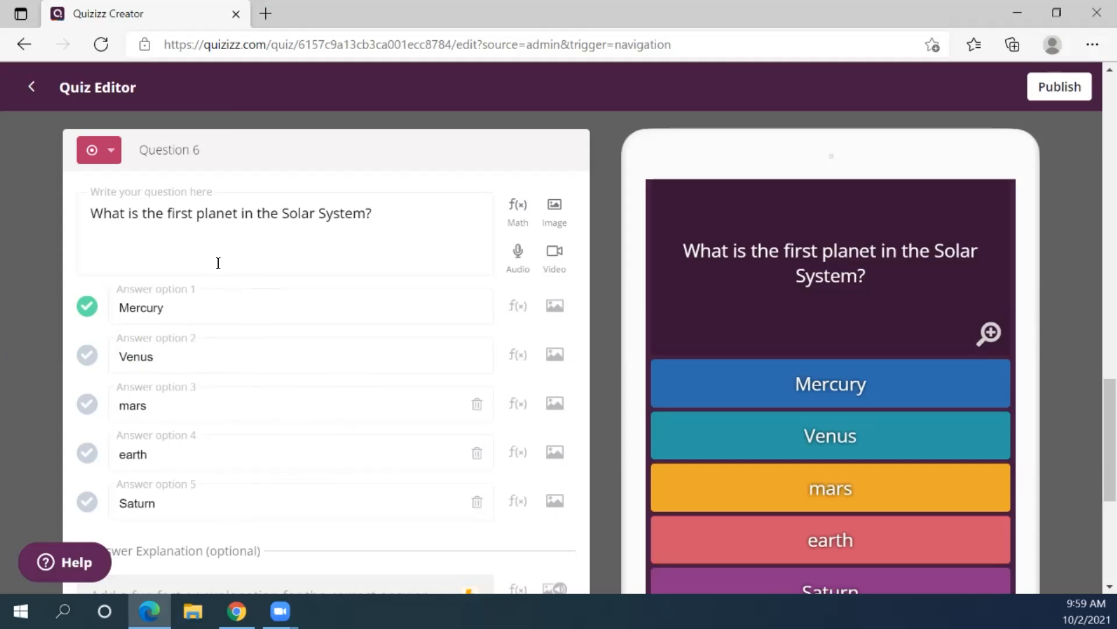
Open the image options for question 6 and look at the upload file picker and the image link field
left_click(394, 214)
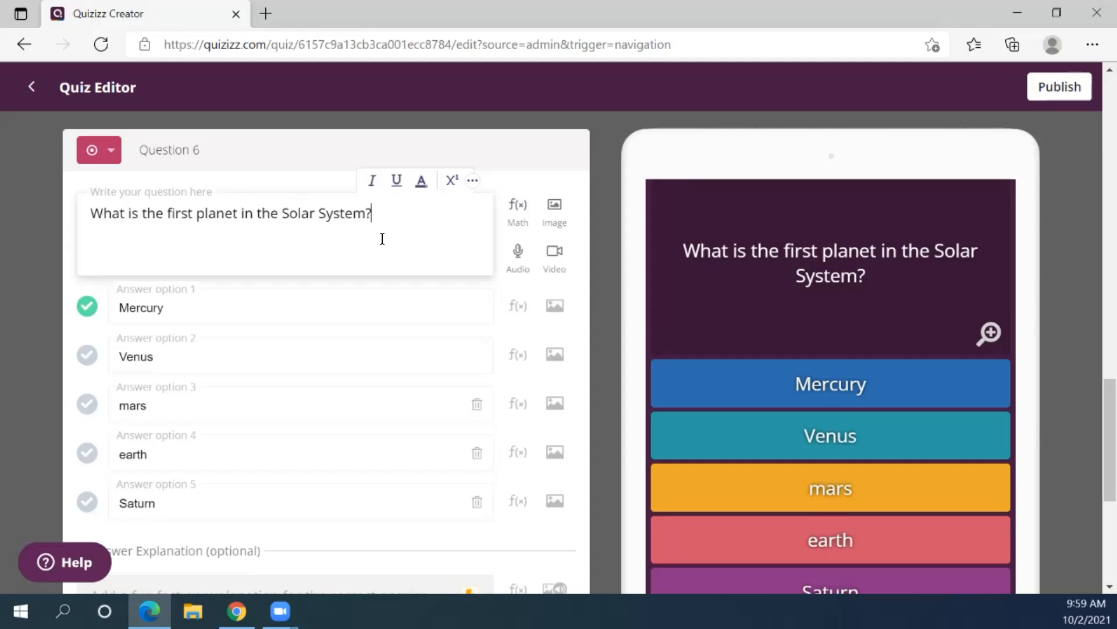
left_click(553, 207)
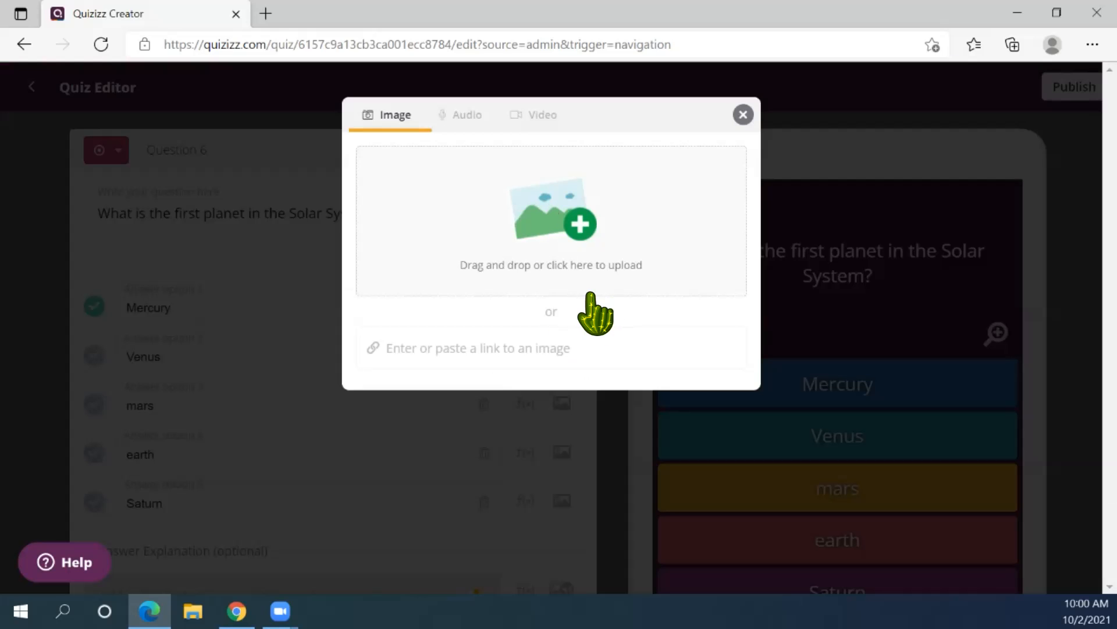
left_click(581, 229)
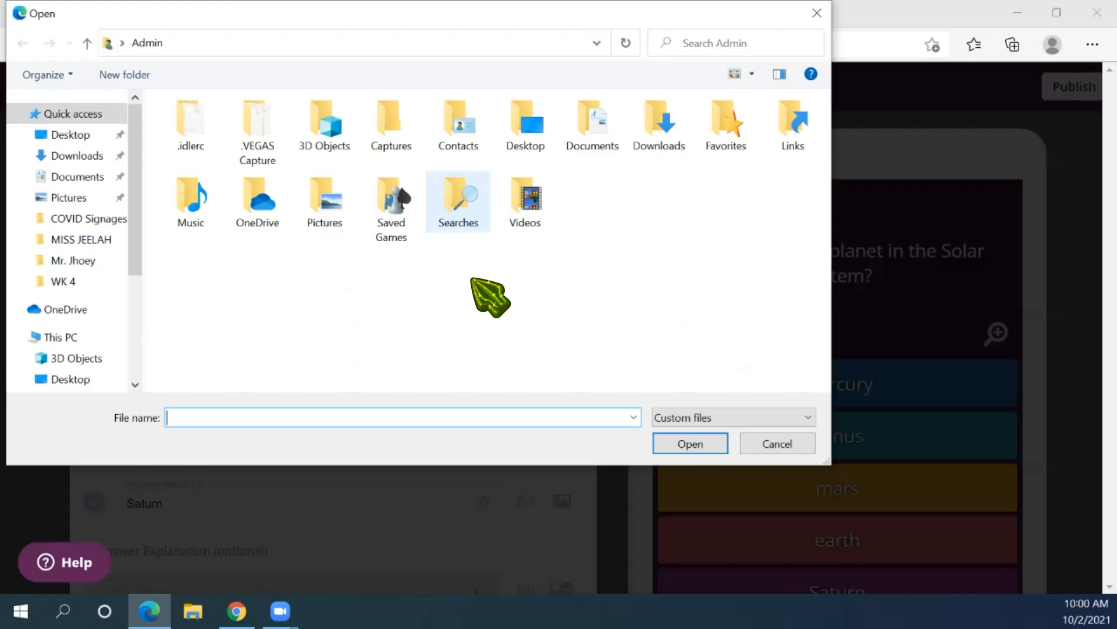
left_click(820, 8)
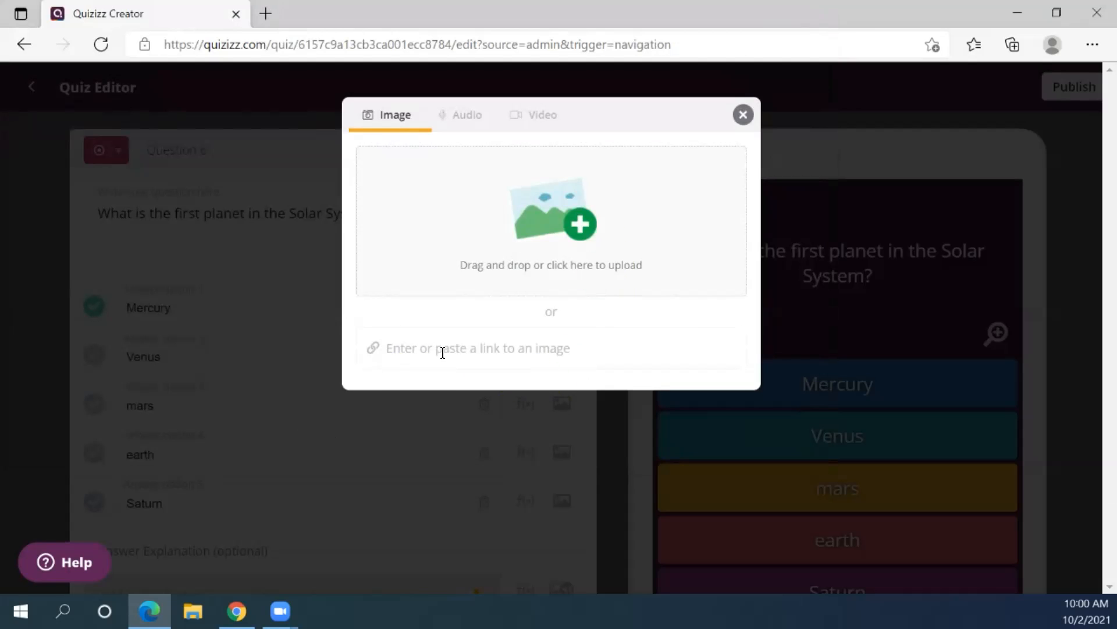
left_click(502, 354)
Open google.com in a new browser tab and search its images for "mercury"
left_click(265, 13)
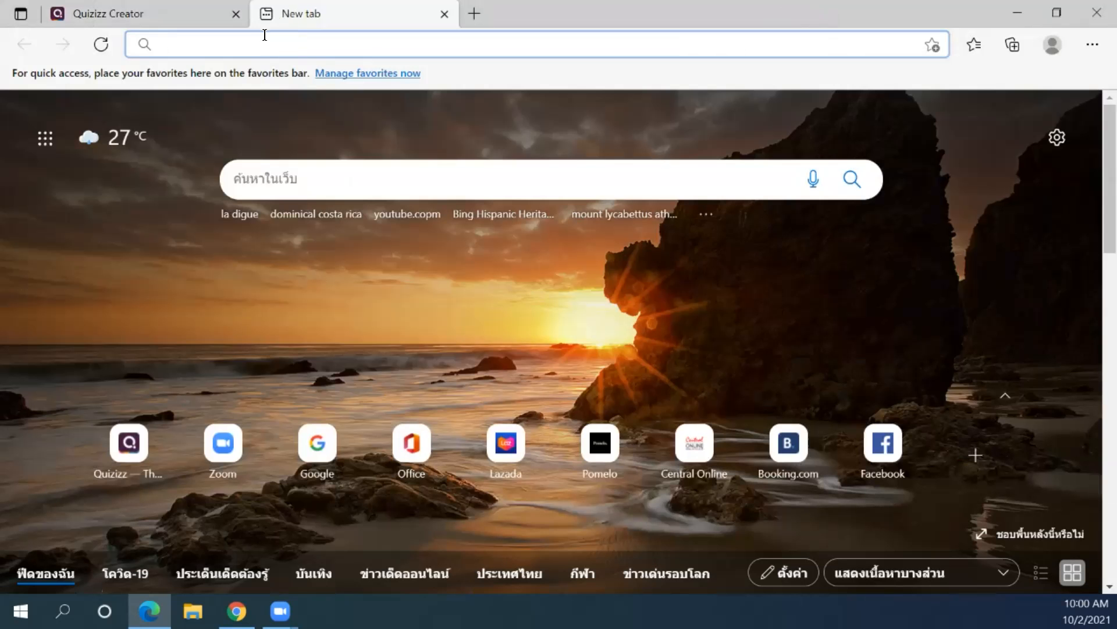
type("google.com")
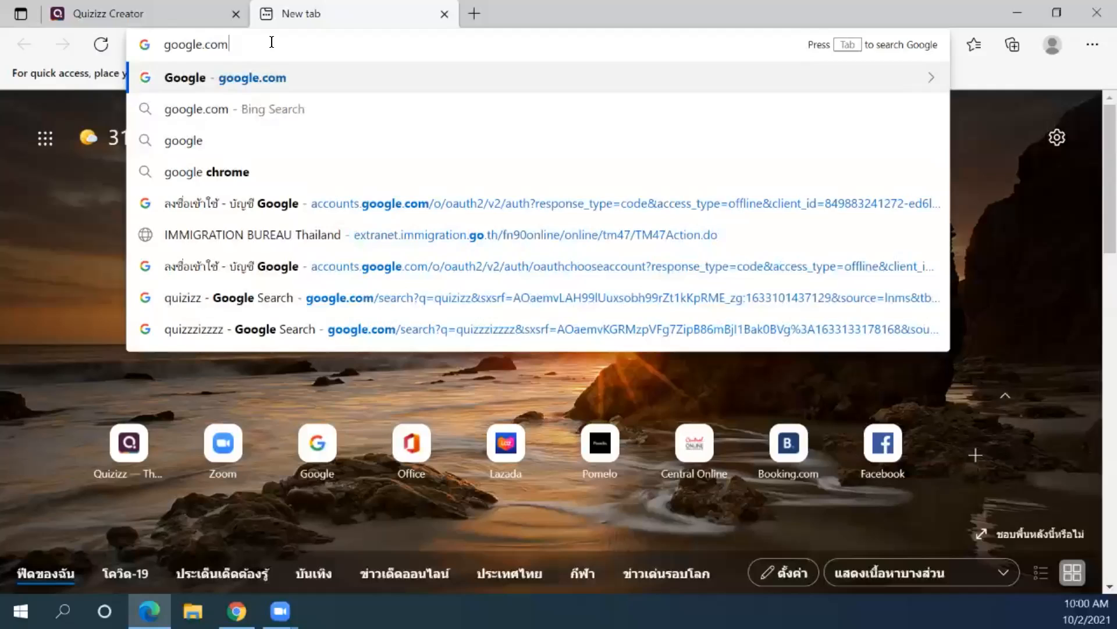
key("Return")
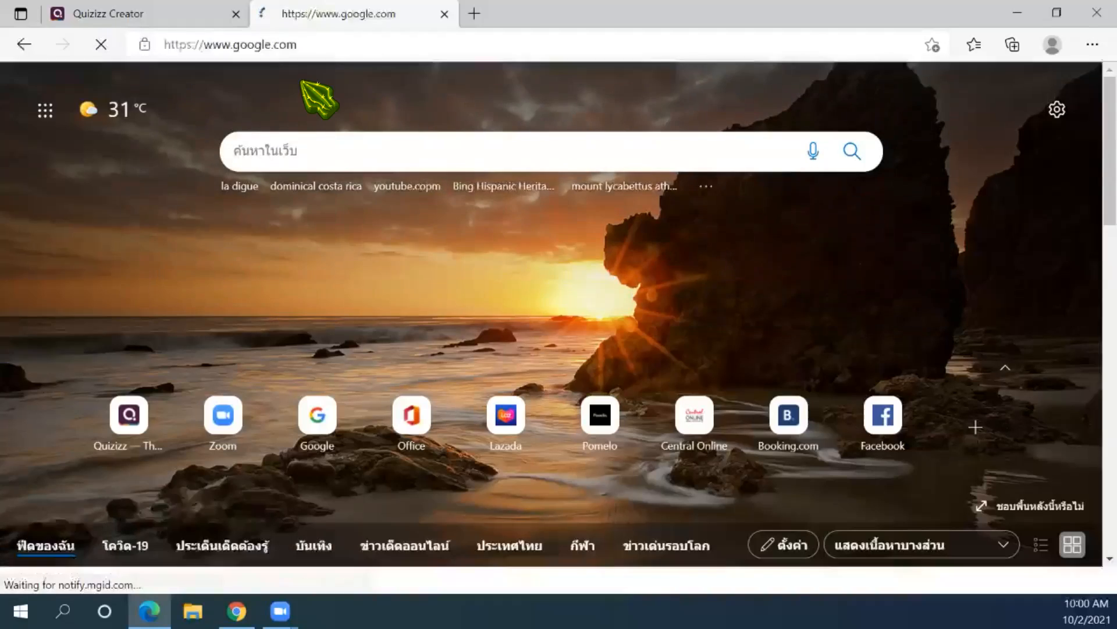
left_click(458, 235)
type("mercury")
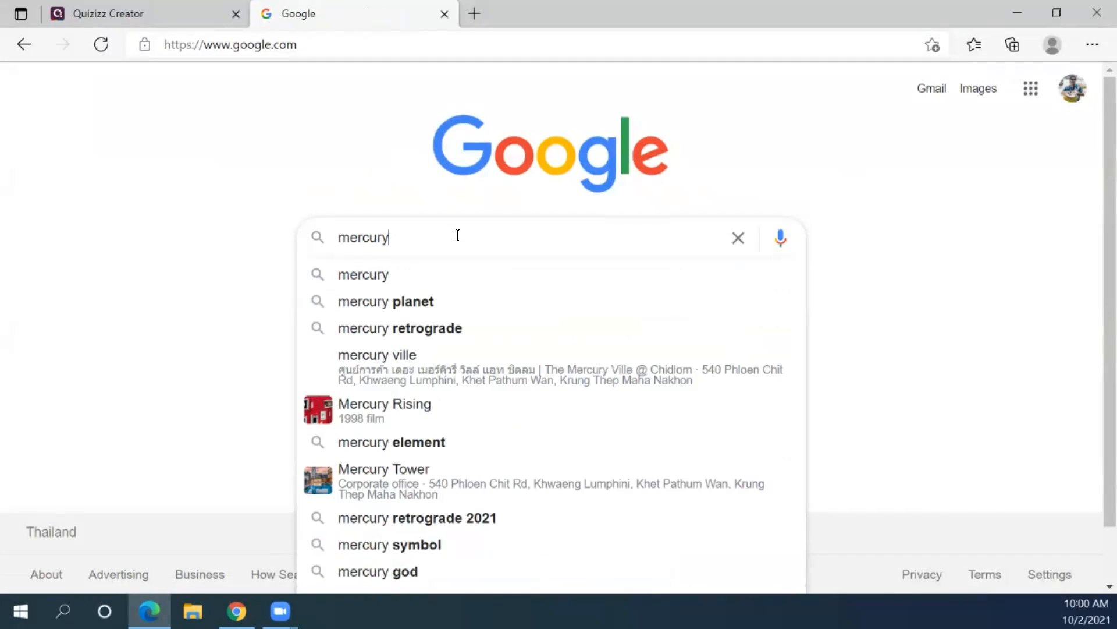
key("Return")
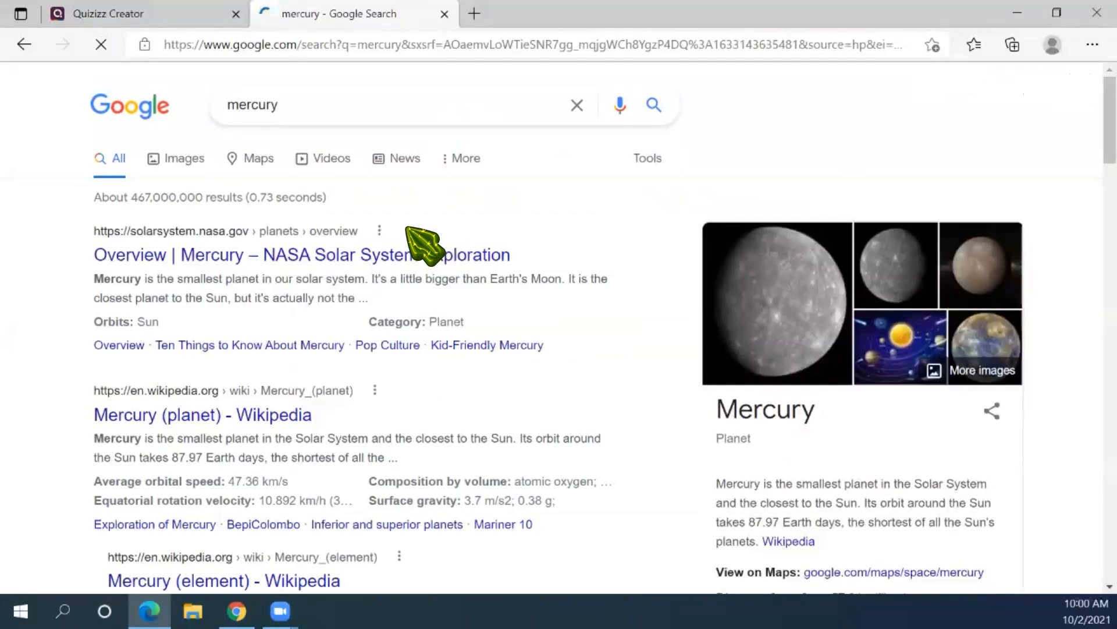
left_click(182, 158)
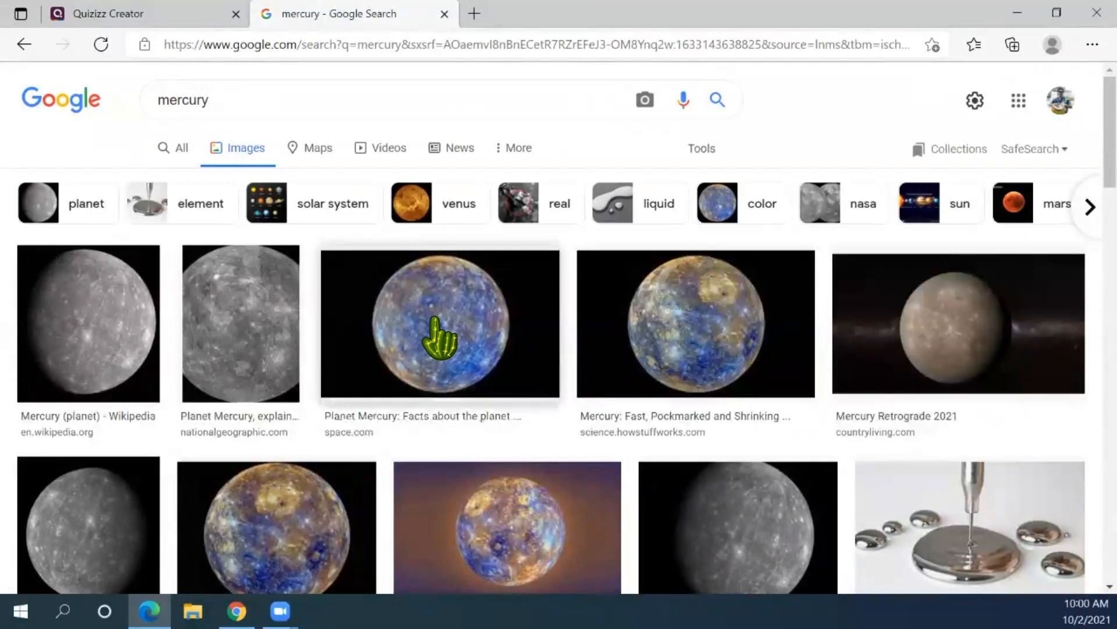
Preview the blue Mercury image from Space.com, examine its image copying options, and close the Google search tab
left_click(435, 332)
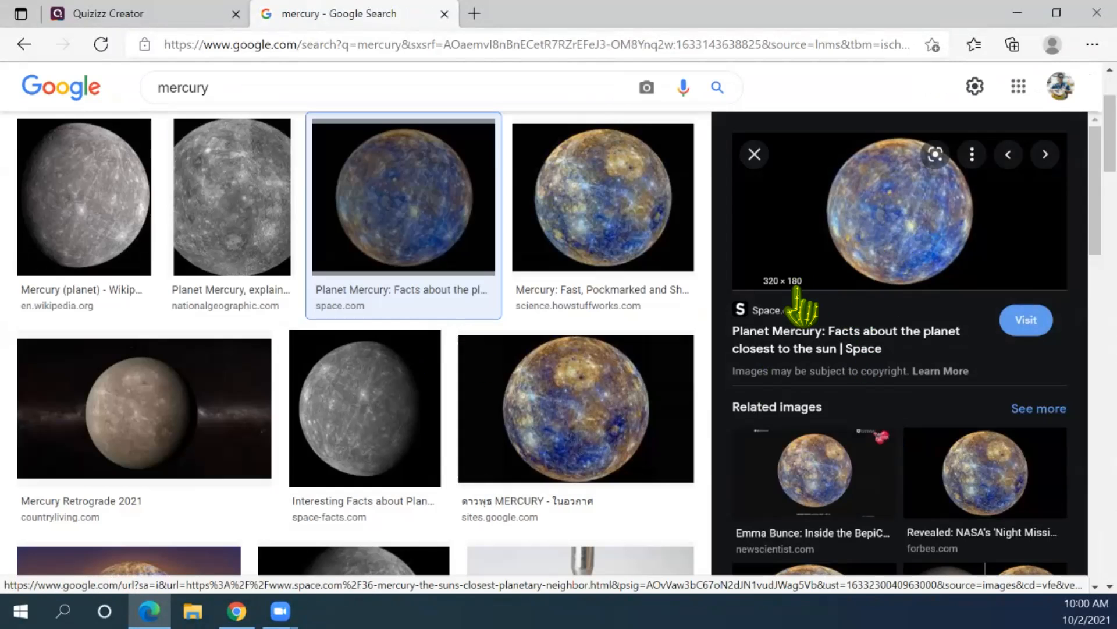
right_click(904, 240)
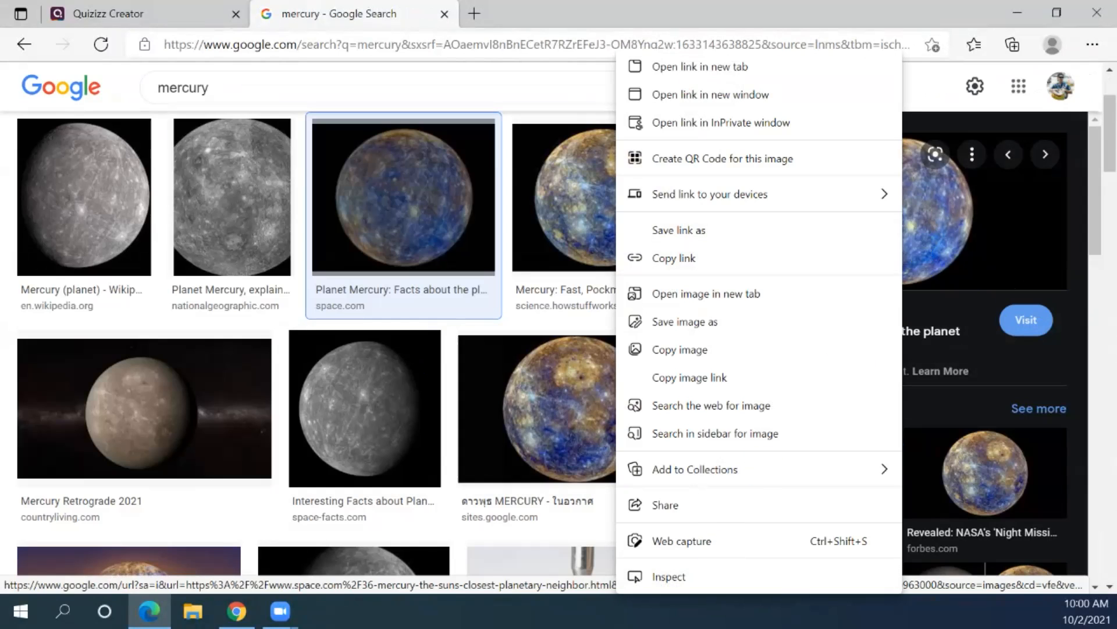
left_click(445, 16)
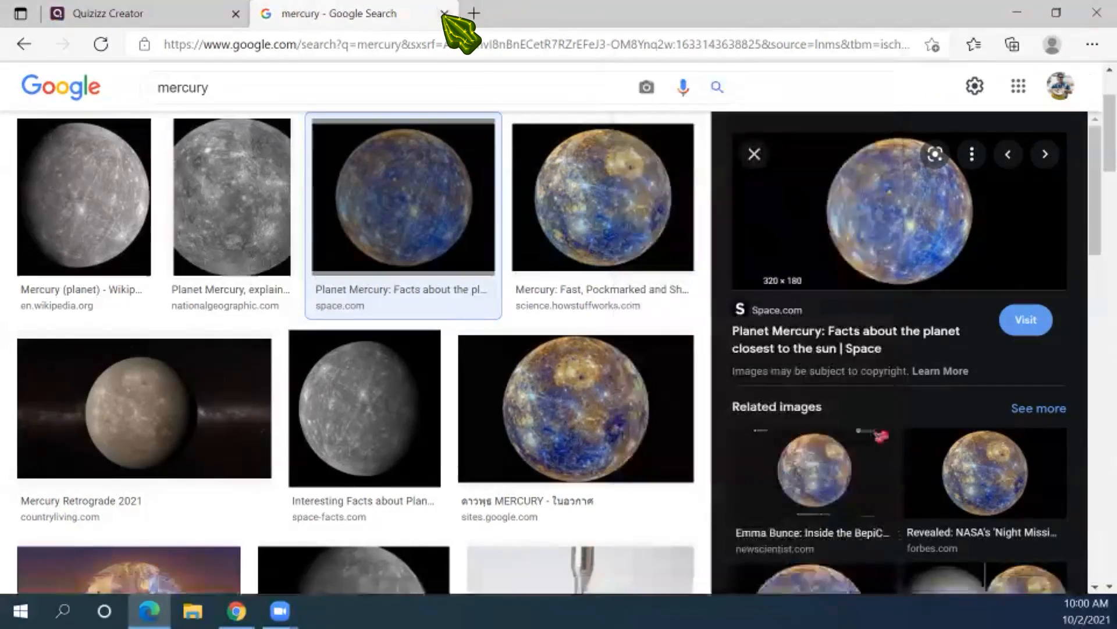
left_click(445, 14)
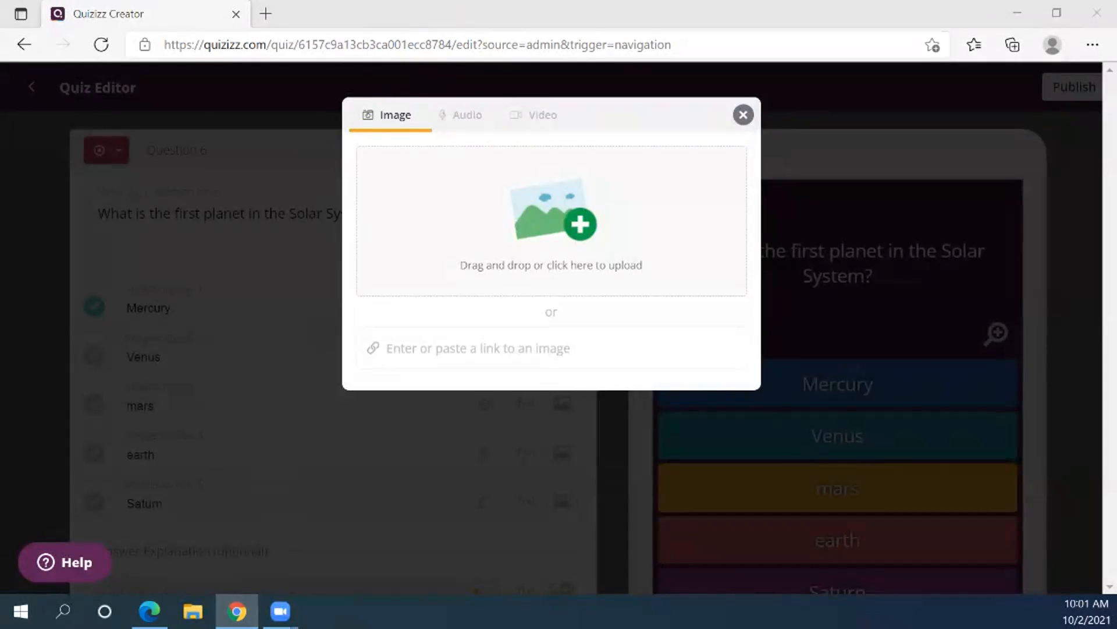
Open google.com in a new browser tab, repeat the "mercury" search and show its image results
left_click(266, 14)
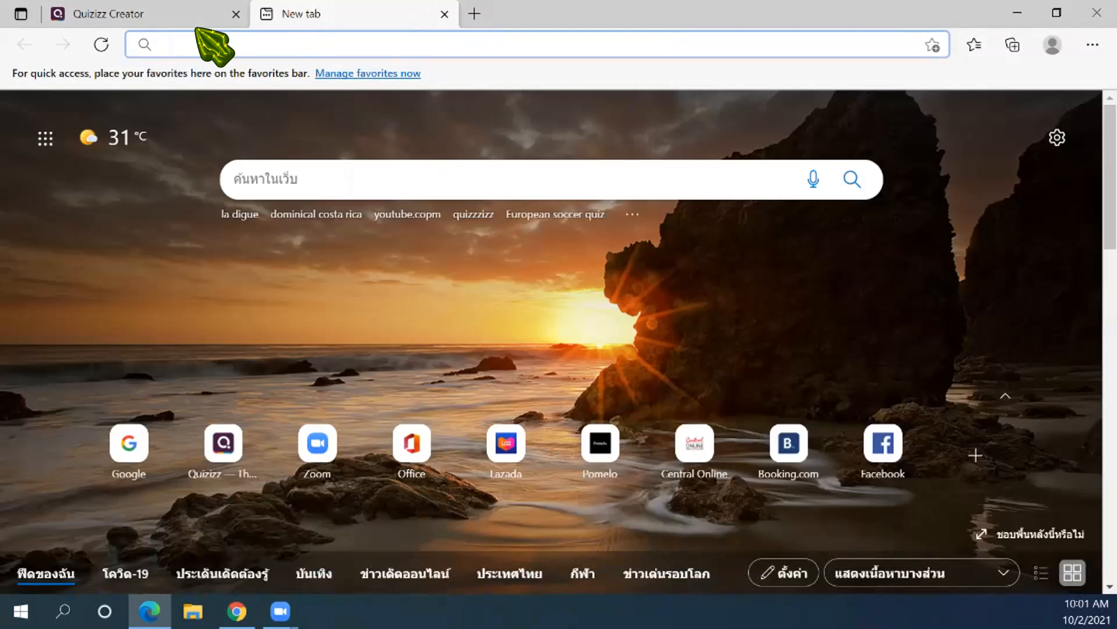
type("google.c")
key("Return")
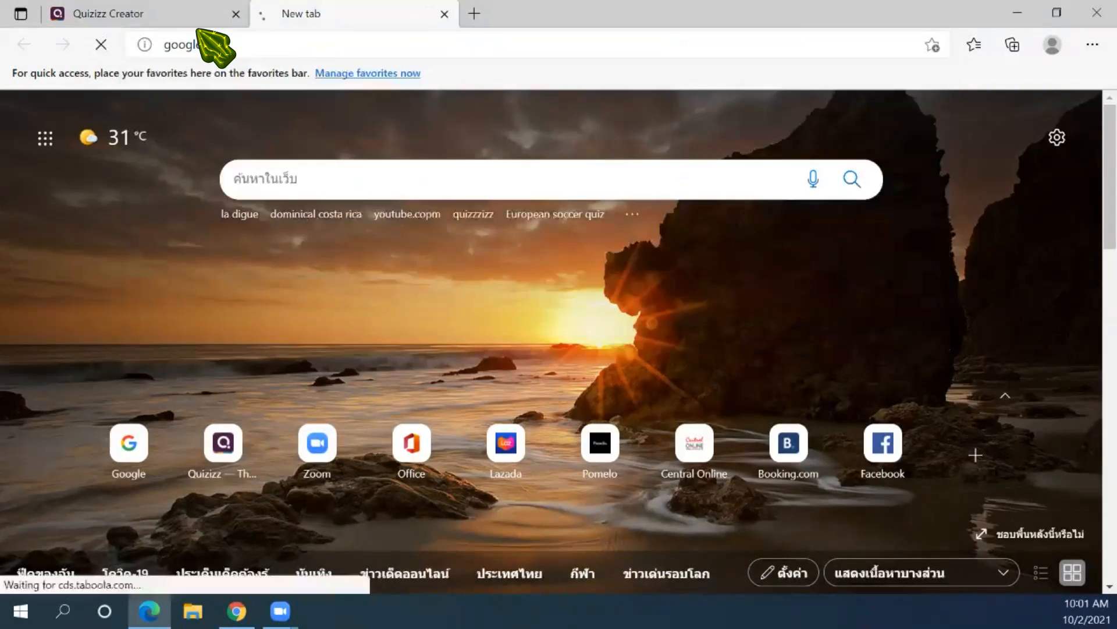
left_click(394, 235)
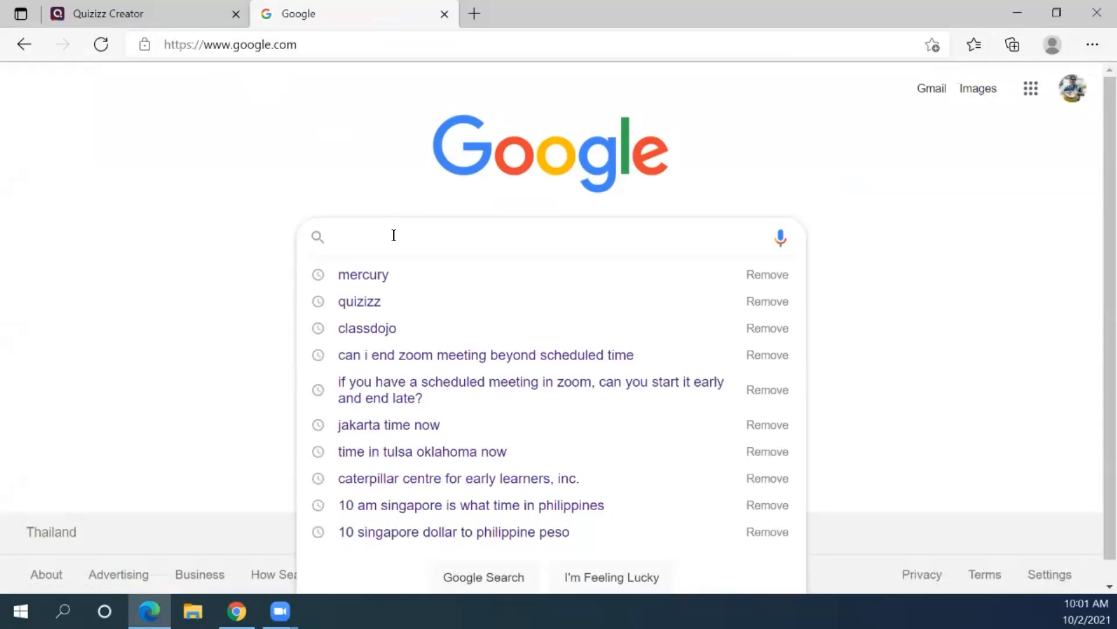
left_click(380, 274)
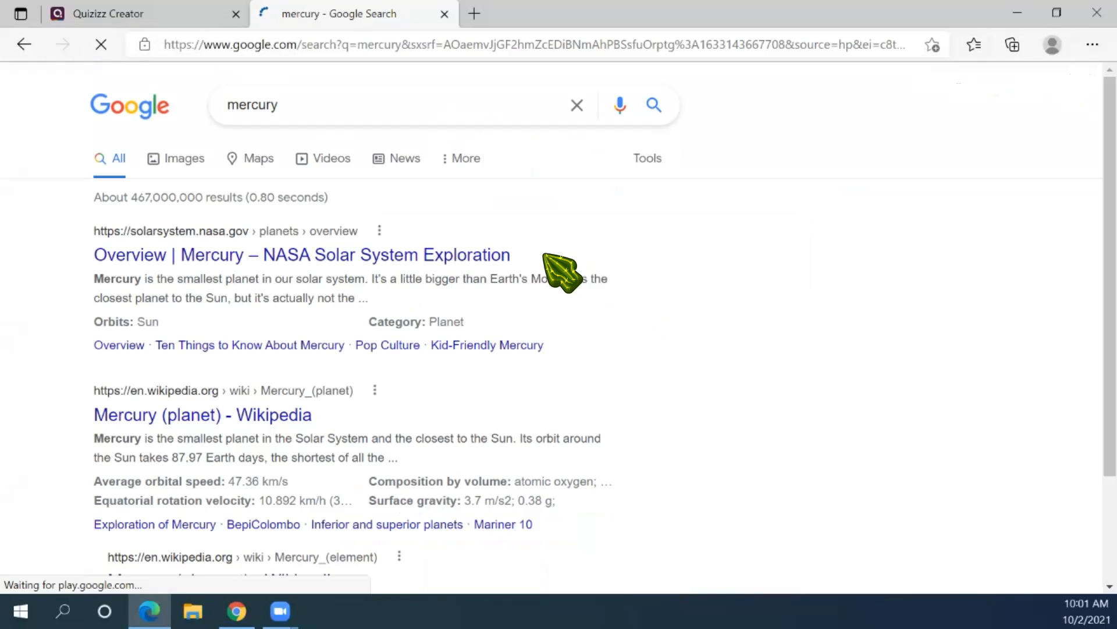
left_click(164, 157)
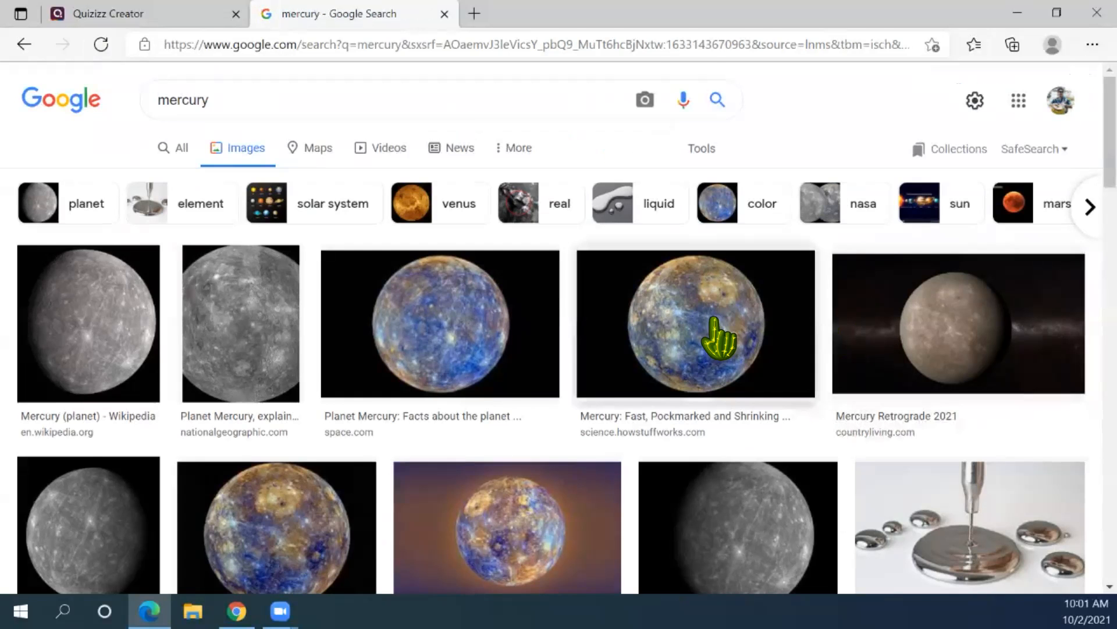
Copy the image link of the HowStuffWorks Mercury picture and add it as the image of question 6
left_click(713, 319)
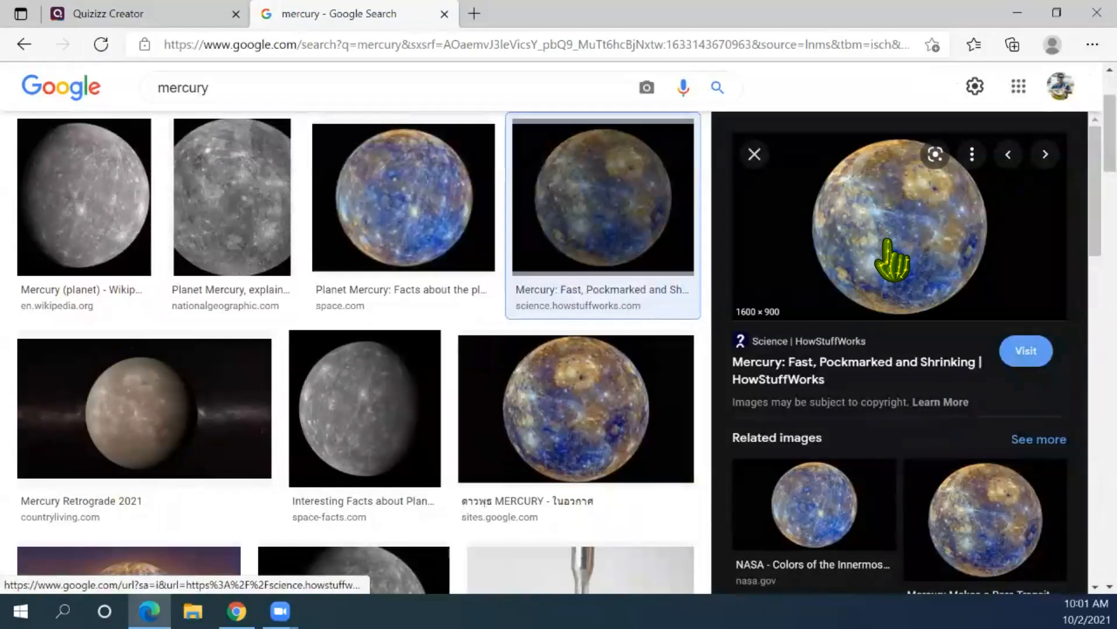
right_click(890, 261)
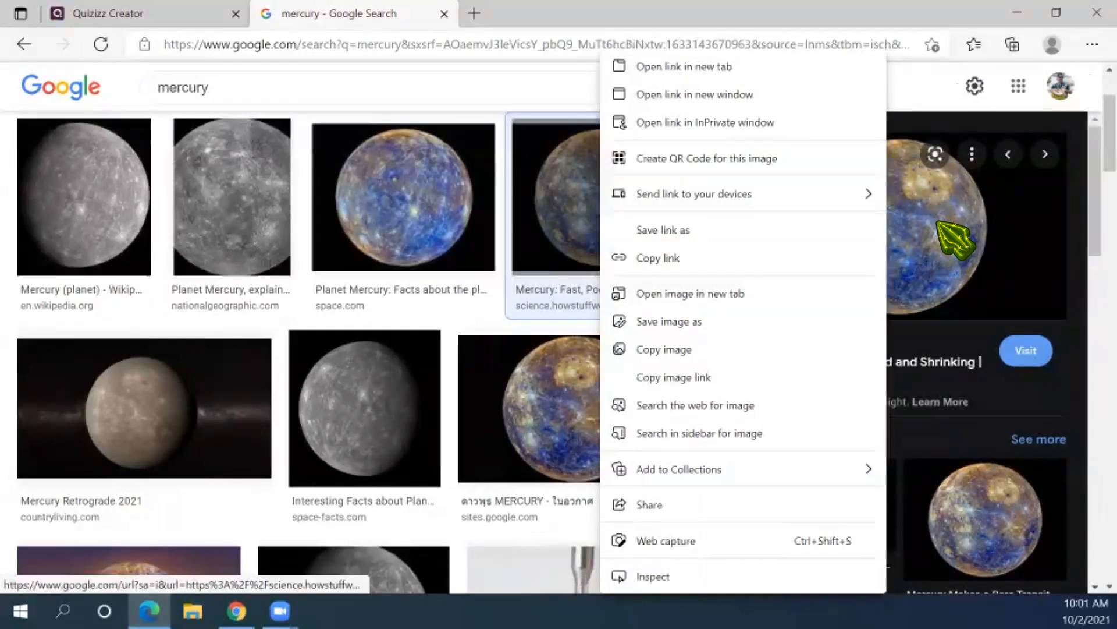
left_click(750, 374)
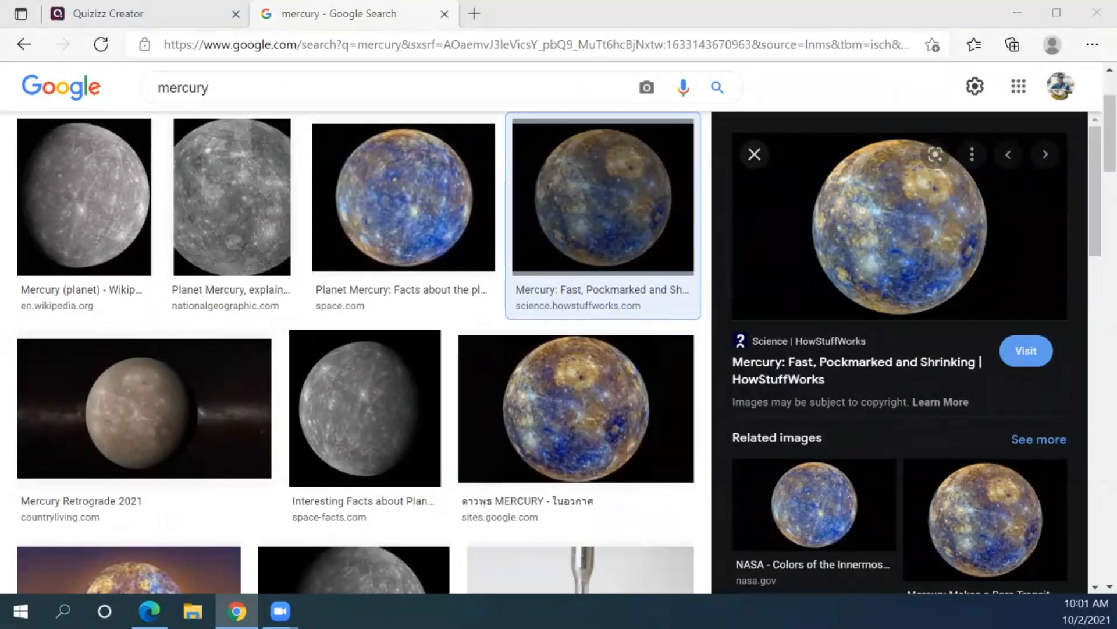
left_click(169, 15)
key("ctrl+v")
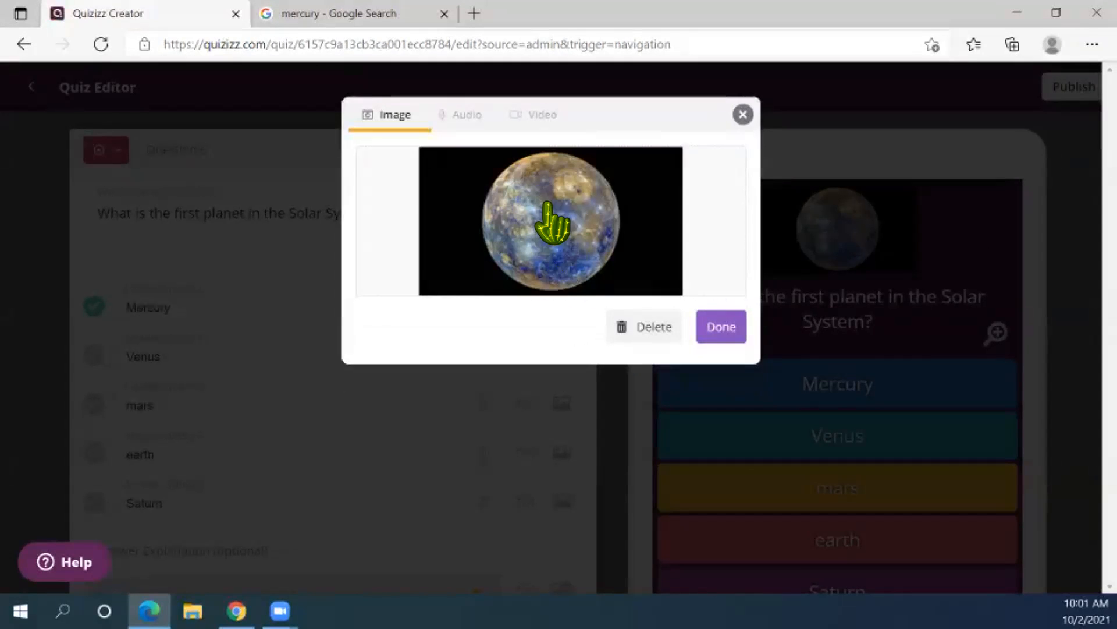
left_click(721, 328)
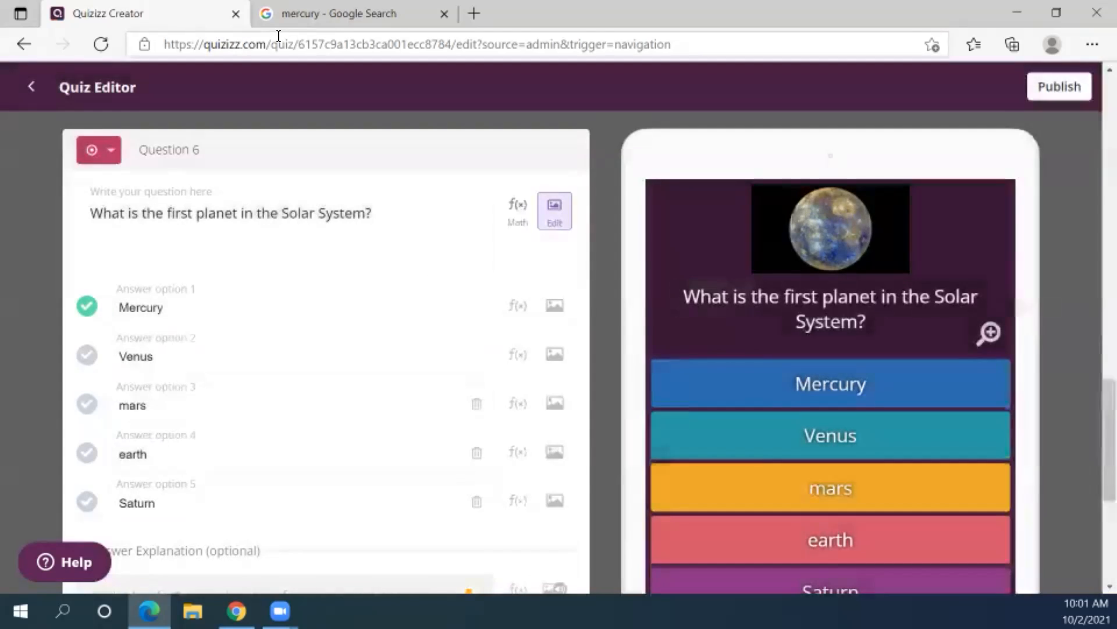
Preview the blue Space.com Mercury picture in the Google image results and copy its image link
left_click(279, 12)
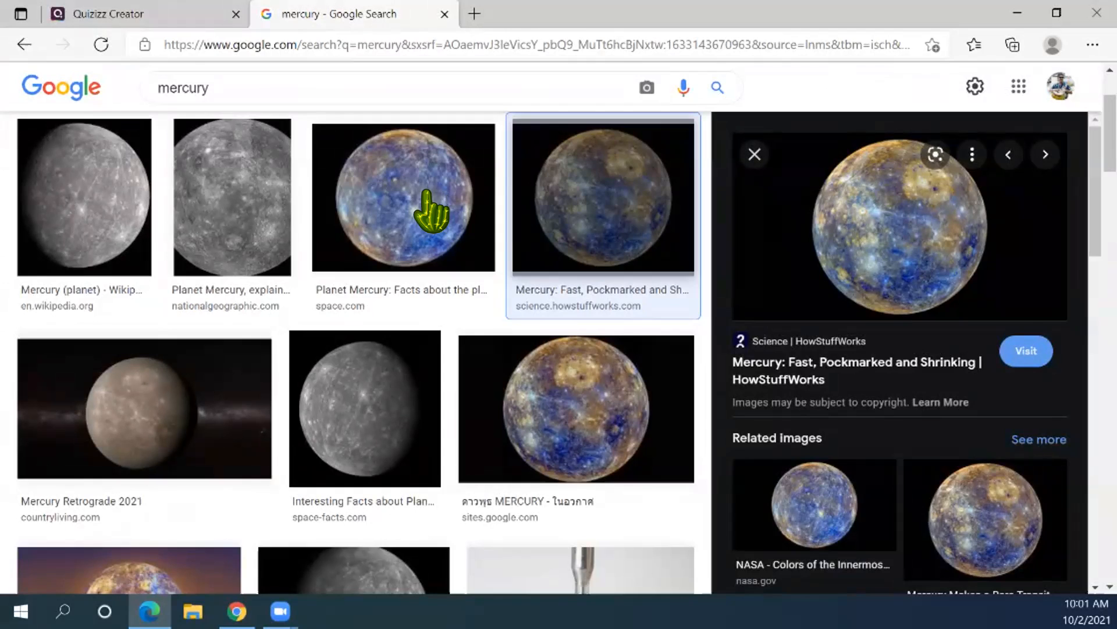
left_click(448, 212)
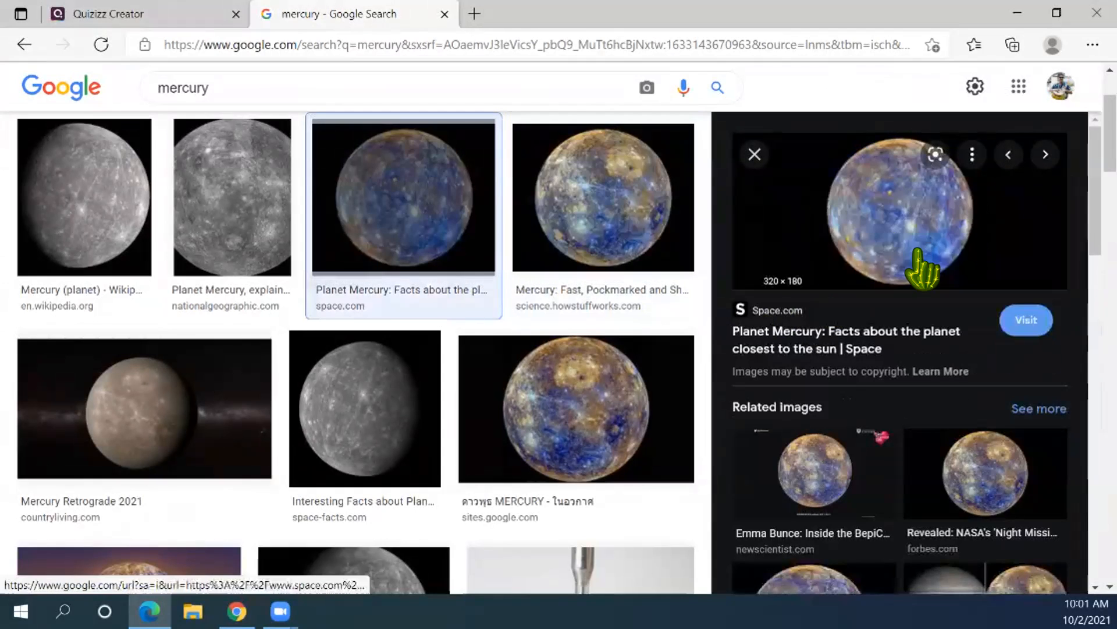
right_click(914, 217)
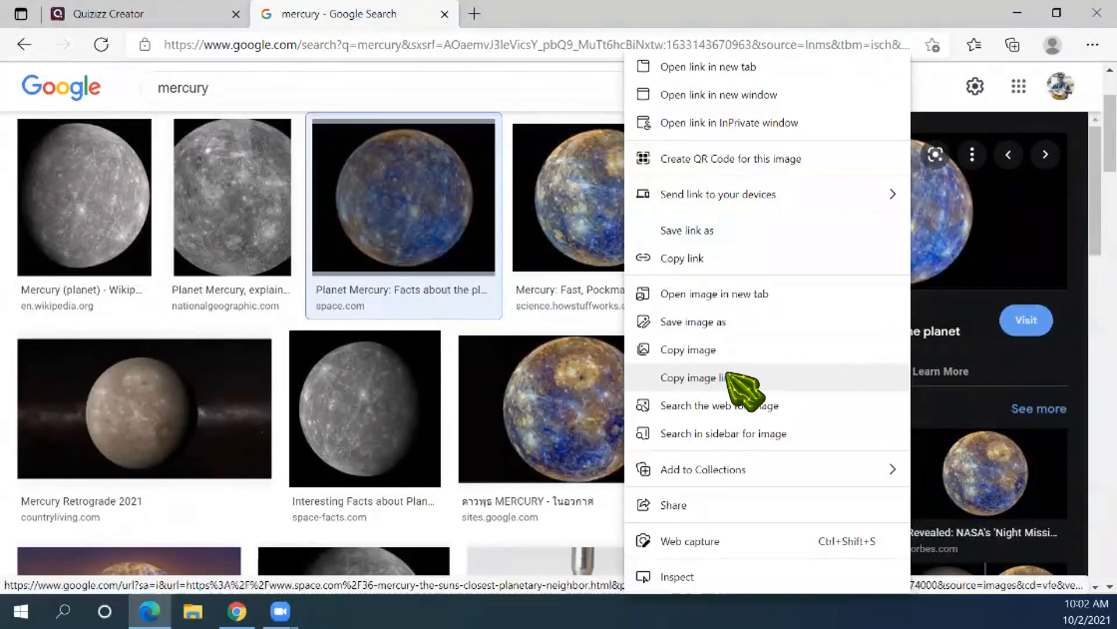
left_click(526, 3)
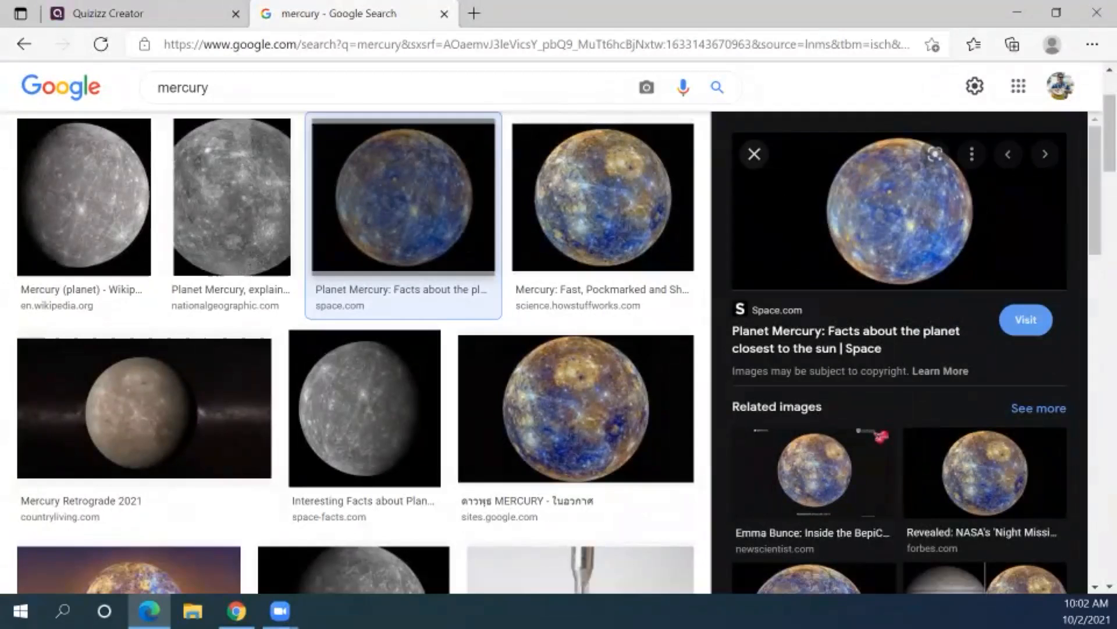
key("alt+Tab")
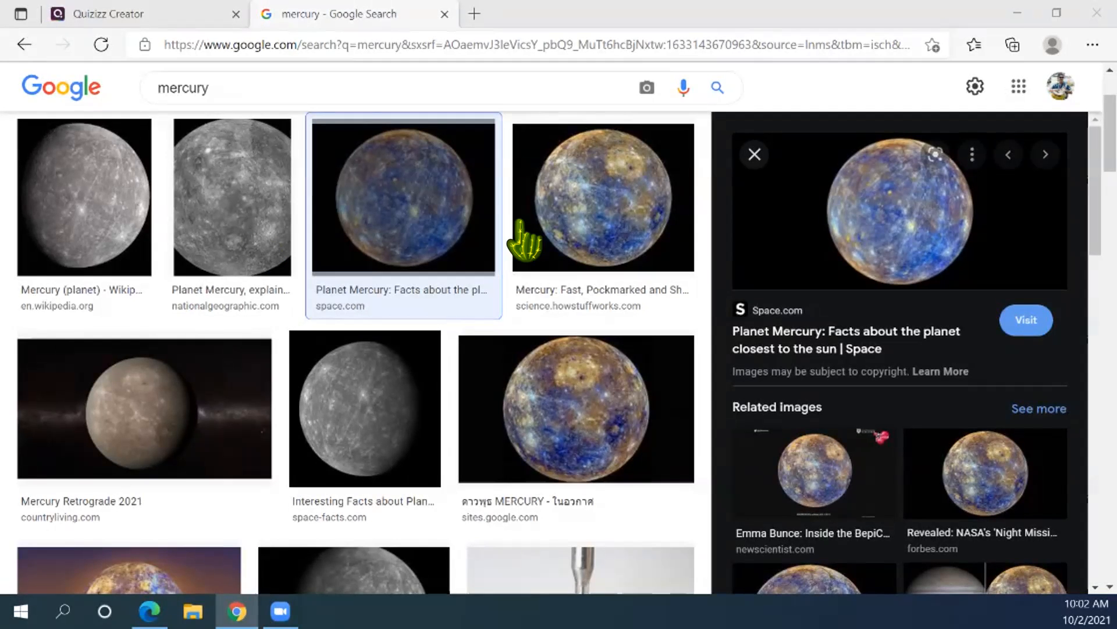
right_click(860, 229)
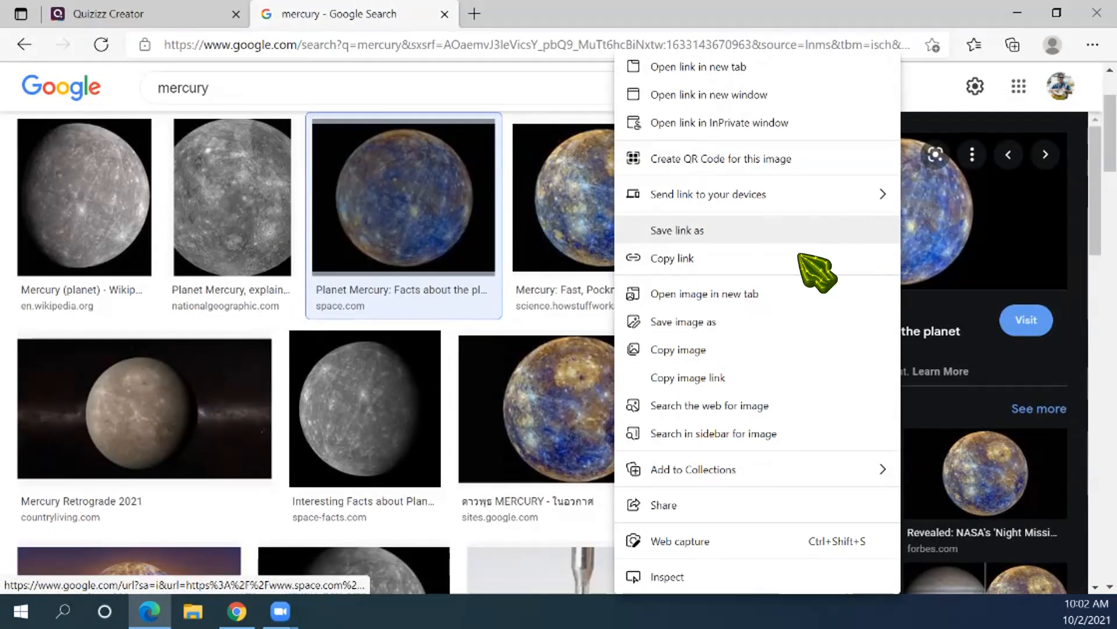
left_click(734, 378)
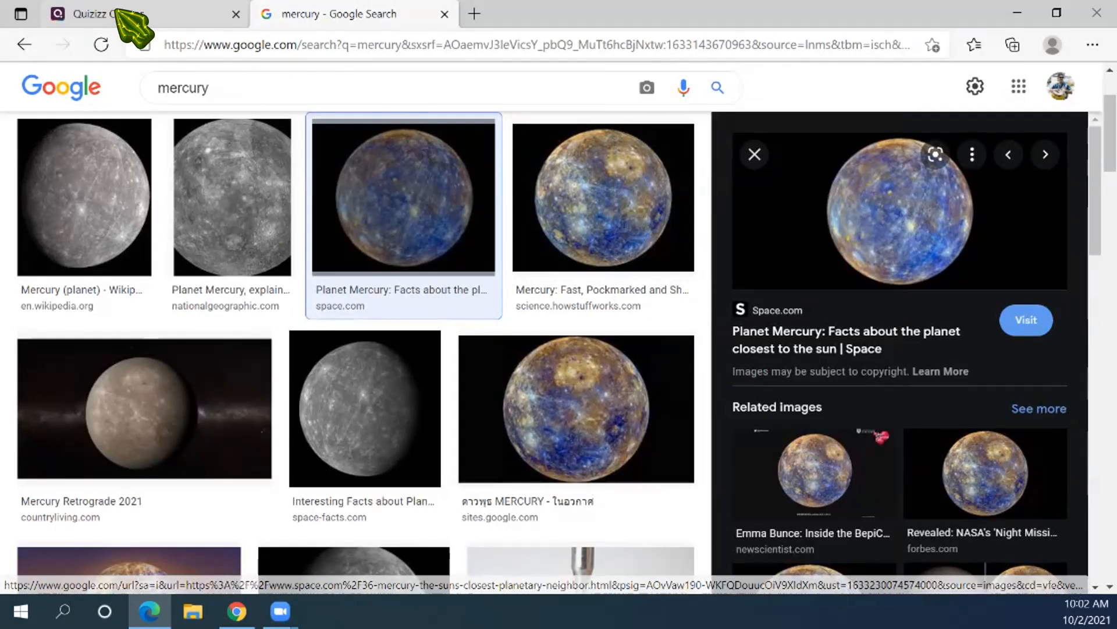
Delete the current image of question 6 and paste the copied Space.com image link in its place
left_click(140, 15)
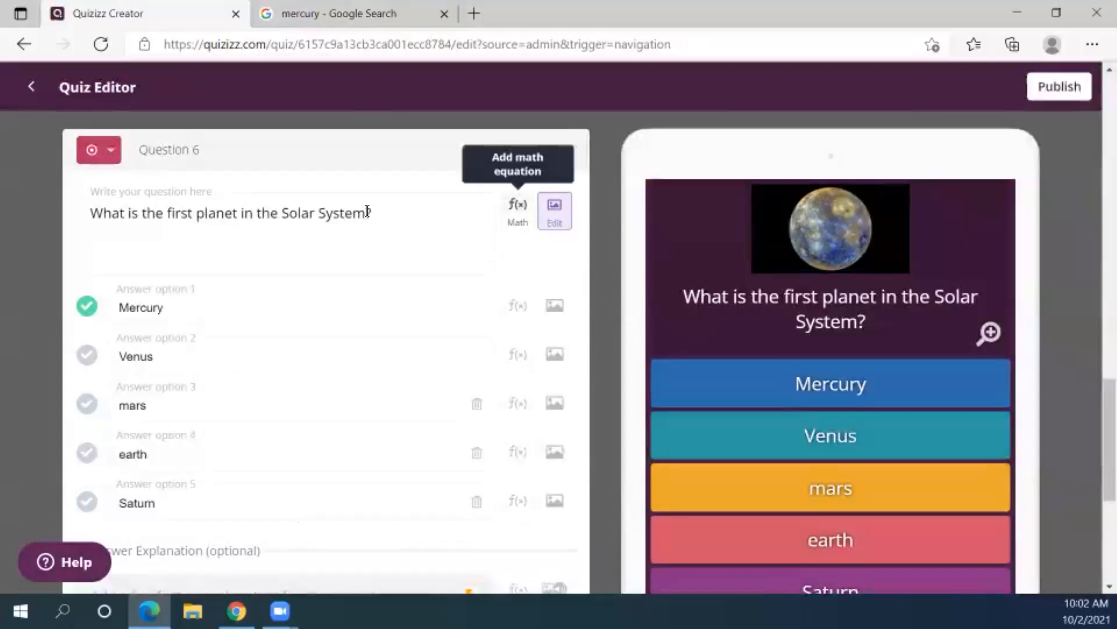
left_click(556, 215)
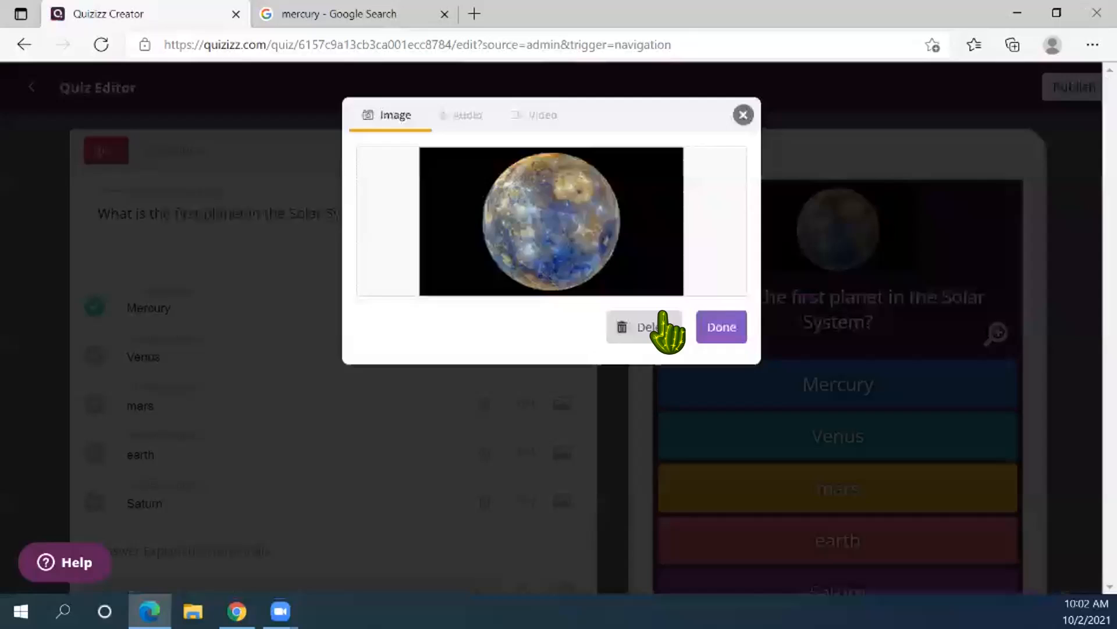
left_click(655, 324)
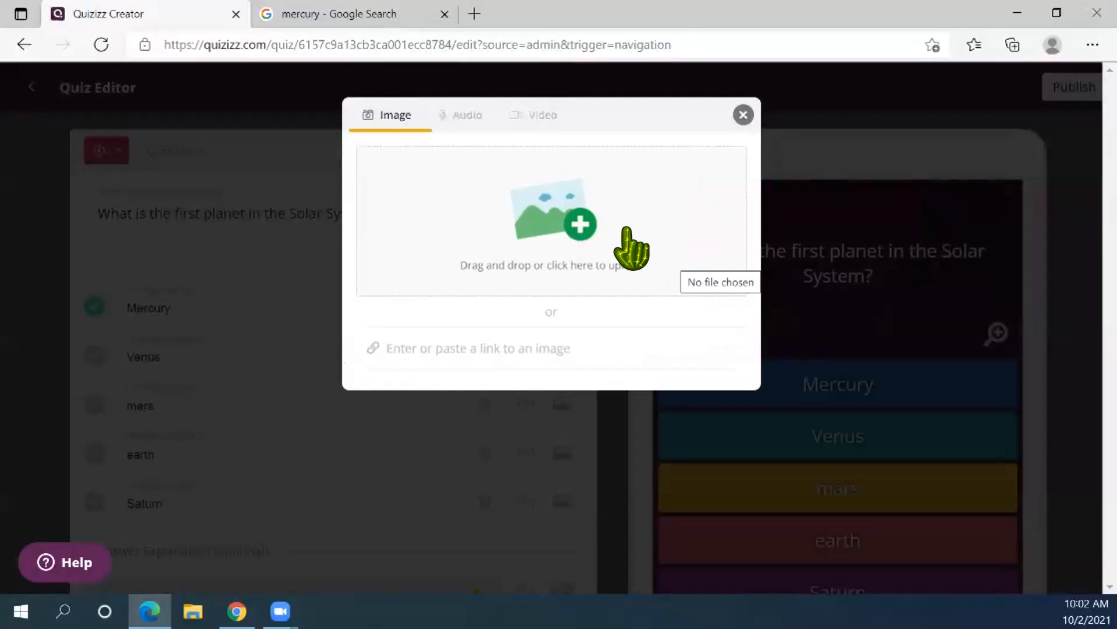
left_click(424, 350)
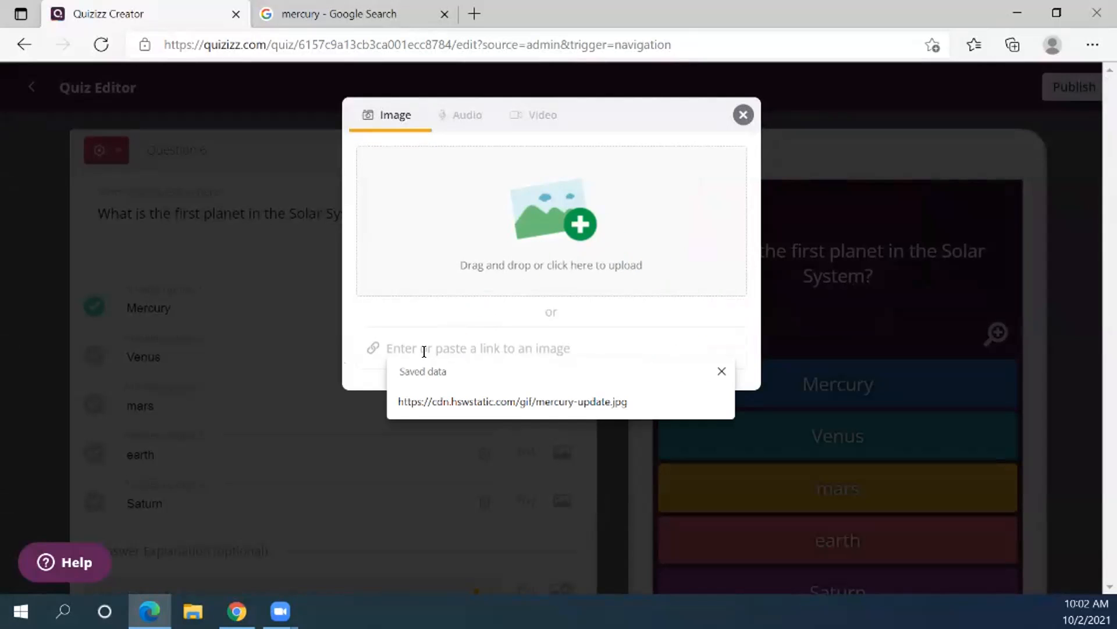
key("ctrl+v")
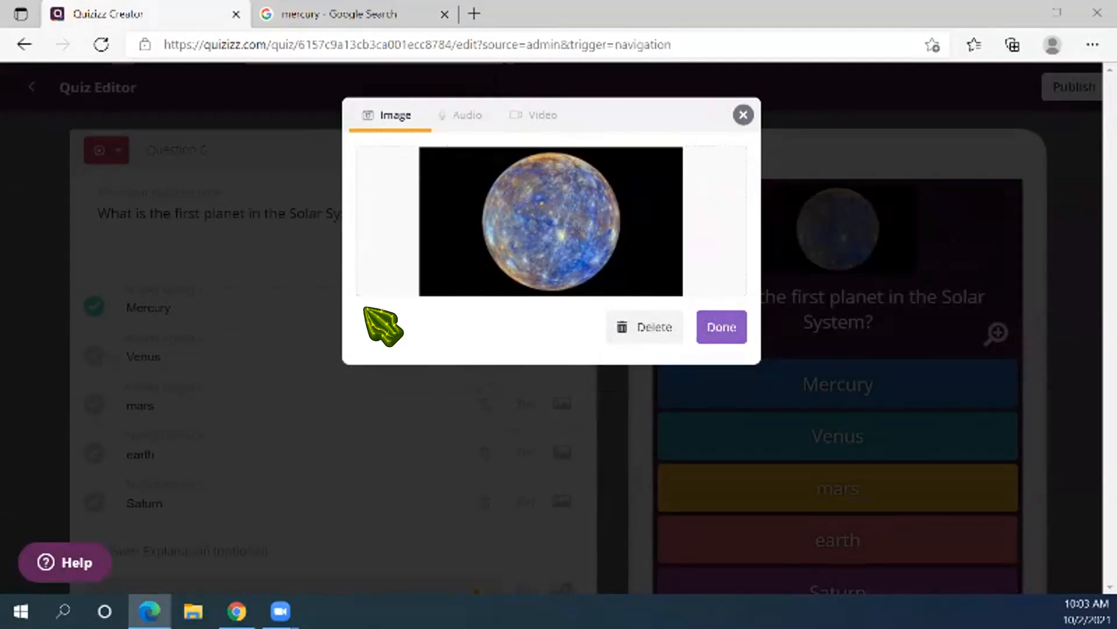
Replace question 6's image with the grey National Geographic Mercury picture using its image link, and save the question
left_click(349, 14)
left_click(259, 230)
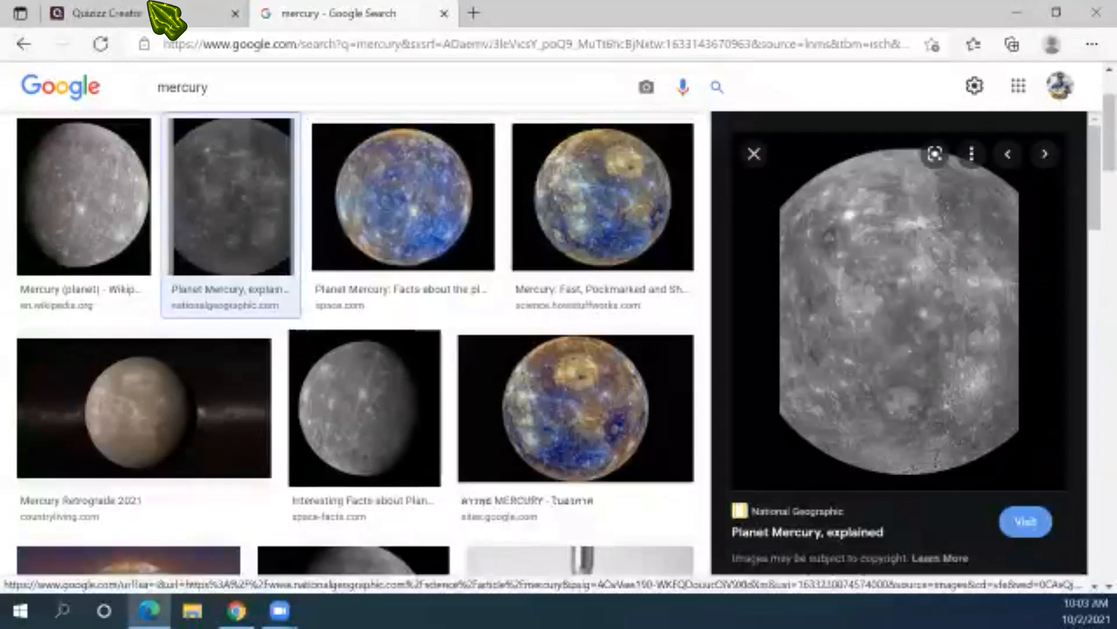
left_click(163, 18)
left_click(642, 330)
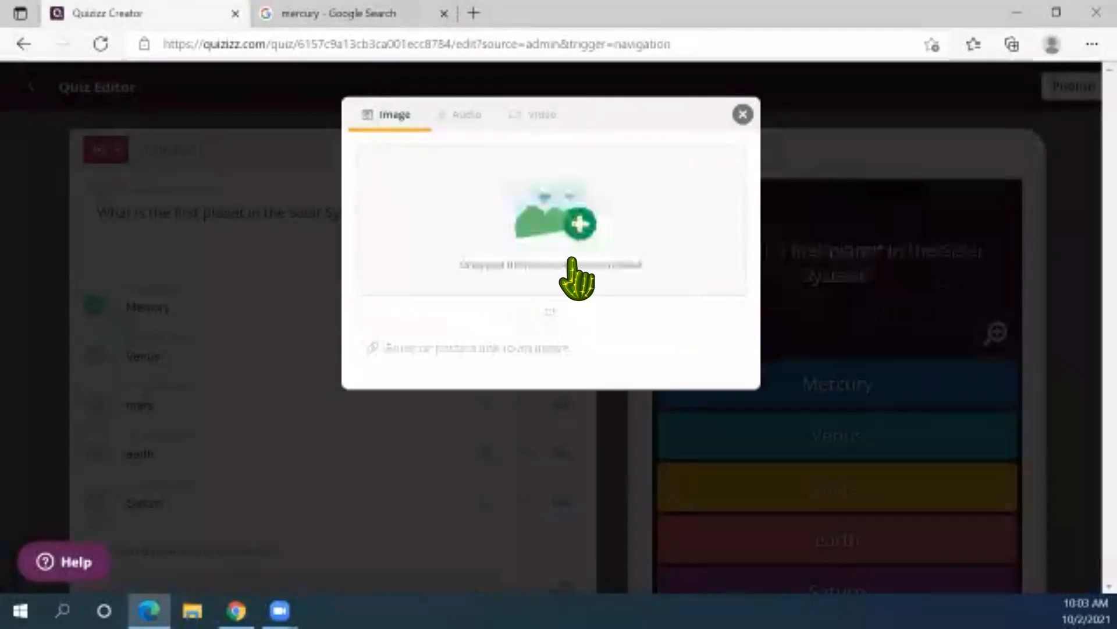
left_click(573, 348)
key("ctrl+v")
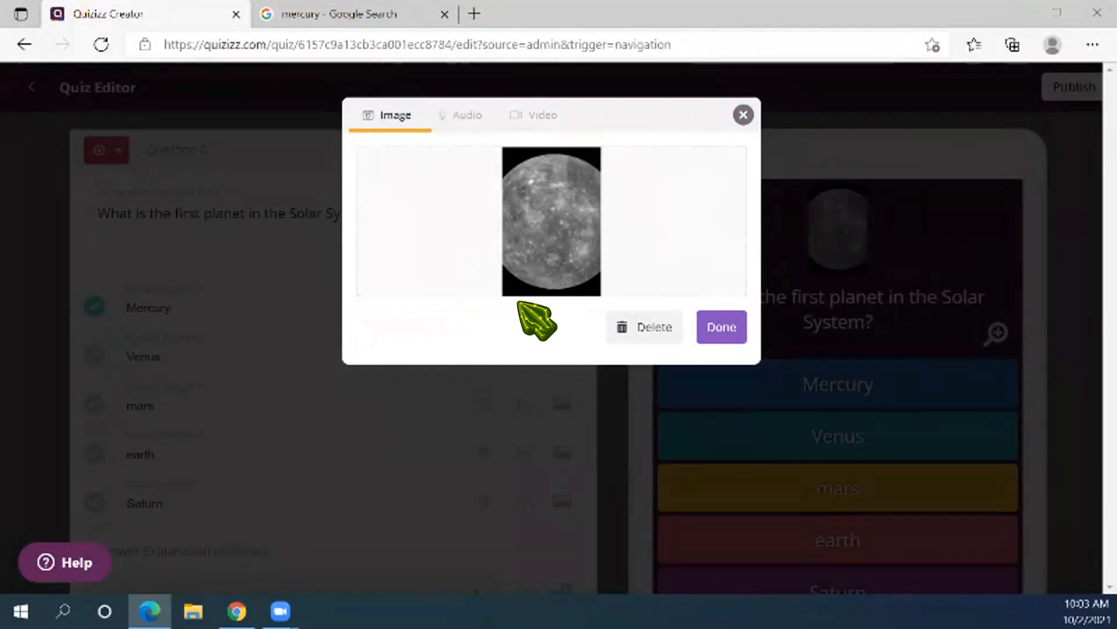
left_click(722, 326)
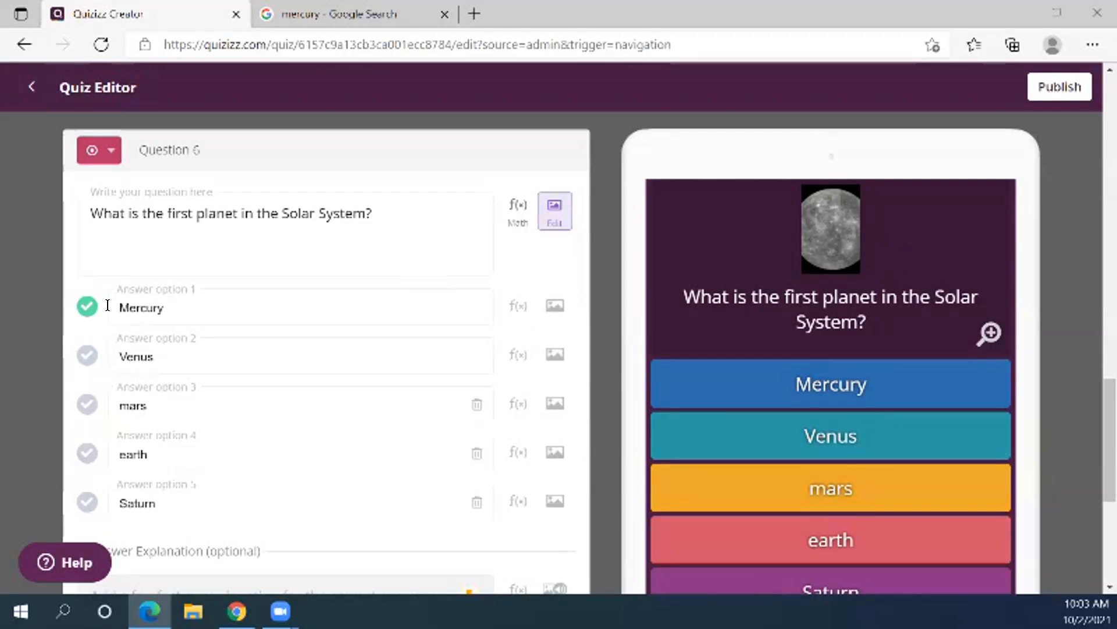
scroll(107, 305, "down", 5)
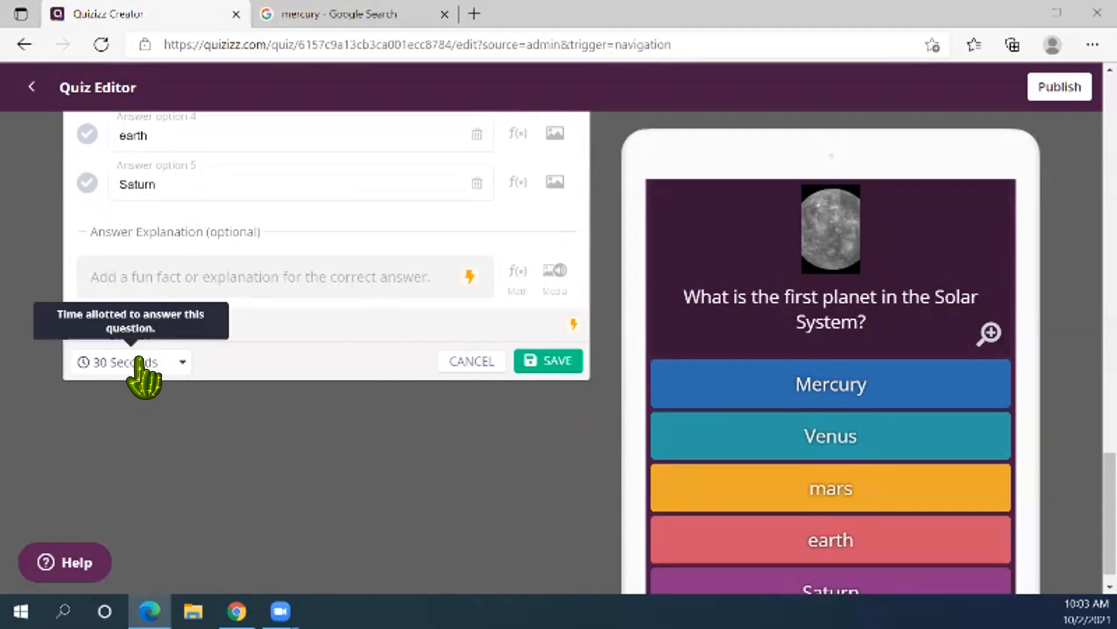
left_click(549, 362)
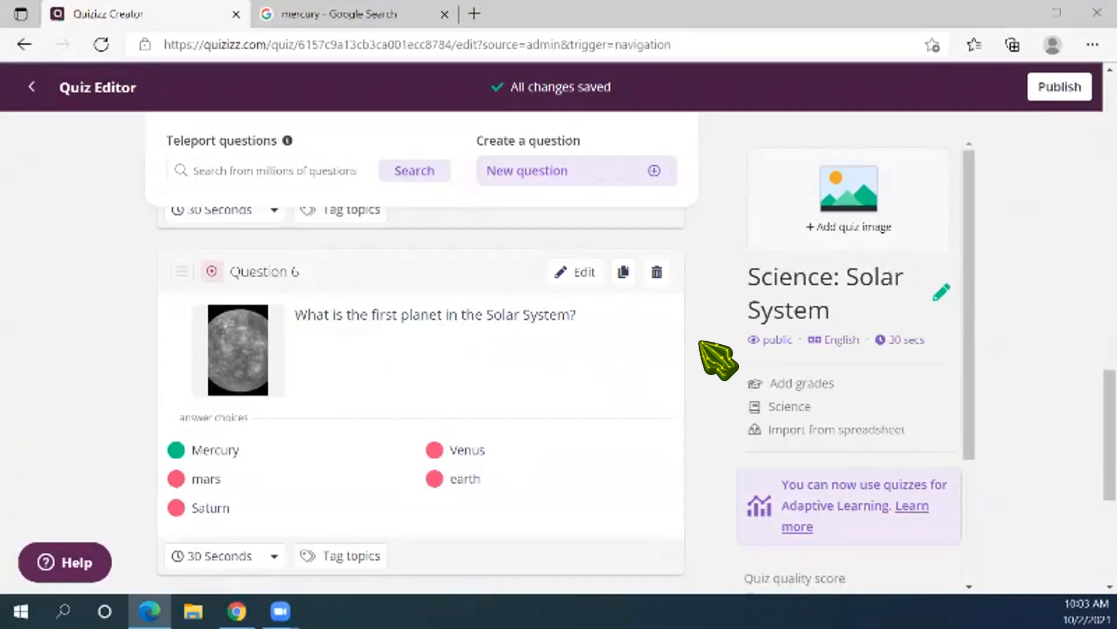
Add a new Checkbox question below question 6, reviewing the question types and keeping Checkbox selected
scroll(610, 338, "down", 2)
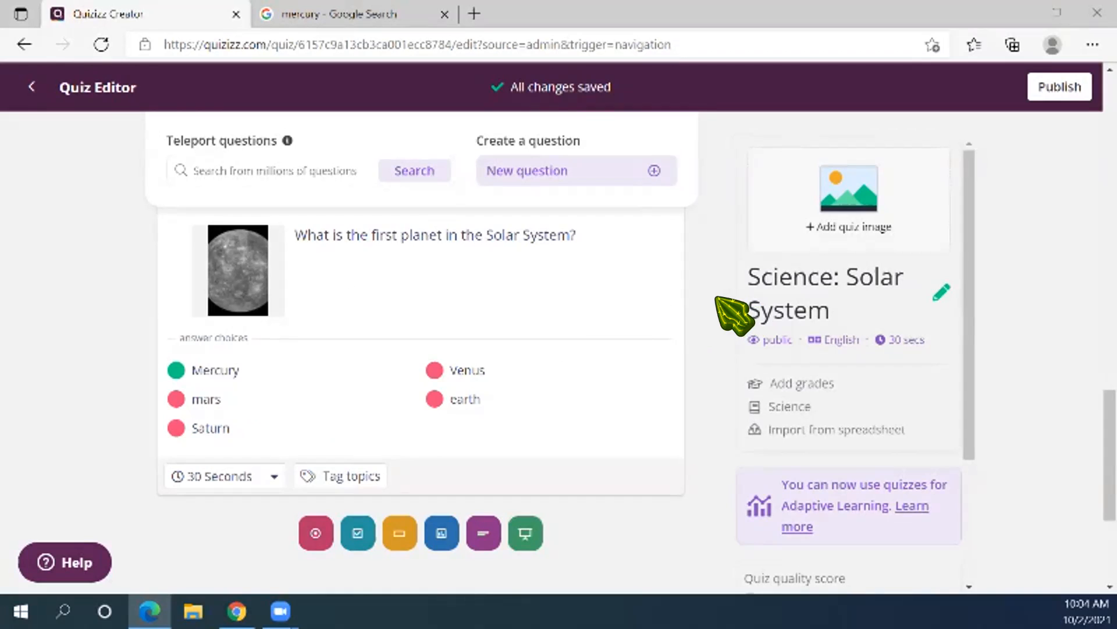
scroll(706, 300, "down", 2)
scroll(400, 407, "up", 2)
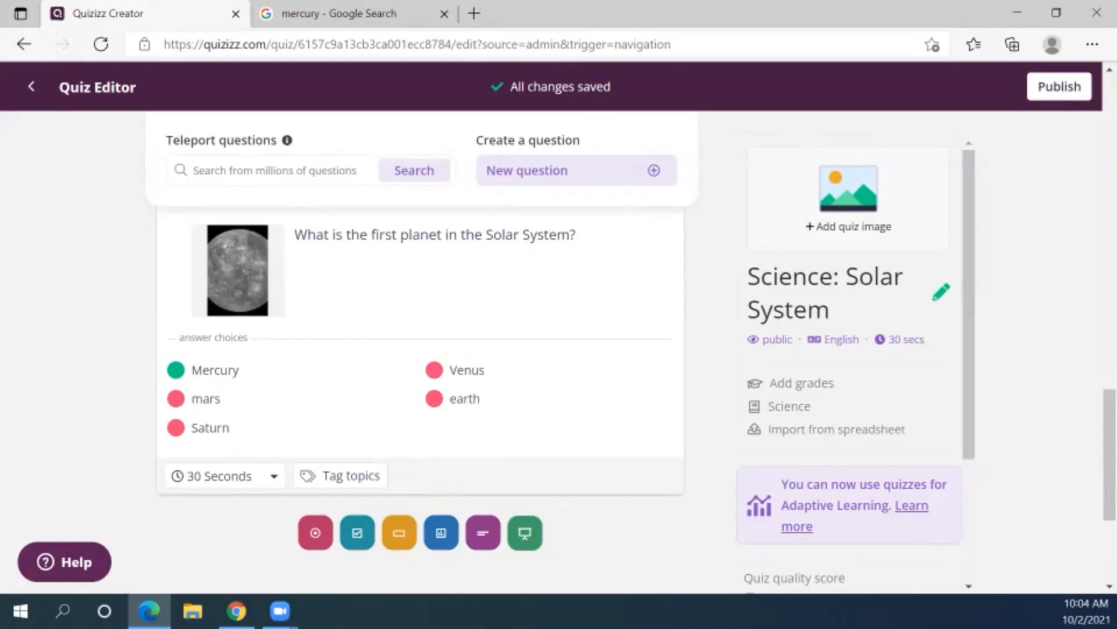
left_click(356, 534)
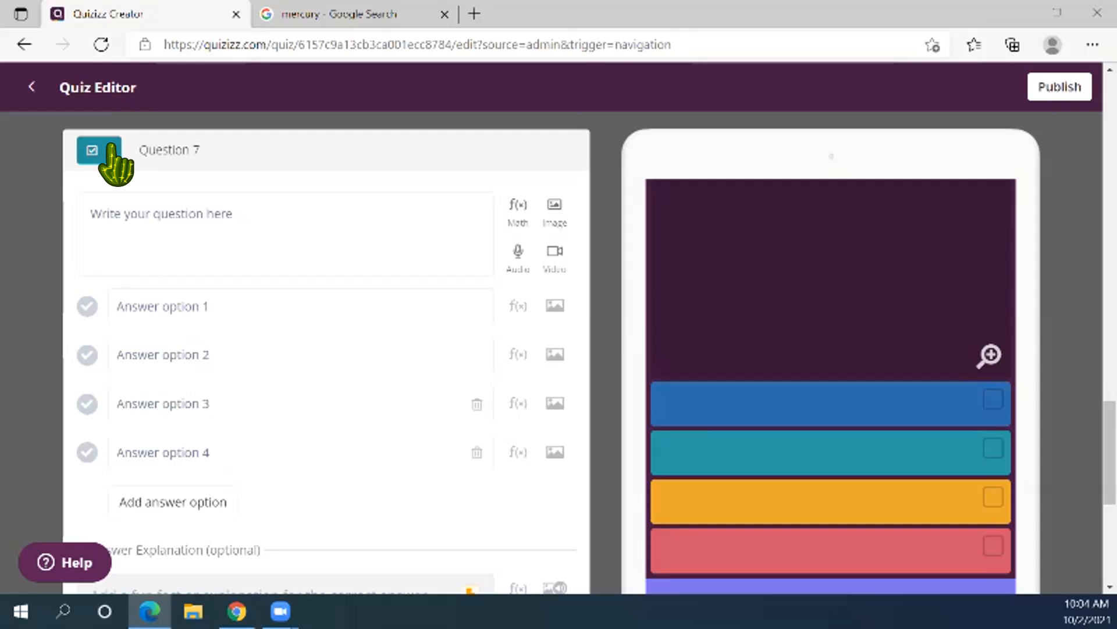
left_click(109, 150)
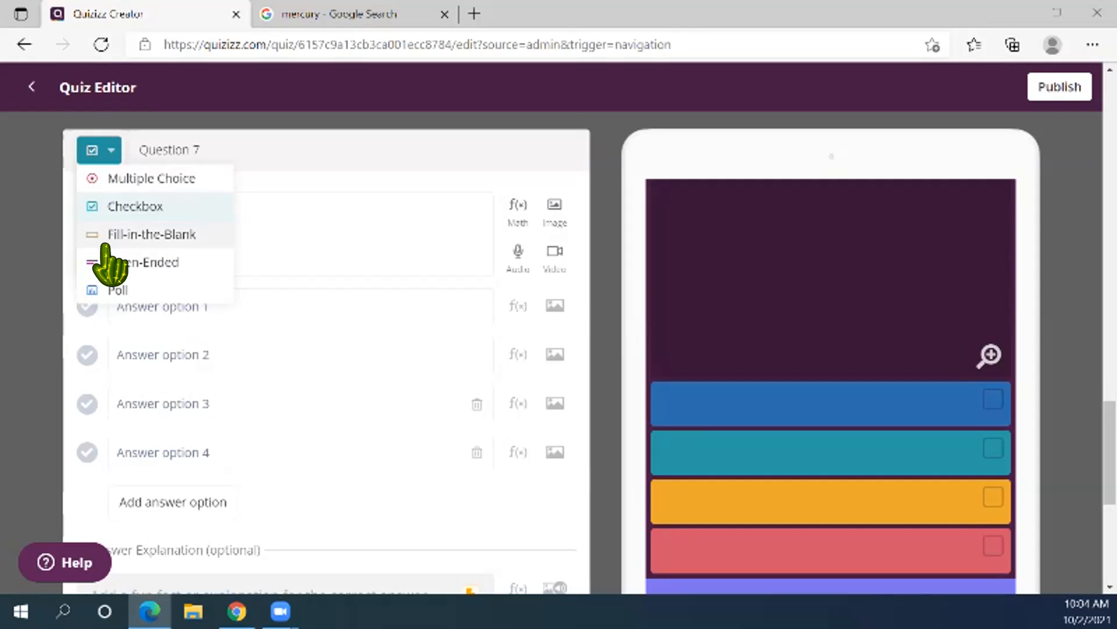
left_click(108, 206)
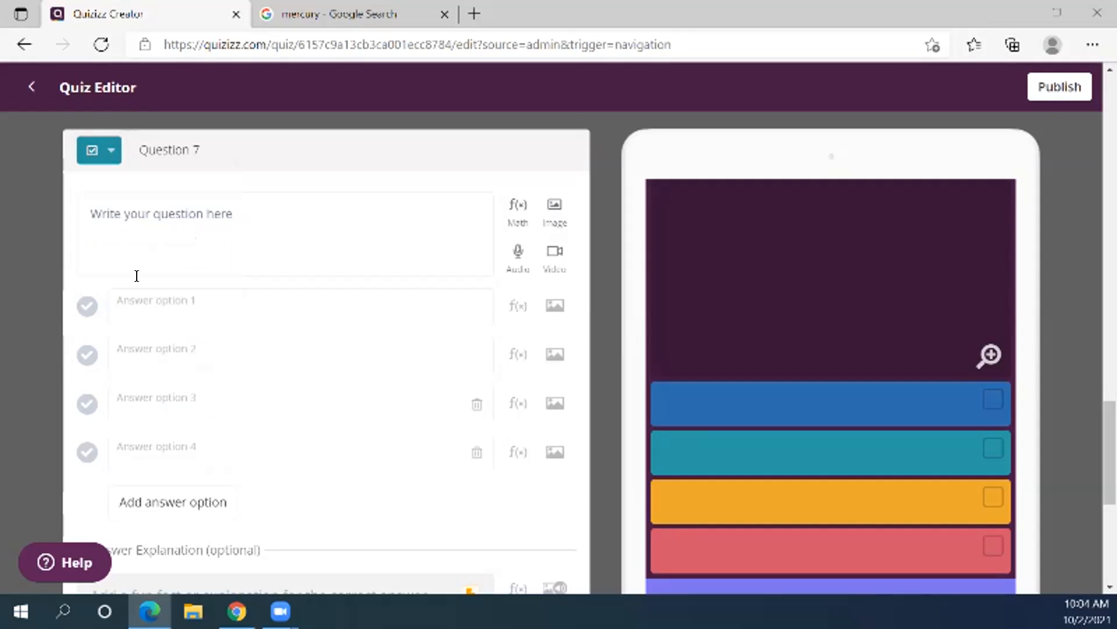
Write question 7 as "[Multiple Answers]" with "What are the four inner planets?" on a second line
left_click(196, 228)
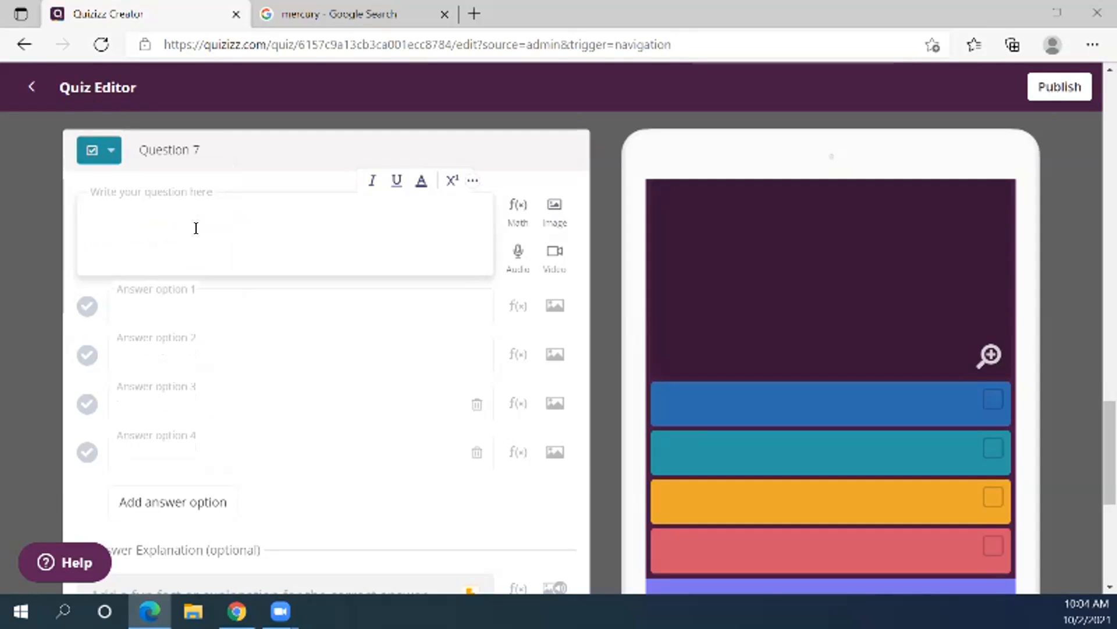
type("[Multiple")
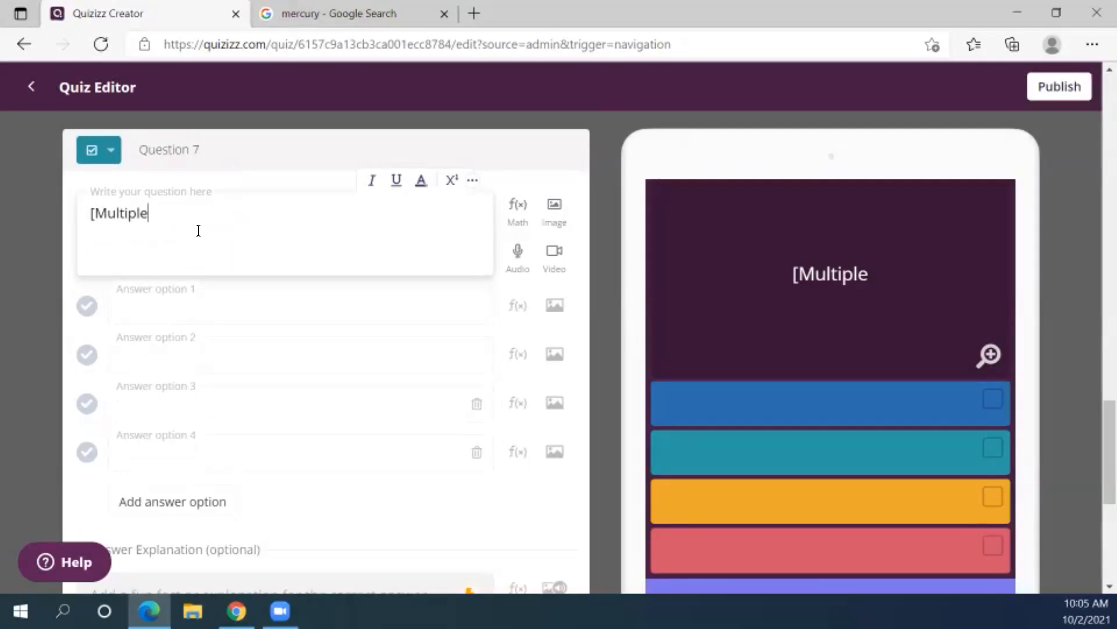
type(" Answ")
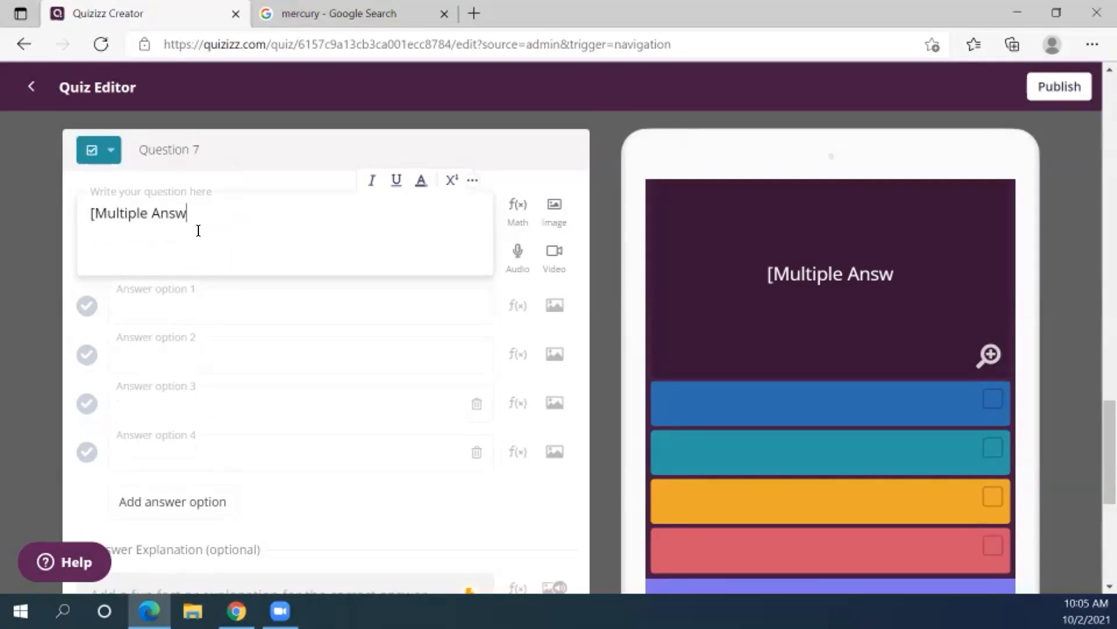
type("ers]")
key("Return")
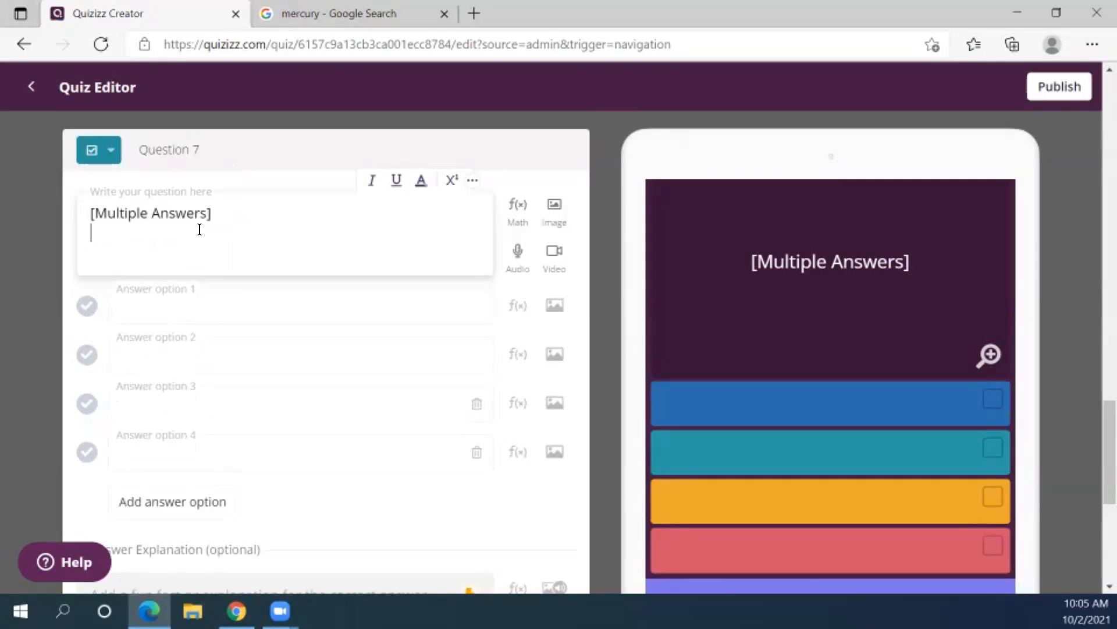
type("What i")
key("BackSpace")
key("BackSpace")
type("are th")
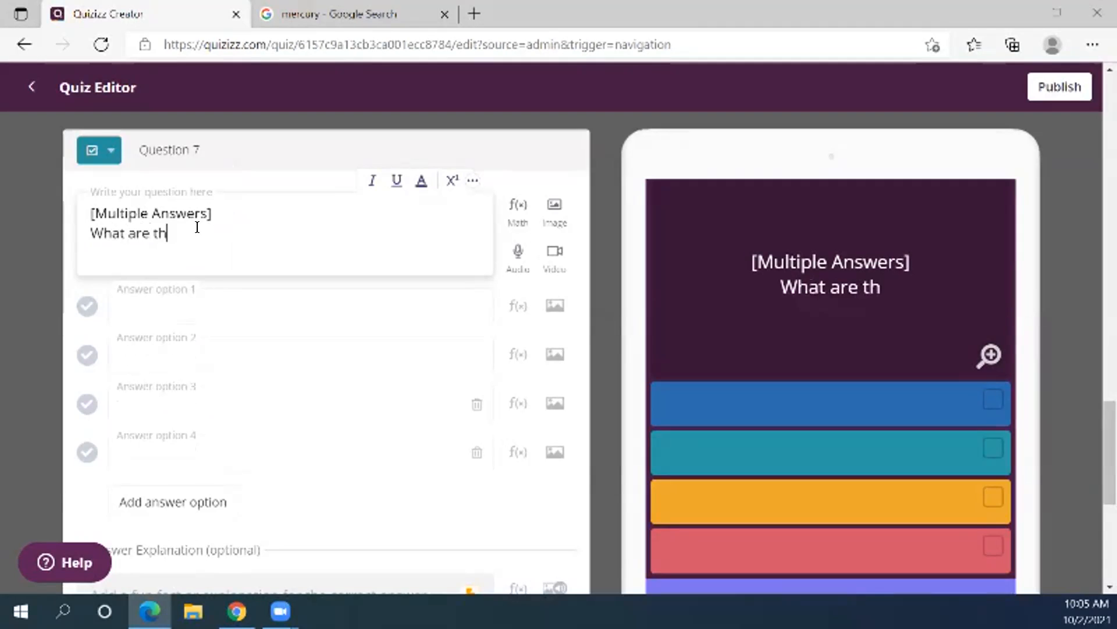
type("e fo")
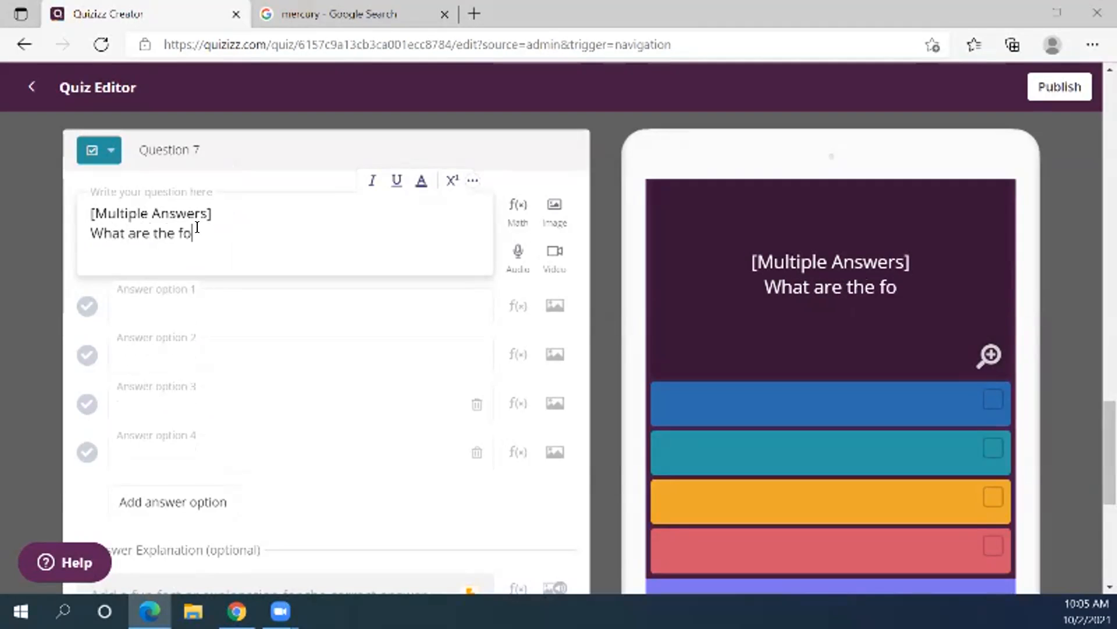
type("ur inner planets?")
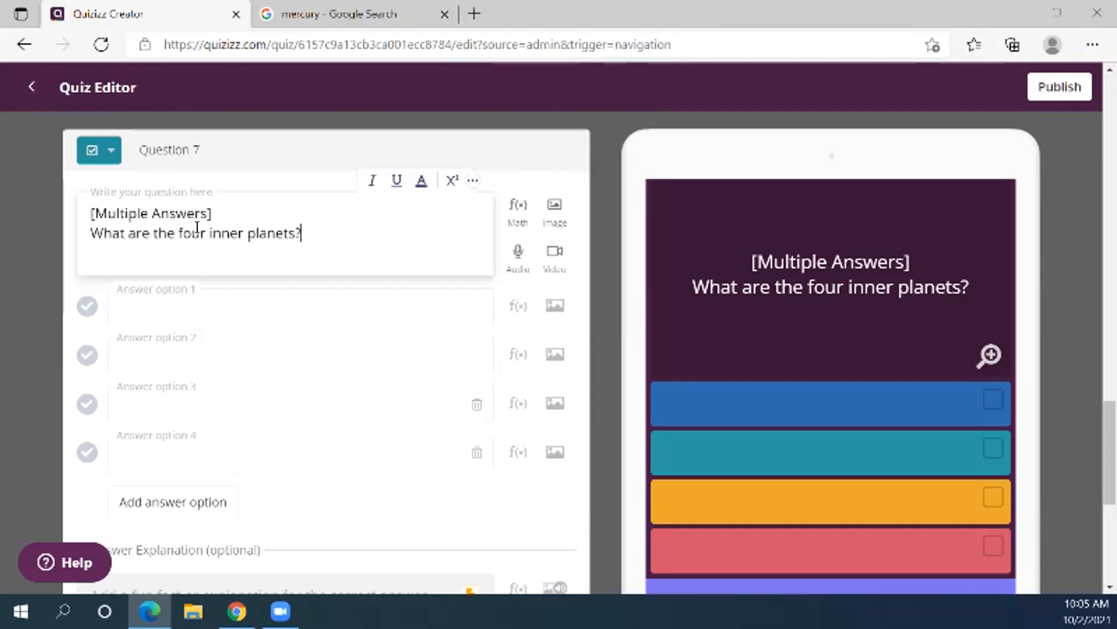
Fill in question 7's answer options with Mercury, Venus, Mars and Earth, and add a fifth option, Jupiter
left_click(172, 307)
type("Mercury")
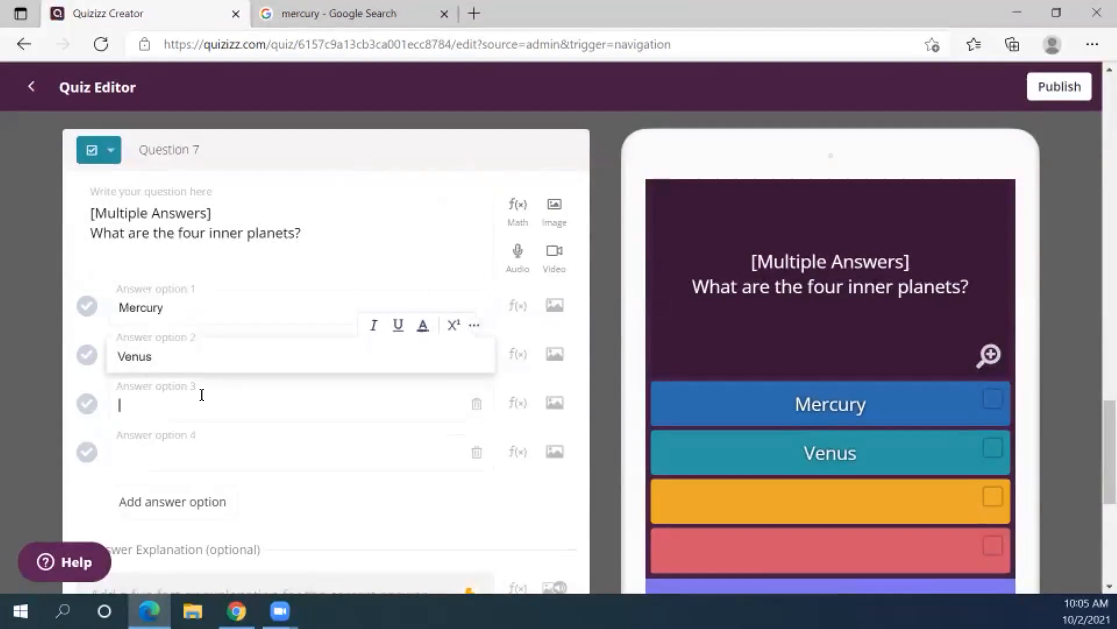
type(",mars")
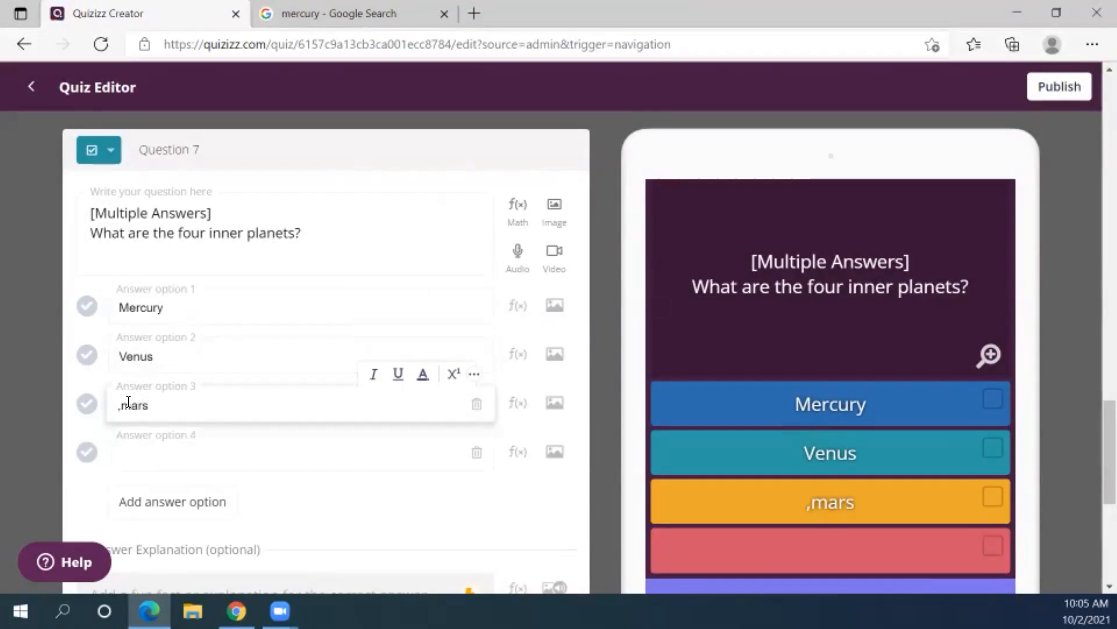
left_click(155, 463)
type("Earth")
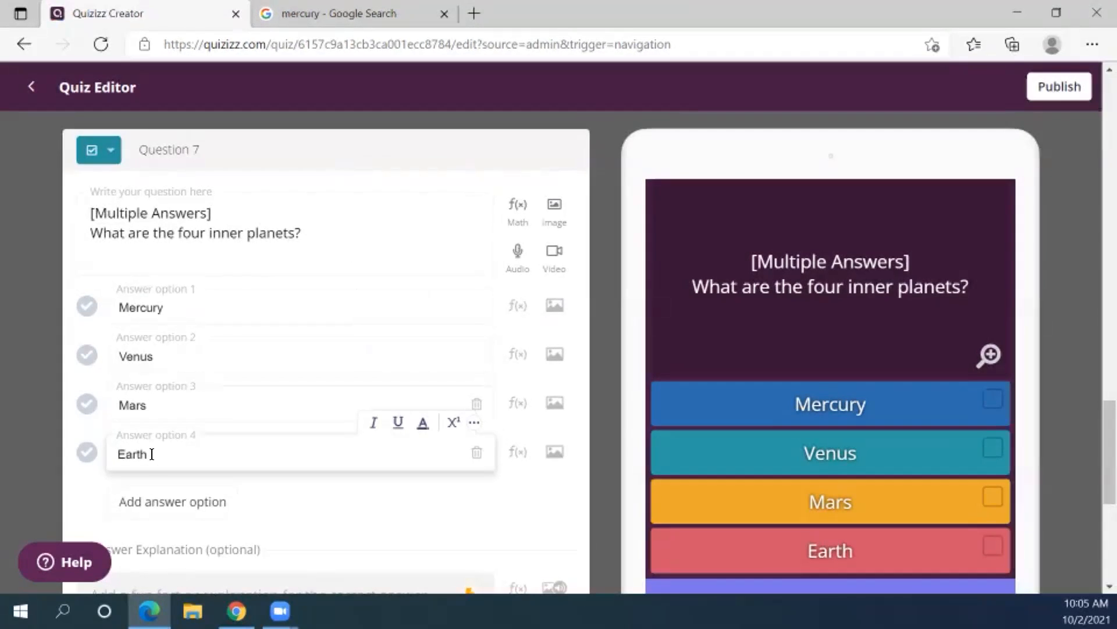
left_click(143, 503)
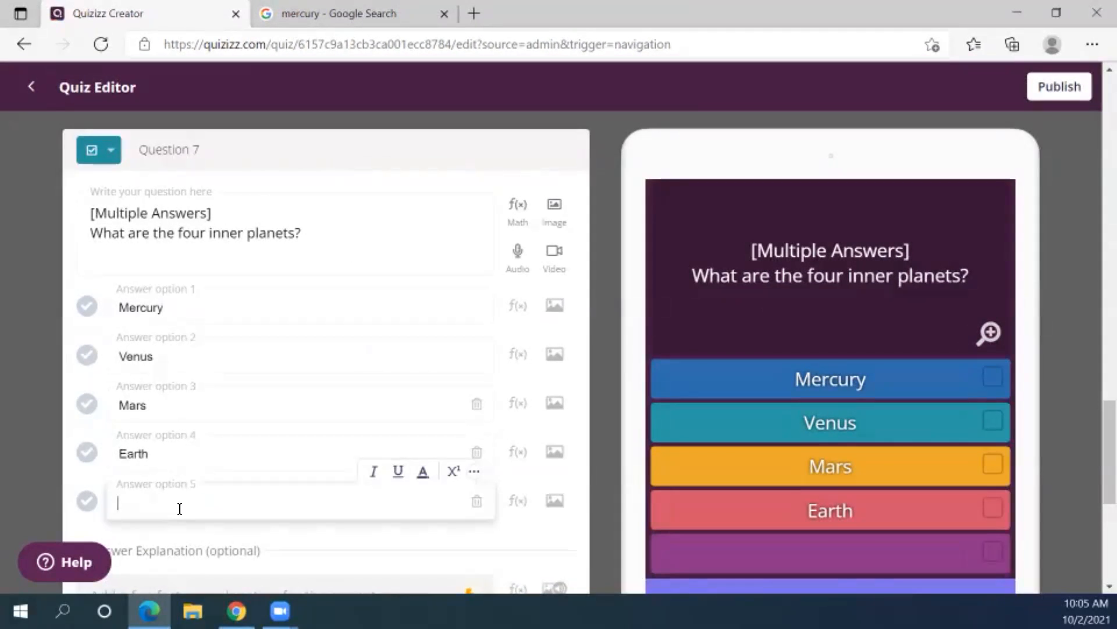
type("Jupiter")
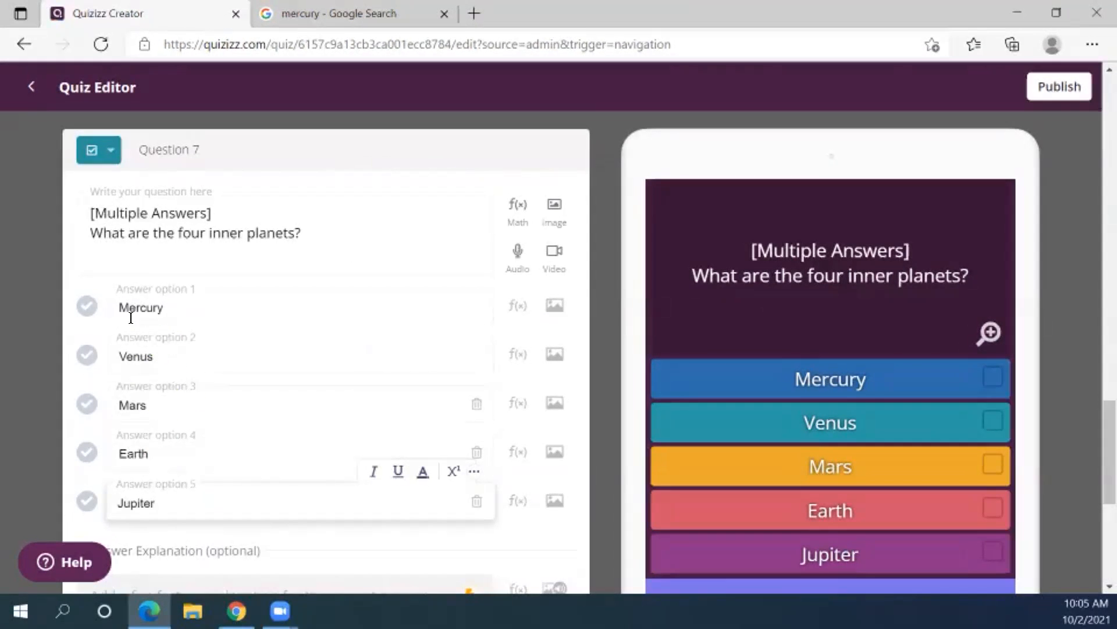
Mark Mercury, Venus, Mars and Earth as the correct answers of question 7
left_click(87, 306)
left_click(87, 354)
left_click(88, 408)
left_click(88, 451)
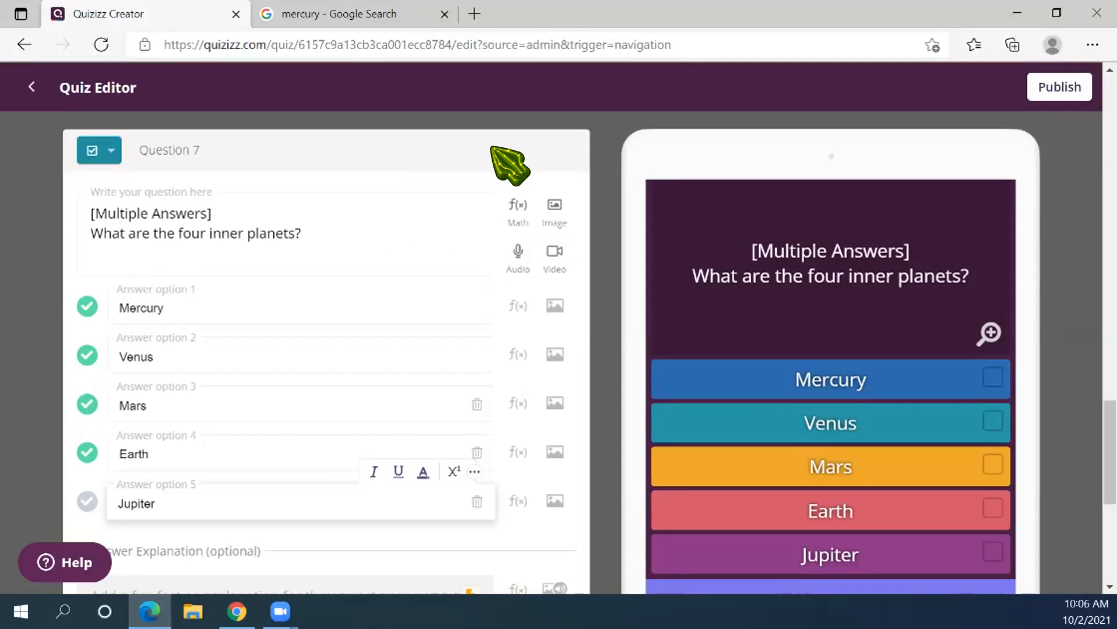
Start adding an image to question 7 and search Google Images for "inner planets"
left_click(553, 202)
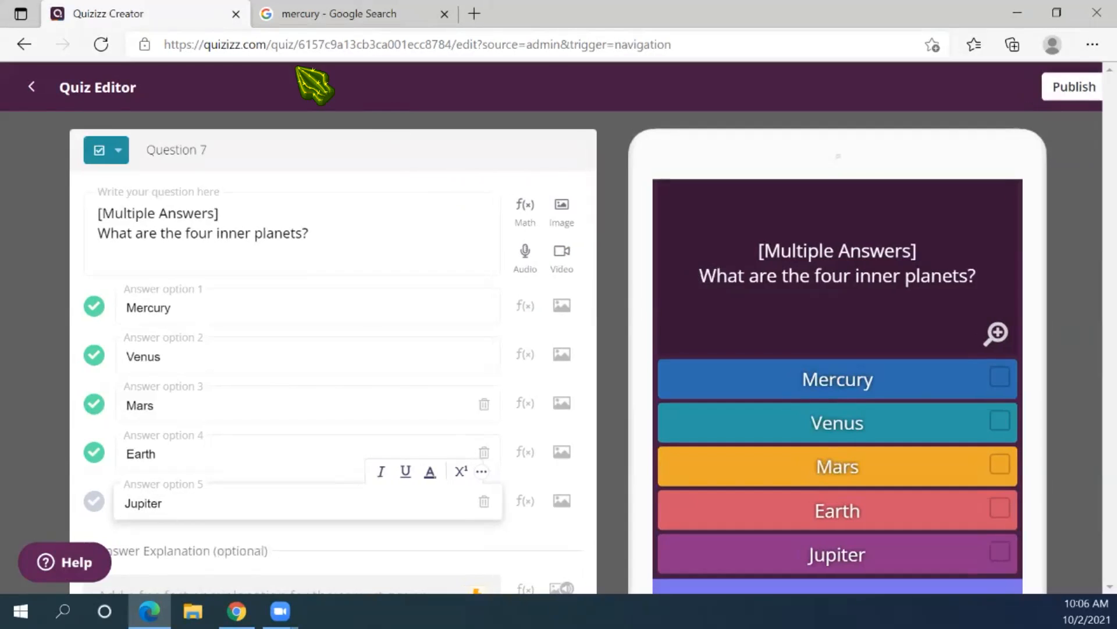
left_click(326, 14)
double_click(133, 87)
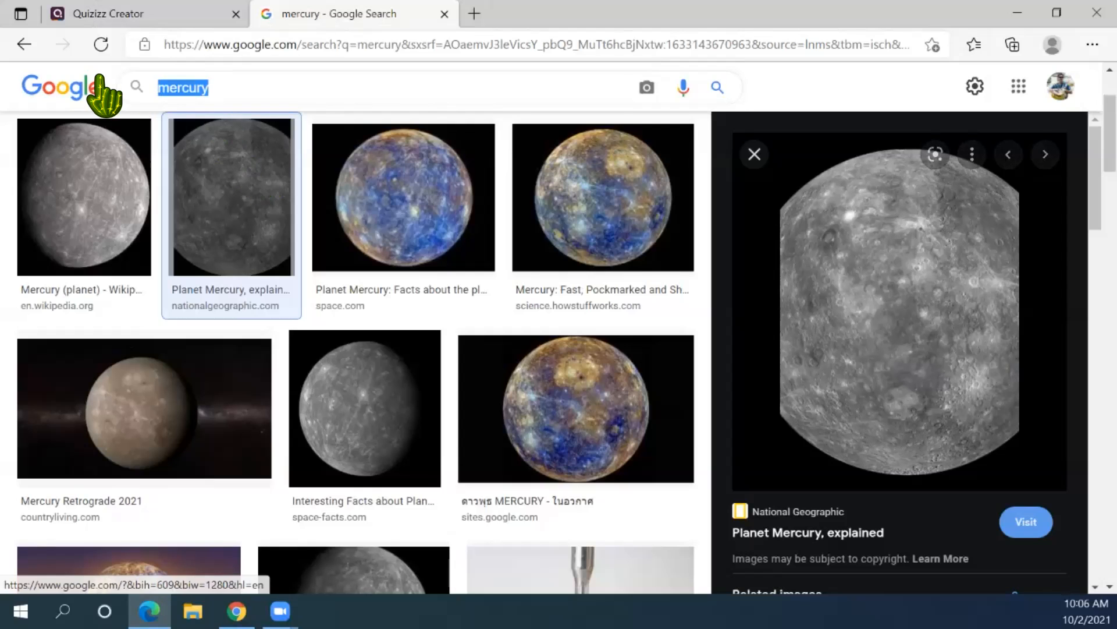
type("inner planets")
key("Return")
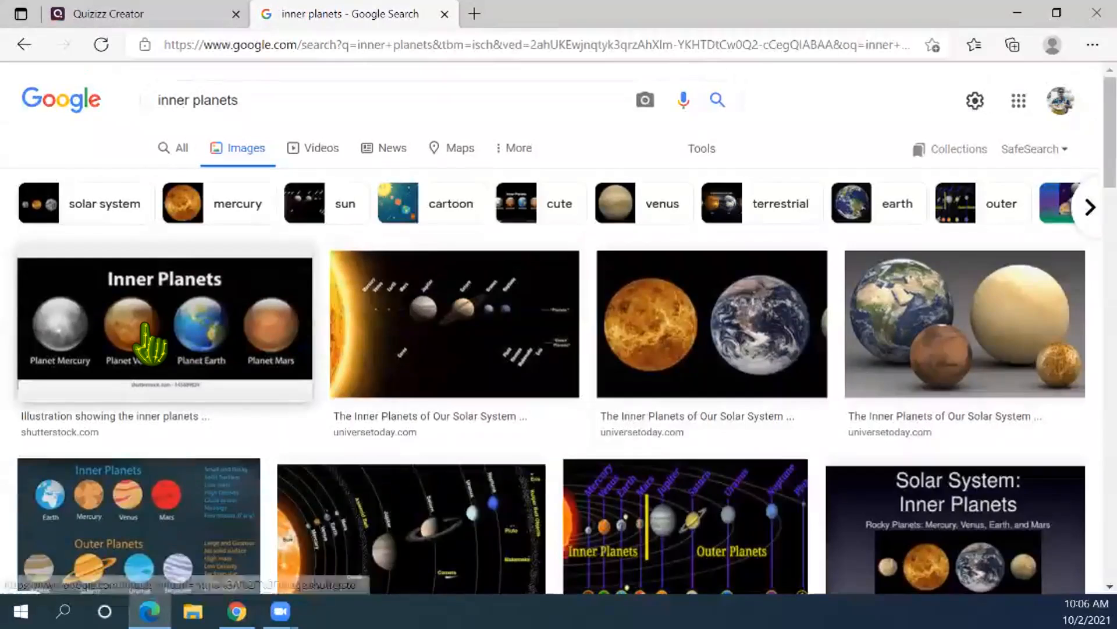
Preview the Universe Today picture of the inner planets in the image results and copy its image link
left_click(165, 349)
left_click(259, 434)
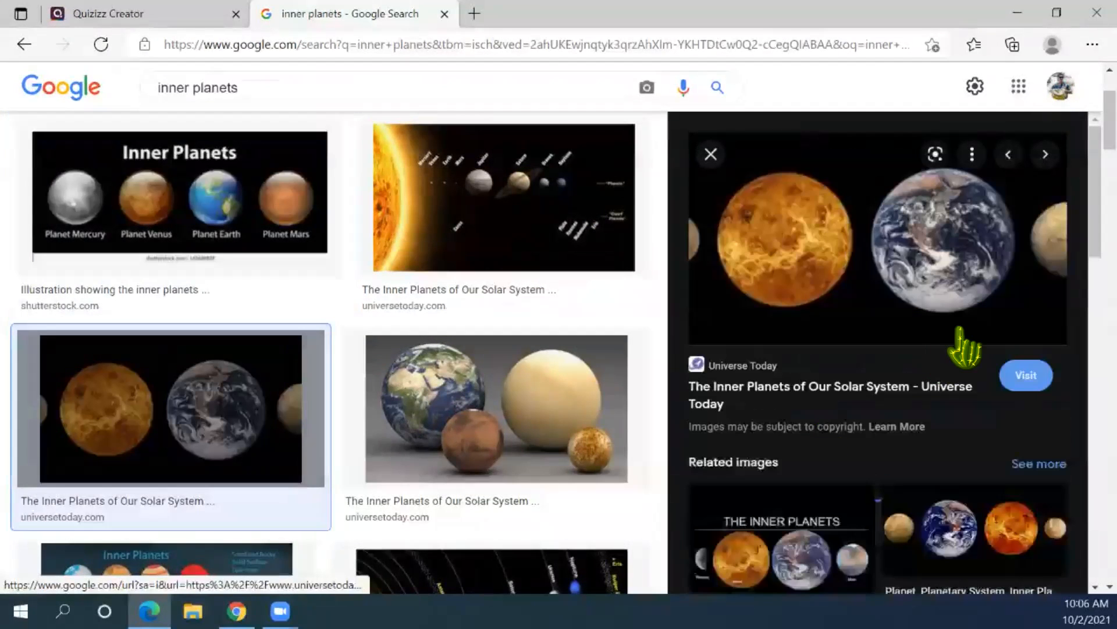
right_click(885, 274)
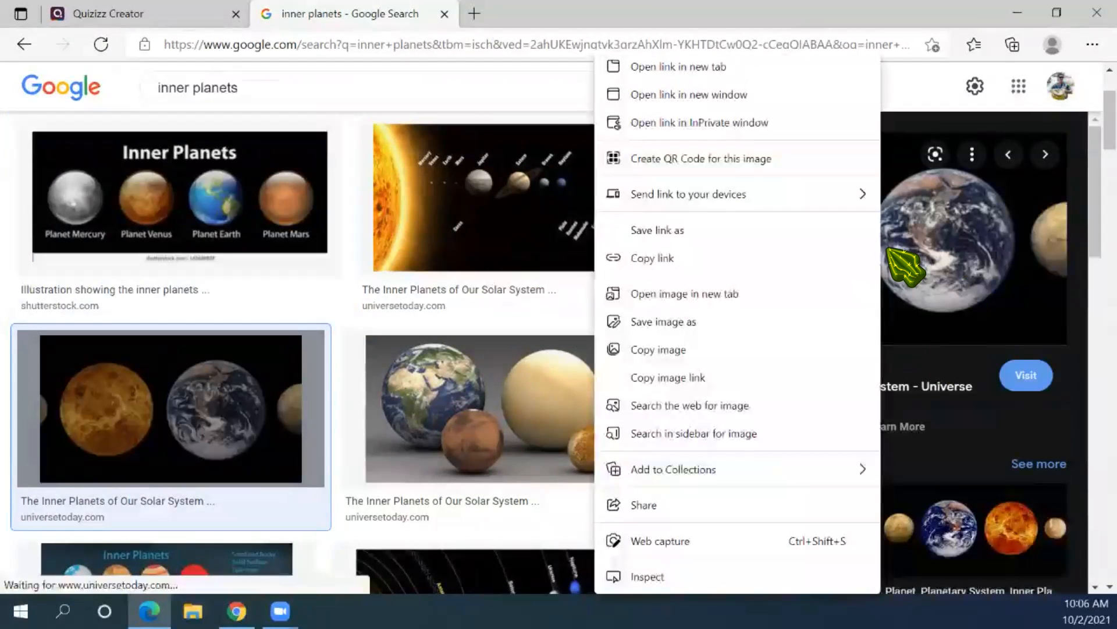
left_click(694, 378)
Insert the copied inner planets picture into question 7 in the quiz editor using its image link
left_click(143, 15)
left_click(518, 349)
key("ctrl+v")
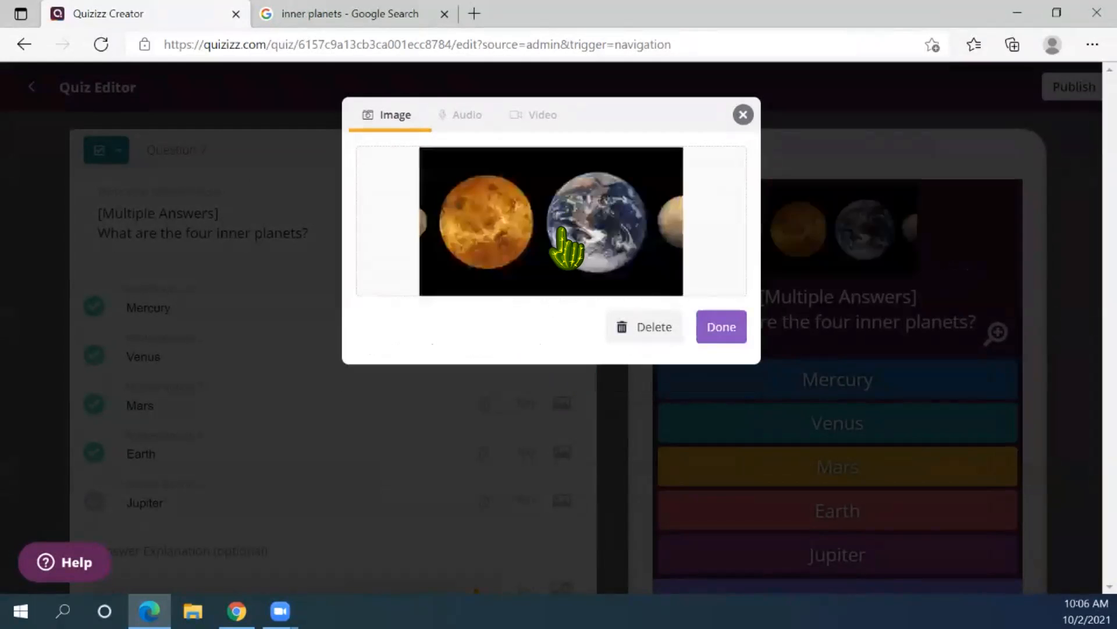
left_click(722, 328)
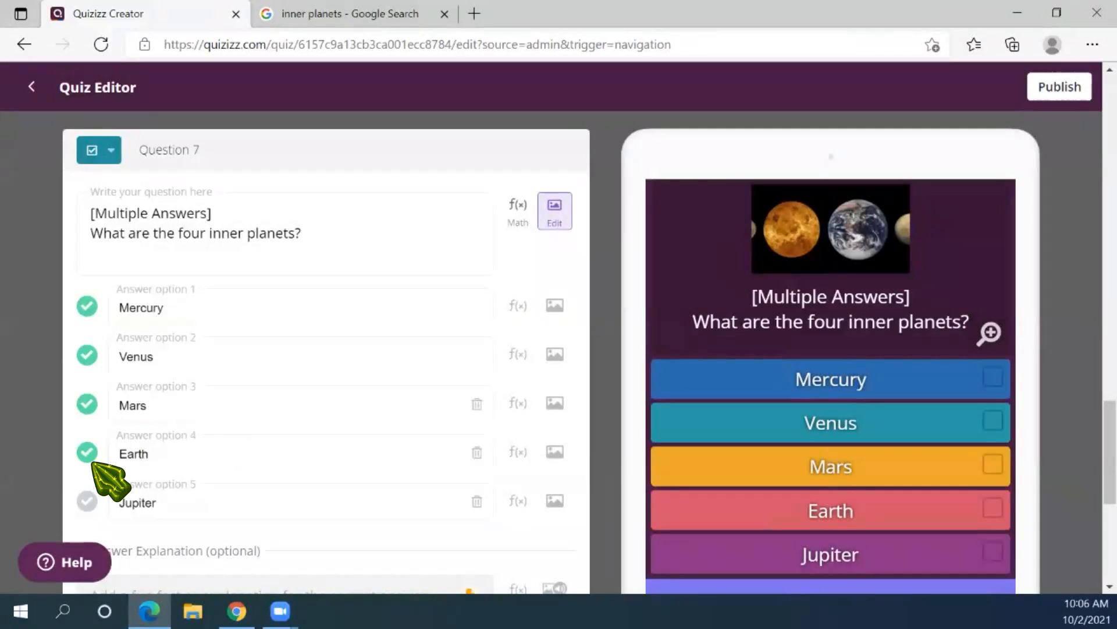
Set question 7's time limit to 60 seconds, check its answer options and save the question
scroll(94, 464, "down", 4)
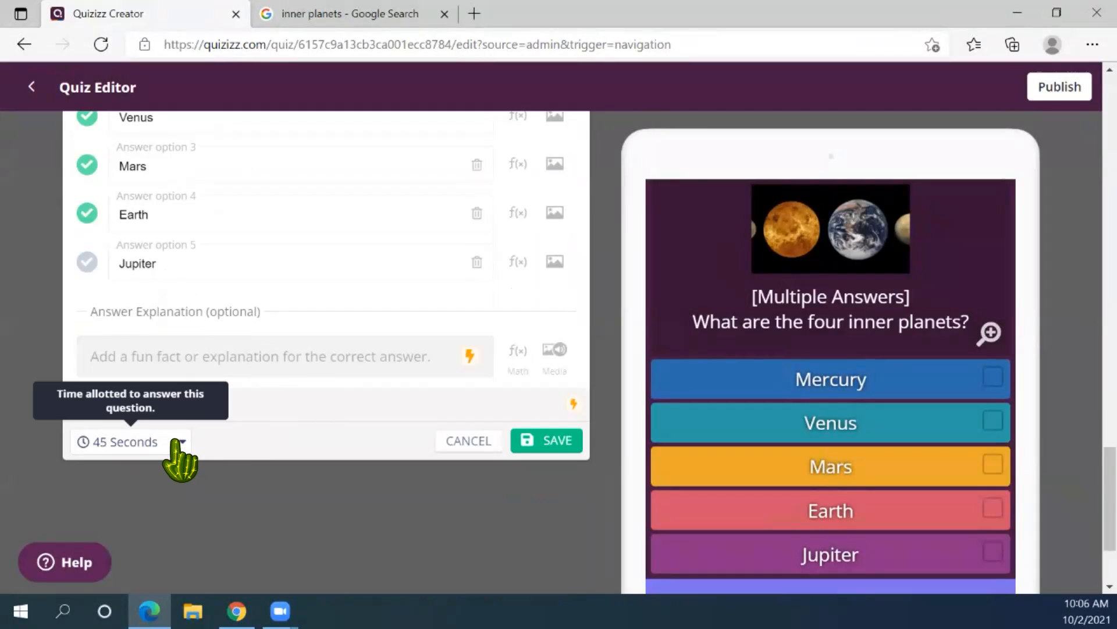
left_click(180, 457)
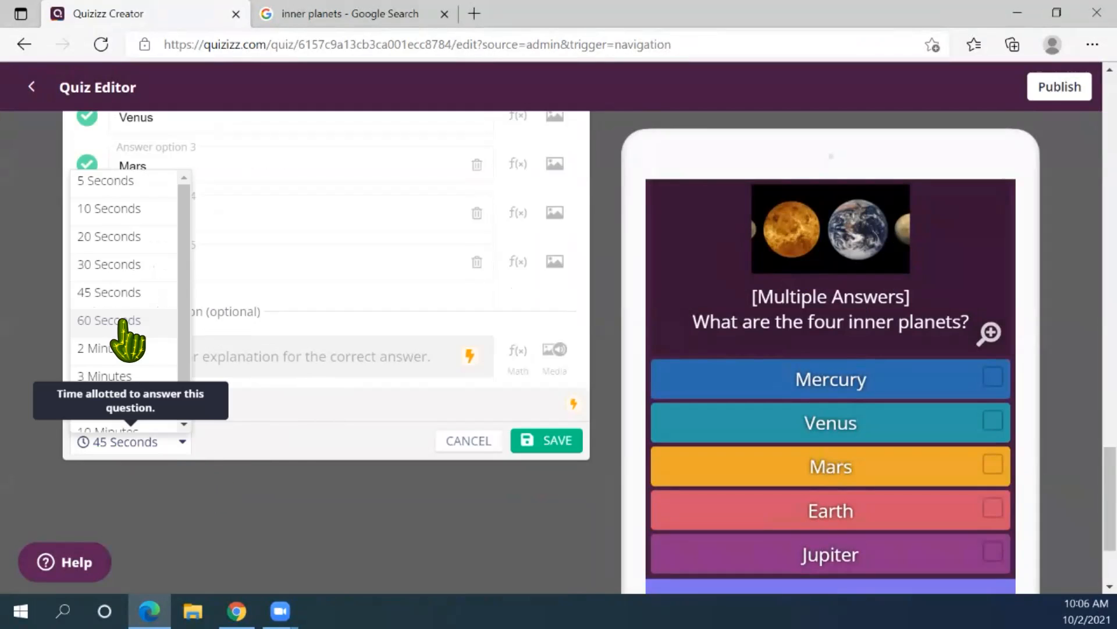
left_click(140, 340)
scroll(422, 567, "up", 2)
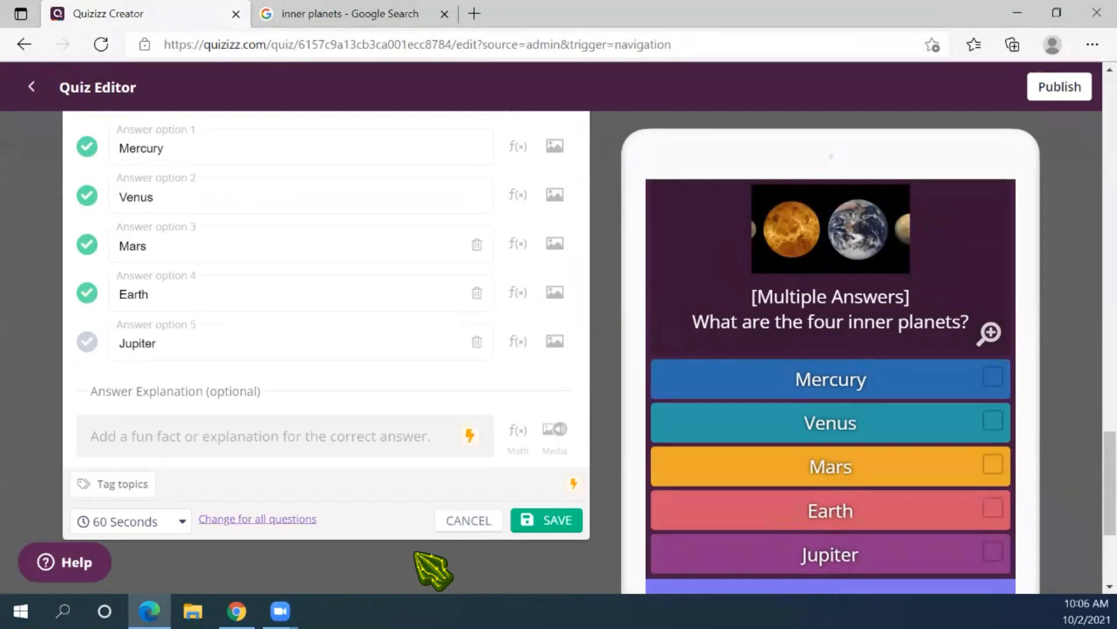
scroll(408, 546, "up", 2)
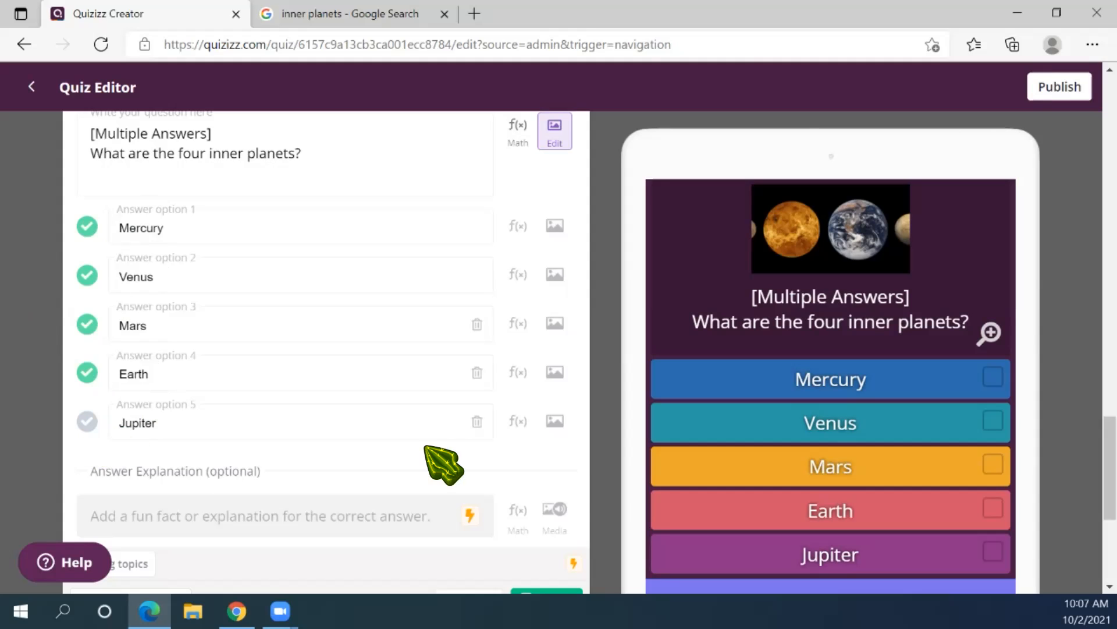
scroll(399, 449, "down", 3)
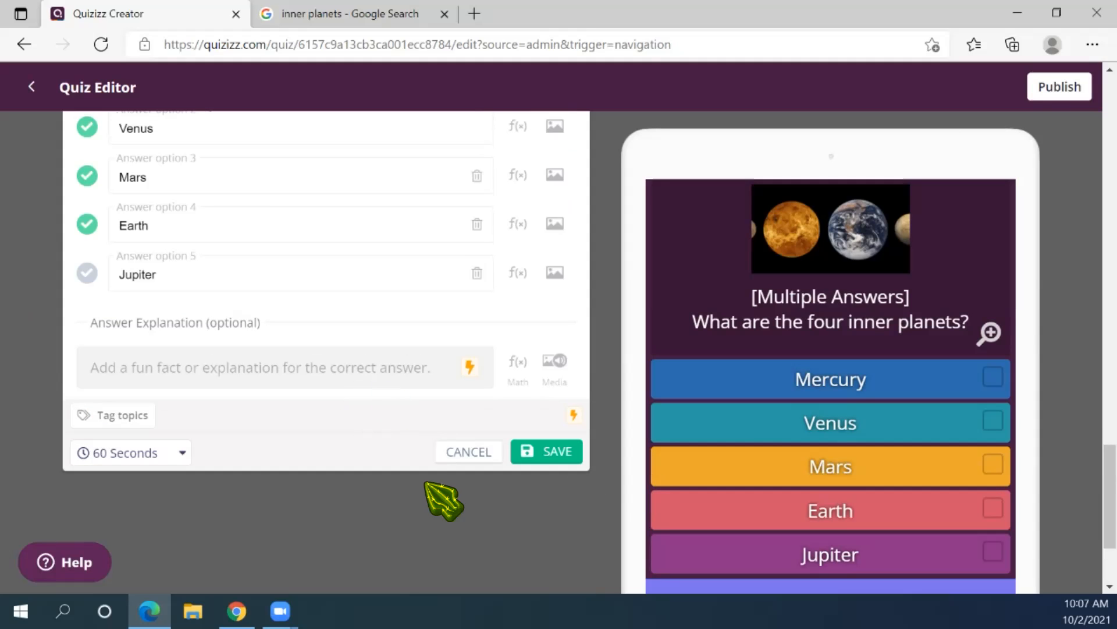
left_click(552, 453)
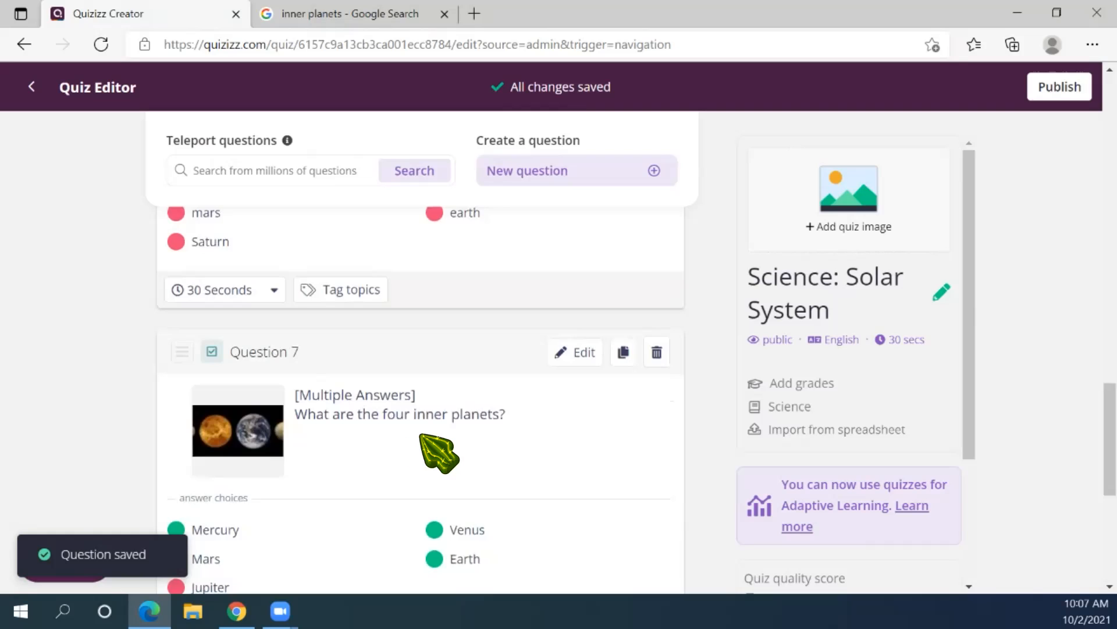
Compare the answer choices of questions 6 and 7, and add a fill-in-the-blank question below question 7
scroll(618, 392, "up", 4)
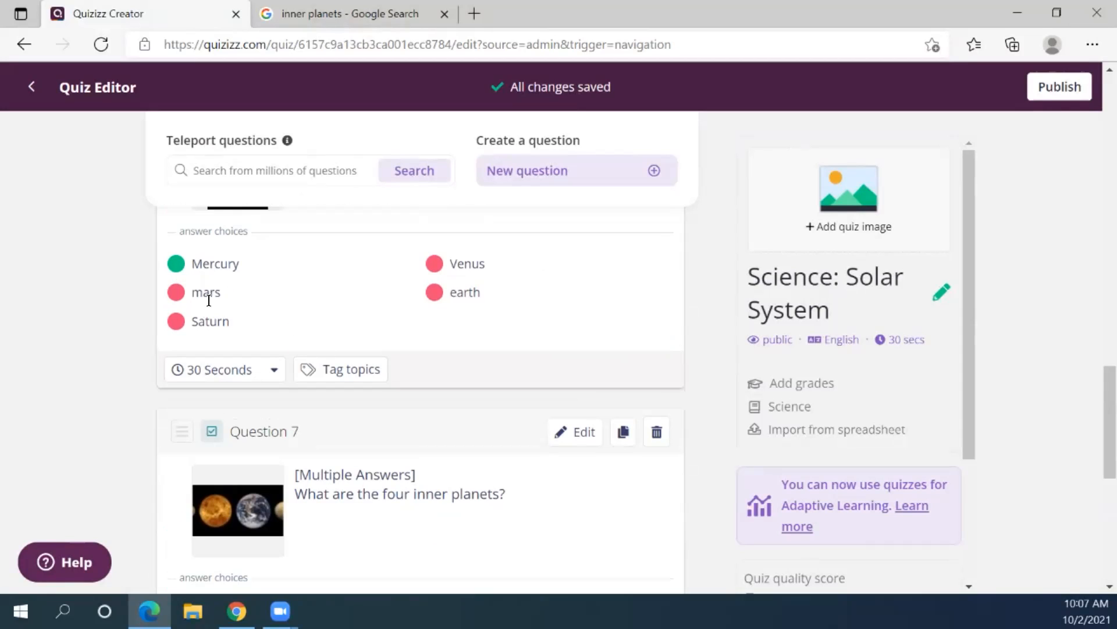
scroll(349, 332, "down", 5)
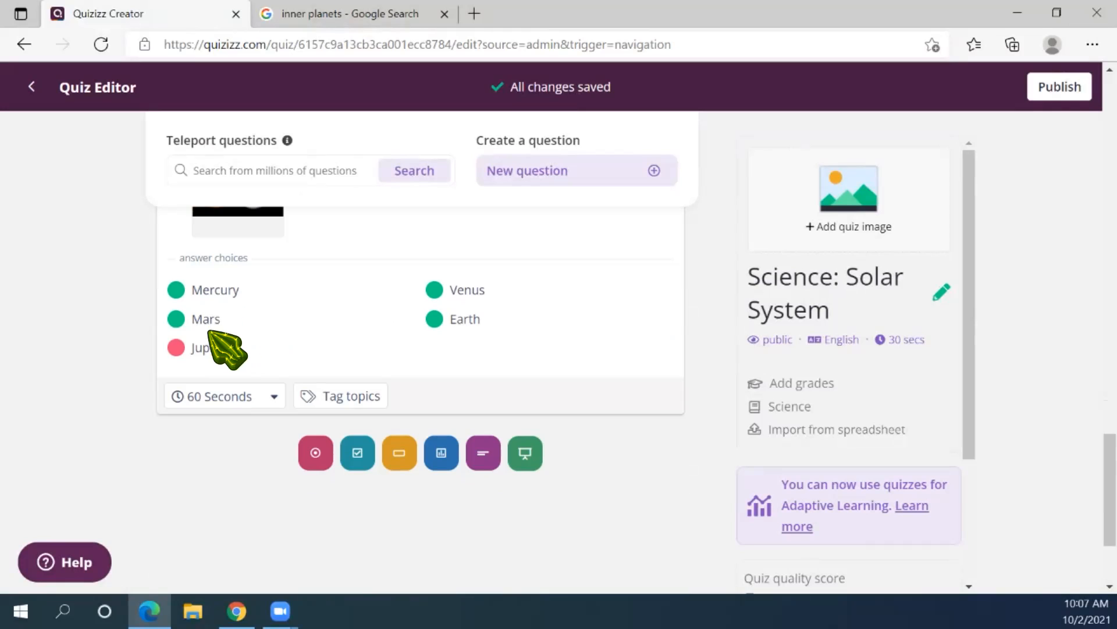
scroll(62, 379, "up", 4)
scroll(56, 368, "down", 2)
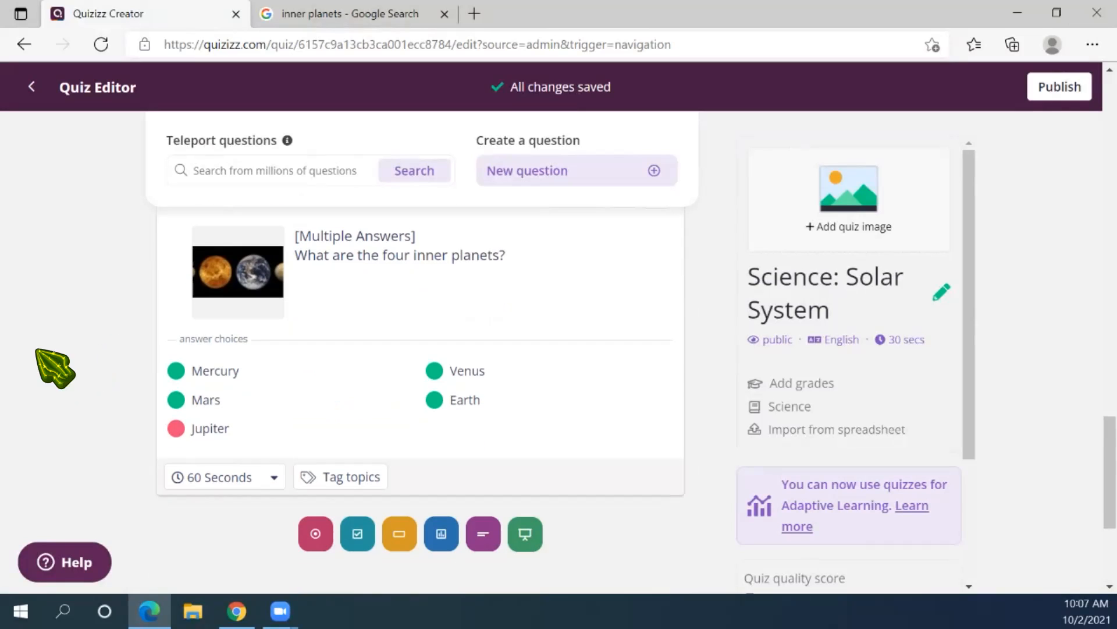
left_click(400, 535)
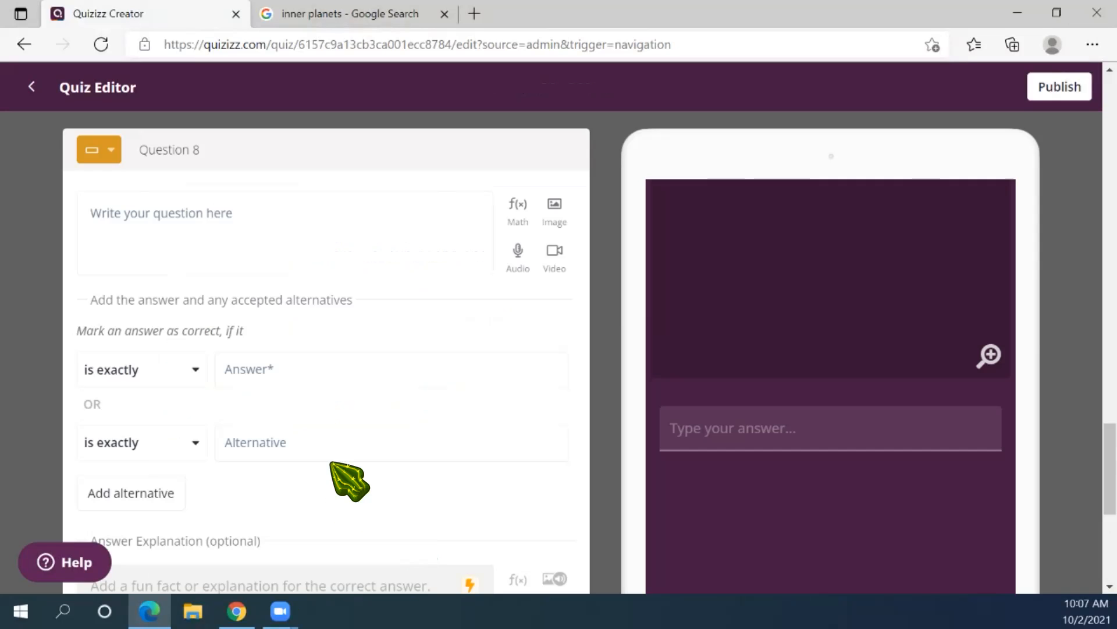
Enter "What is the largest planet of the Solar System?" as the text of question 8
left_click(215, 209)
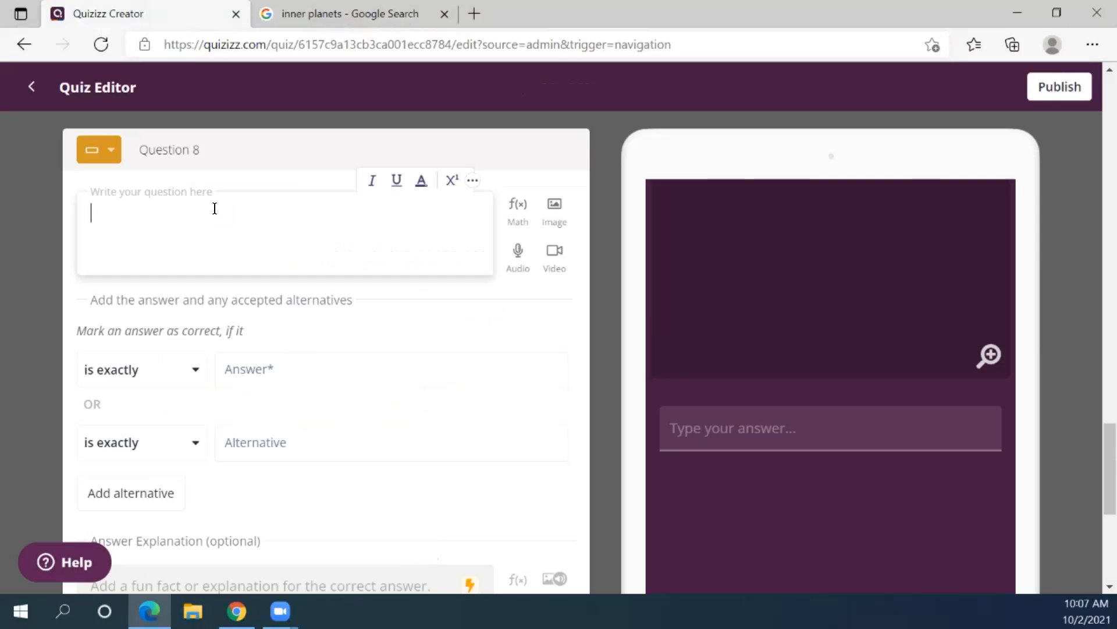
type("What is")
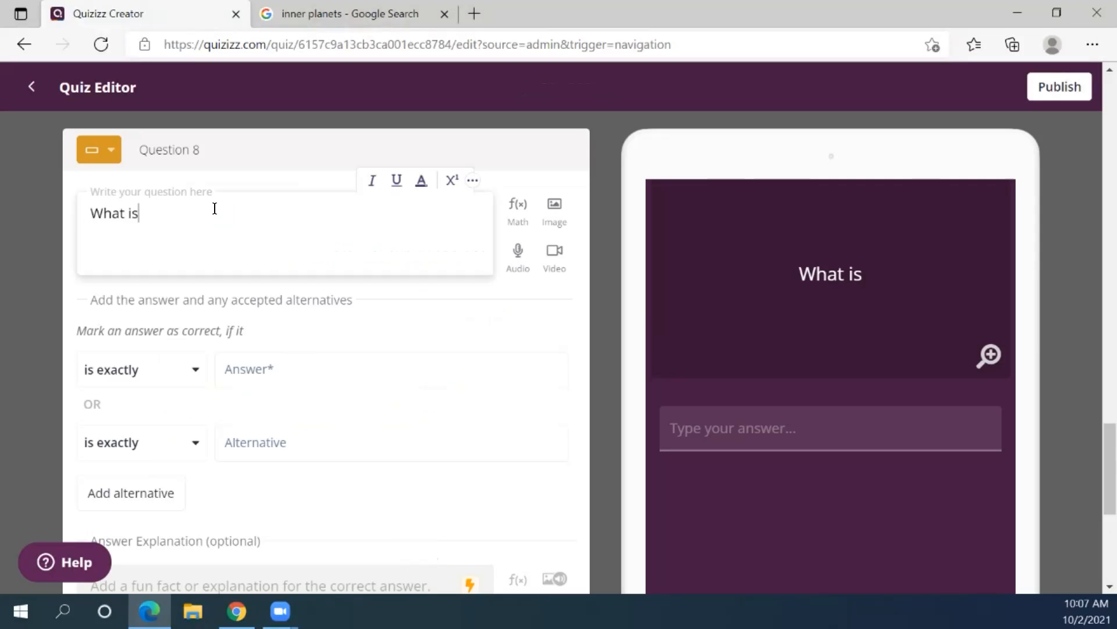
type(" the")
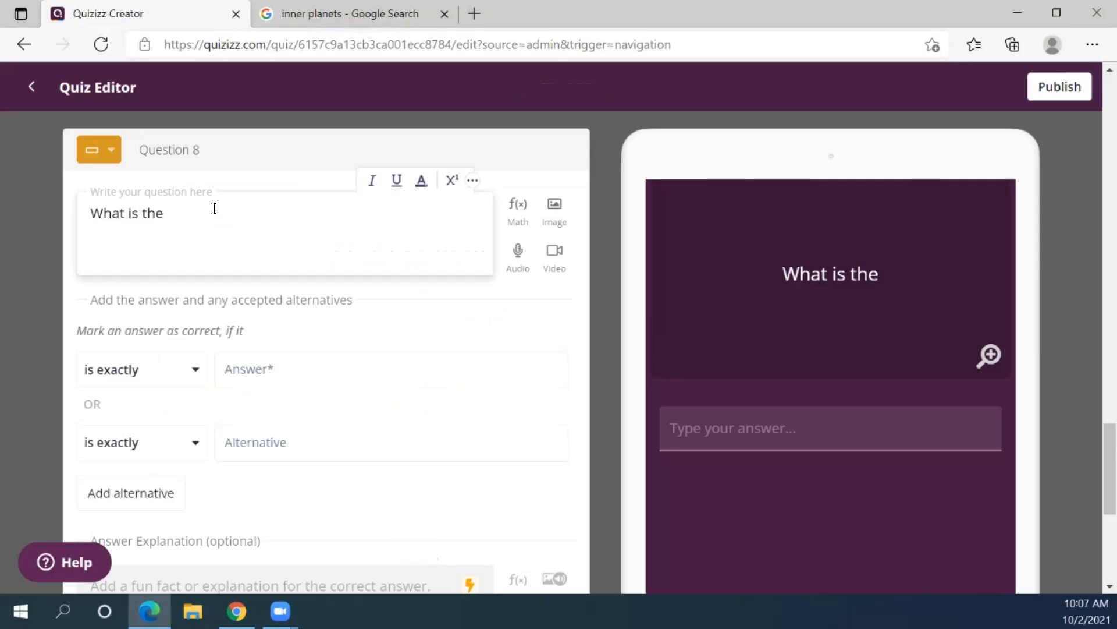
type(" b")
key("BackSpace")
type("l")
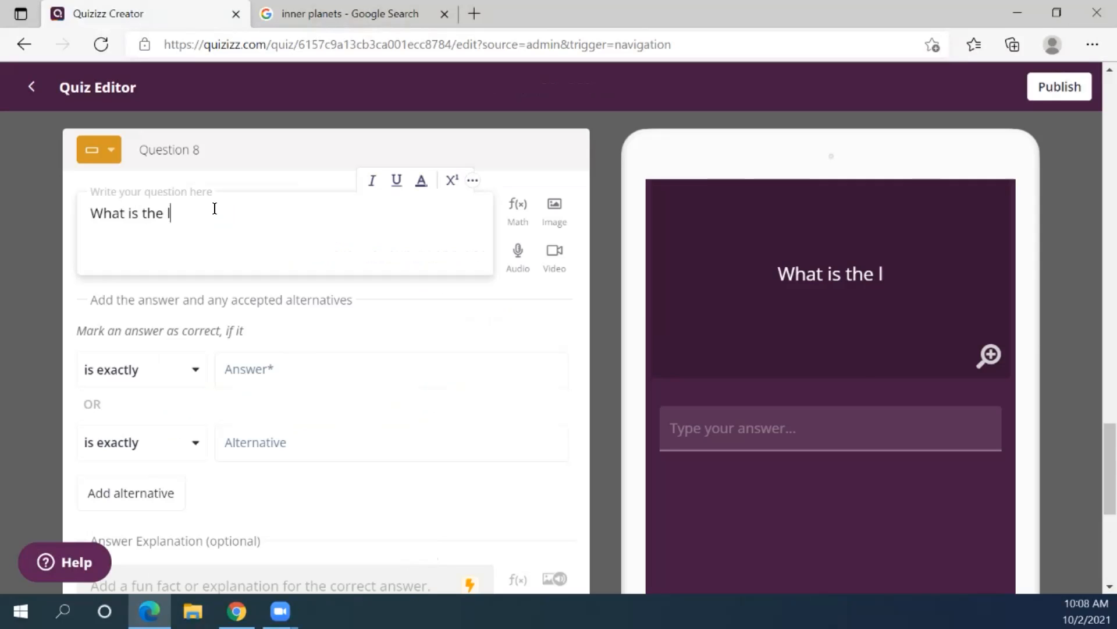
type("argest planet of the")
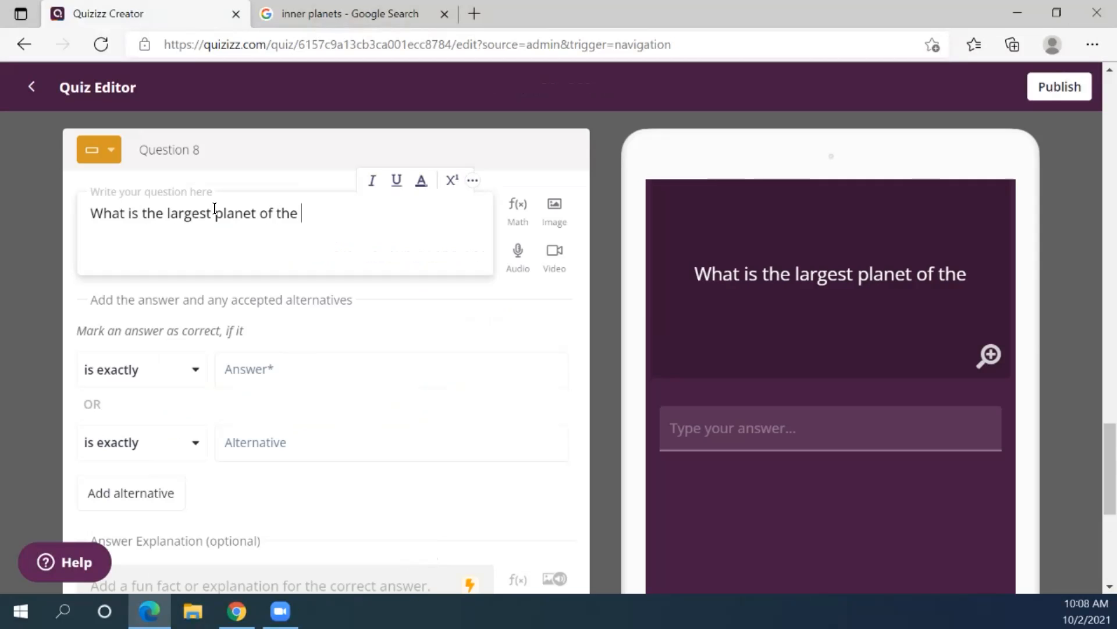
type(" Solar System?")
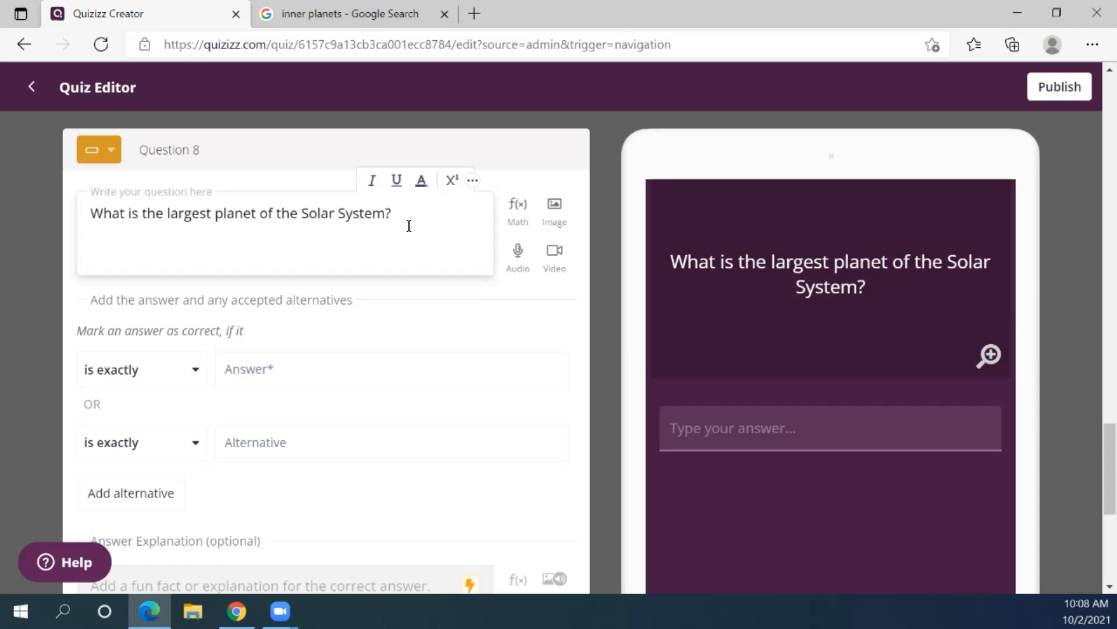
left_click(325, 341)
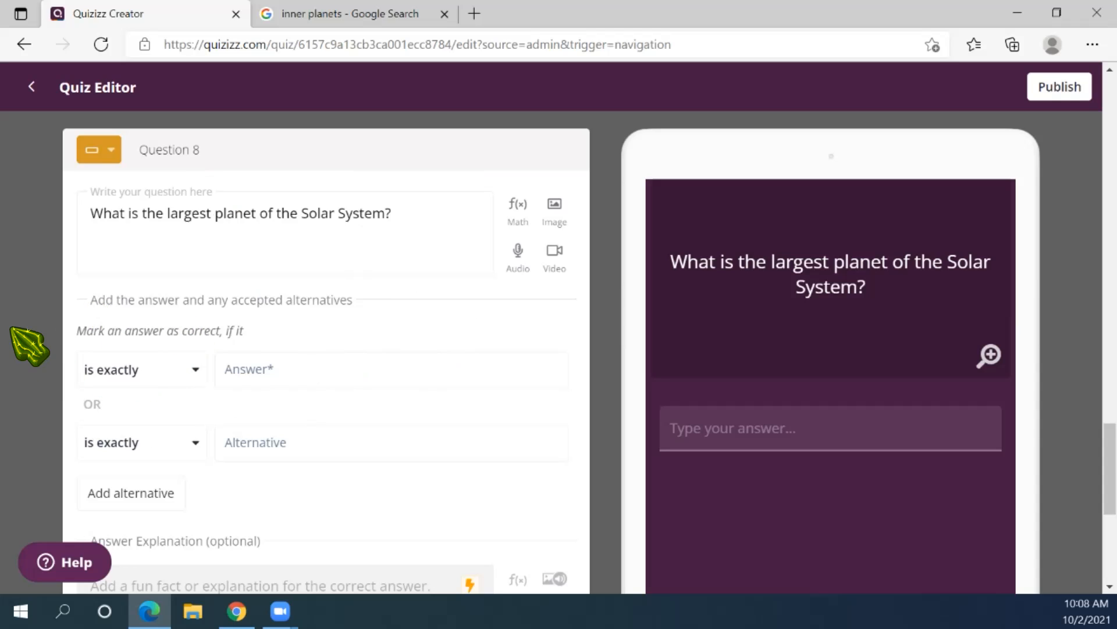
Set question 8's exact-match answer to "Jupiter" and its first accepted alternative to "jupiter"
left_click(189, 369)
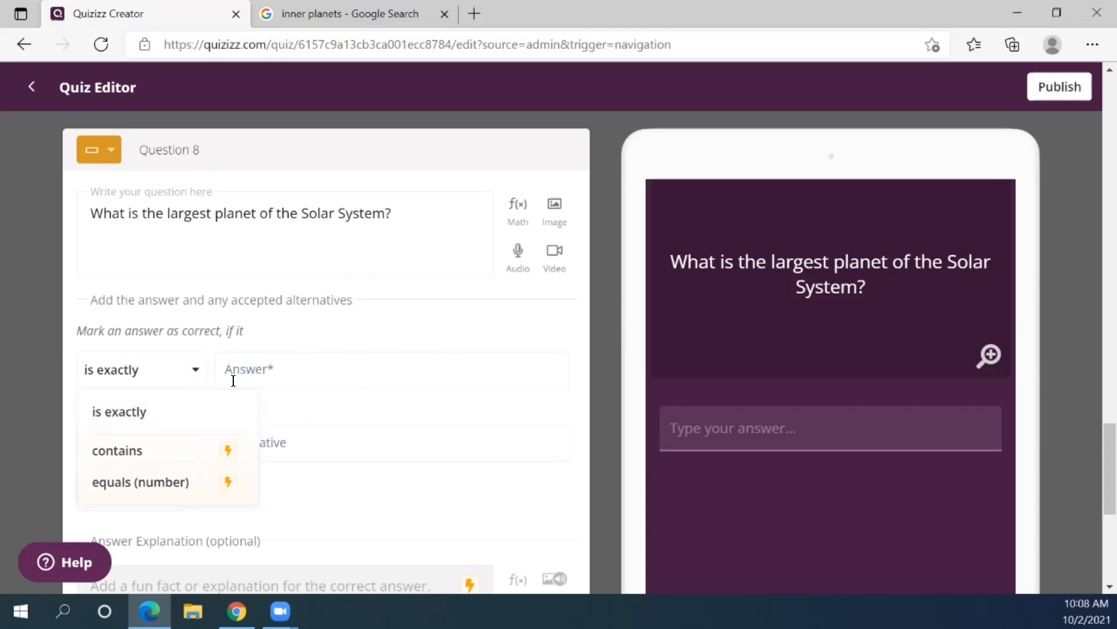
left_click(252, 374)
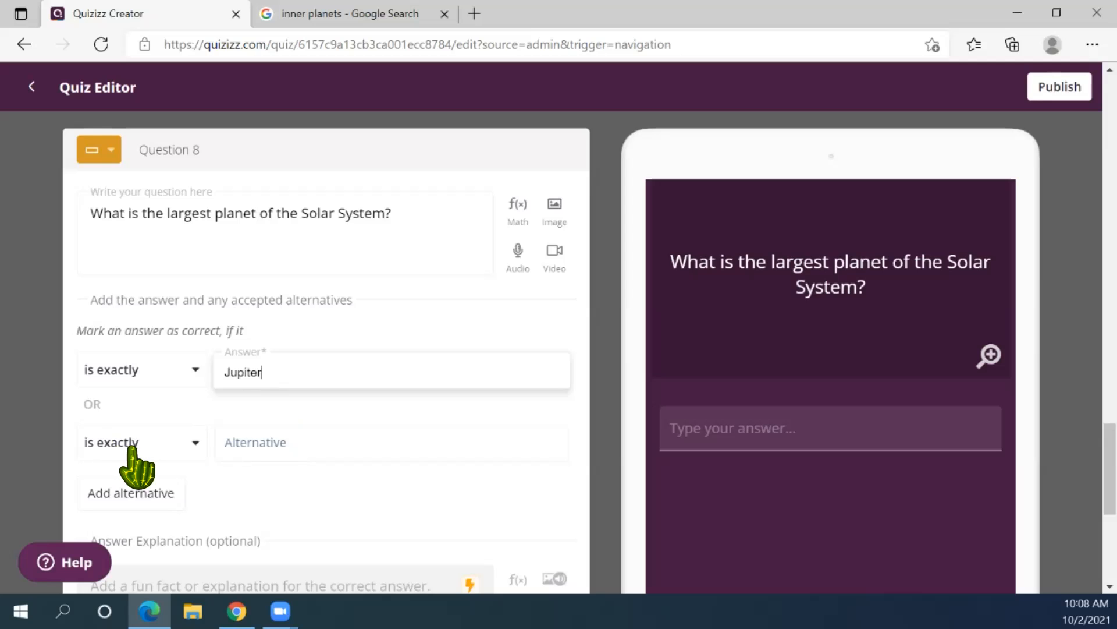
left_click(274, 441)
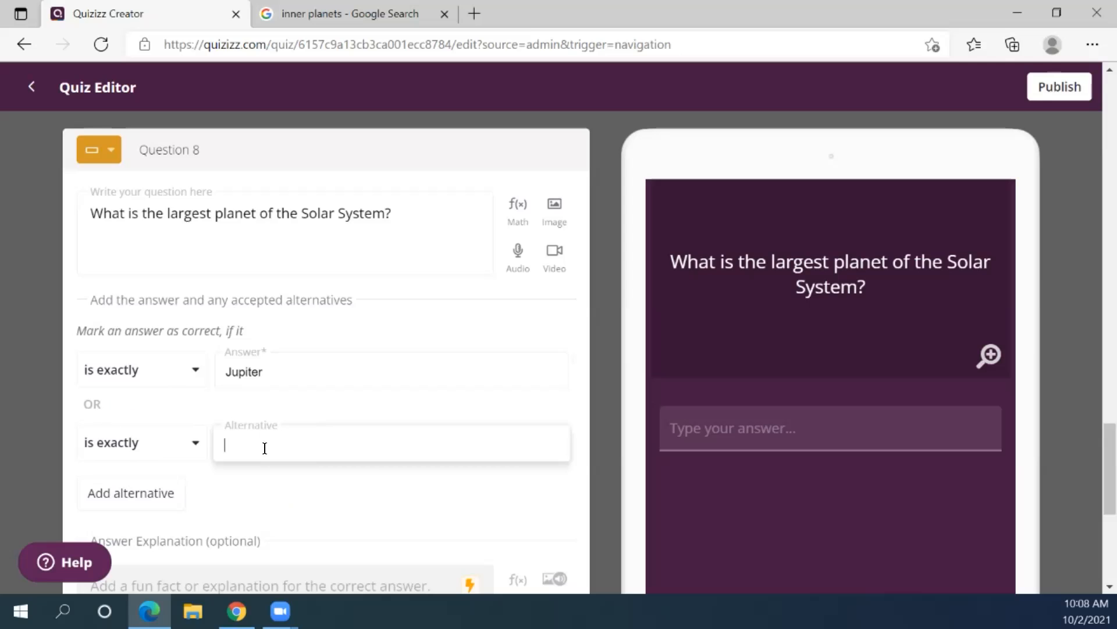
type("jupiter")
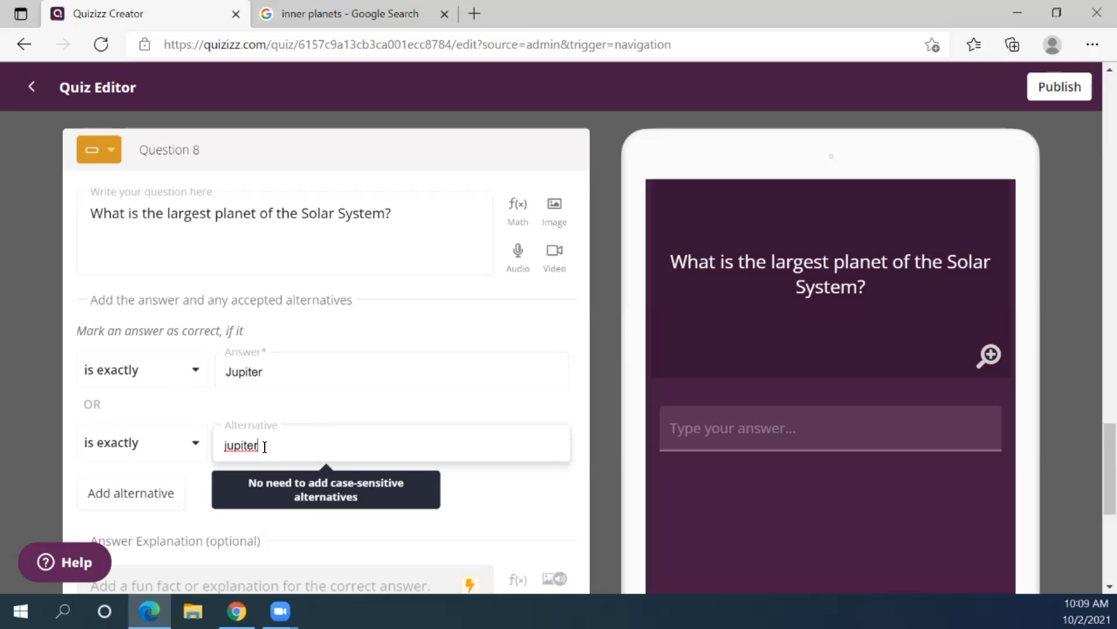
left_click(182, 400)
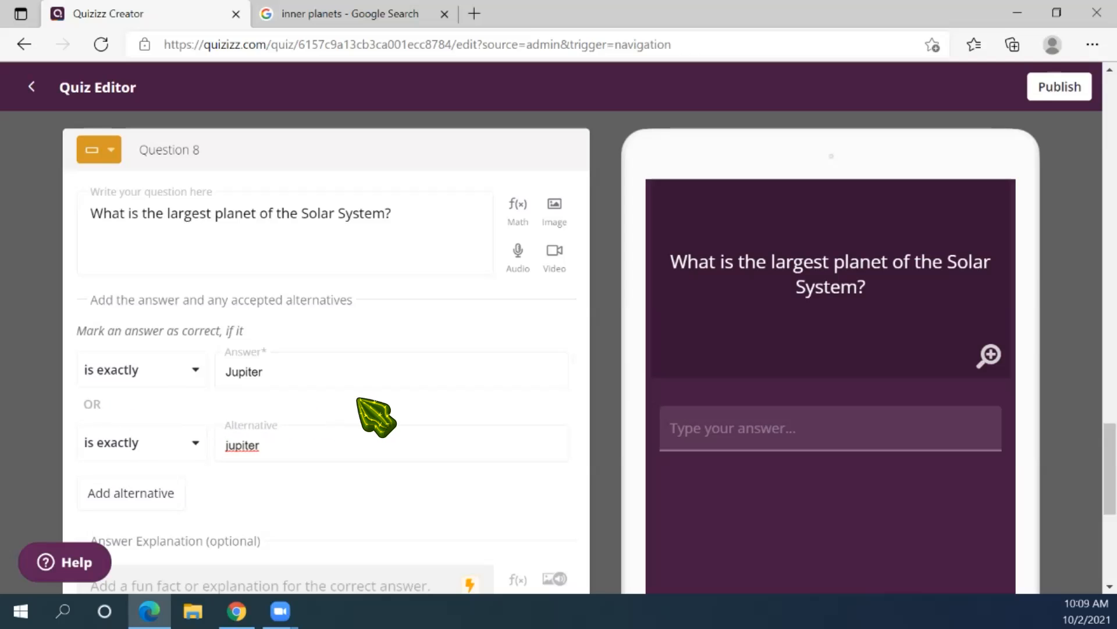
Add two more accepted alternatives to question 8, the misspellings "joopeeter" and "Jupeter"
scroll(245, 378, "down", 1)
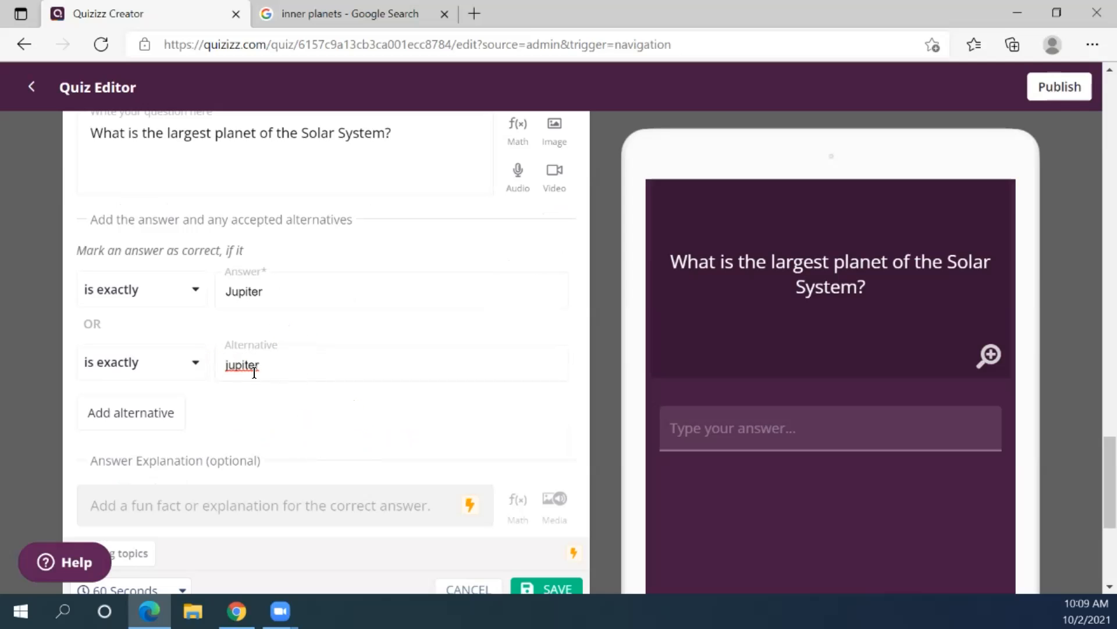
scroll(314, 401, "down", 2)
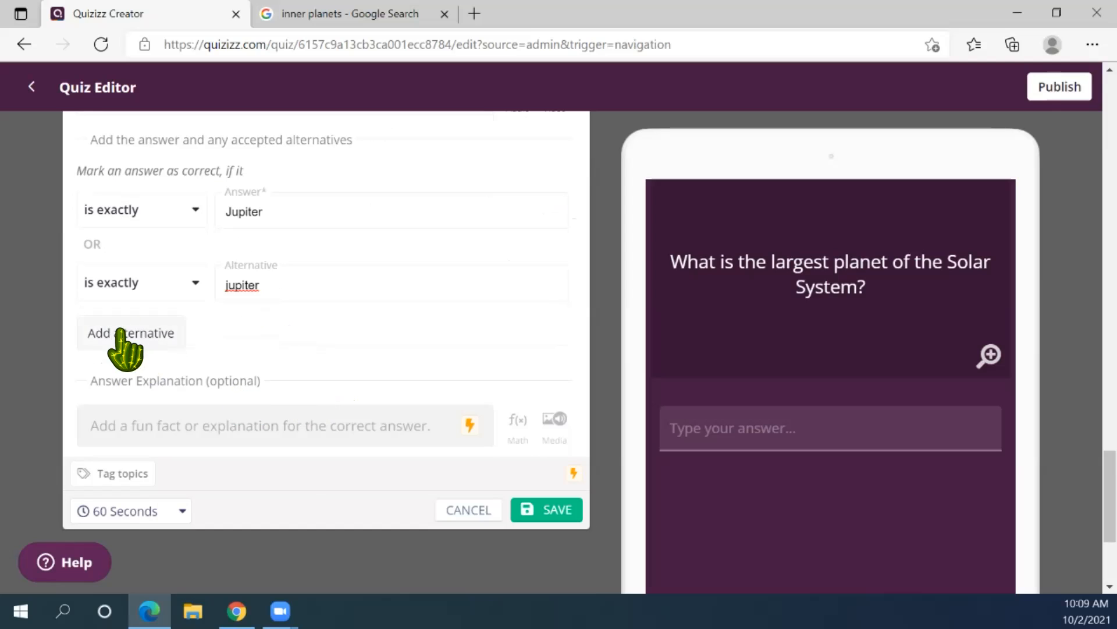
left_click(122, 335)
left_click(279, 354)
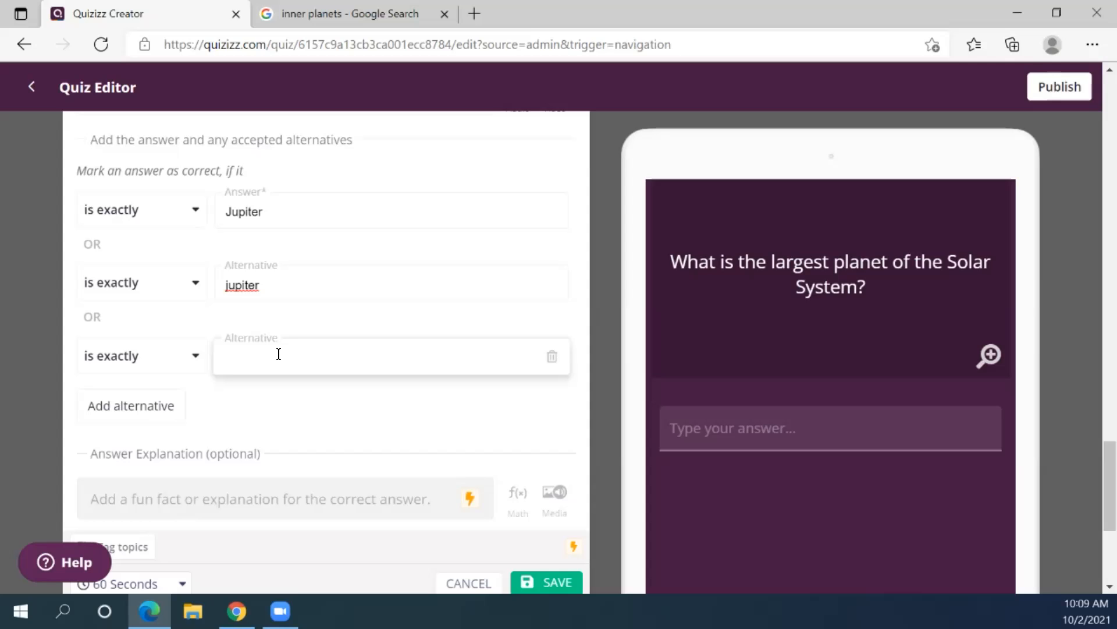
type("joopeeter")
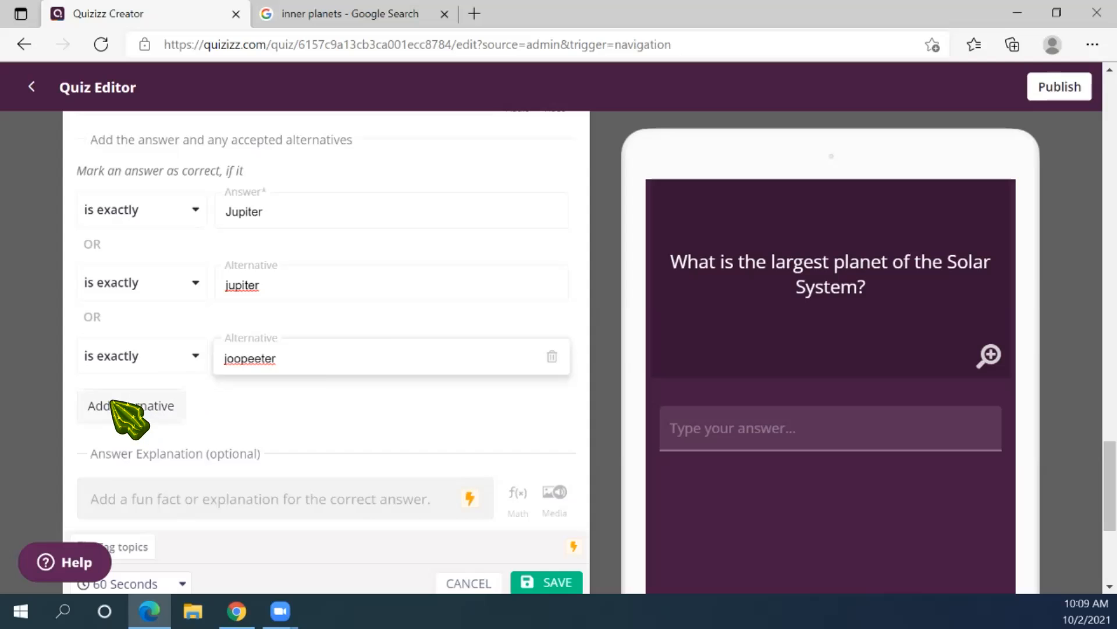
left_click(125, 406)
left_click(235, 434)
type("Jupete")
Add another accepted alternative, "Joepeter", to question 8
left_click(140, 479)
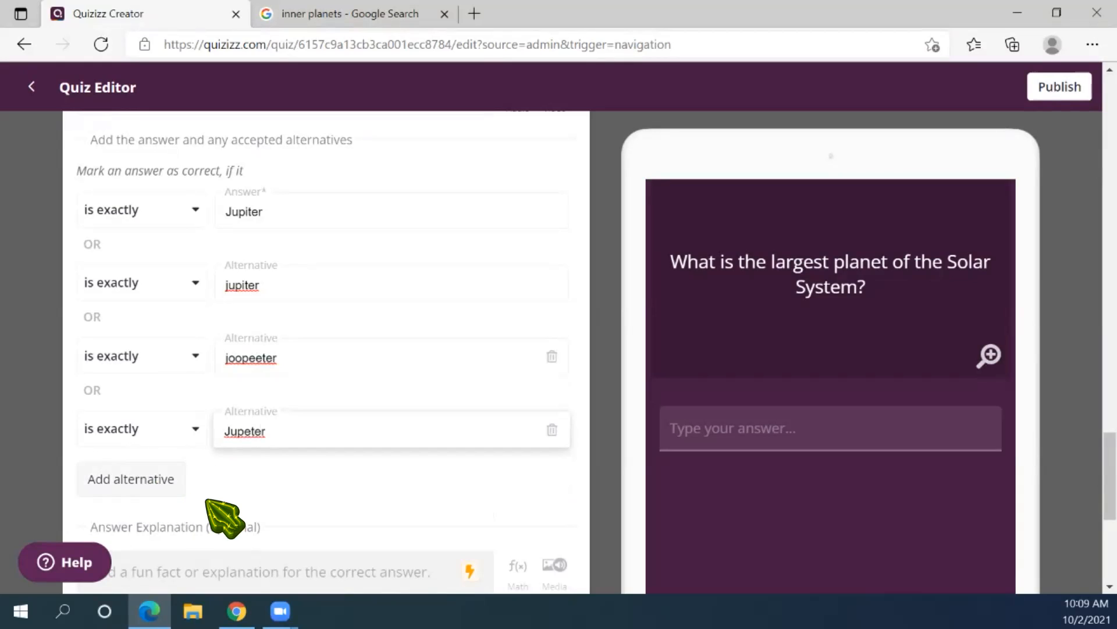
type("J")
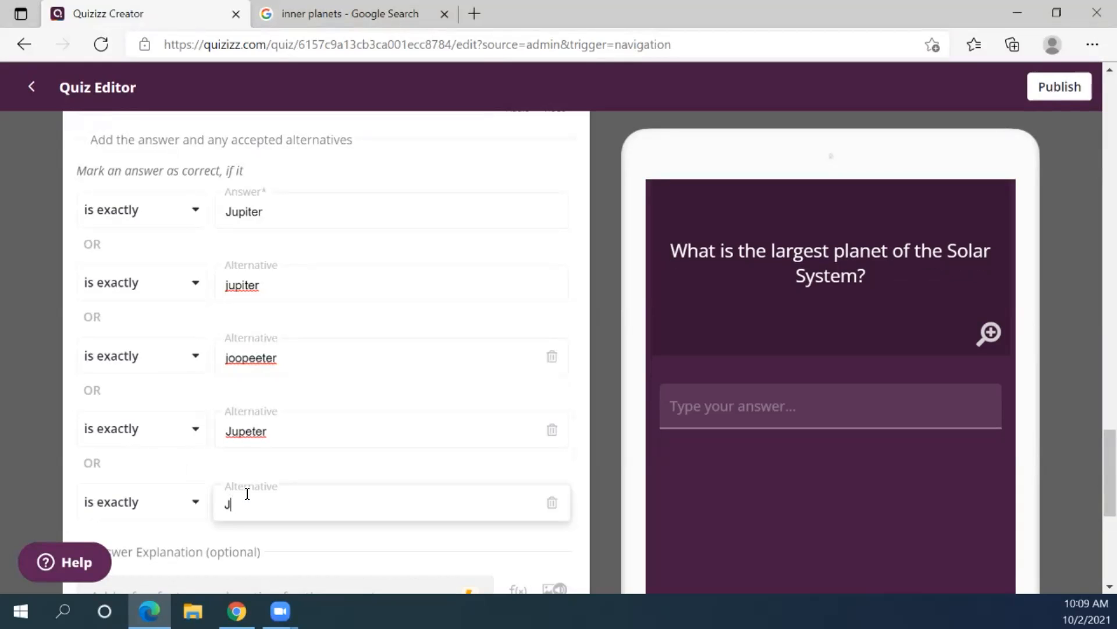
type("hooepet")
type("ert")
type("er")
Check the answer and all accepted alternatives of question 8, and save the question
scroll(218, 461, "down", 2)
scroll(224, 452, "up", 1)
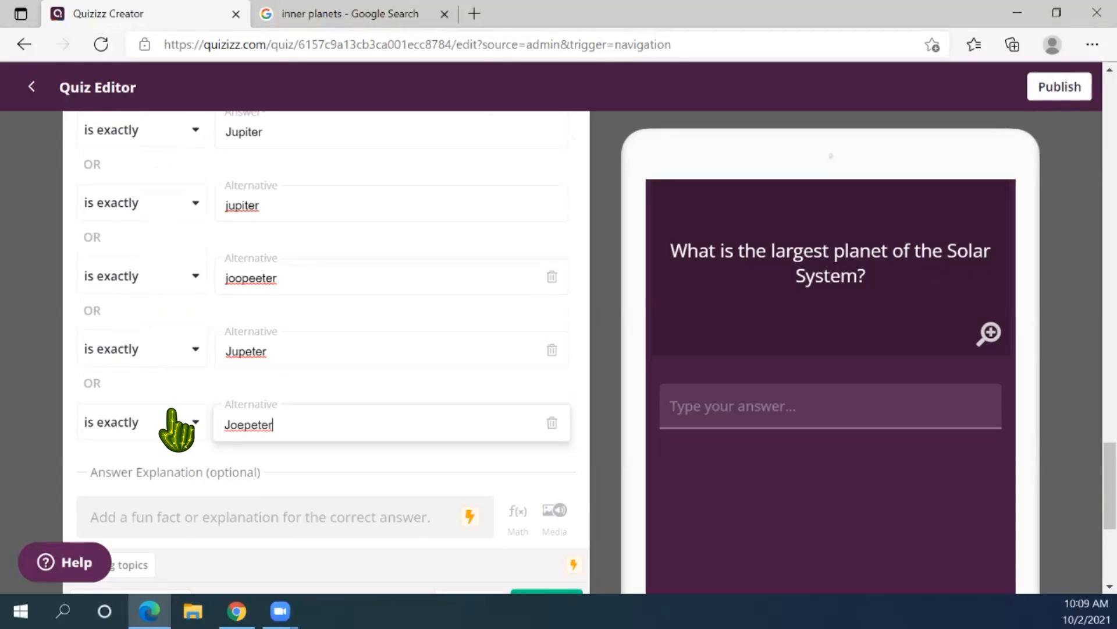
scroll(171, 422, "up", 2)
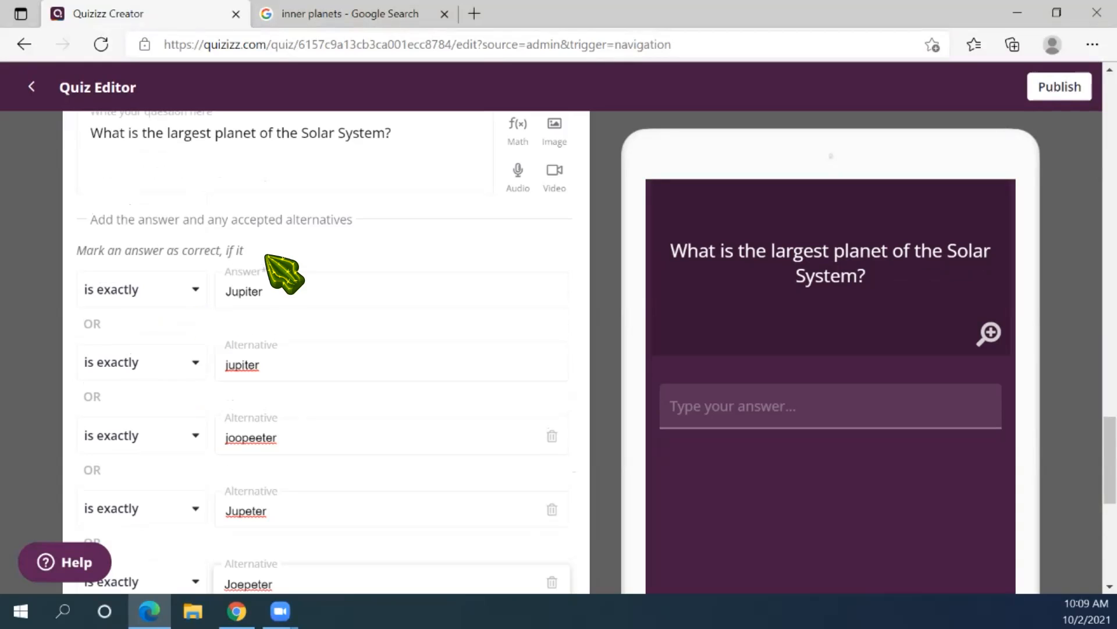
scroll(295, 270, "down", 2)
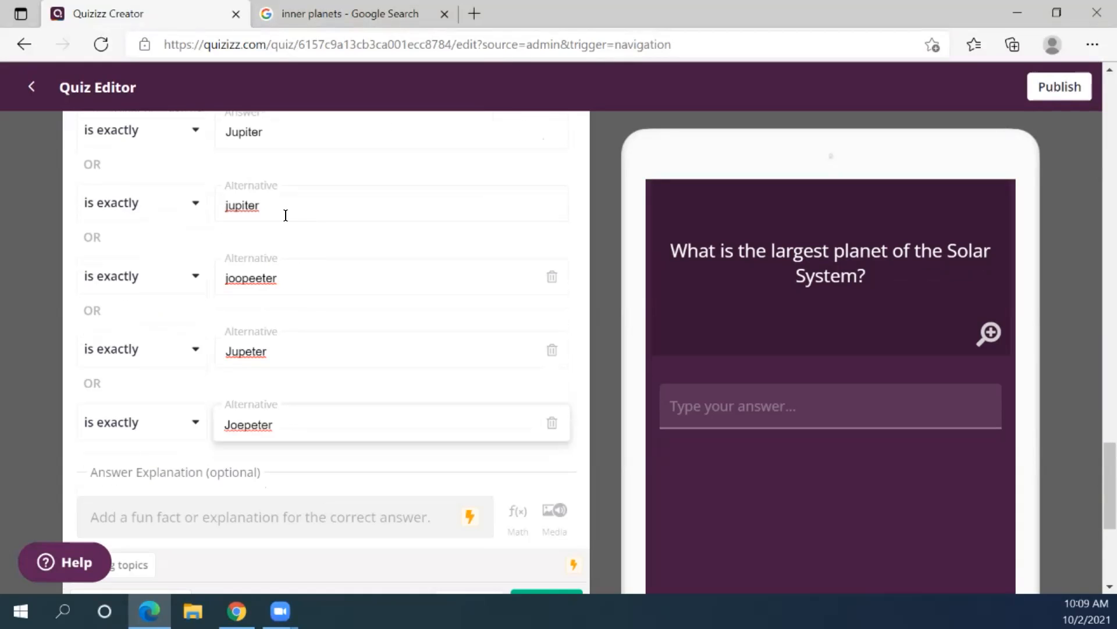
scroll(301, 214, "up", 2)
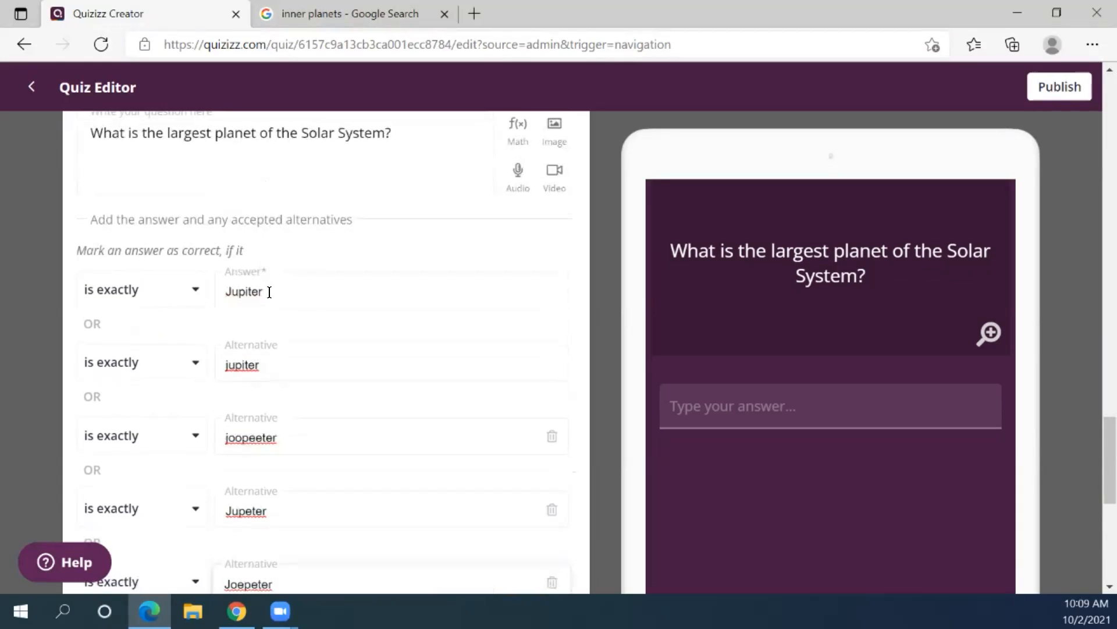
scroll(274, 314, "down", 3)
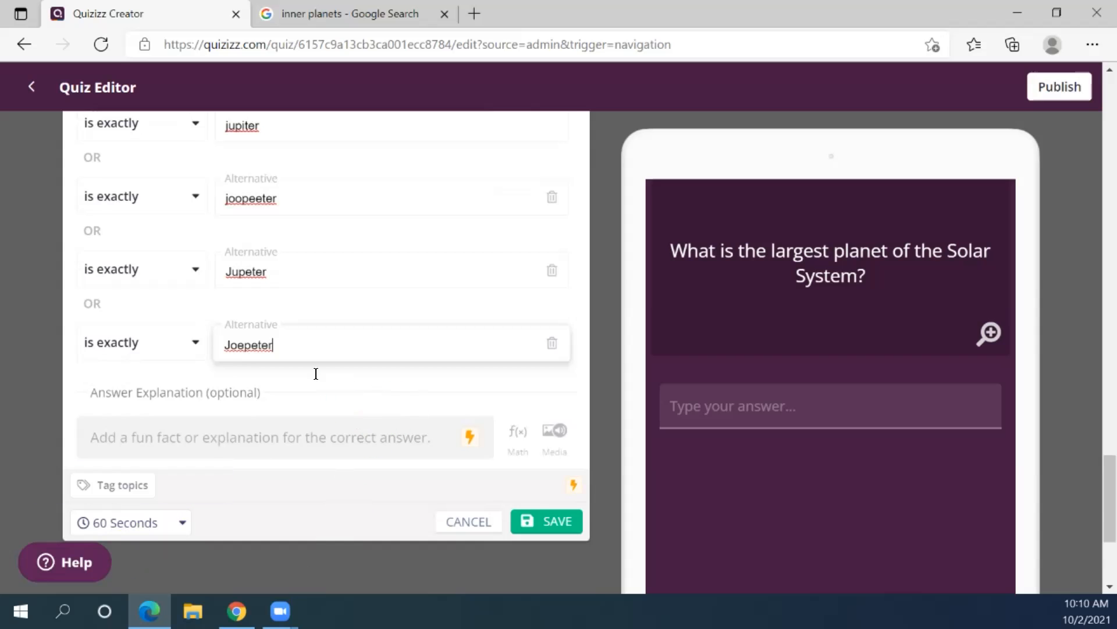
scroll(316, 373, "up", 2)
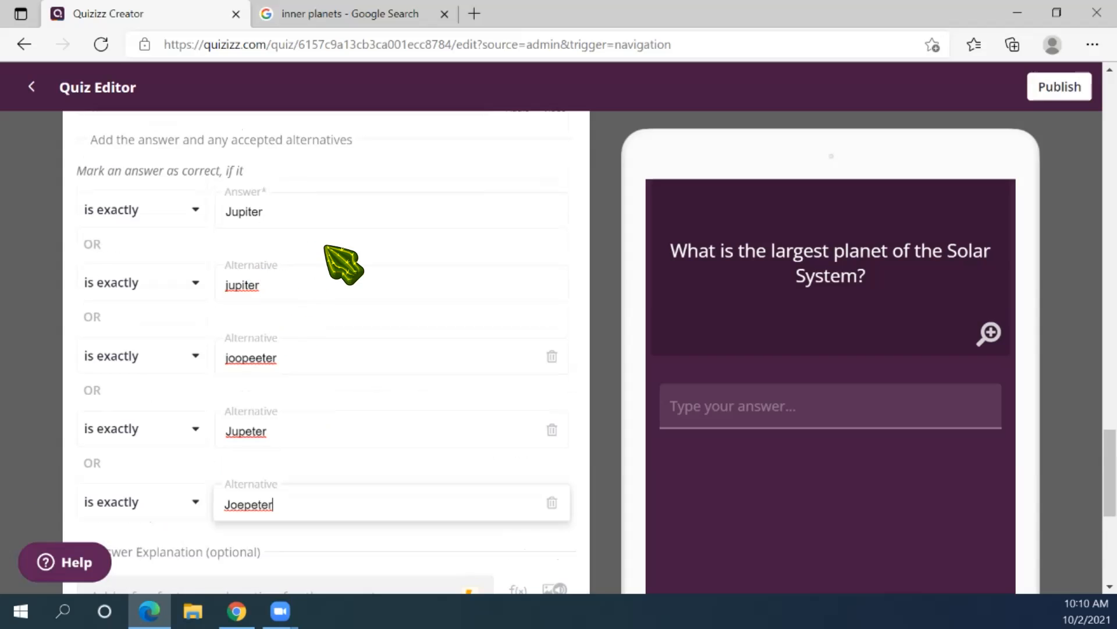
scroll(512, 431, "down", 3)
left_click(538, 445)
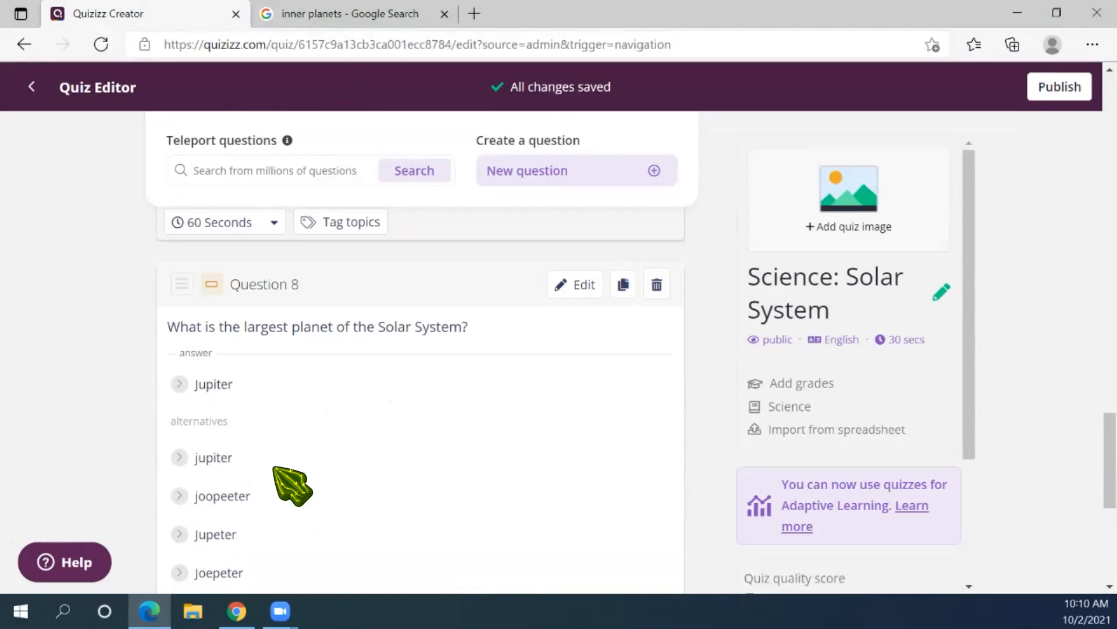
Add a poll below question 8 and enter "Who likes the Solar System?" as its question text
scroll(277, 407, "down", 3)
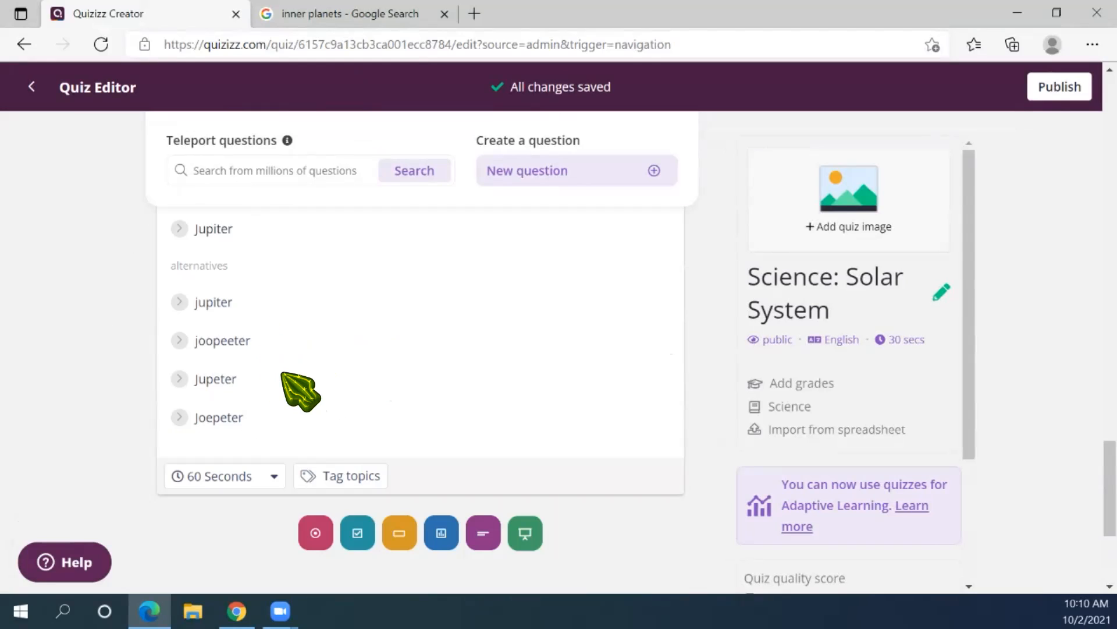
left_click(447, 531)
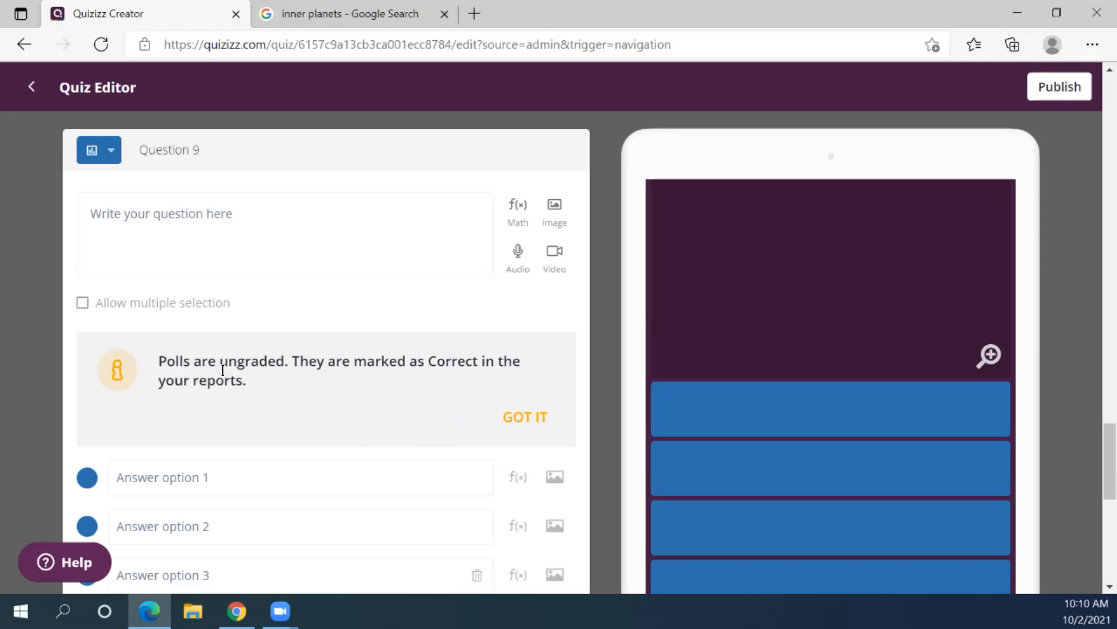
left_click(239, 224)
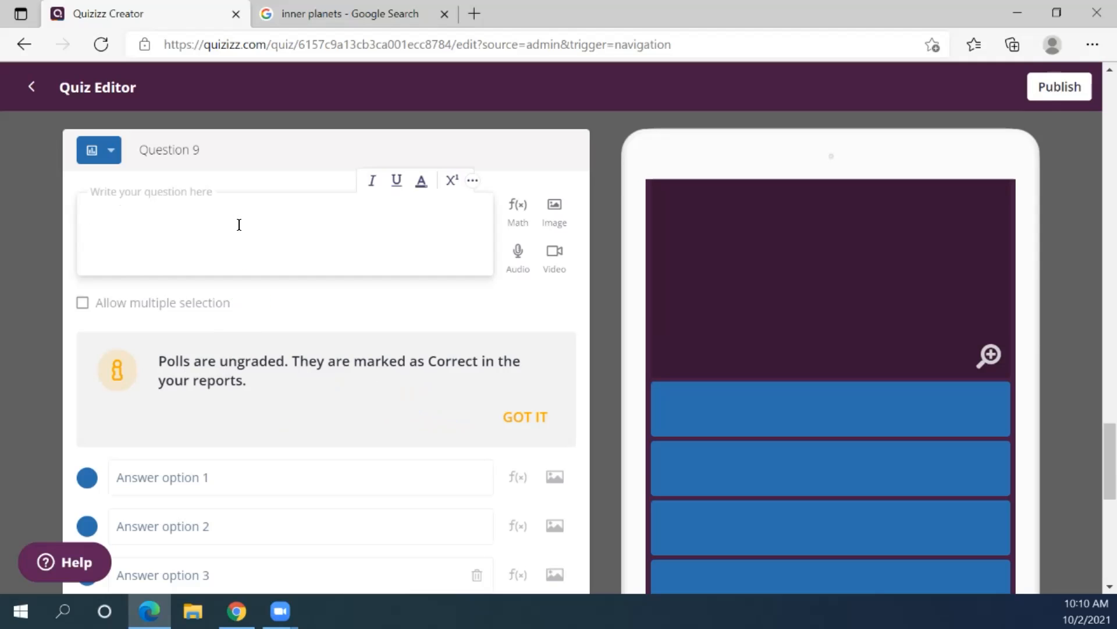
type("Who likes the Solar System?")
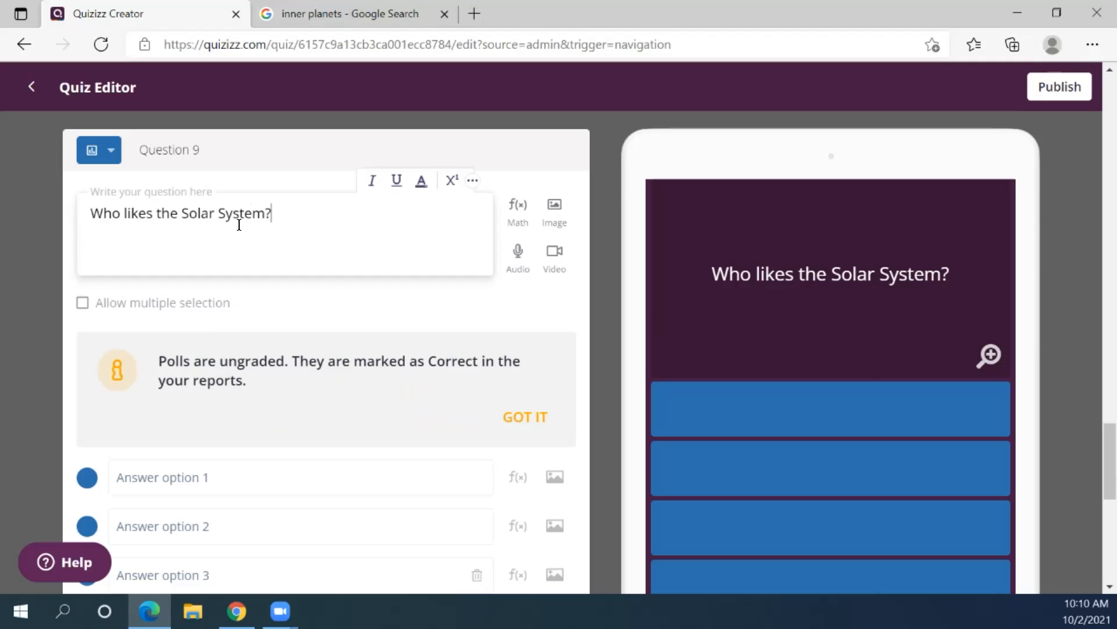
Reword the poll question to "Do you like the Solar System?"
left_click(123, 213)
key("BackSpace")
key("BackSpace")
key("BackSpace")
key("BackSpace")
type("Do you")
key("Right")
key("Right")
key("Delete")
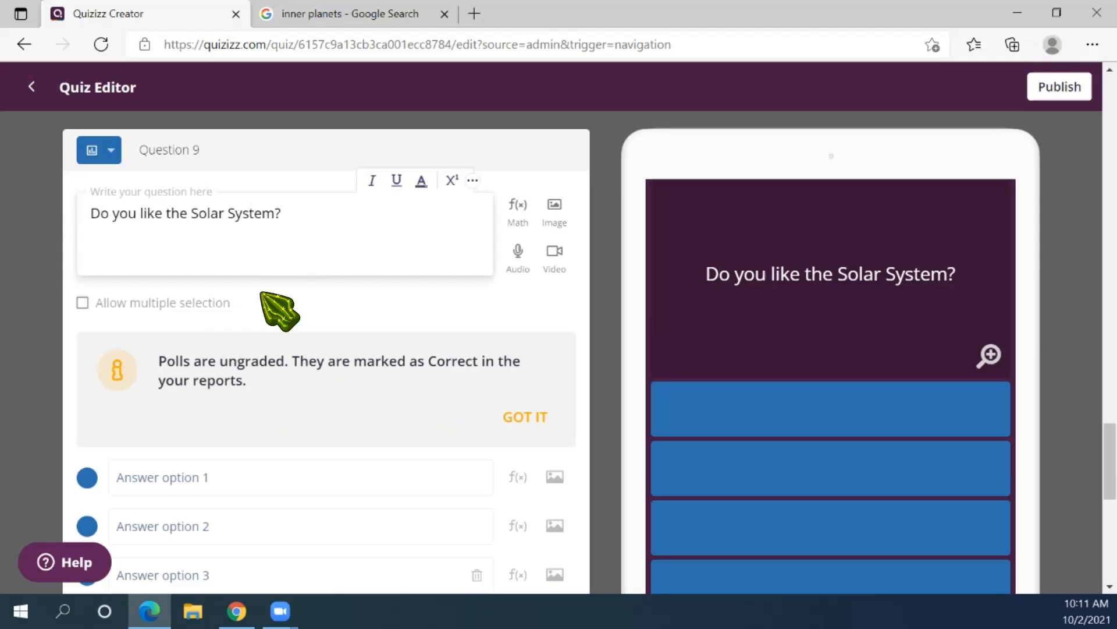
Fill in the poll's first two answer options with "Yes" and "No"
left_click(185, 479)
type("Yes")
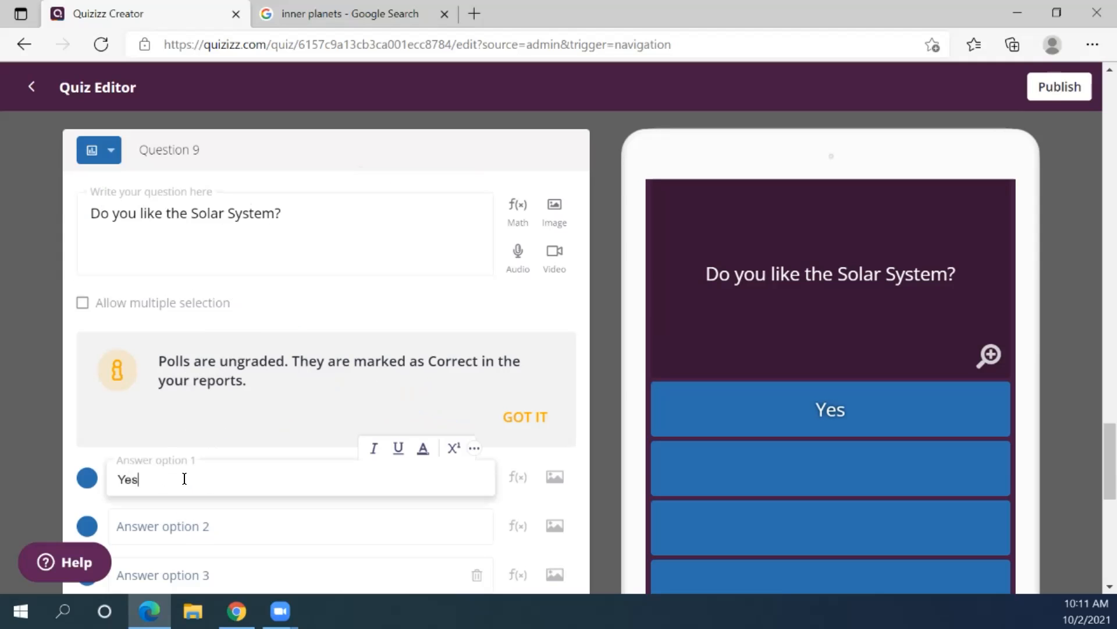
left_click(186, 526)
type("No")
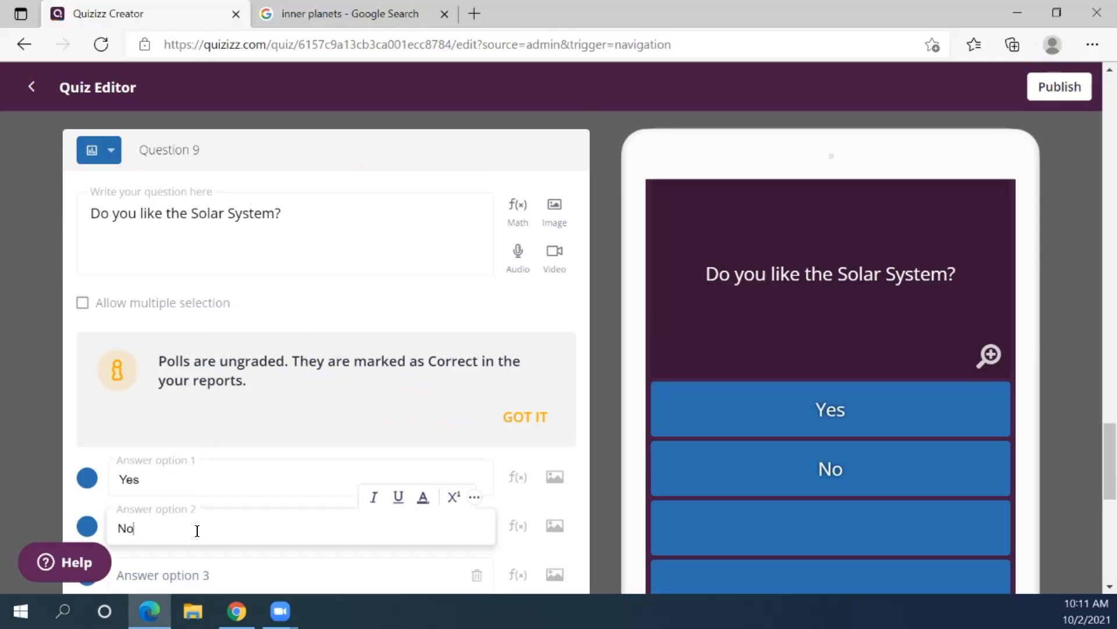
Delete the empty third answer option of the poll
scroll(192, 533, "down", 3)
left_click(43, 398)
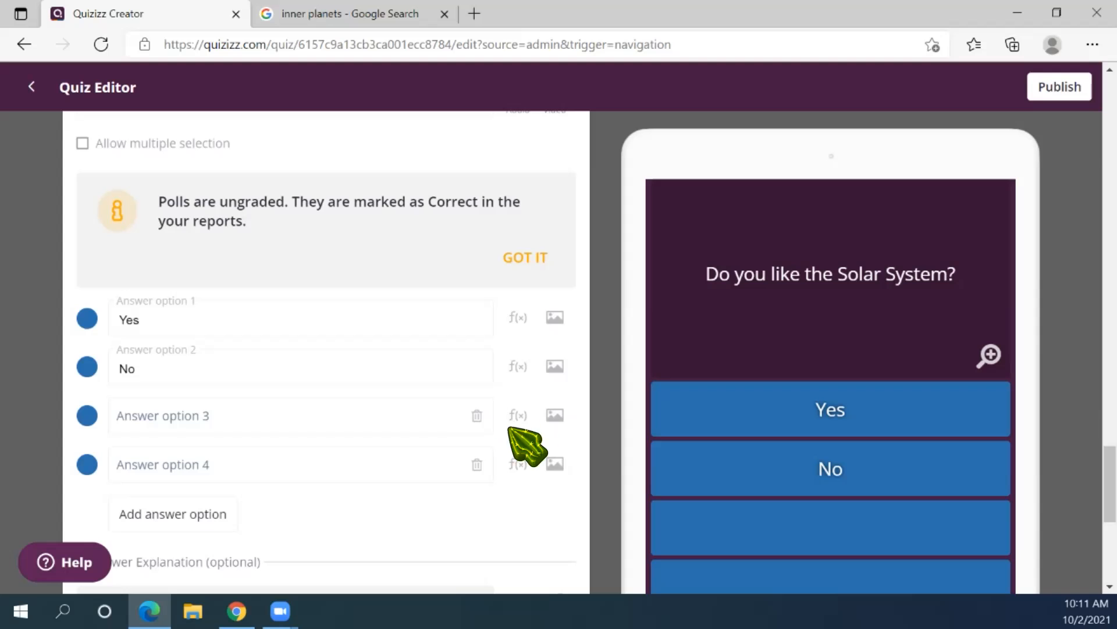
left_click(477, 415)
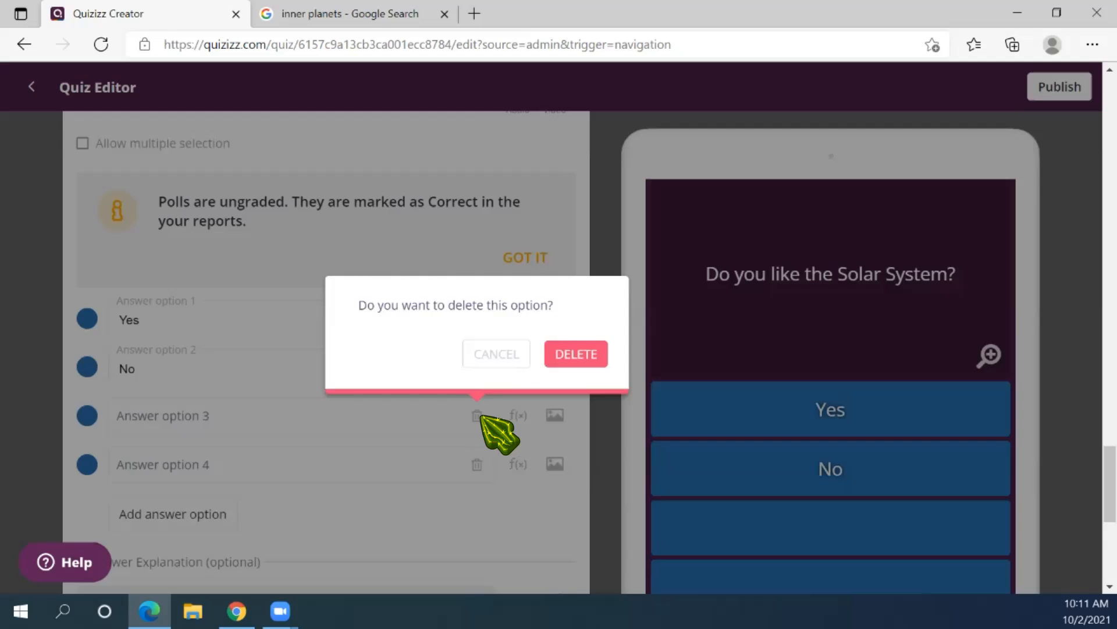
left_click(582, 351)
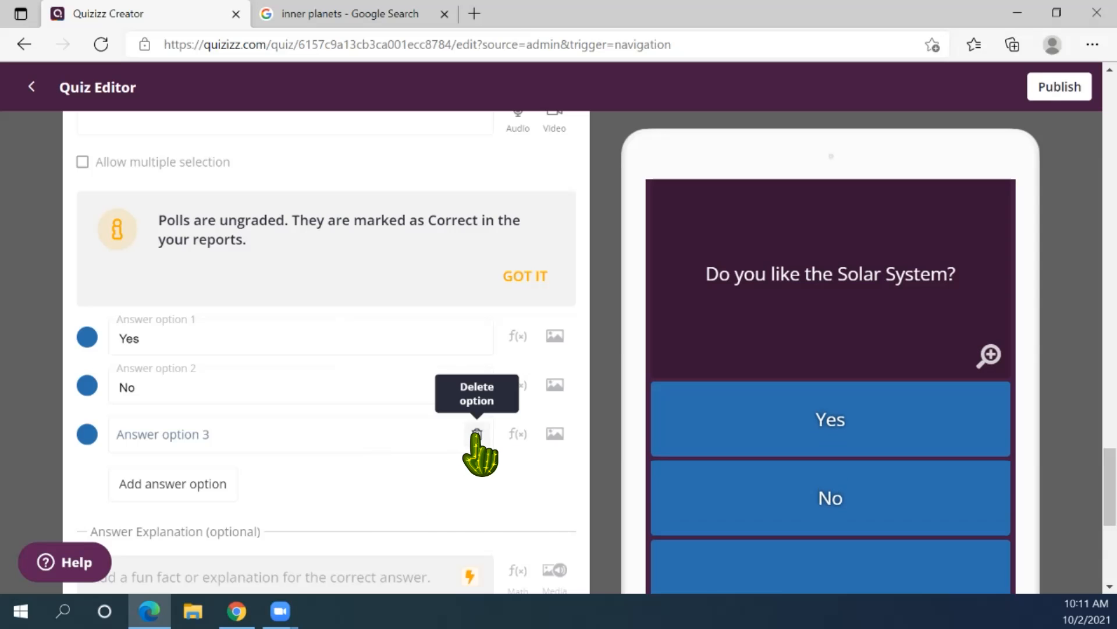
Remove the poll's unused third answer option and save the poll question, dismissing the notice about ungraded polls
left_click(476, 434)
left_click(579, 371)
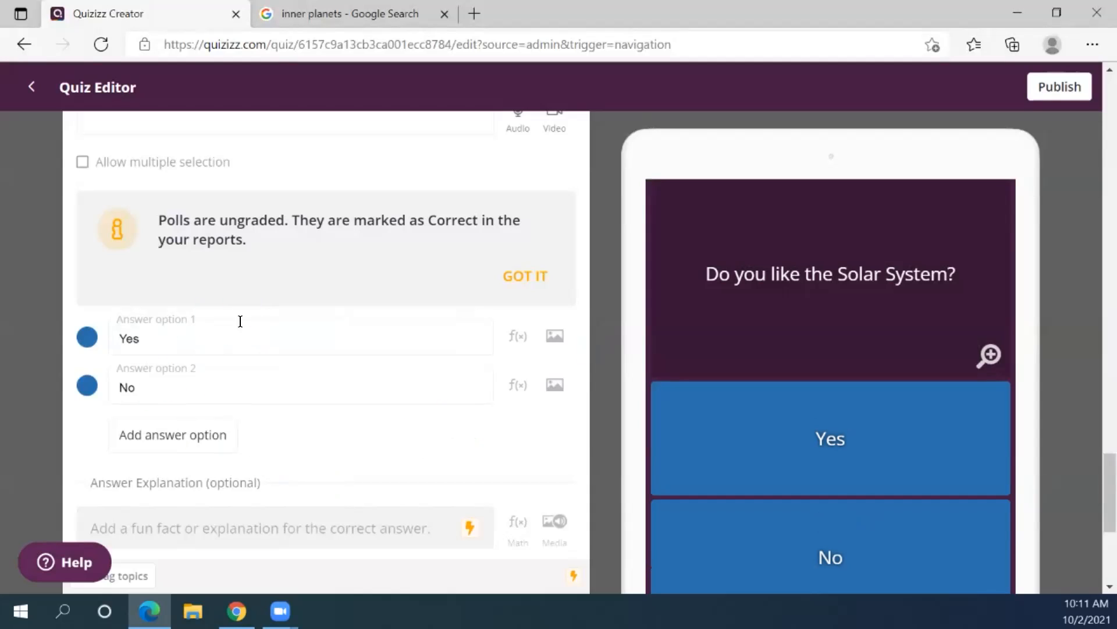
scroll(515, 471, "up", 3)
left_click(526, 433)
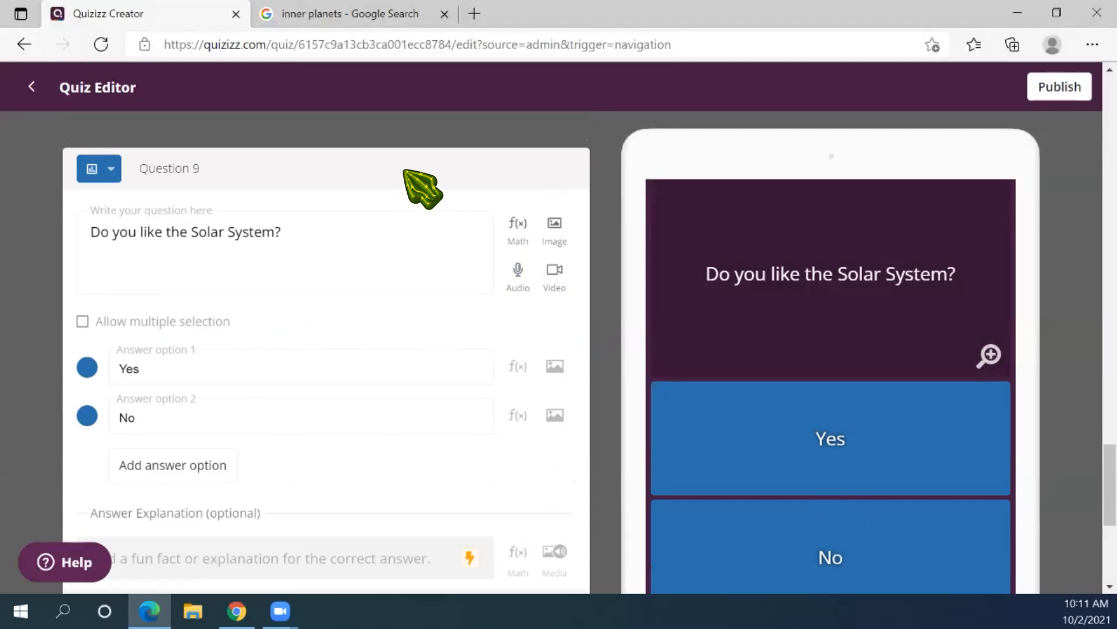
scroll(429, 357, "down", 2)
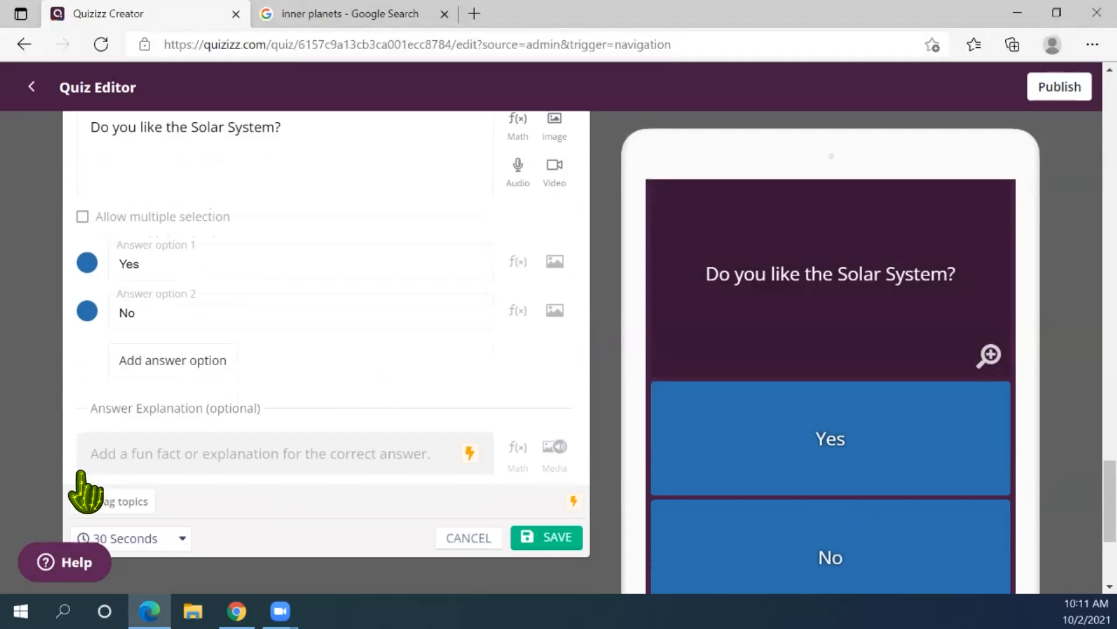
left_click(556, 481)
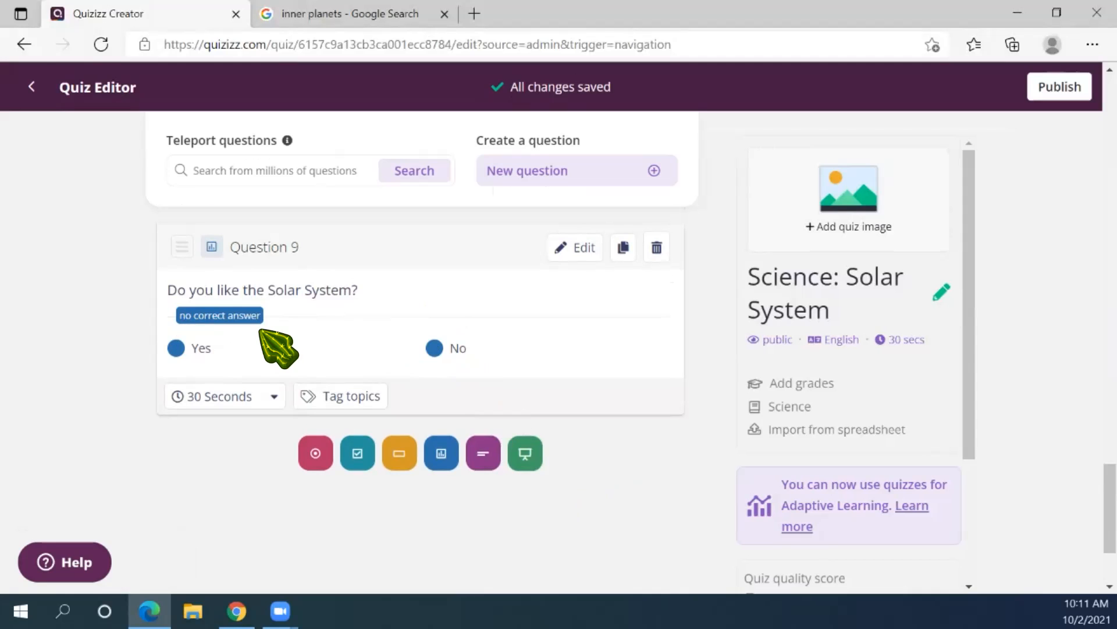
Add an open-ended question with blank question text below question 9 and dismiss the notice about ungraded answers
left_click(482, 457)
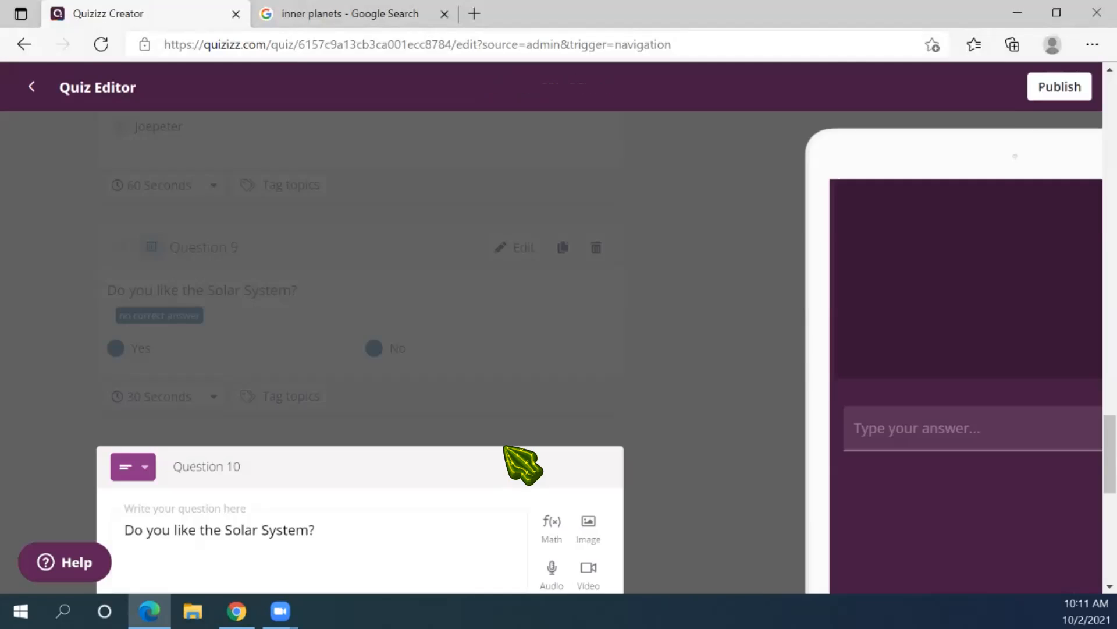
left_click(212, 228)
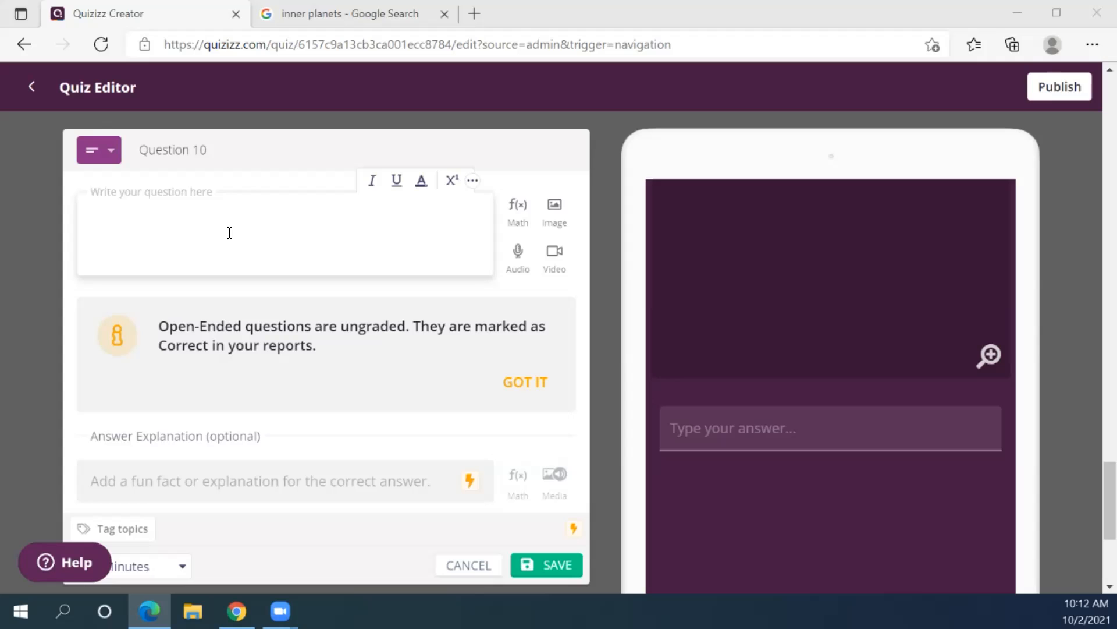
left_click(527, 381)
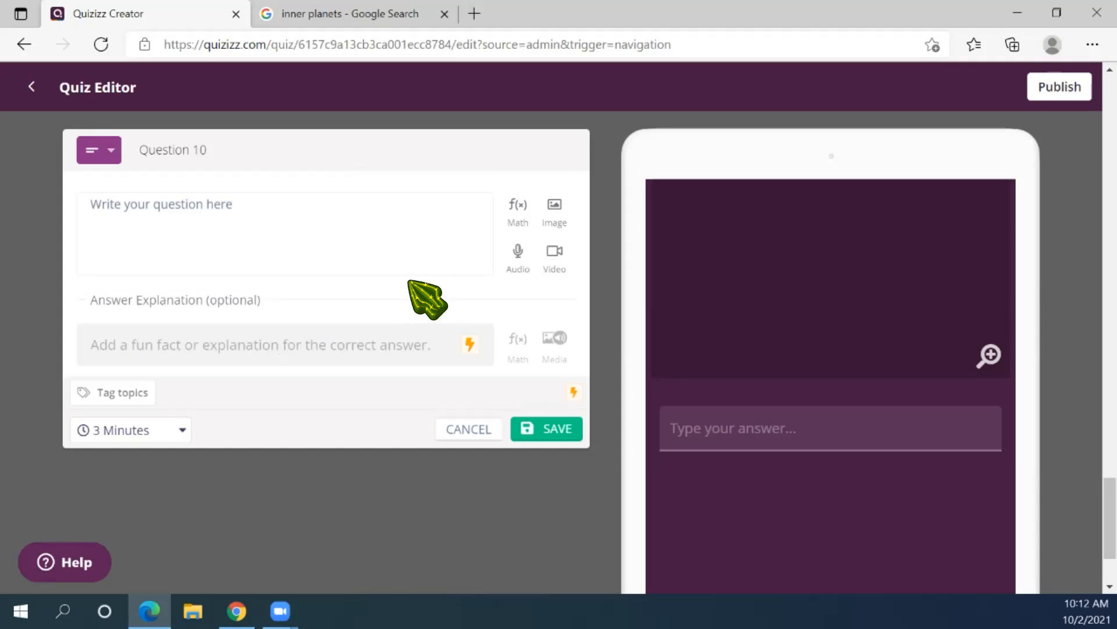
left_click(280, 224)
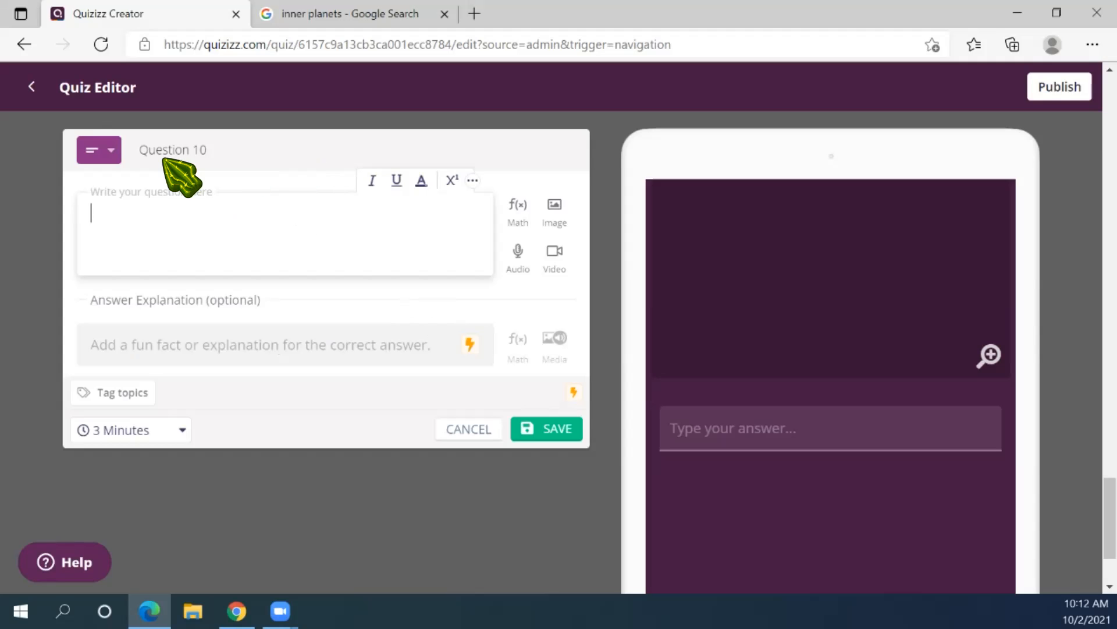
left_click(111, 153)
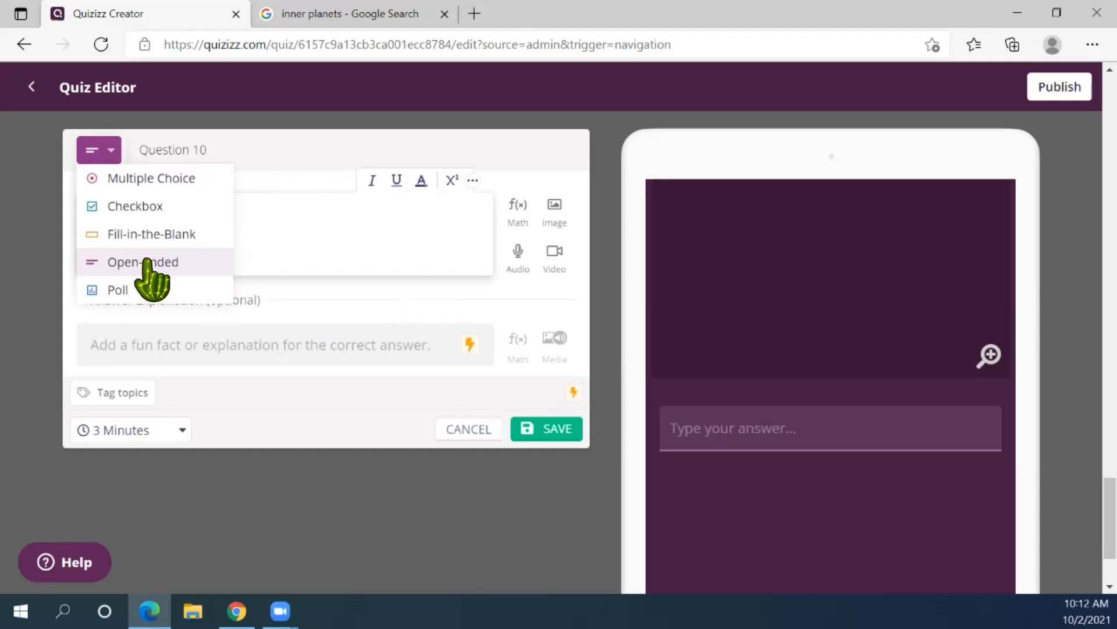
Enter "Why do you think the Earth is the only planet with living things?" as the open-ended question's text
left_click(282, 247)
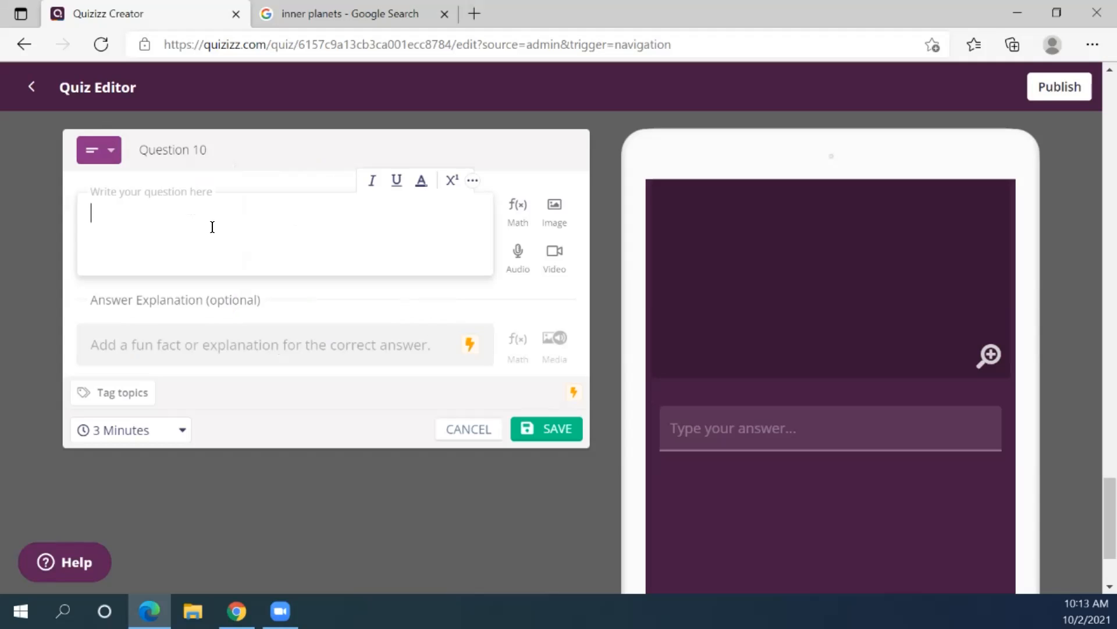
type("Wh")
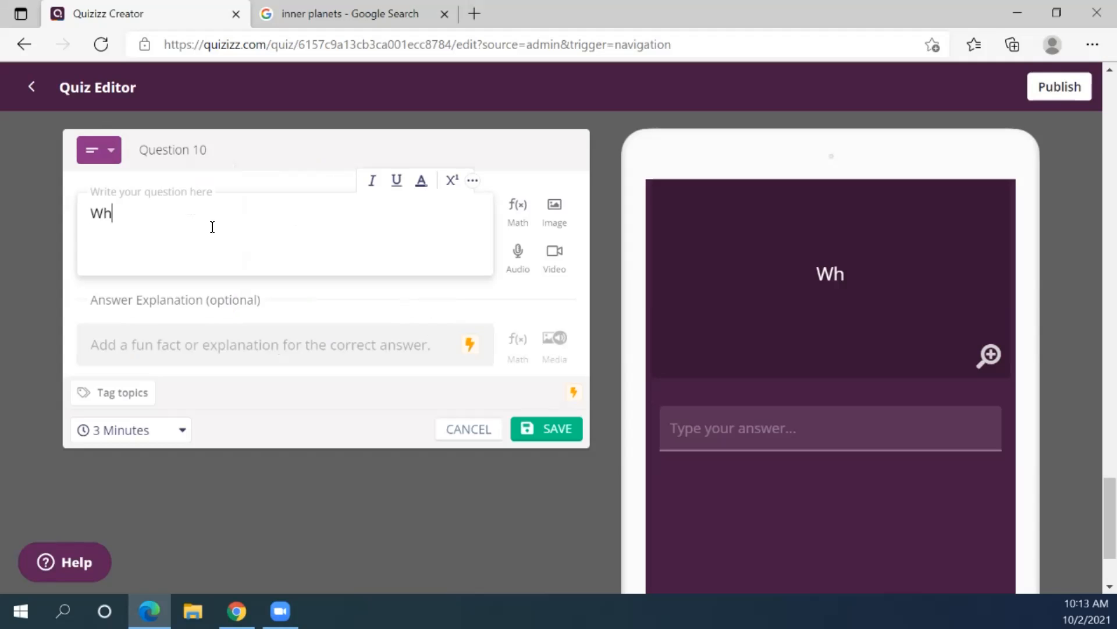
type("y do you t")
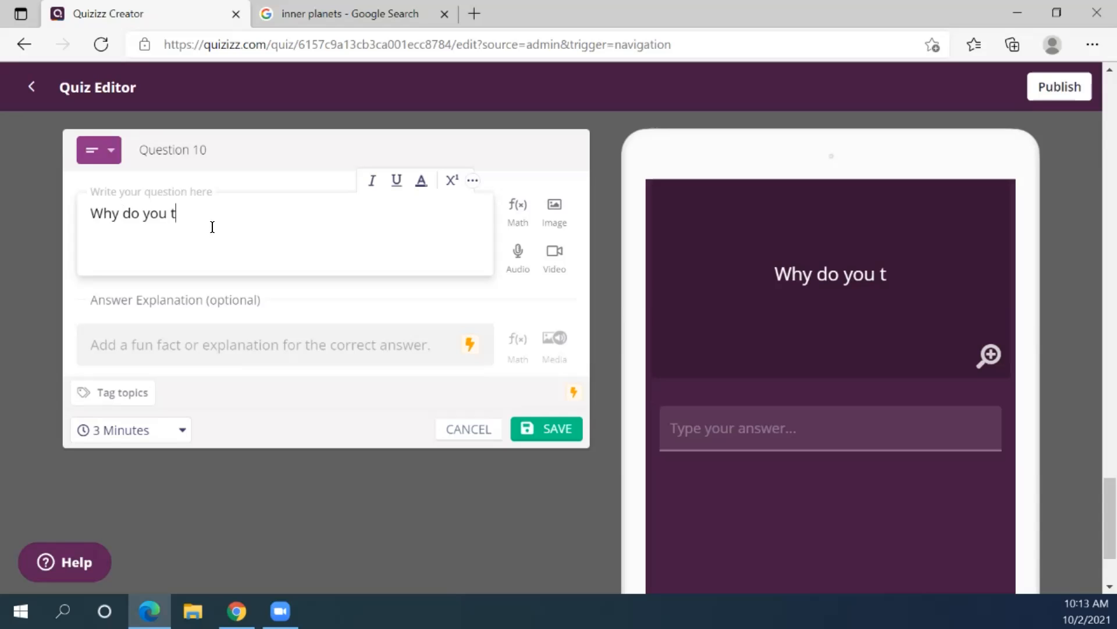
type("hink")
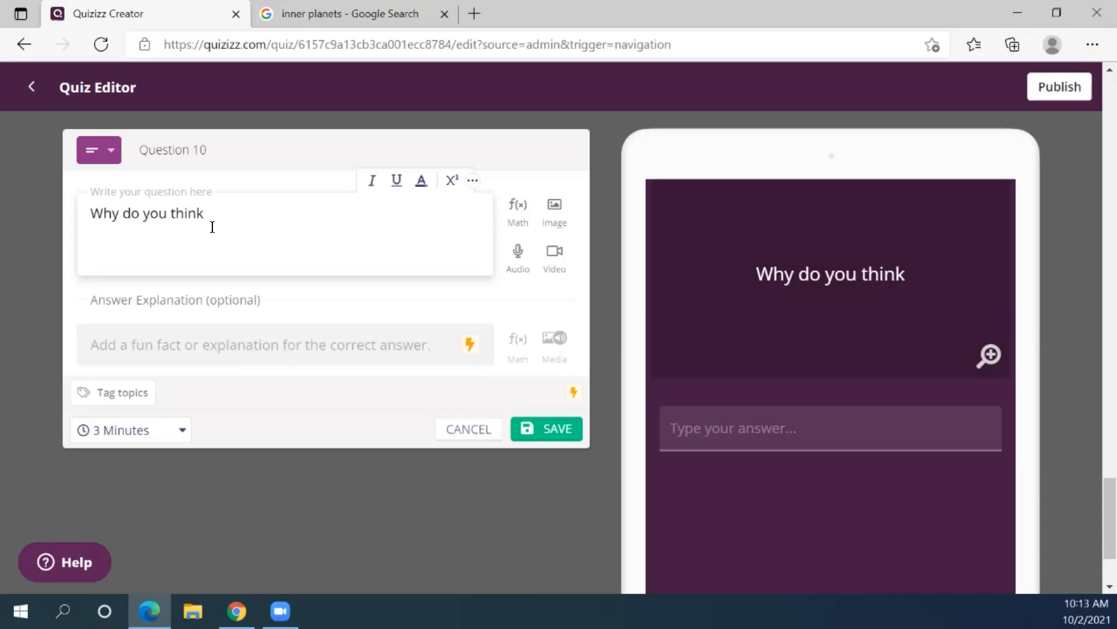
type(" the Earth ")
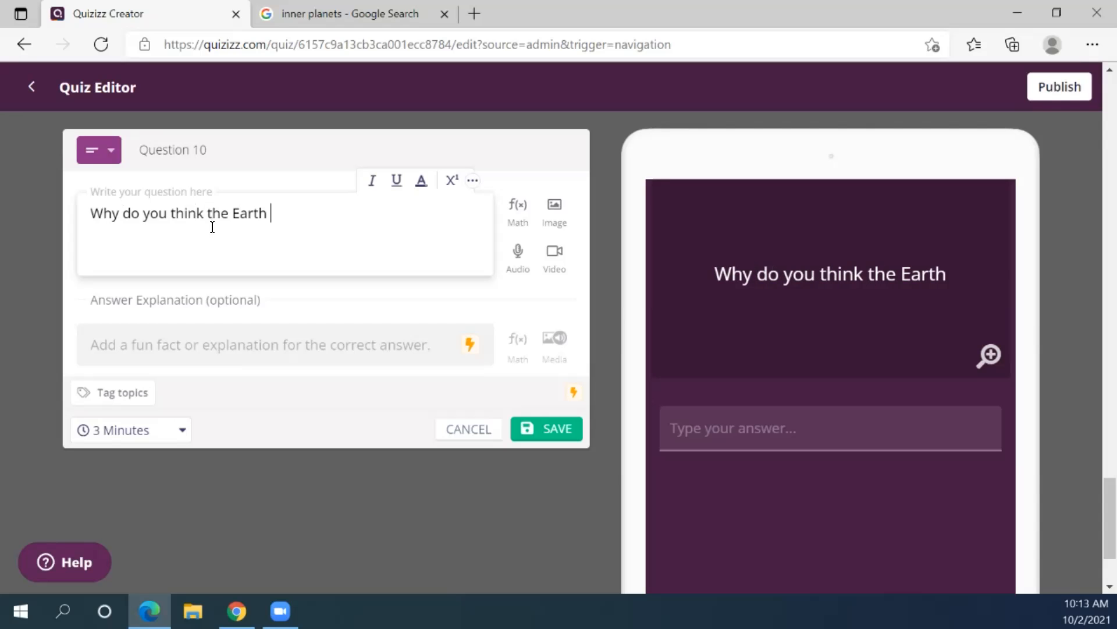
type("is the only ")
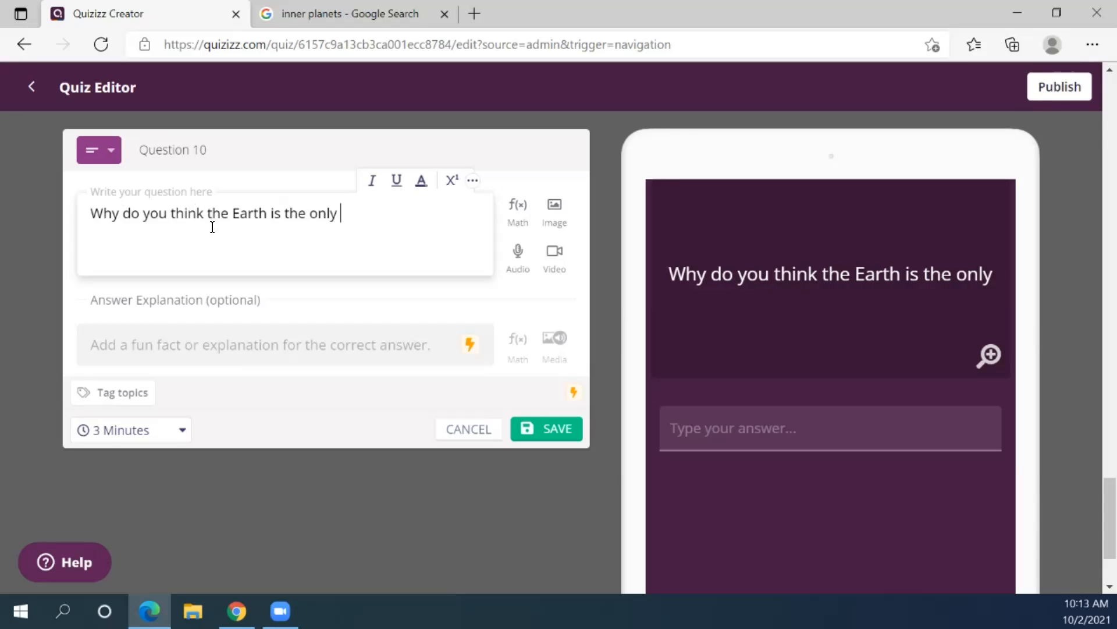
type("planet with li")
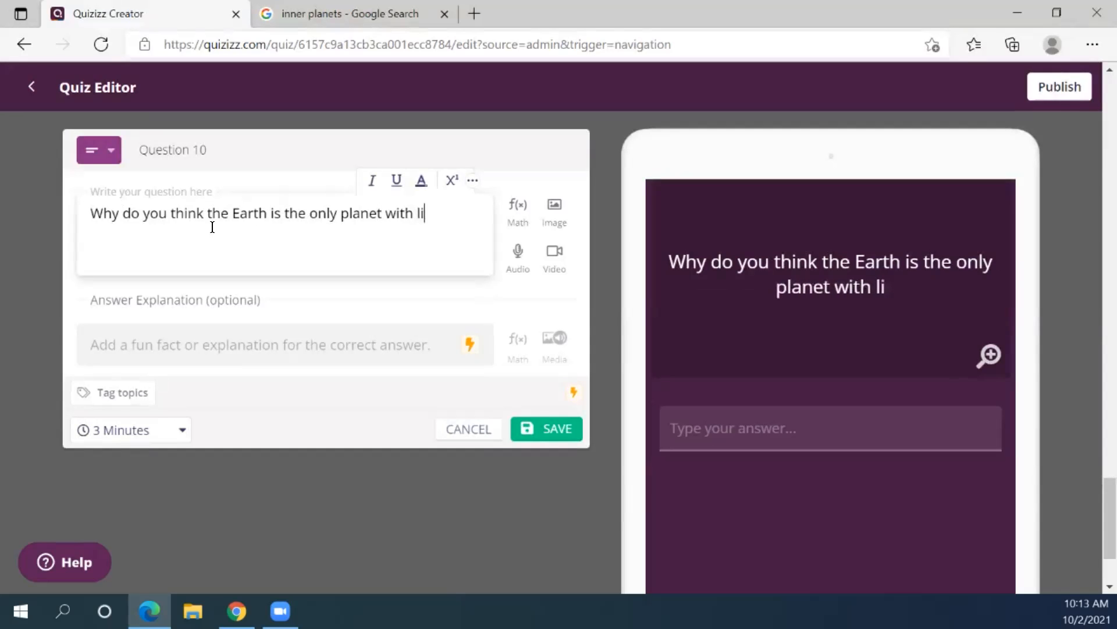
type("ving things")
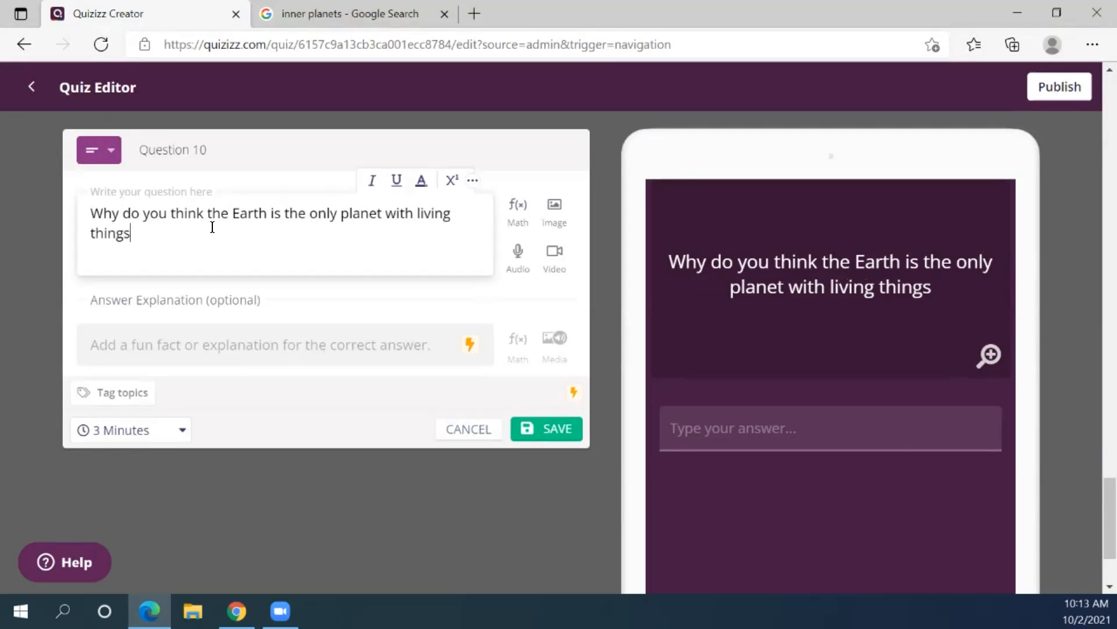
type("?")
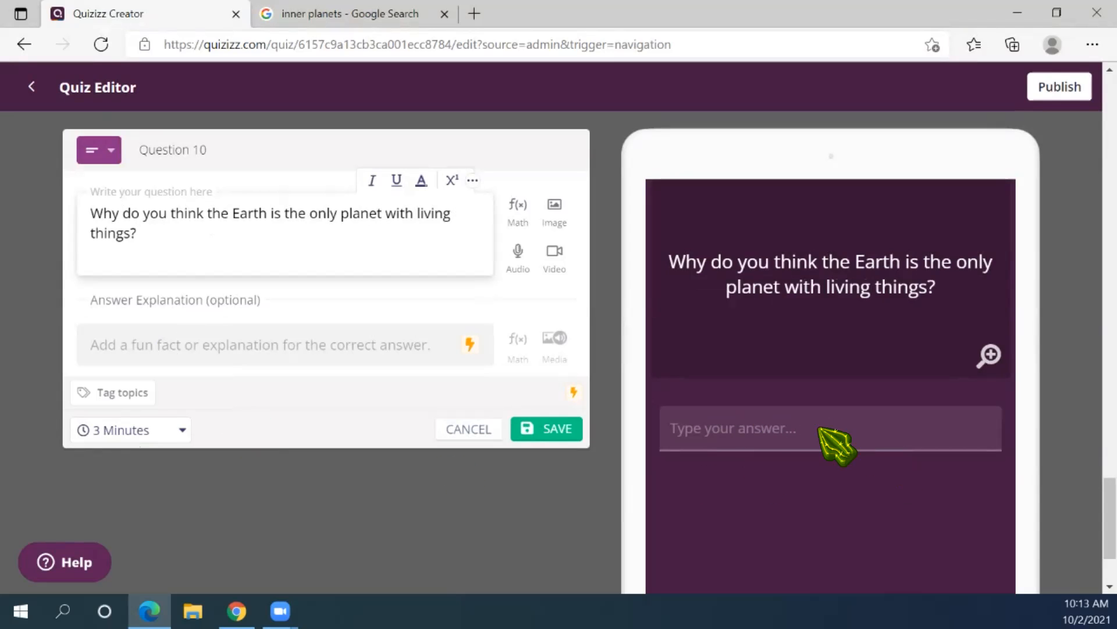
Review the time limit choices for question 10, then save the question with 3 minutes allotted
left_click(732, 427)
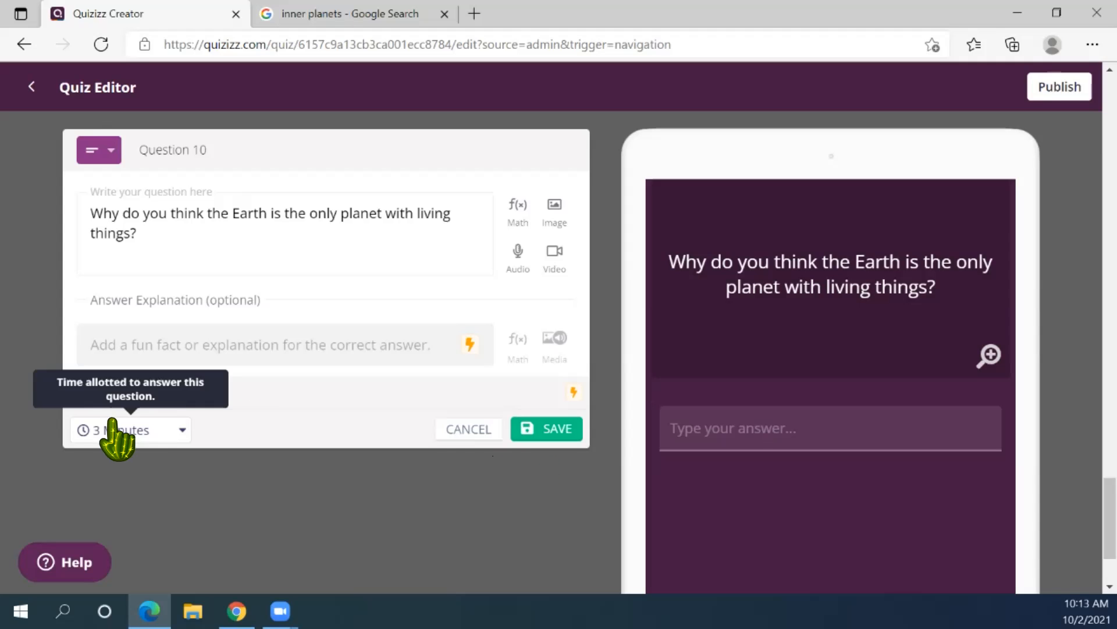
left_click(165, 434)
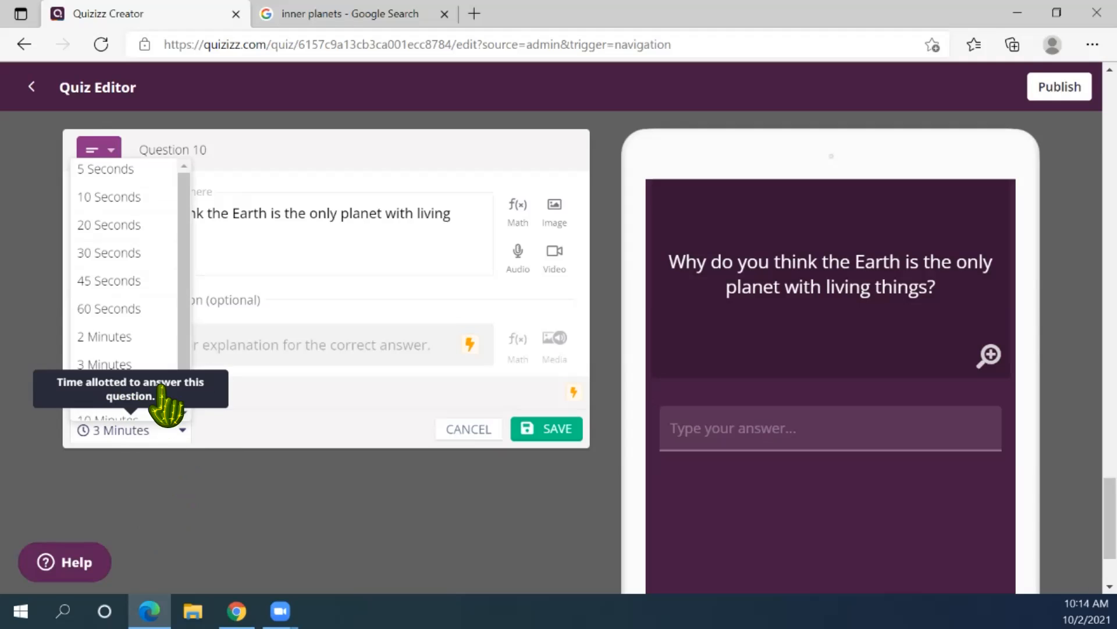
left_click_drag(182, 313, 193, 353)
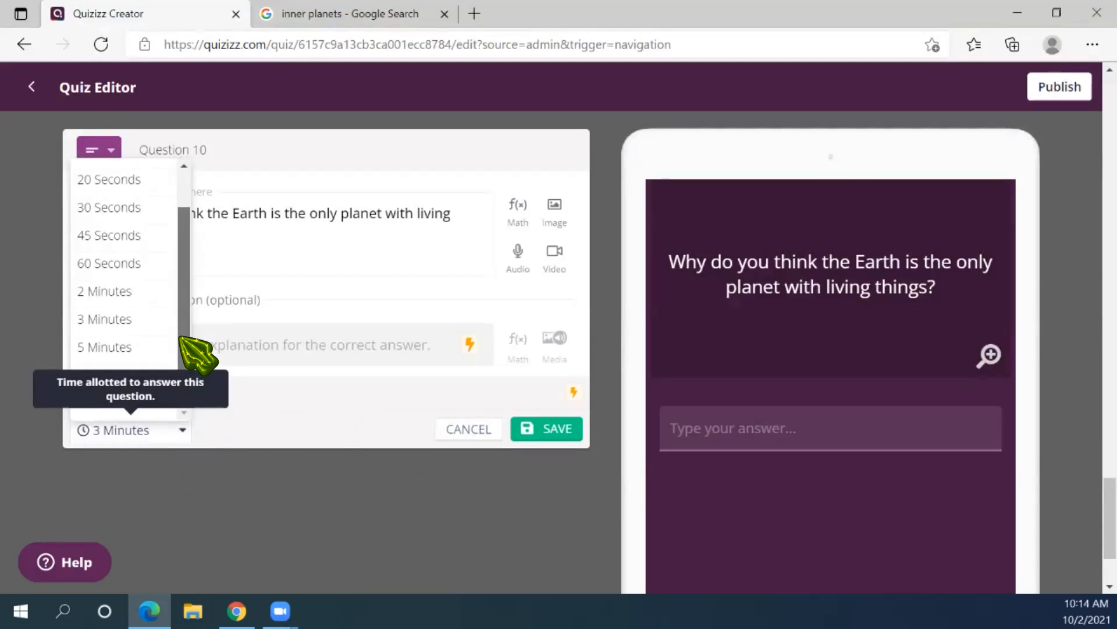
scroll(163, 262, "up", 2)
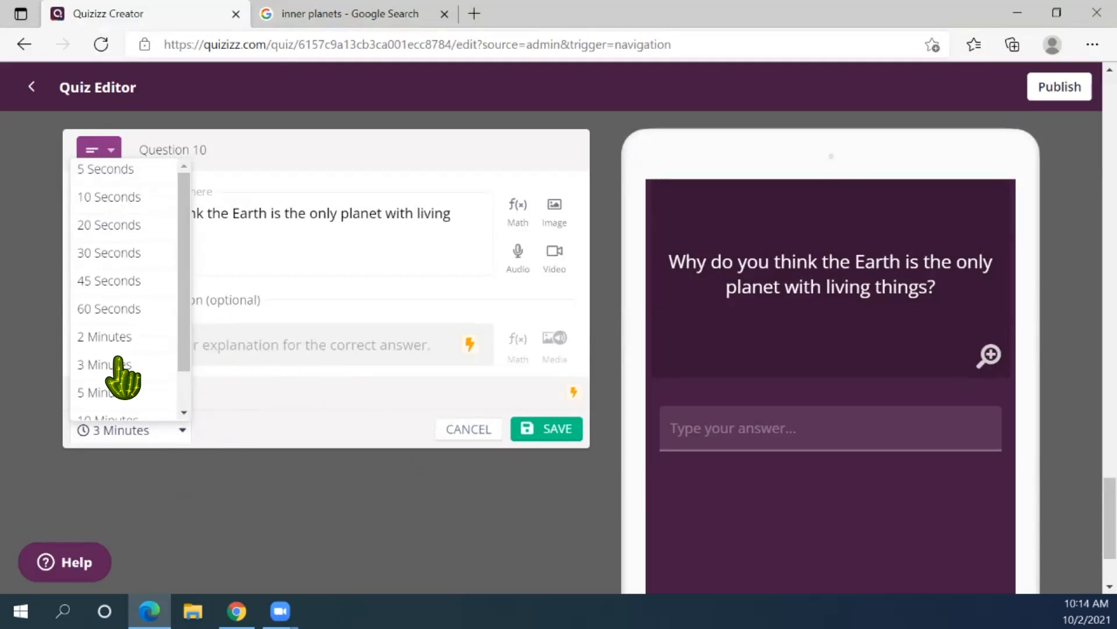
left_click(348, 411)
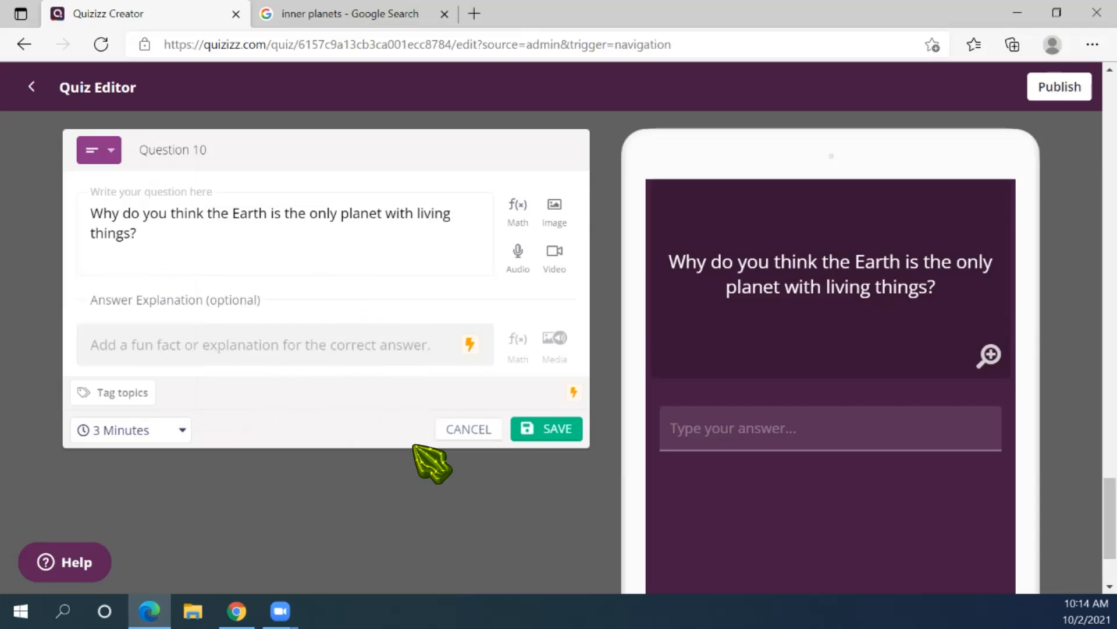
left_click(550, 434)
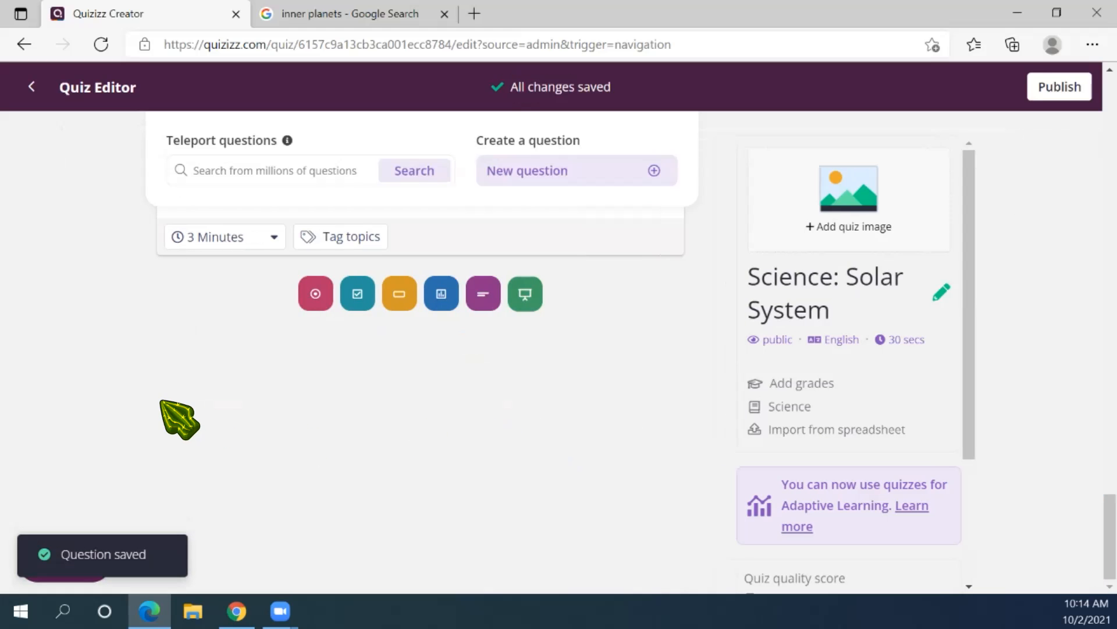
Review the saved questions 6 to 10 in the quiz, examining the question type of each one
scroll(105, 374, "up", 2)
scroll(73, 334, "up", 1)
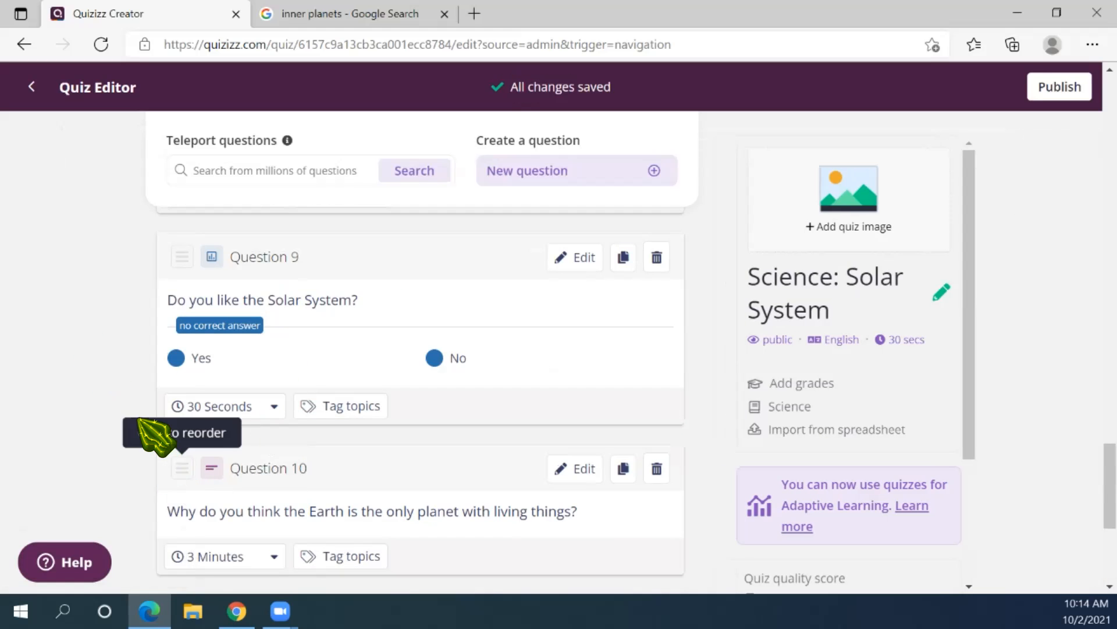
scroll(137, 425, "up", 5)
scroll(149, 433, "up", 8)
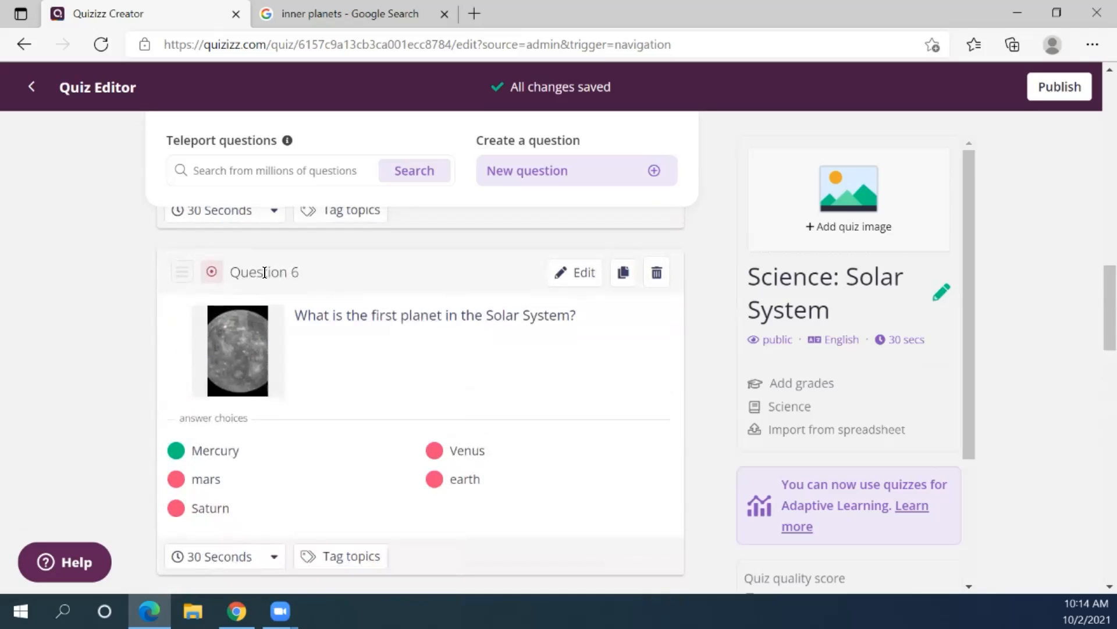
mouse_move(278, 344)
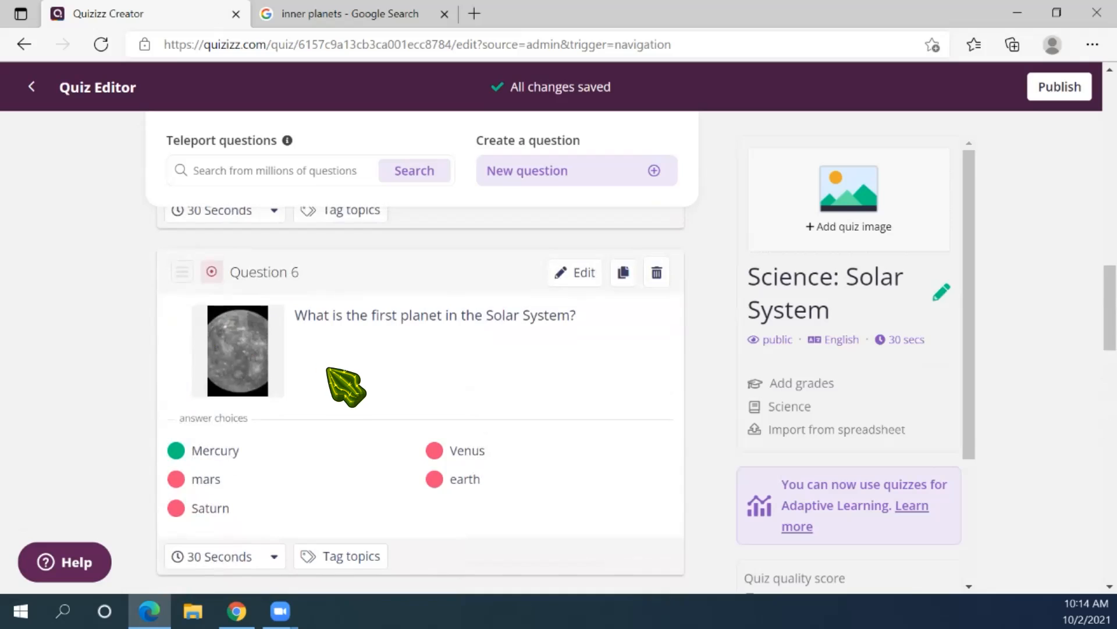
scroll(349, 394, "down", 4)
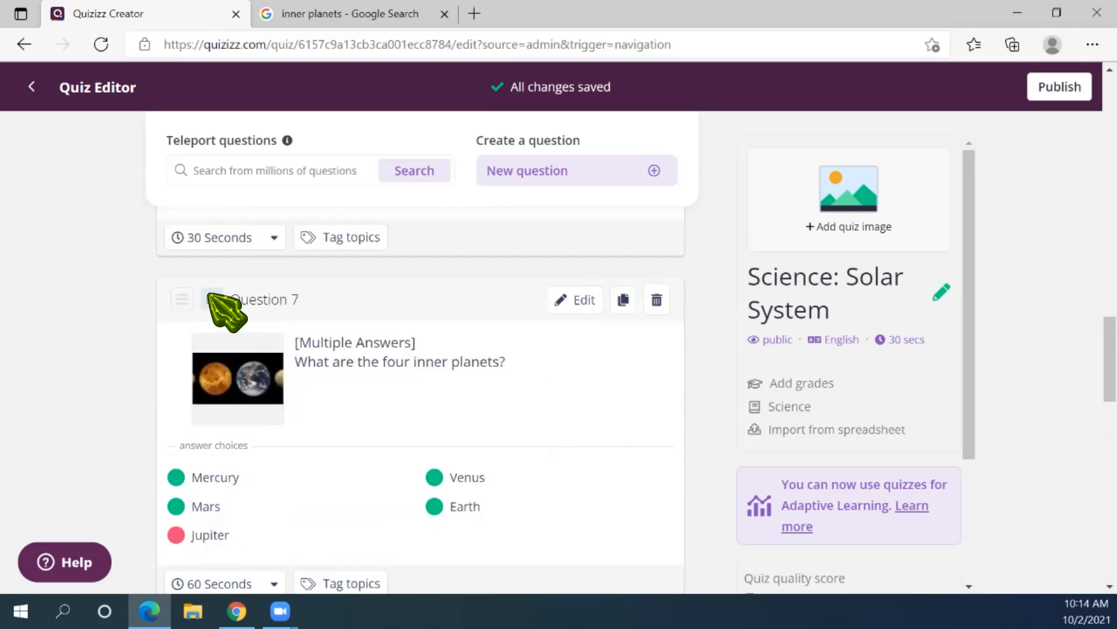
left_click(211, 298)
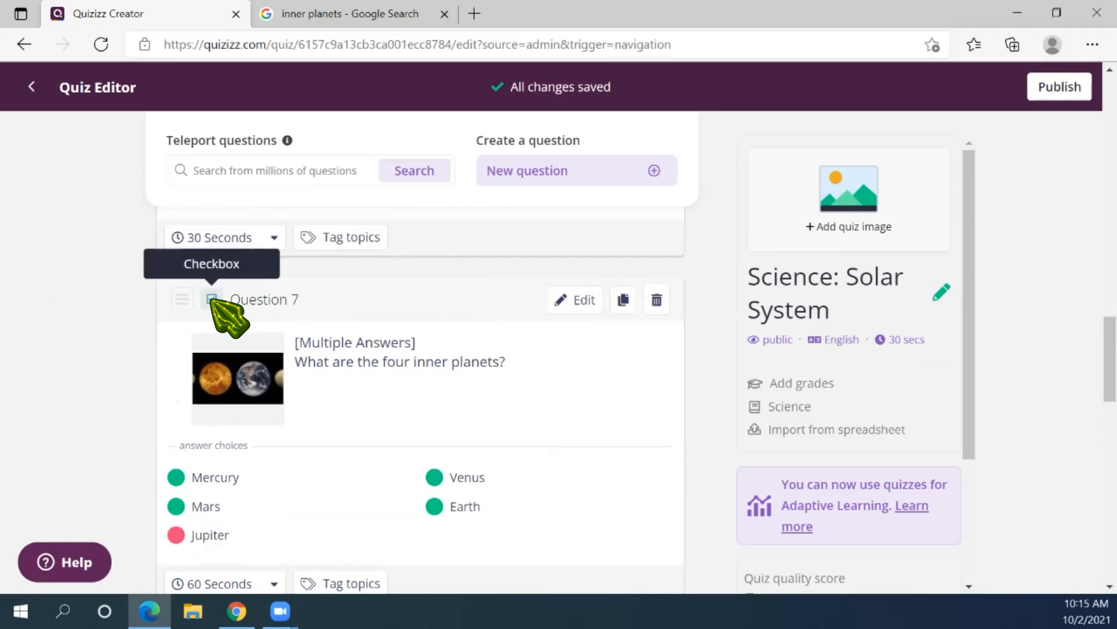
scroll(221, 314, "down", 4)
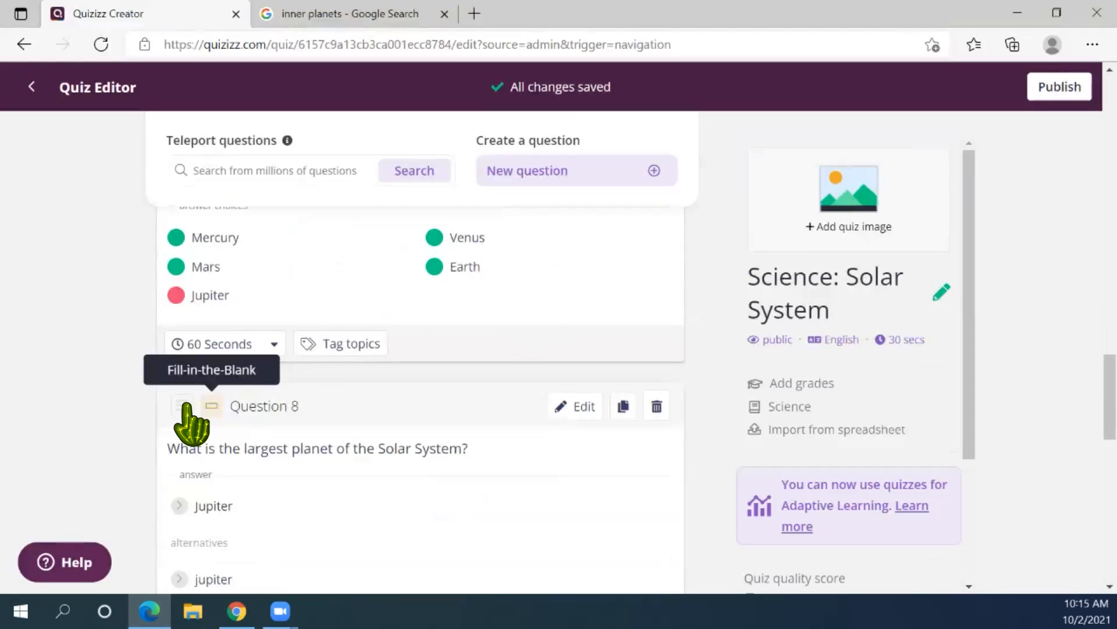
scroll(319, 444, "down", 5)
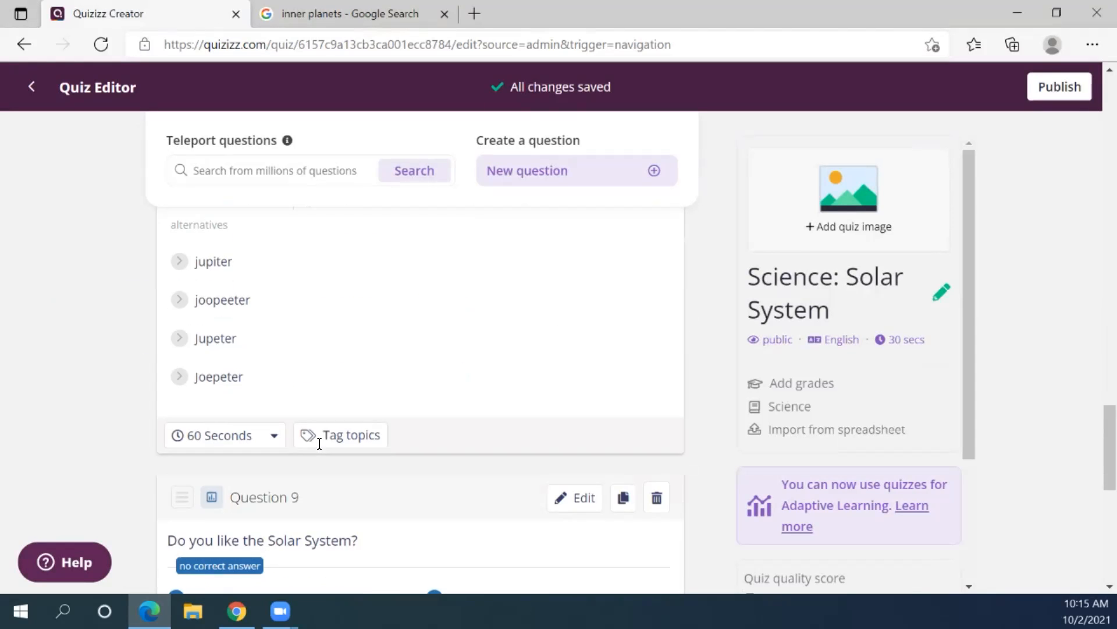
scroll(208, 496, "down", 5)
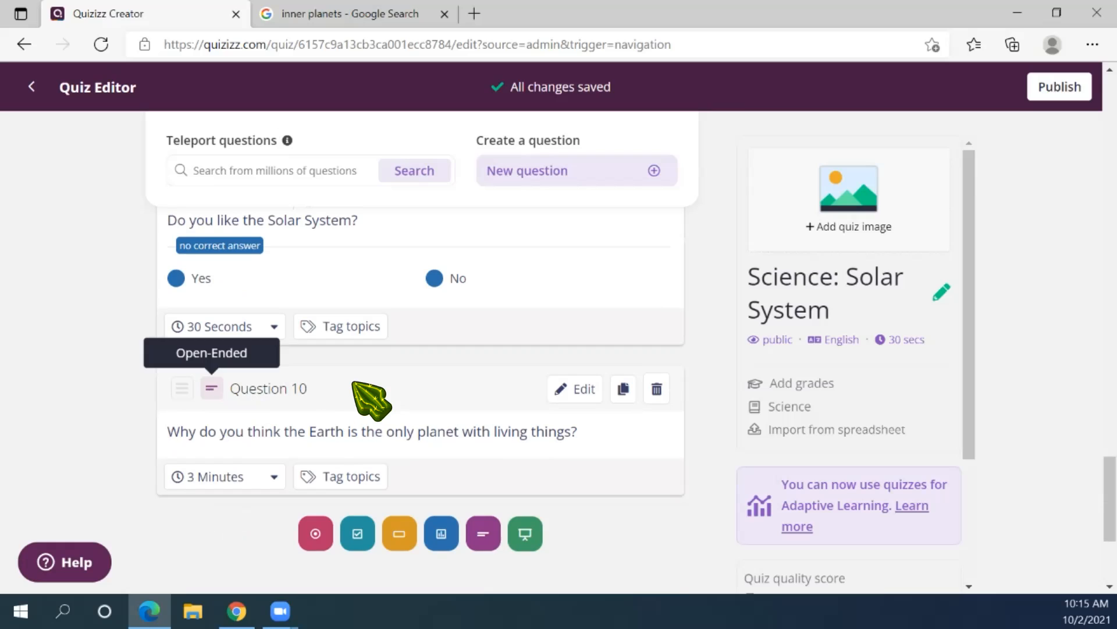
scroll(396, 405, "down", 1)
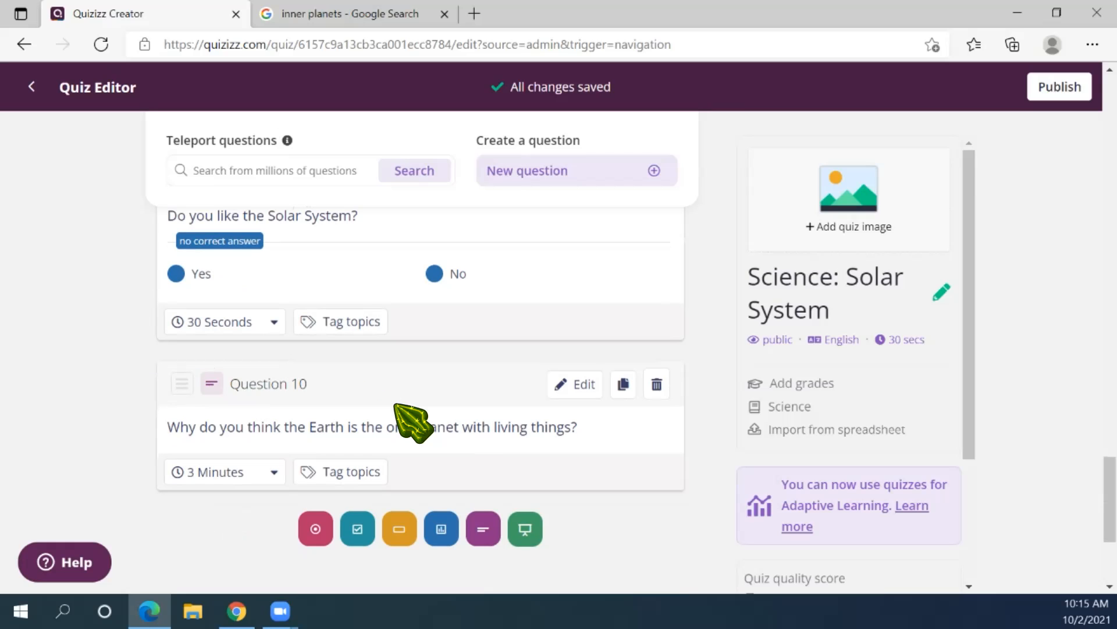
scroll(395, 404, "down", 1)
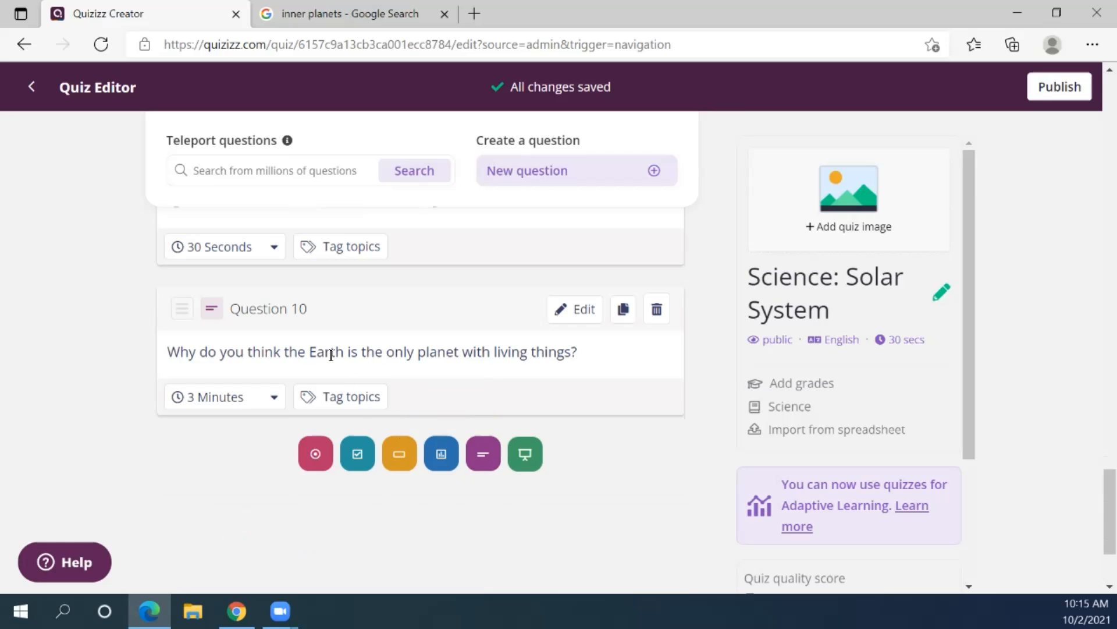
scroll(278, 351, "up", 3)
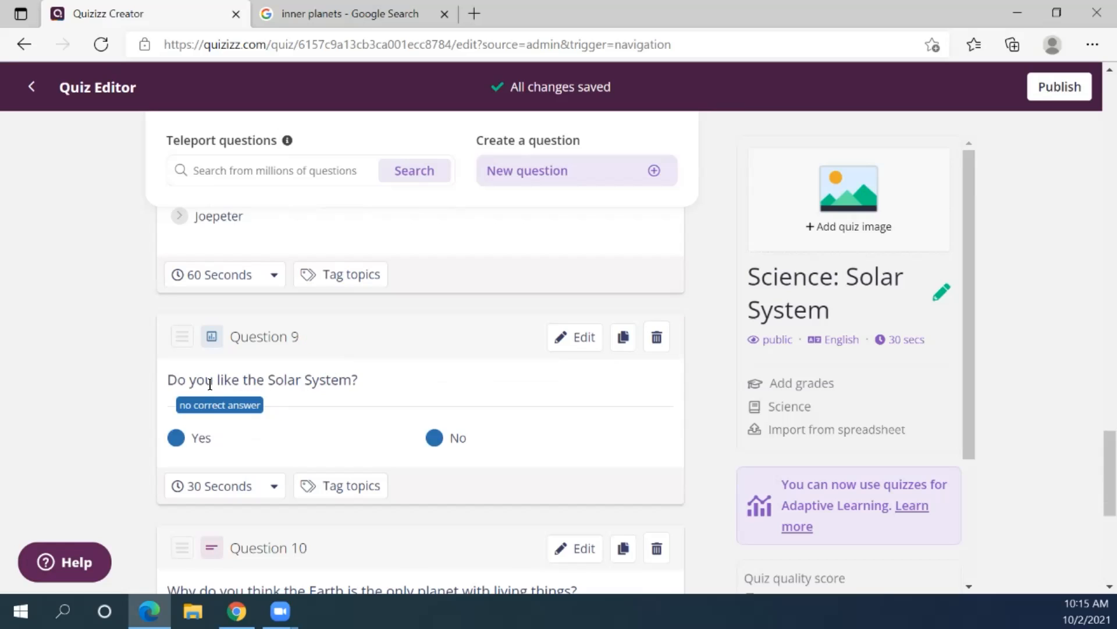
Open poll question 9 for editing, review its question text, answer options and time limit, and save it
left_click(587, 343)
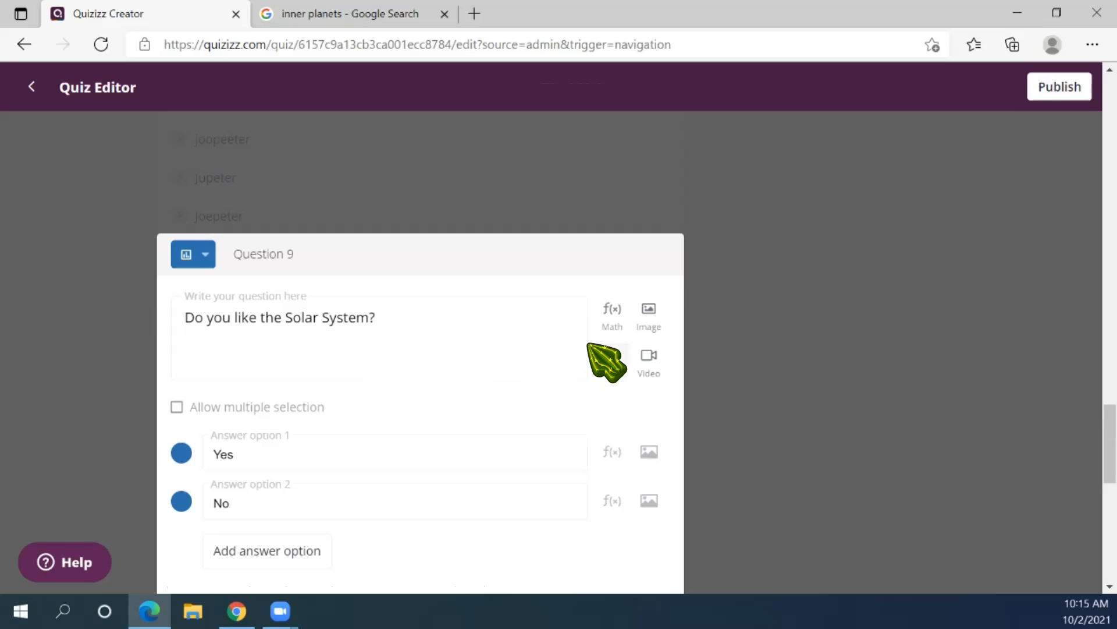
left_click(295, 214)
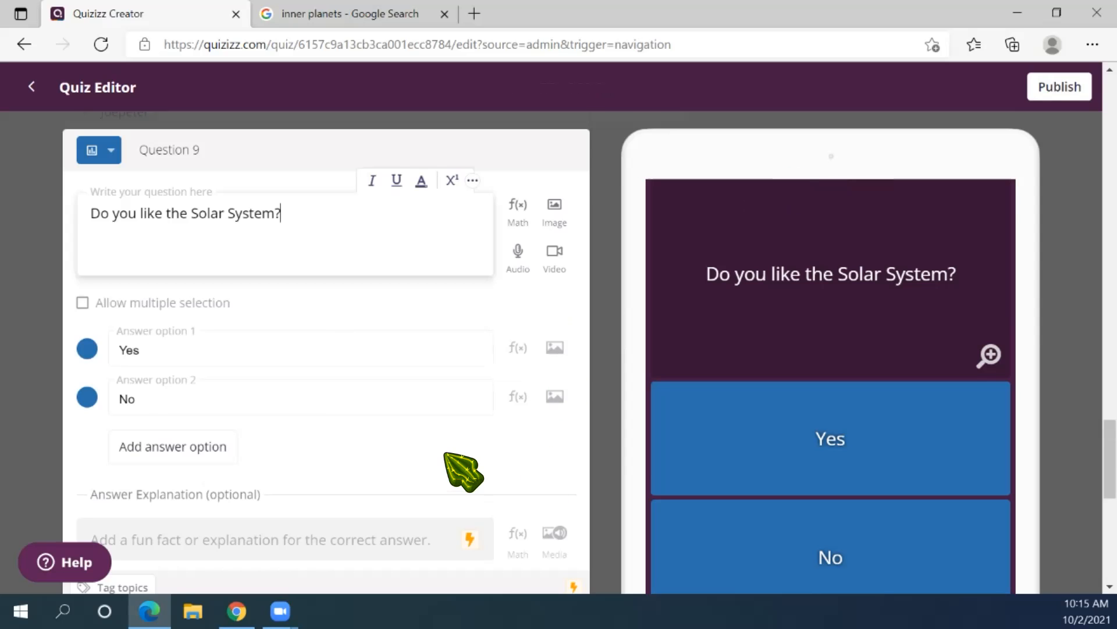
scroll(462, 466, "down", 3)
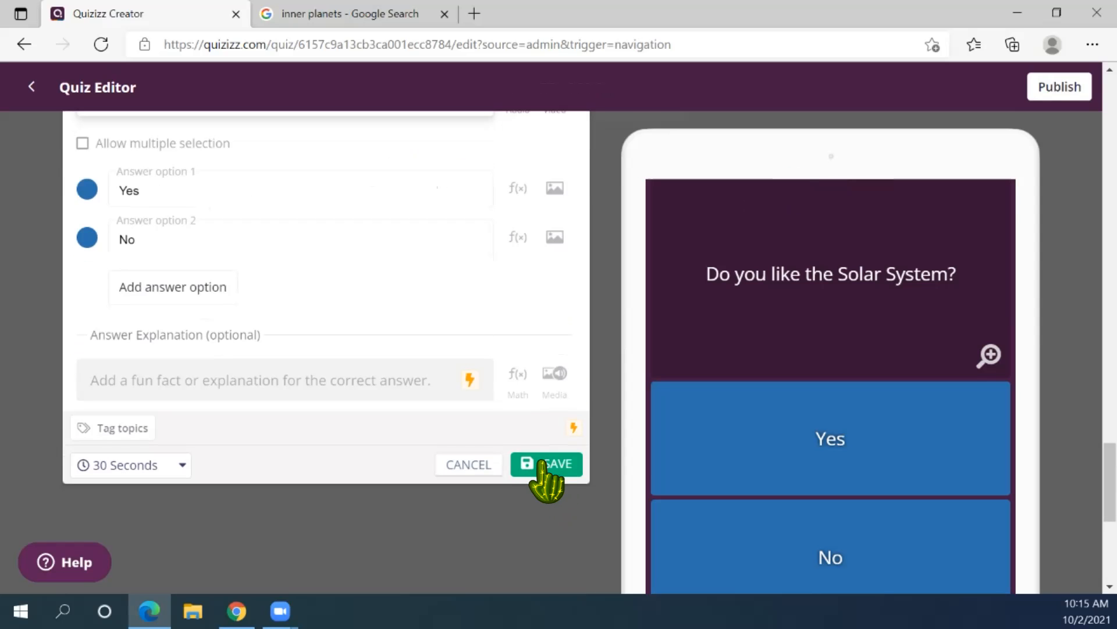
left_click(546, 469)
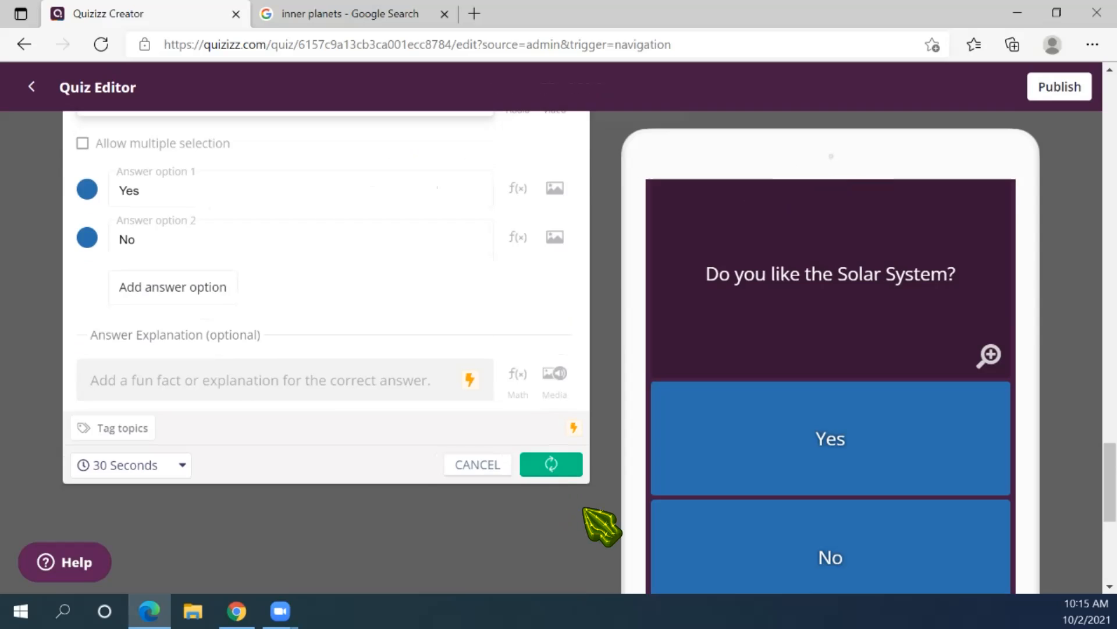
scroll(604, 427, "up", 2)
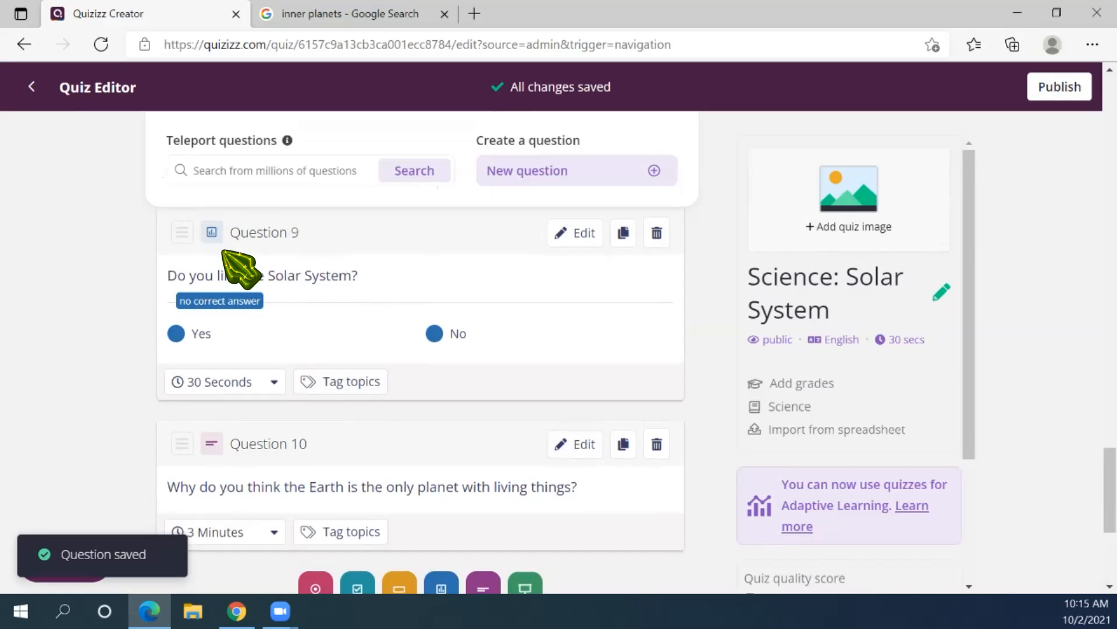
scroll(349, 297, "up", 1)
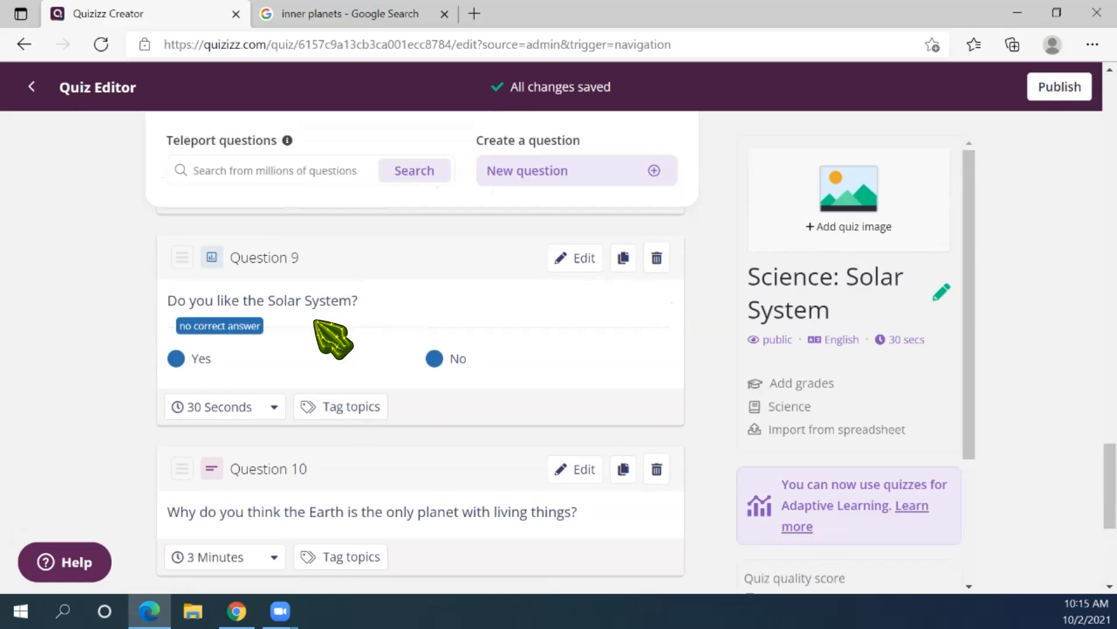
Review questions 8 and 9, open the question reordering view to inspect the order, and finish reordering
scroll(513, 326, "up", 1)
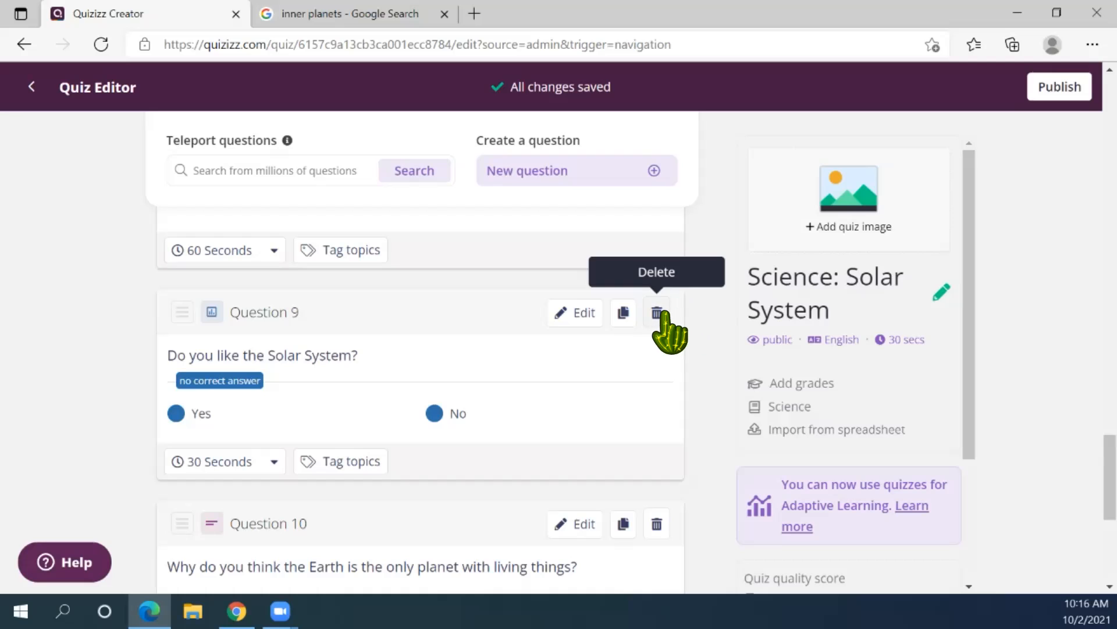
scroll(205, 444, "up", 1)
scroll(233, 498, "up", 4)
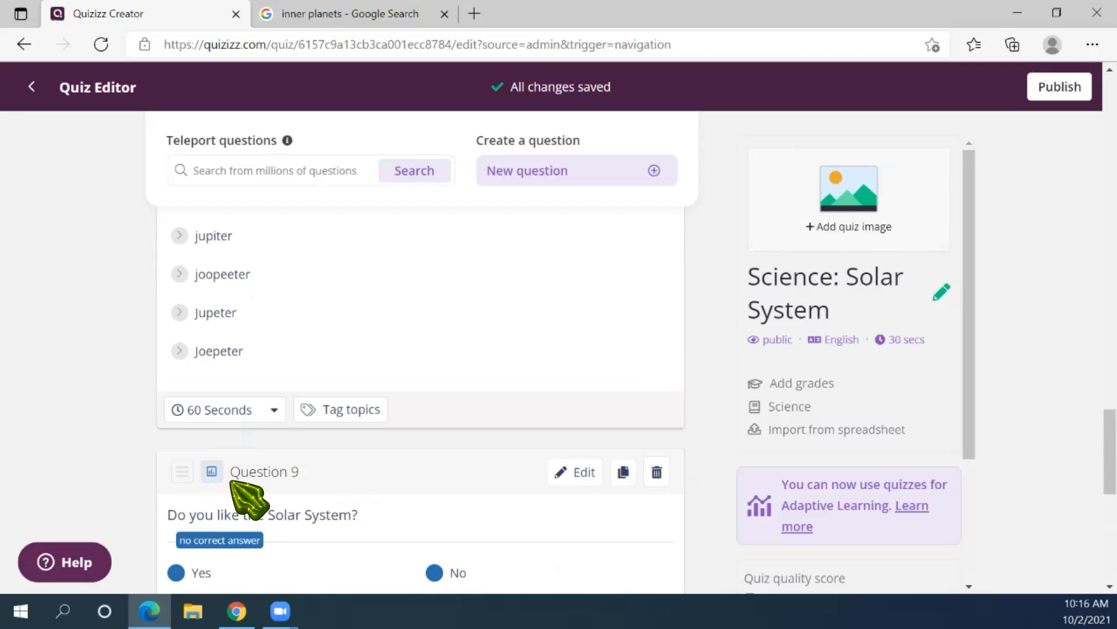
scroll(192, 561, "up", 2)
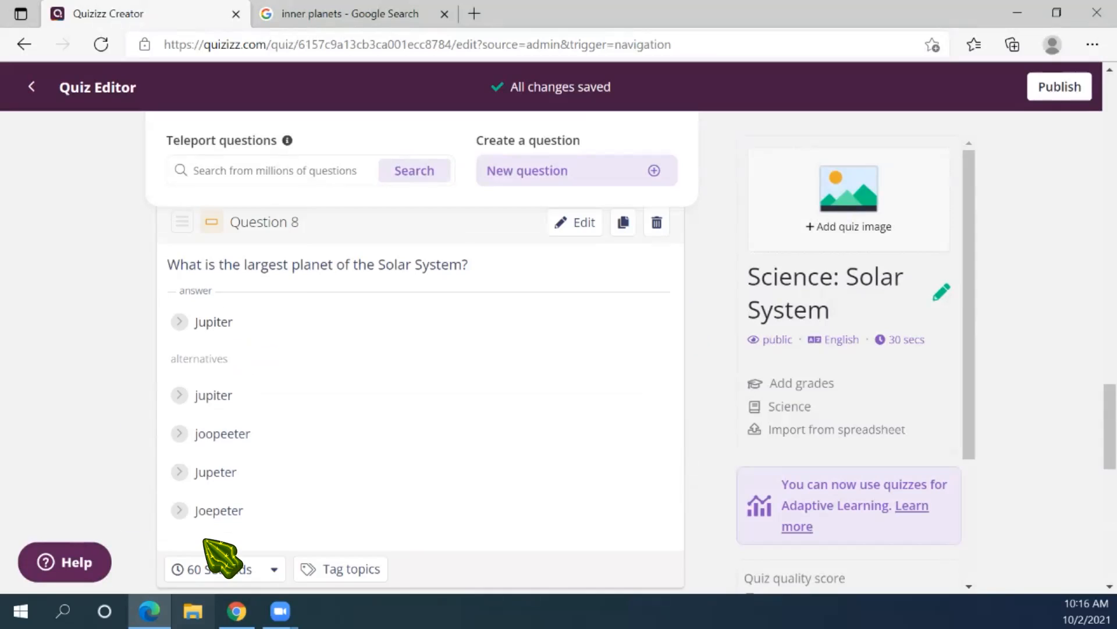
scroll(219, 554, "down", 2)
left_click_drag(194, 532, 192, 314)
left_click(174, 550)
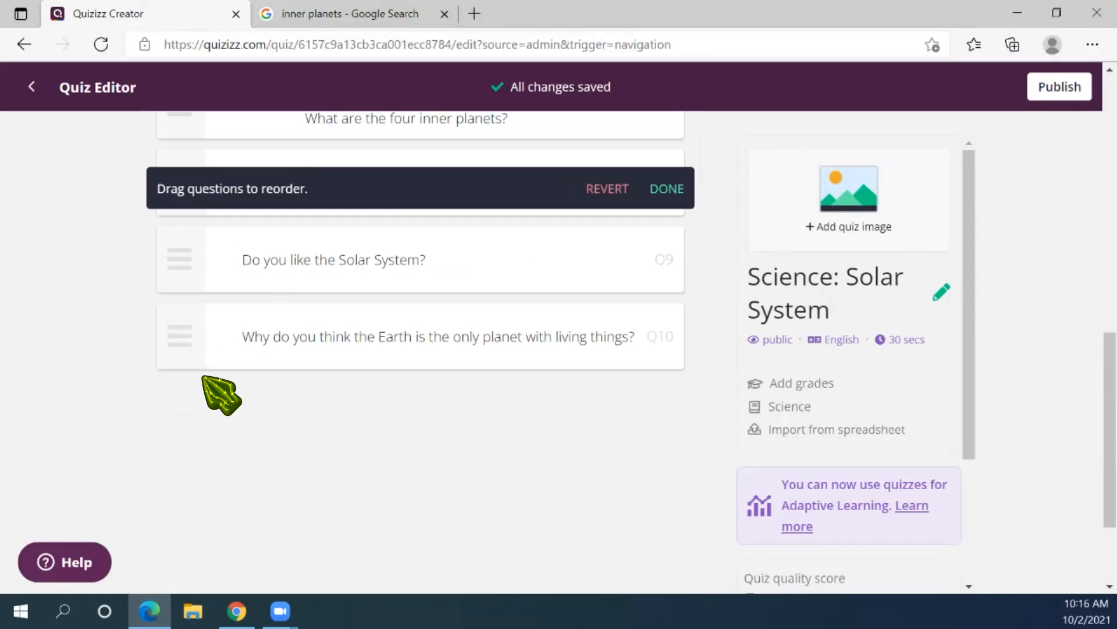
left_click(652, 192)
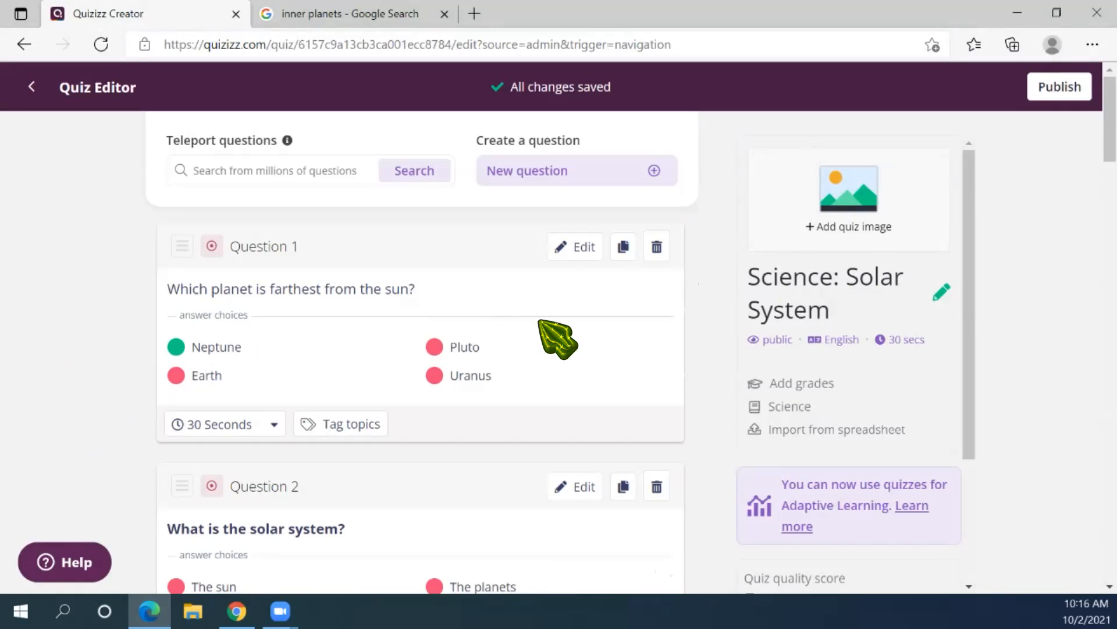
Review the complete quiz from question 1 to question 10, examining the question types, answer choices and time limits
scroll(698, 343, "down", 5)
scroll(711, 387, "down", 15)
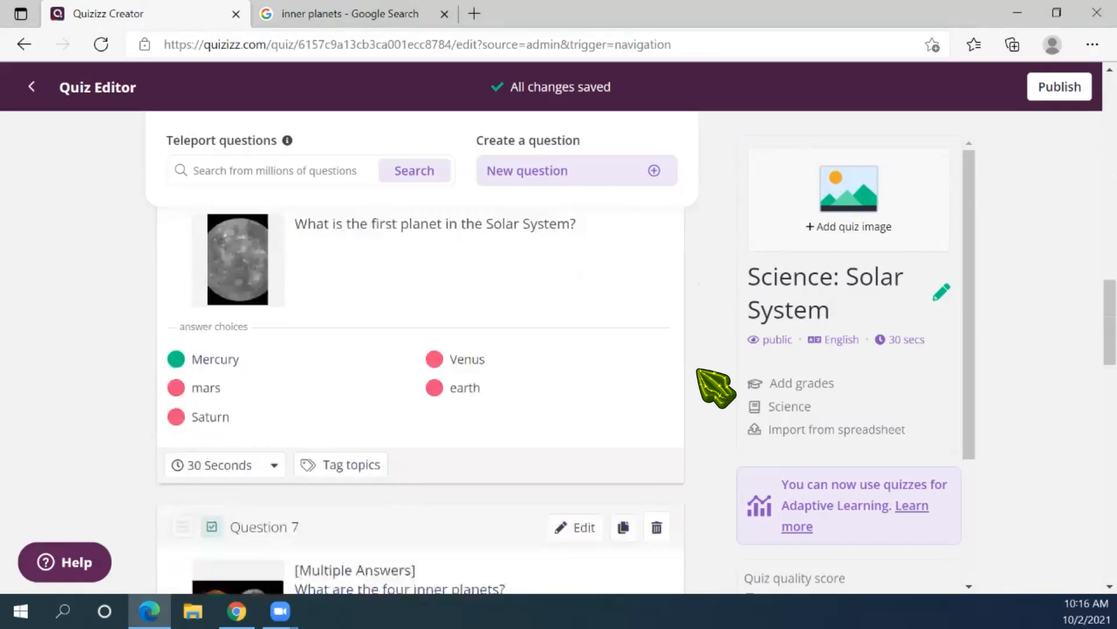
scroll(698, 369, "down", 3)
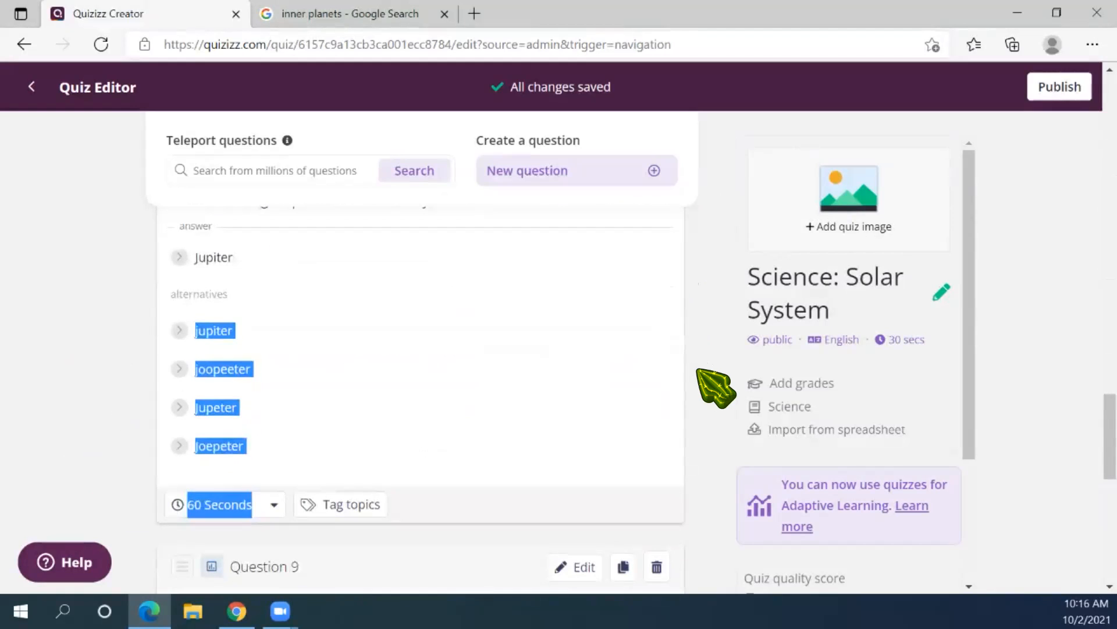
left_click(595, 365)
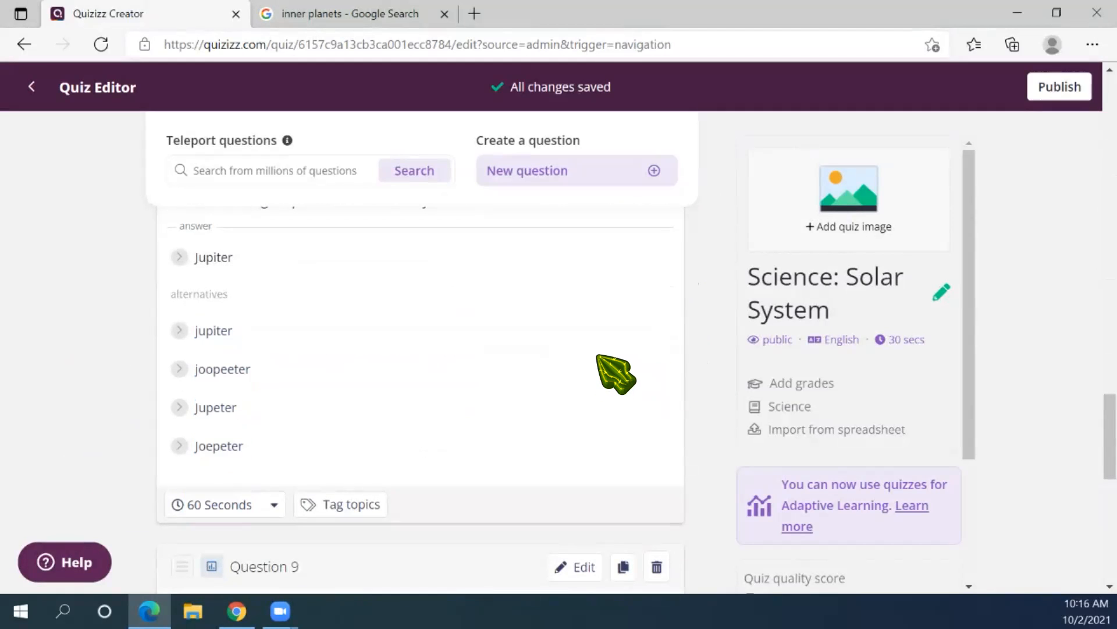
scroll(533, 372, "up", 9)
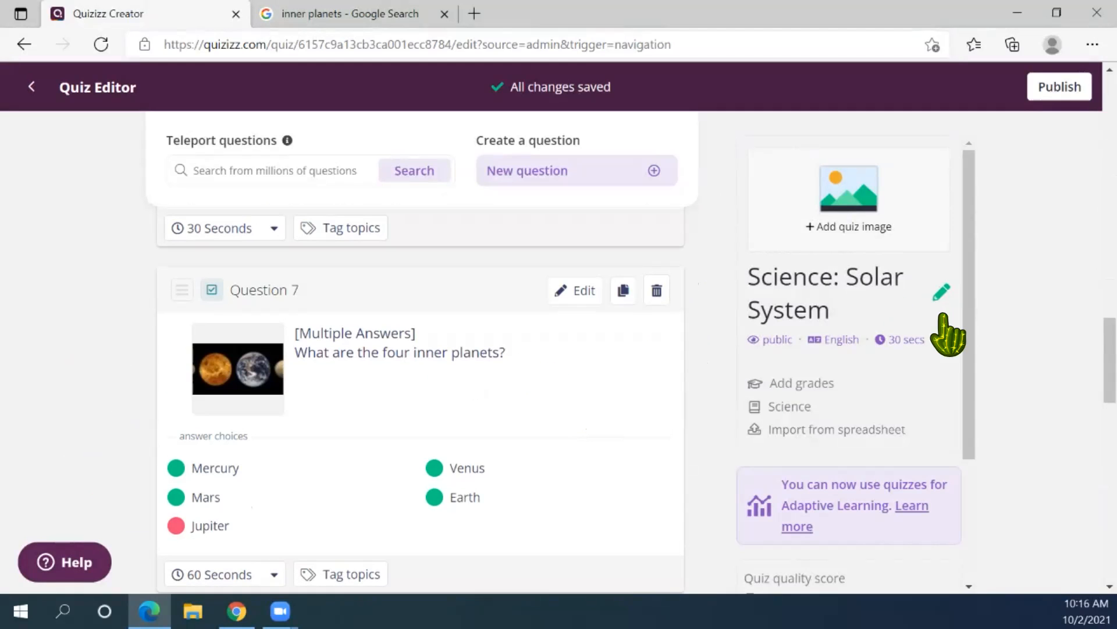
left_click_drag(1086, 344, 1086, 119)
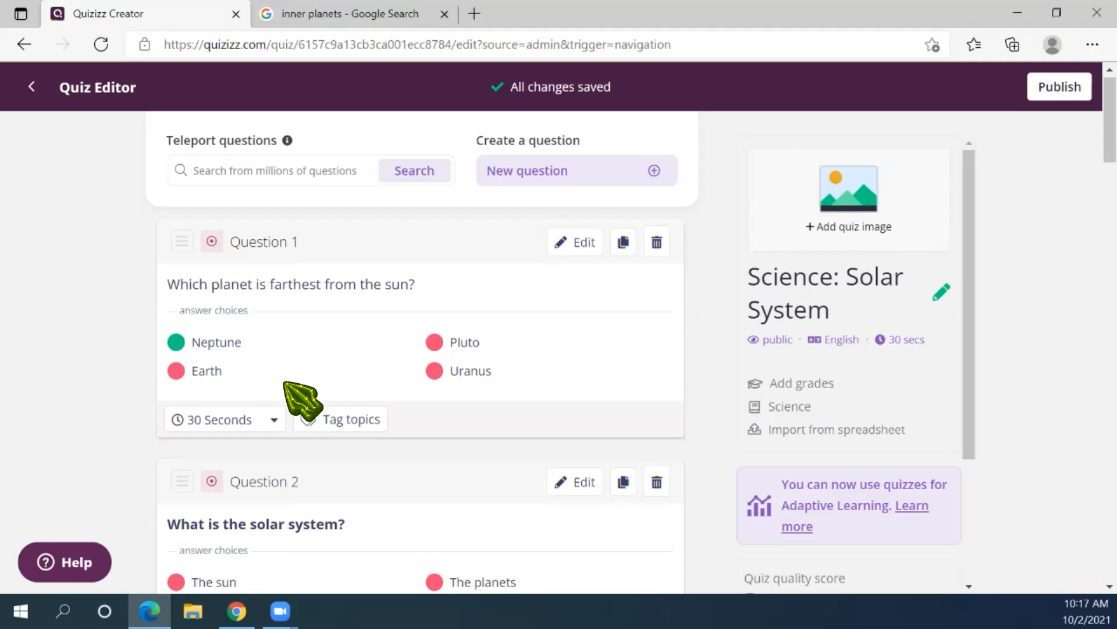
scroll(300, 399, "down", 14)
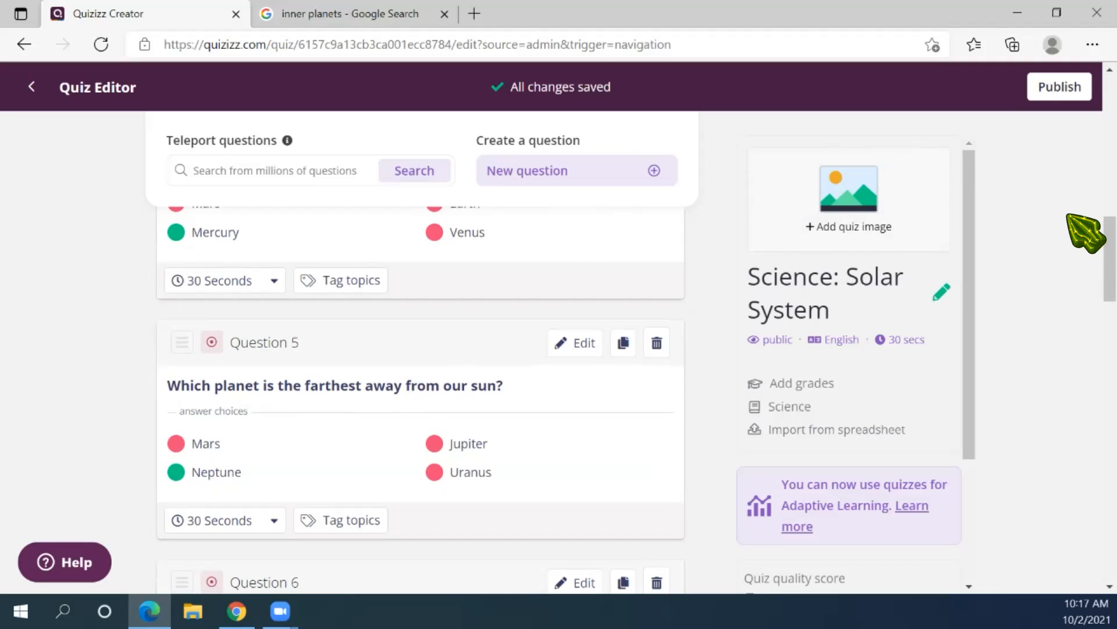
scroll(1086, 283, "down", 3)
left_click_drag(1086, 284, 1087, 505)
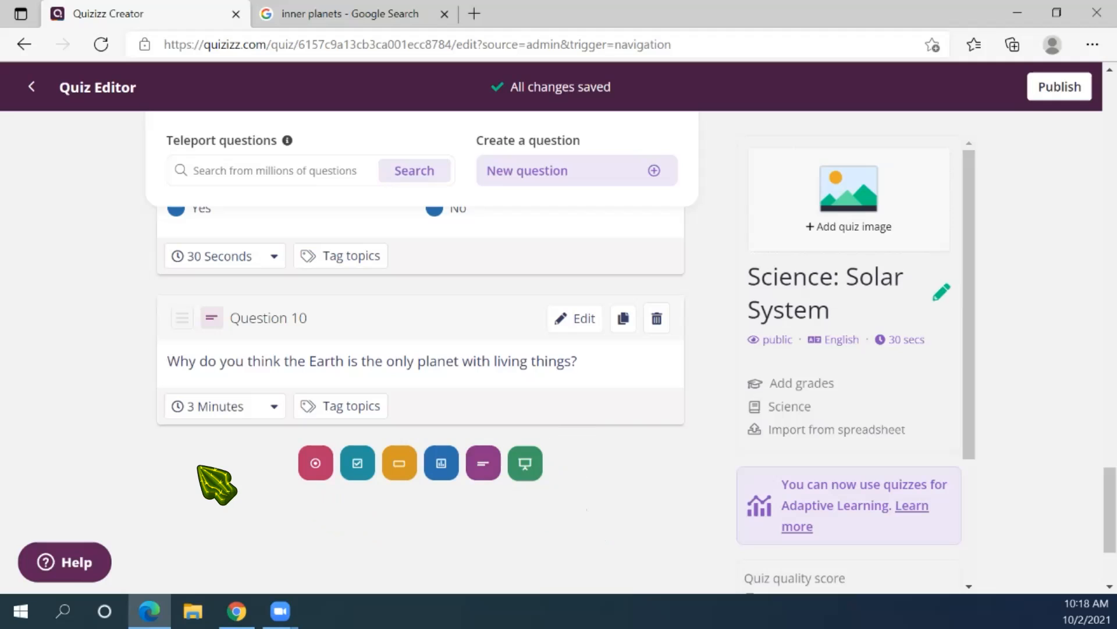
Check the quiz quality score checklist and open the quiz details for adding a title image
scroll(133, 462, "up", 5)
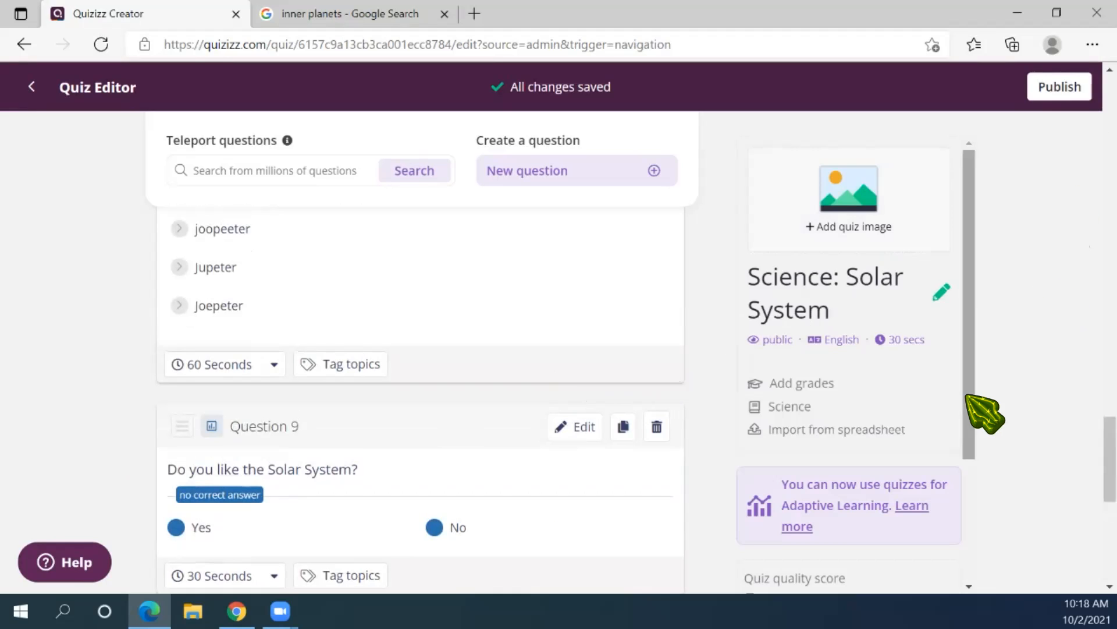
scroll(968, 392, "down", 2)
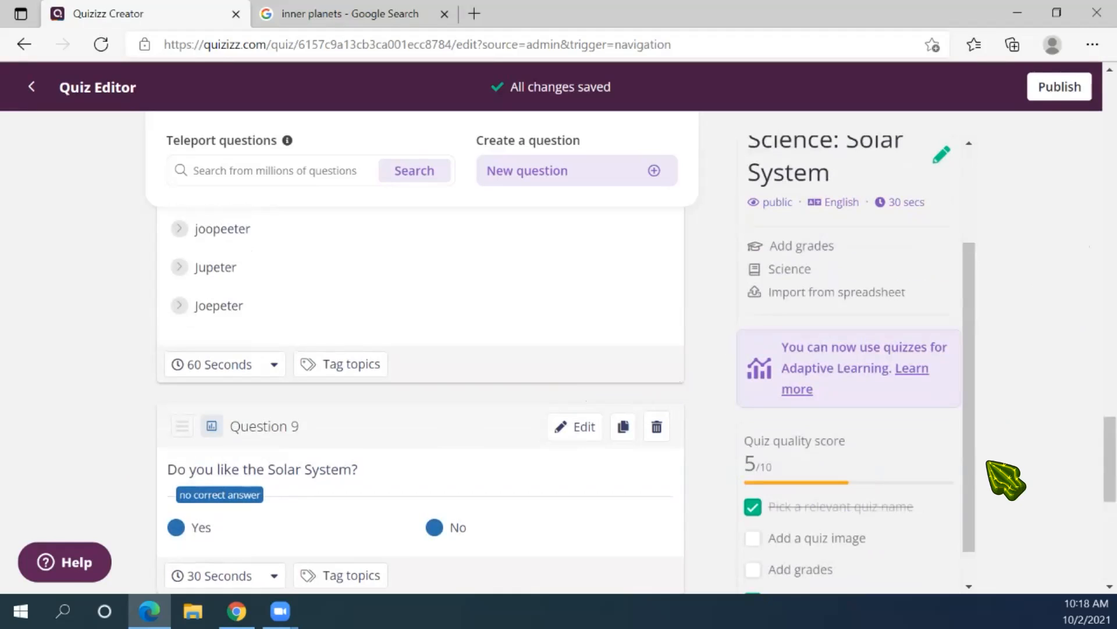
scroll(978, 431, "up", 2)
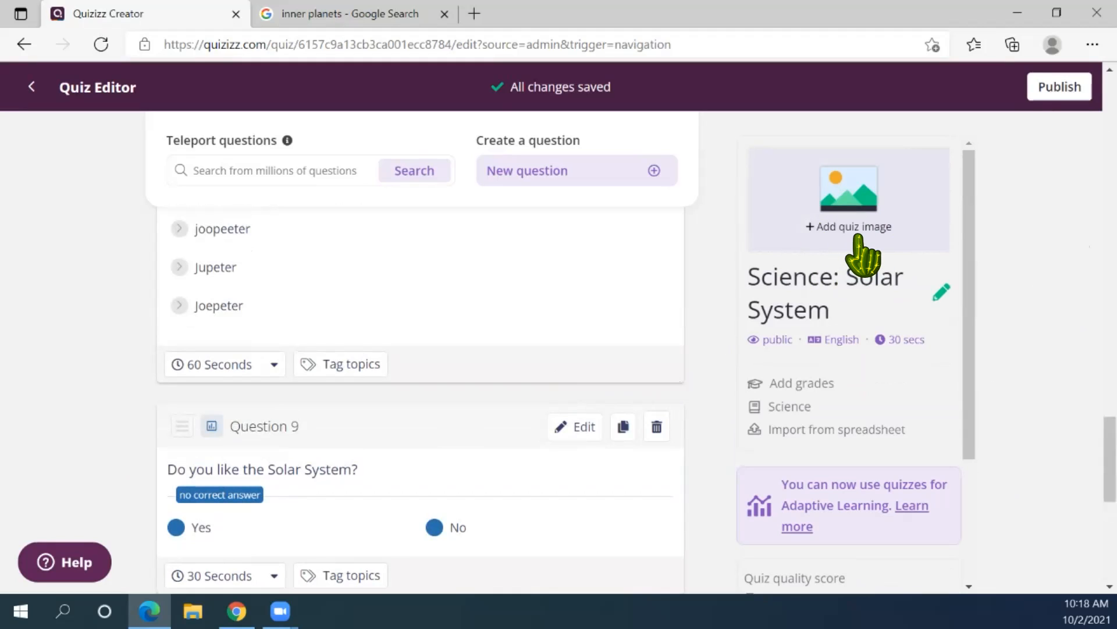
left_click(867, 242)
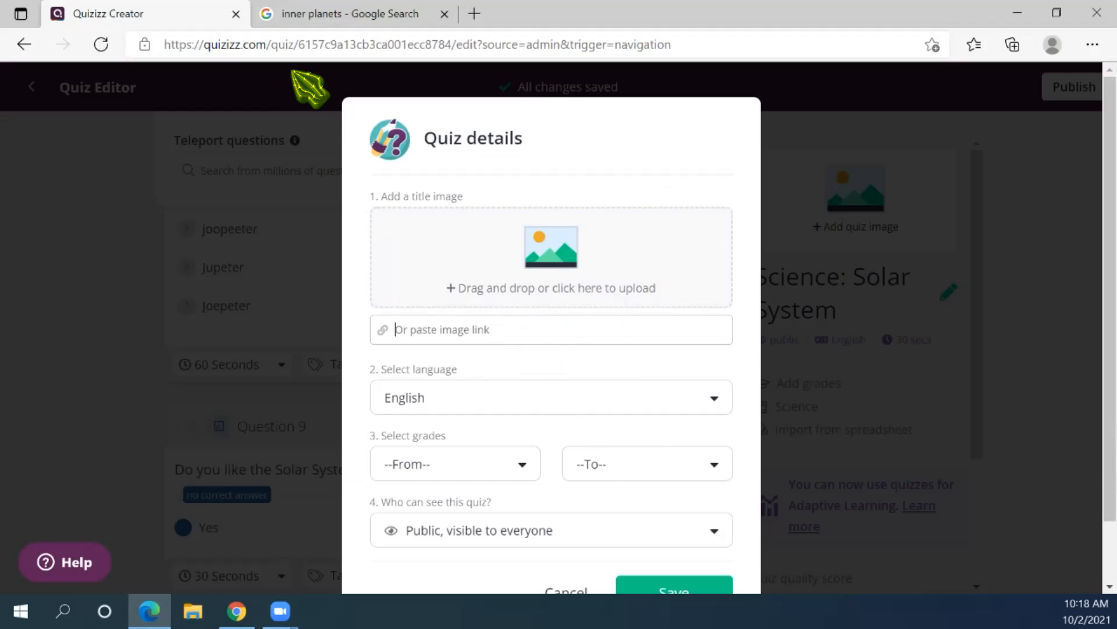
In the Google image results for inner planets, select the Universe Today picture of the Sun with labelled planets and bring up its image options
left_click(326, 15)
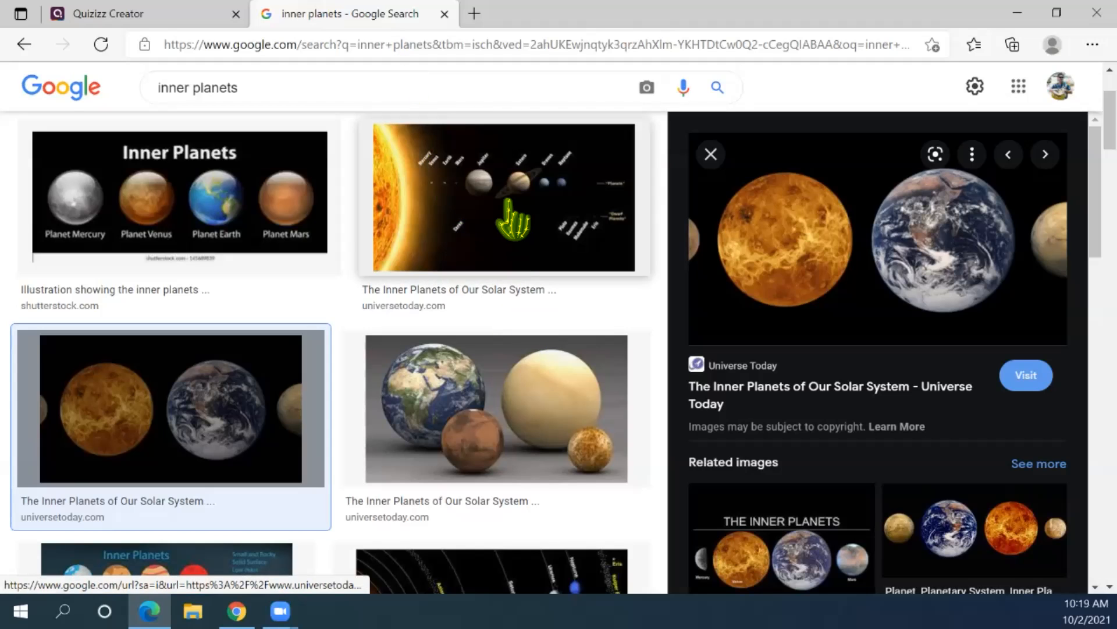
left_click(515, 244)
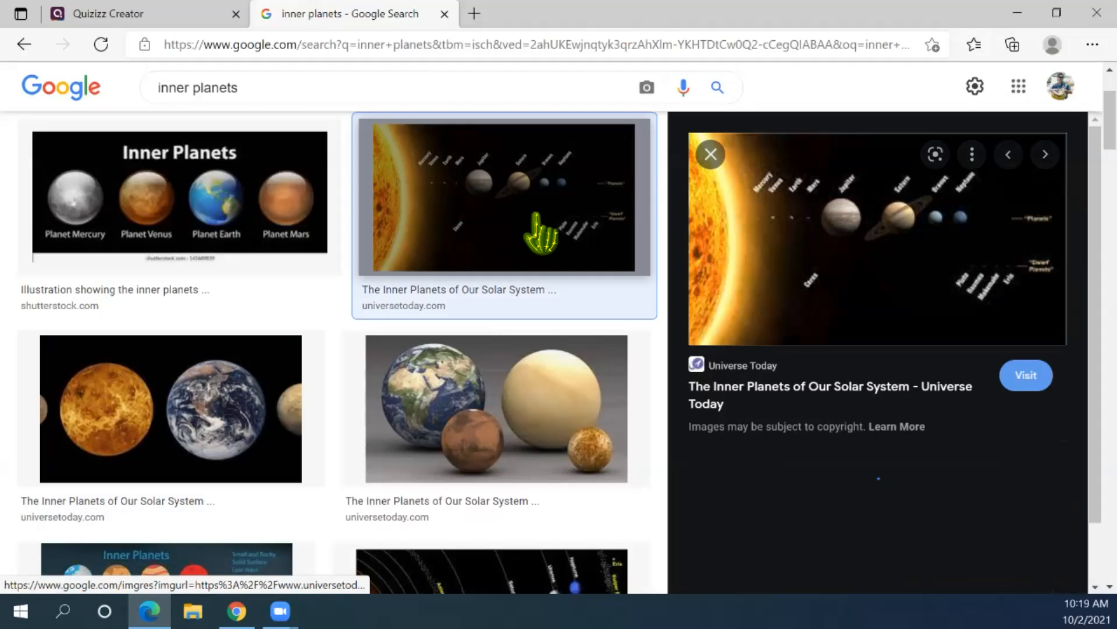
right_click(883, 255)
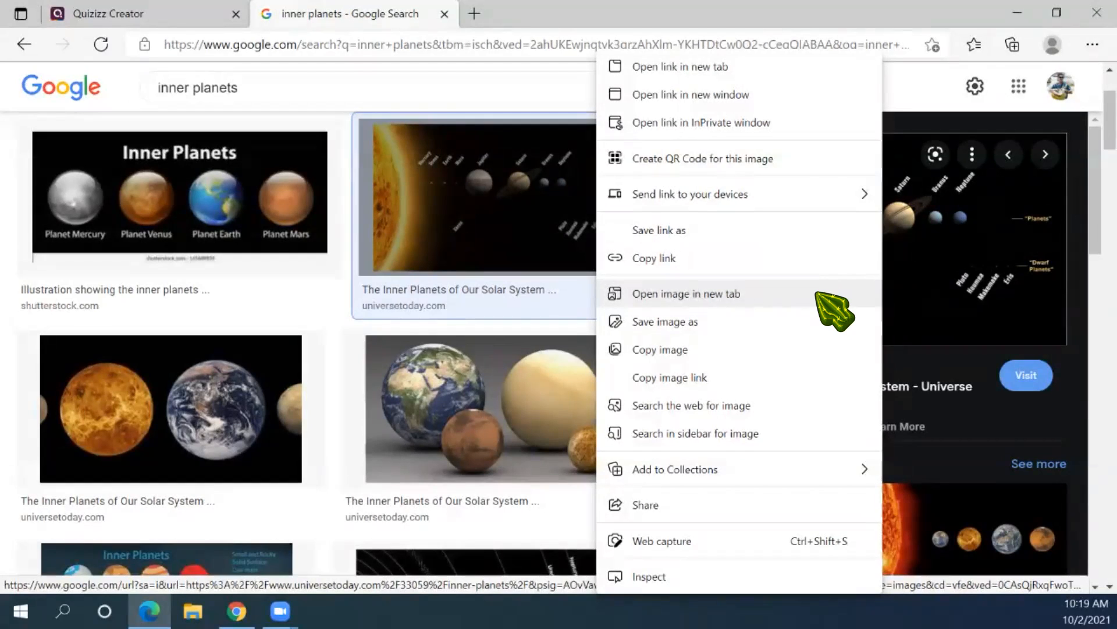
Copy the image link of the Universe Today solar system picture and paste it as the quiz's title image link
left_click(703, 378)
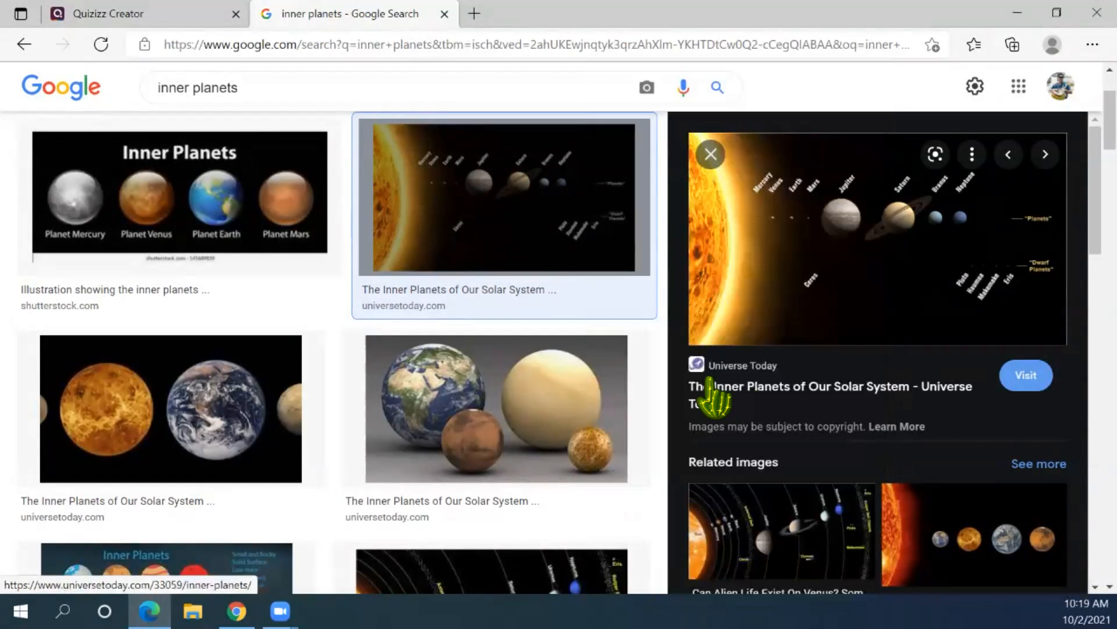
left_click(125, 15)
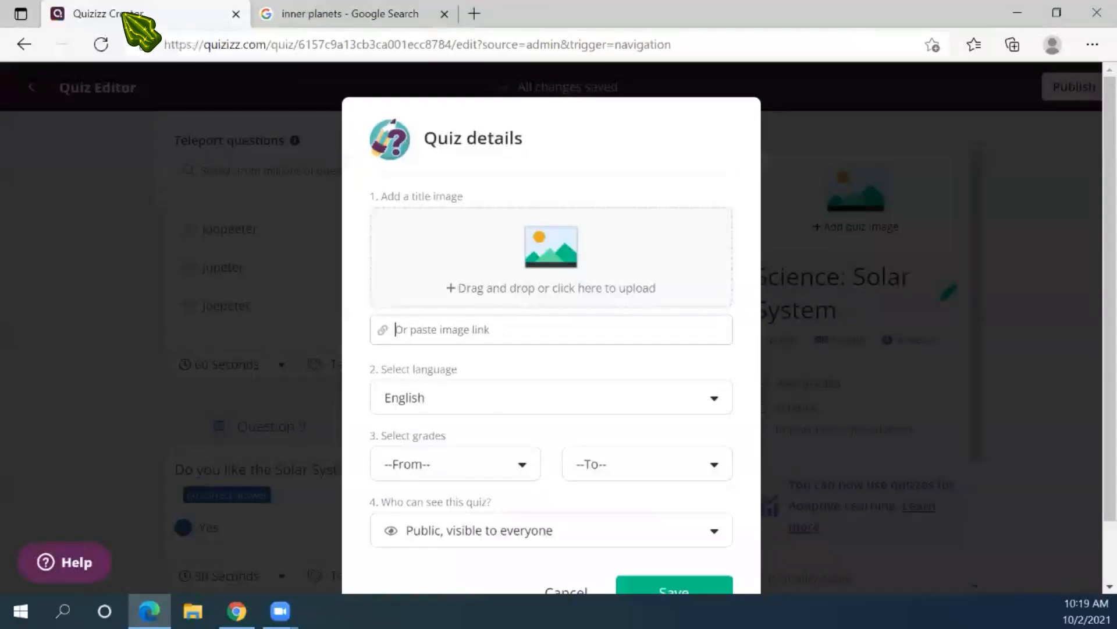
left_click(488, 329)
key("ctrl+v")
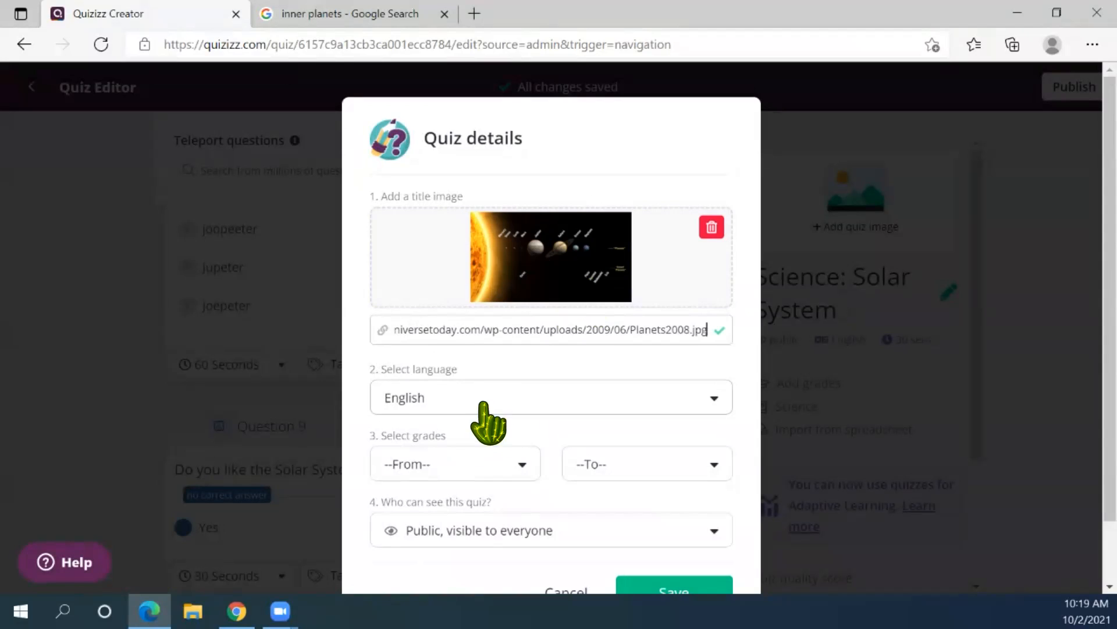
Look through the languages available for the quiz, including Tagalog, and leave English selected
left_click(519, 396)
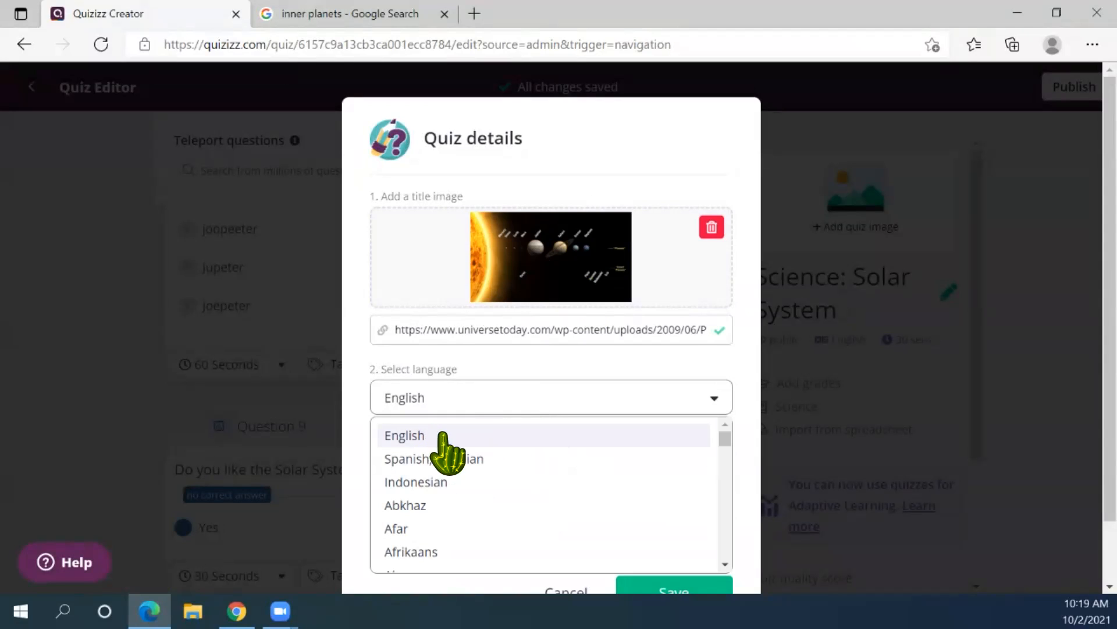
scroll(514, 486, "down", 3)
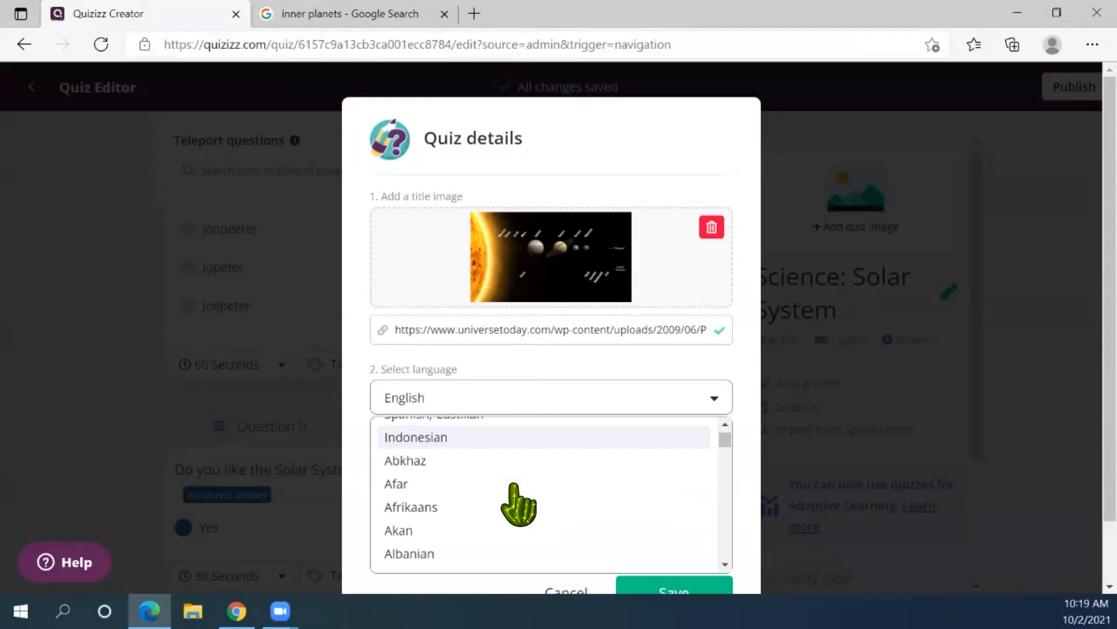
scroll(518, 504, "down", 15)
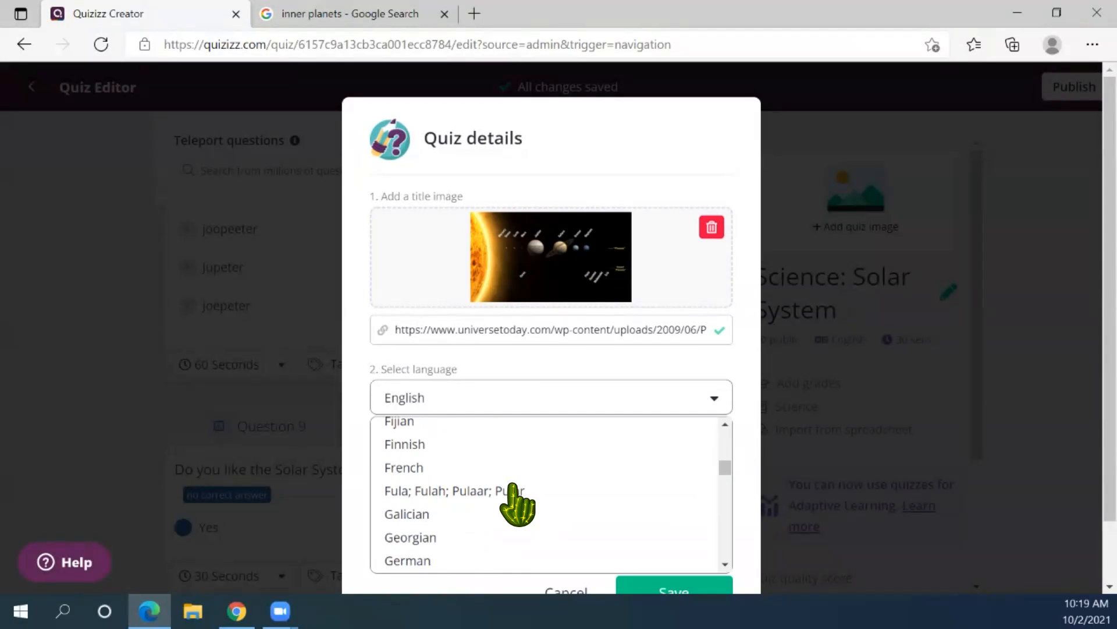
scroll(517, 504, "up", 2)
scroll(518, 504, "down", 6)
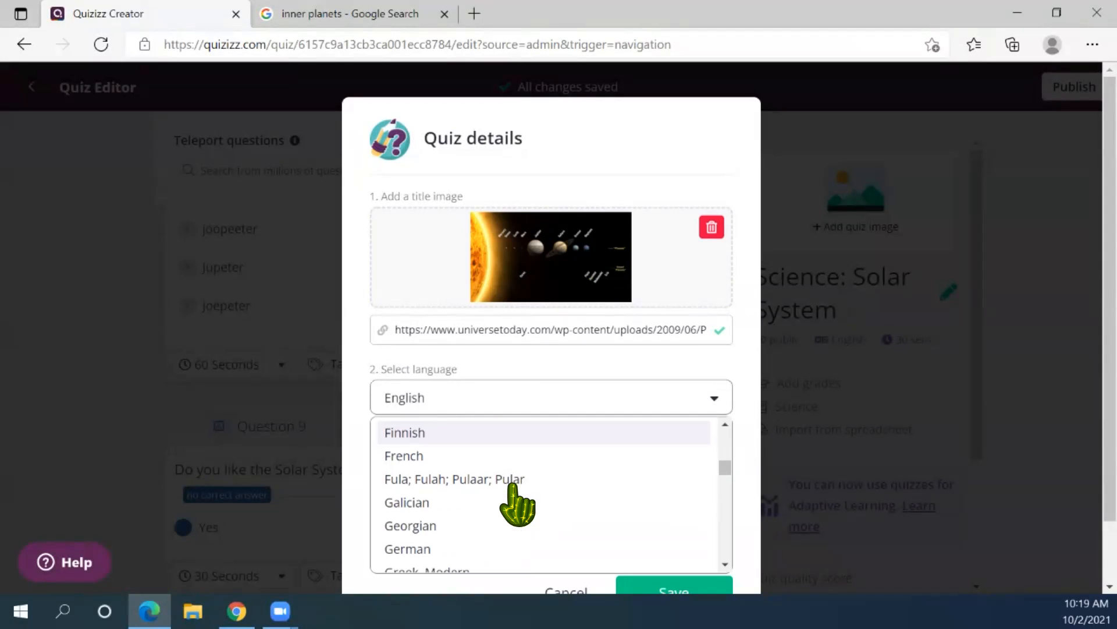
scroll(517, 504, "down", 15)
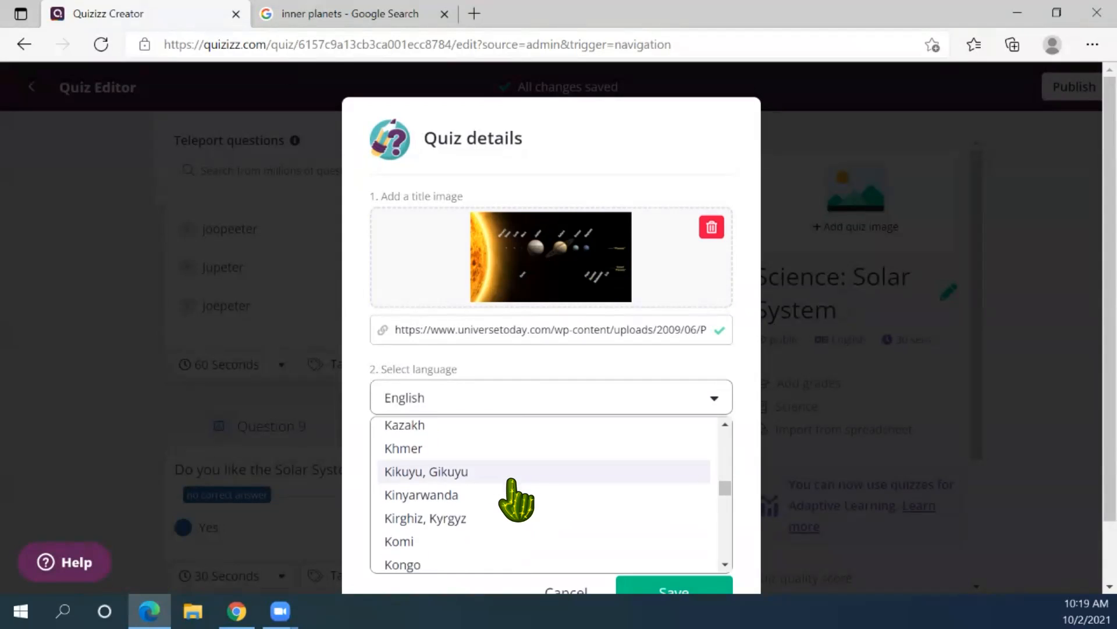
scroll(515, 499, "down", 15)
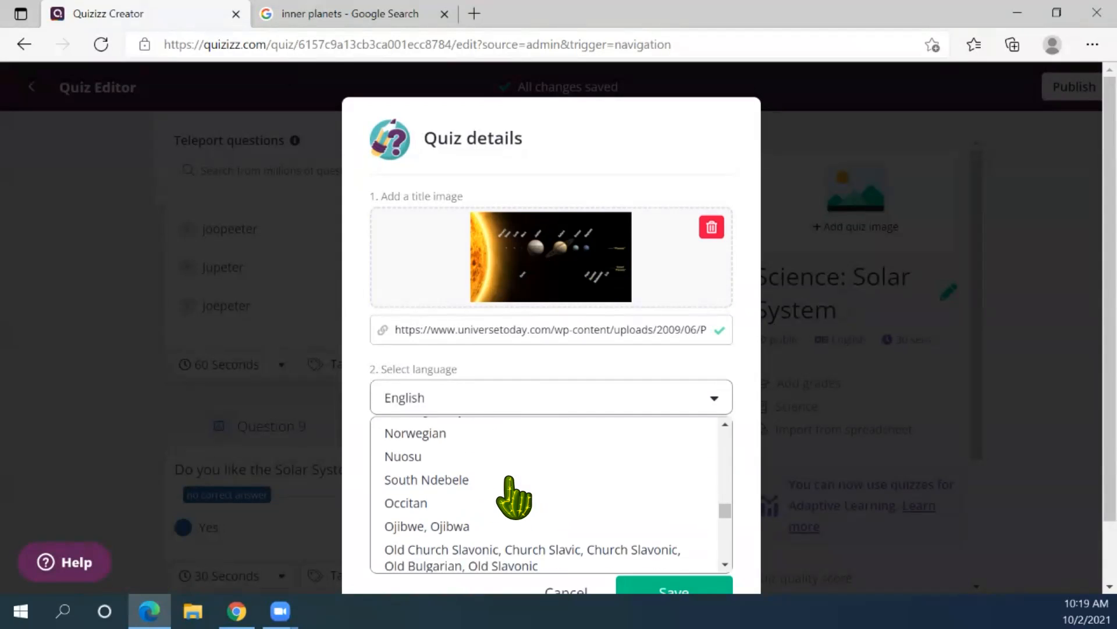
scroll(516, 498, "down", 15)
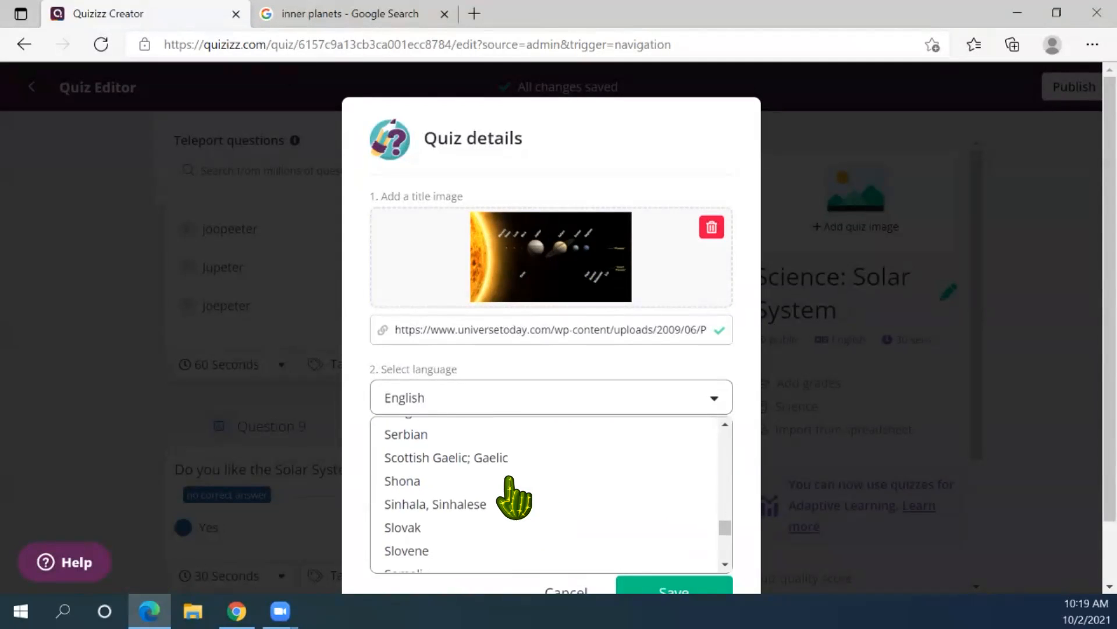
scroll(513, 498, "down", 5)
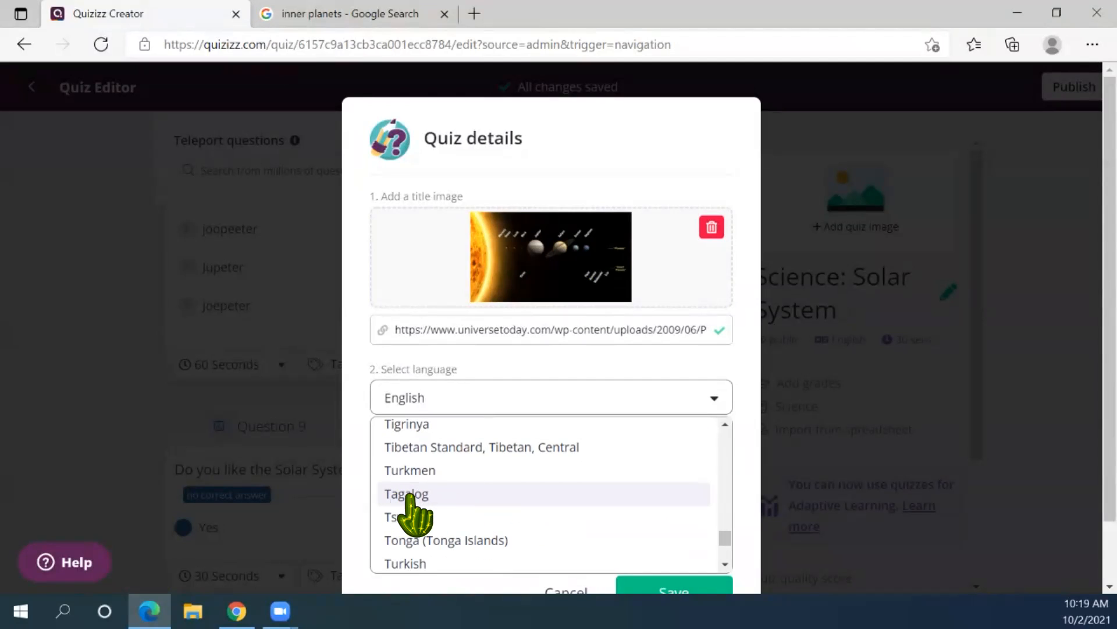
left_click_drag(727, 539, 467, 416)
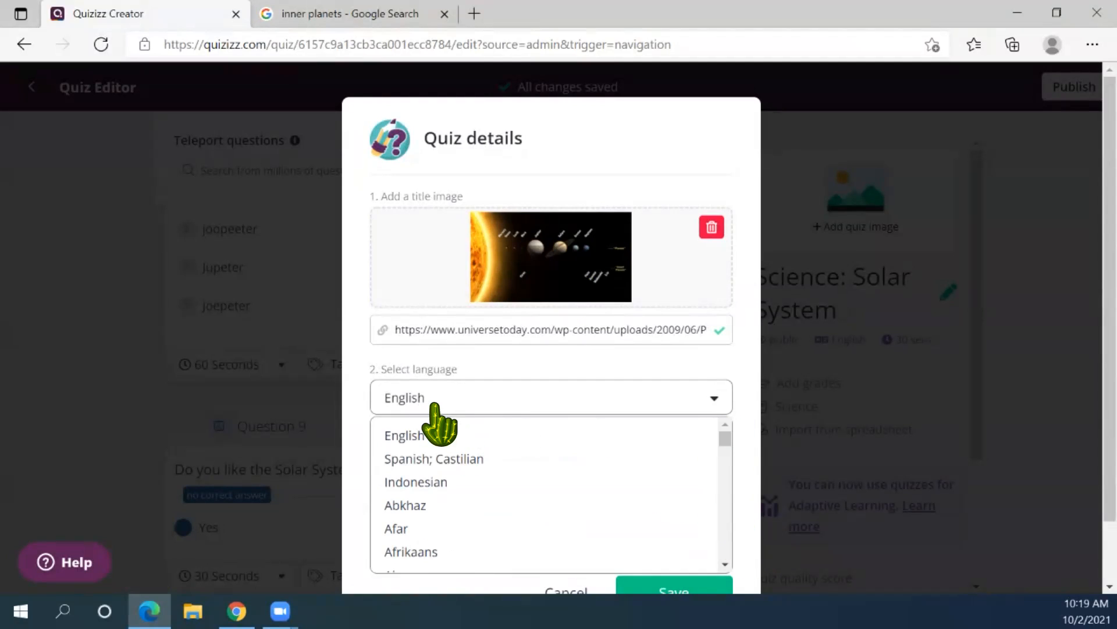
left_click(667, 358)
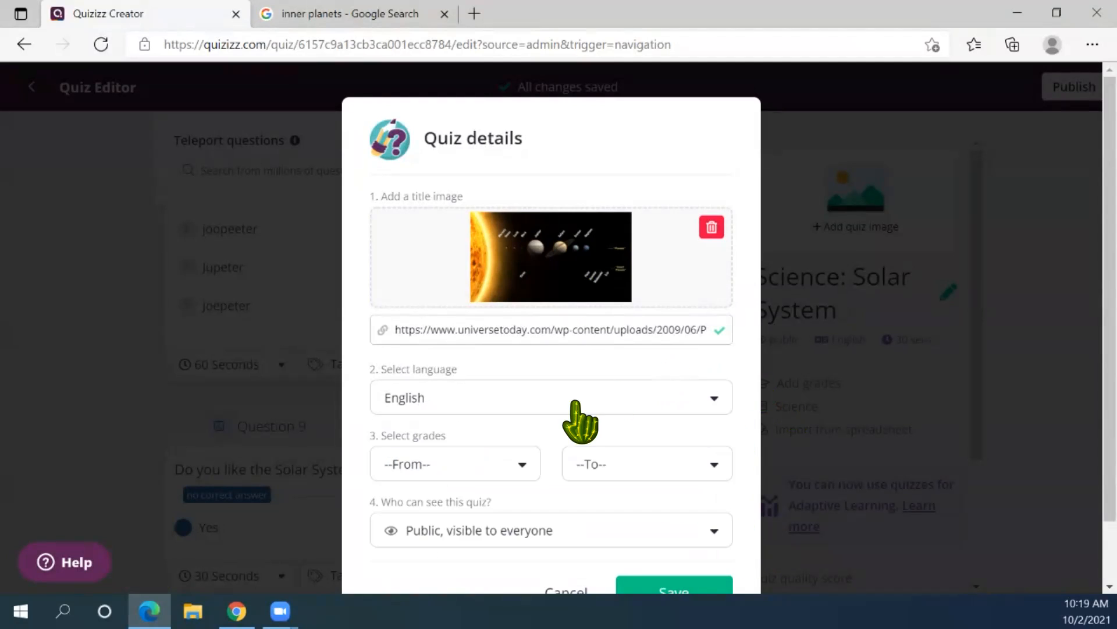
Set the quiz's grade range from 1st to 2nd
left_click(523, 464)
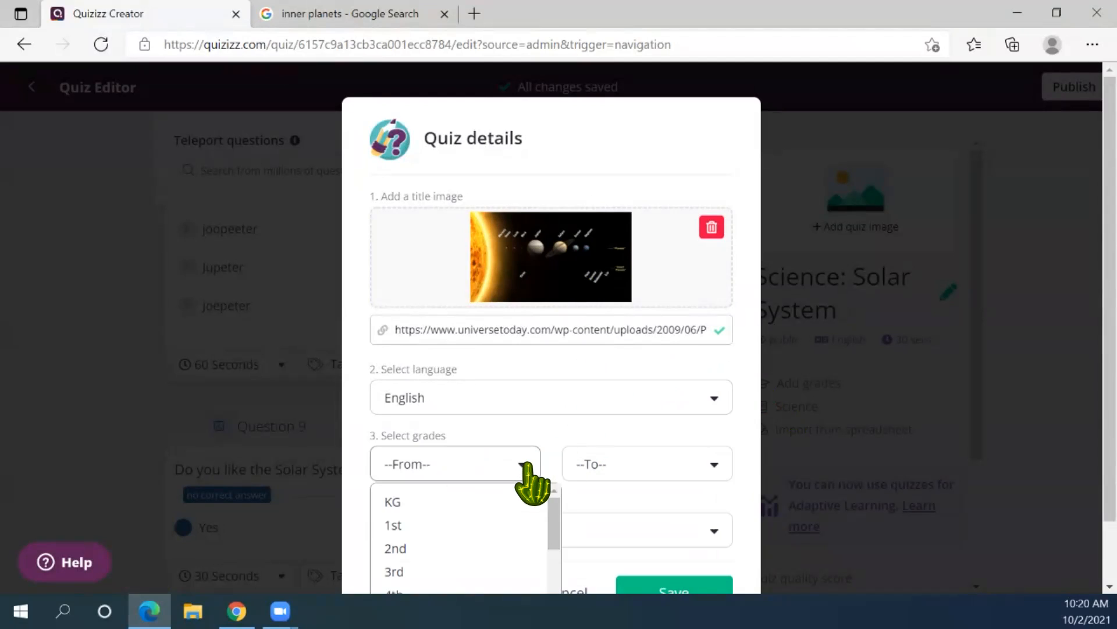
left_click(414, 525)
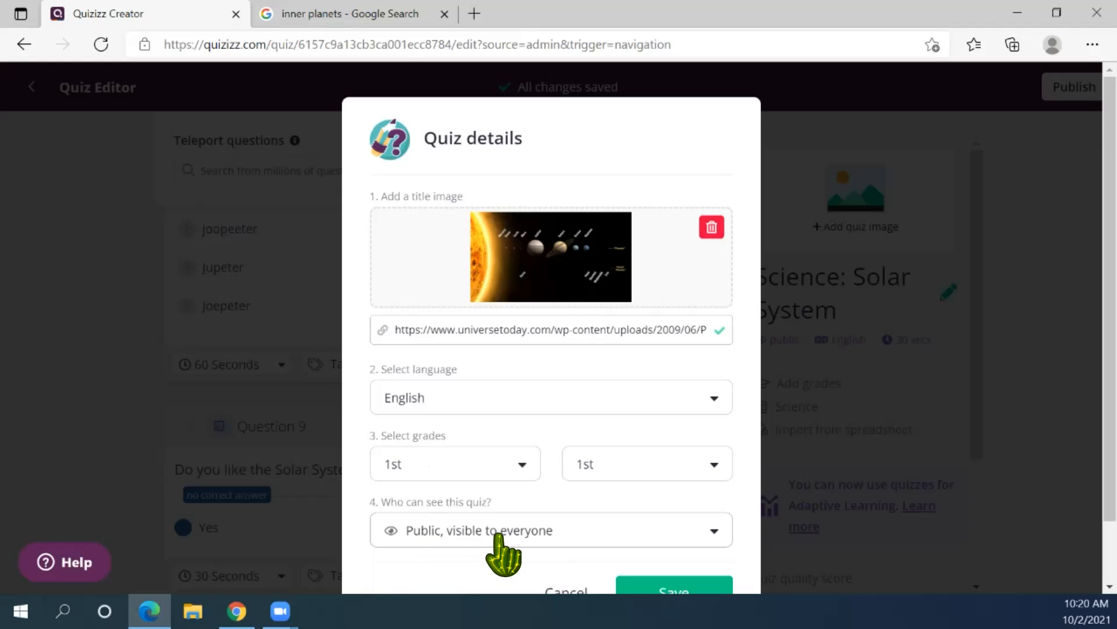
left_click(612, 464)
left_click(590, 550)
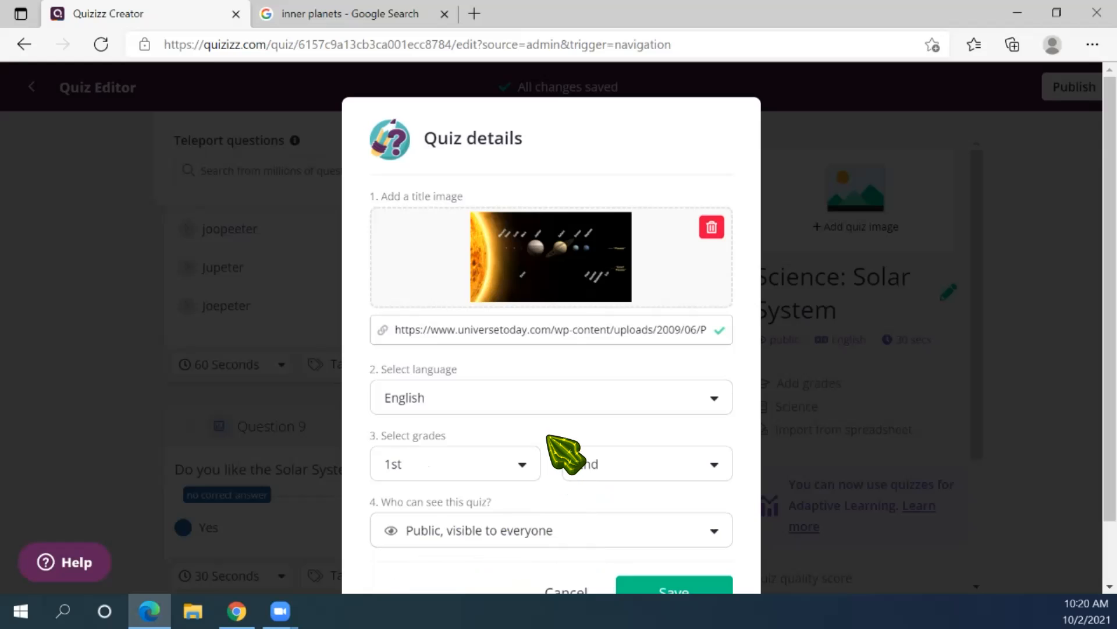
Choose "Public, visible to everyone" as the quiz's visibility and save the quiz details
scroll(524, 460, "down", 2)
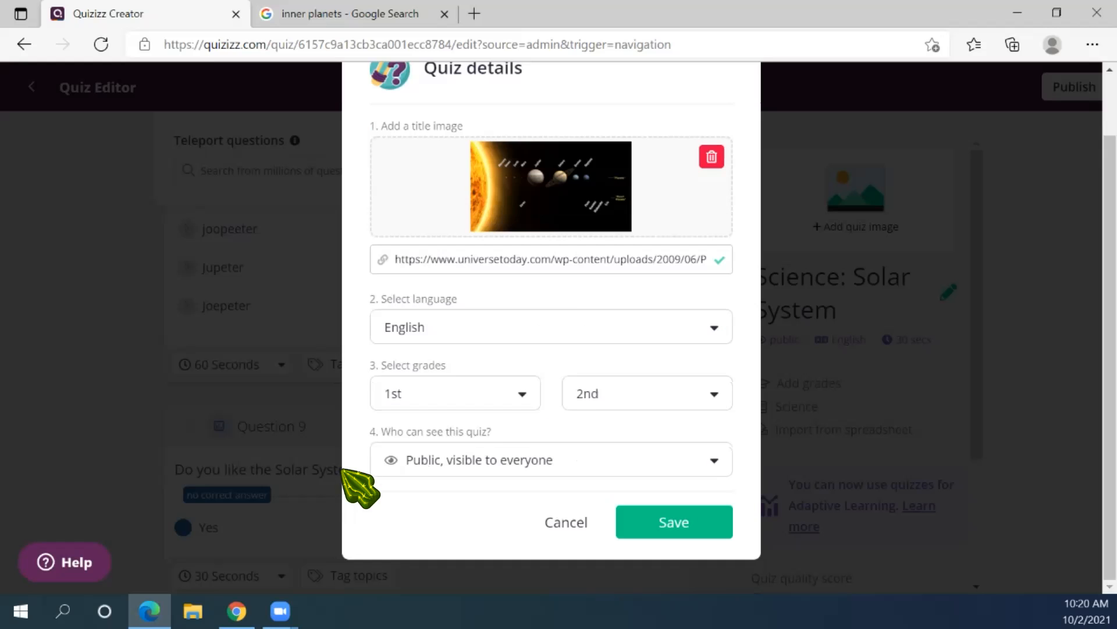
left_click(545, 466)
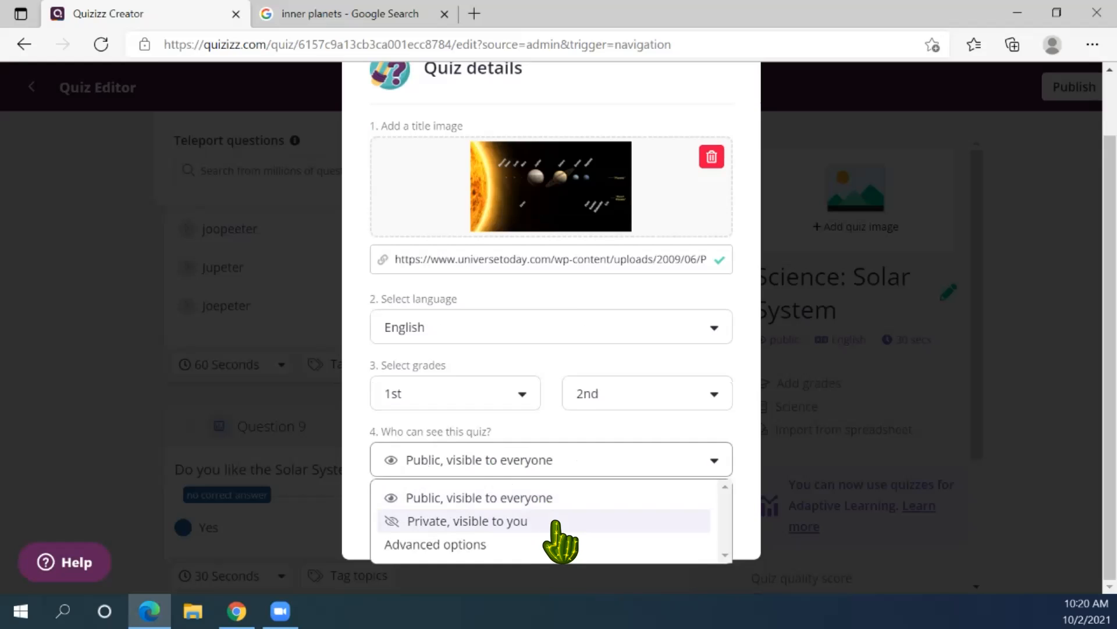
left_click(556, 498)
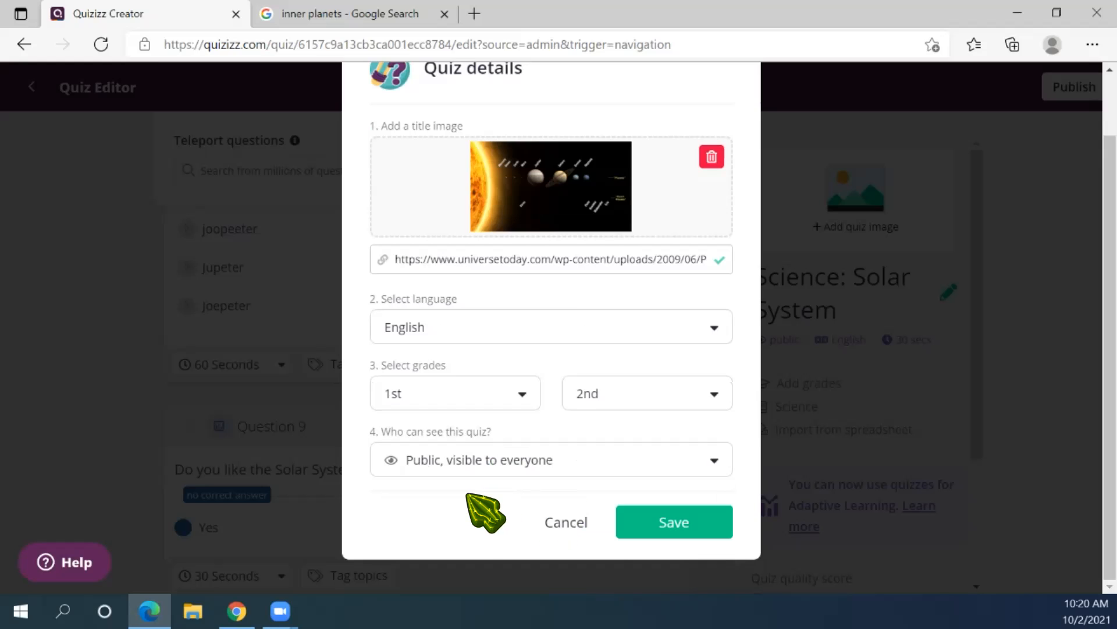
left_click(669, 524)
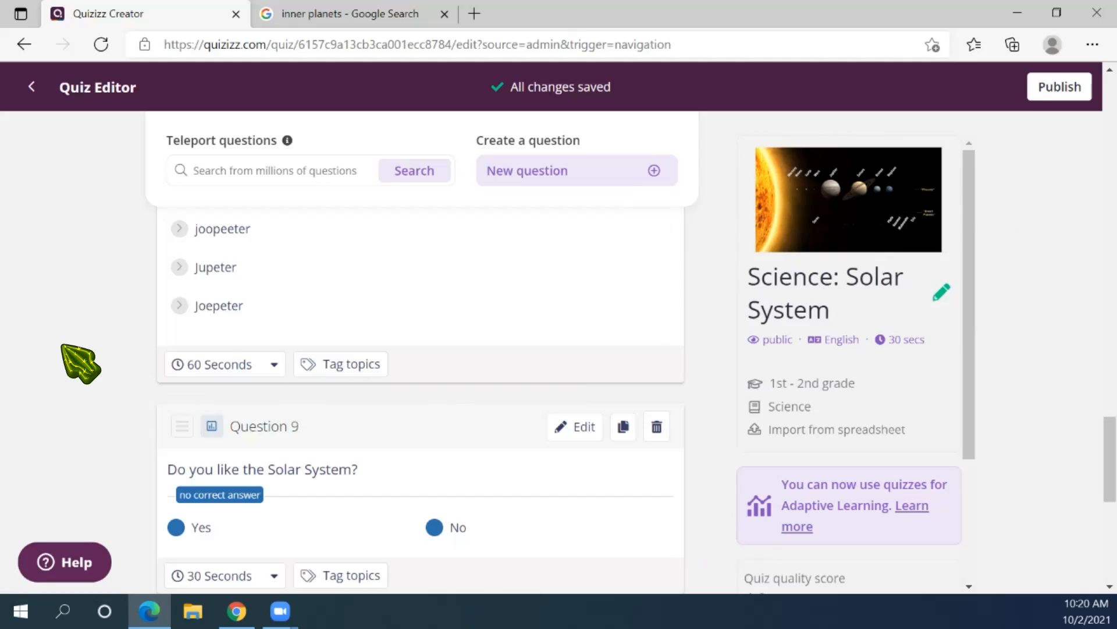
Check the quiz summary and quality score, and publish the Science: Solar System quiz
scroll(122, 389, "up", 5)
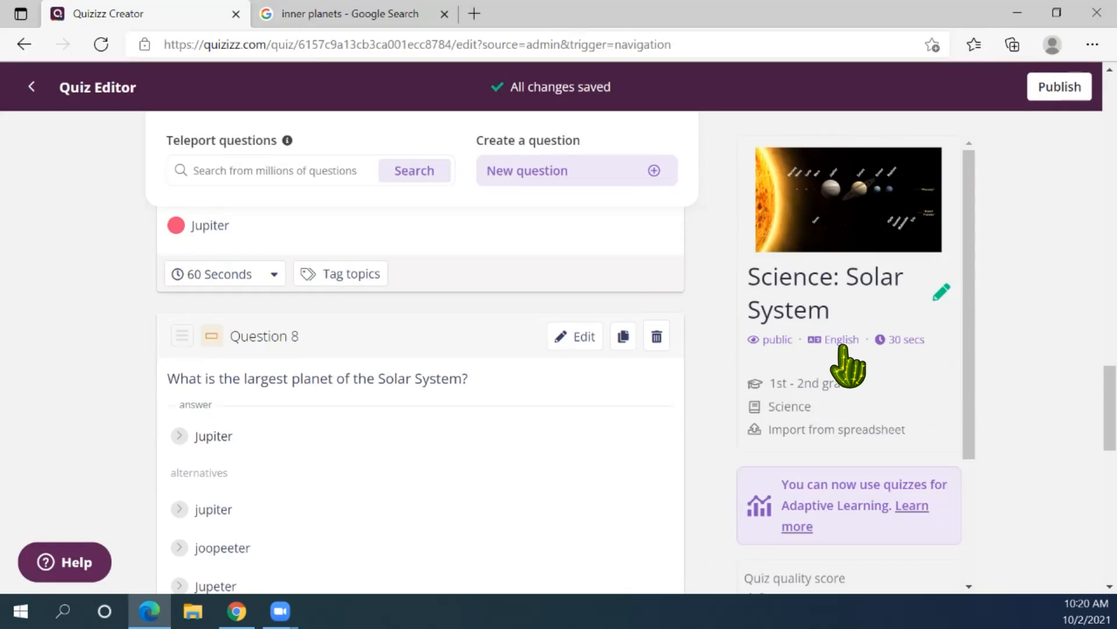
scroll(958, 403, "down", 3)
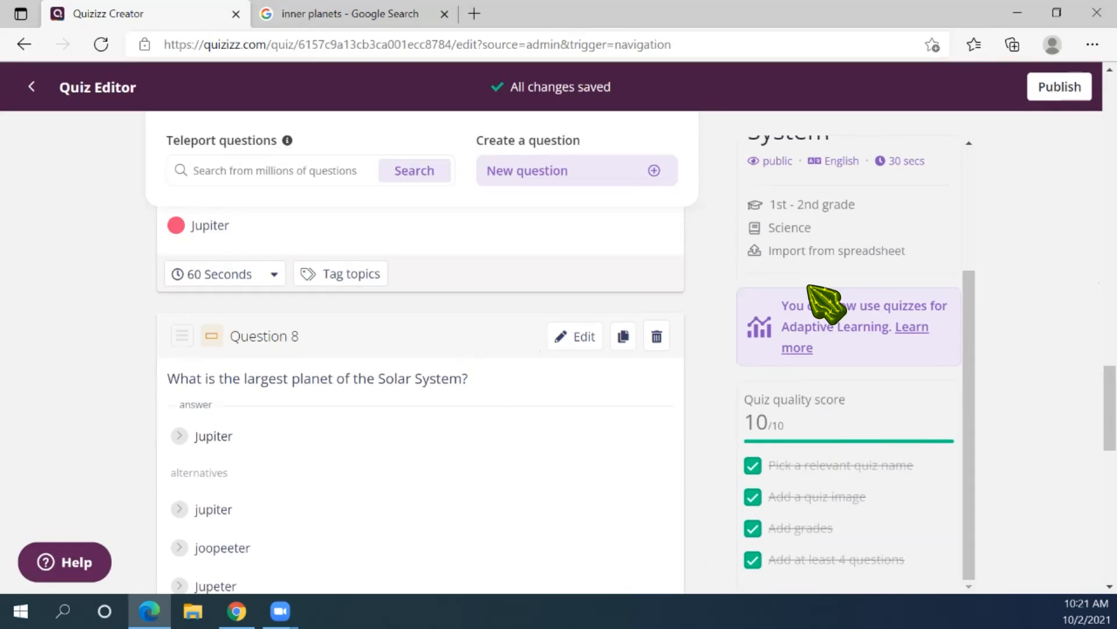
scroll(813, 303, "up", 5)
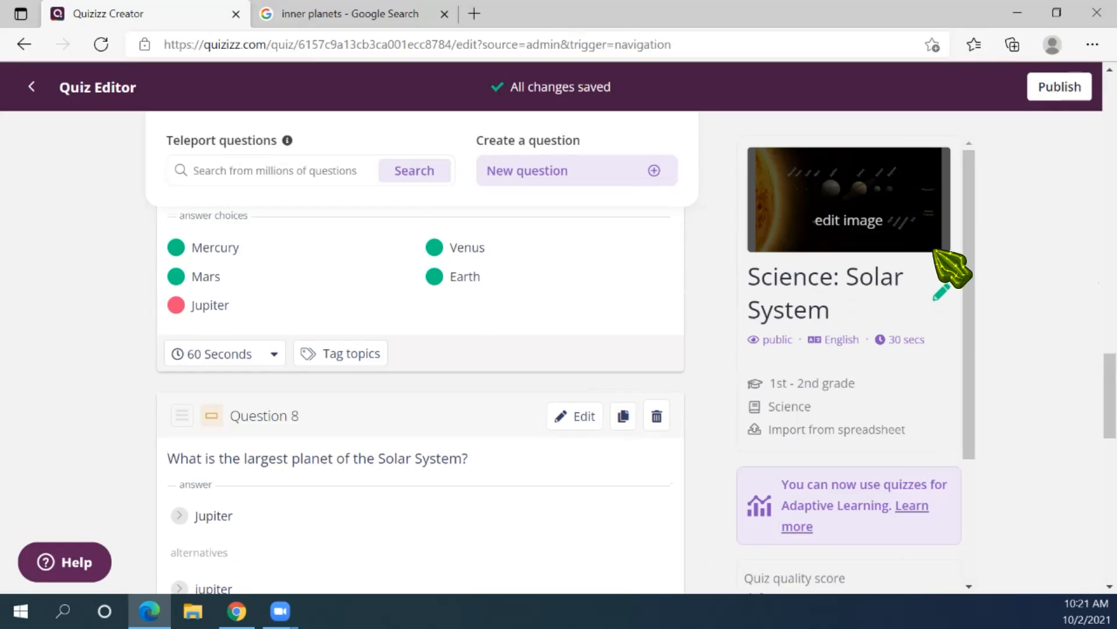
left_click(1060, 87)
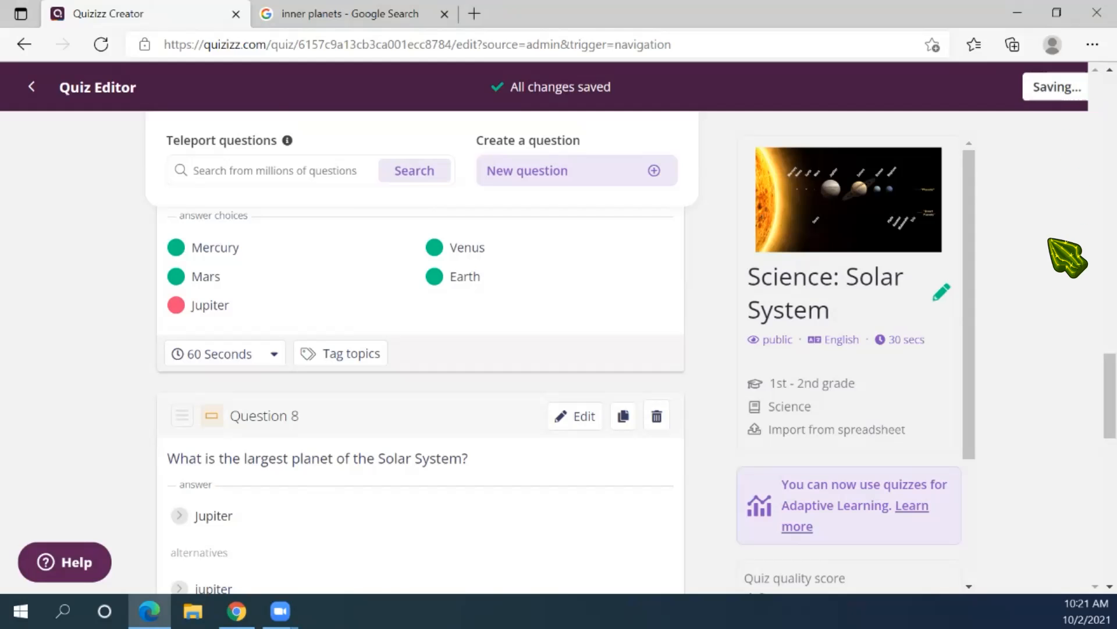
Review the sharing options, decline the School and District plans offer, and close the invite dialog
scroll(675, 191, "down", 2)
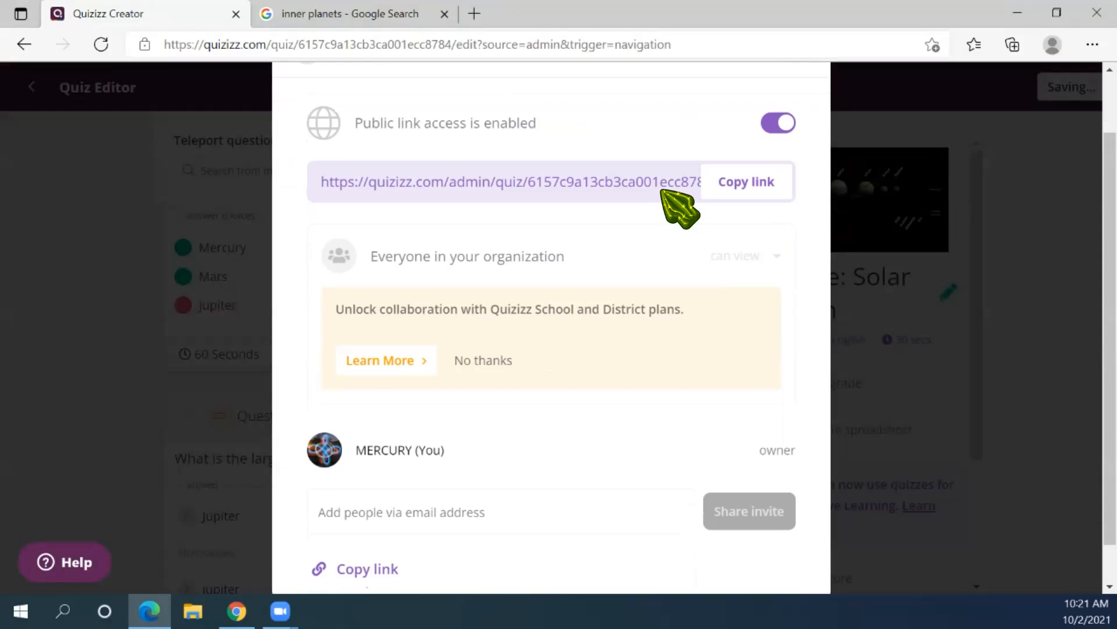
scroll(582, 122, "up", 1)
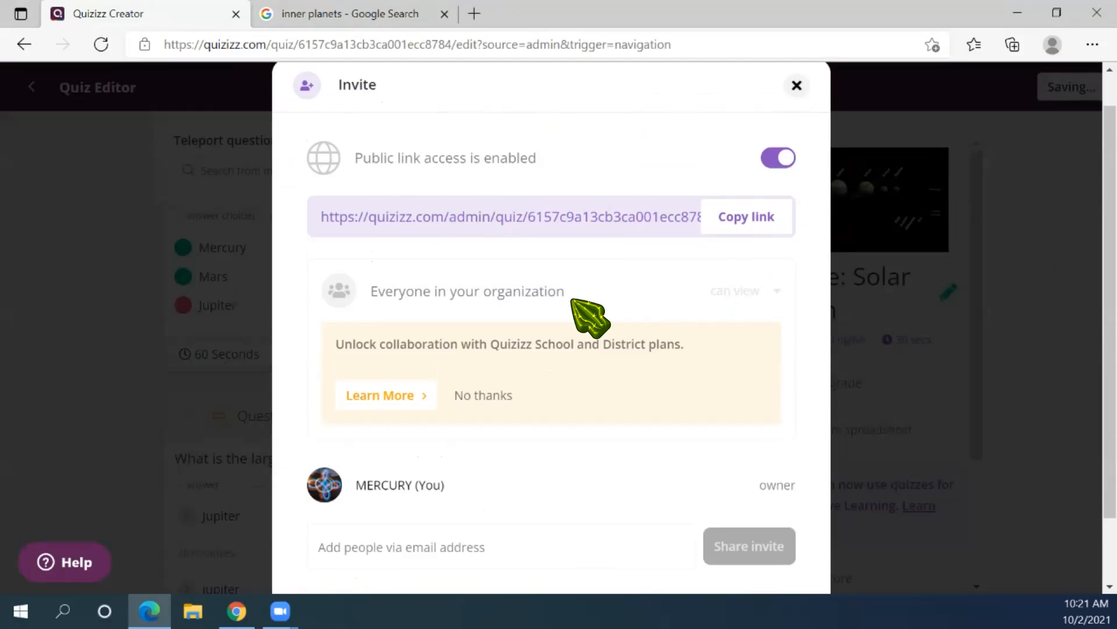
scroll(751, 221, "down", 2)
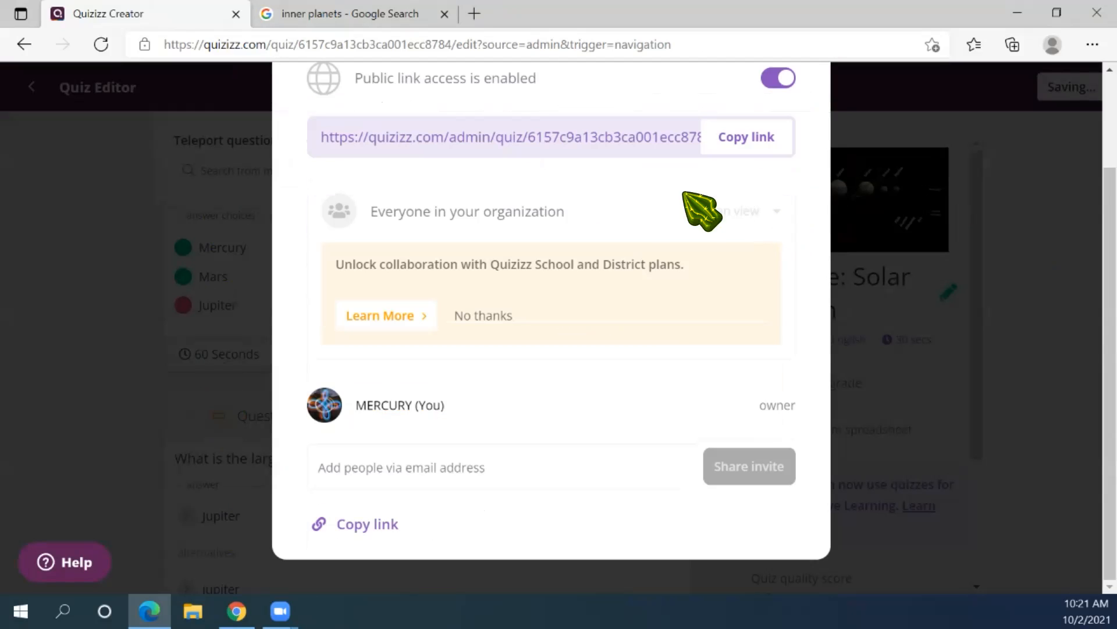
left_click(494, 319)
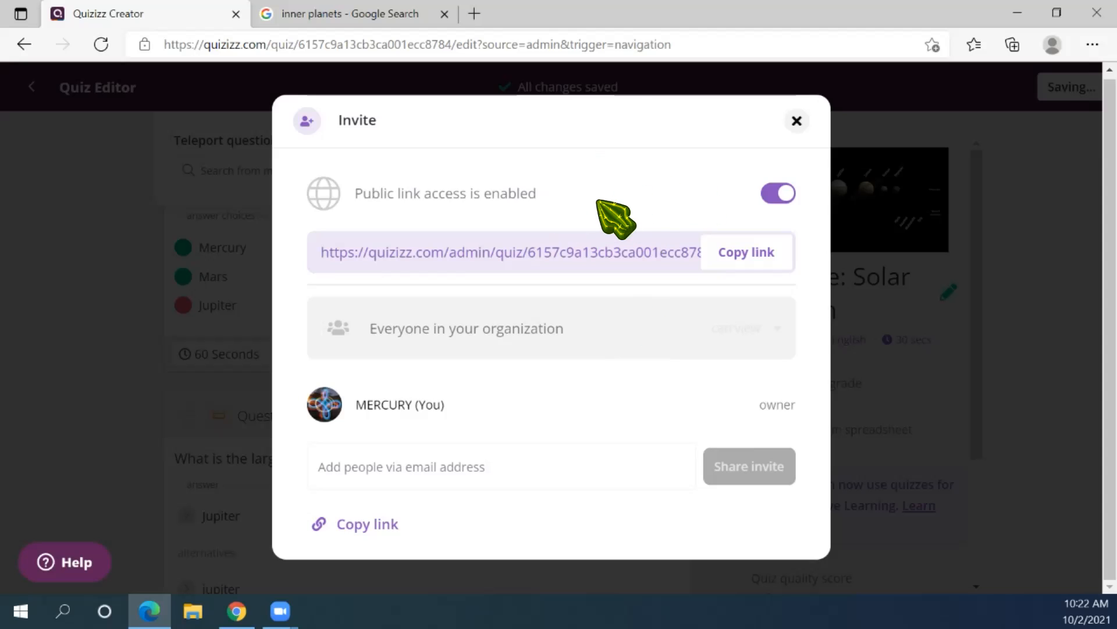
left_click(797, 121)
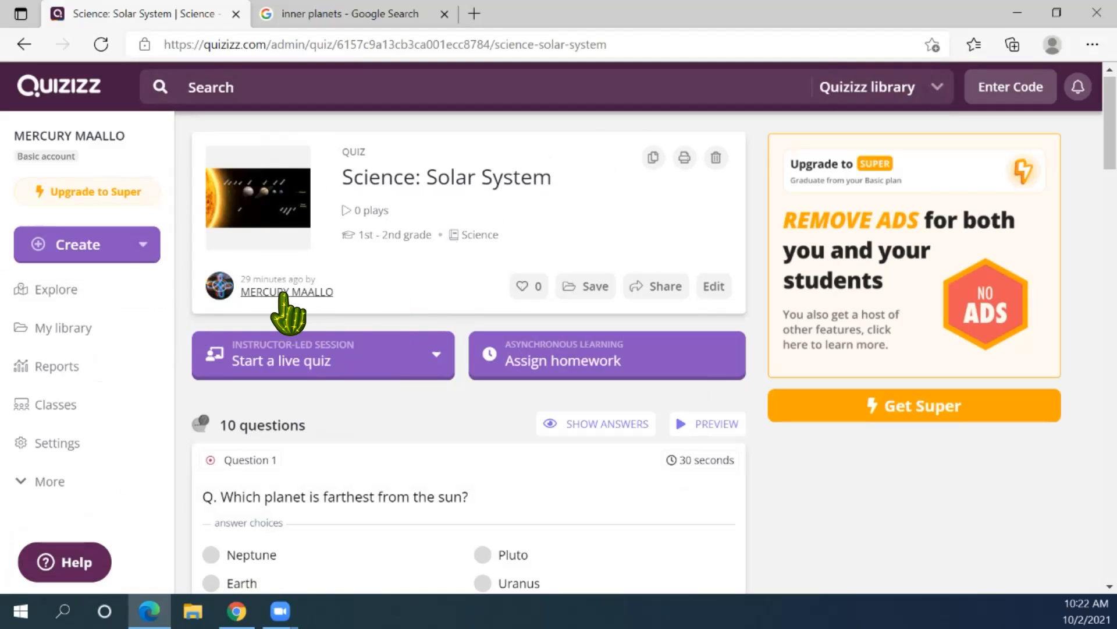
Open the live quiz setup for Science: Solar System with the Classic option and view its mode and class assignment settings
scroll(424, 390, "down", 8)
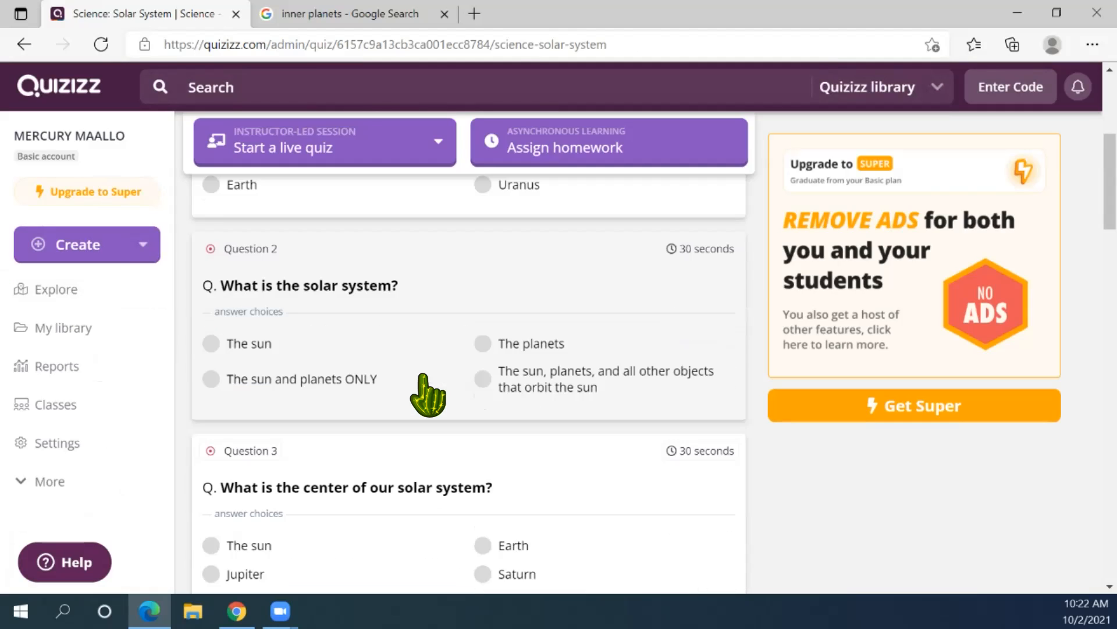
scroll(425, 394, "down", 1)
scroll(425, 394, "up", 10)
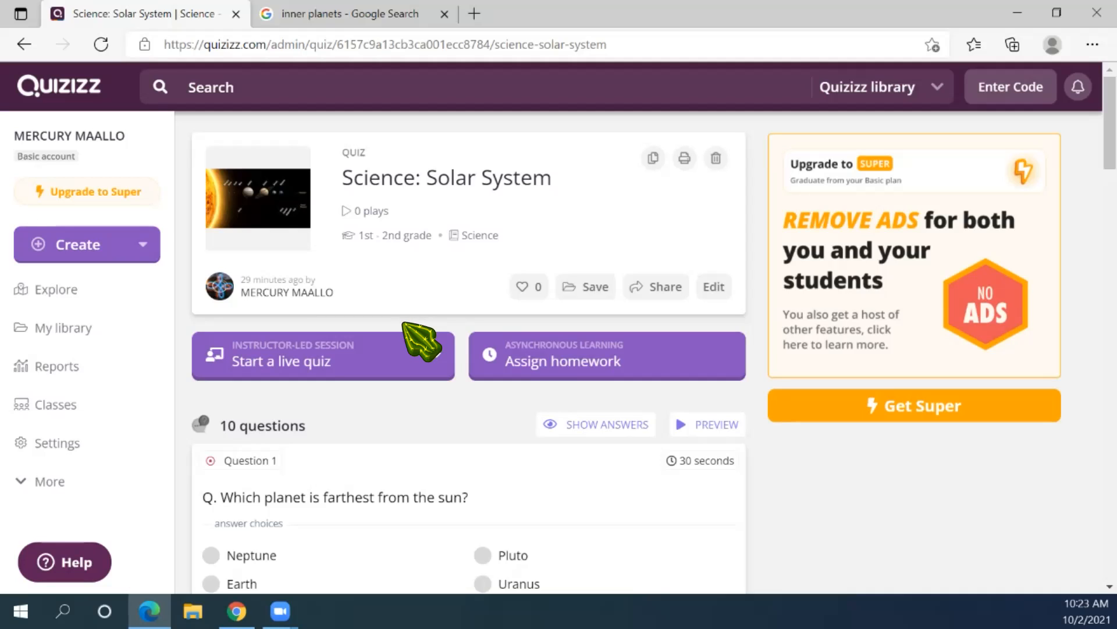
left_click(437, 356)
left_click(449, 298)
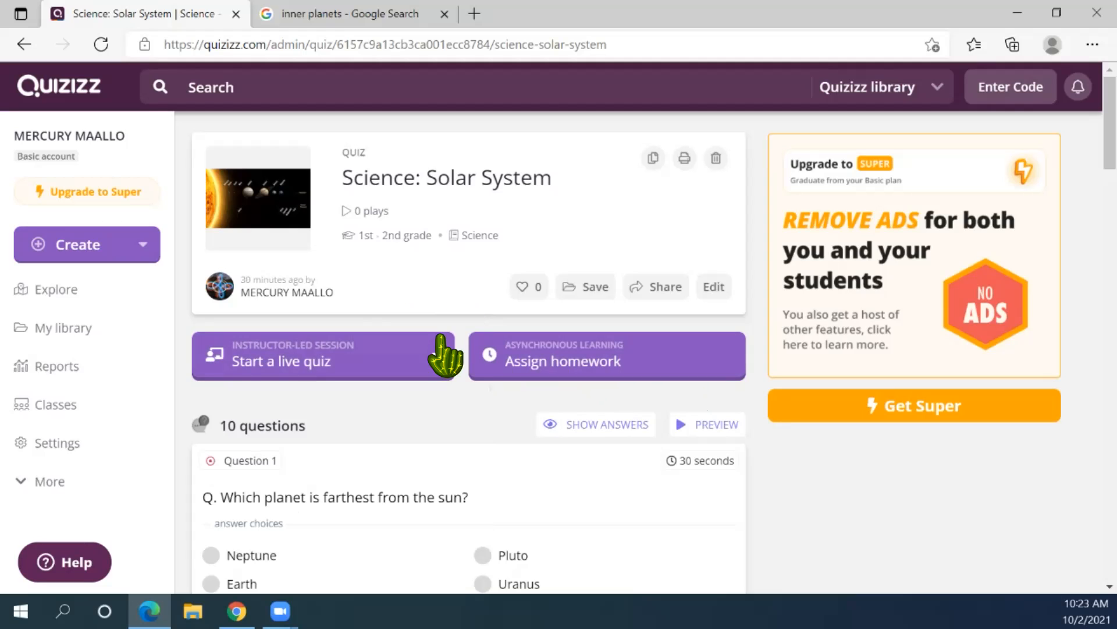
left_click(437, 367)
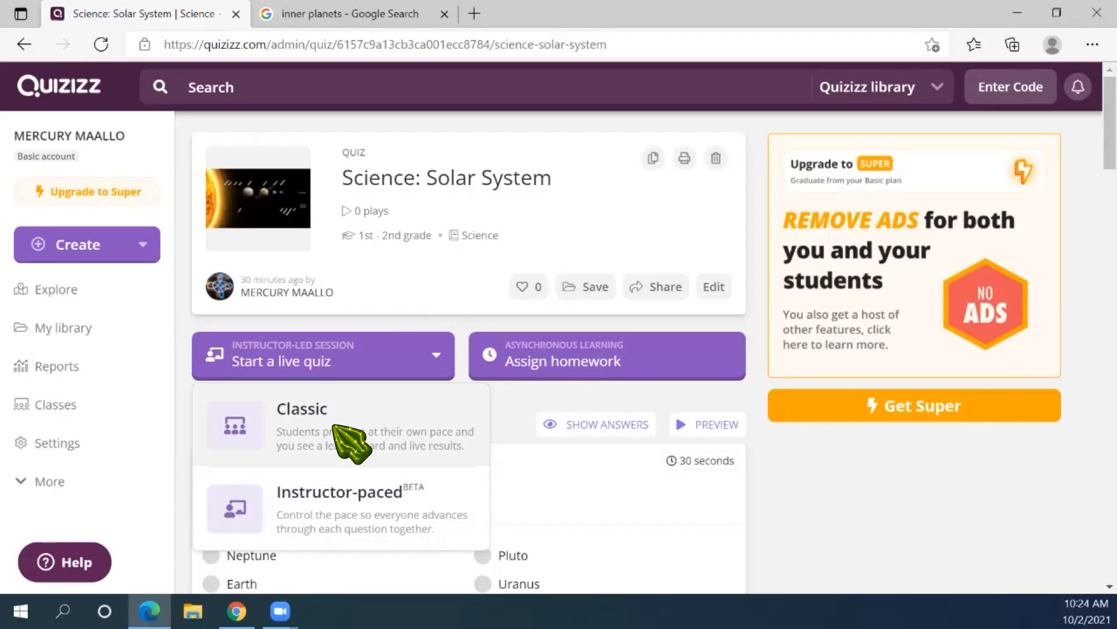
left_click(351, 442)
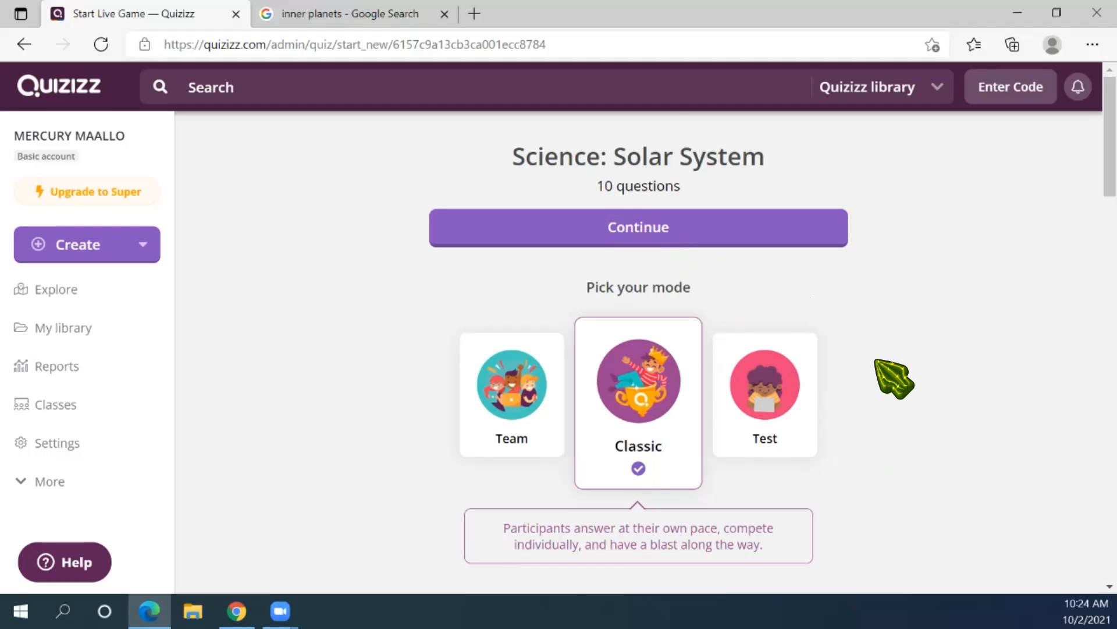
scroll(875, 361, "down", 1)
scroll(894, 378, "down", 1)
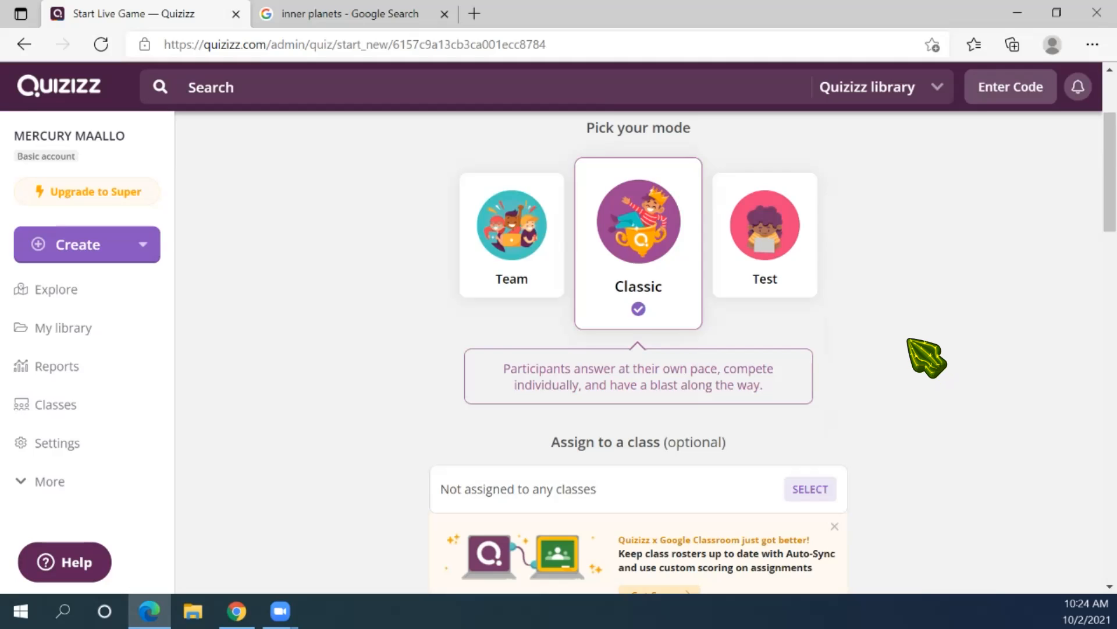
Examine the class assignment option and the General settings under Advanced Settings
scroll(909, 339, "down", 2)
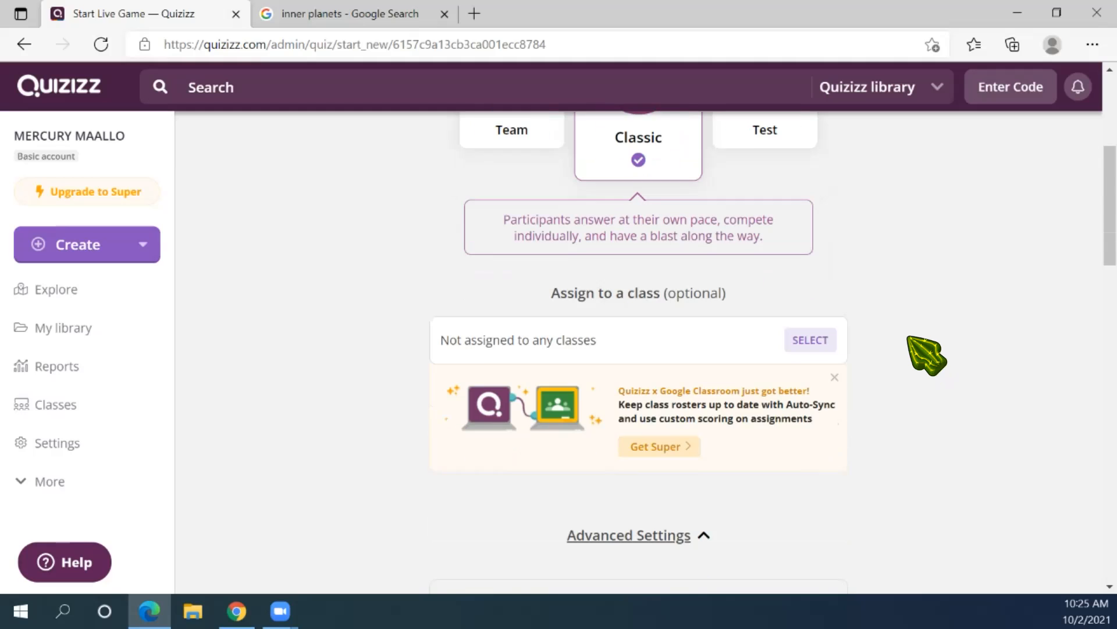
scroll(896, 349, "down", 2)
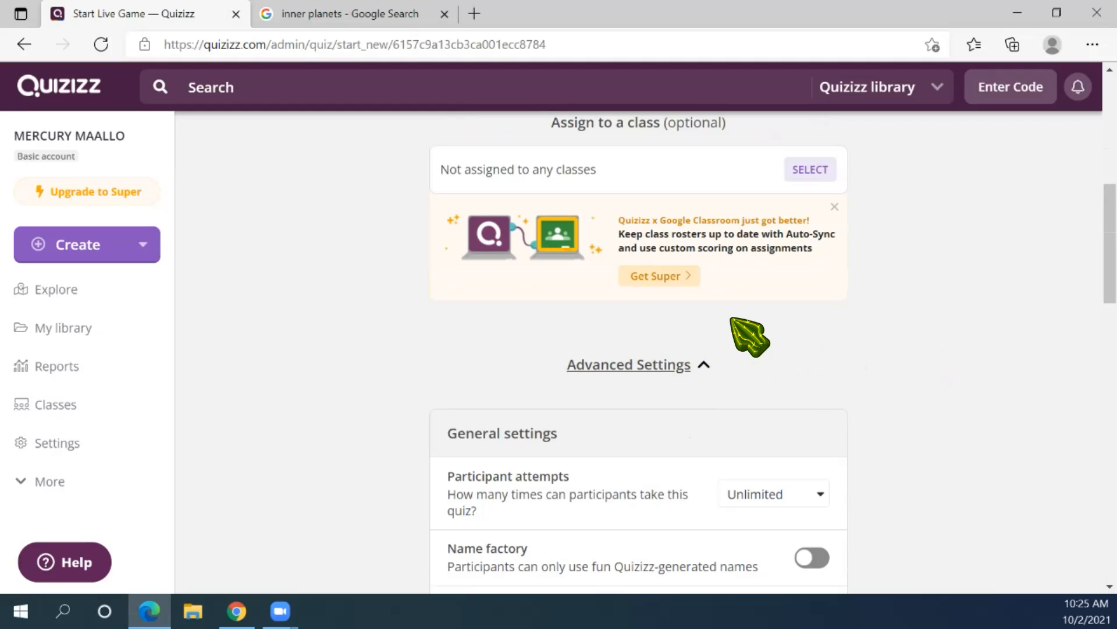
scroll(1065, 291, "down", 1)
scroll(1069, 249, "up", 1)
scroll(1070, 250, "up", 8)
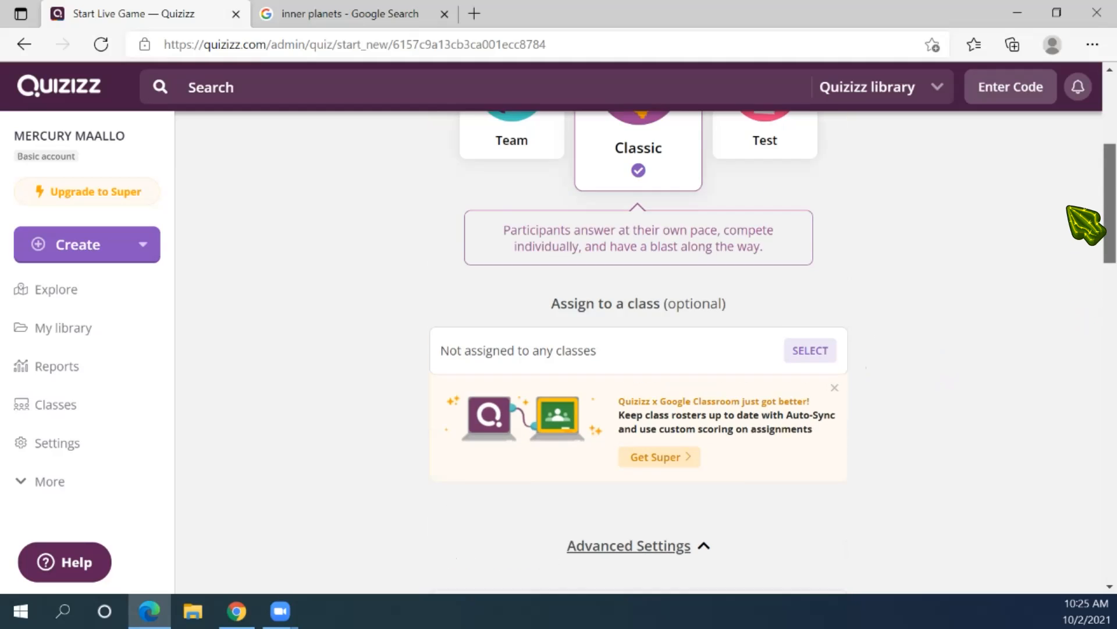
scroll(1070, 174, "down", 4)
scroll(1087, 244, "down", 5)
right_click(1088, 282)
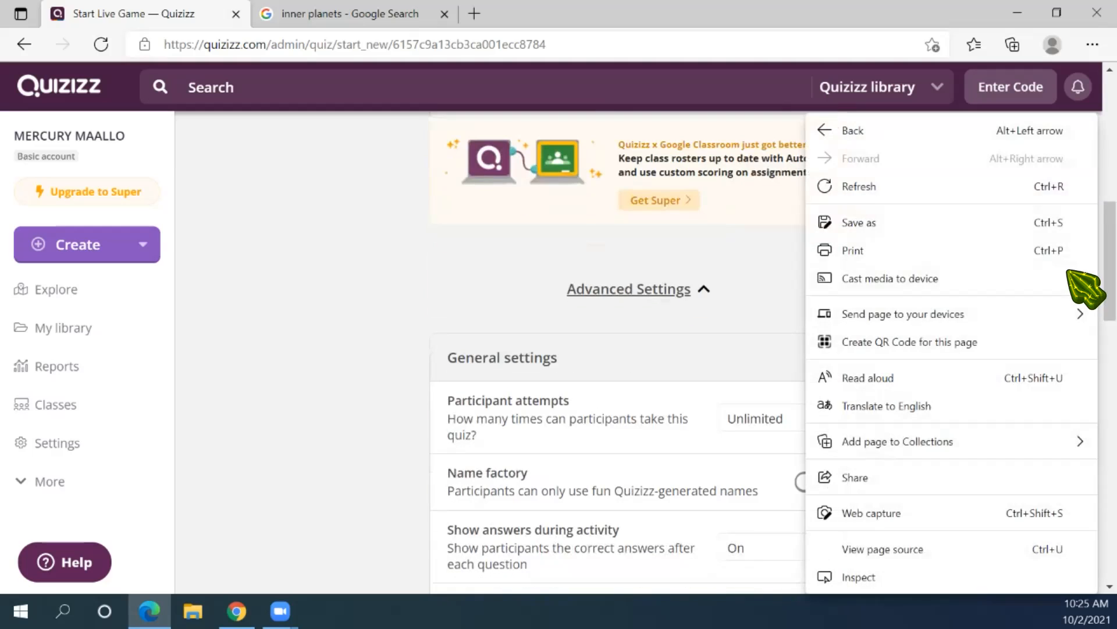
left_click(779, 272)
scroll(811, 304, "down", 1)
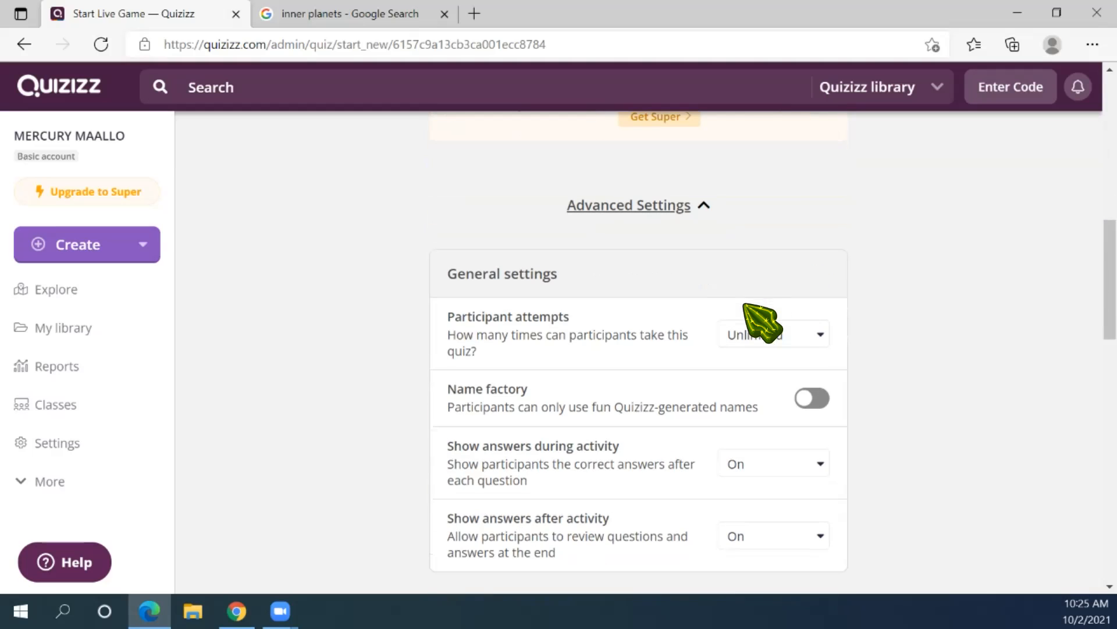
scroll(832, 275, "down", 1)
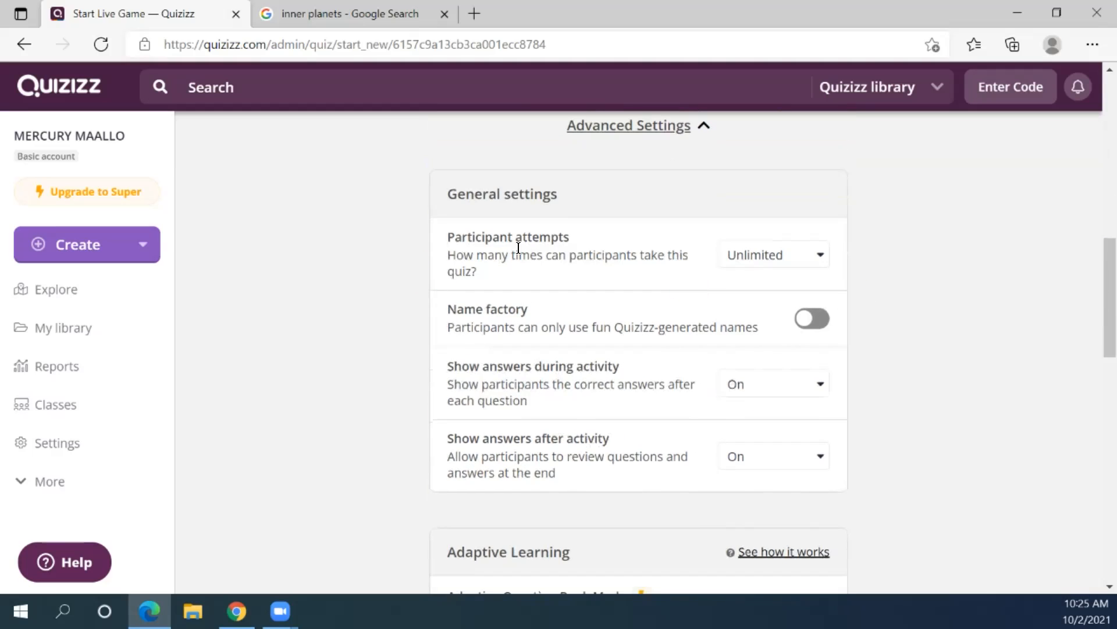
Keep Participant attempts at Unlimited, and switch Name factory on and back off
left_click(795, 246)
left_click(762, 285)
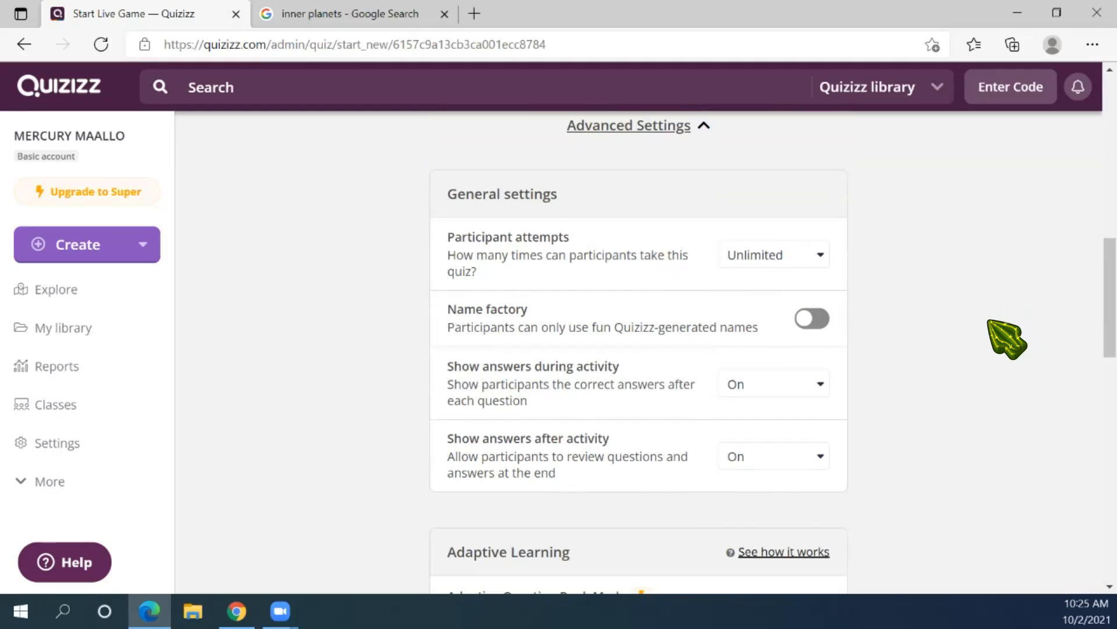
scroll(1007, 339, "down", 1)
scroll(488, 247, "down", 1)
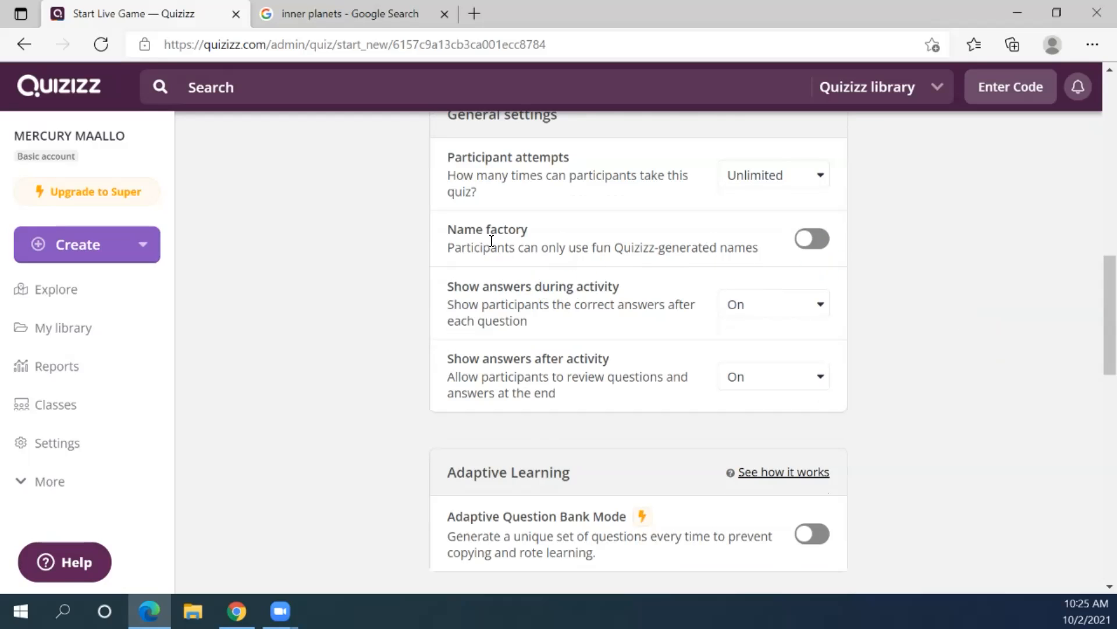
left_click(813, 240)
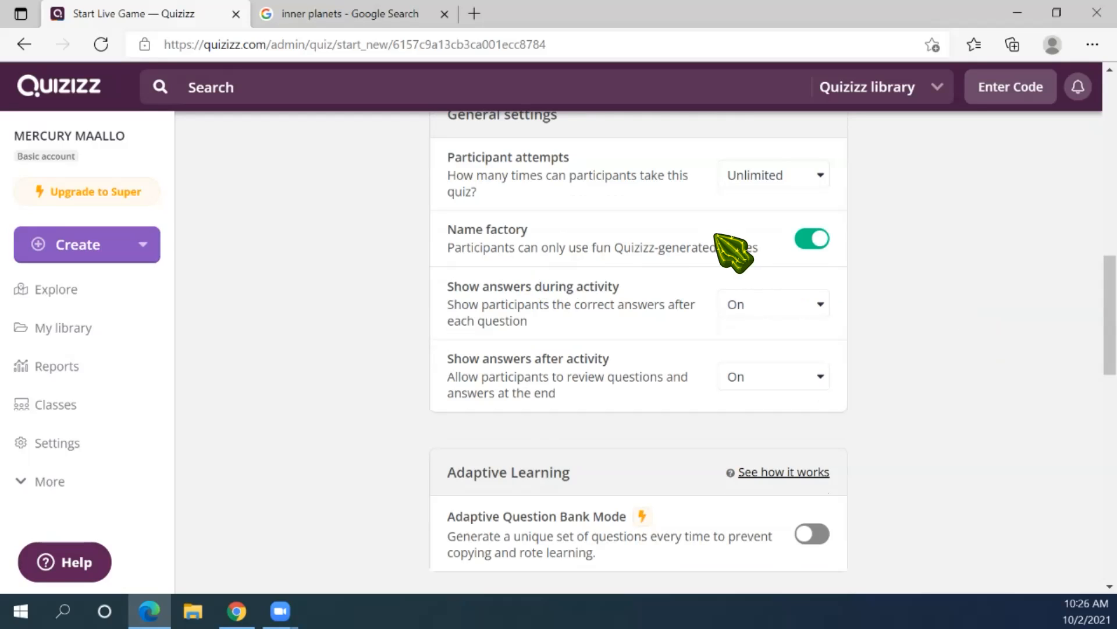
left_click(807, 239)
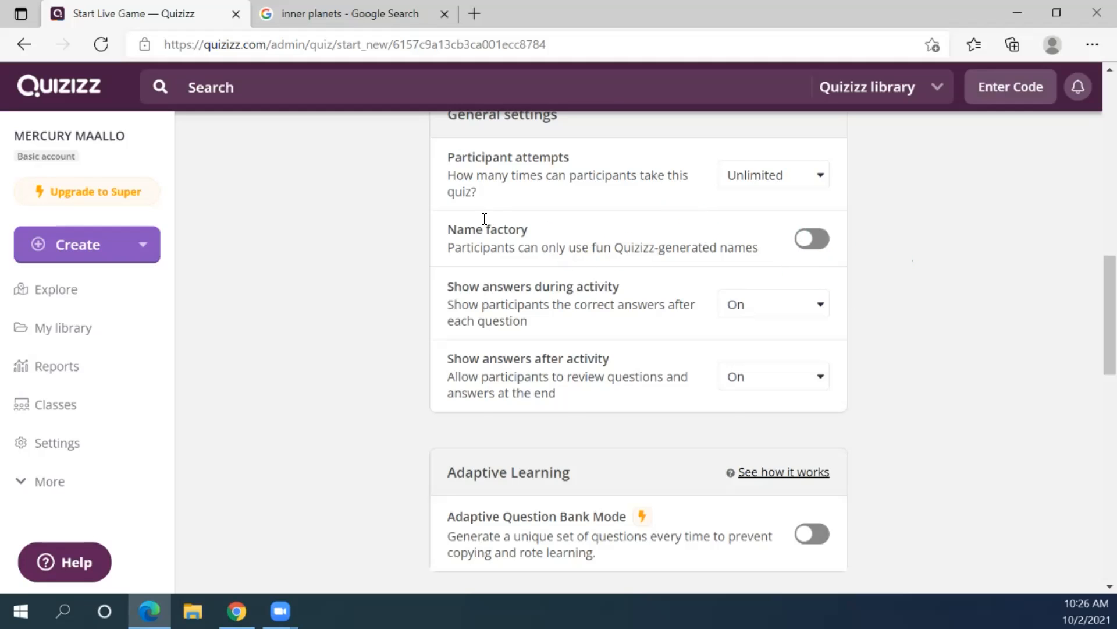
Examine the show-answers options, Adaptive Question Bank Mode and the Power-ups setting
scroll(464, 217, "down", 2)
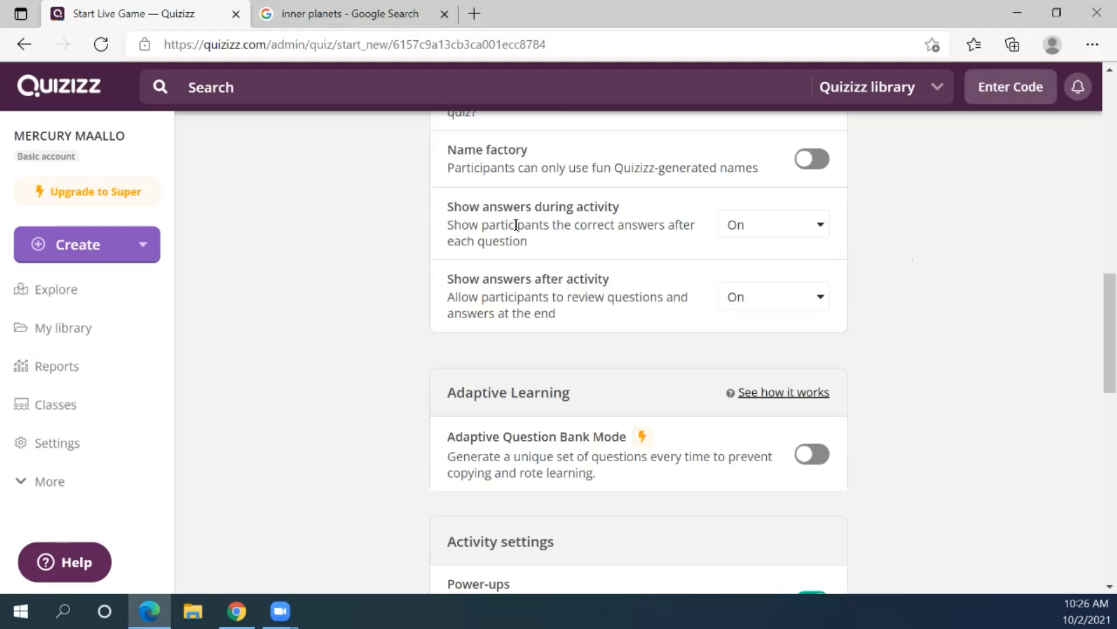
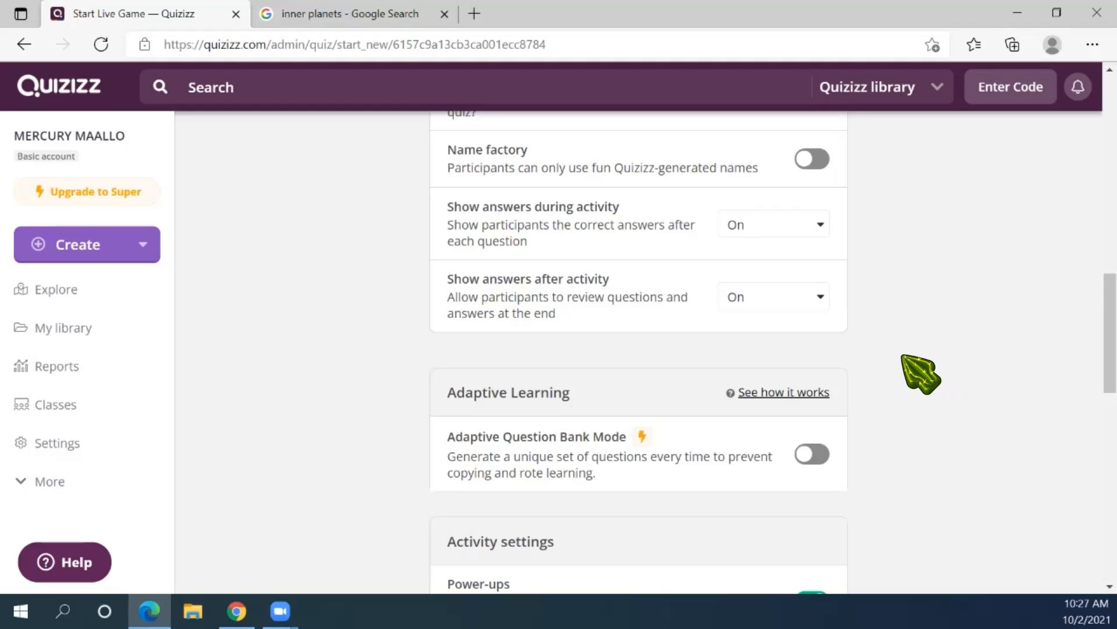
scroll(922, 277, "down", 4)
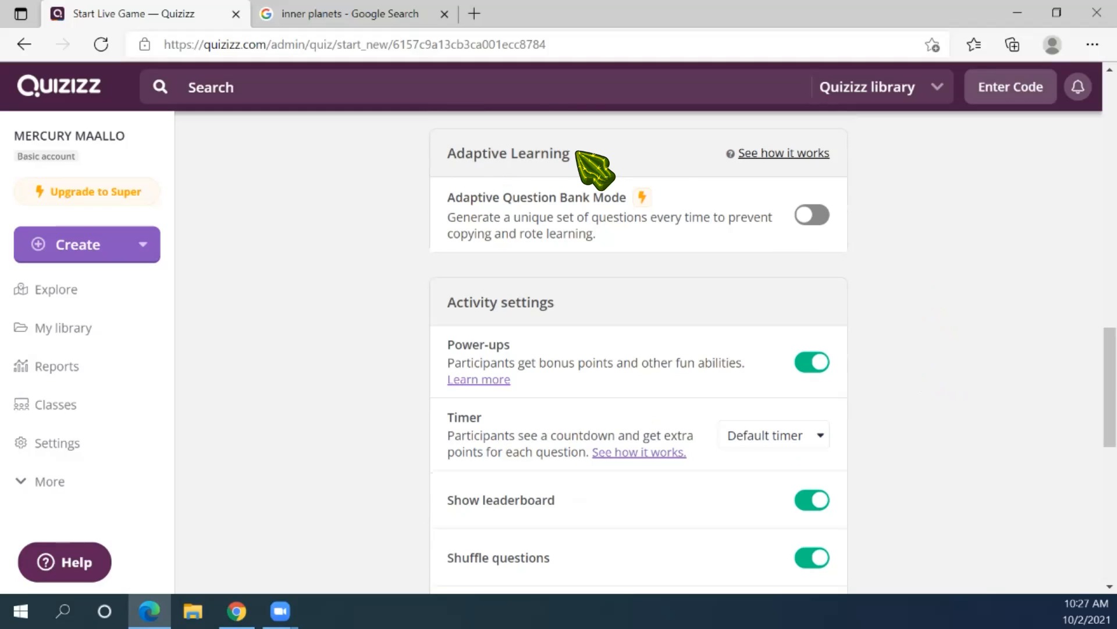
left_click_drag(659, 151, 657, 147)
left_click(658, 146)
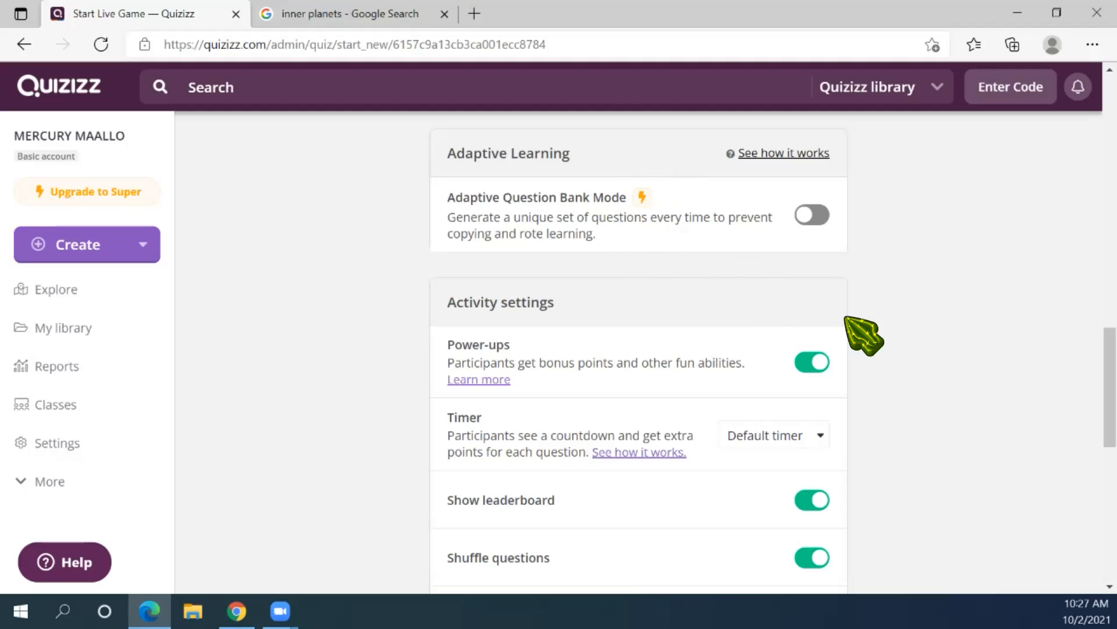
scroll(901, 321, "down", 1)
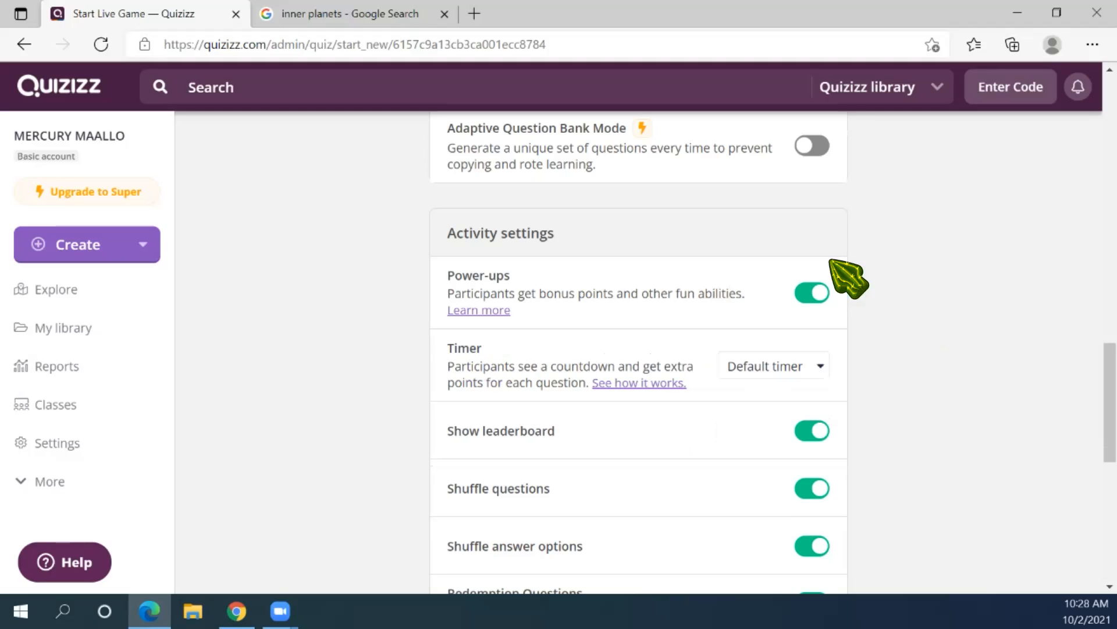
Try the Off option for the Timer in Activity settings and restore Default timer
scroll(529, 271, "down", 1)
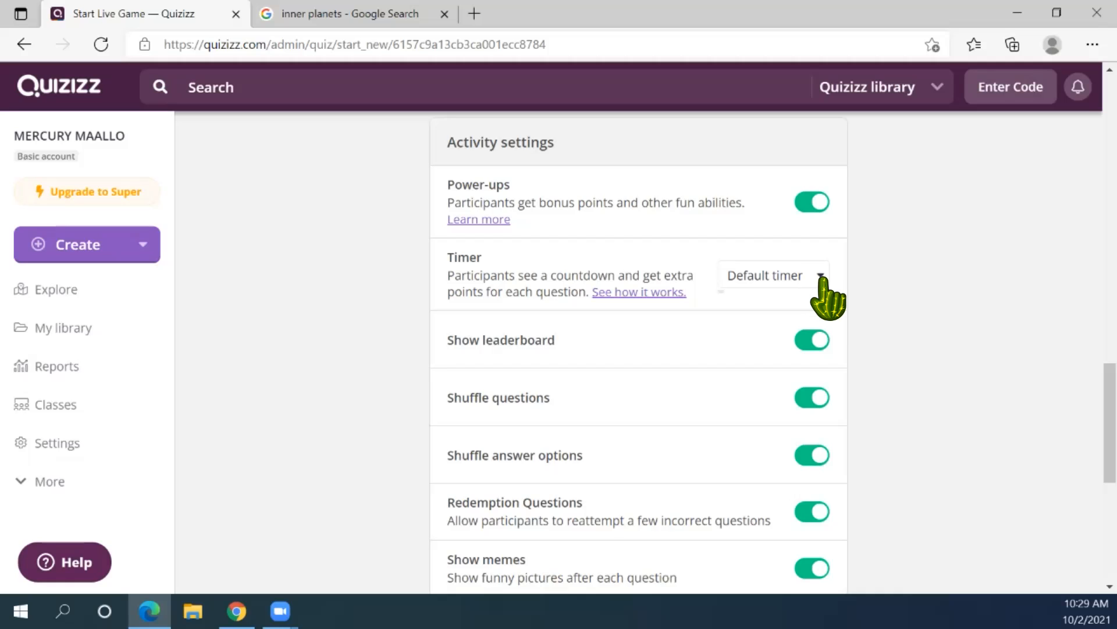
left_click(796, 277)
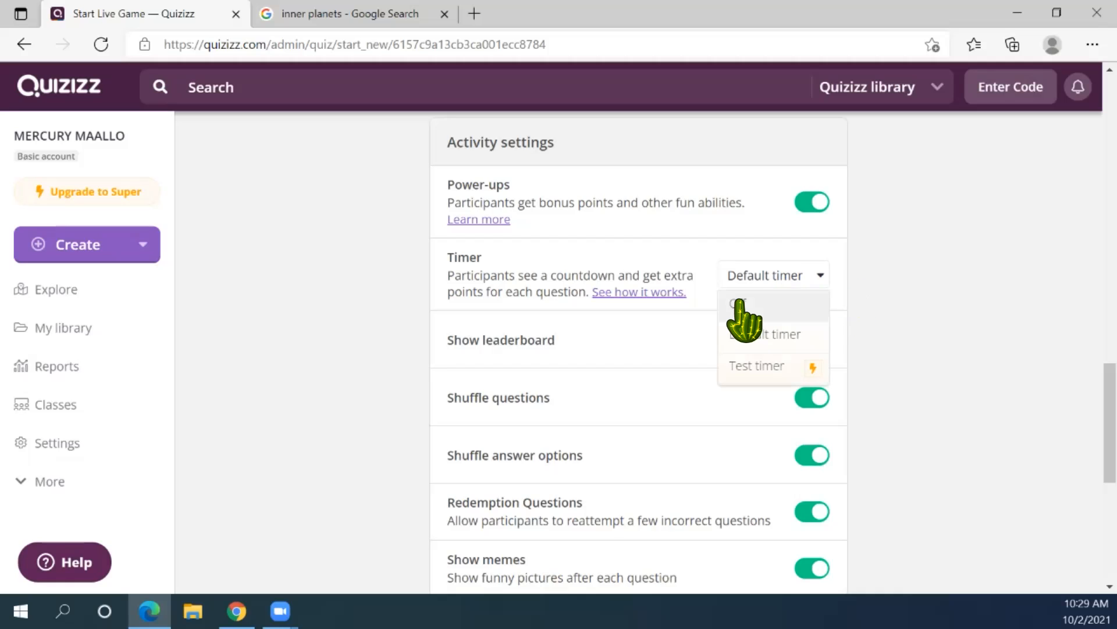
left_click(750, 302)
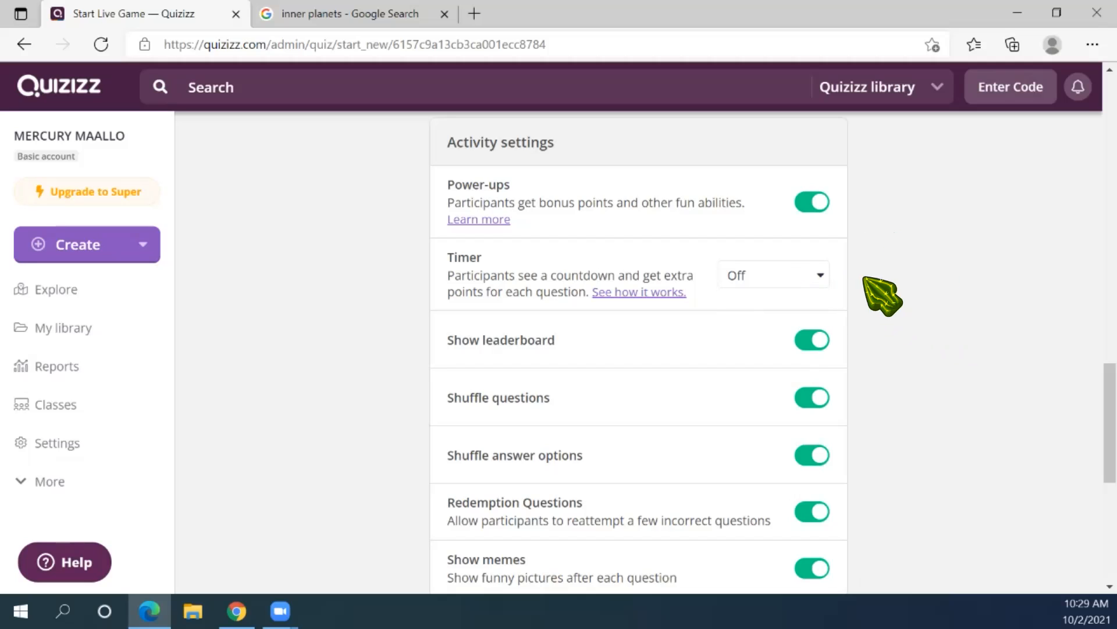
left_click(782, 272)
left_click(785, 335)
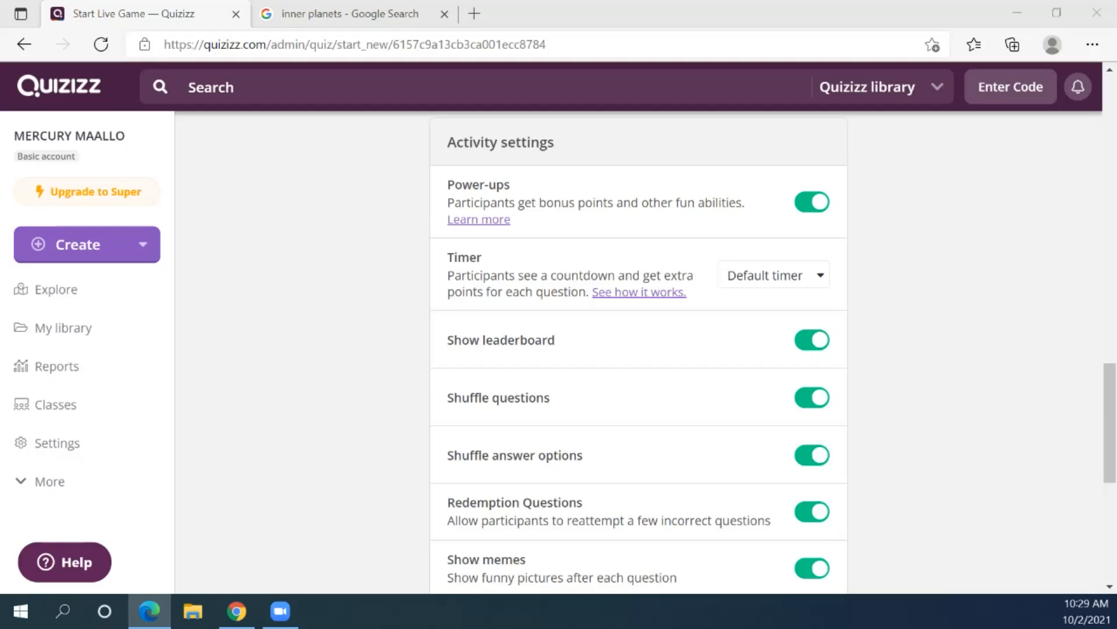
left_click(289, 298)
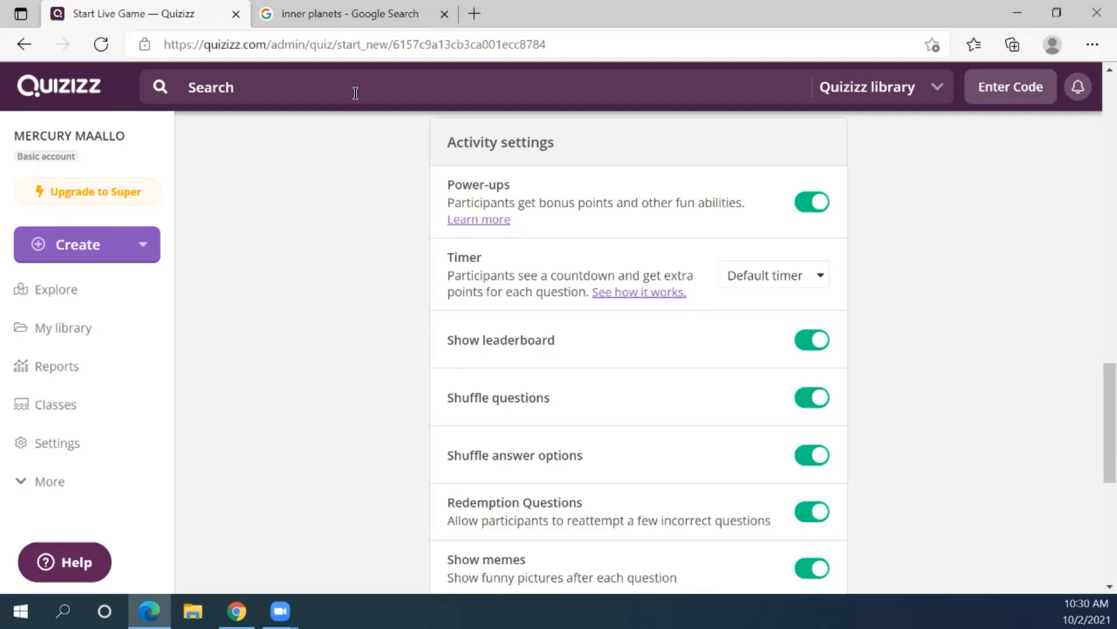
Open the Grammar-Nouns quiz from the Quizizz library in a new browser tab and view its live quiz options
left_click(473, 13)
type("quiziz")
key("Return")
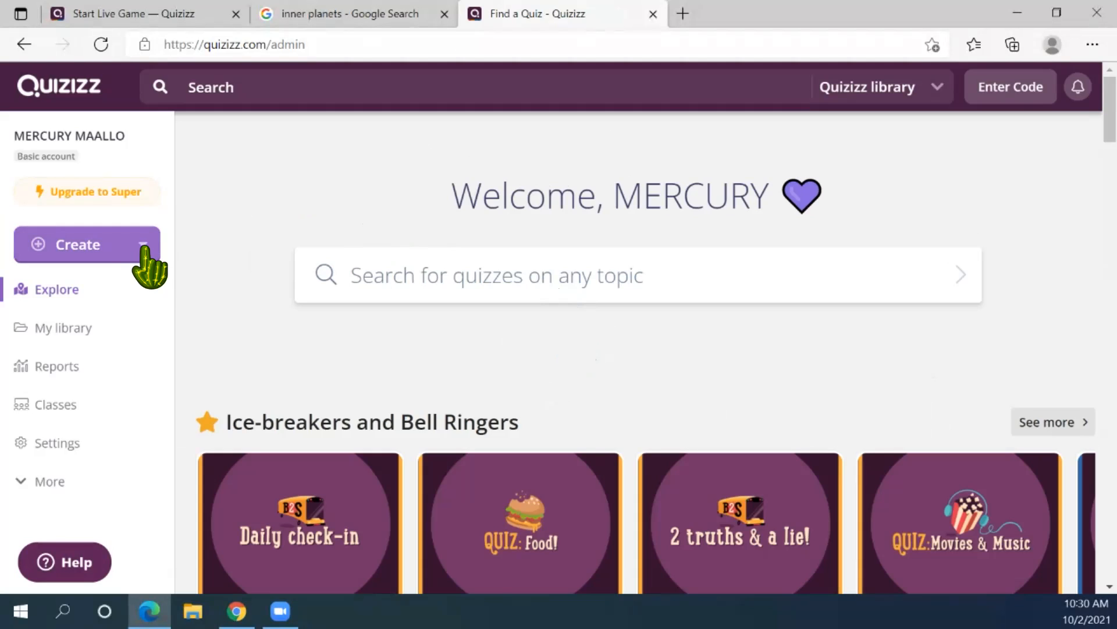
left_click(75, 327)
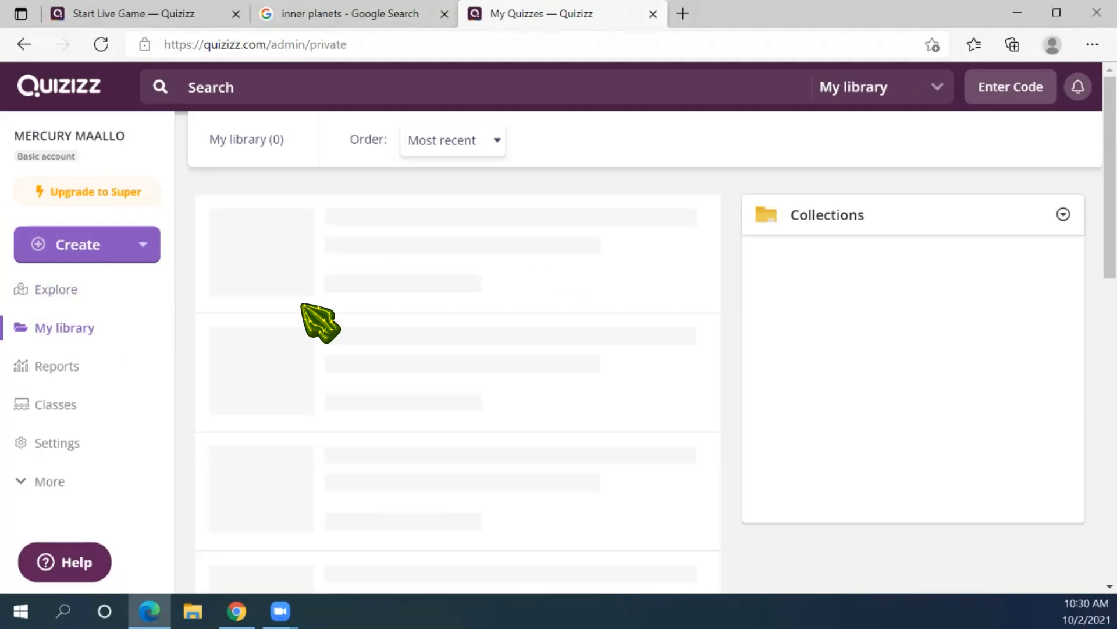
left_click(432, 350)
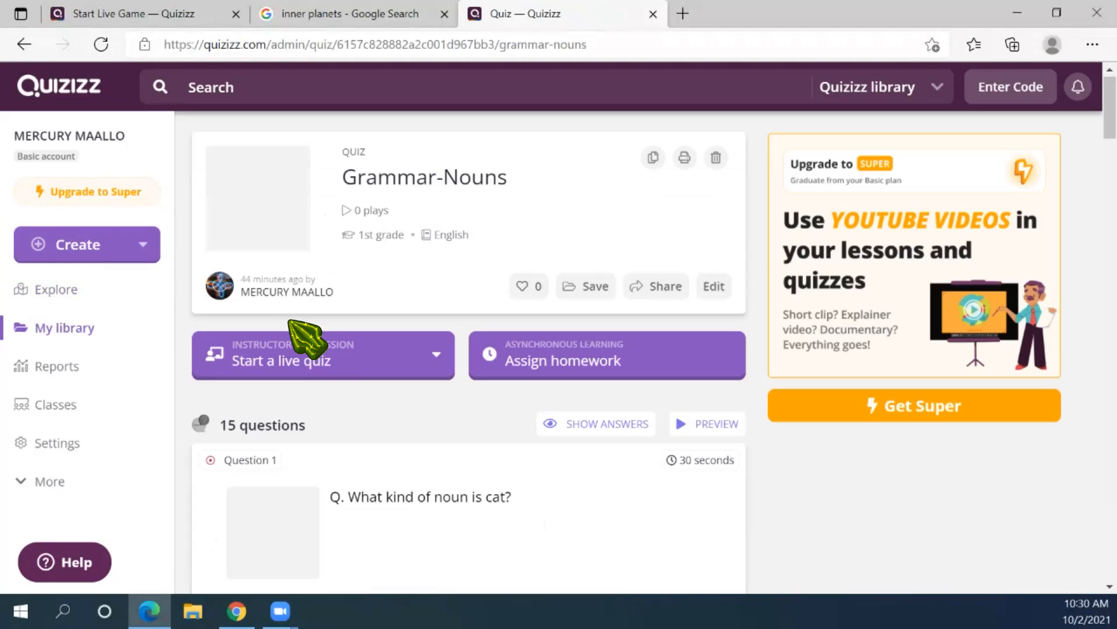
left_click(344, 356)
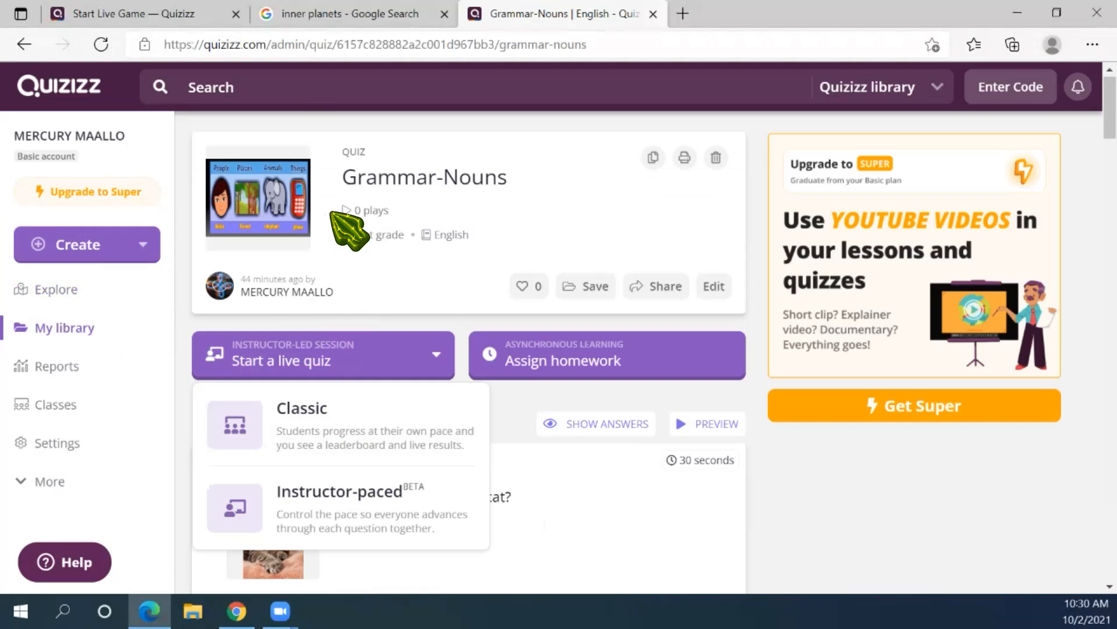
Return to the Start Live Game page and examine the Activity settings from Timer to Redemption Questions
left_click(75, 17)
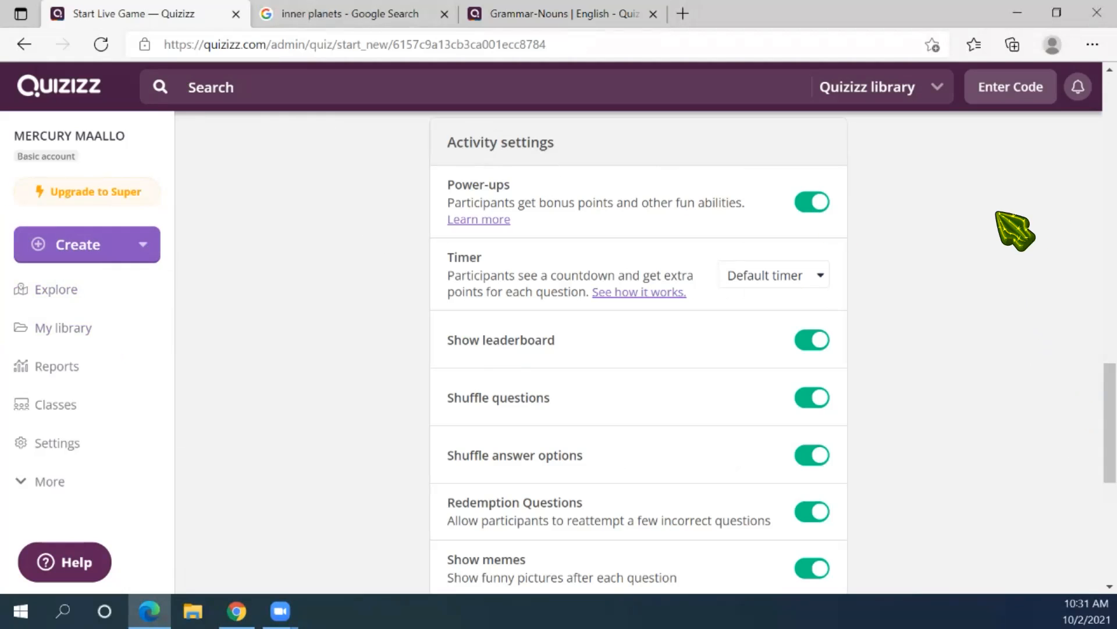
scroll(950, 214, "up", 5)
scroll(967, 231, "down", 7)
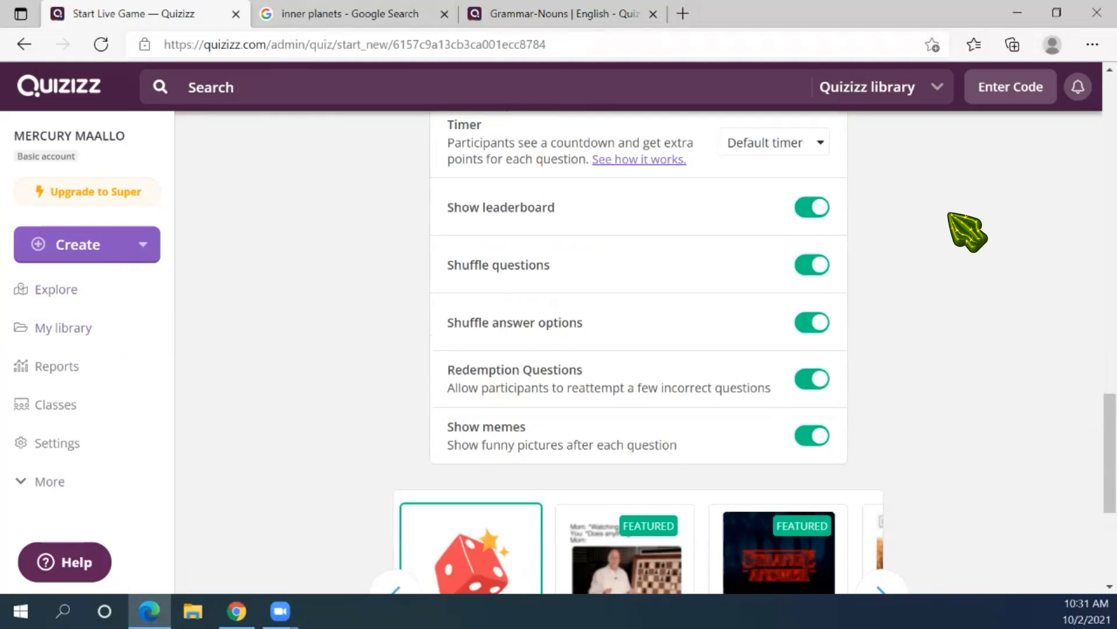
scroll(966, 232, "up", 2)
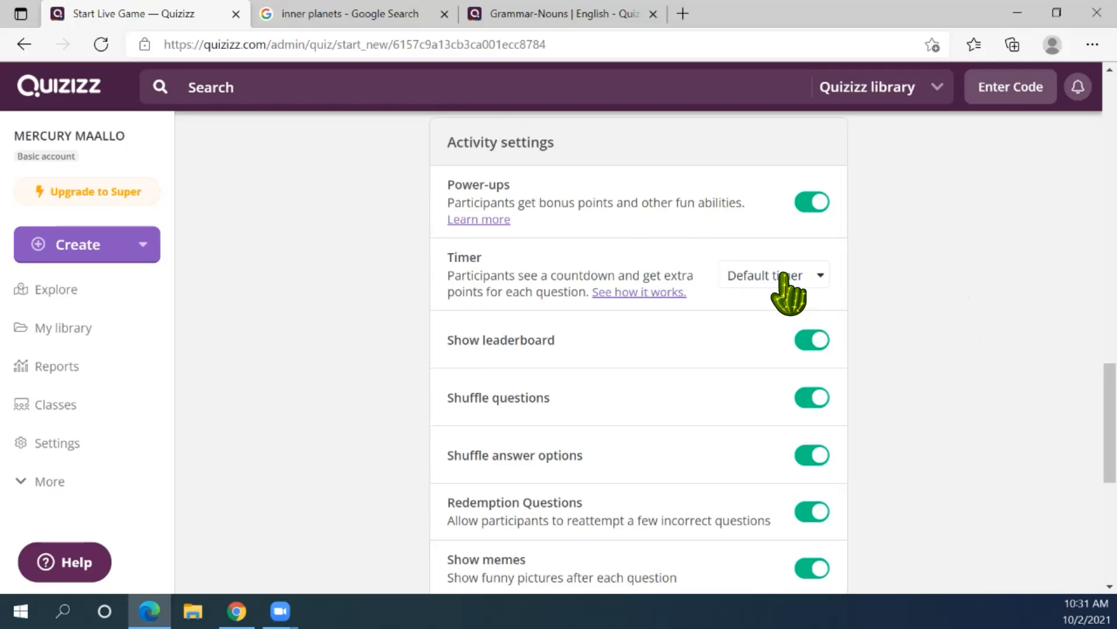
scroll(931, 332, "down", 1)
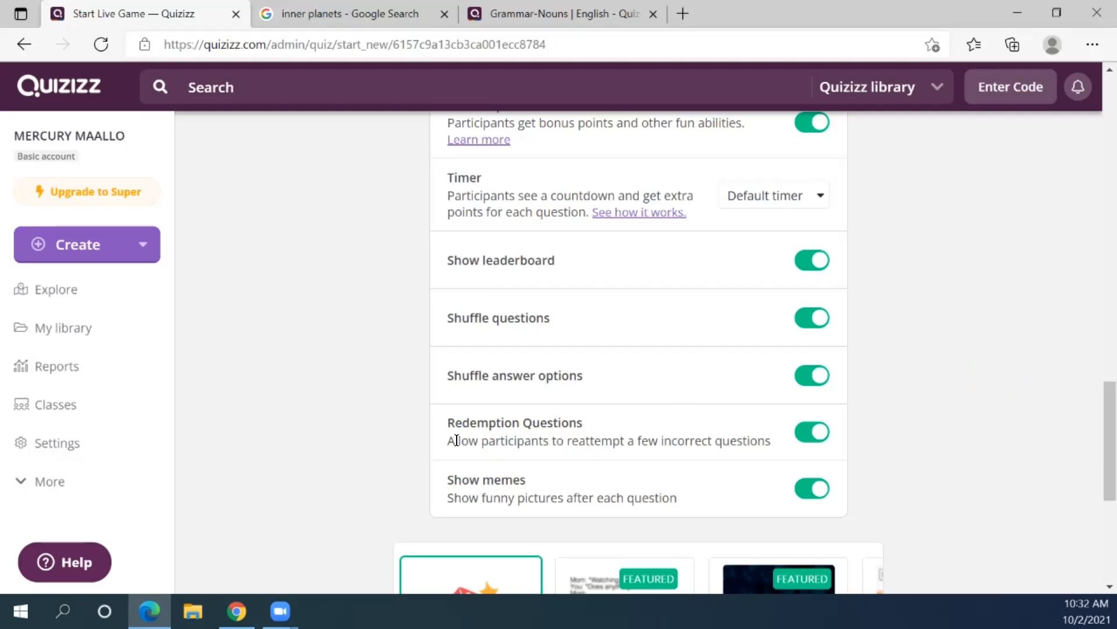
left_click_drag(447, 428, 658, 440)
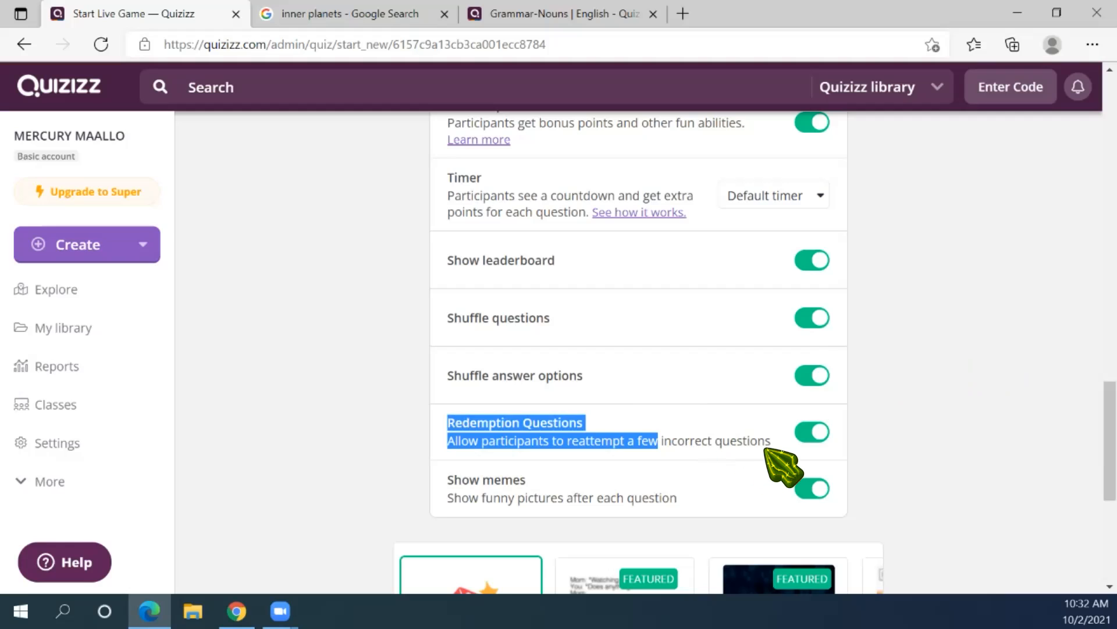
left_click_drag(759, 448, 812, 452)
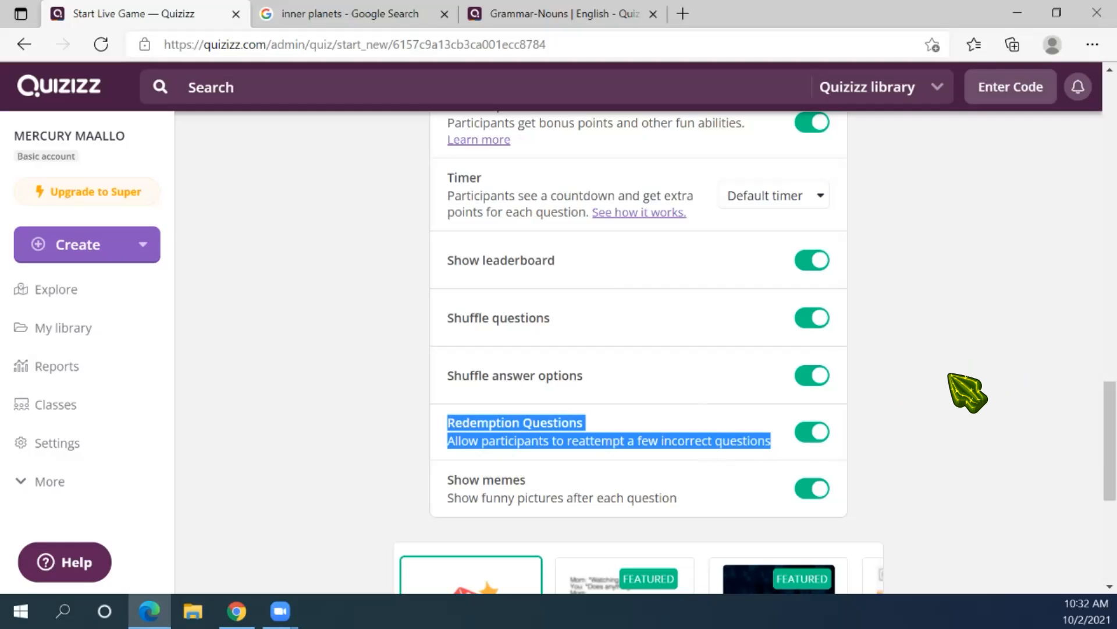
left_click(950, 375)
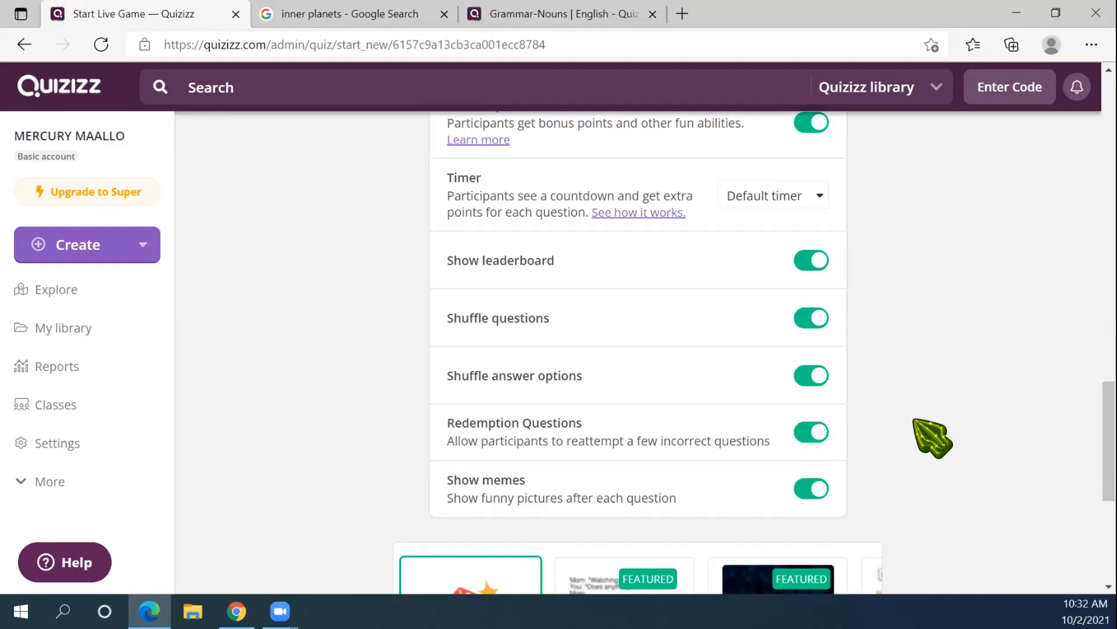
Examine the meme set choices below Show memes and review the Adaptive Learning and Activity settings again
scroll(812, 428, "down", 1)
scroll(811, 424, "down", 2)
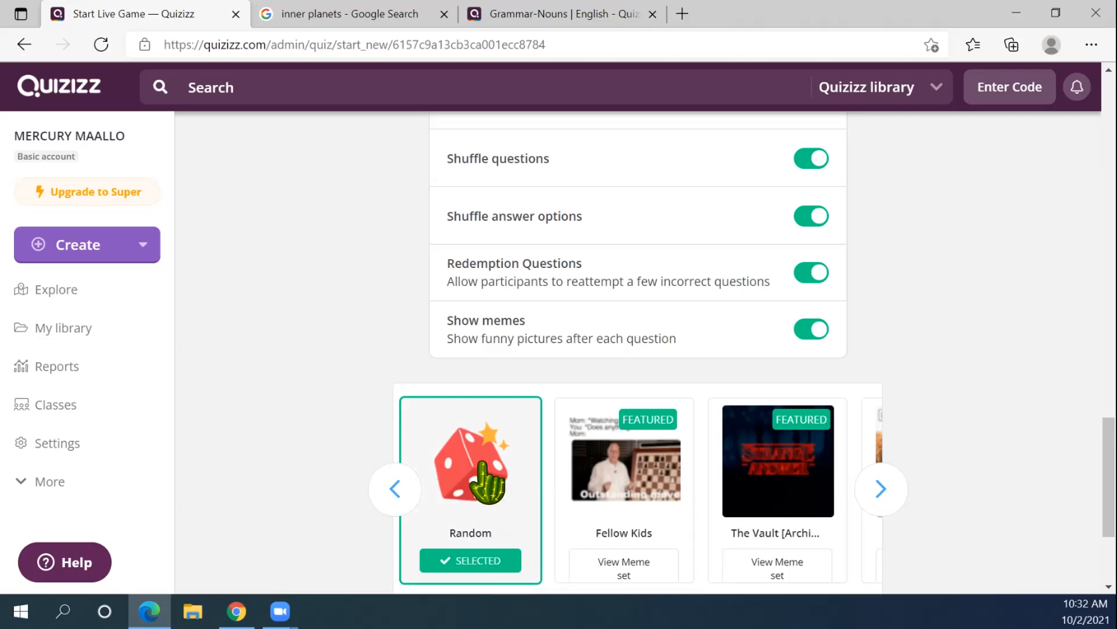
scroll(506, 429, "down", 2)
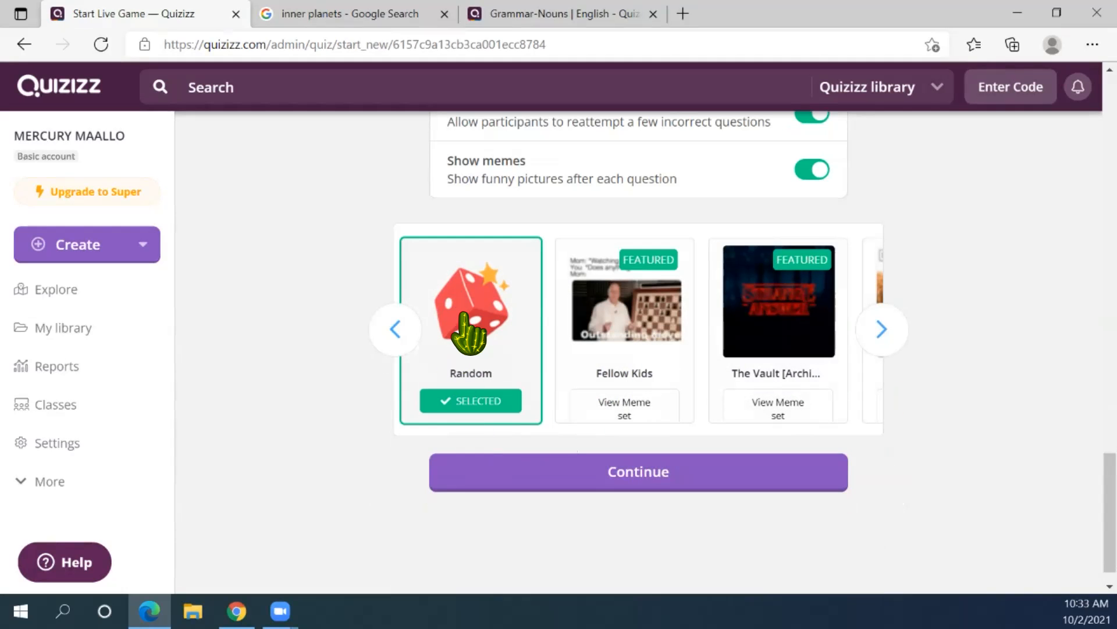
scroll(739, 286, "up", 6)
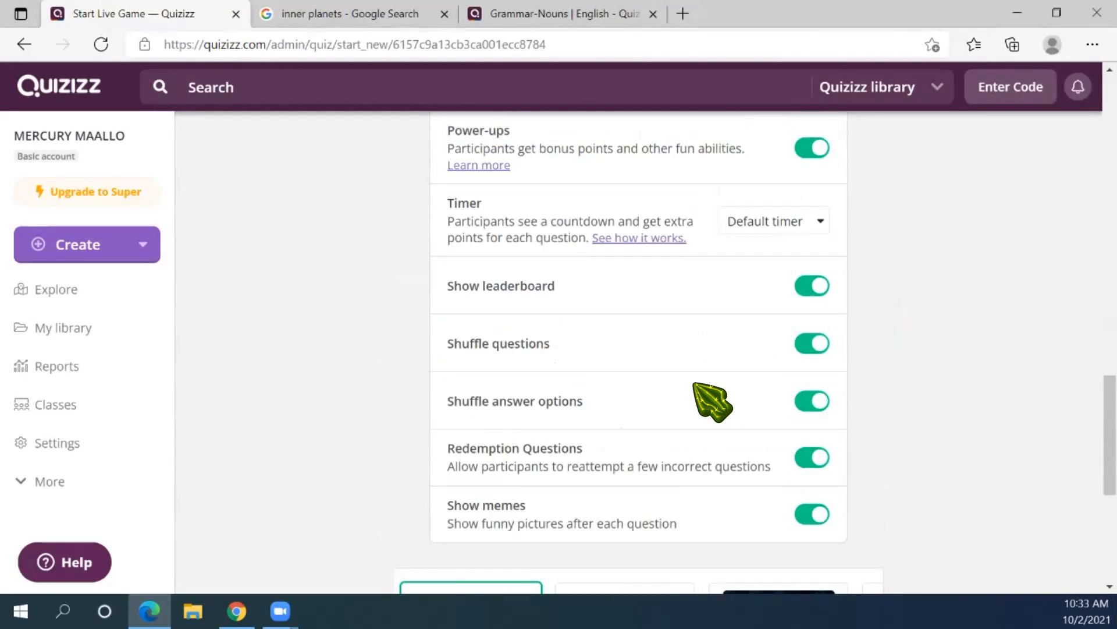
scroll(704, 434, "up", 5)
scroll(704, 433, "down", 6)
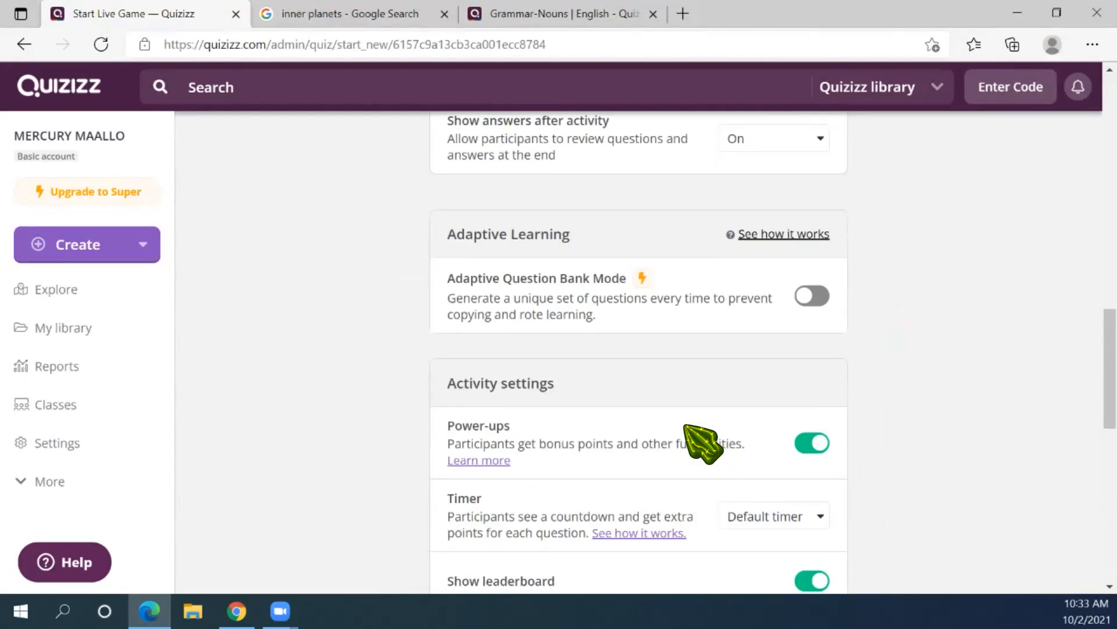
Confirm the activity settings to create the live session and copy its game link from the waiting lobby
scroll(704, 443, "down", 4)
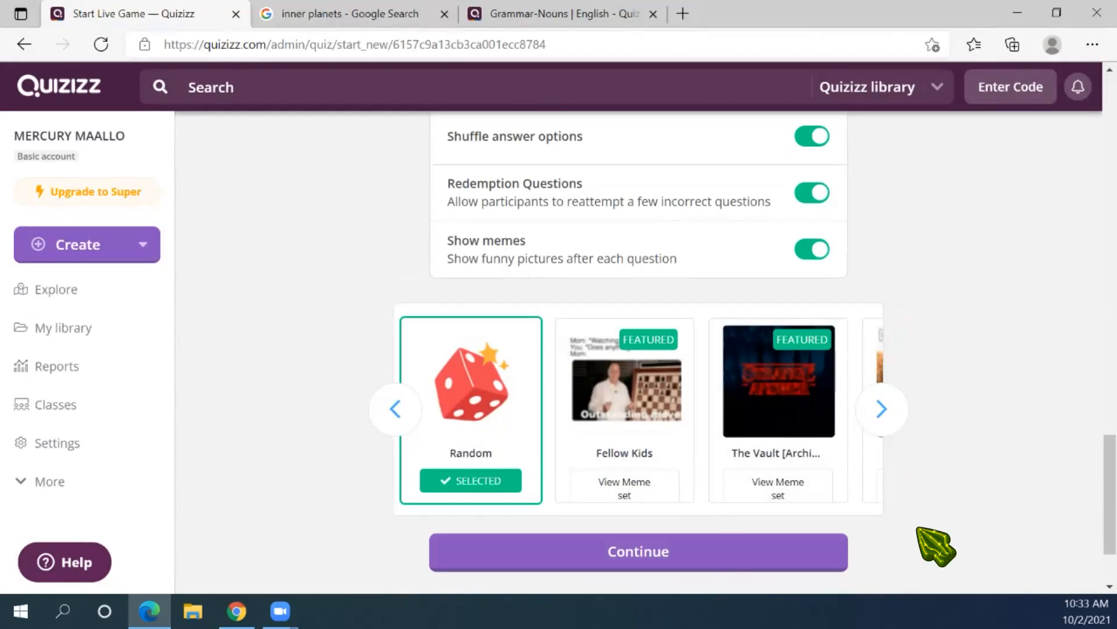
left_click(639, 552)
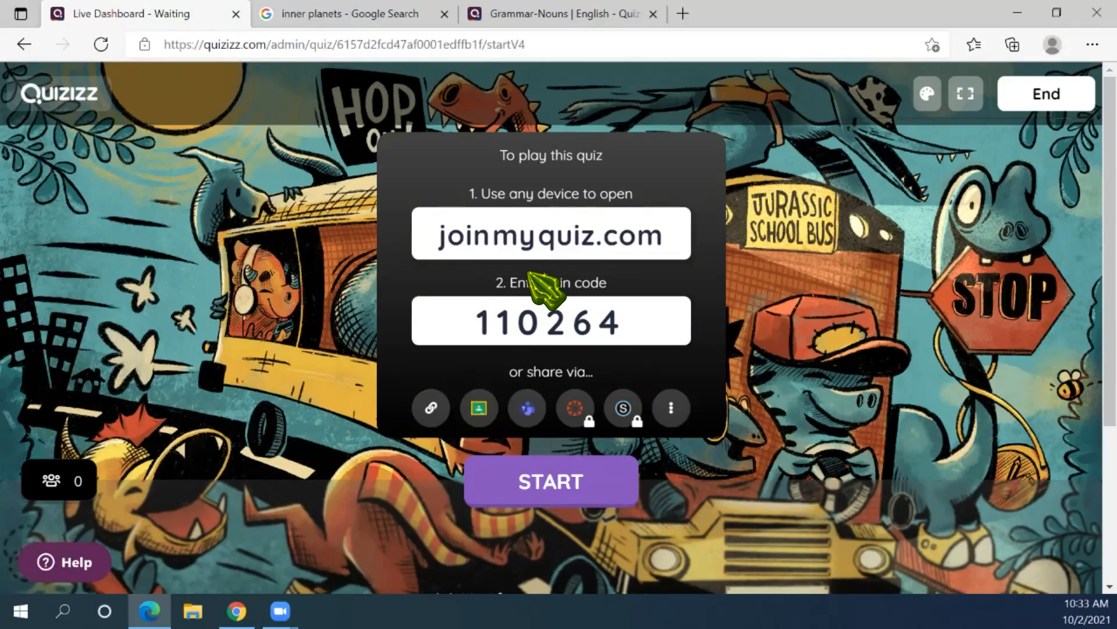
left_click(431, 407)
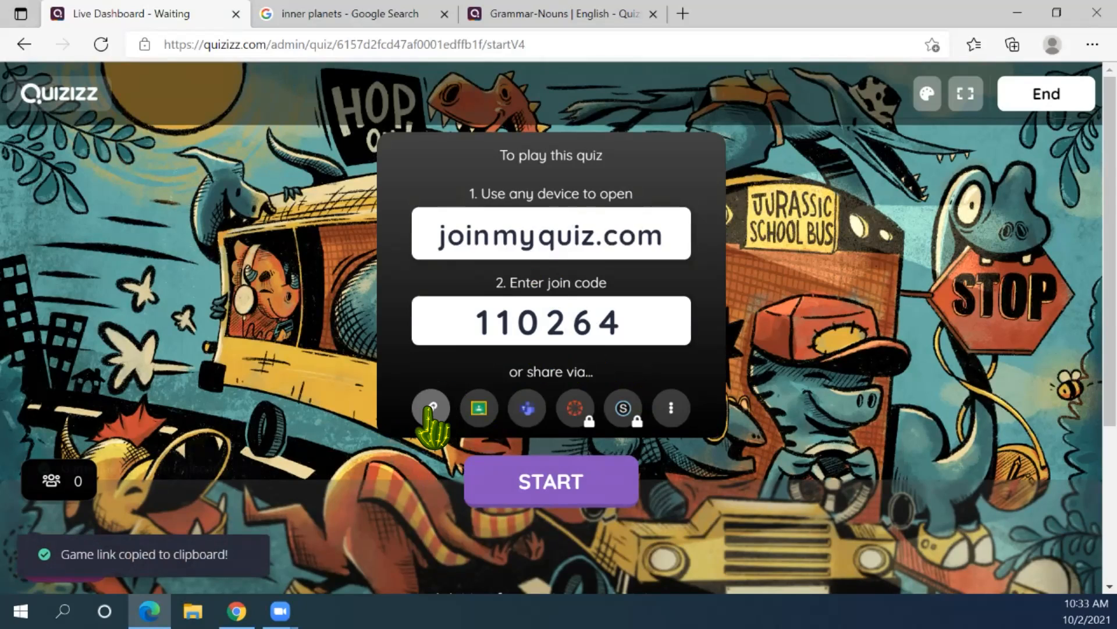
left_click(432, 407)
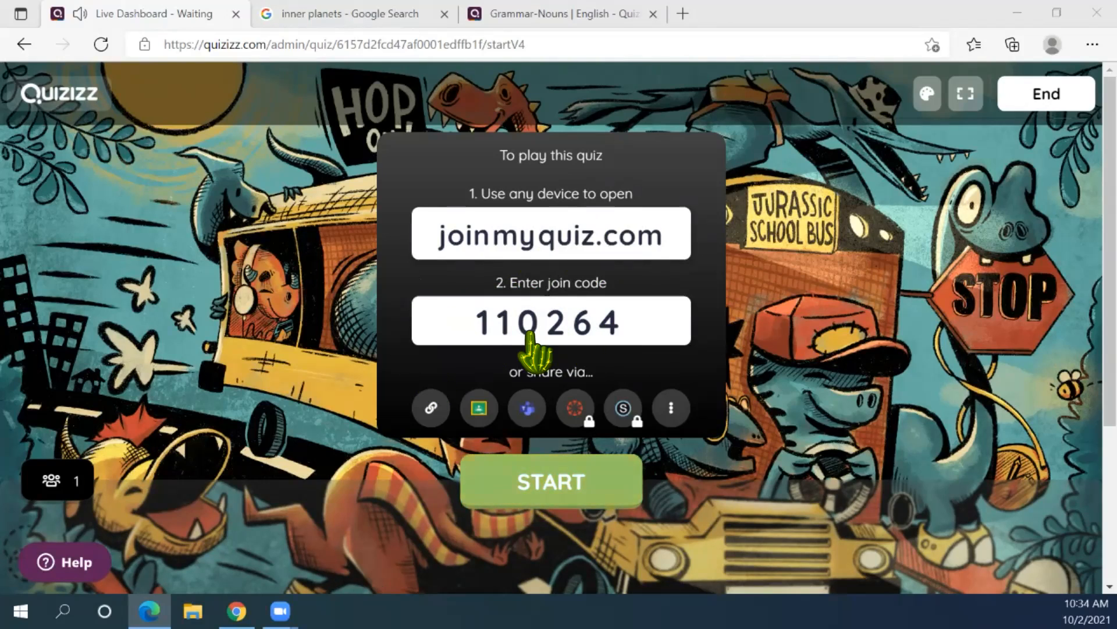
left_click(430, 407)
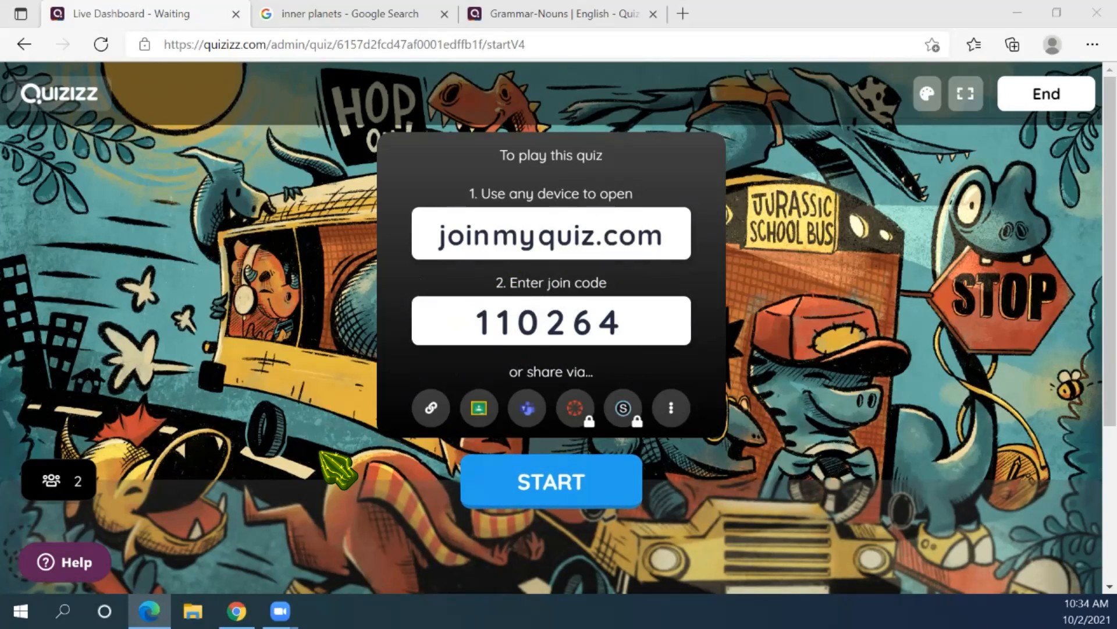
Examine the list of participants joining the quiz in the waiting lobby
scroll(801, 374, "down", 2)
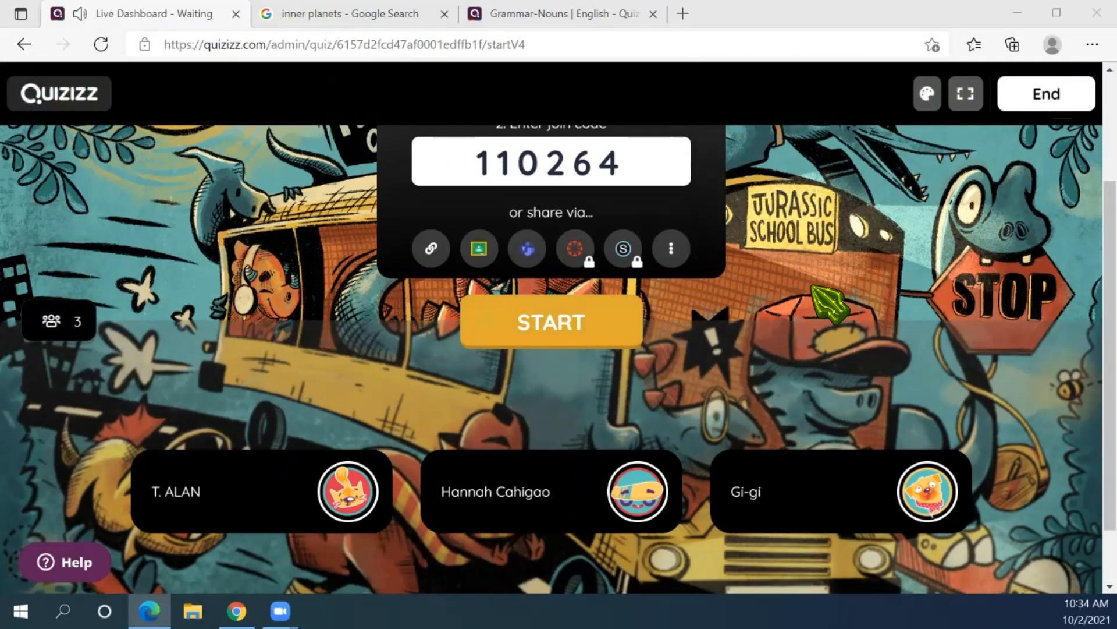
scroll(812, 285, "up", 3)
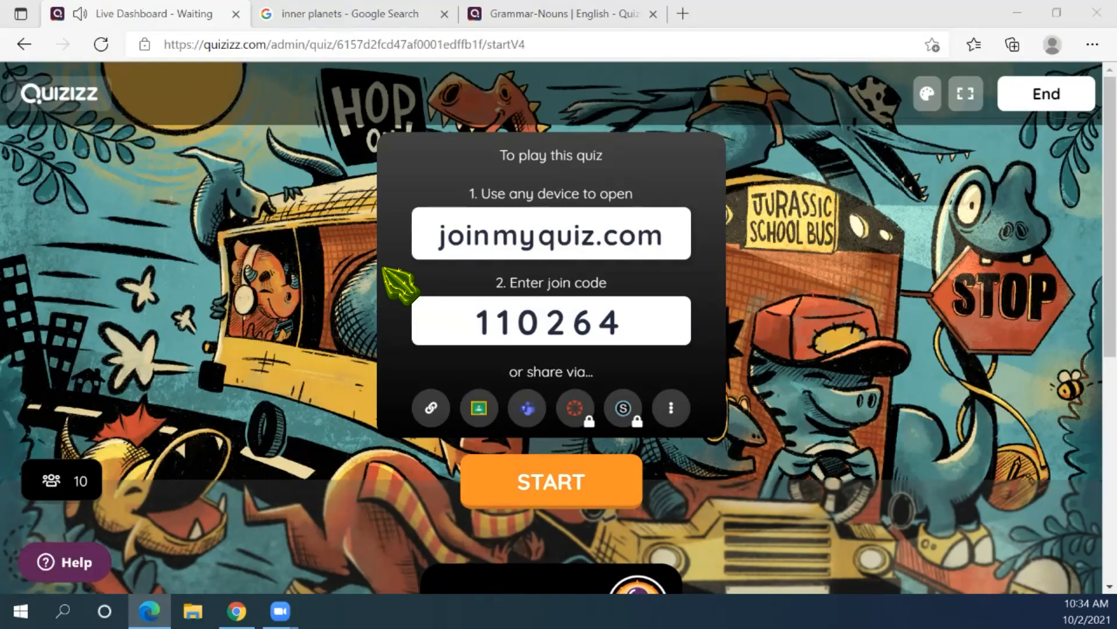
scroll(559, 323, "down", 3)
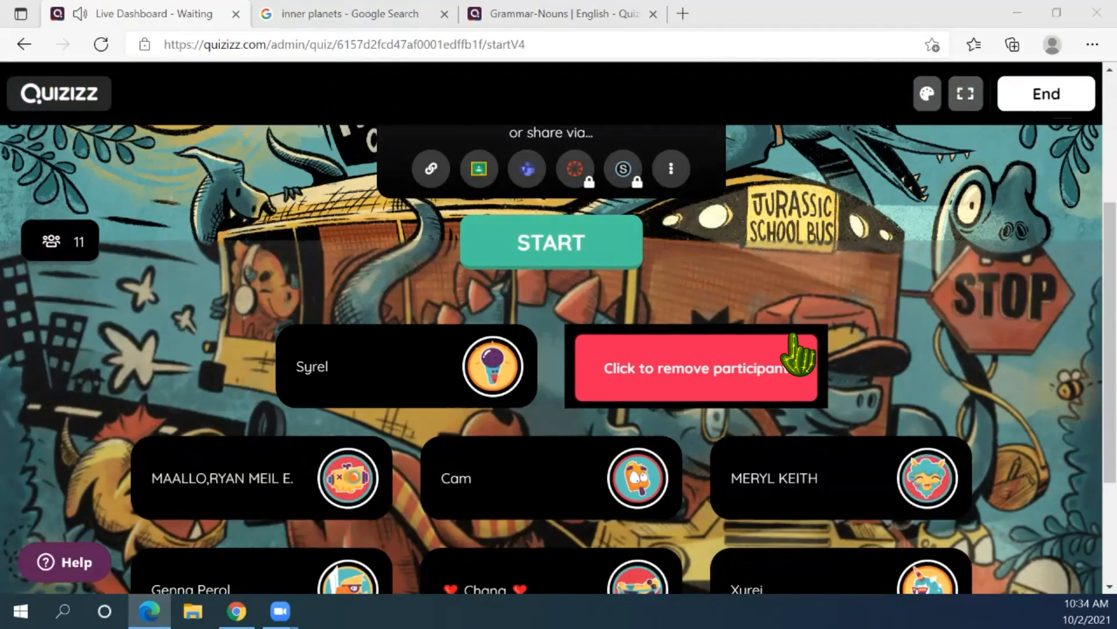
scroll(923, 317, "down", 3)
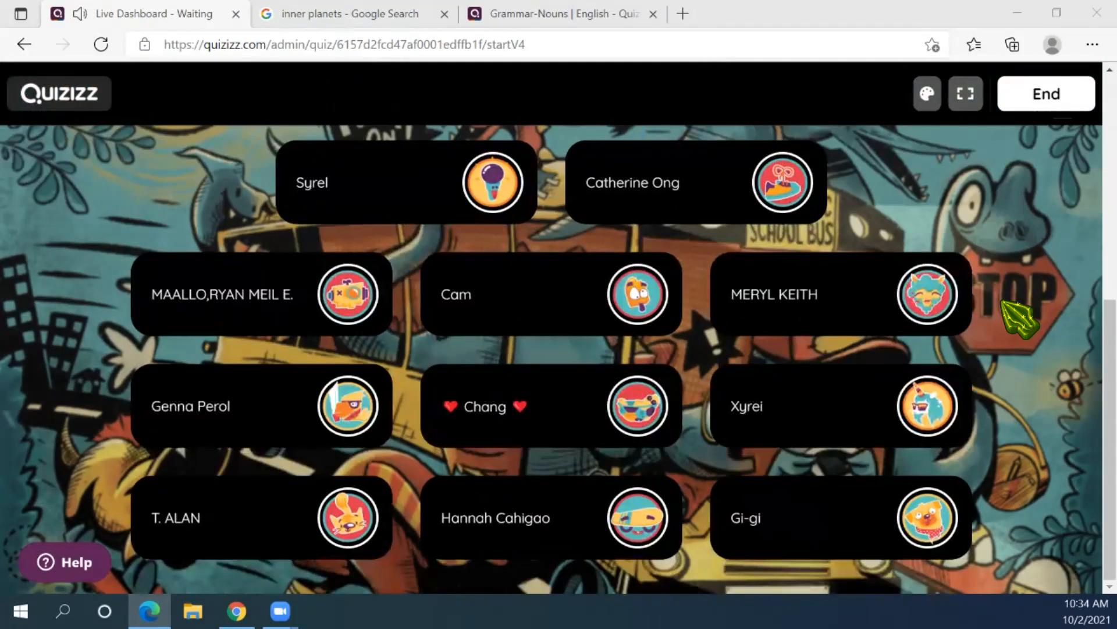
scroll(566, 256, "up", 5)
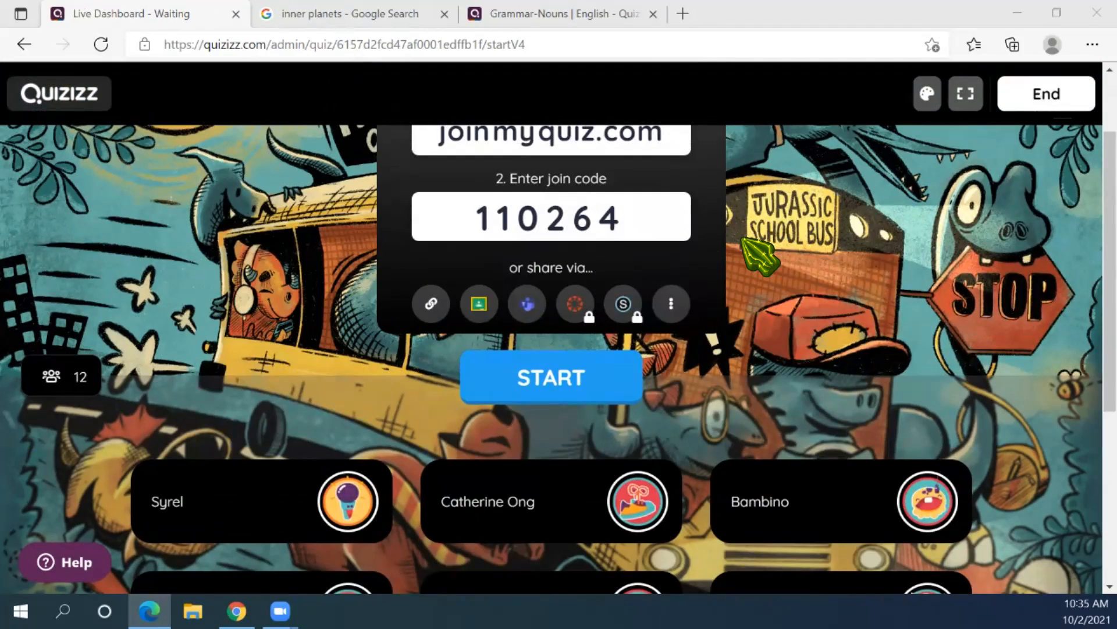
scroll(757, 256, "up", 2)
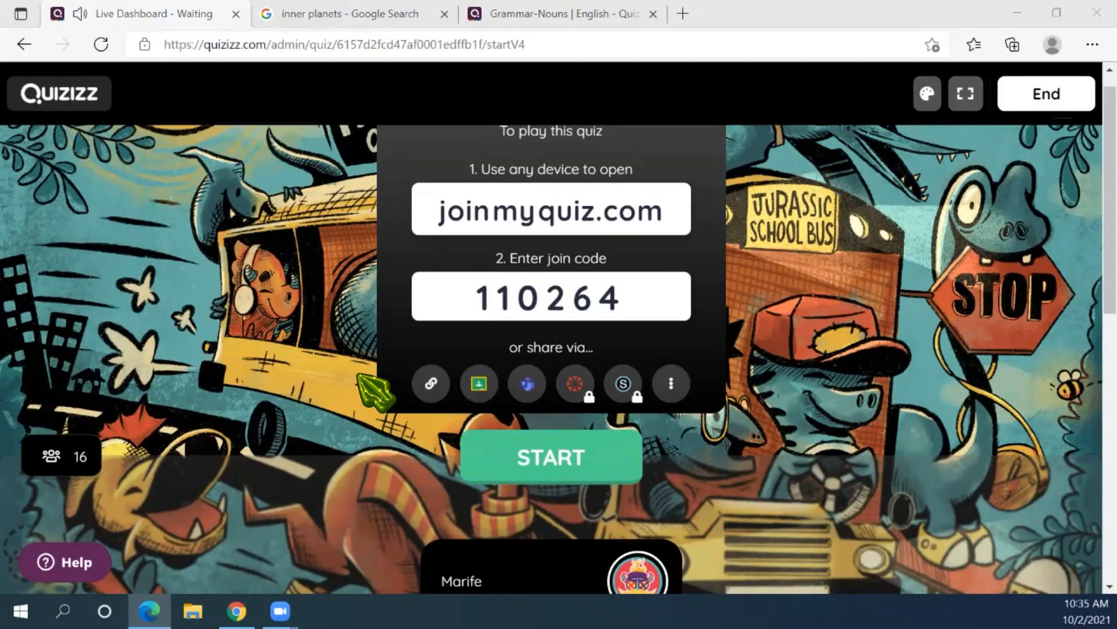
scroll(324, 401, "down", 3)
scroll(341, 418, "down", 1)
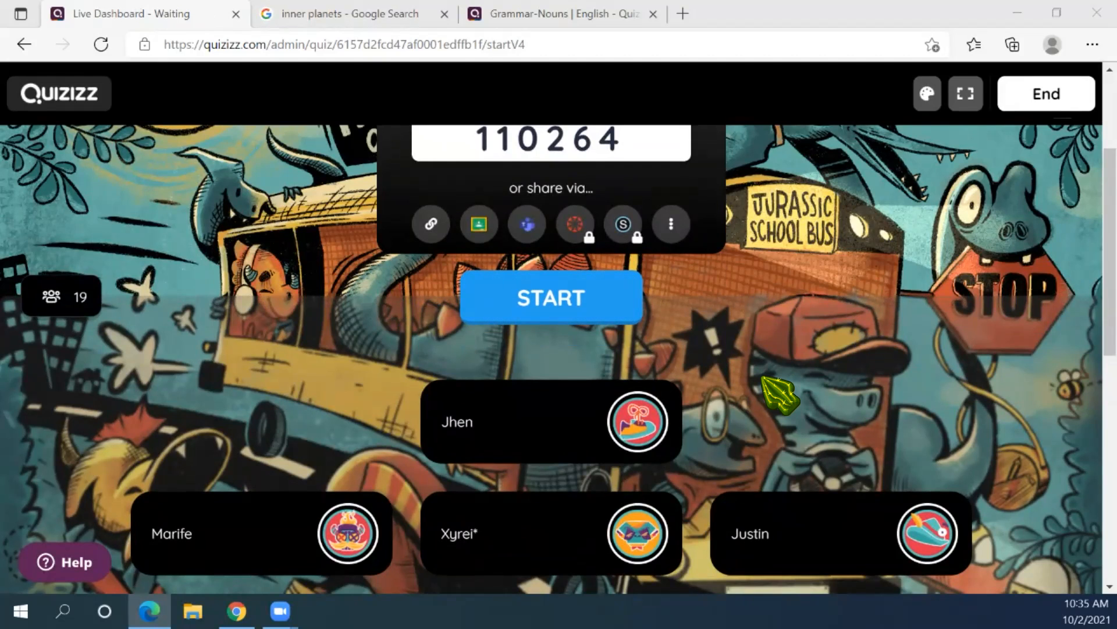
Copy the game link again from the sharing options below the join code
scroll(524, 262, "up", 3)
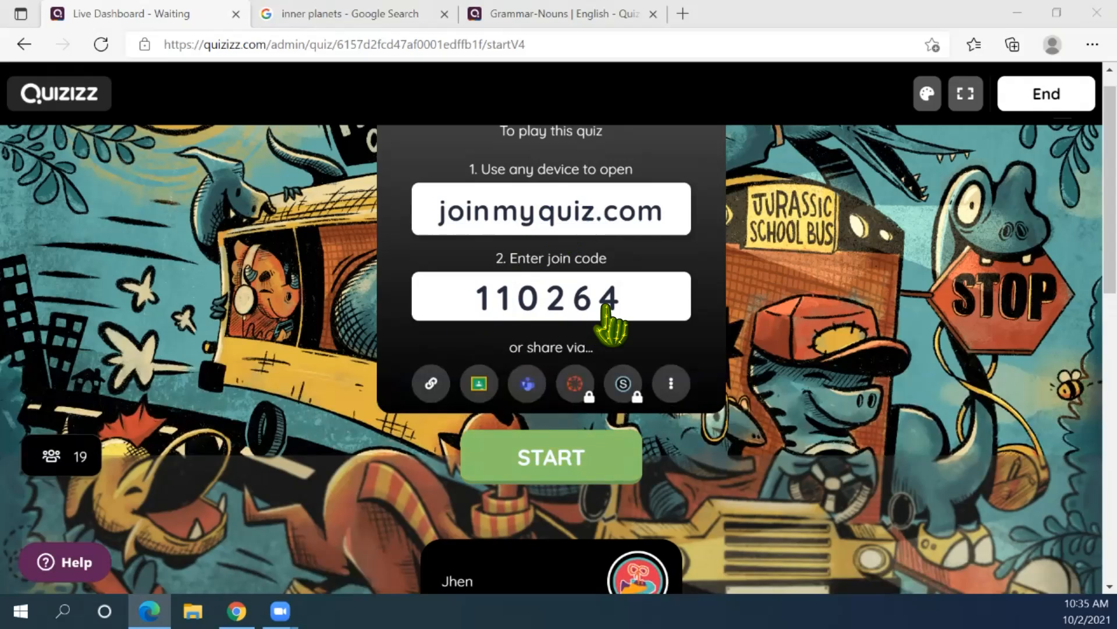
left_click(430, 383)
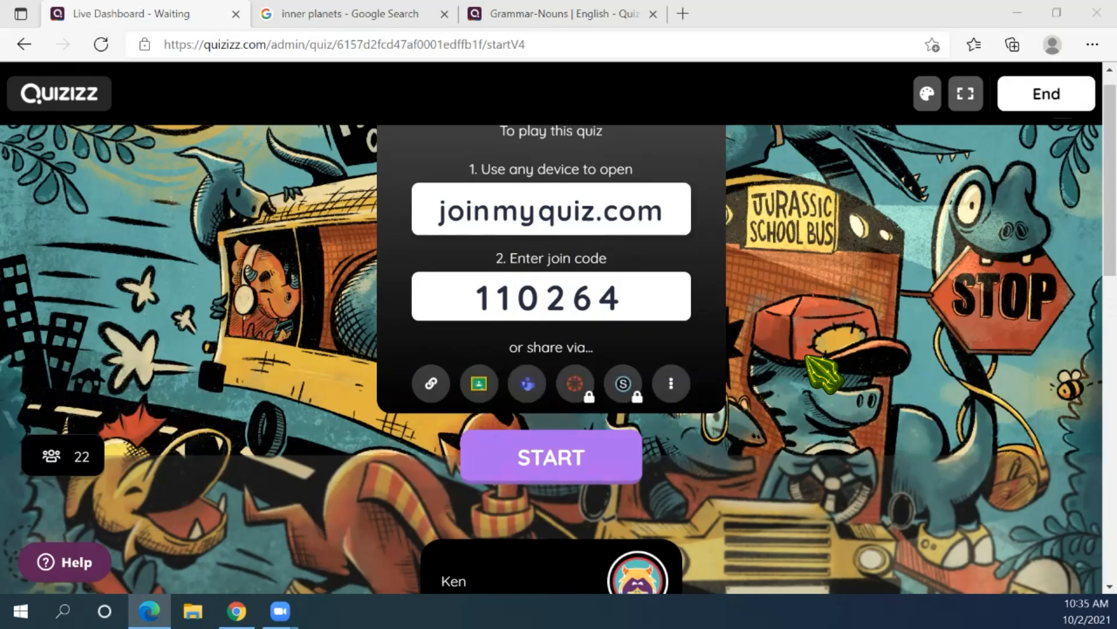
left_click(822, 375)
Try removing a participant from the waiting lobby's list and decline the removal confirmation
scroll(822, 376, "down", 4)
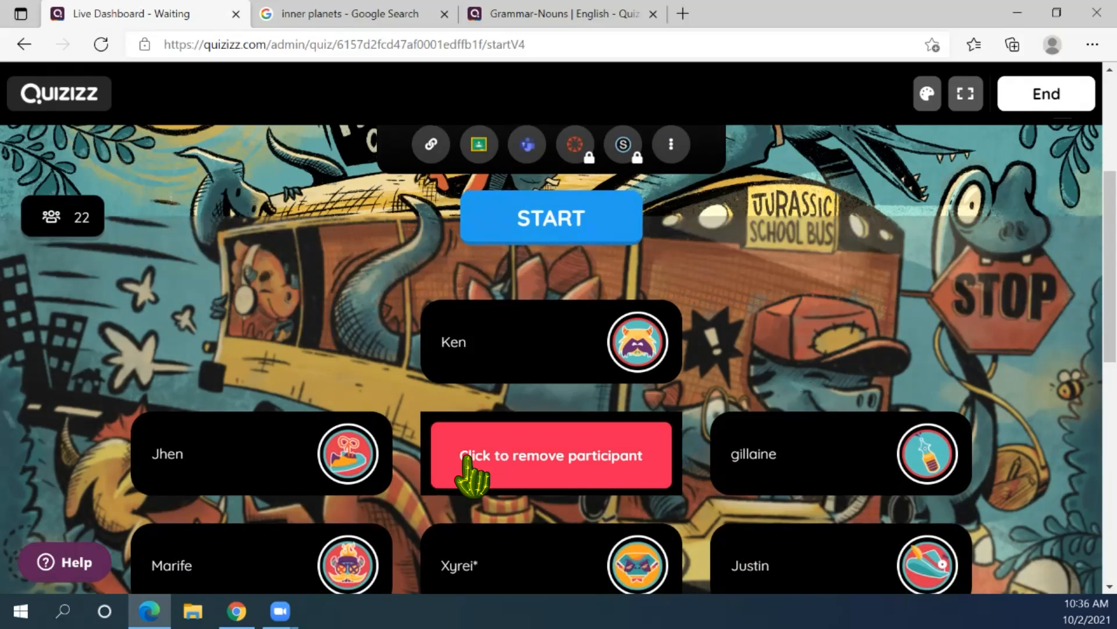
mouse_move(148, 467)
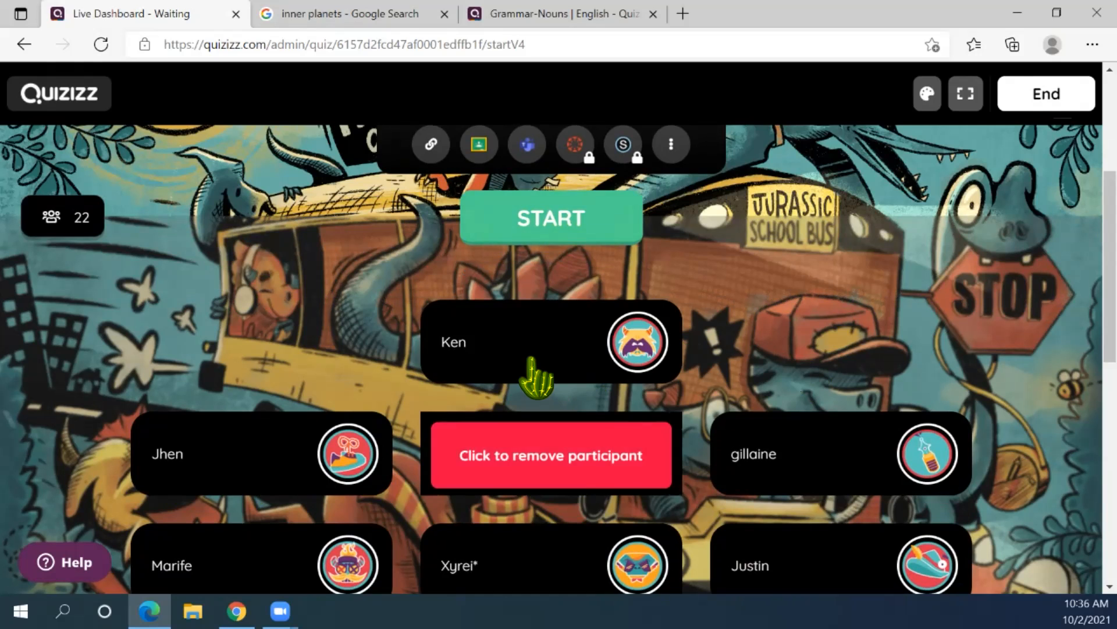
scroll(314, 384, "down", 4)
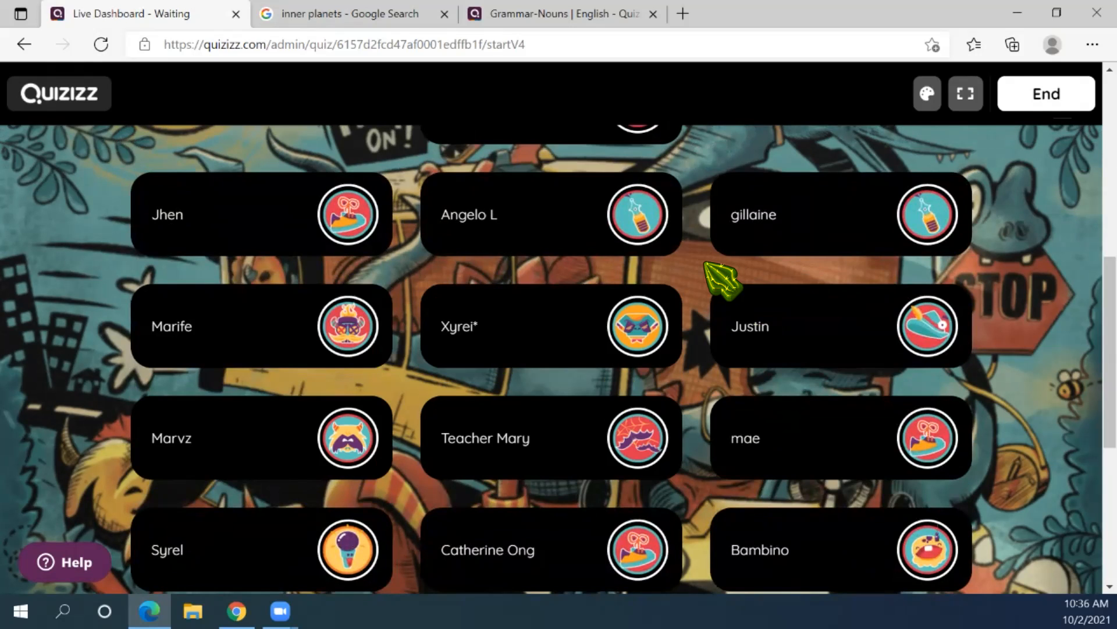
scroll(722, 279, "down", 3)
scroll(722, 280, "down", 4)
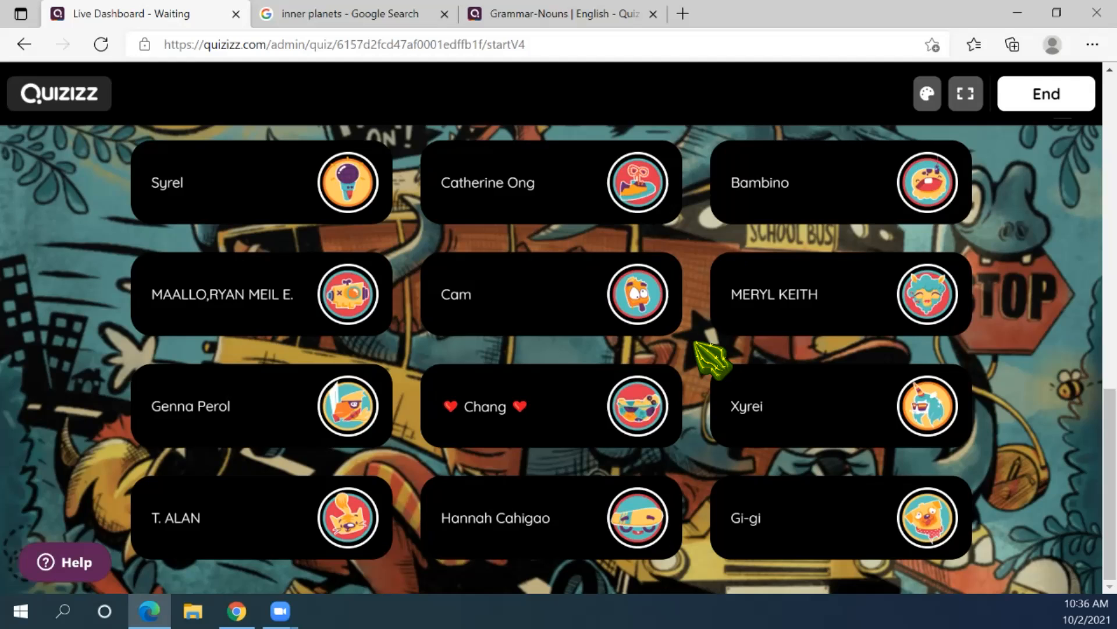
mouse_move(540, 417)
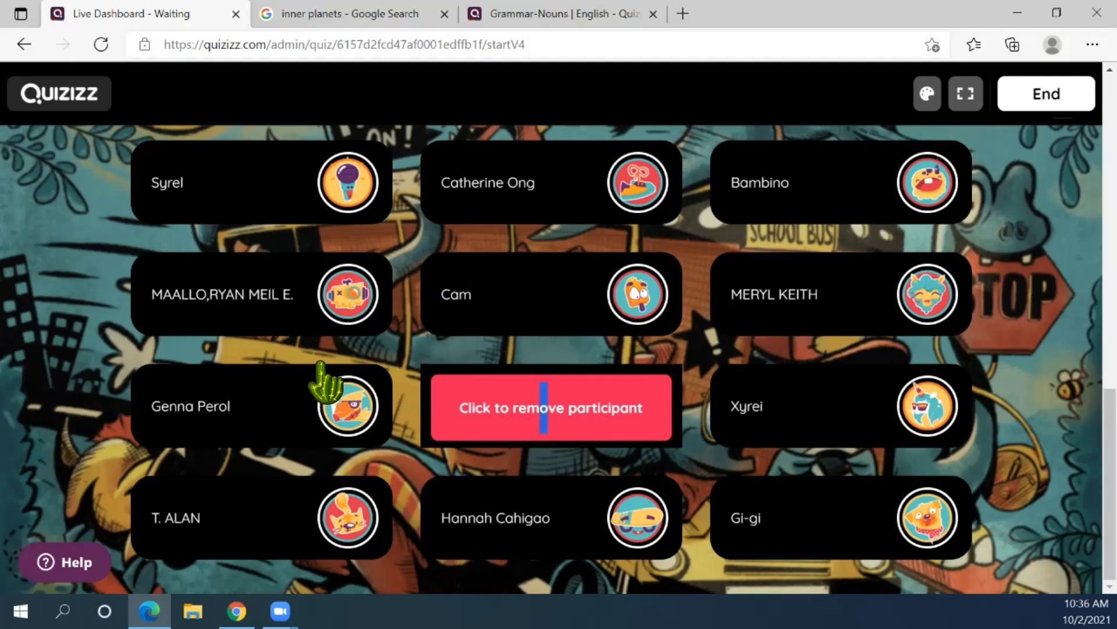
left_click(543, 407)
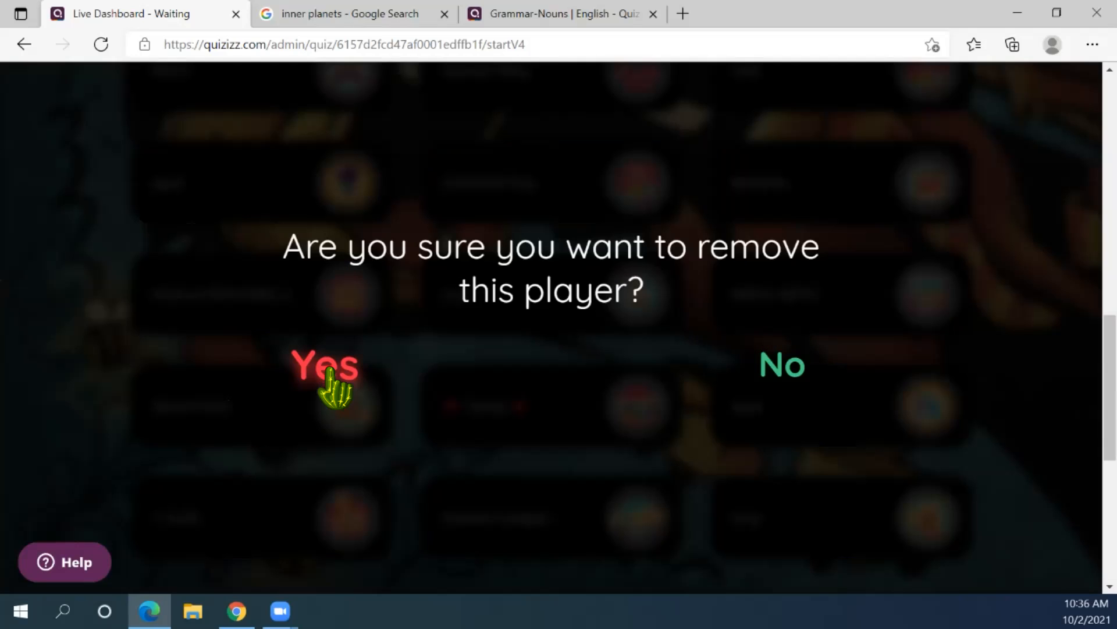
left_click(766, 368)
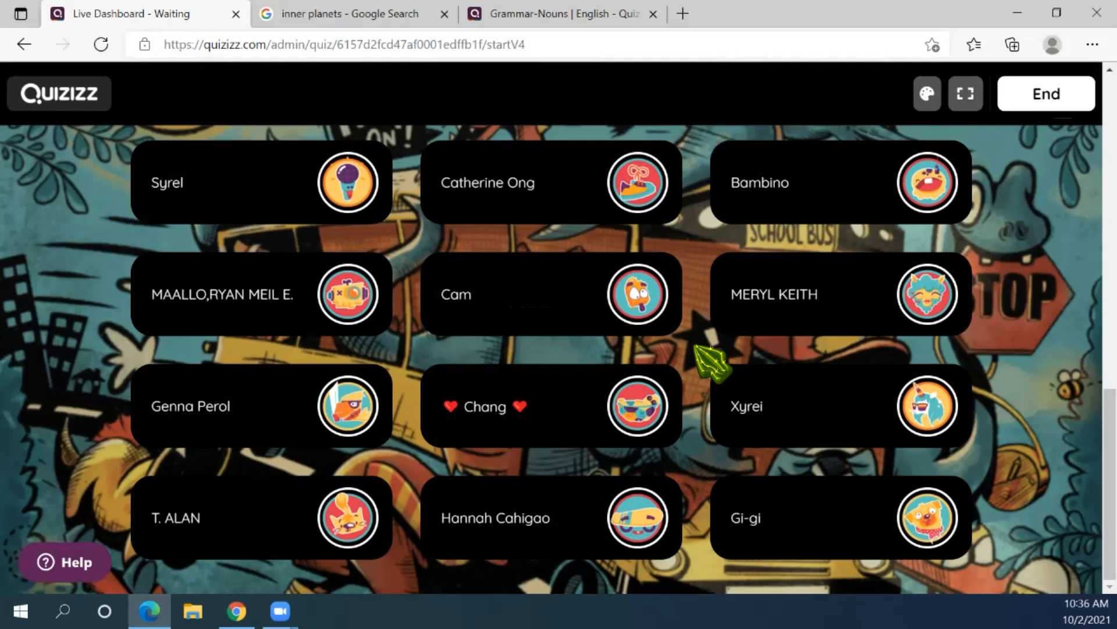
Start the live quiz for the participants who have joined the lobby
scroll(565, 562, "up", 10)
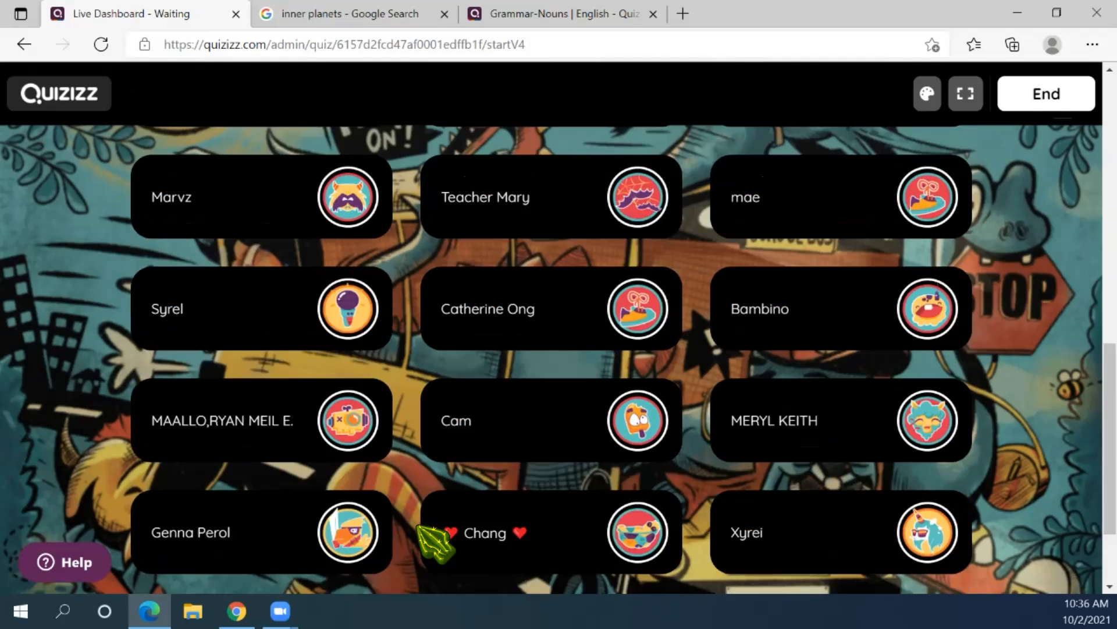
scroll(377, 490, "up", 2)
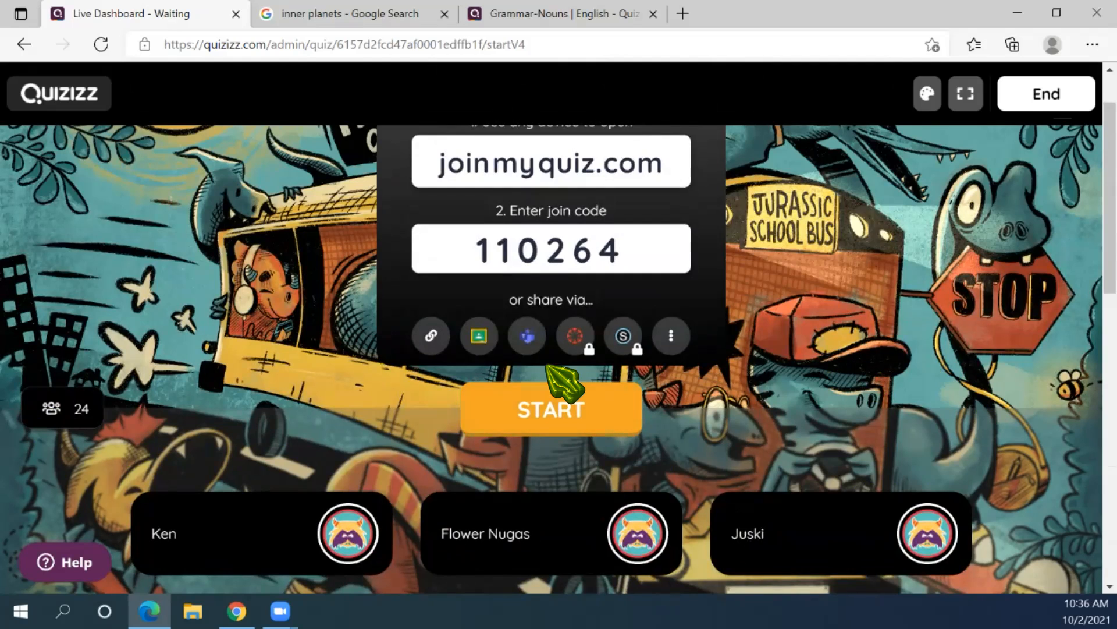
left_click(554, 418)
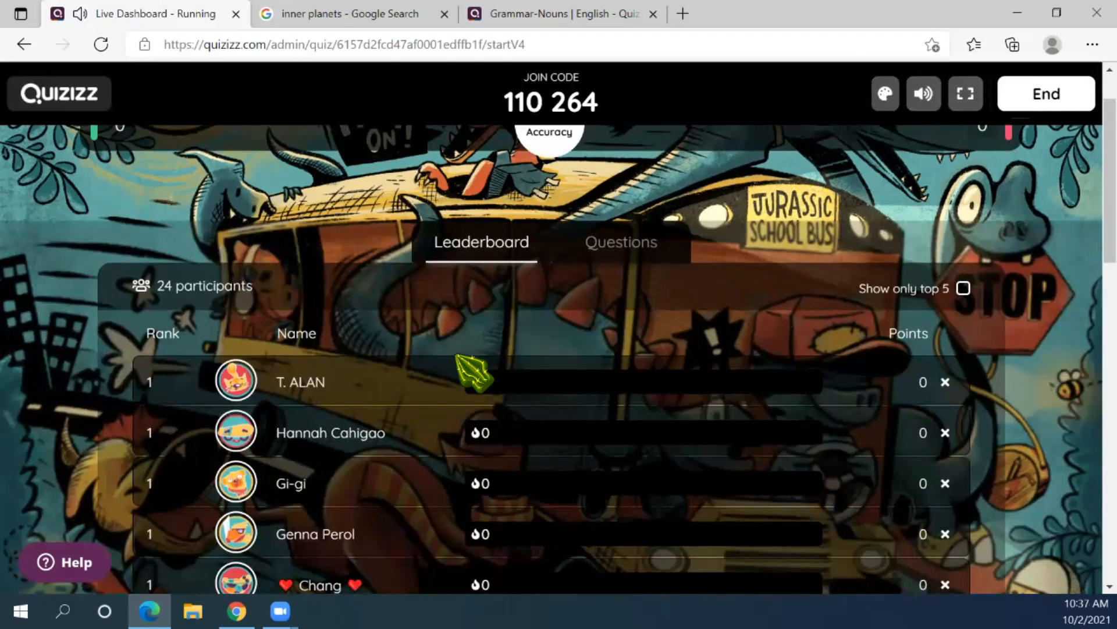
Examine the running quiz's leaderboard from the first to the lowest ranks, along with the class accuracy bar
scroll(1077, 300, "down", 1)
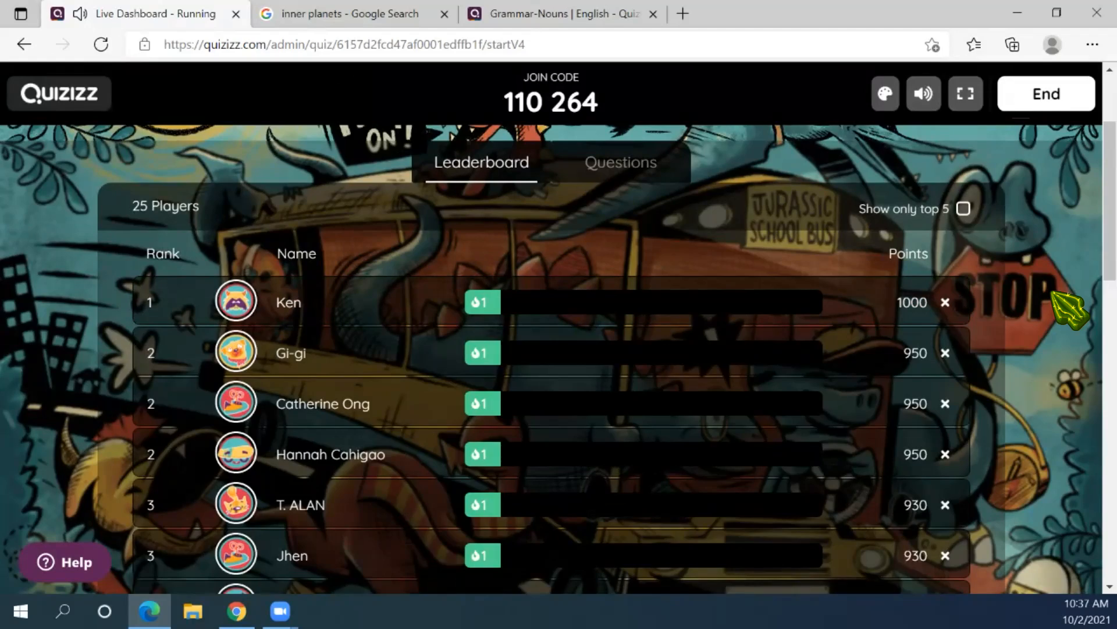
scroll(554, 242, "down", 3)
scroll(96, 284, "up", 3)
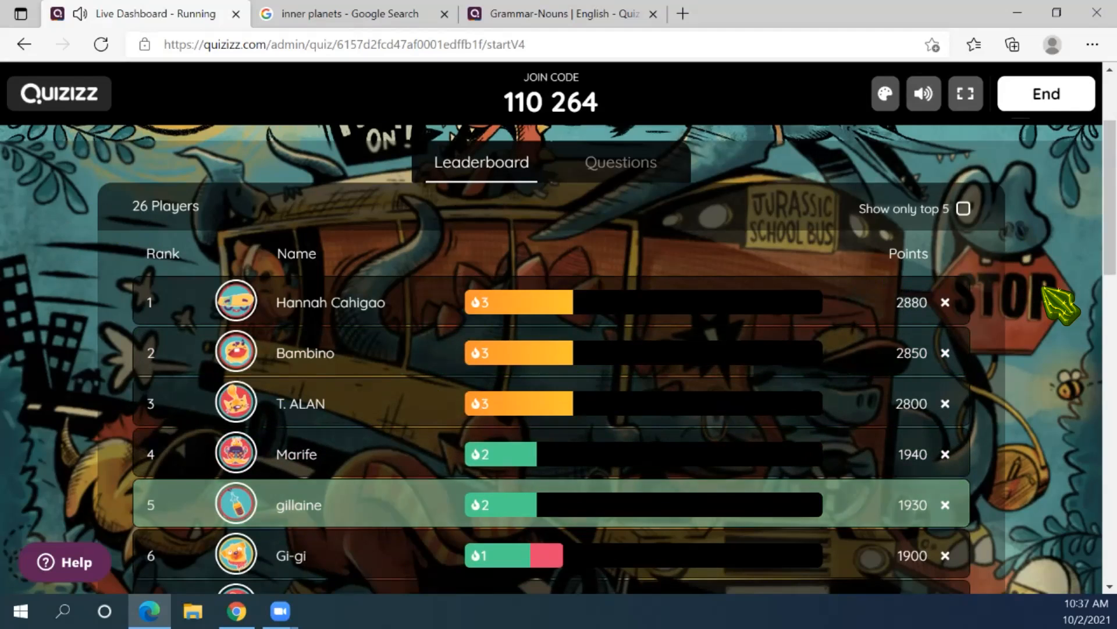
scroll(1060, 303, "down", 5)
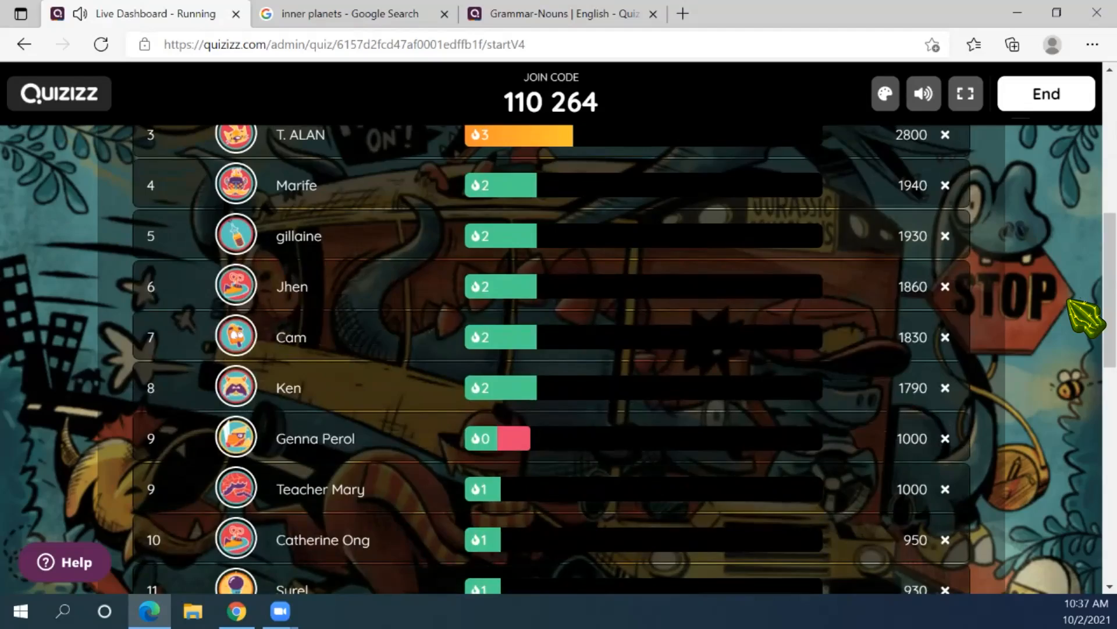
scroll(1086, 378, "down", 7)
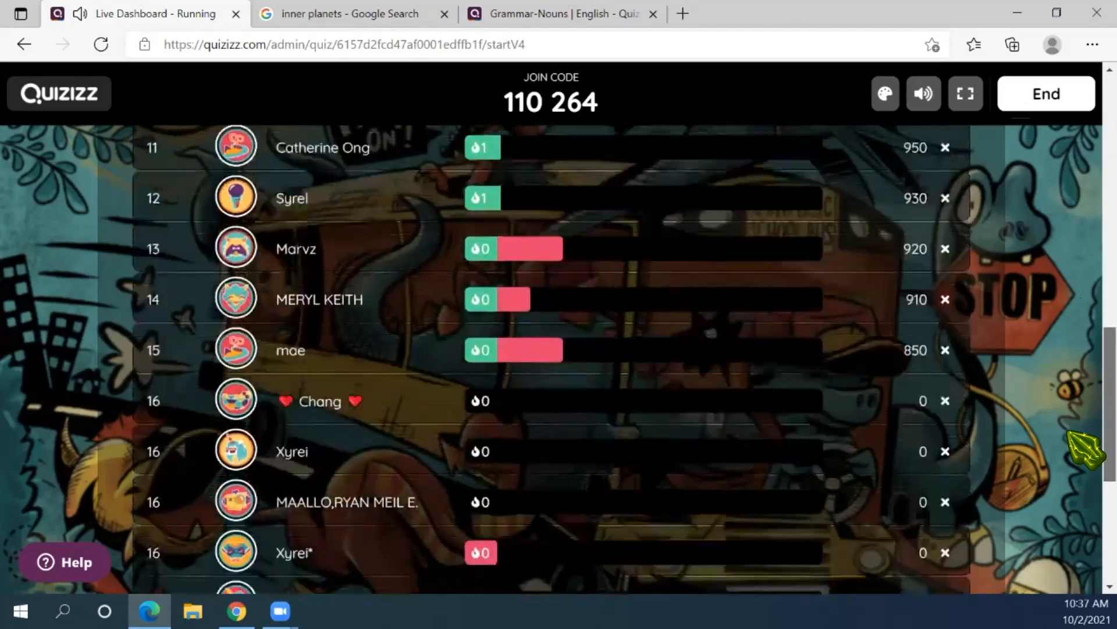
scroll(1059, 314, "up", 12)
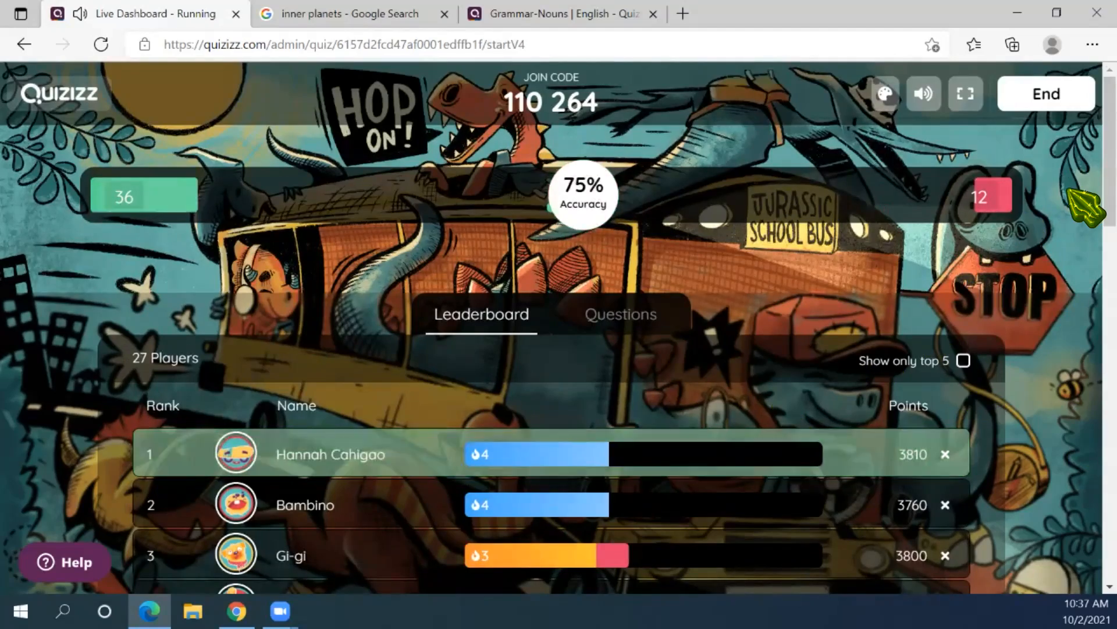
scroll(1084, 244, "down", 2)
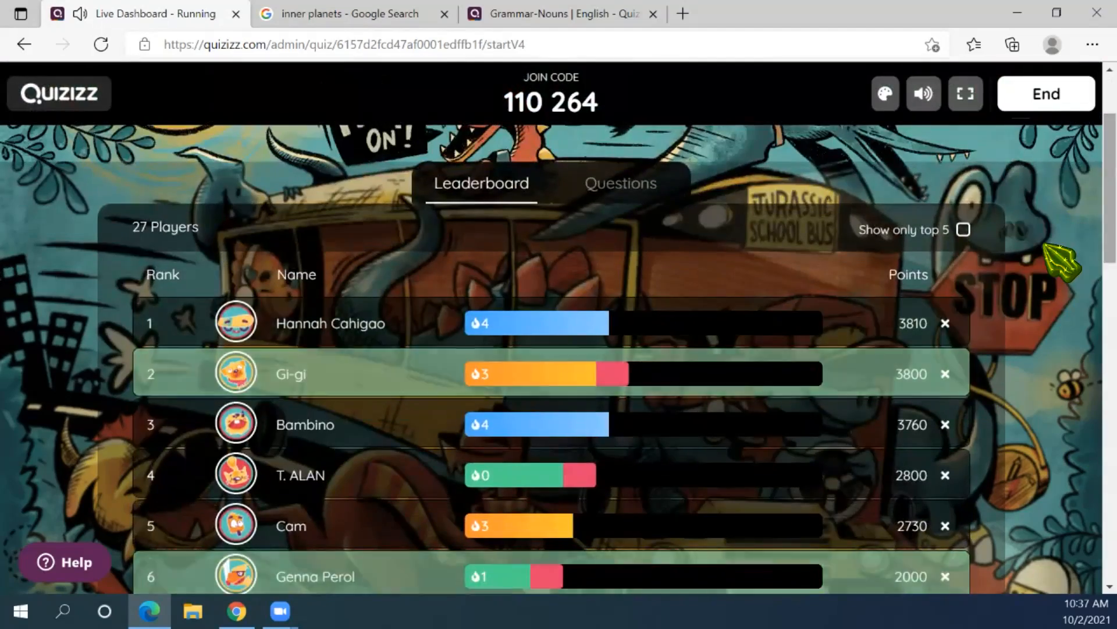
scroll(1071, 259, "up", 2)
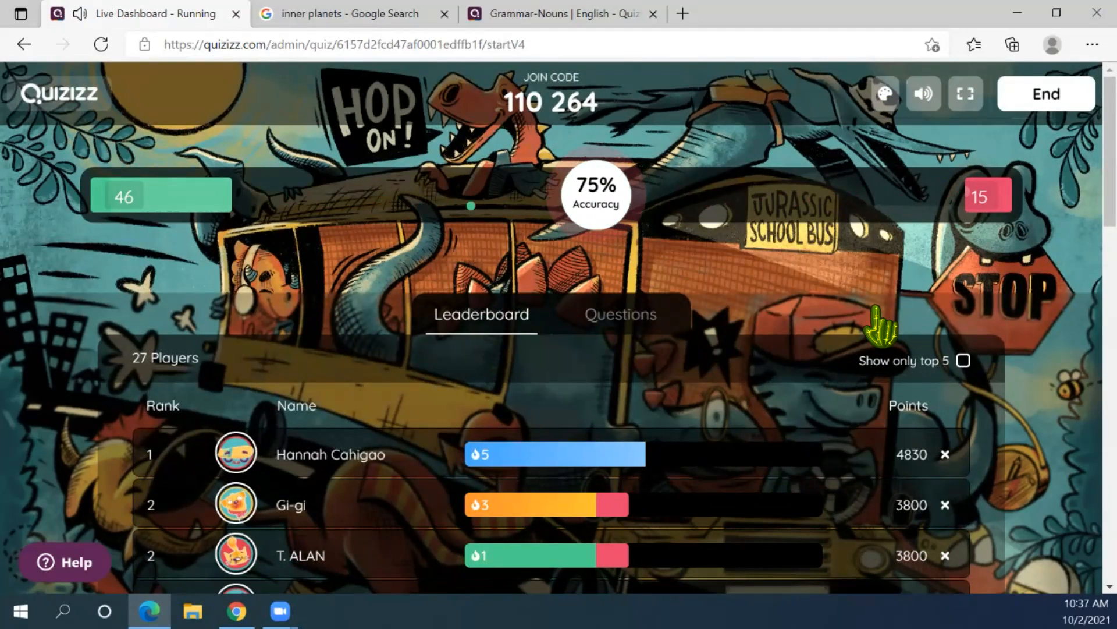
scroll(679, 394, "down", 7)
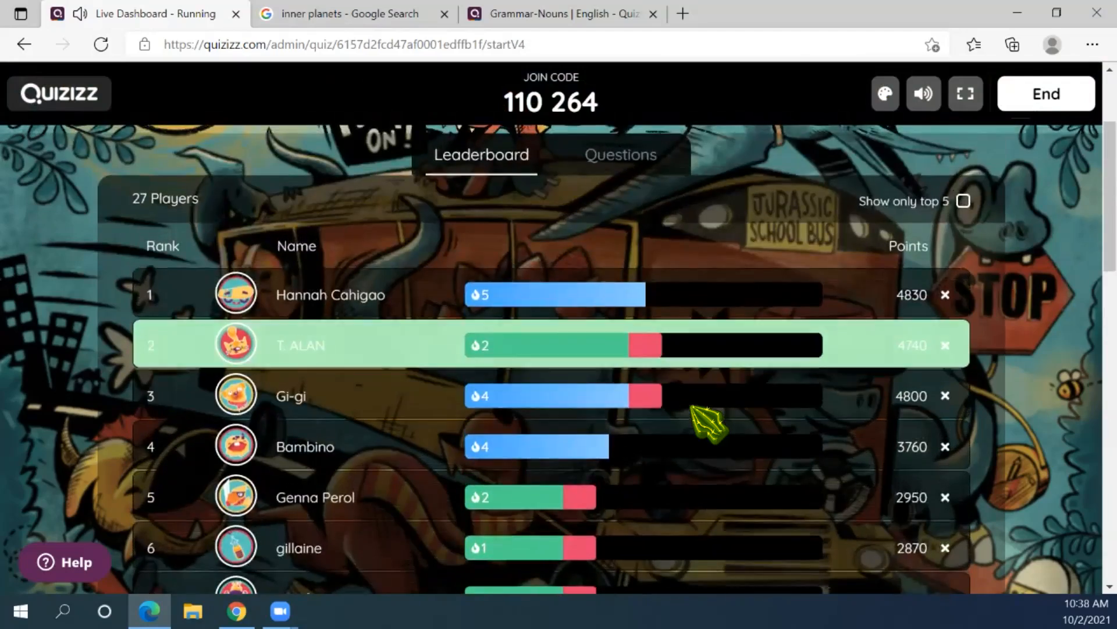
scroll(692, 408, "down", 5)
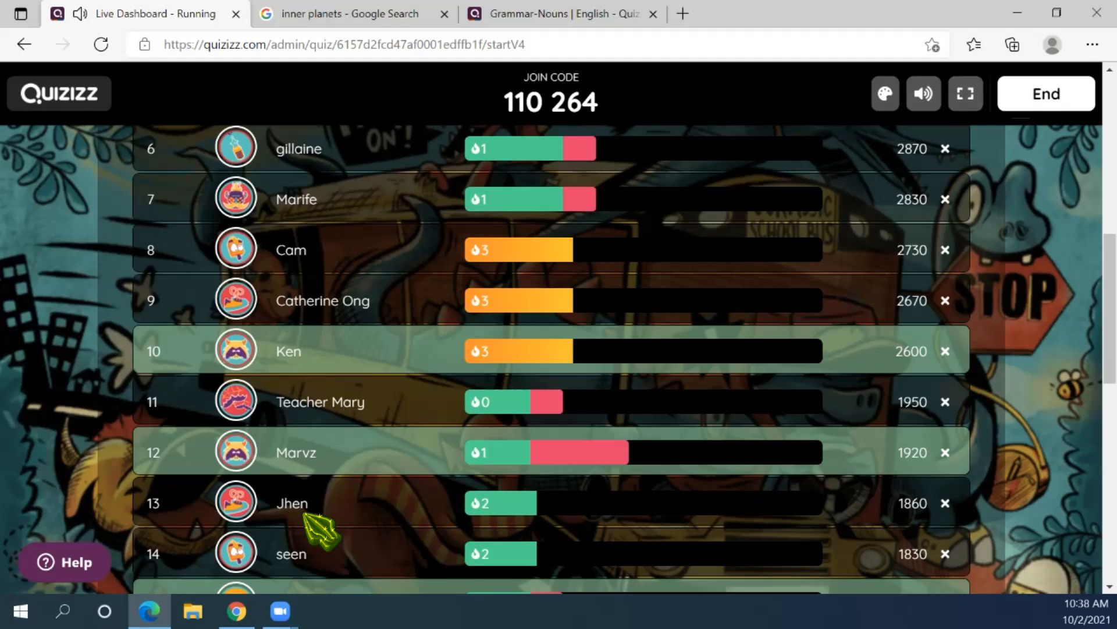
scroll(274, 512, "down", 1)
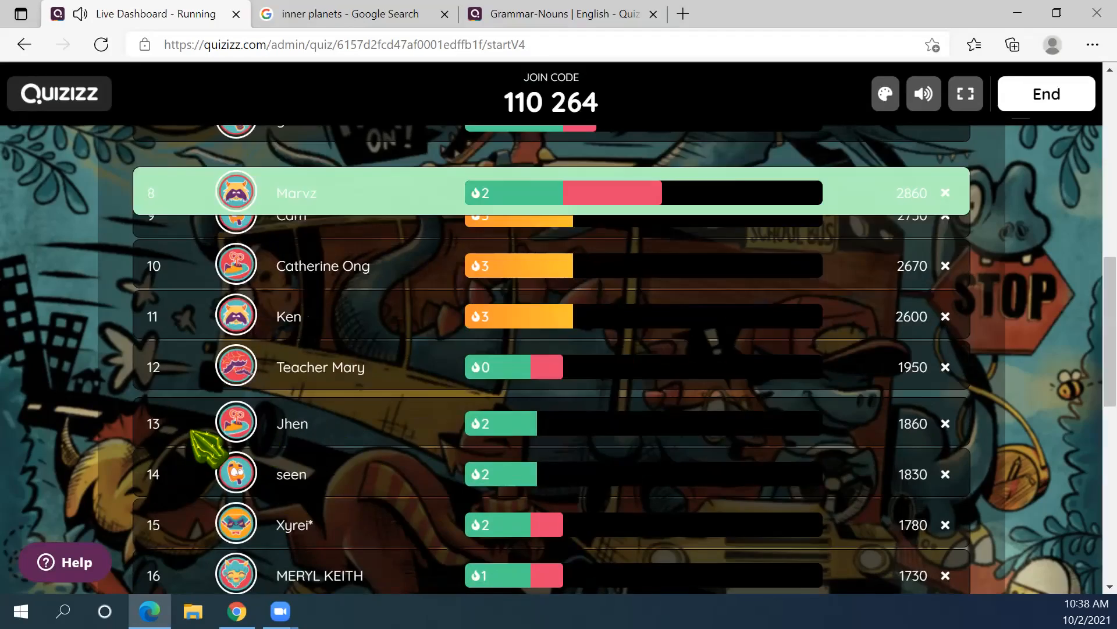
scroll(503, 428, "up", 10)
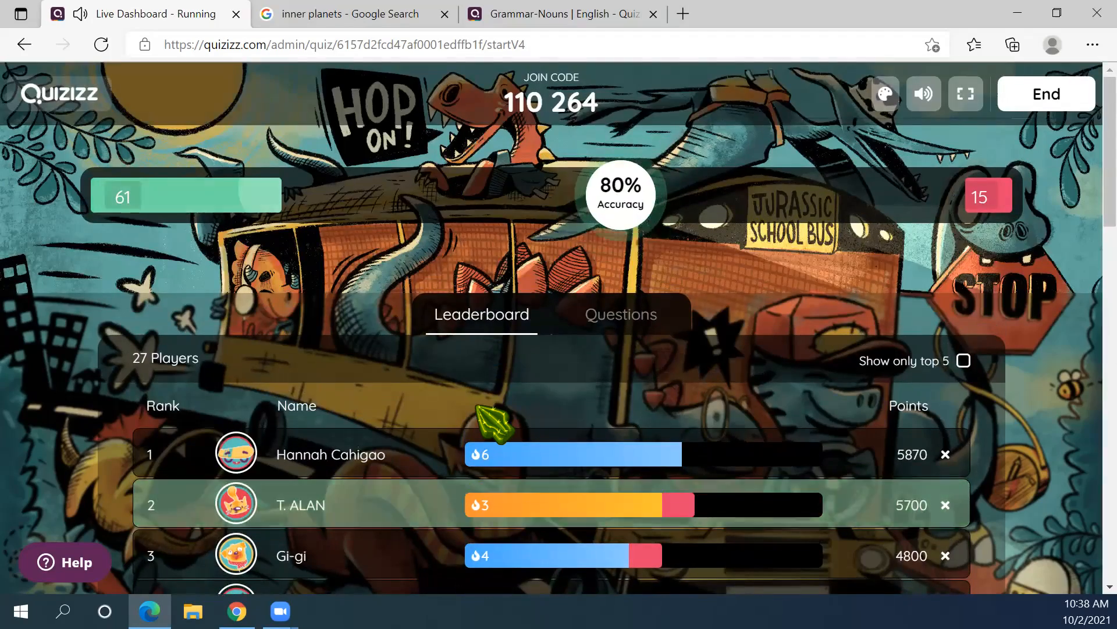
Check the participants' updated progress across the leaderboard ranks and mute the live quiz's sound
scroll(488, 422, "down", 1)
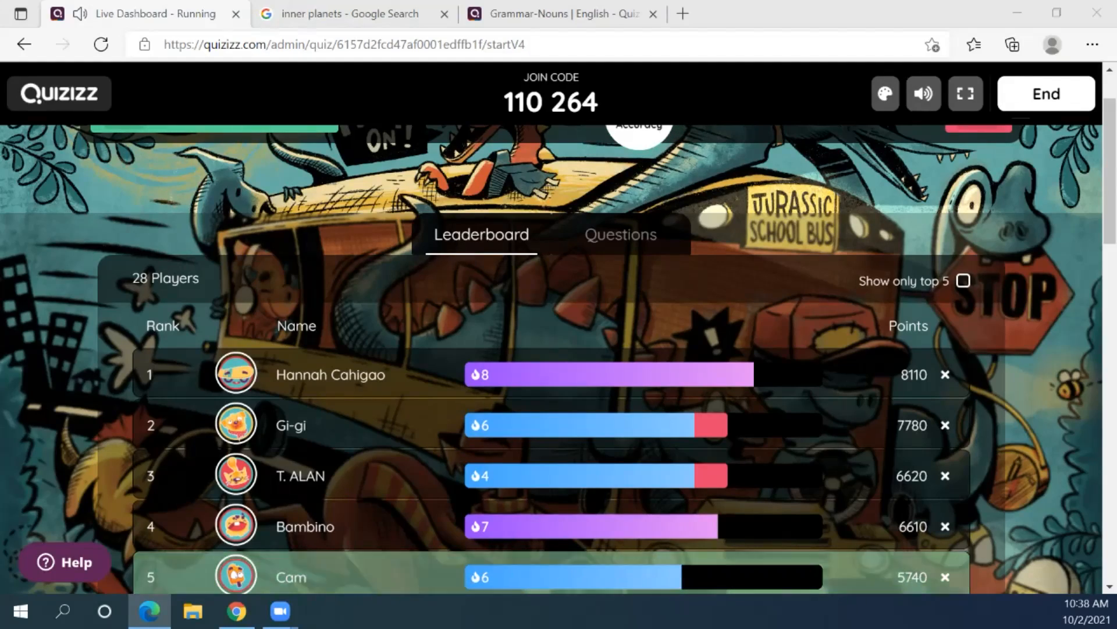
scroll(734, 379, "down", 5)
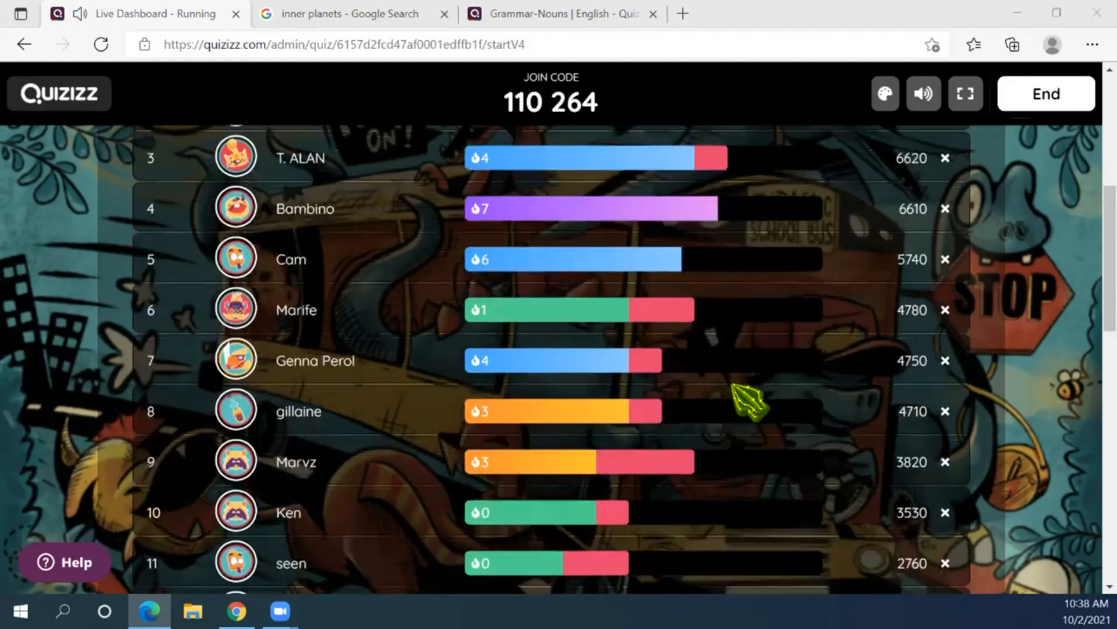
scroll(745, 390, "down", 10)
scroll(739, 384, "down", 3)
scroll(739, 379, "up", 13)
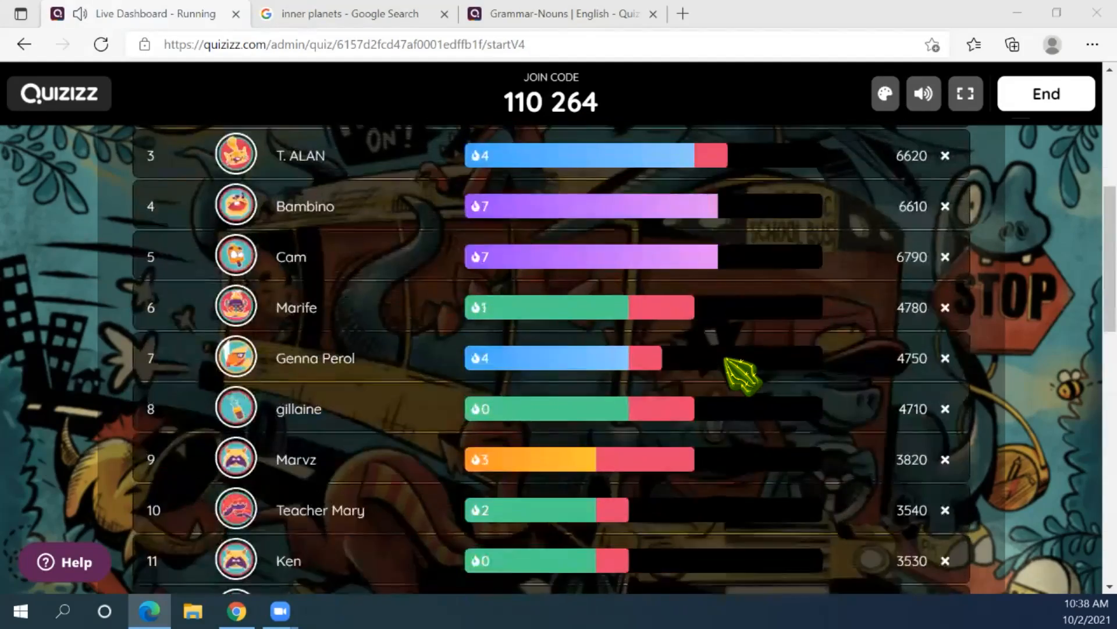
scroll(742, 376, "up", 7)
scroll(739, 376, "down", 3)
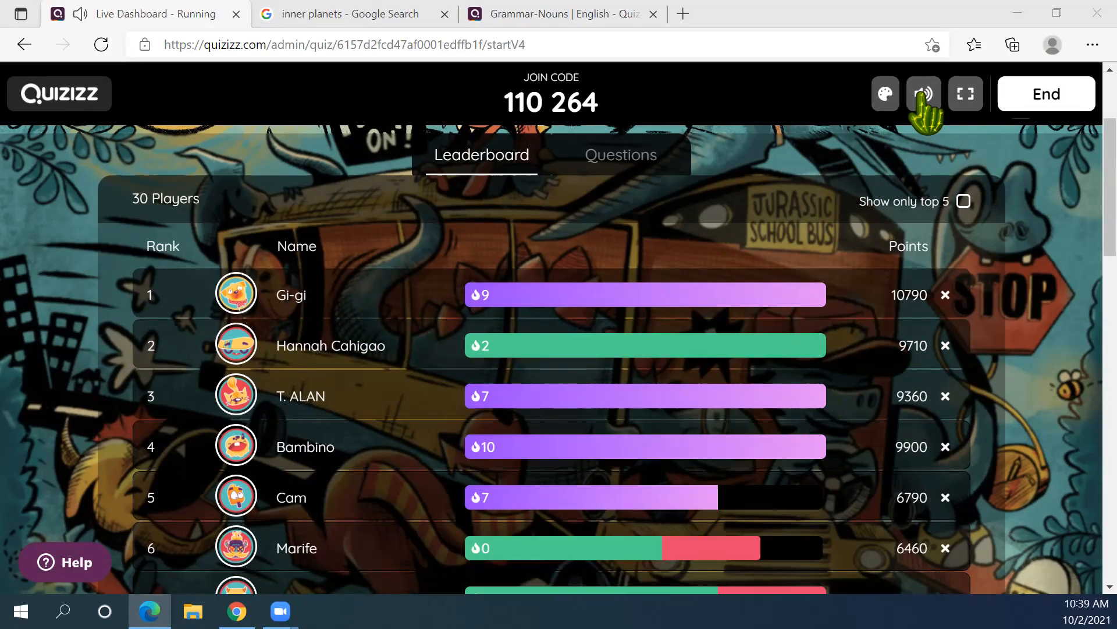
left_click(924, 94)
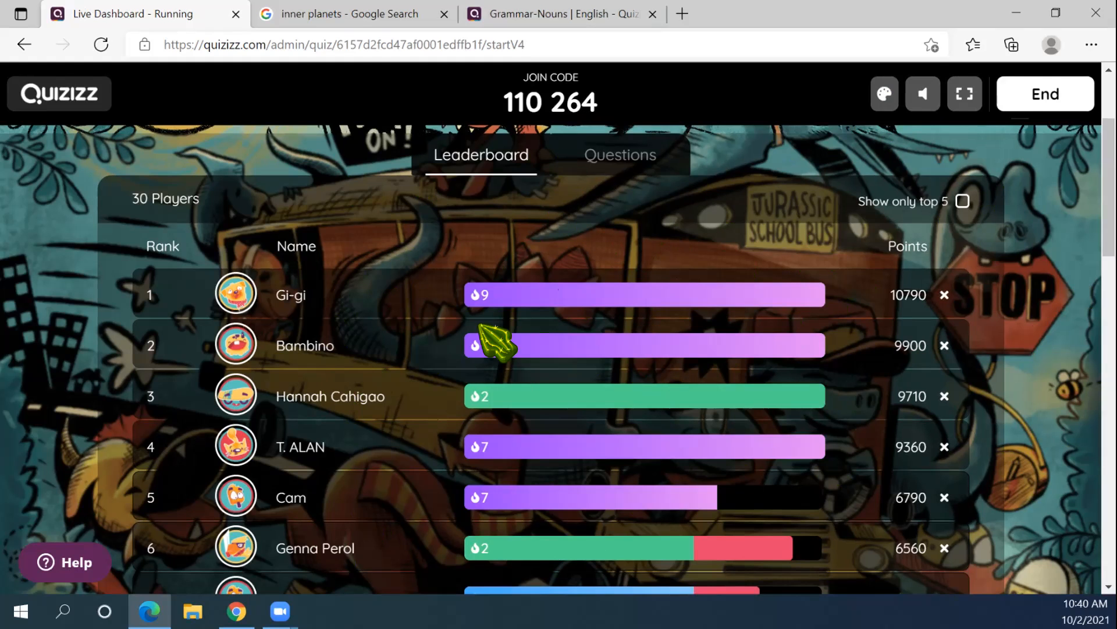
Try removing a zero-point player from the last ranks of the leaderboard and decline the removal confirmation
scroll(713, 465, "down", 4)
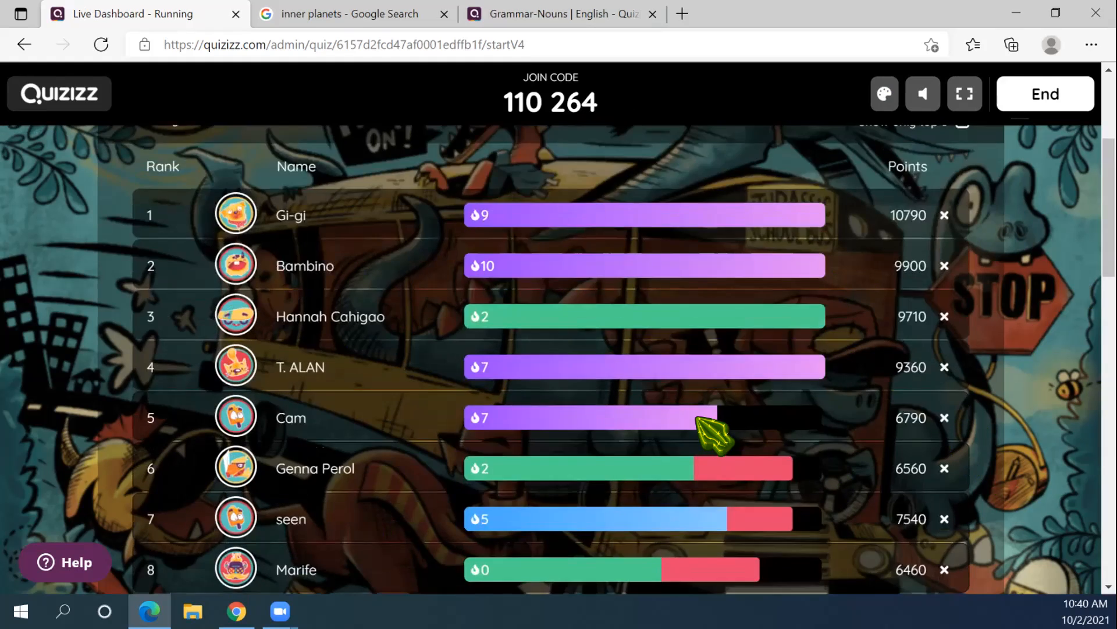
scroll(445, 504, "down", 10)
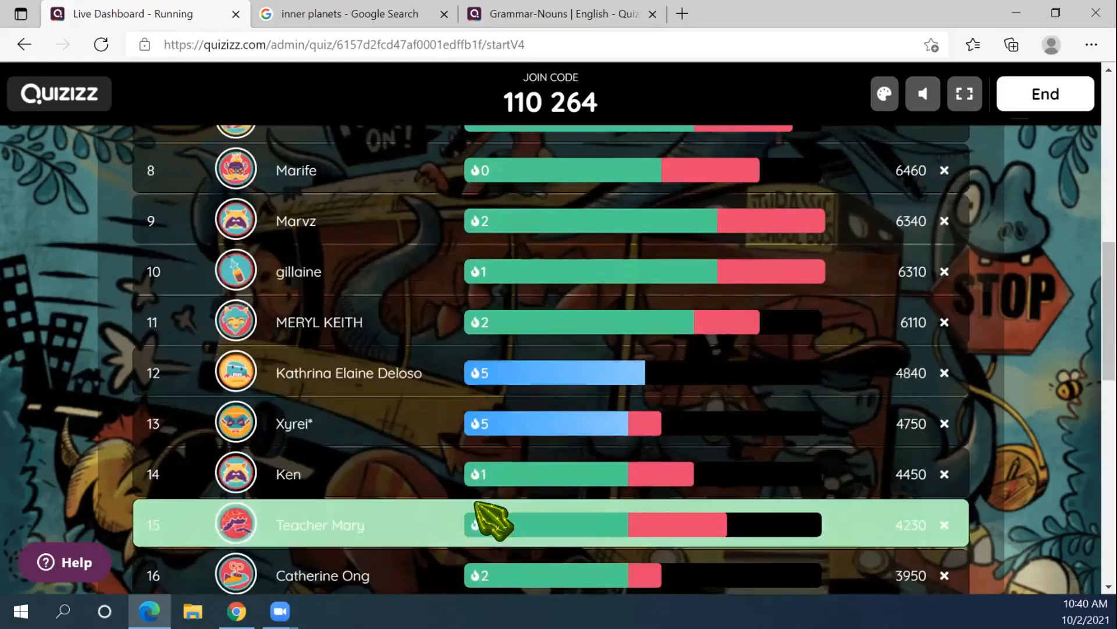
scroll(582, 492, "down", 3)
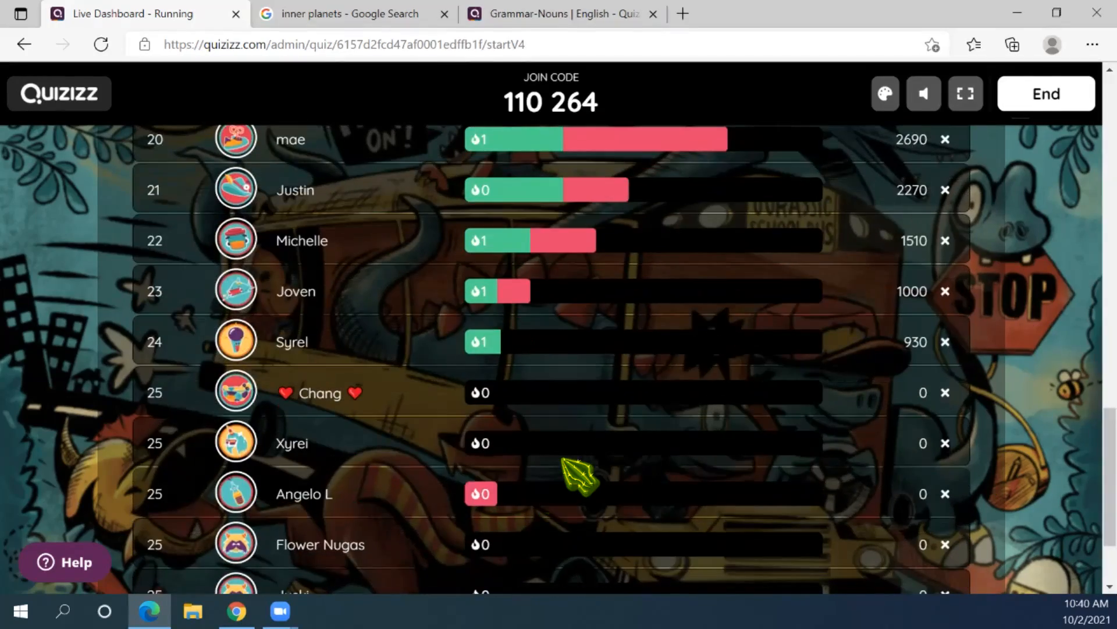
scroll(590, 486, "down", 2)
scroll(590, 483, "down", 1)
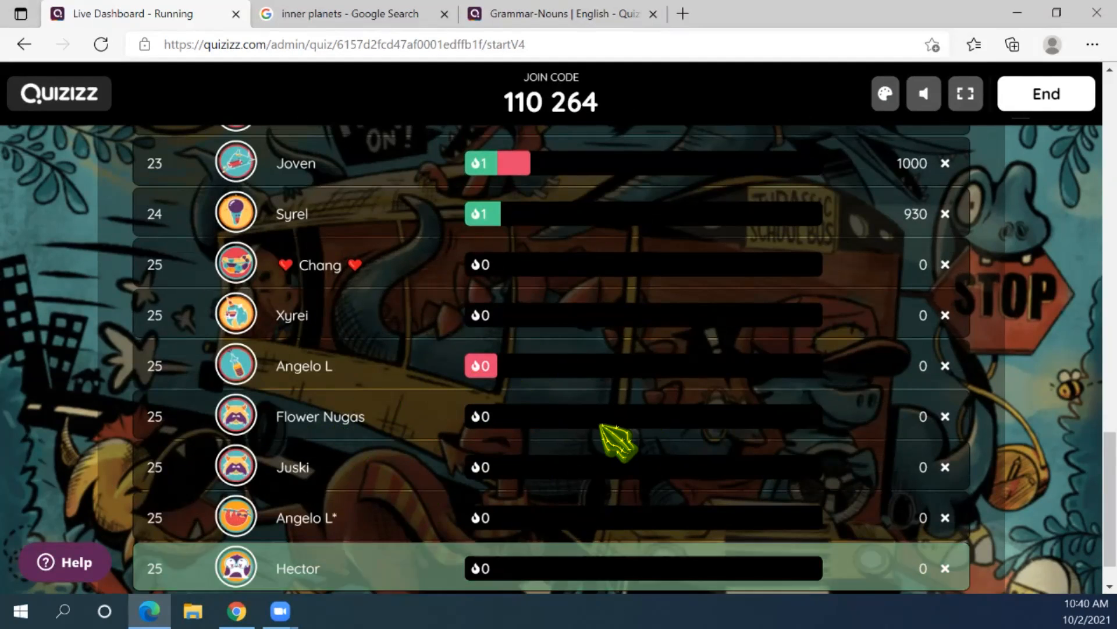
scroll(771, 524, "down", 1)
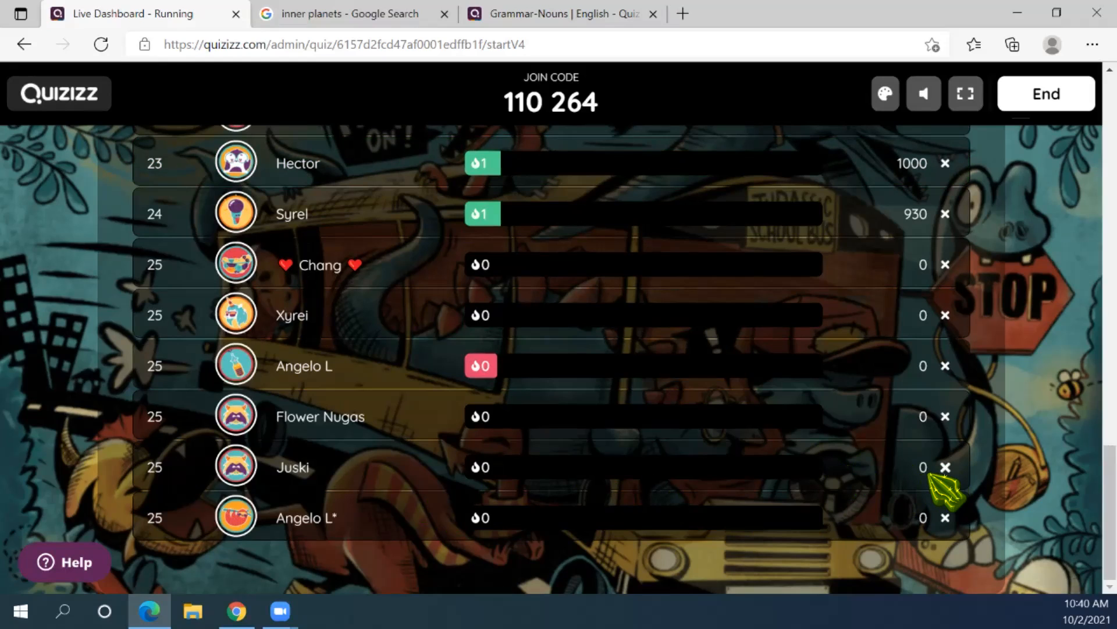
left_click(945, 467)
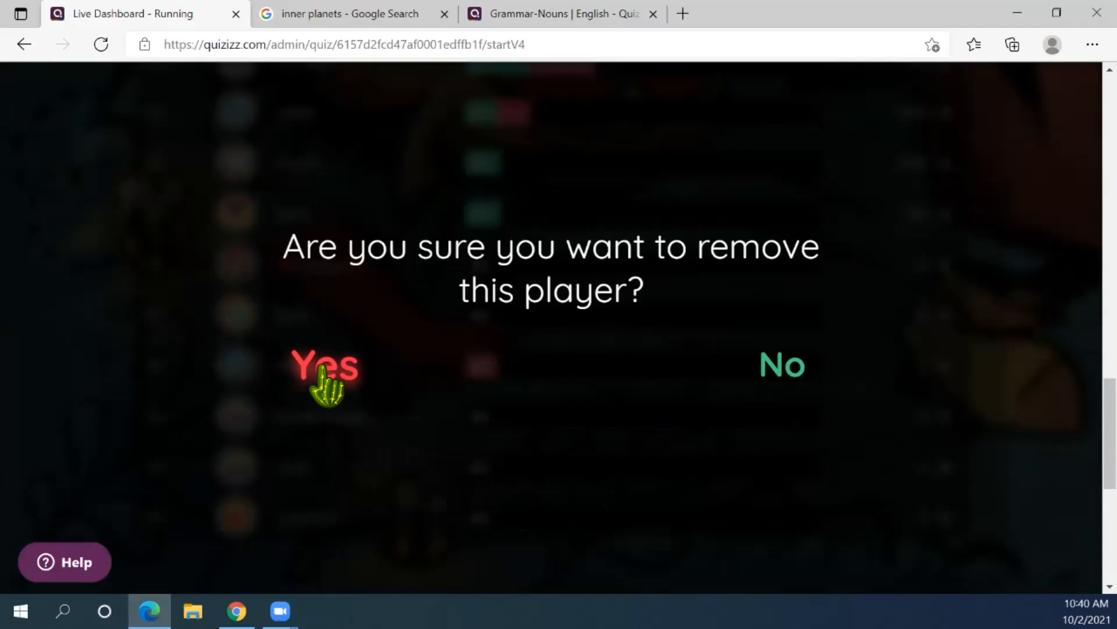
left_click(779, 364)
End the running live quiz for all participants and confirm ending it
scroll(969, 411, "up", 10)
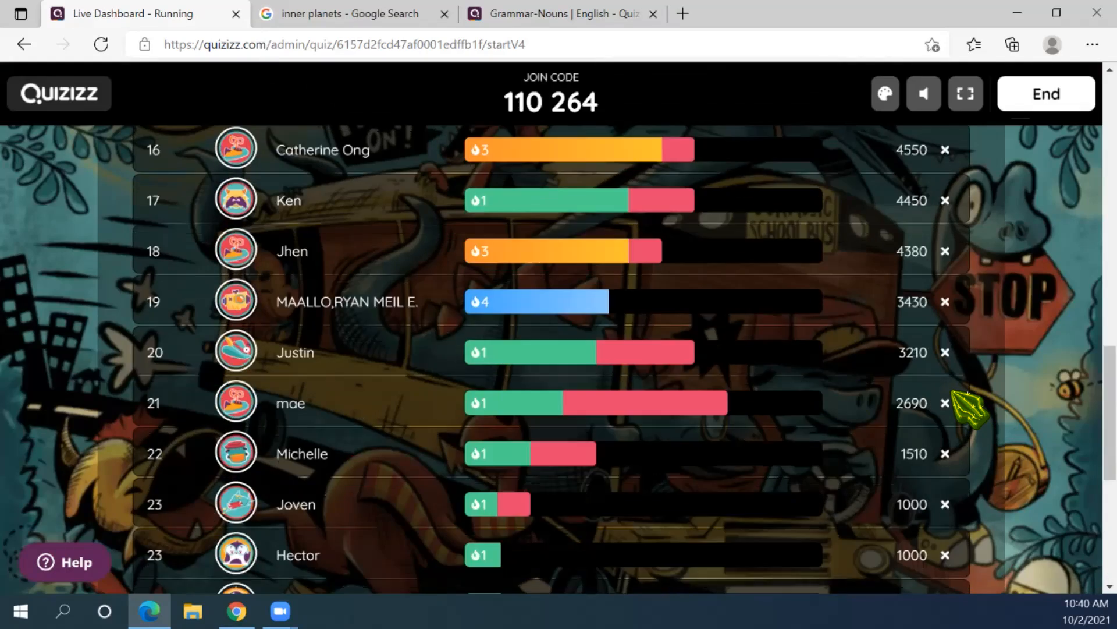
scroll(954, 395, "up", 10)
scroll(984, 393, "down", 3)
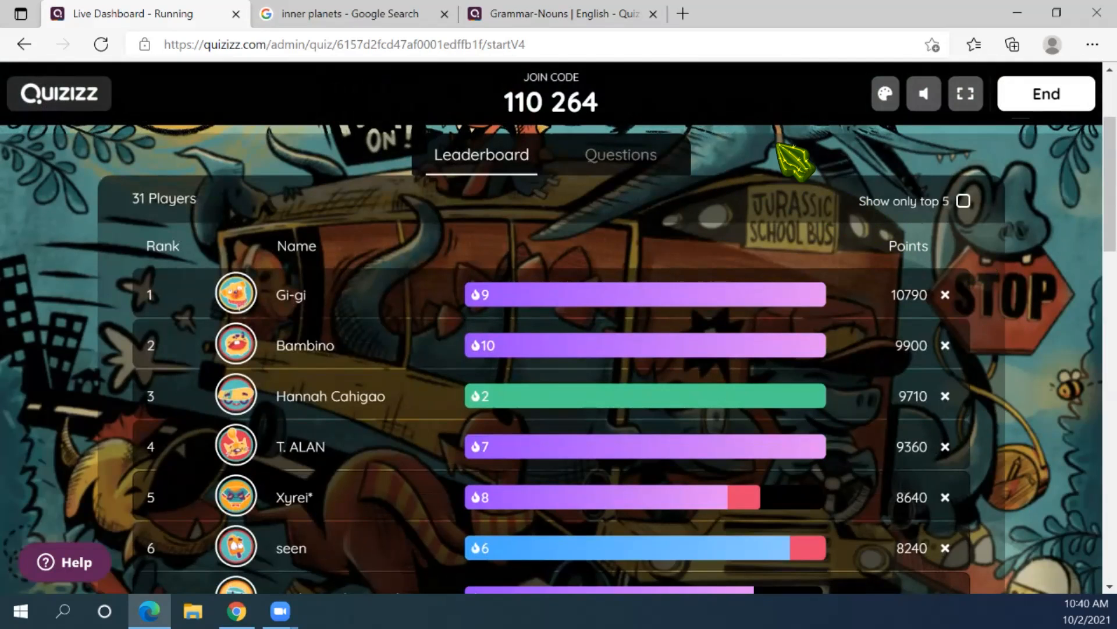
left_click(1037, 93)
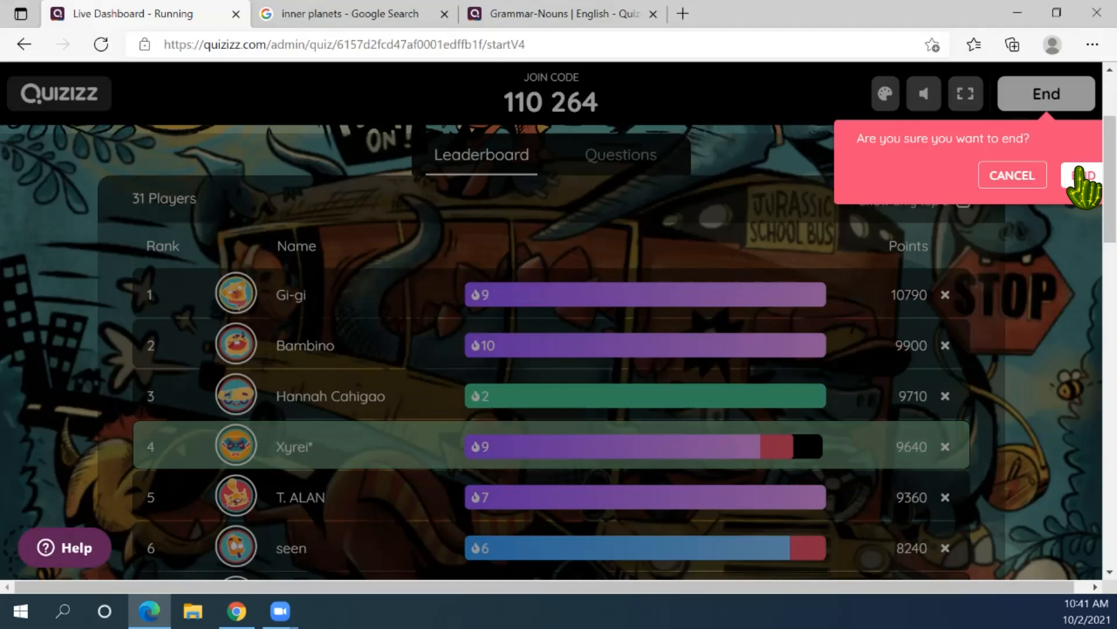
left_click(1081, 175)
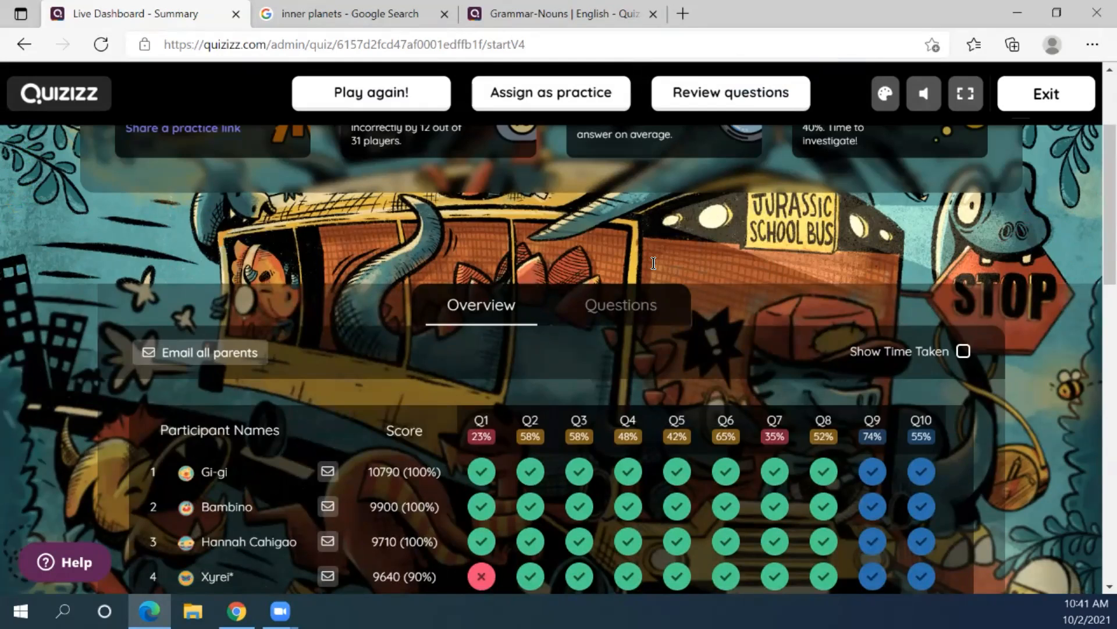
Inspect individual participants' answers and time taken for question 1 in the results overview
scroll(646, 261, "down", 5)
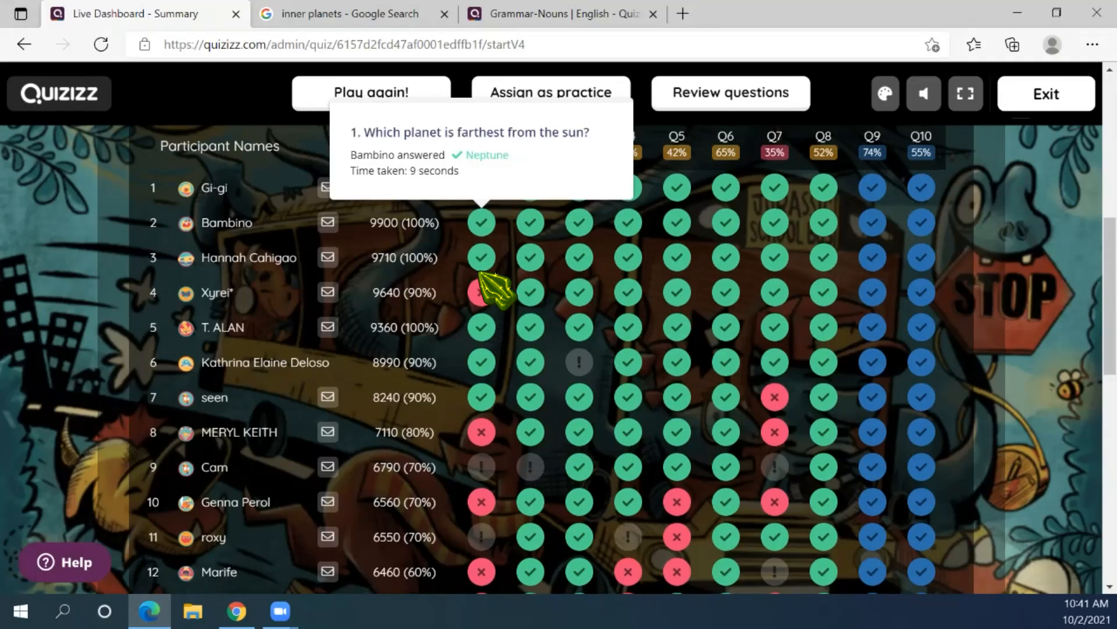
mouse_move(478, 220)
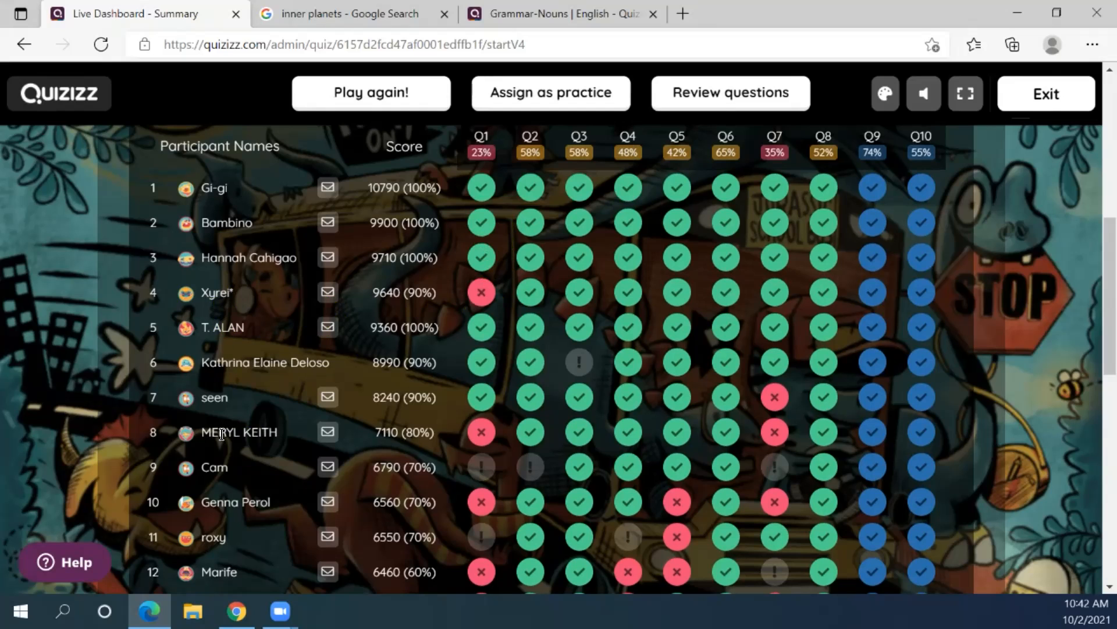
scroll(239, 442, "down", 1)
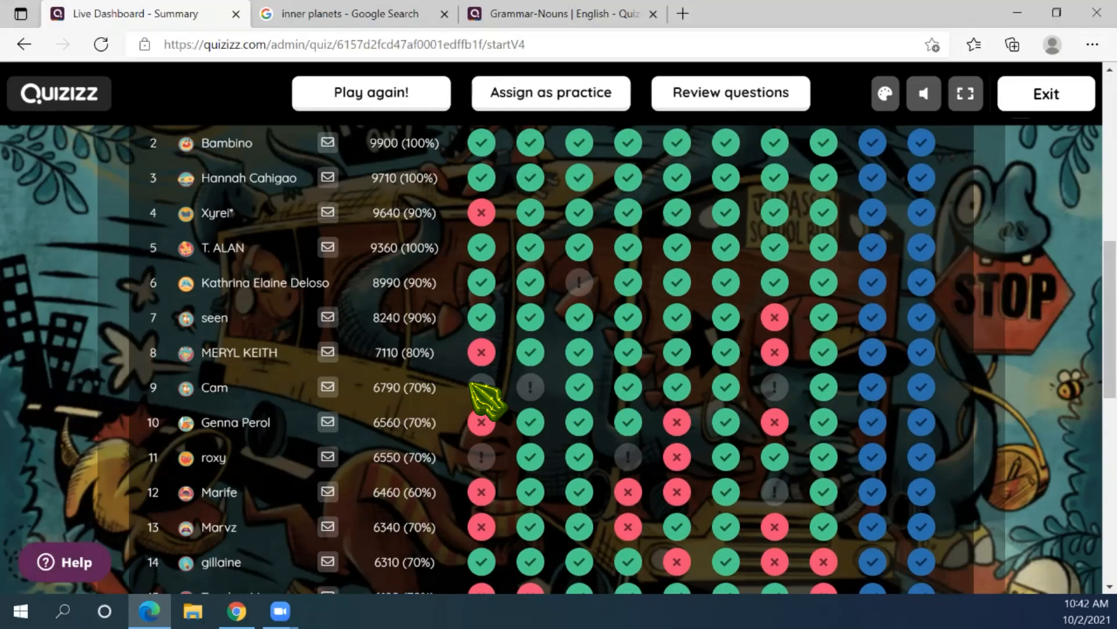
mouse_move(481, 355)
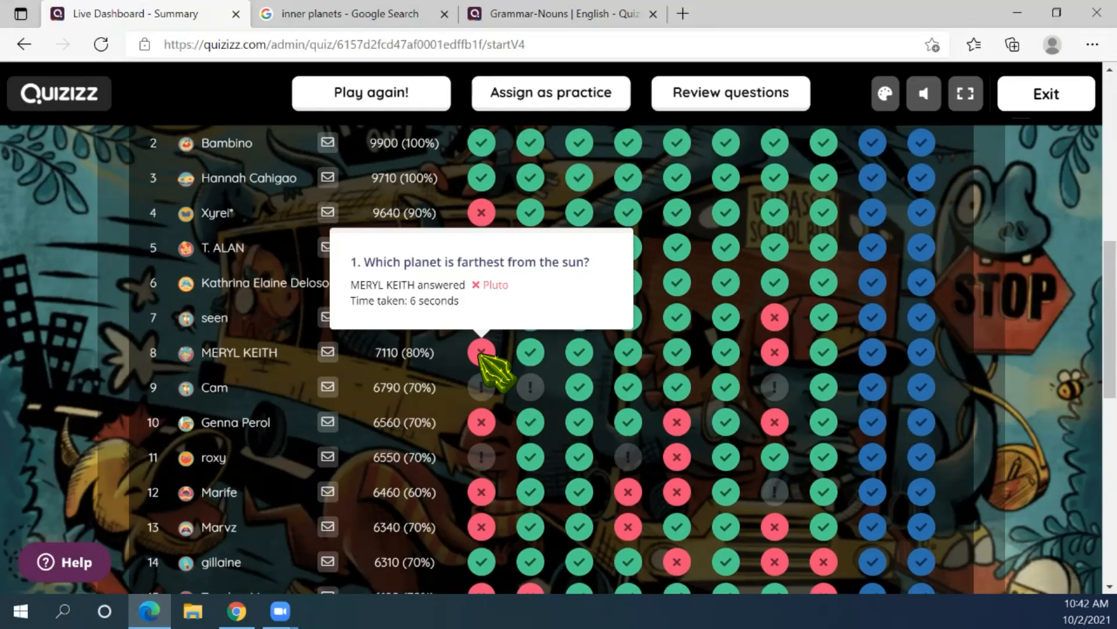
Compare the correct and incorrect participants' answers to question 7 about the four inner planets
scroll(481, 356, "up", 3)
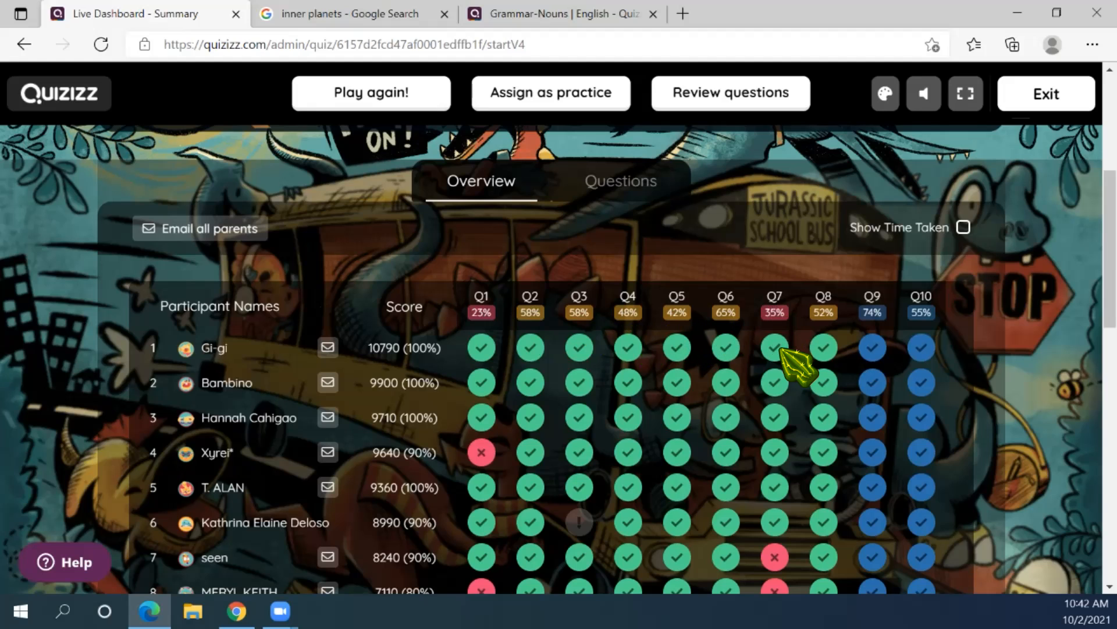
mouse_move(777, 348)
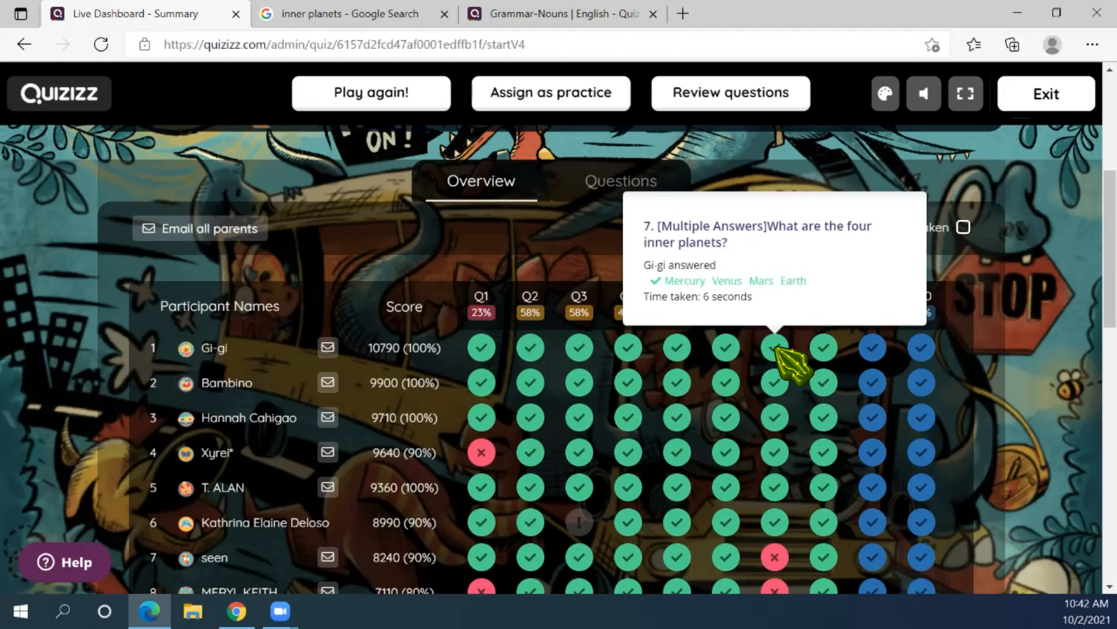
mouse_move(776, 558)
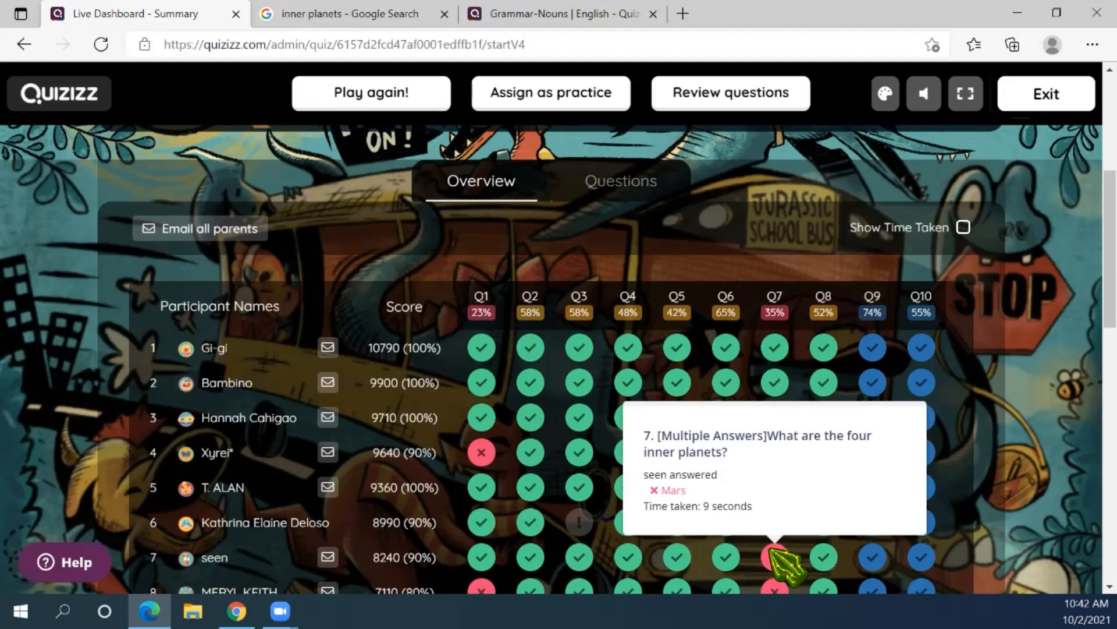
scroll(774, 550, "down", 1)
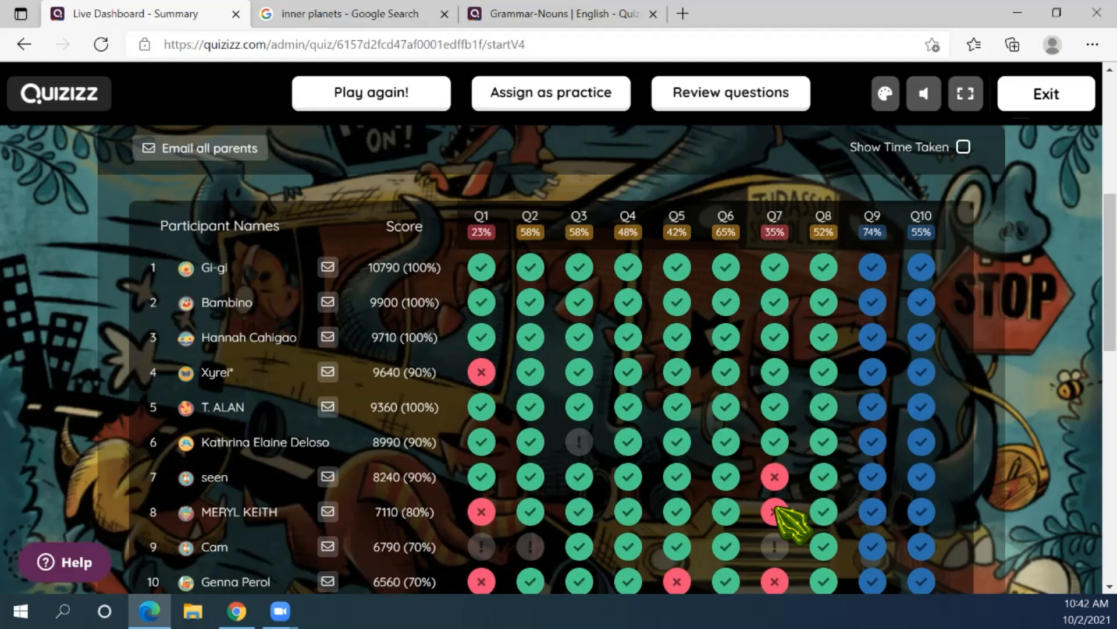
mouse_move(776, 511)
scroll(778, 504, "down", 1)
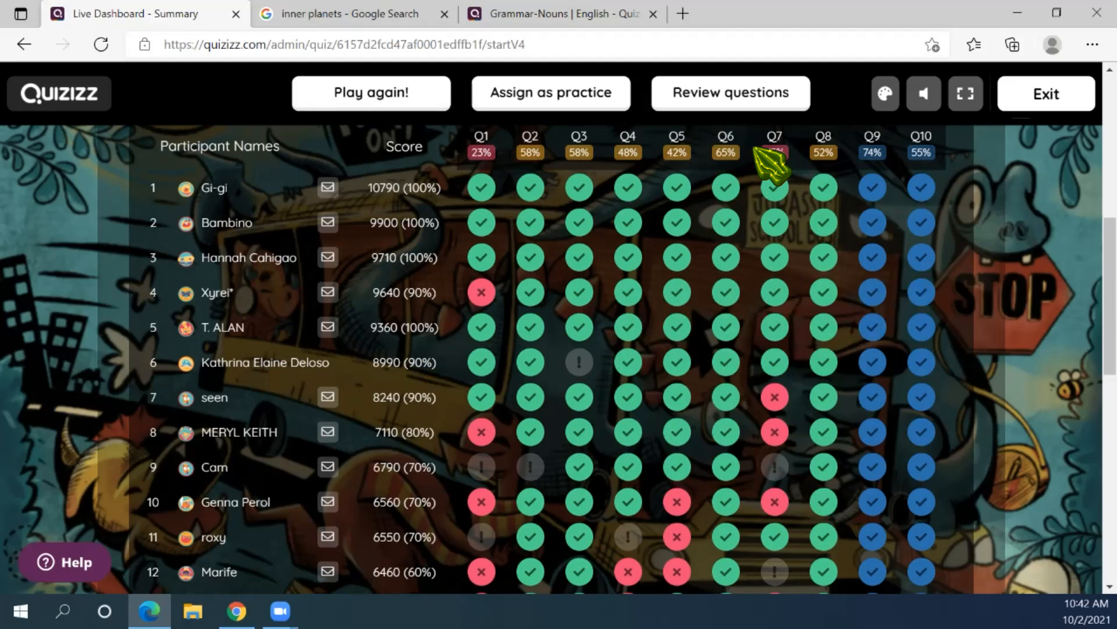
Look over the remaining participant results, exit the quiz summary and dismiss the invitation pop-up
mouse_move(943, 181)
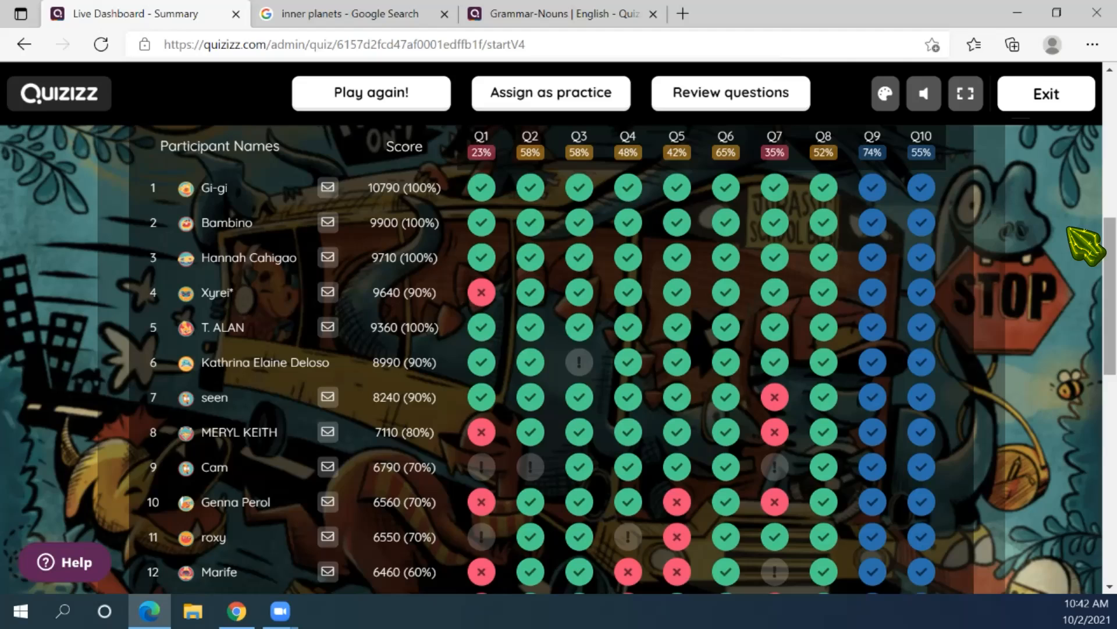
scroll(1017, 233, "down", 6)
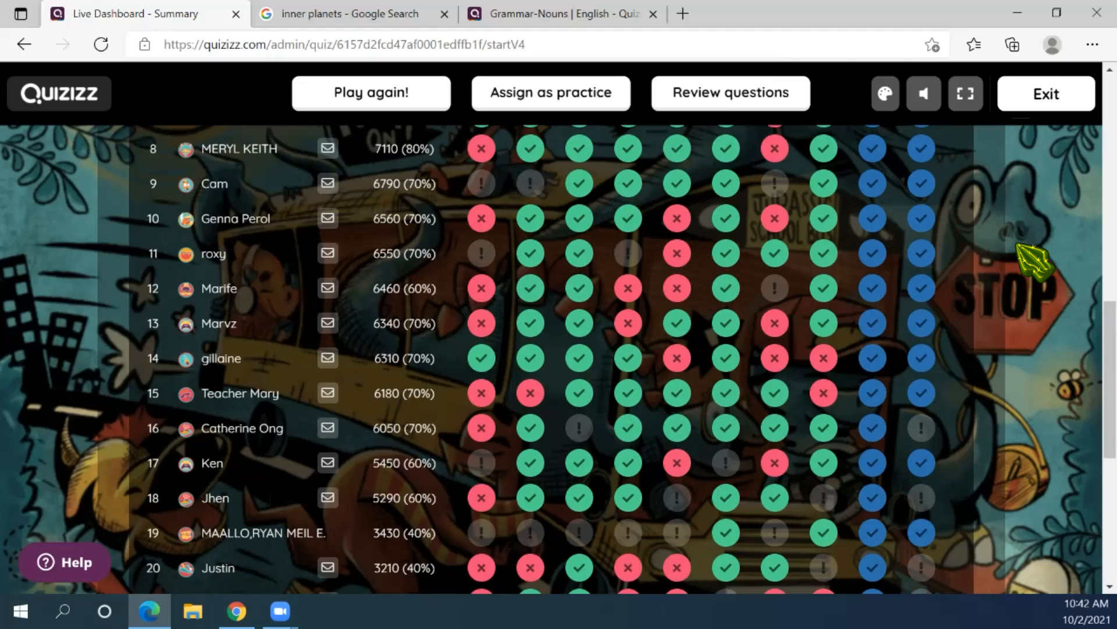
scroll(1024, 259, "up", 10)
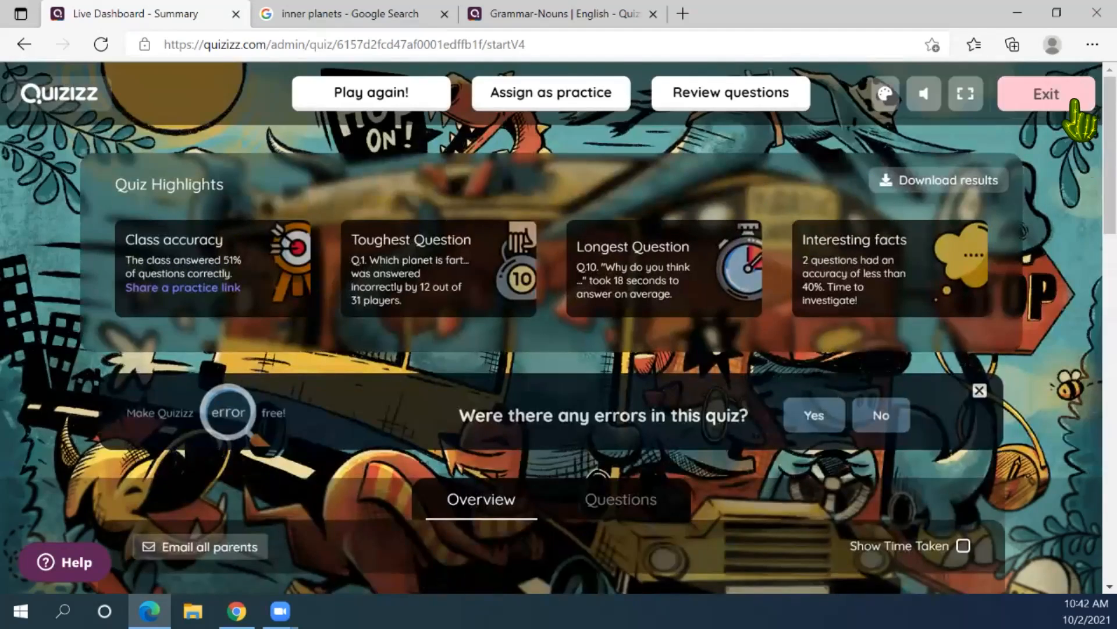
left_click(1063, 93)
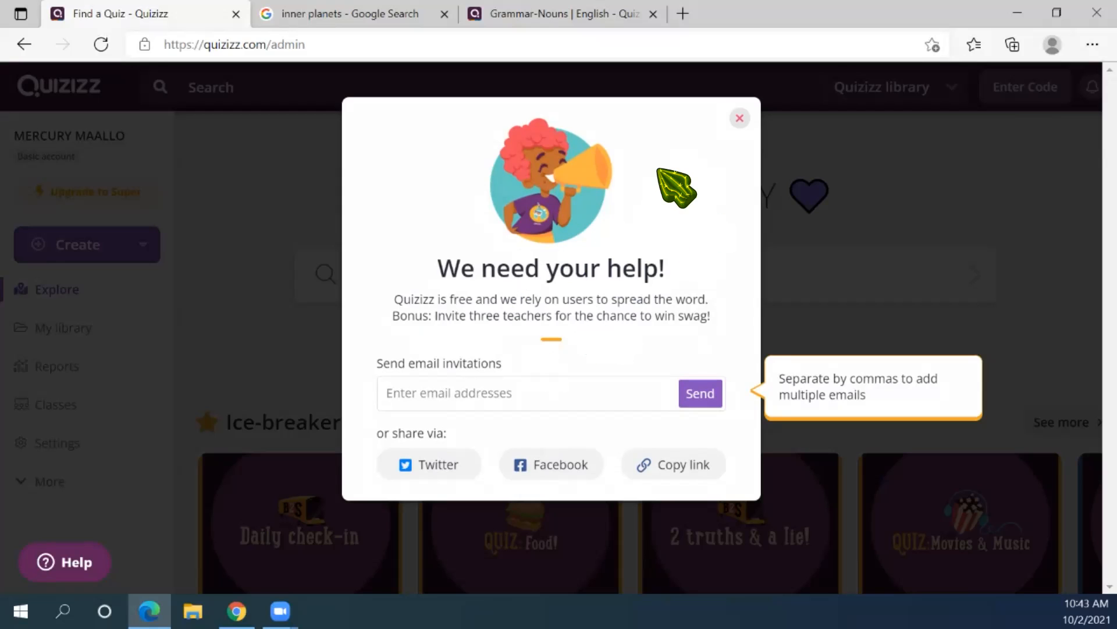
left_click(740, 118)
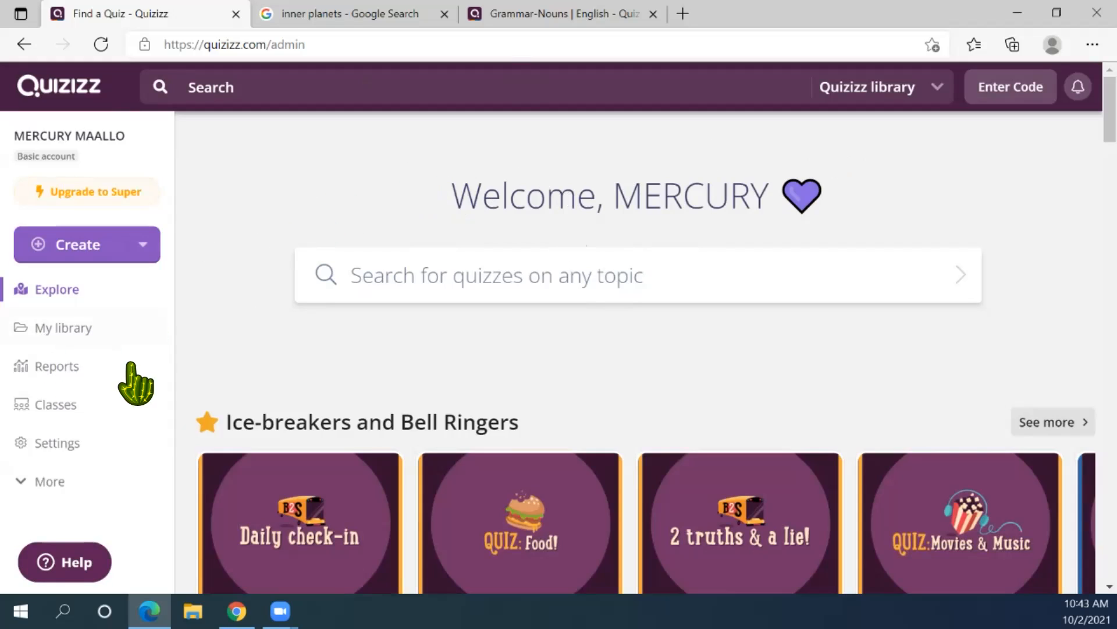
Open the saved report of the Science: Solar System live quiz and examine each participant's accuracy, score and attempts
left_click(76, 372)
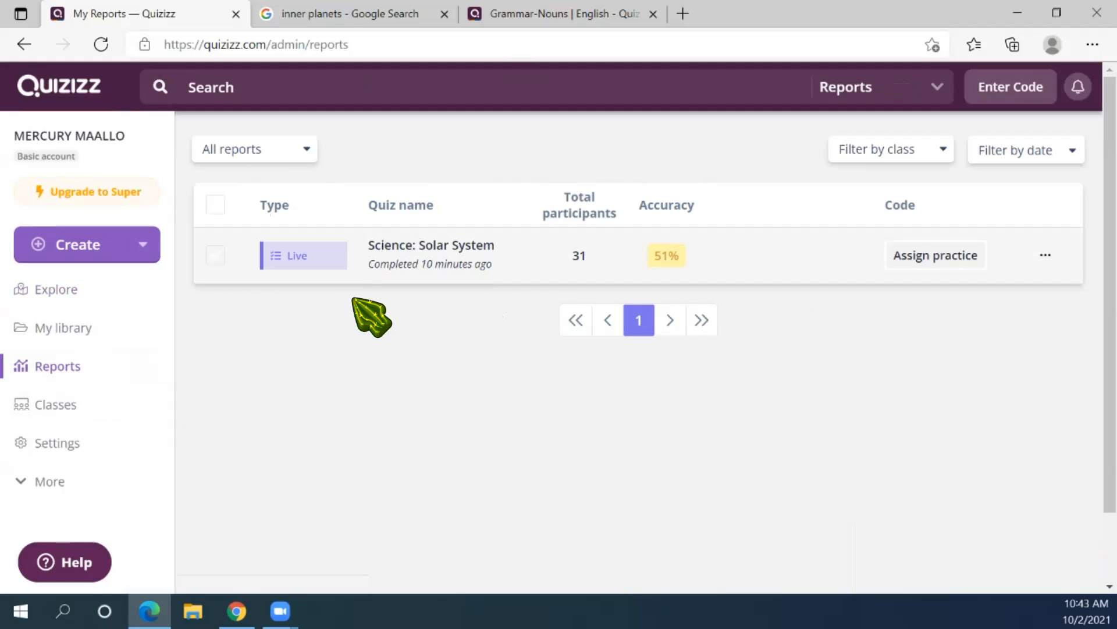
left_click(460, 259)
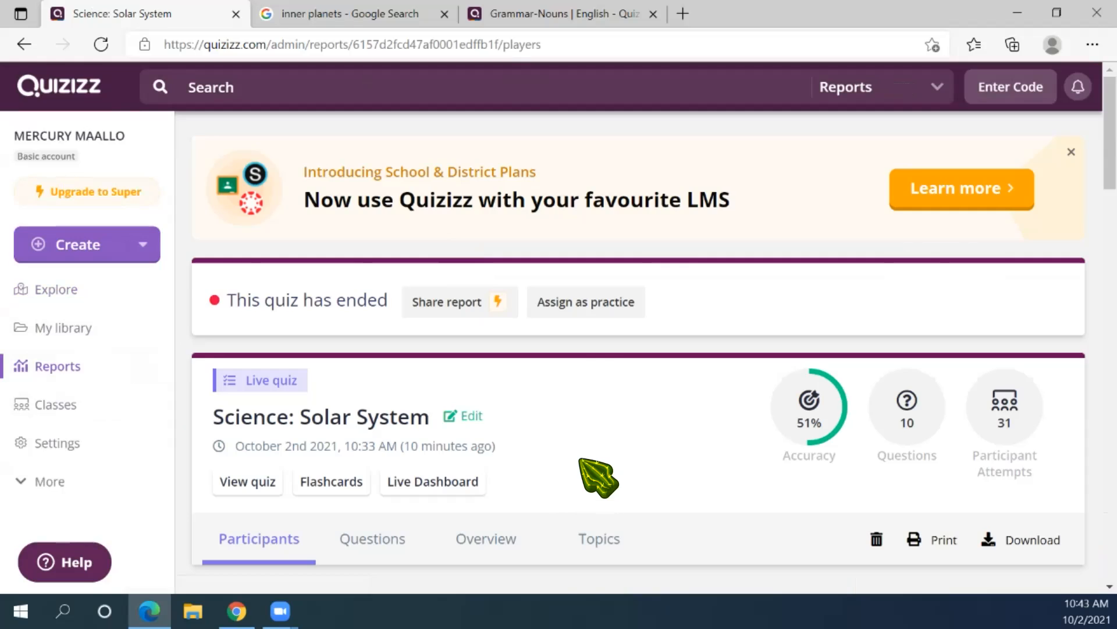
scroll(588, 474, "down", 5)
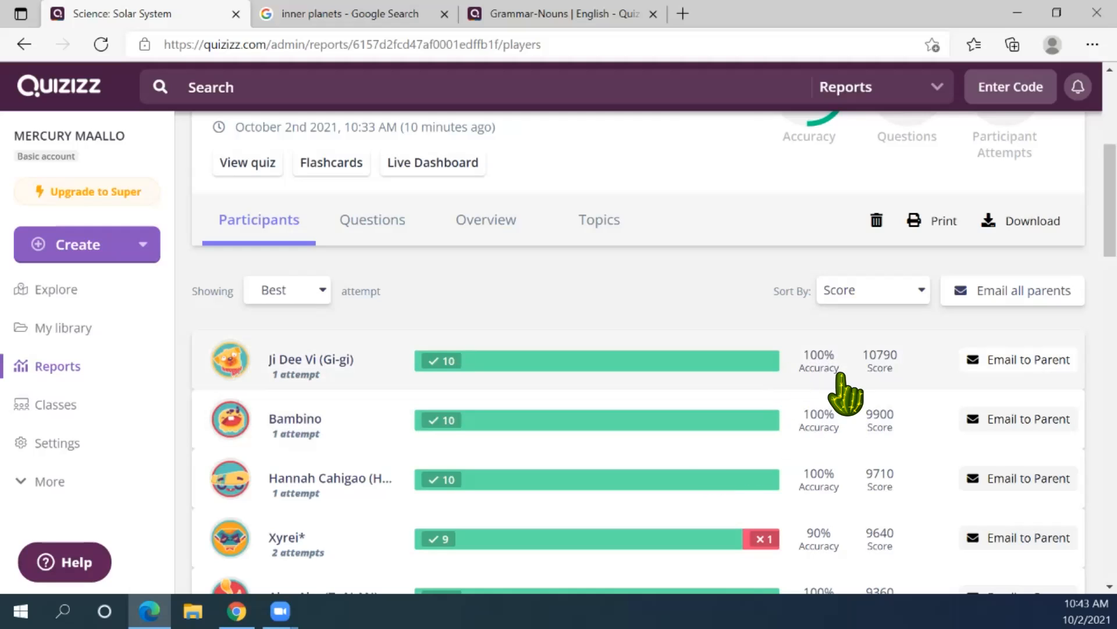
scroll(844, 394, "down", 2)
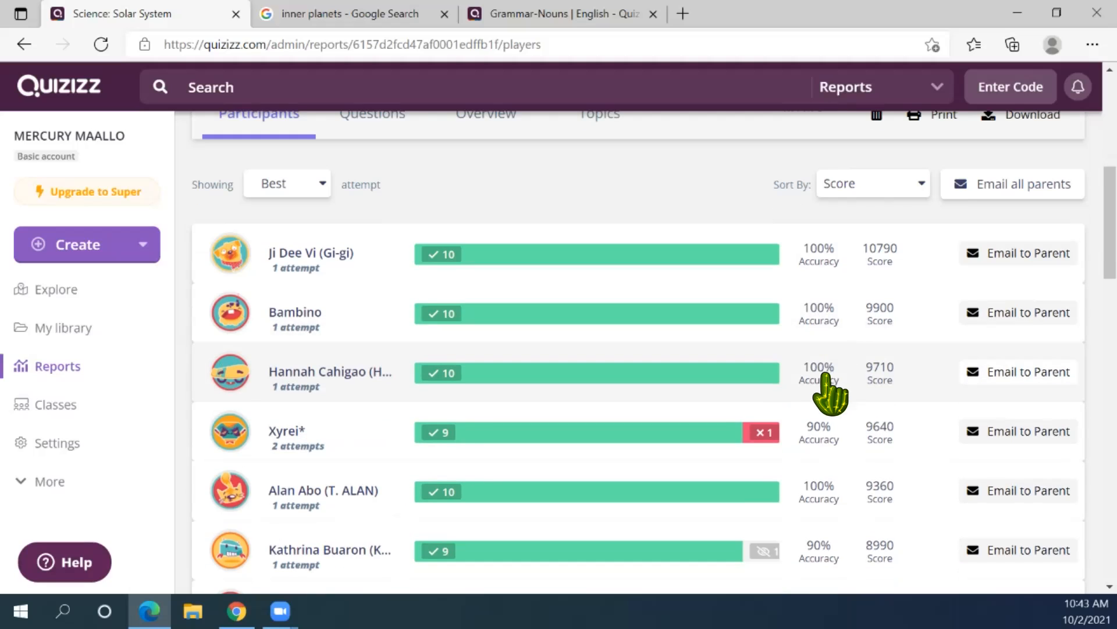
scroll(820, 362, "down", 1)
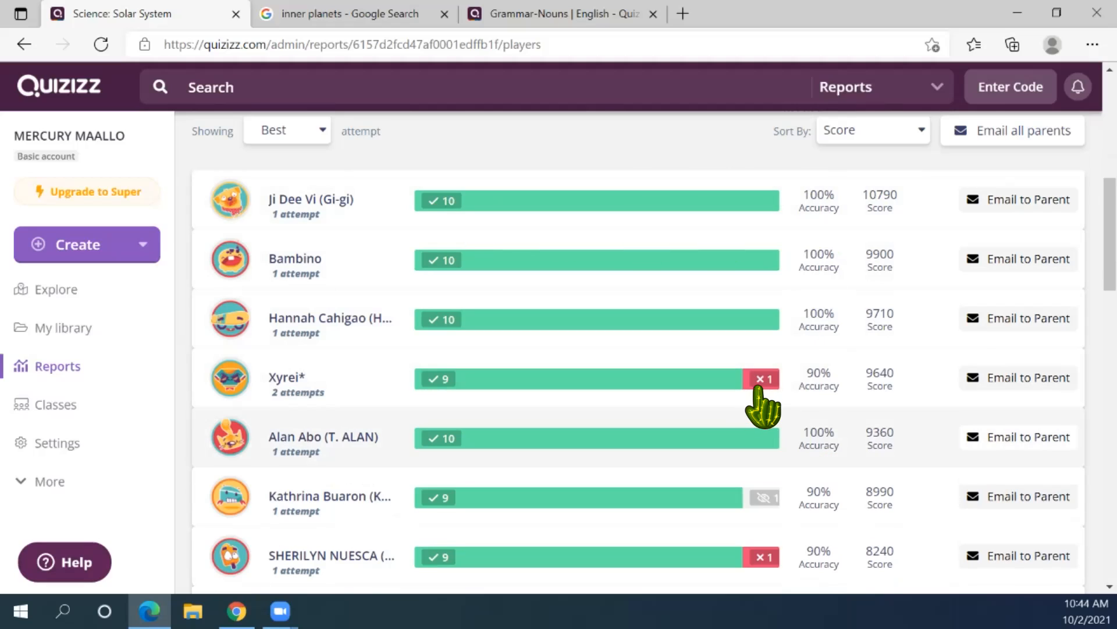
scroll(758, 378, "down", 1)
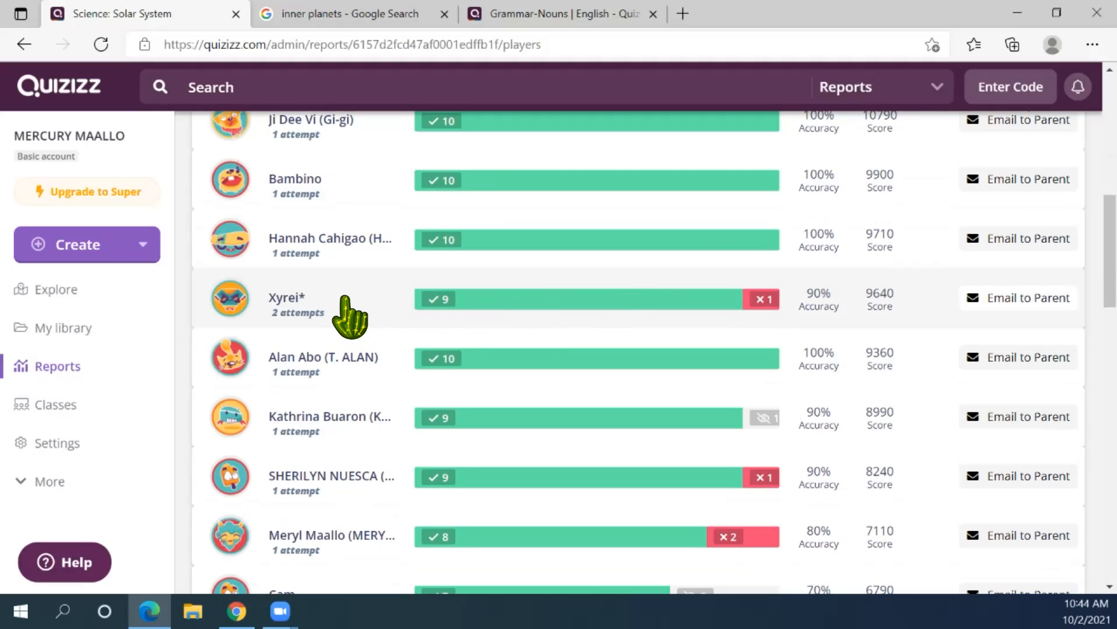
Compare the first and second attempts of the participant who played the quiz twice, and close the attempt details
scroll(344, 294, "up", 1)
scroll(345, 251, "down", 1)
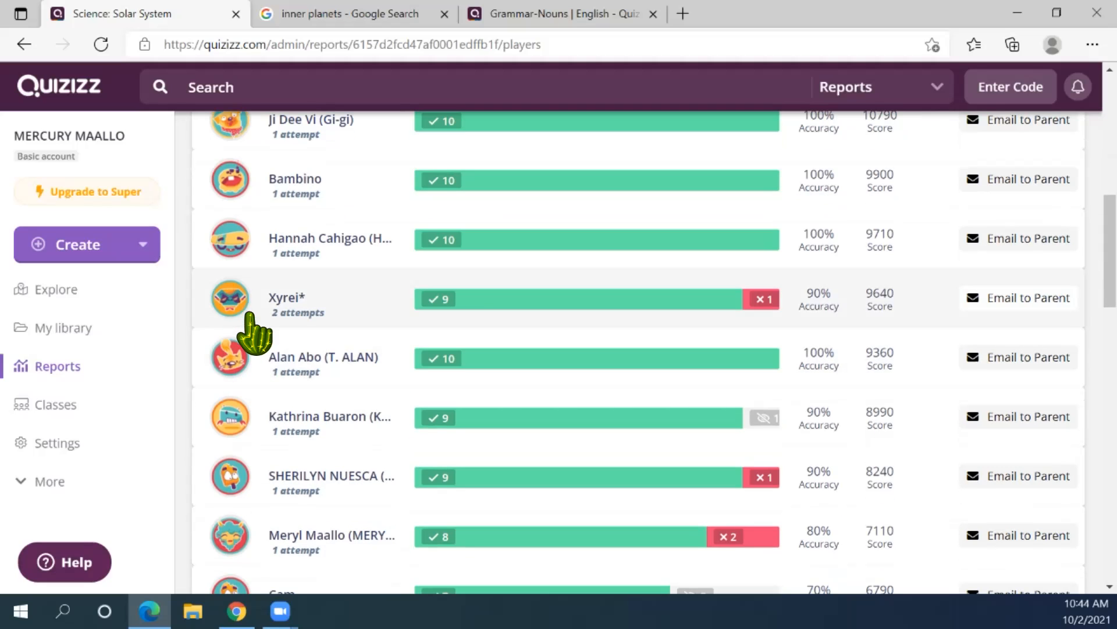
left_click(351, 298)
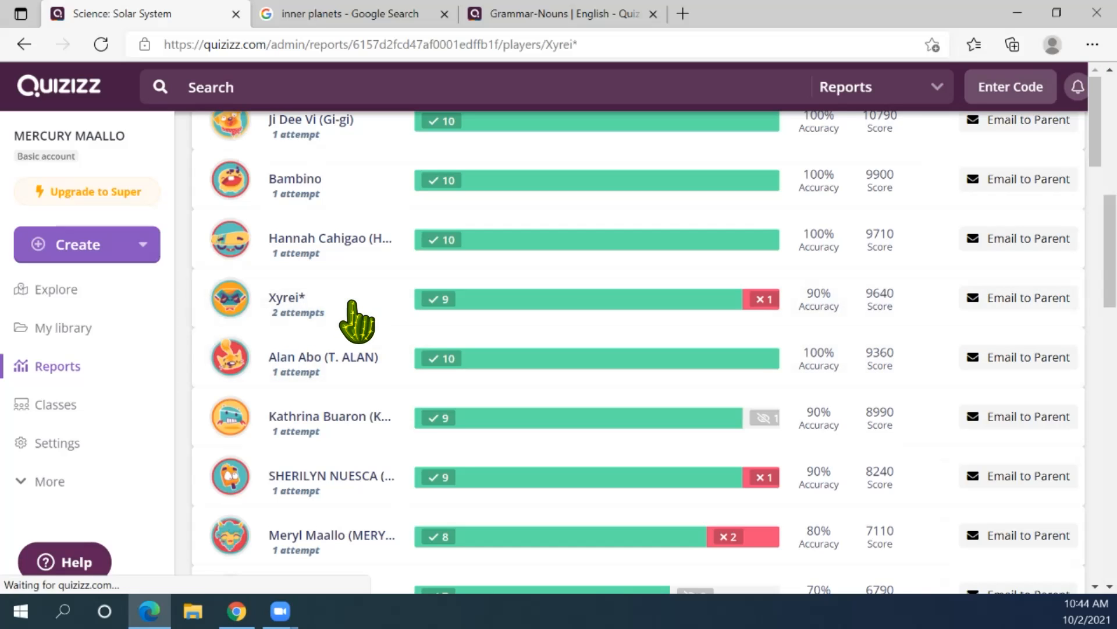
left_click(294, 133)
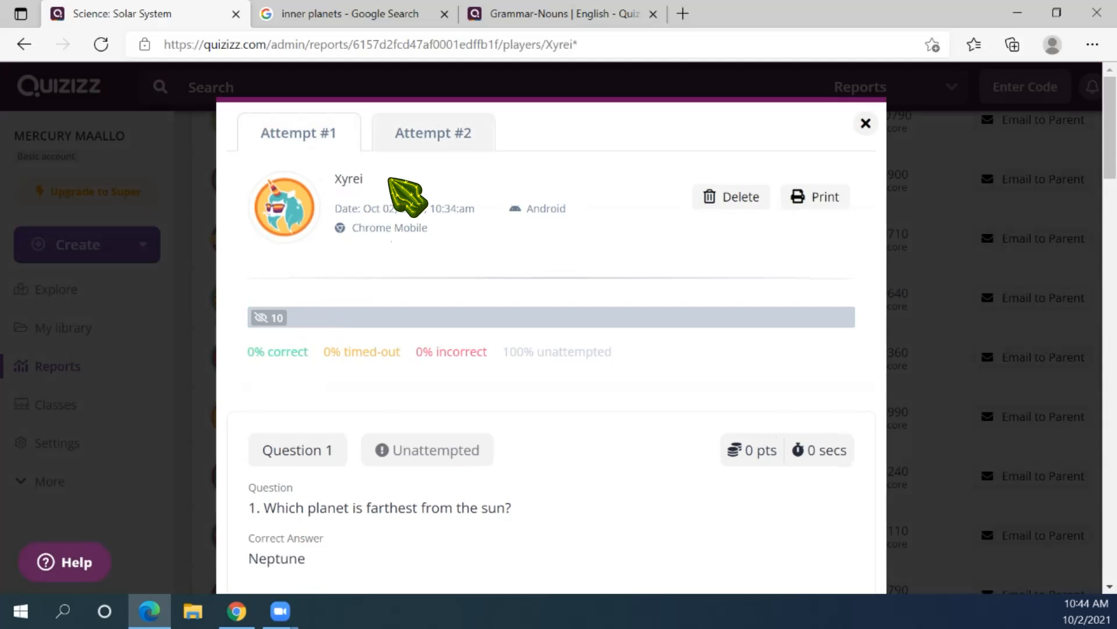
left_click(429, 142)
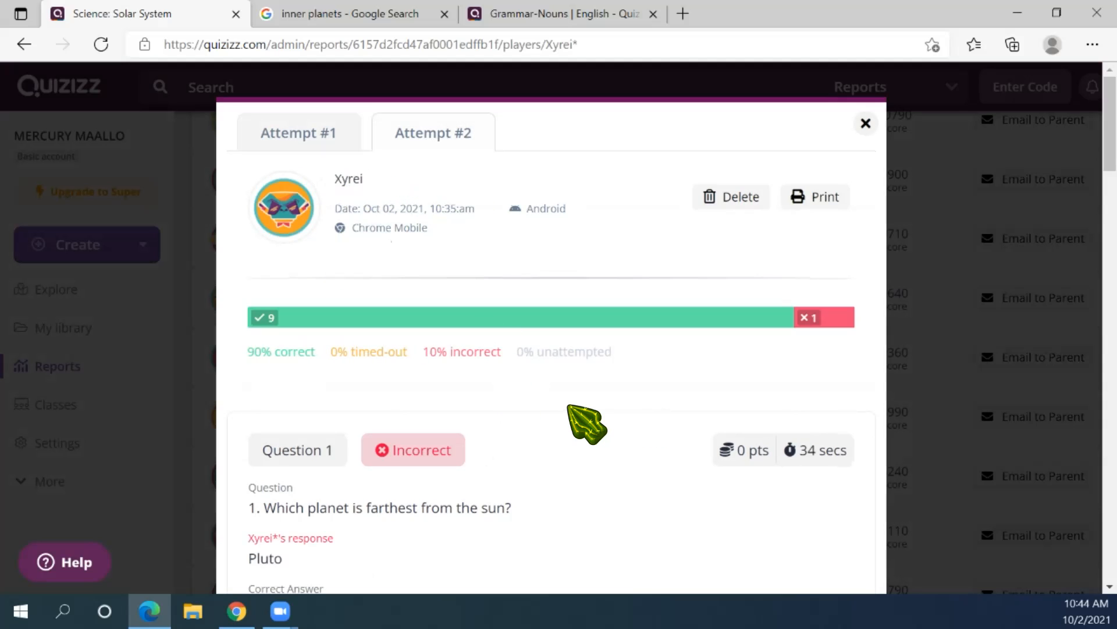
left_click(864, 124)
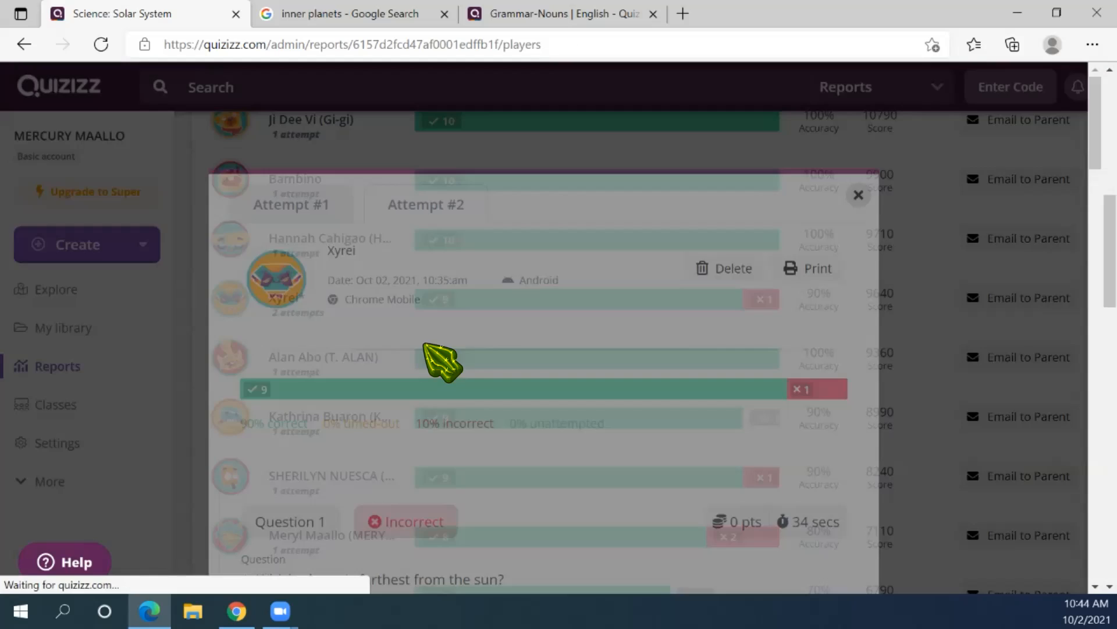
Examine the question-by-question answers of the participant scoring 6340, close them and look over the report summary again
scroll(517, 367, "down", 3)
scroll(517, 367, "down", 3)
scroll(474, 369, "down", 4)
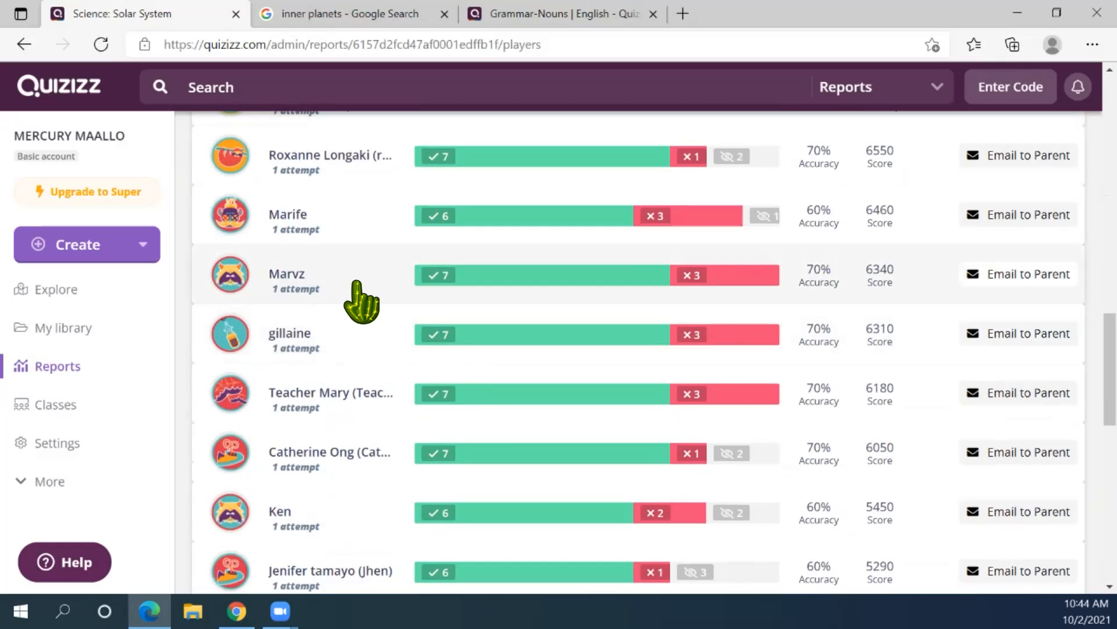
left_click(739, 288)
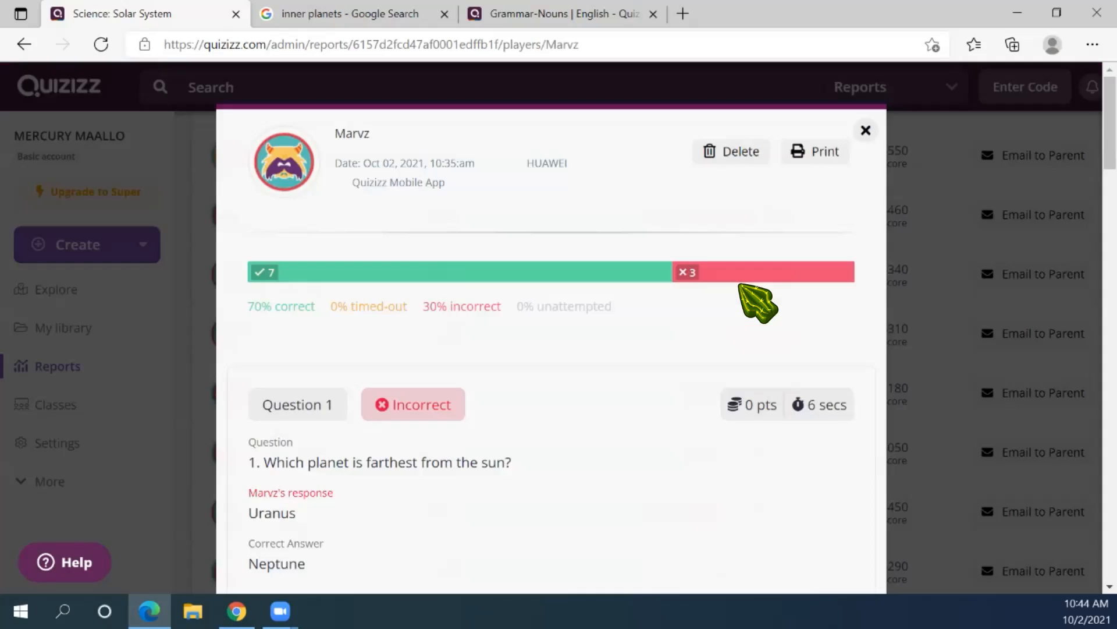
scroll(549, 391, "down", 3)
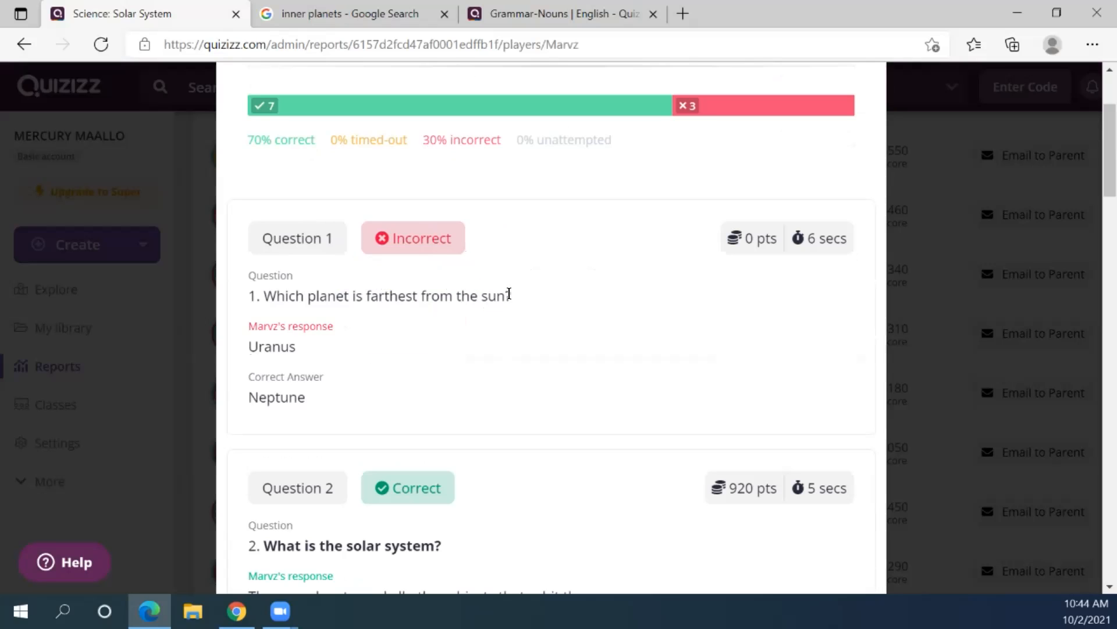
scroll(508, 294, "down", 15)
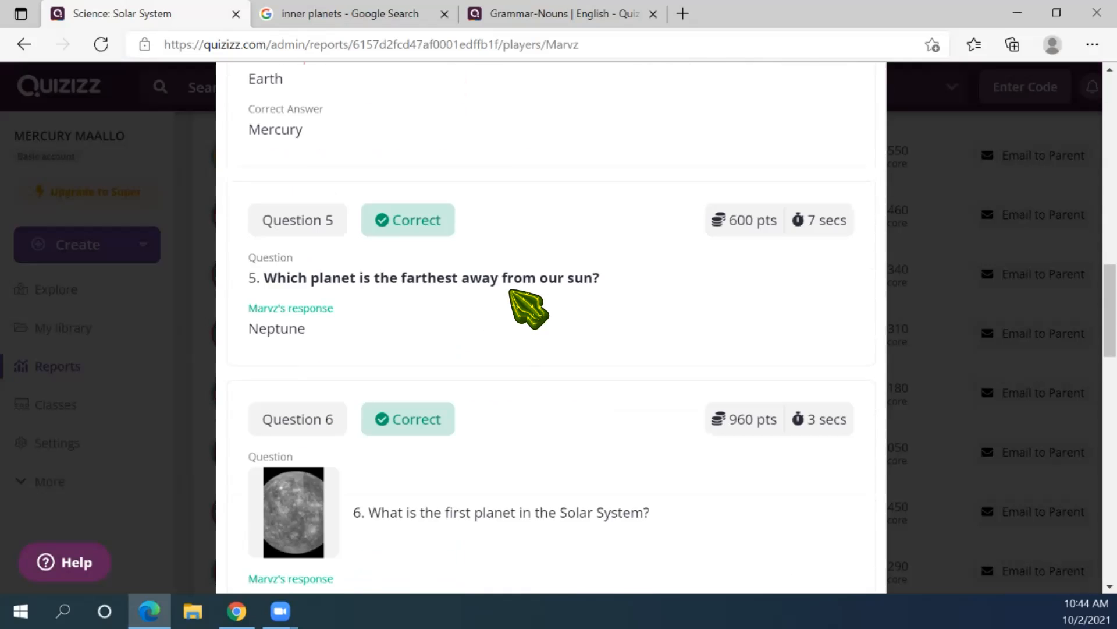
scroll(541, 319, "up", 15)
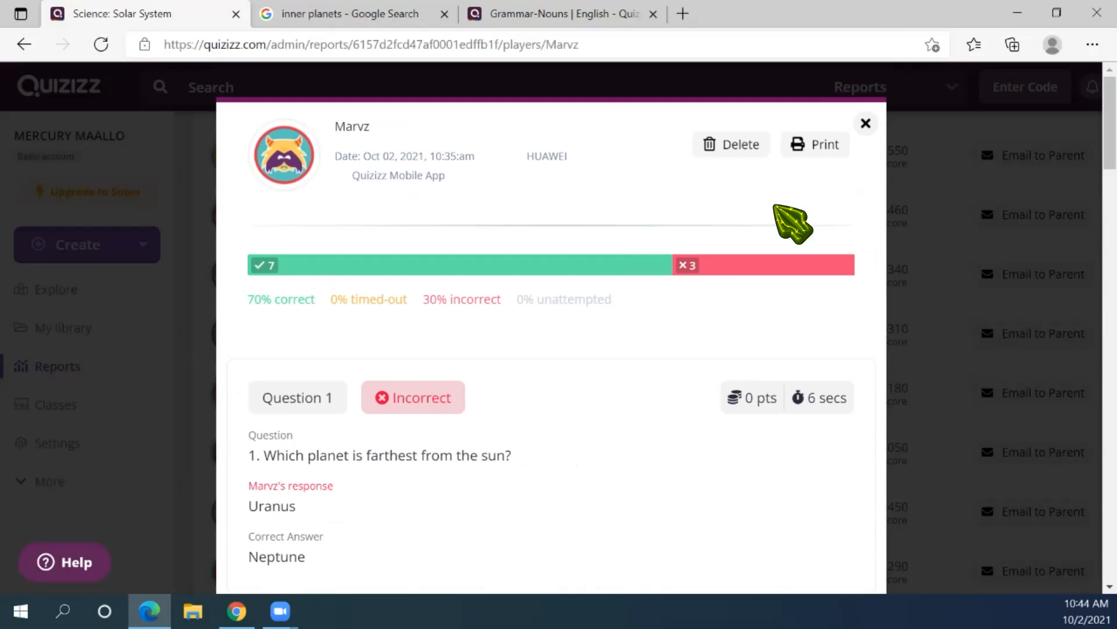
left_click(871, 124)
scroll(373, 325, "up", 15)
scroll(374, 326, "up", 7)
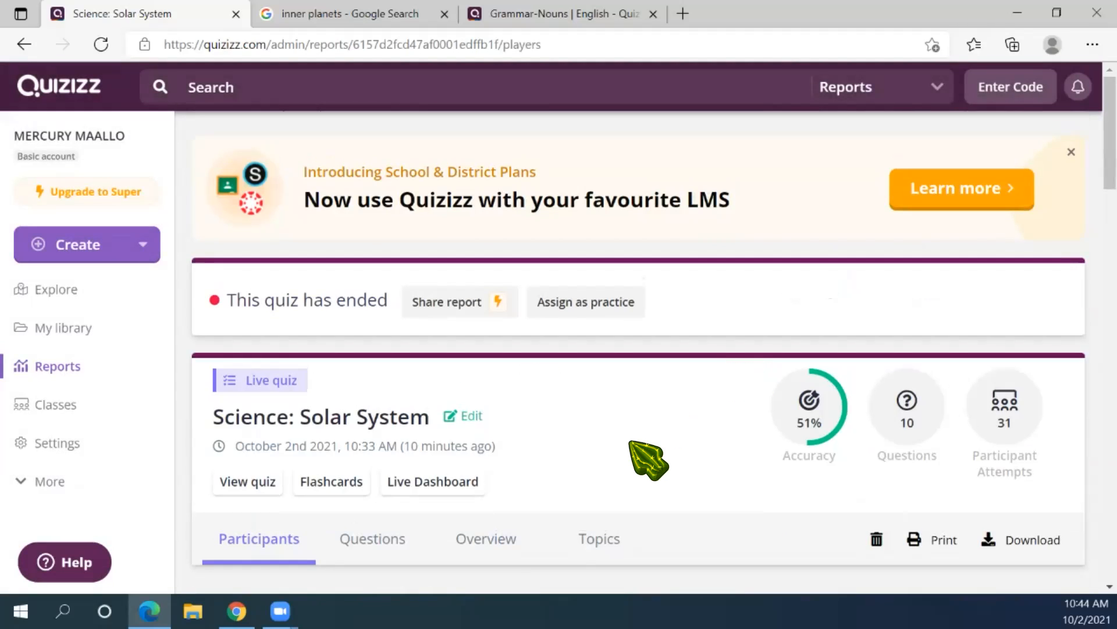
scroll(621, 460, "down", 3)
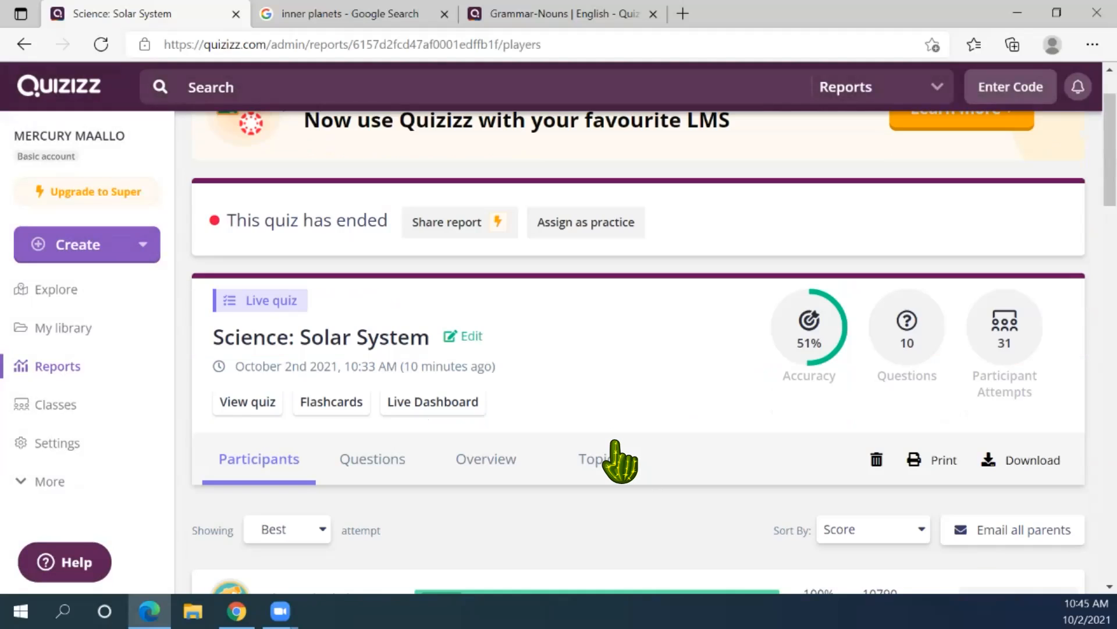
scroll(621, 459, "down", 5)
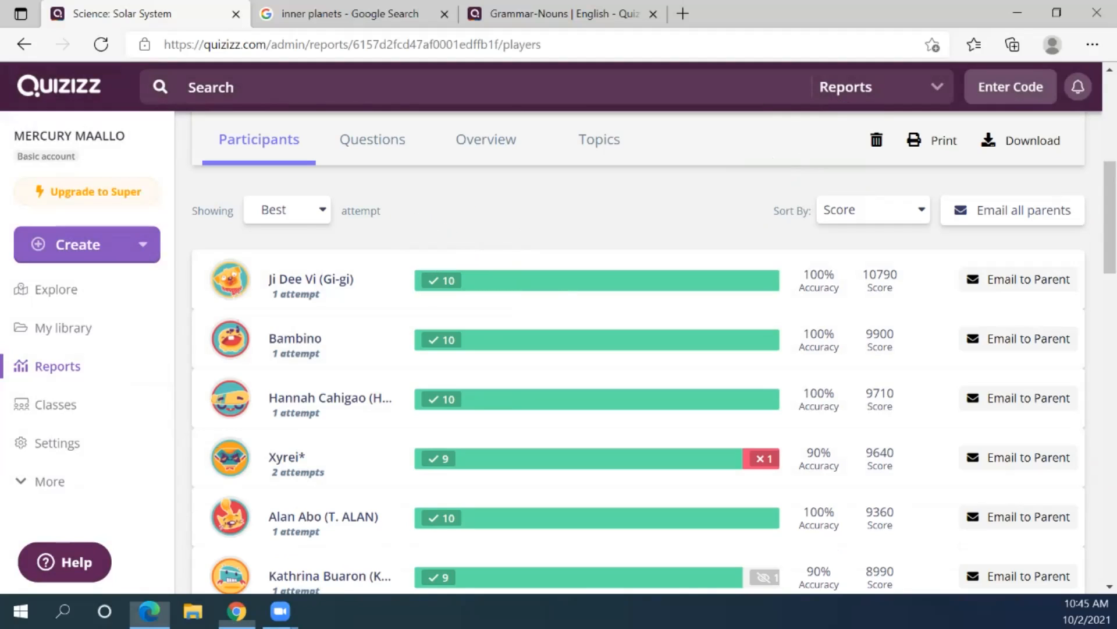
Switch to the Quizizz Workshop 2-3 October sheet in Google Sheets and go through the Day 1 topics from account creation to Google Classroom integration
key("alt+Tab")
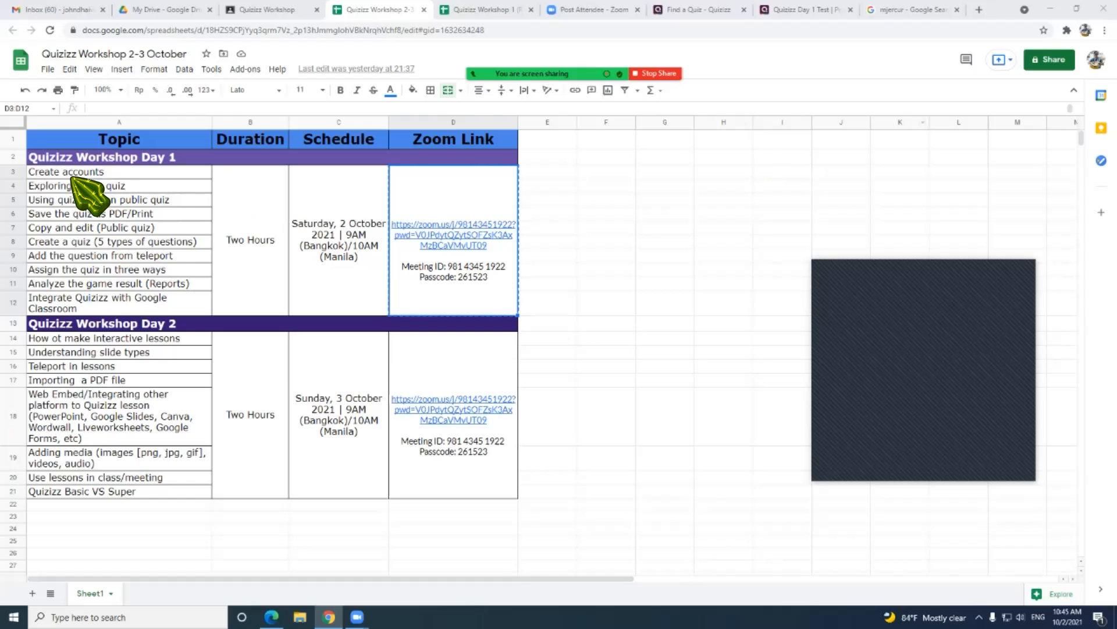
key("ctrl+plus")
key("ctrl+plus")
left_click(133, 205)
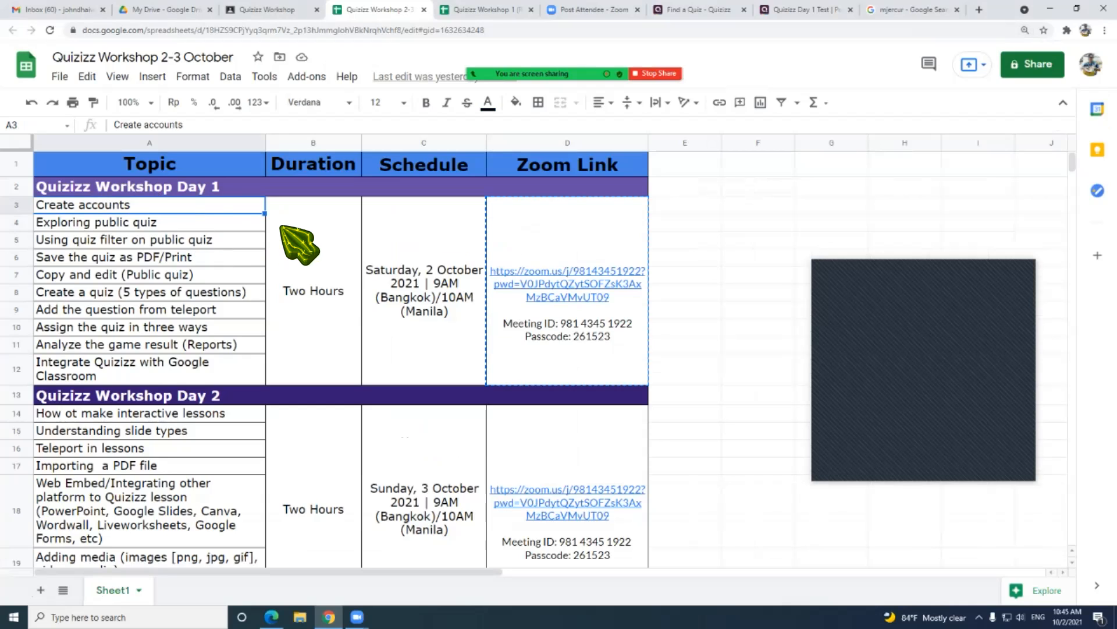
left_click(107, 224)
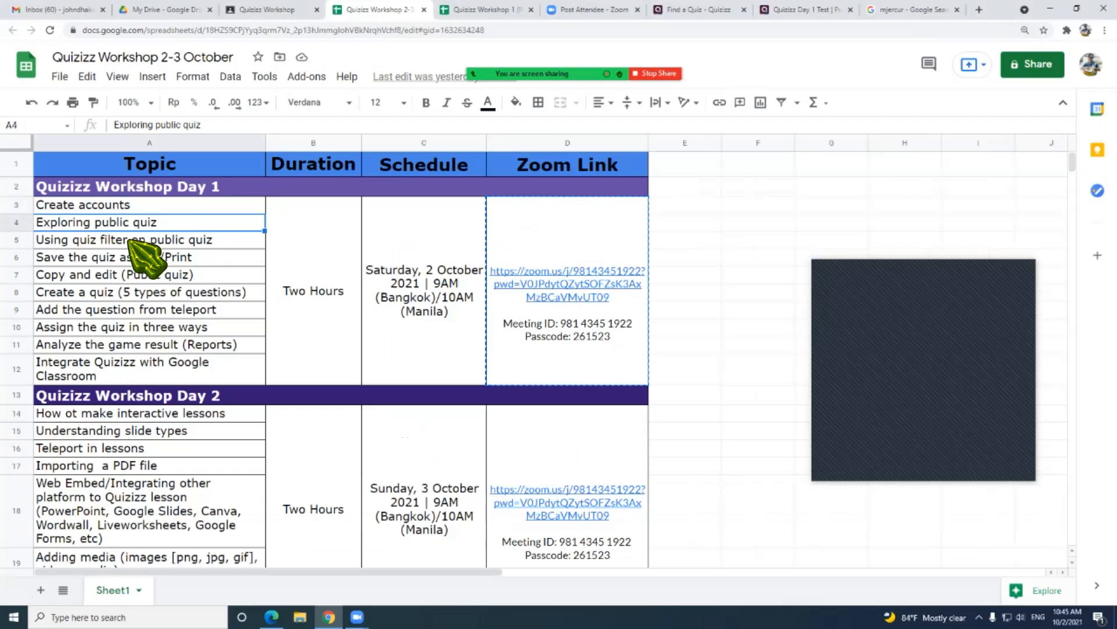
left_click(81, 246)
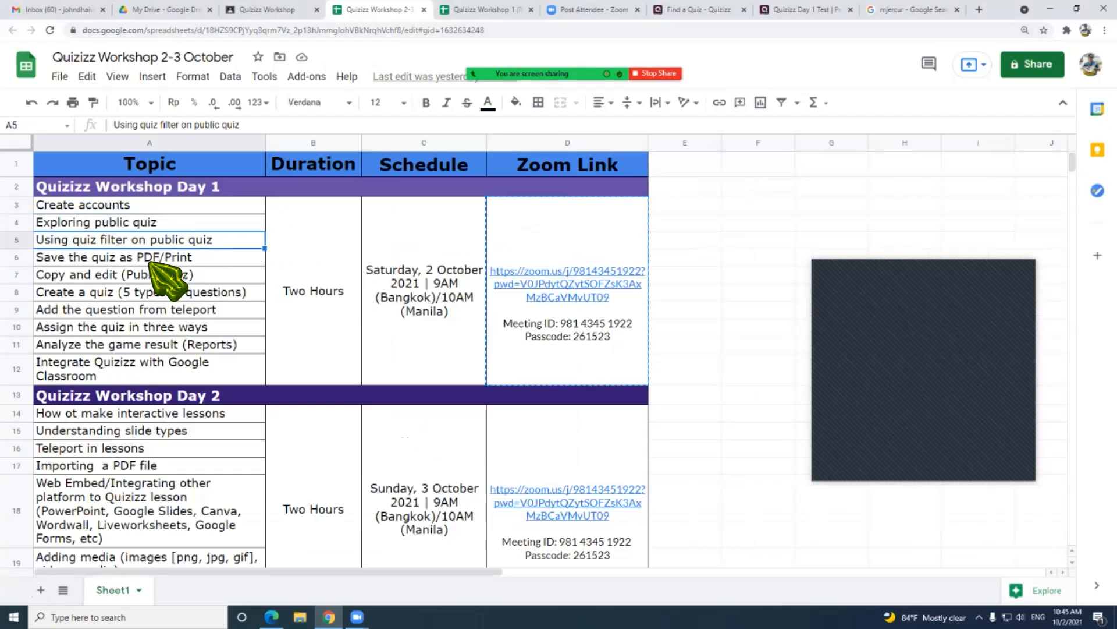
left_click(171, 257)
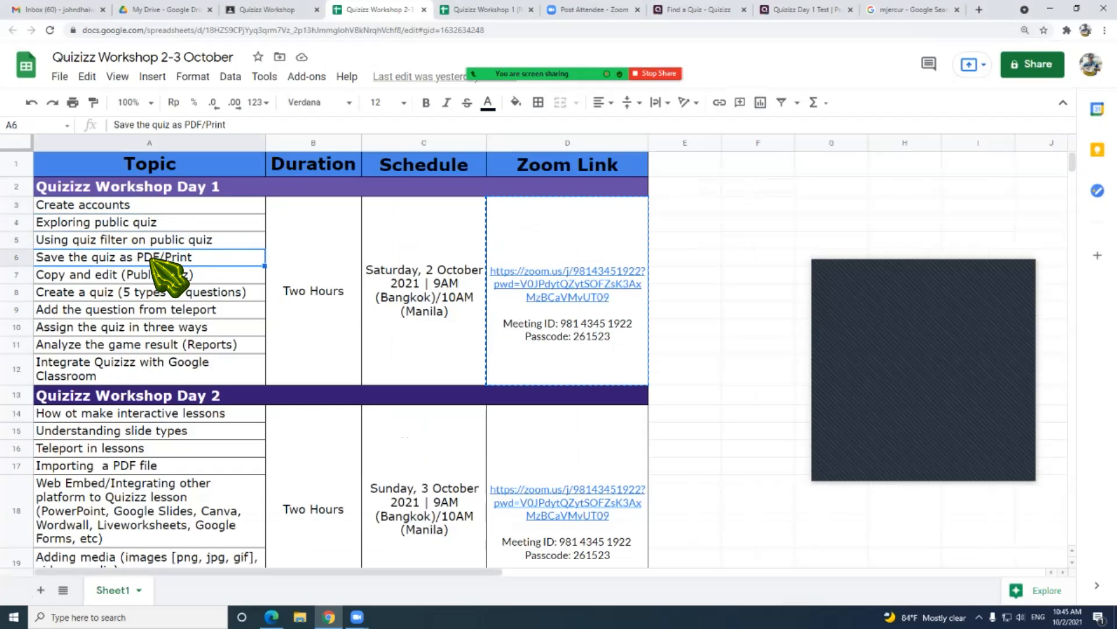
left_click(69, 274)
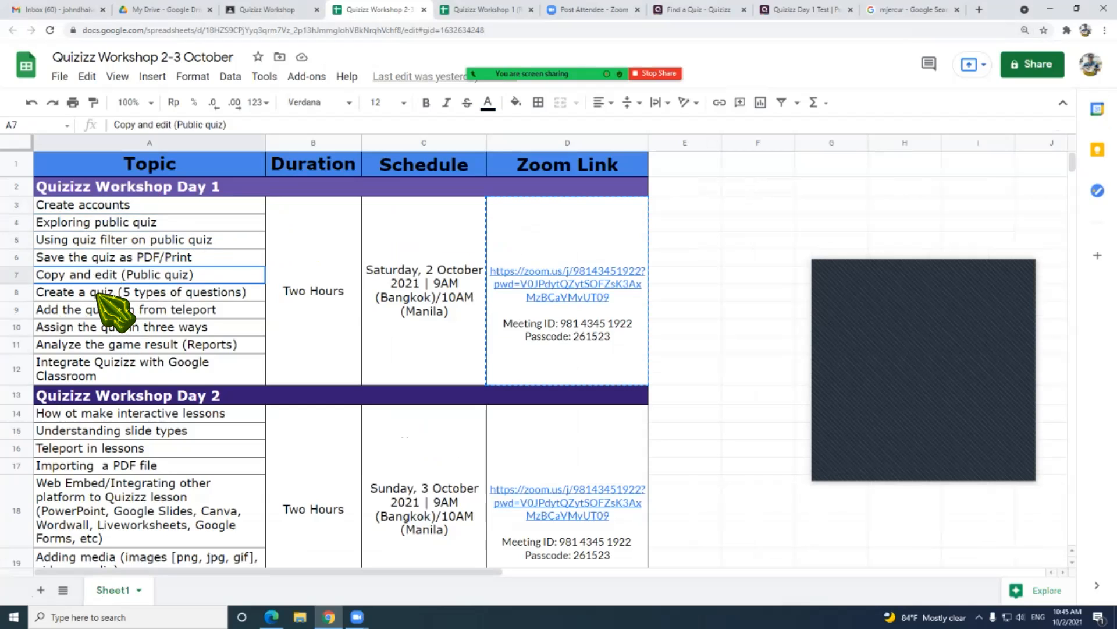
left_click(84, 311)
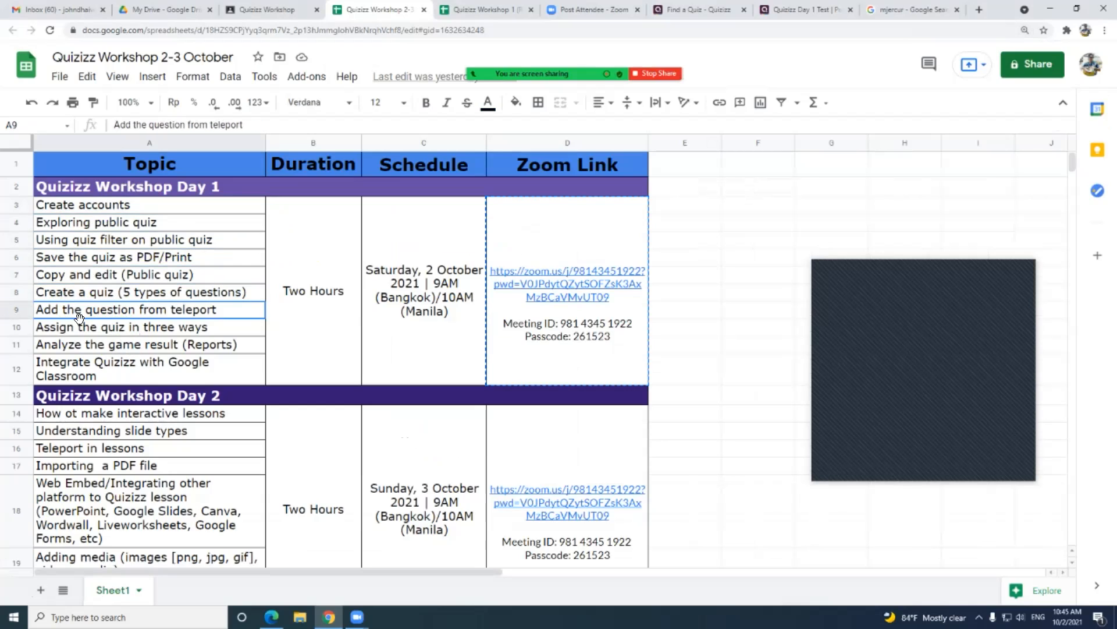
left_click(93, 328)
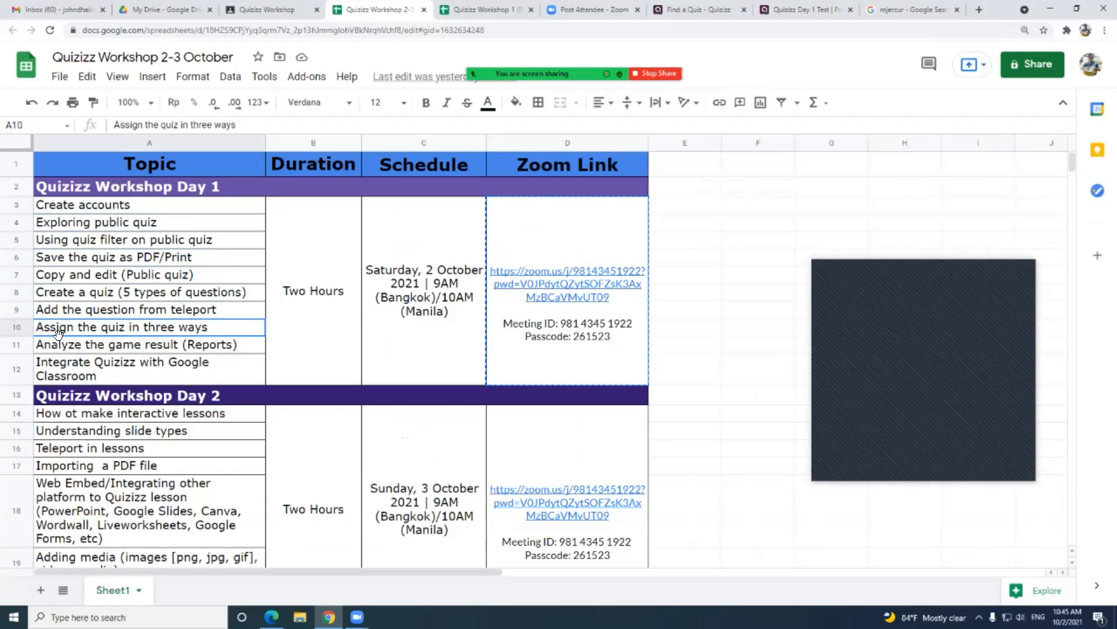
left_click(99, 343)
left_click(121, 374)
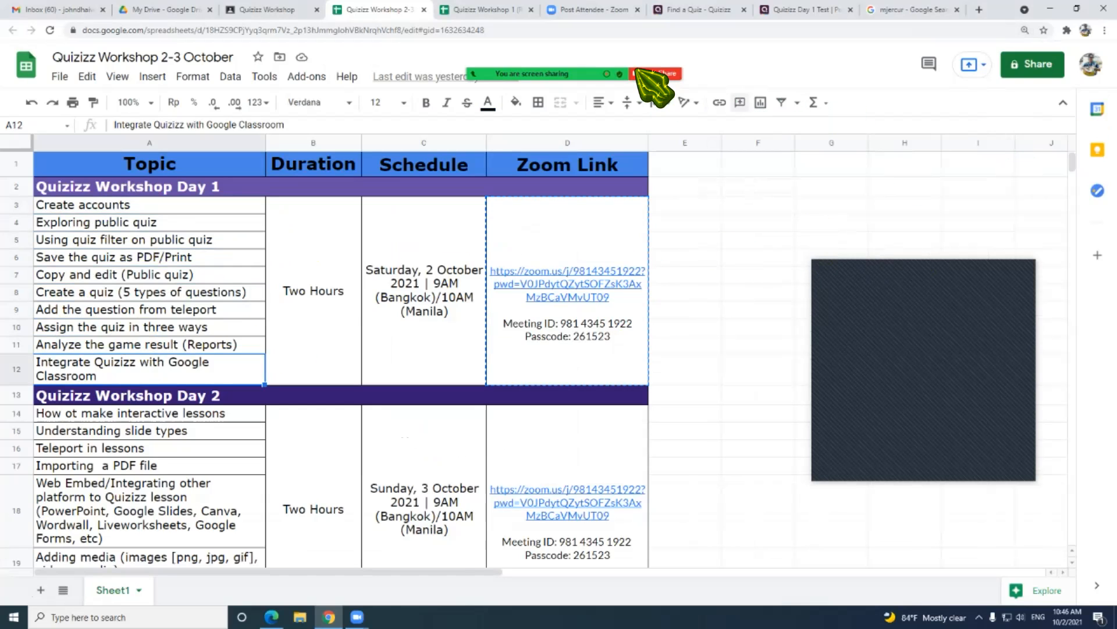
Return to Quizizz in the other browser and open the printable version of the Science: Solar System quiz from the library
mouse_move(581, 48)
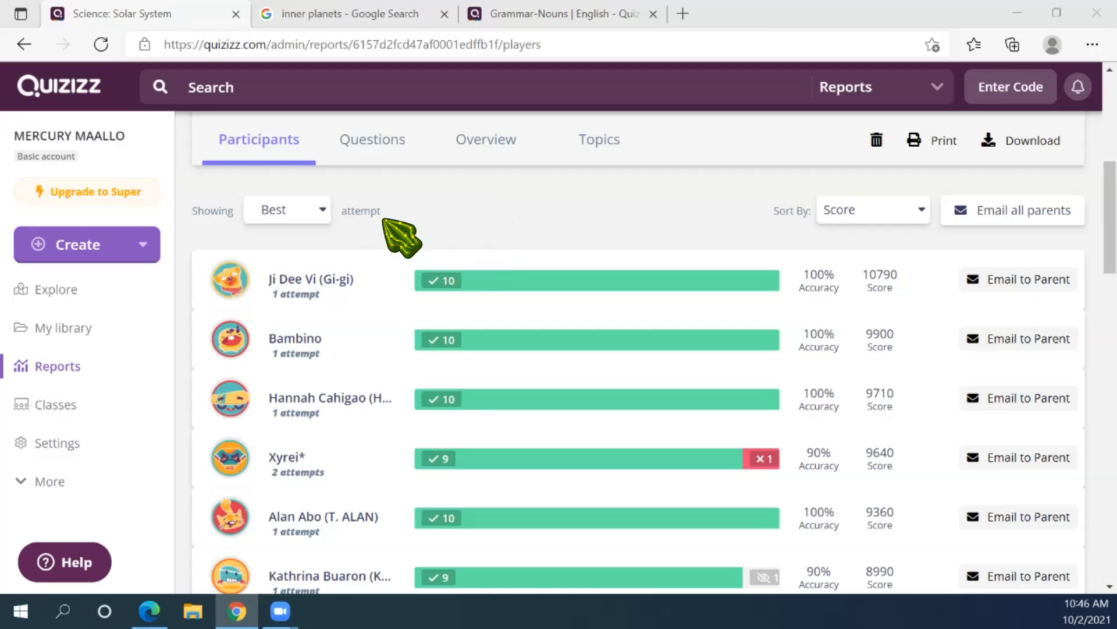
left_click(444, 203)
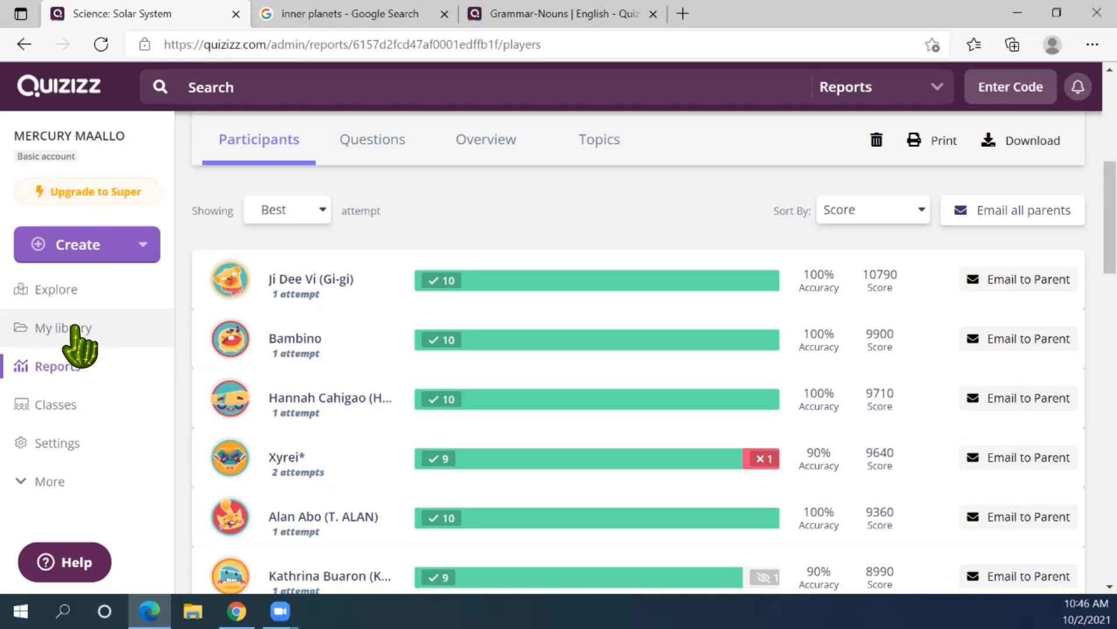
left_click(100, 329)
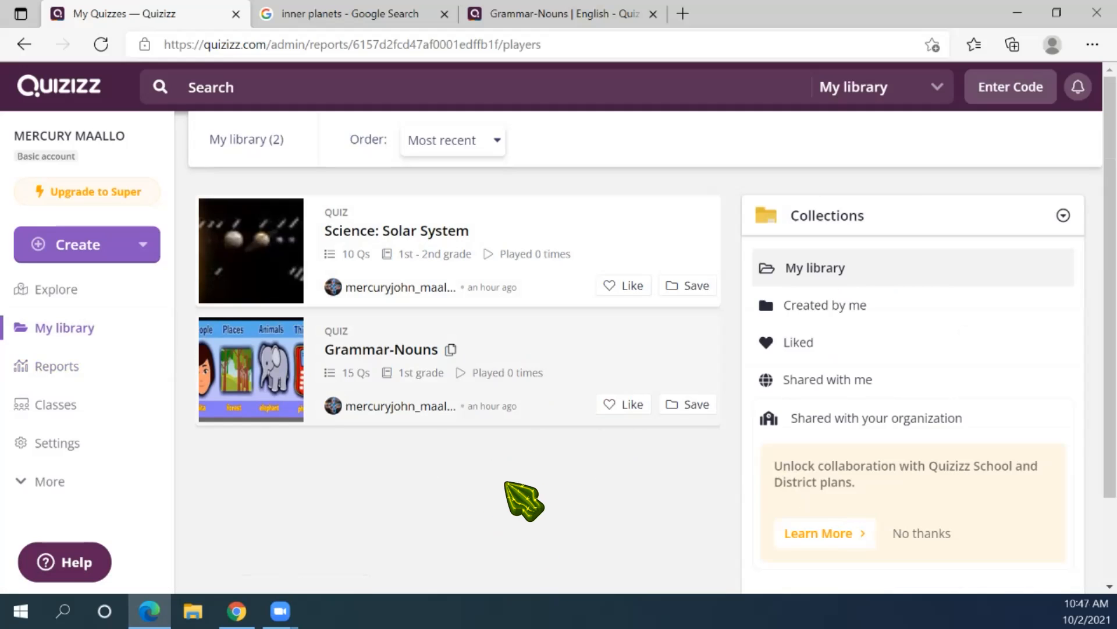
left_click(489, 229)
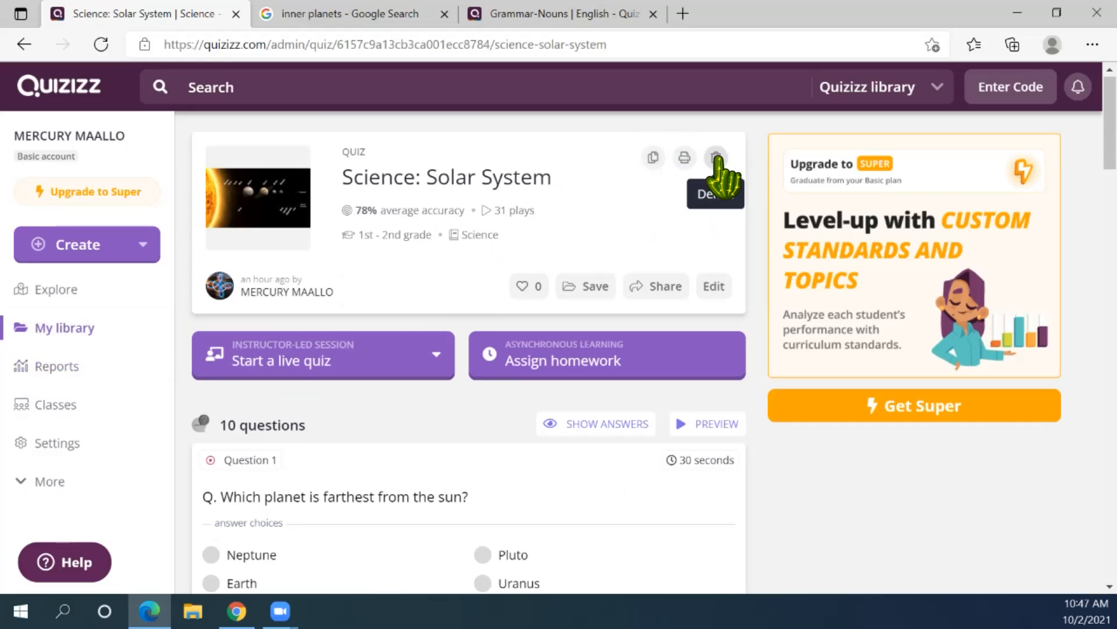
left_click(685, 159)
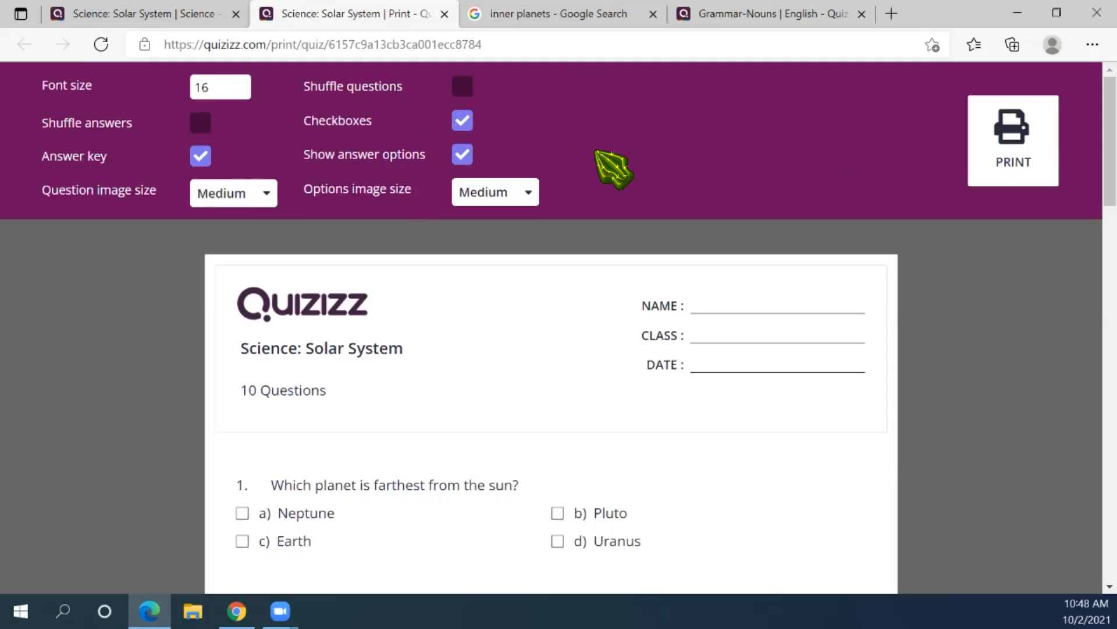
Turn off the answer key for the printable Science: Solar System quiz and read through all ten questions
left_click(201, 155)
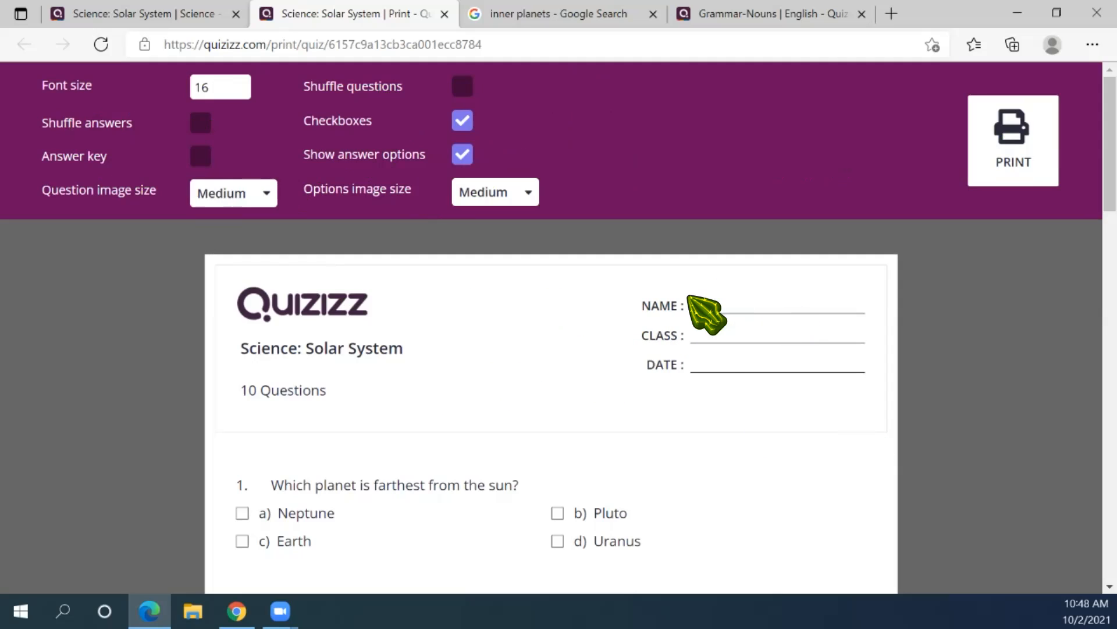
scroll(722, 466, "down", 3)
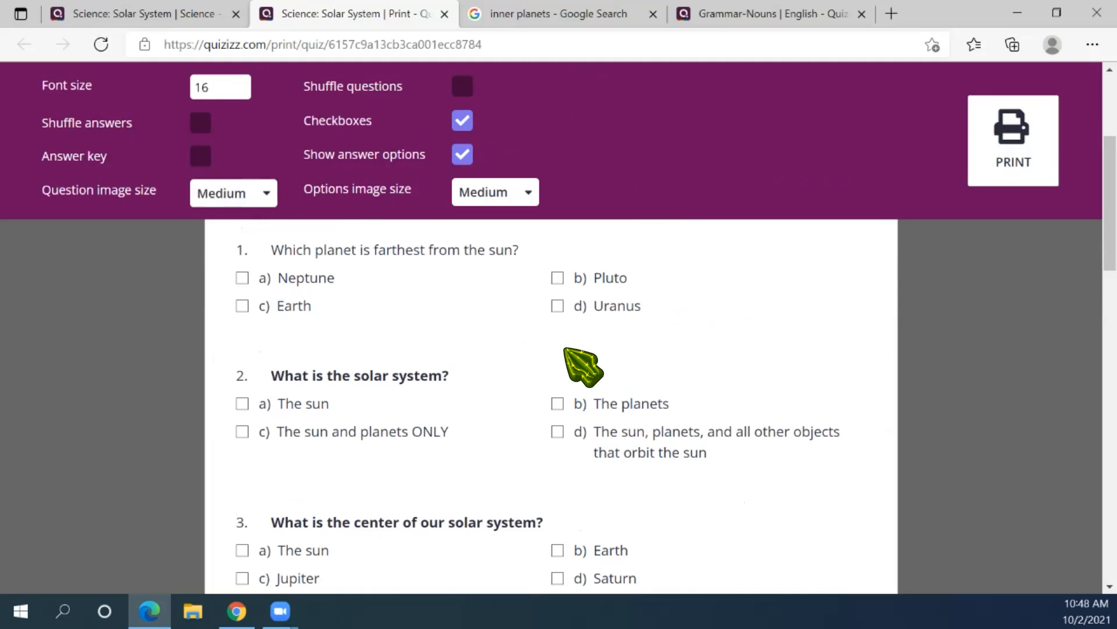
scroll(402, 387, "up", 3)
scroll(706, 480, "down", 3)
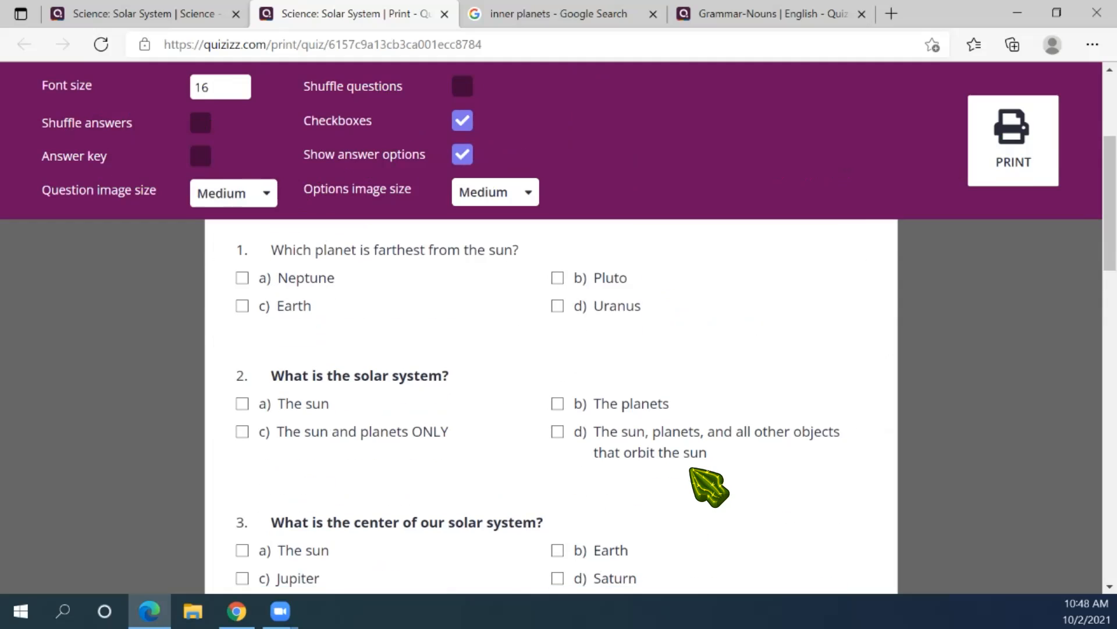
scroll(602, 474, "down", 6)
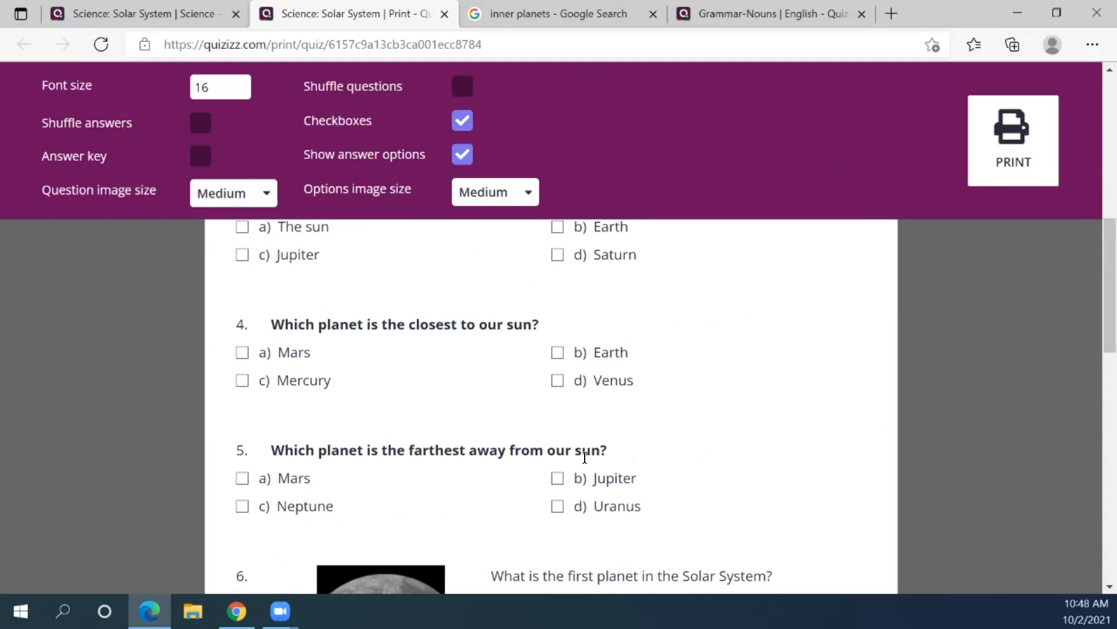
scroll(631, 469, "down", 3)
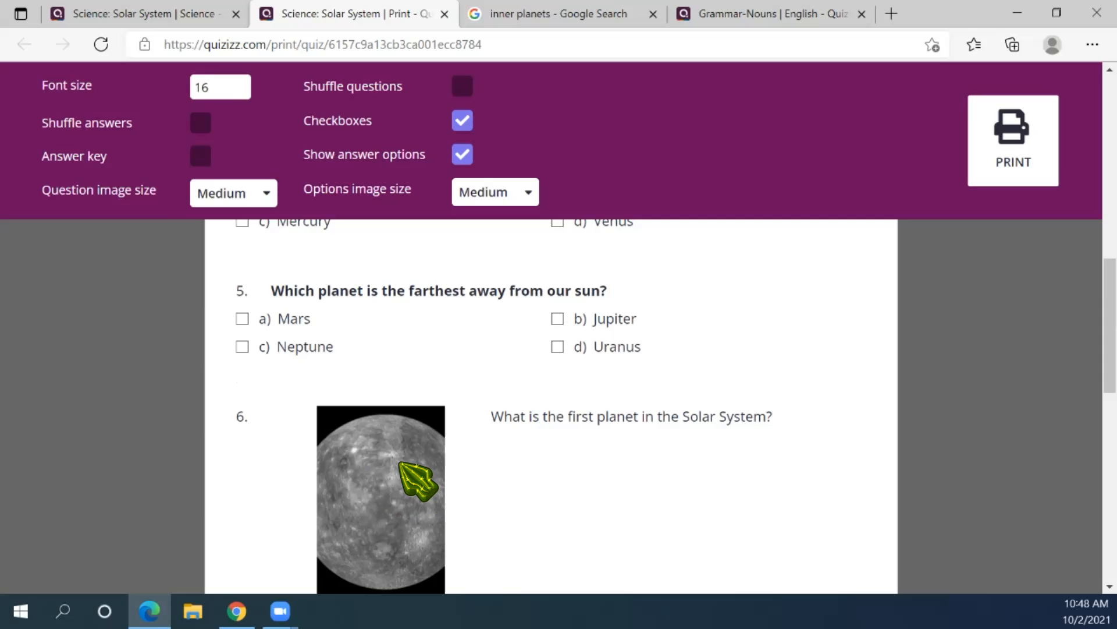
scroll(742, 532, "down", 3)
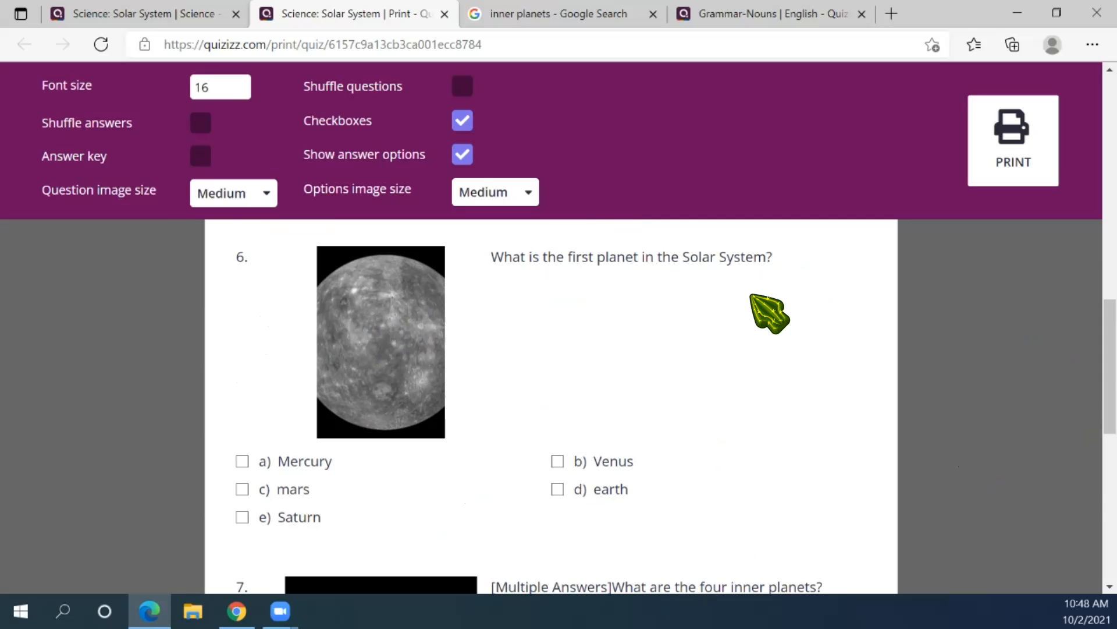
scroll(769, 314, "down", 9)
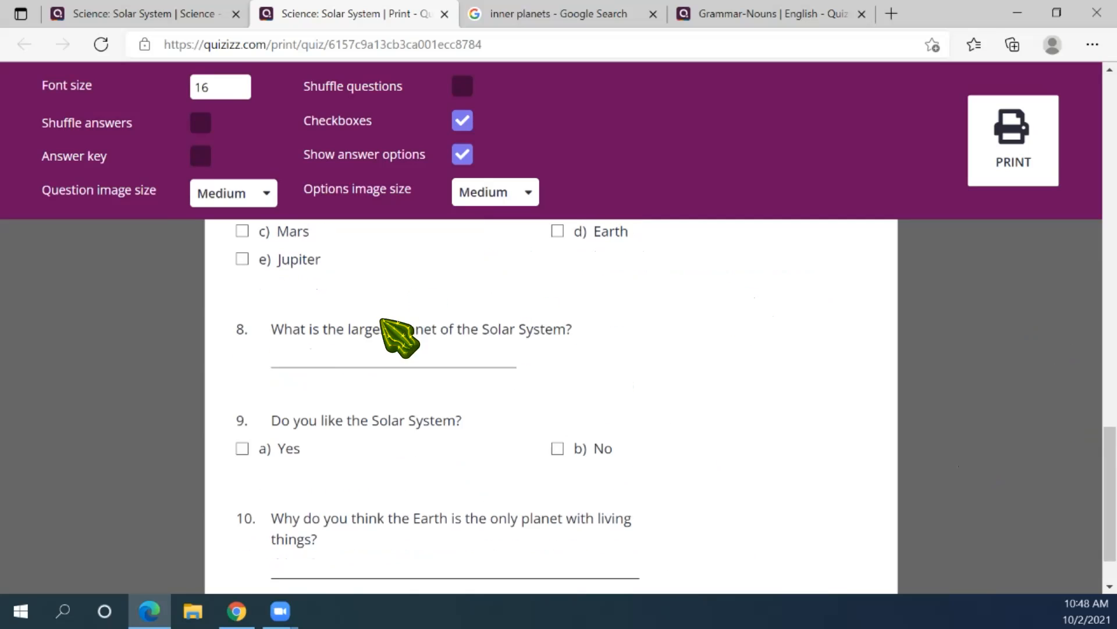
scroll(425, 314, "down", 1)
Bring up the print preview, look at the available printers with Microsoft Print to PDF selected, and close the printable version
left_click(1013, 140)
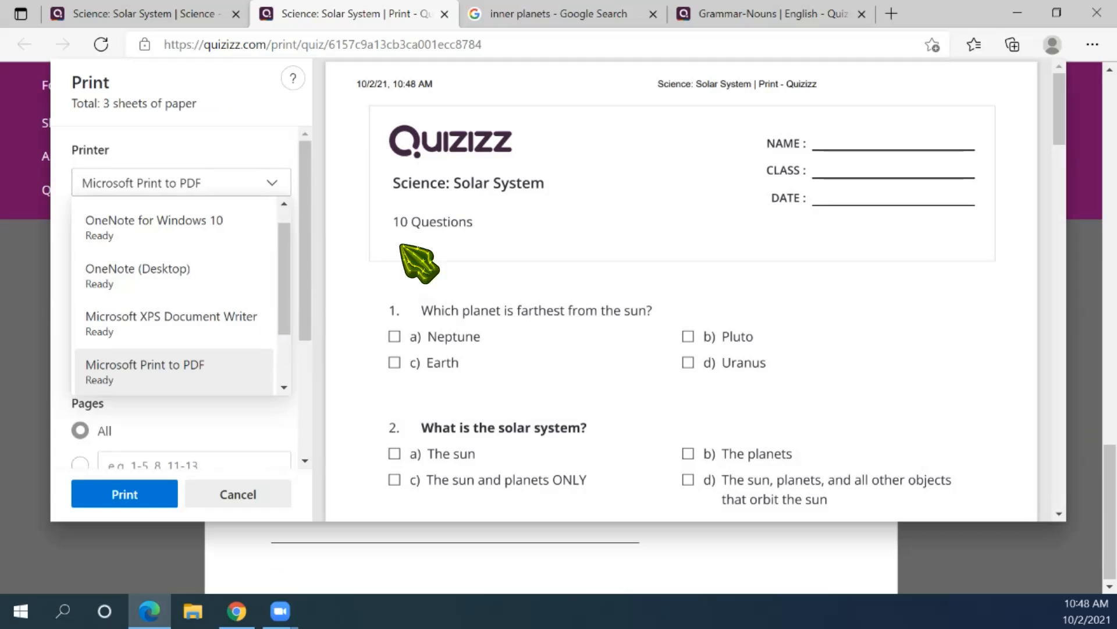
left_click(672, 211)
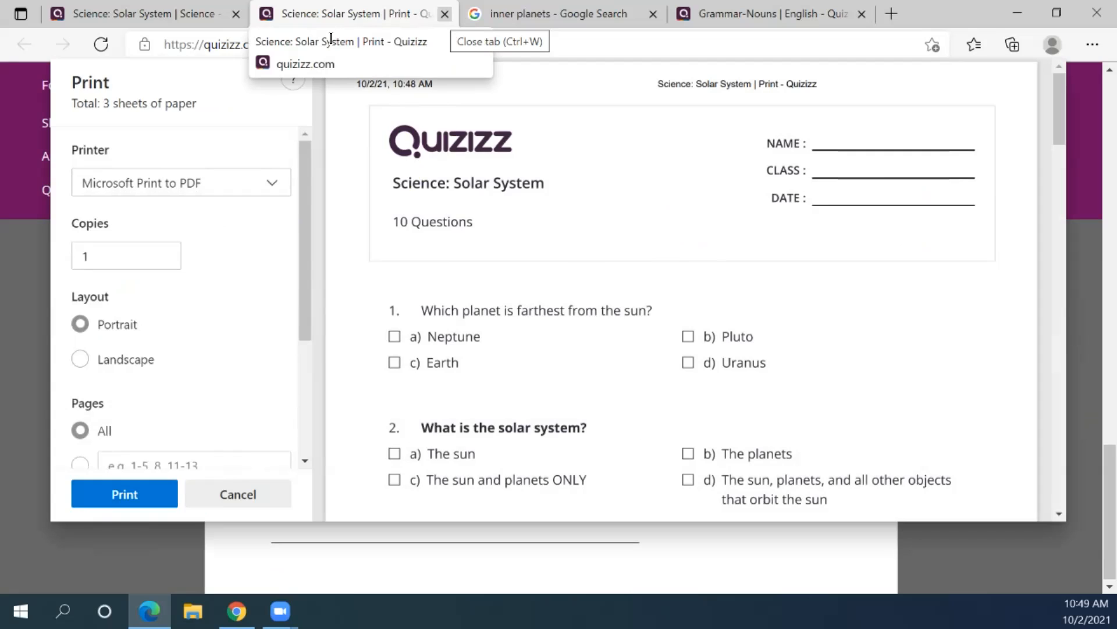
left_click(445, 12)
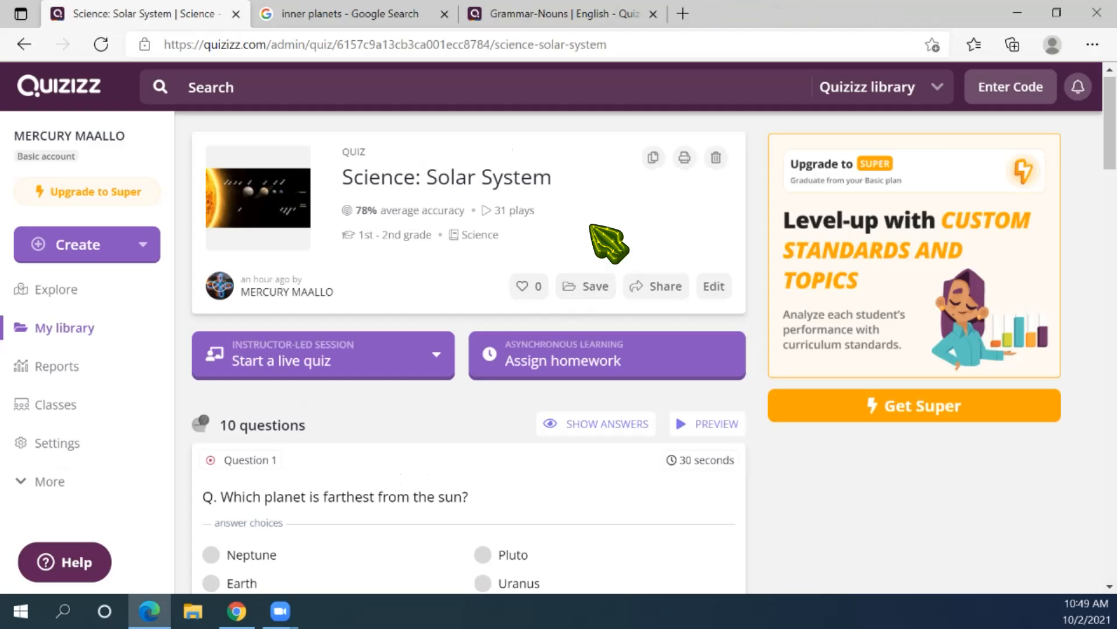
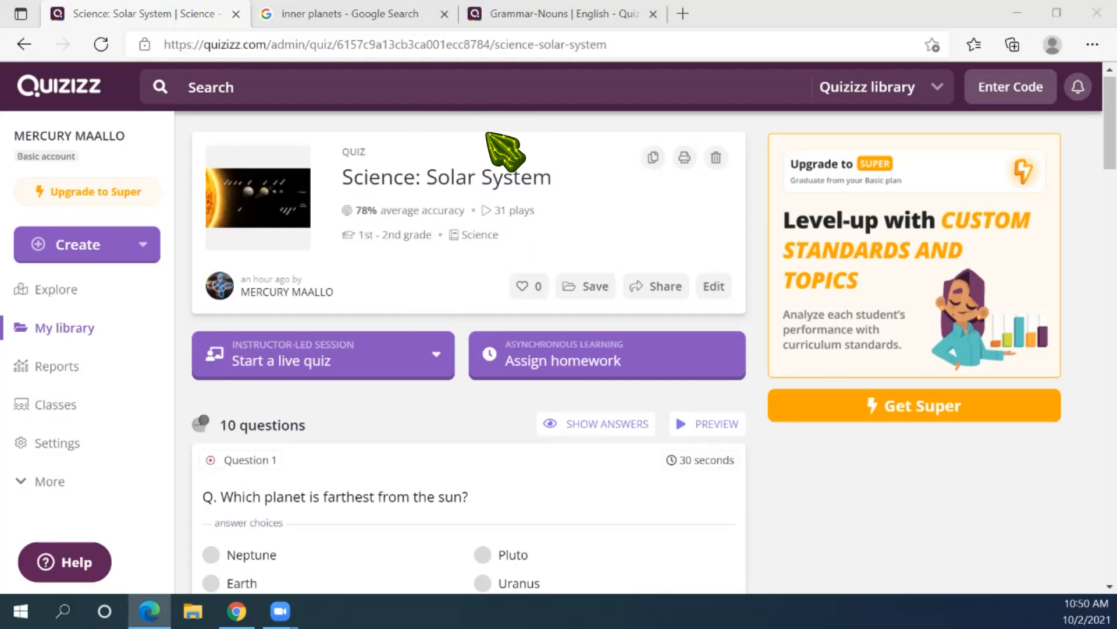
Set up a live session of the Science: Solar System quiz in Instructor-paced mode
left_click(346, 336)
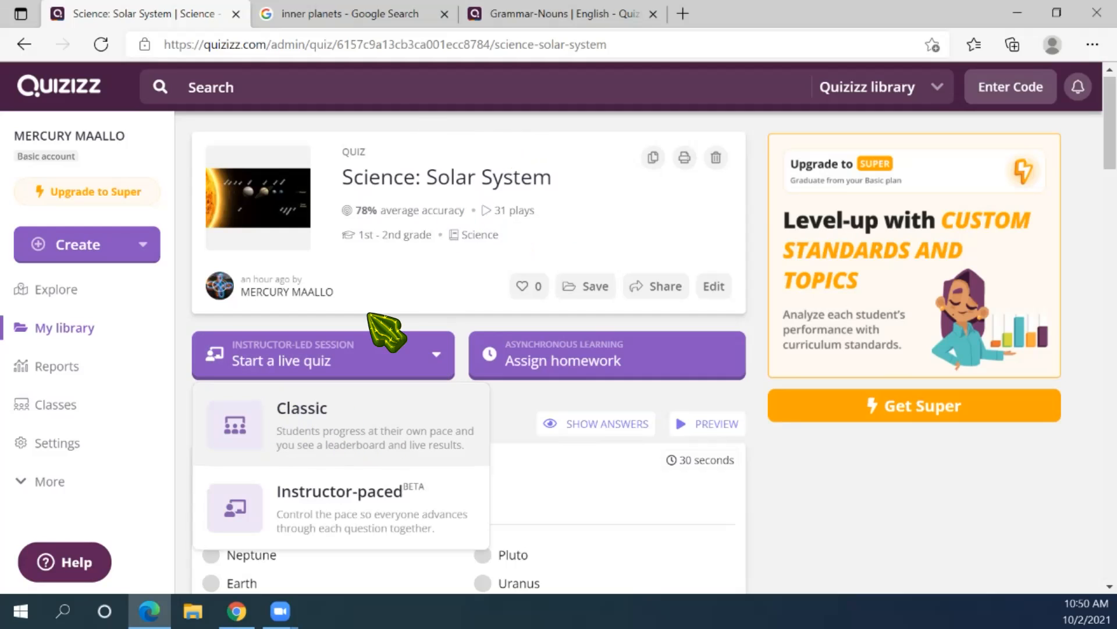
left_click(451, 267)
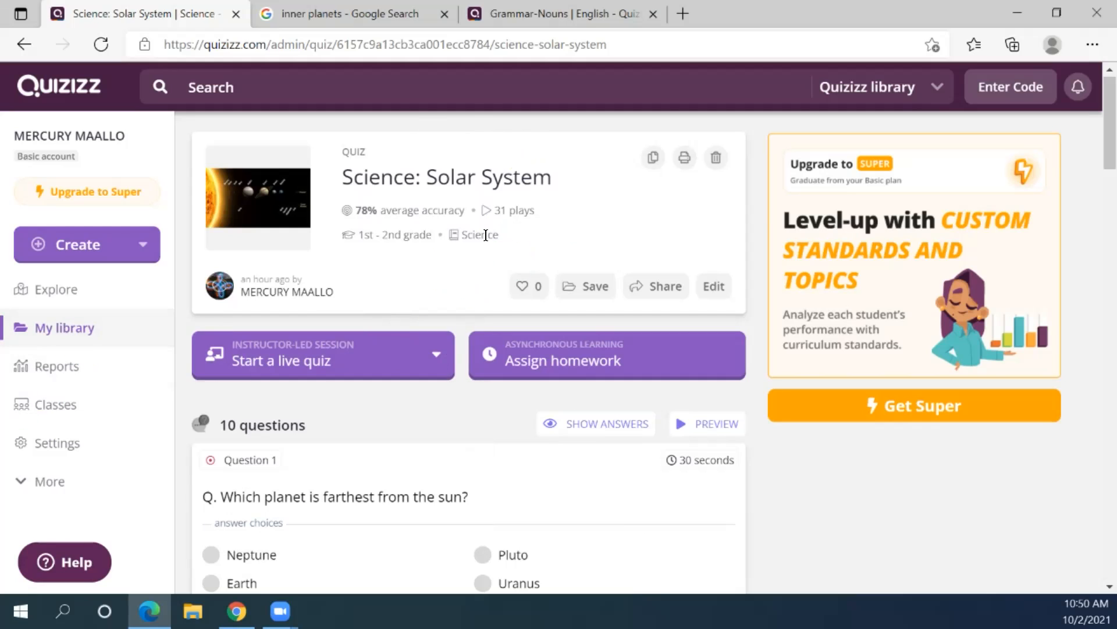
left_click(409, 350)
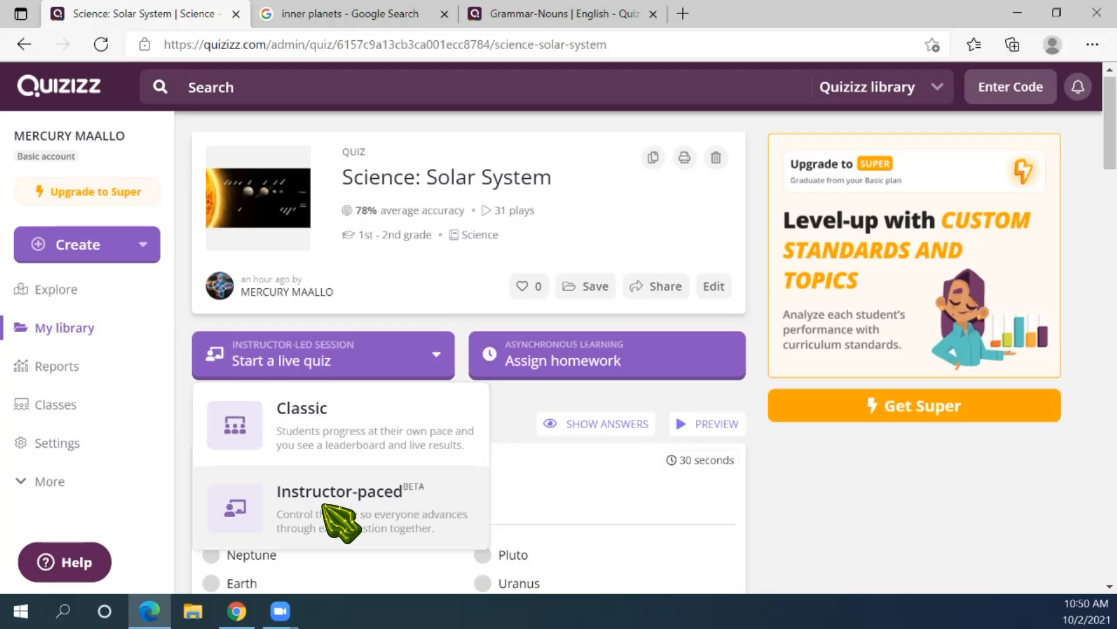
left_click(326, 507)
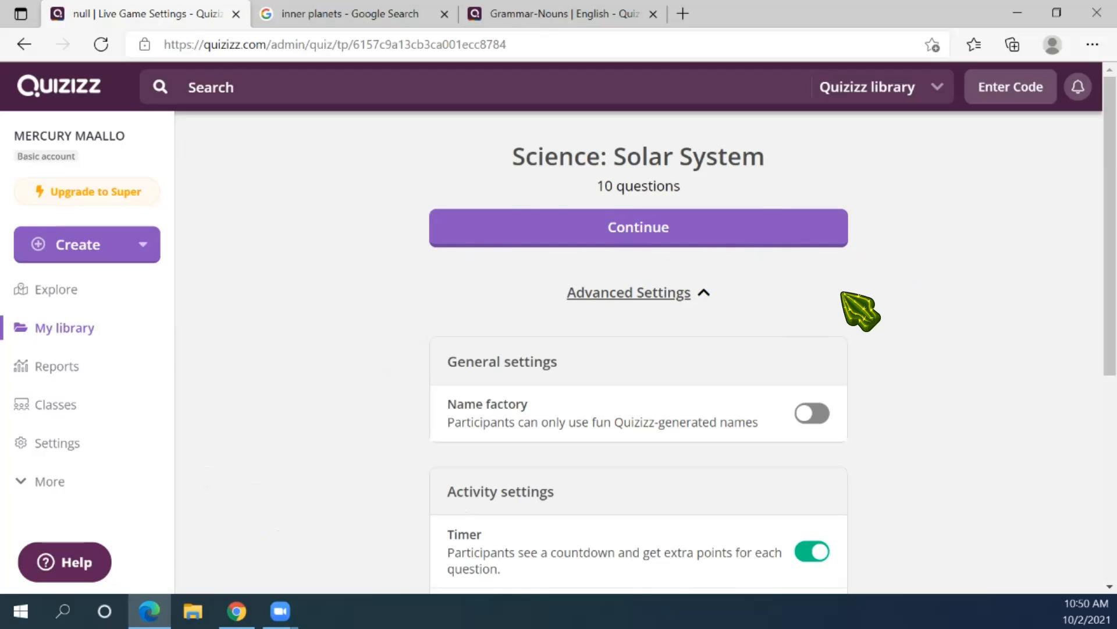
Turn off Play music in the live game's activity settings, keep answer shuffling off, and continue to the session lobby
scroll(885, 367, "down", 3)
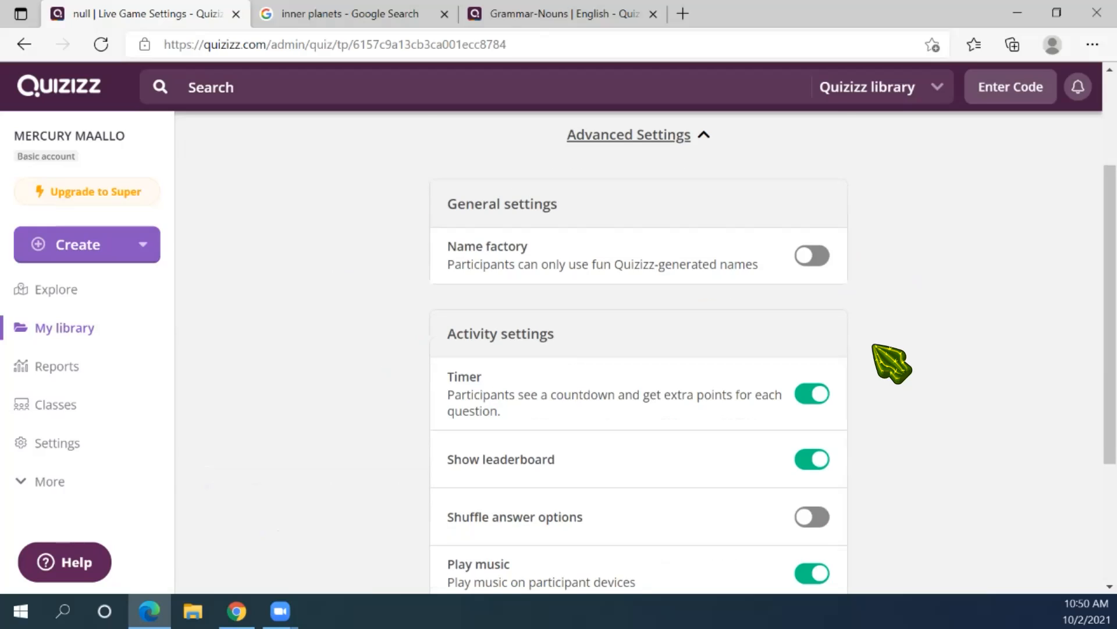
scroll(885, 367, "down", 3)
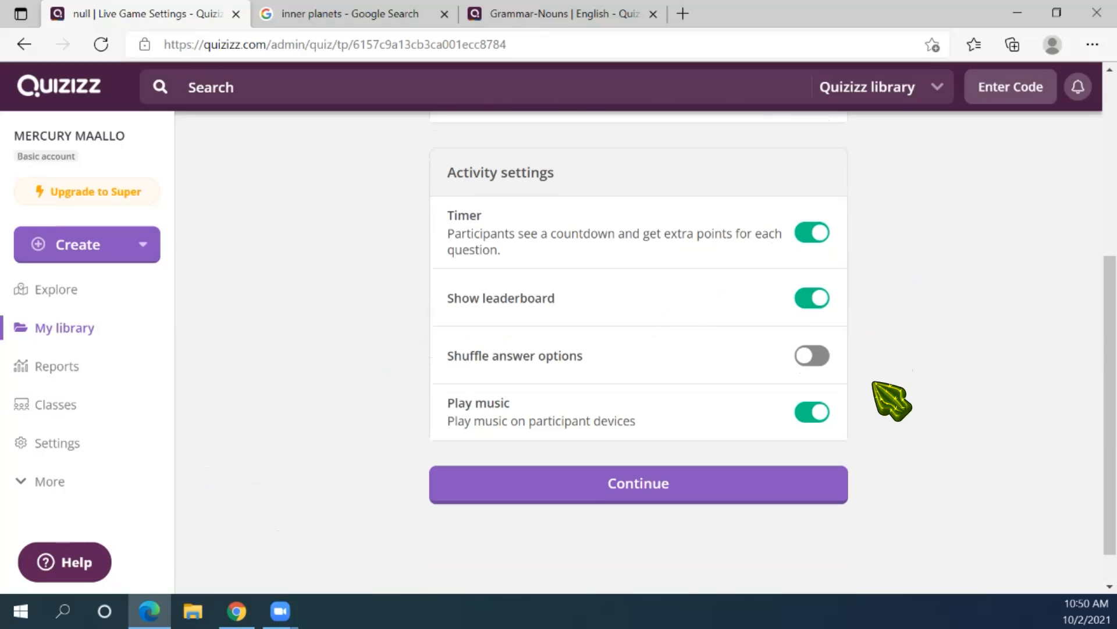
left_click(811, 411)
left_click(810, 356)
left_click(810, 356)
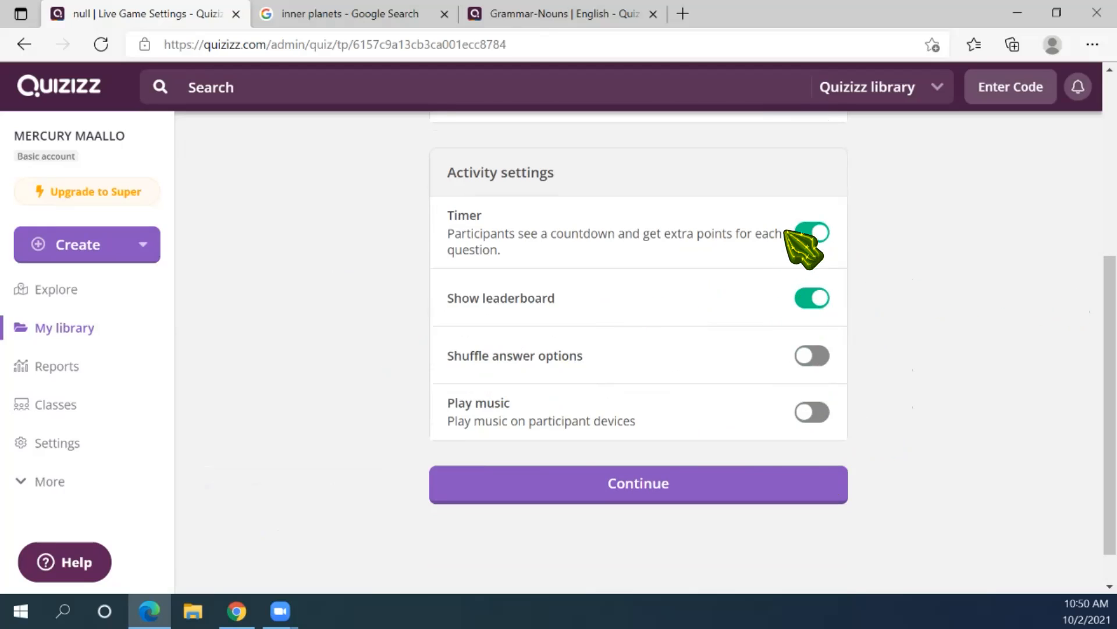
scroll(942, 302, "up", 1)
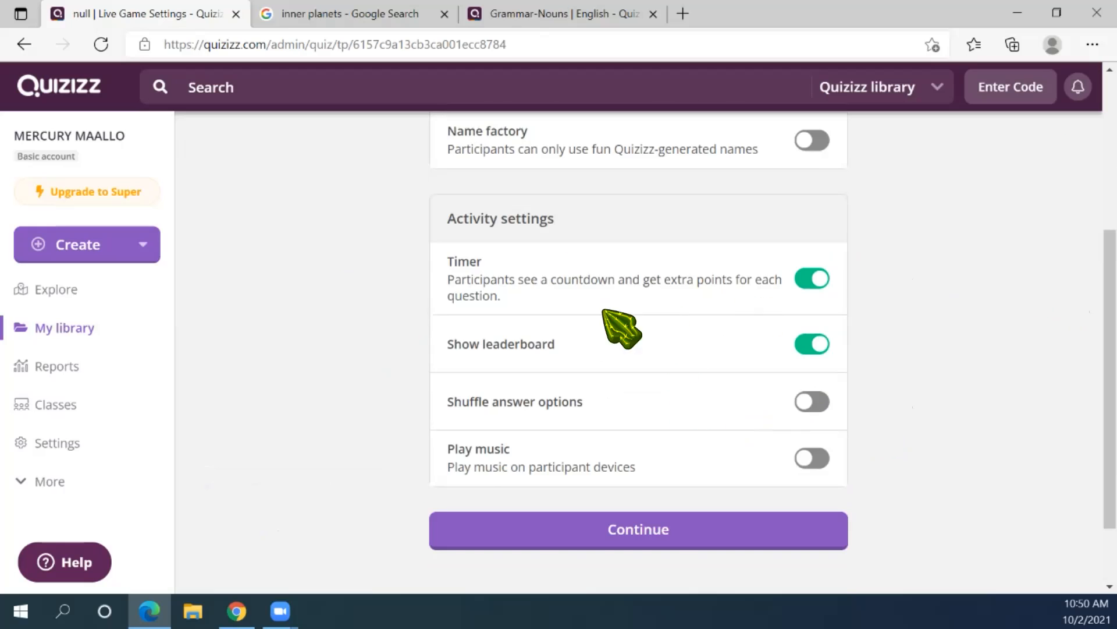
scroll(721, 312, "up", 5)
left_click(639, 231)
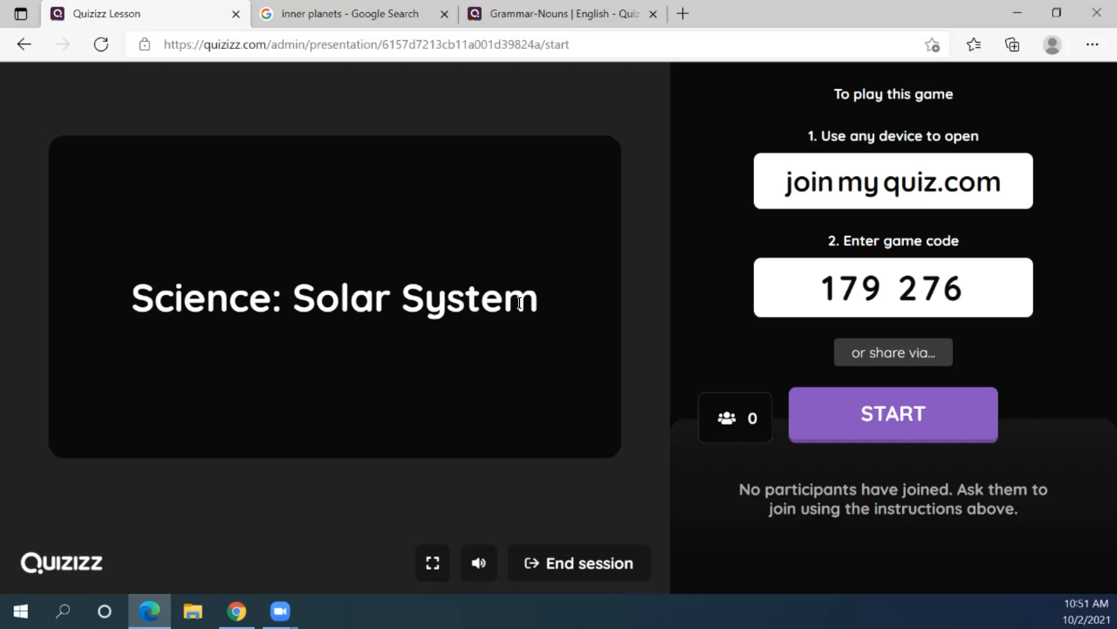
Show the sharing options for the session and copy the join link for participants
left_click(877, 352)
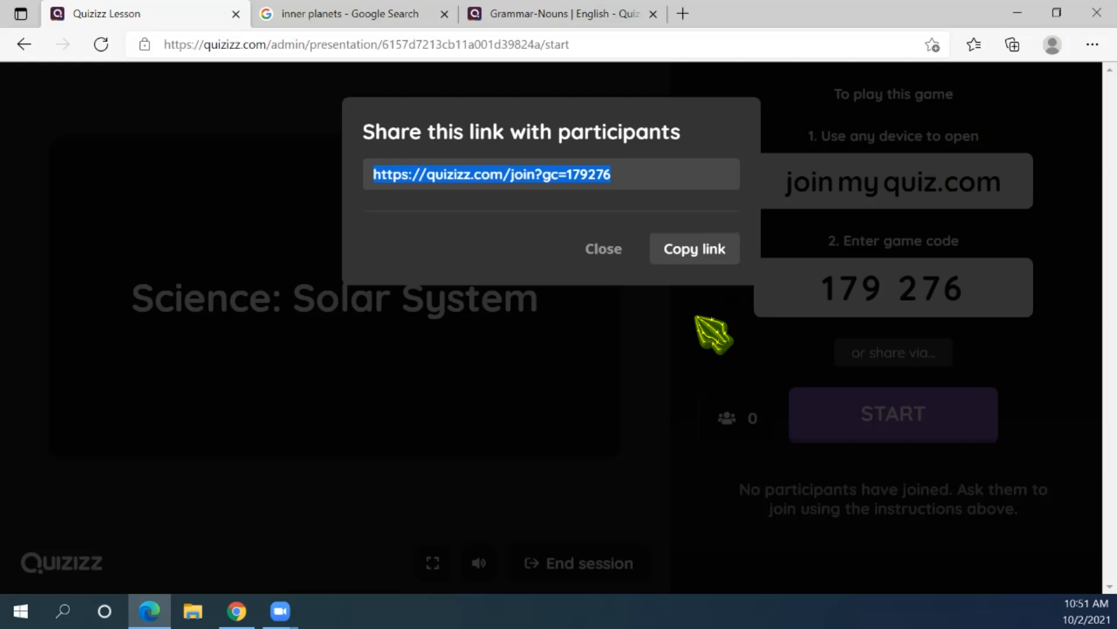
left_click(602, 251)
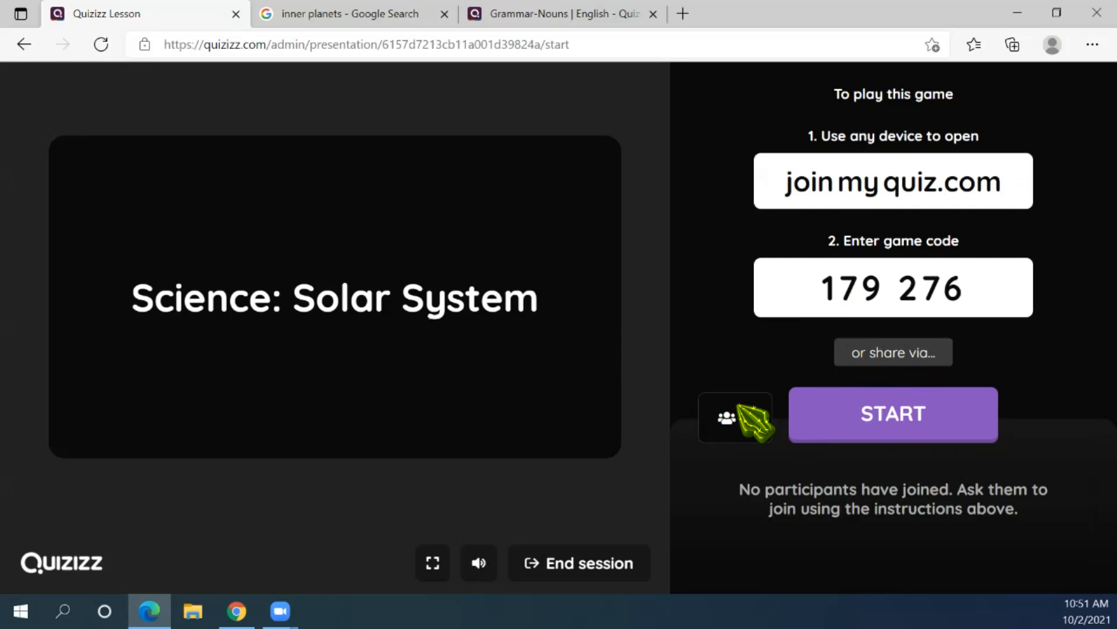
left_click(888, 352)
left_click(711, 249)
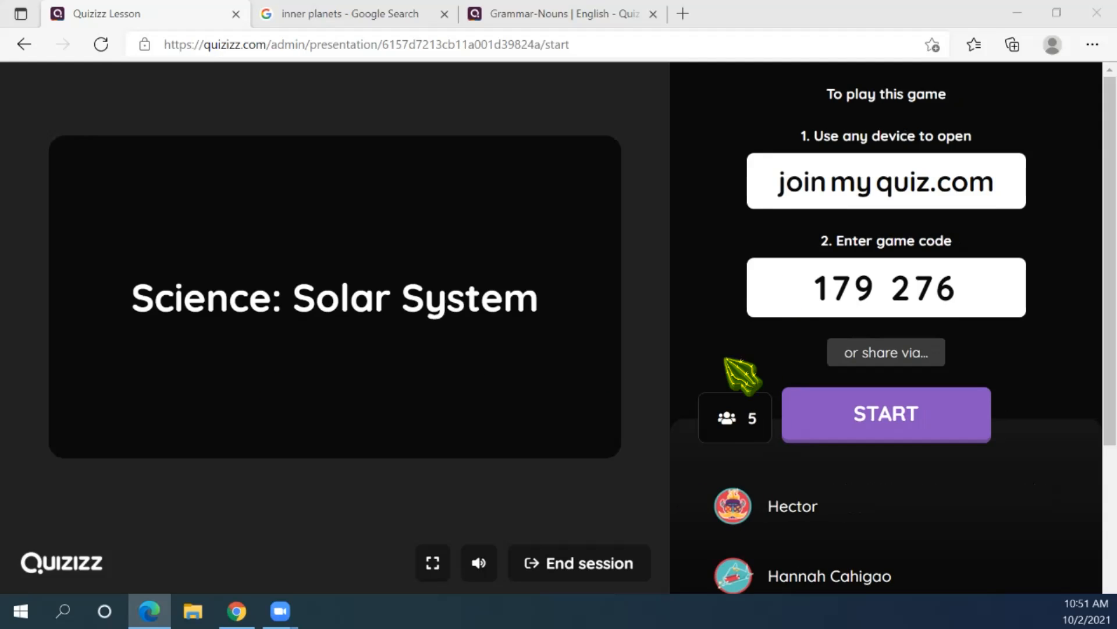
Adjust the session's sound, setting the volume slightly below the middle of its range
left_click(477, 560)
left_click(454, 506)
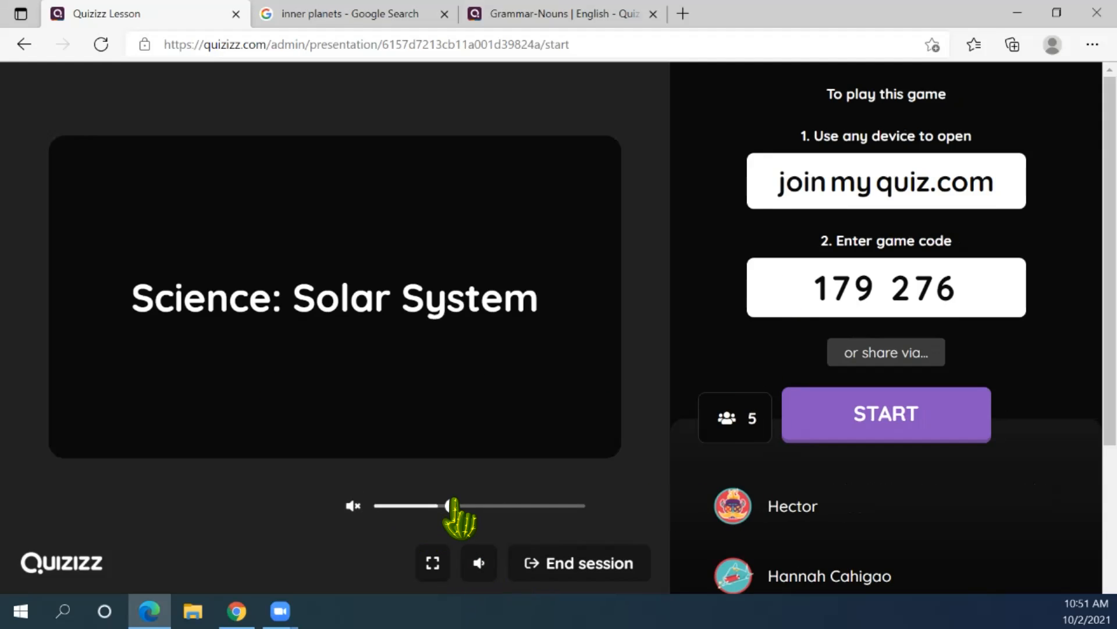
left_click(354, 505)
left_click(353, 505)
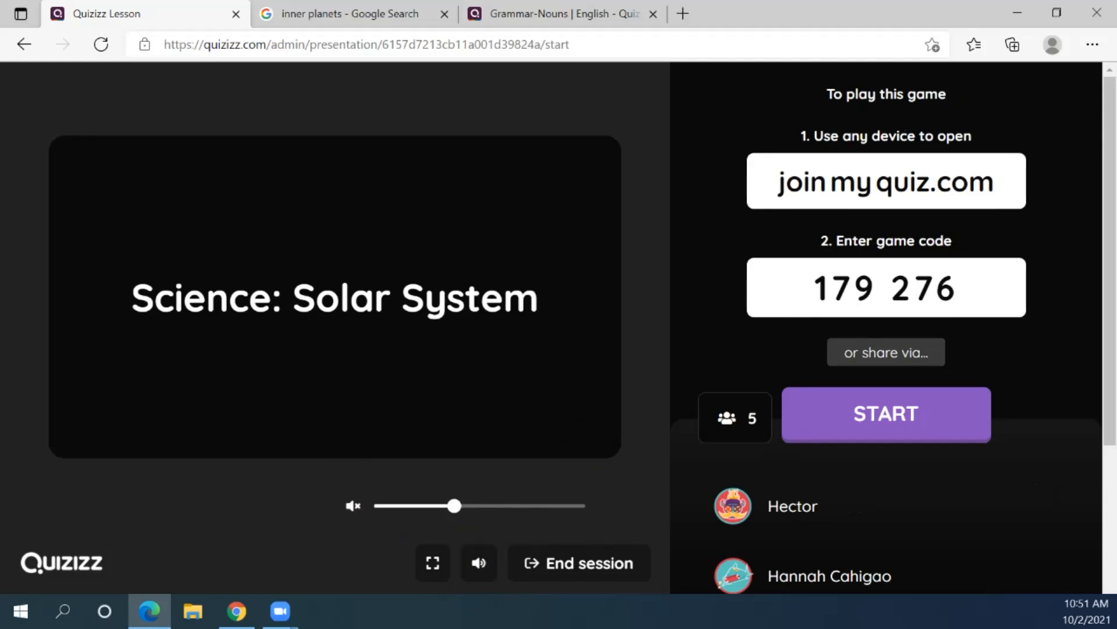
mouse_move(460, 506)
left_mouse_down()
mouse_move(396, 505)
mouse_move(492, 505)
mouse_move(398, 504)
mouse_move(458, 506)
left_mouse_up()
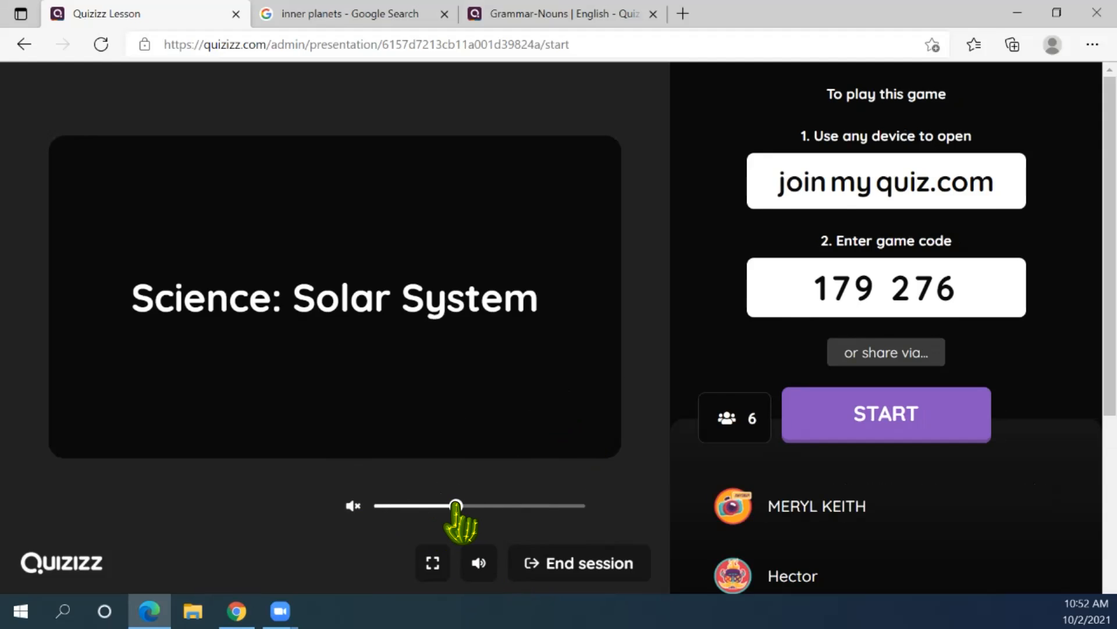
Look over the participants who have joined the lobby and start the instructor-paced quiz
scroll(1042, 462, "down", 4)
scroll(1009, 466, "down", 1)
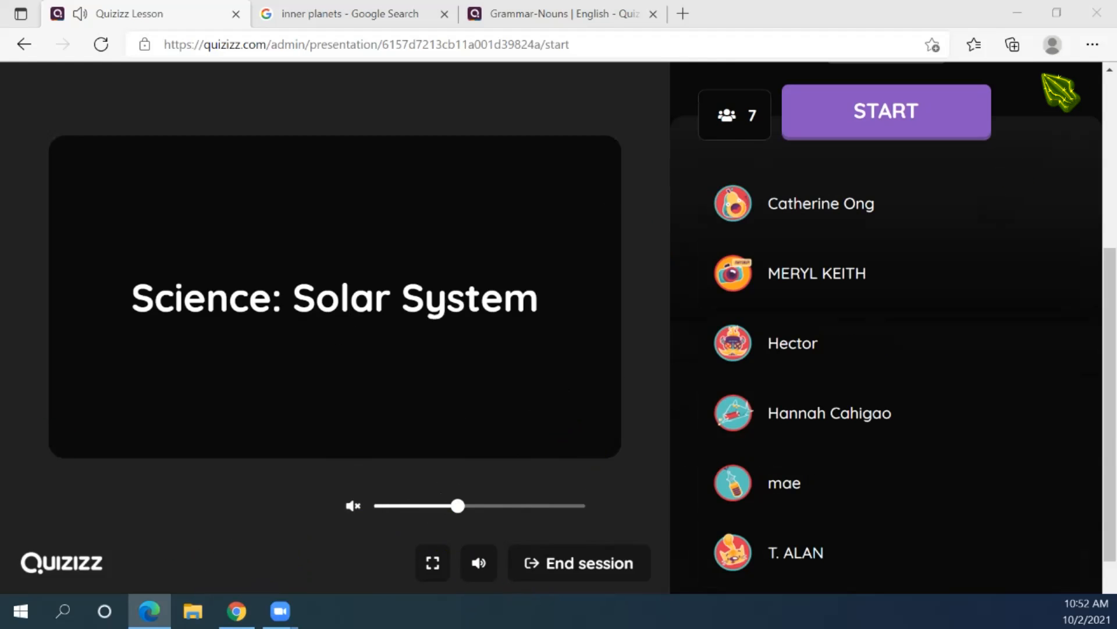
left_click(872, 126)
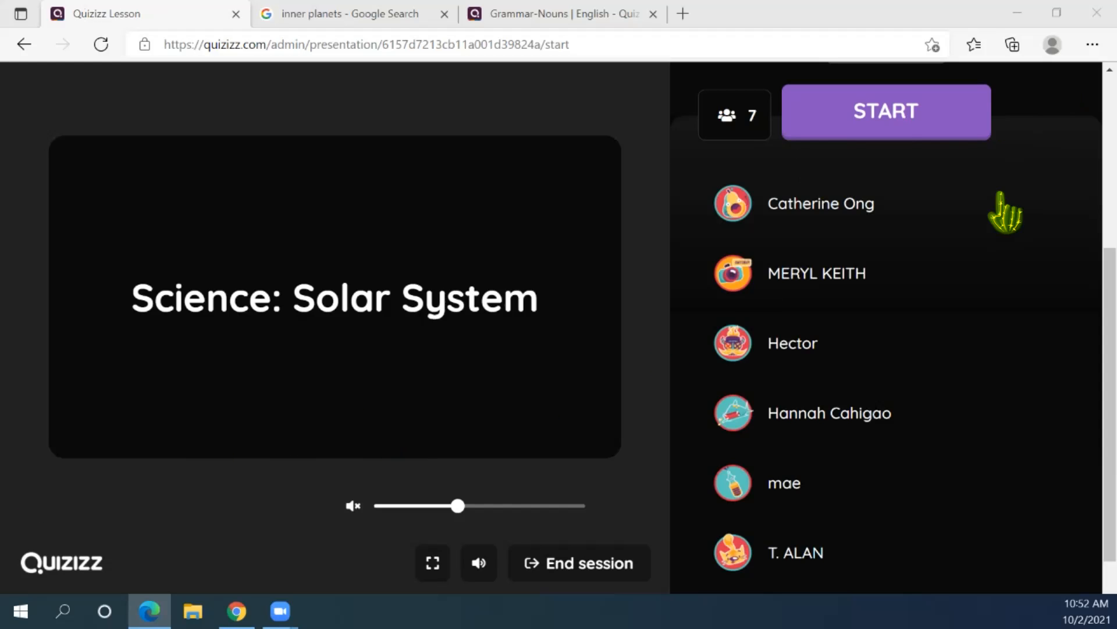
left_click(905, 112)
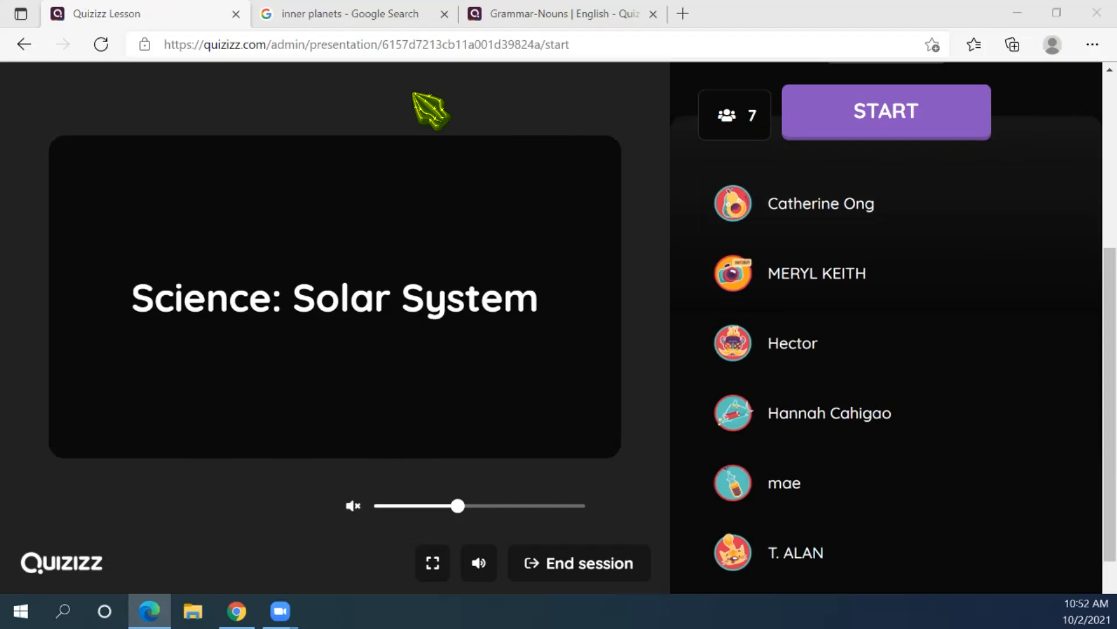
left_click(892, 114)
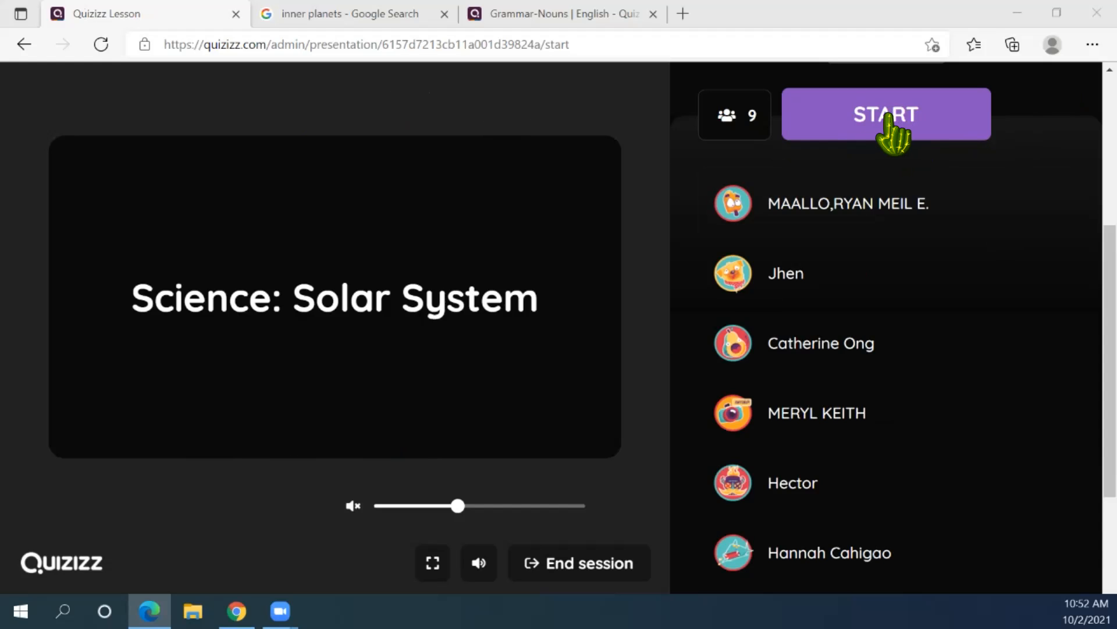
left_click(888, 117)
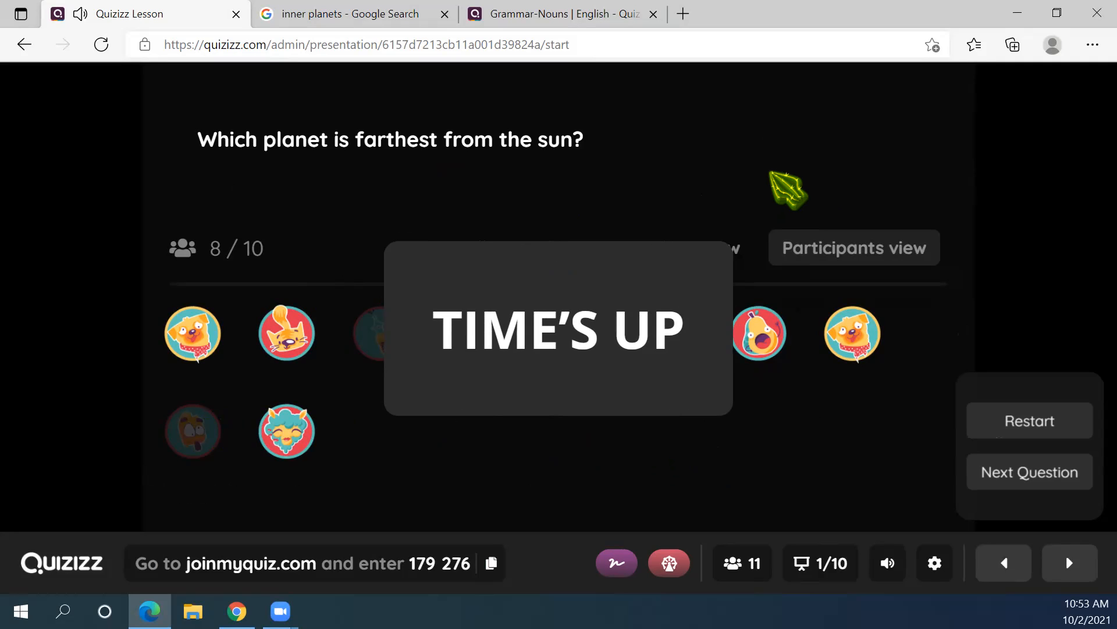
Review the responses to the farthest-planet question in participants, chart and full question views, and close the full question view
left_click(827, 159)
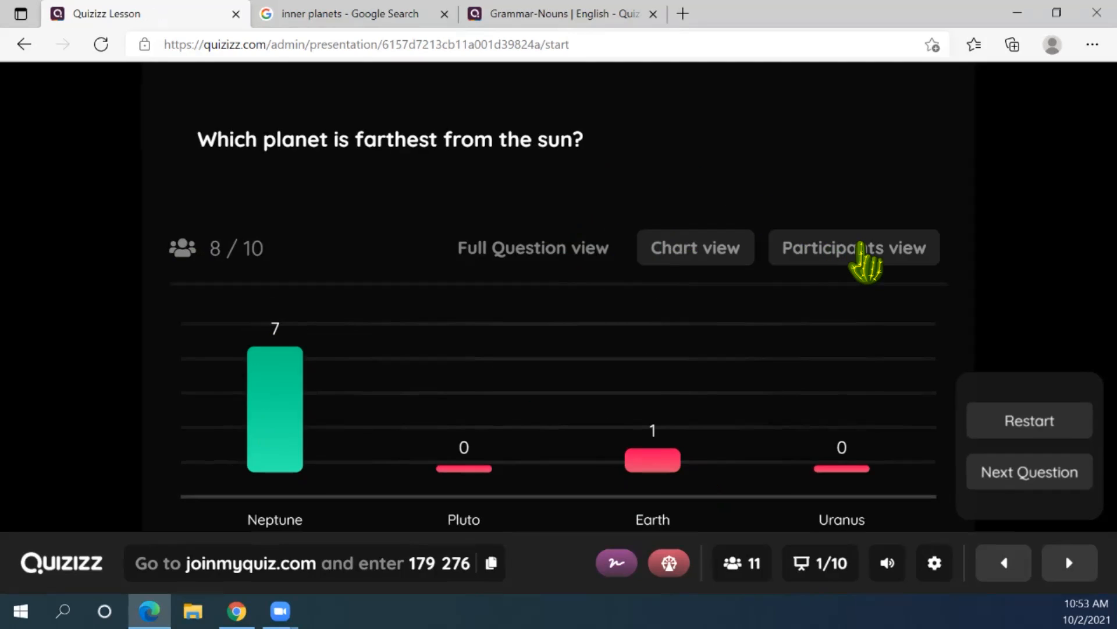
left_click(860, 263)
left_click(693, 256)
left_click(547, 256)
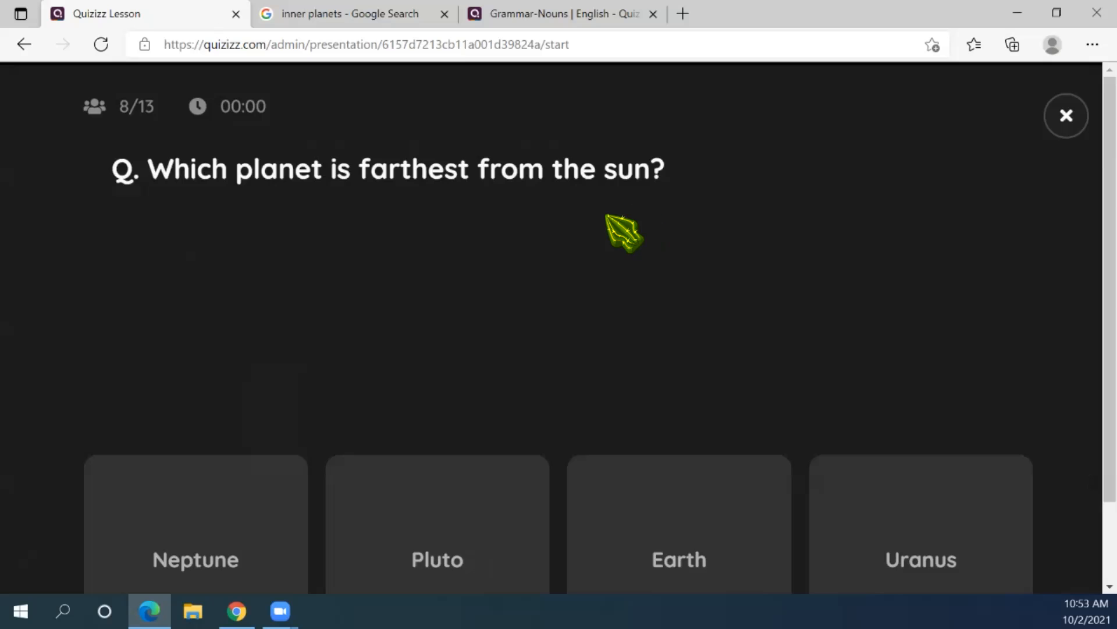
scroll(312, 262, "down", 2)
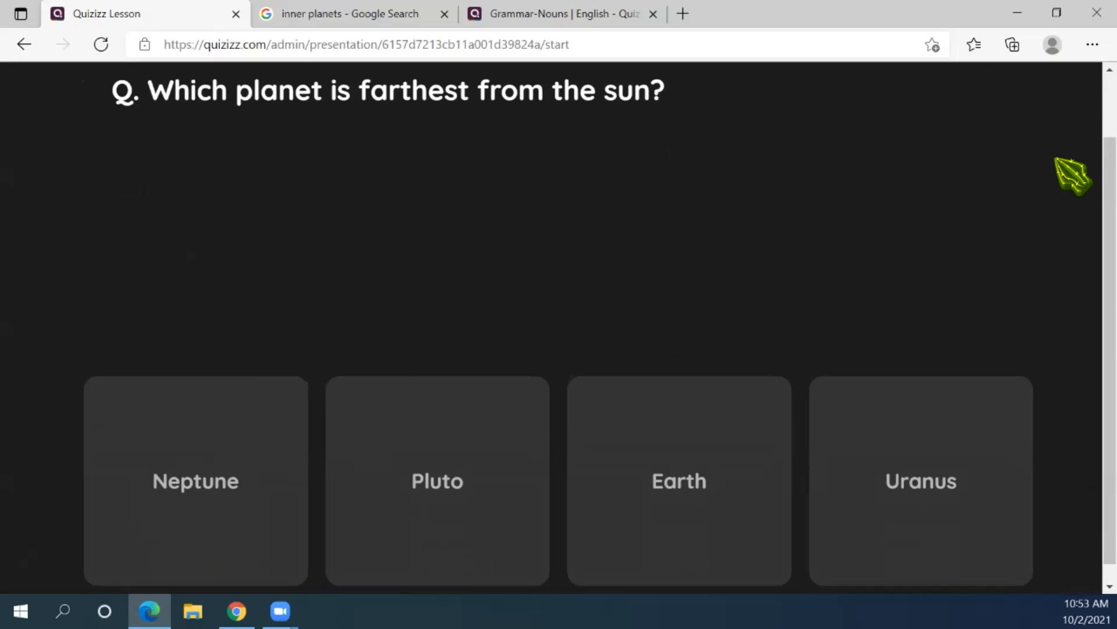
scroll(1072, 186, "up", 2)
left_click(1065, 114)
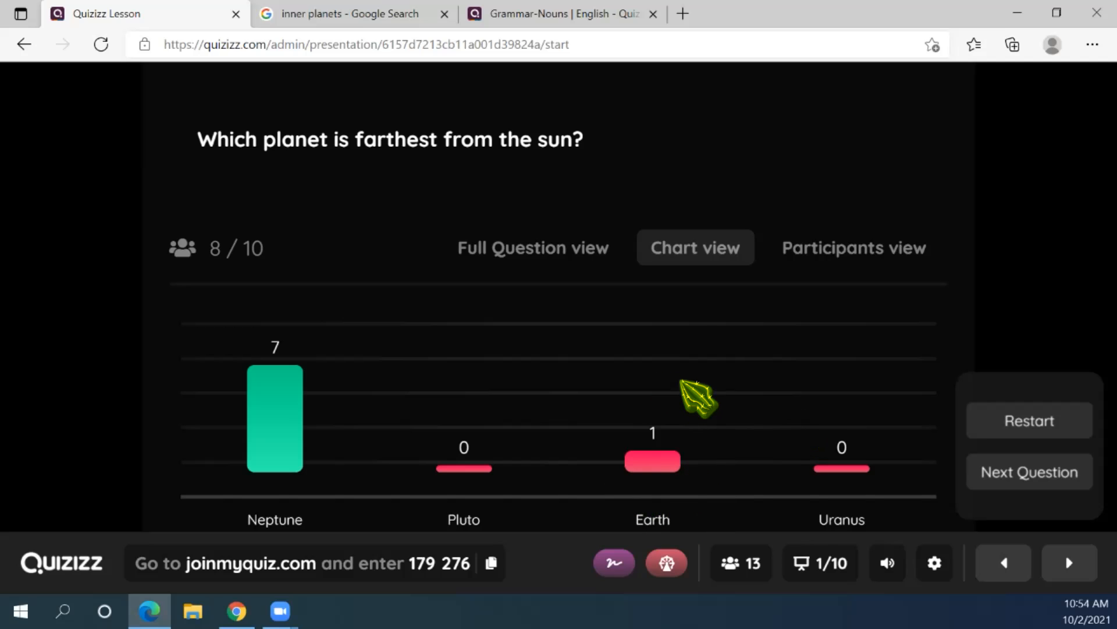
Advance to the second question, "What is the solar system?", and end its countdown early to show the responses
left_click(1022, 469)
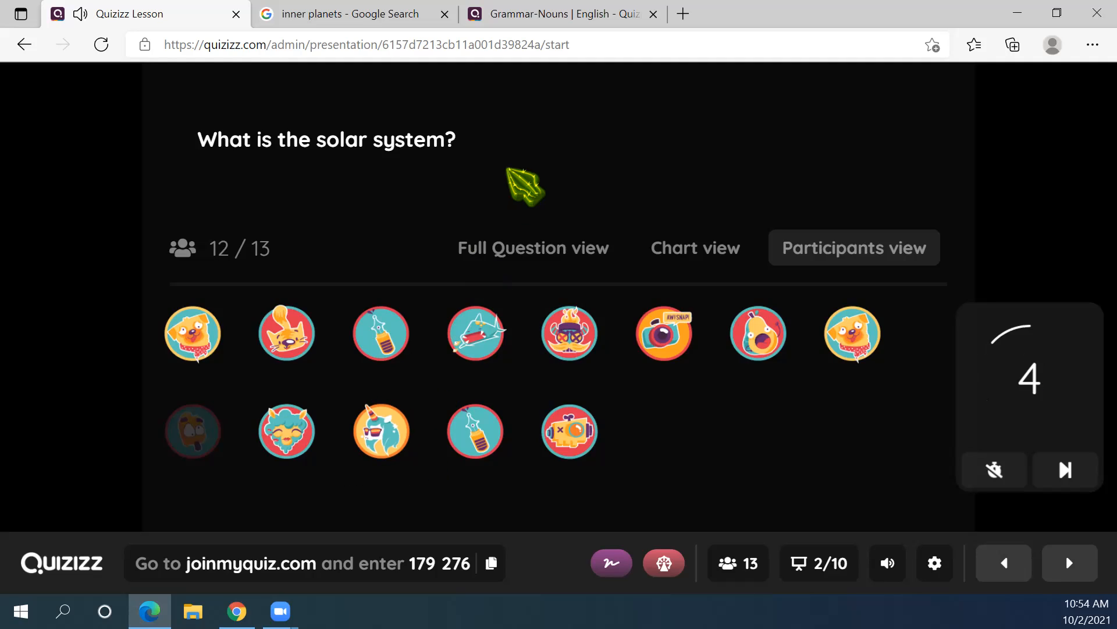
left_click(1068, 467)
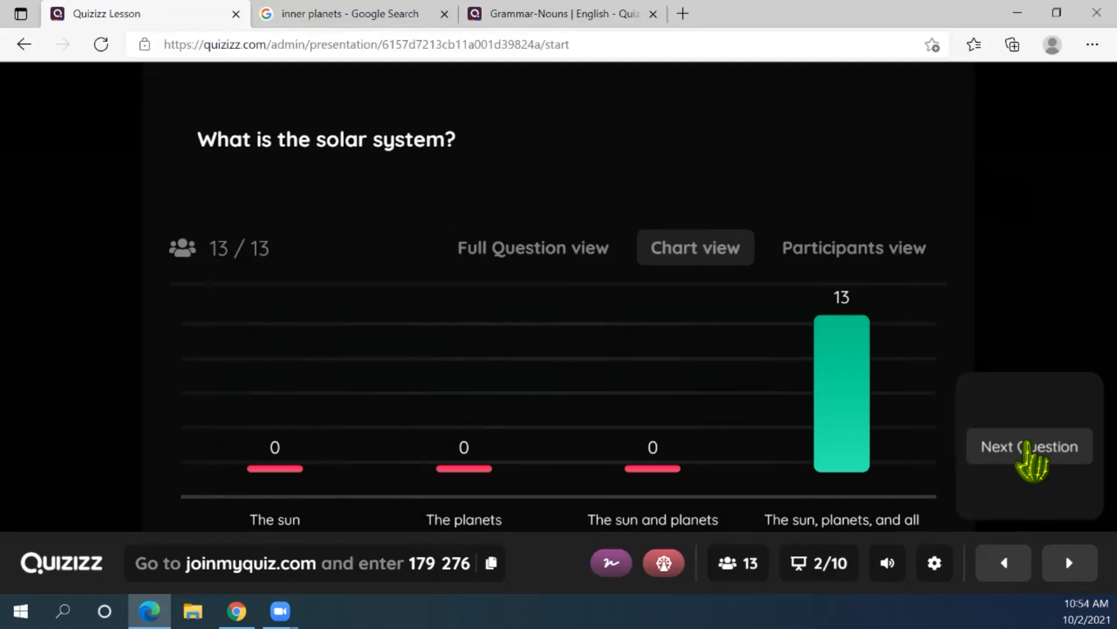
Show the list of all questions in the session and jump to question 6 about the first planet in the Solar System
left_click(830, 566)
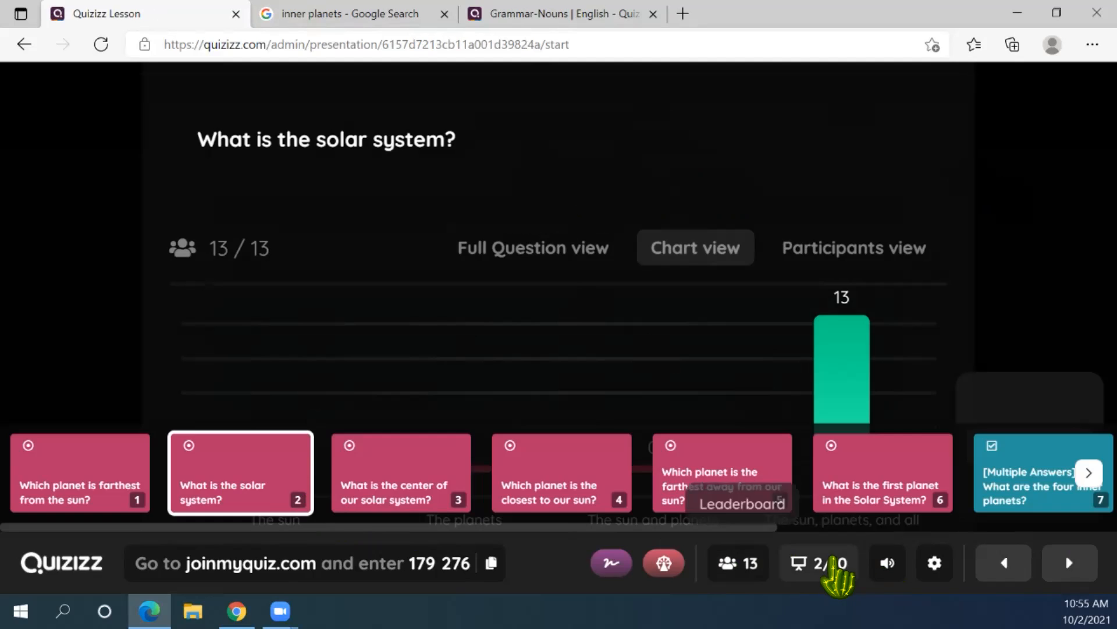
left_click(831, 562)
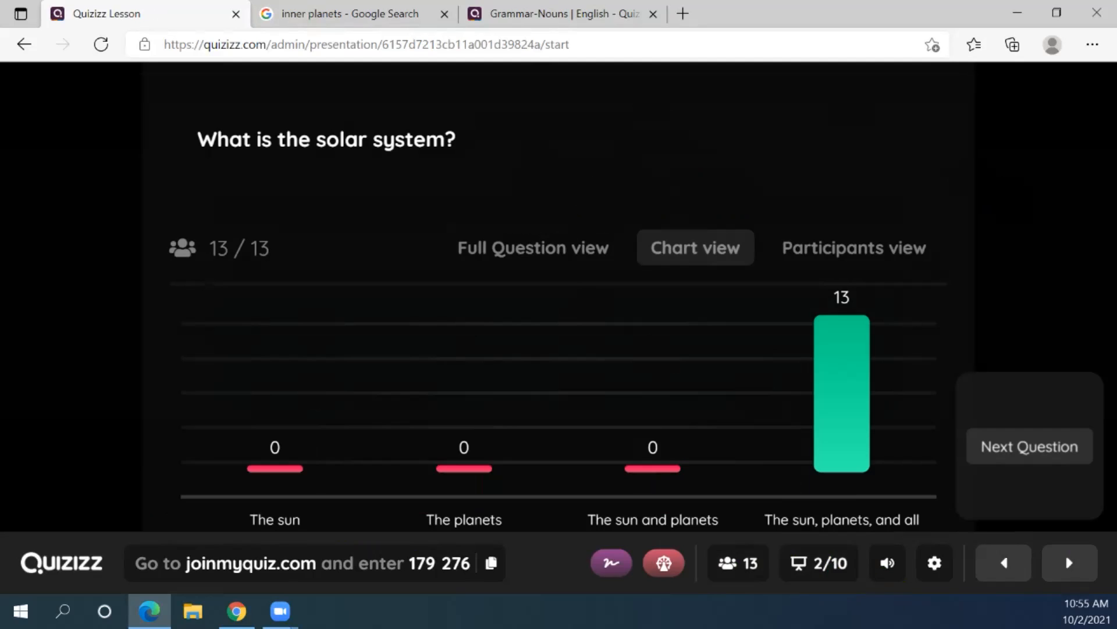
left_click(820, 565)
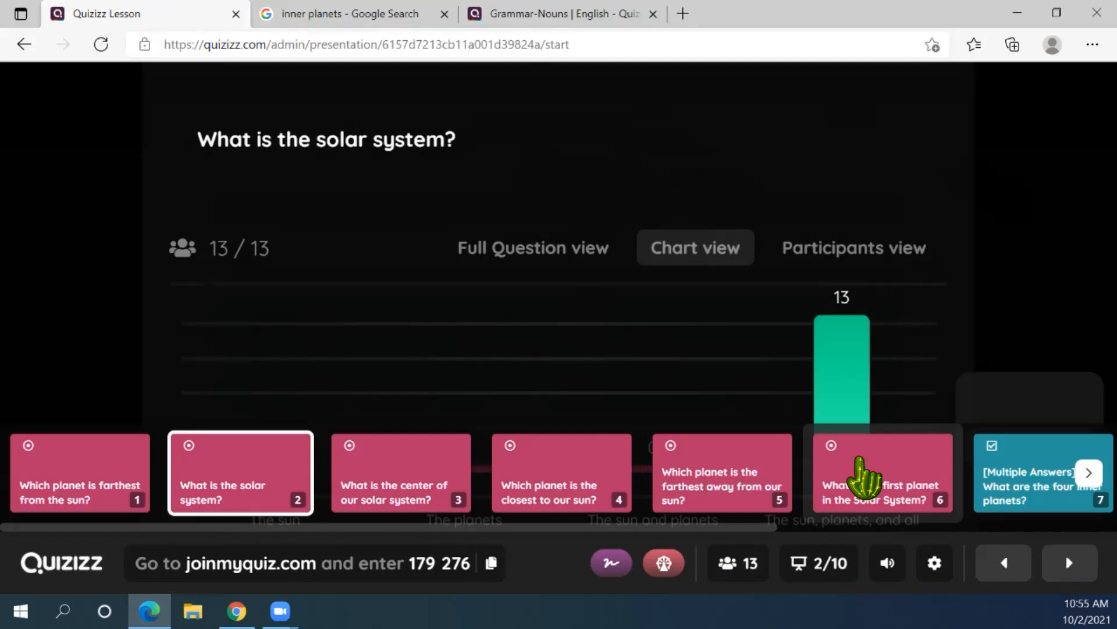
left_click(878, 461)
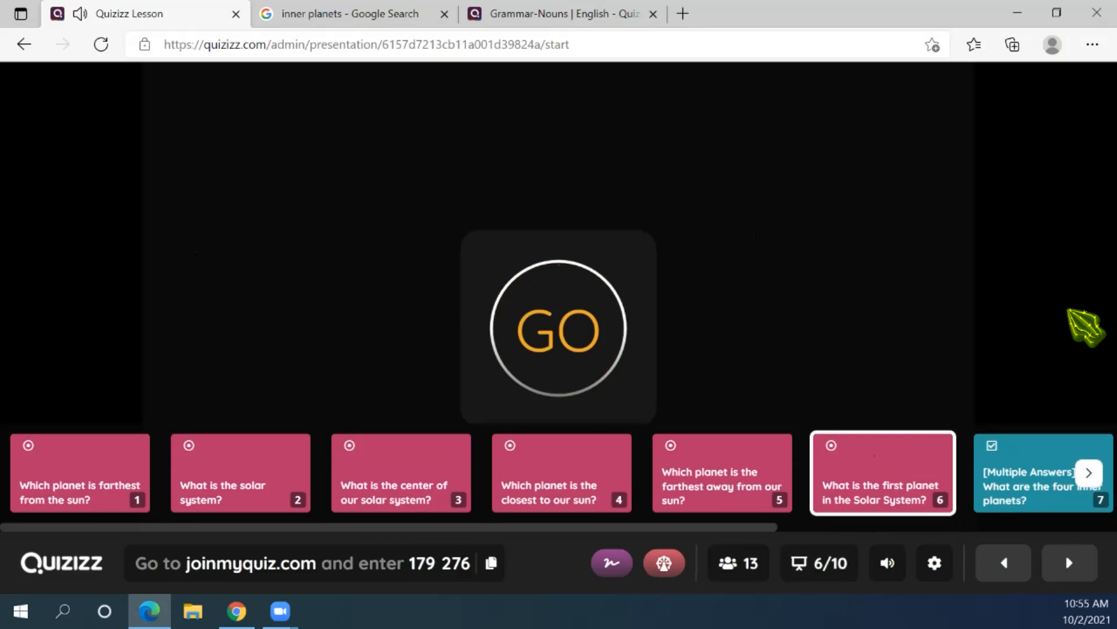
left_click(853, 575)
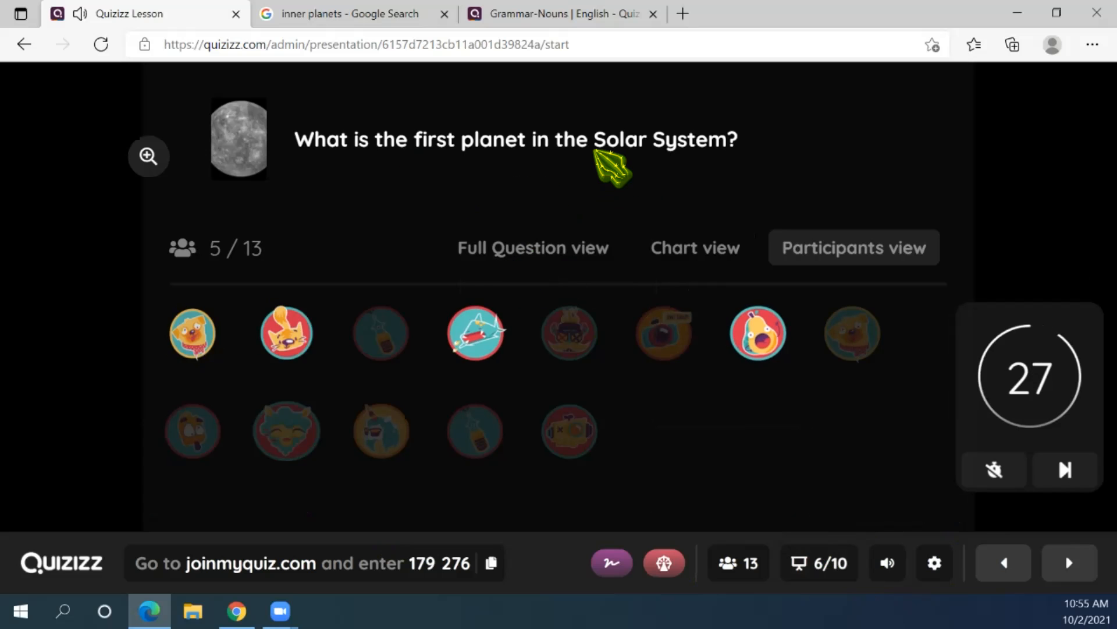
Review the responses to the first-planet question in the full question, chart and participants views
left_click(541, 262)
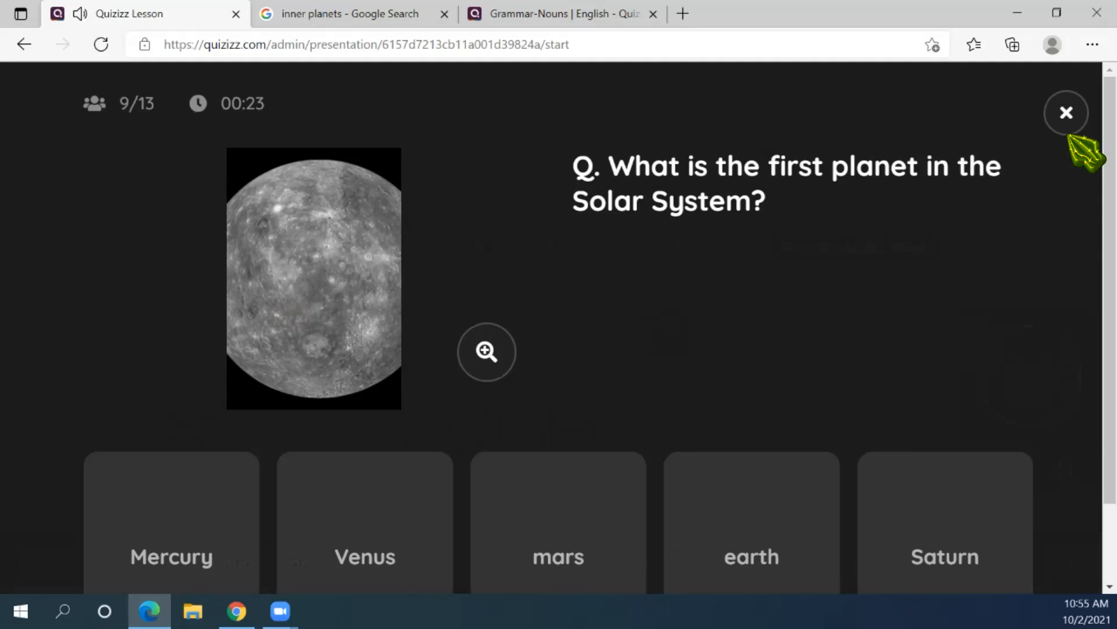
left_click(1067, 113)
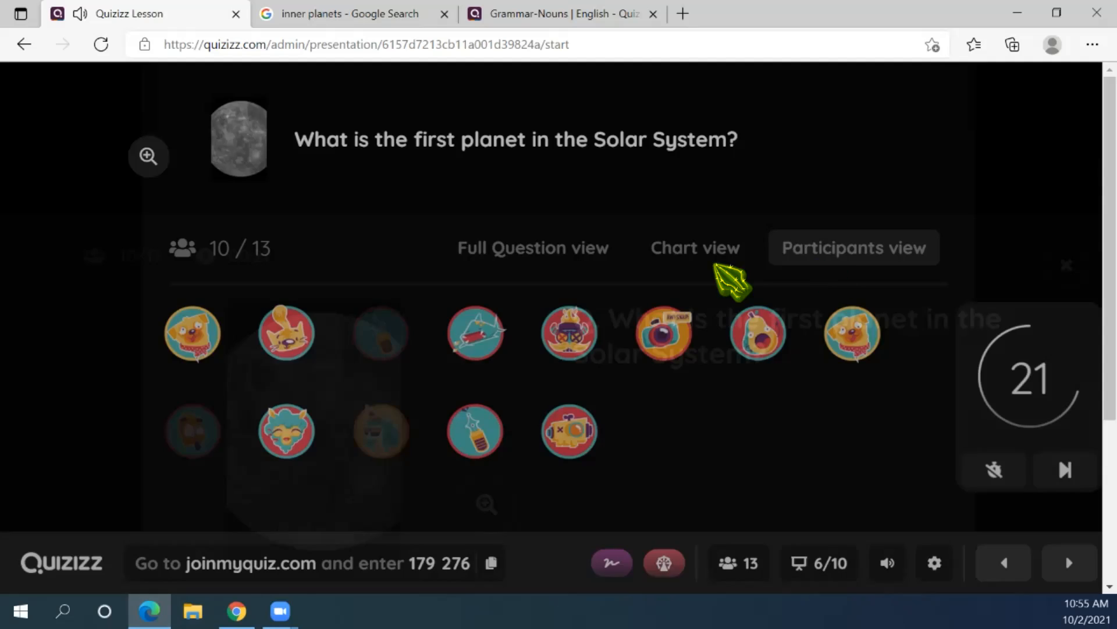
left_click(711, 256)
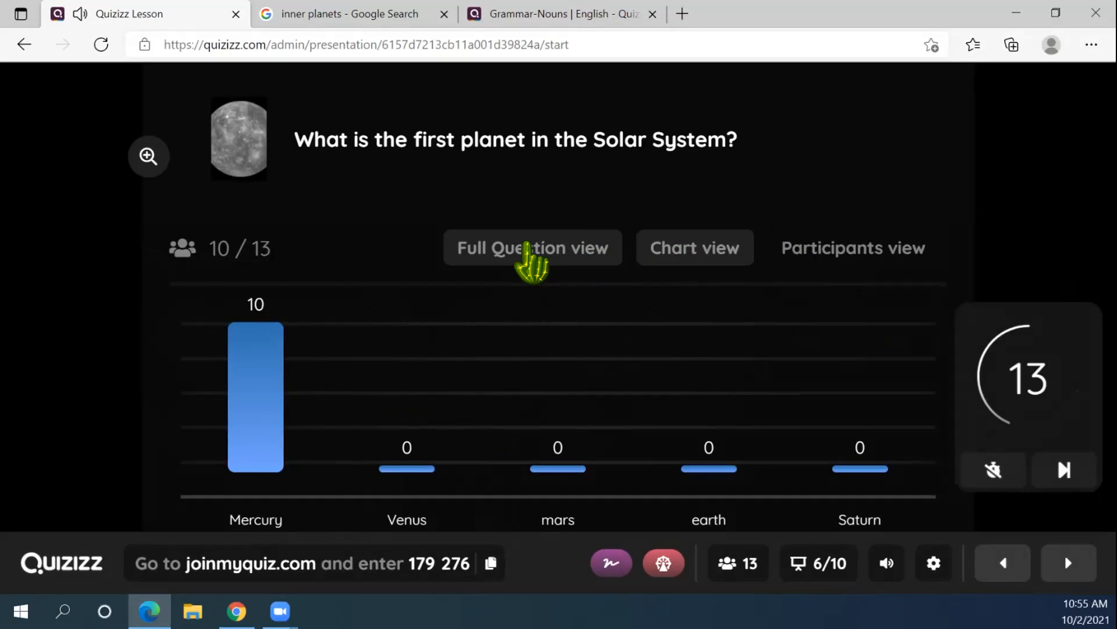
left_click(528, 251)
left_click(1065, 112)
left_click(848, 251)
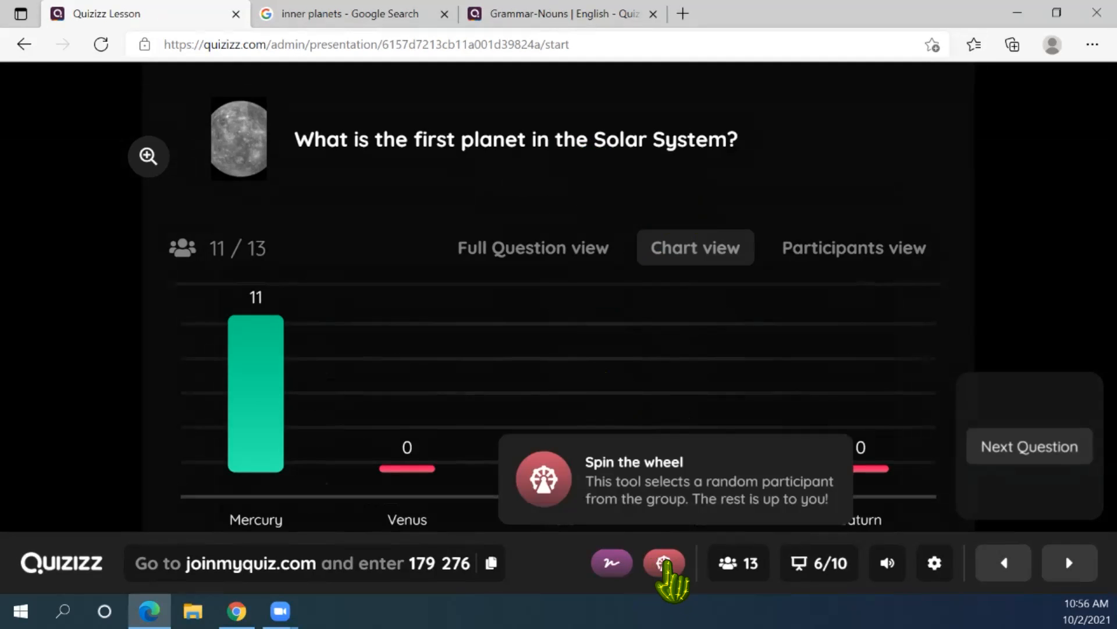
Spin the wheel to pick a random participant, and handwrite "Hello" in pink on the screen below the first-planet question
left_click(679, 563)
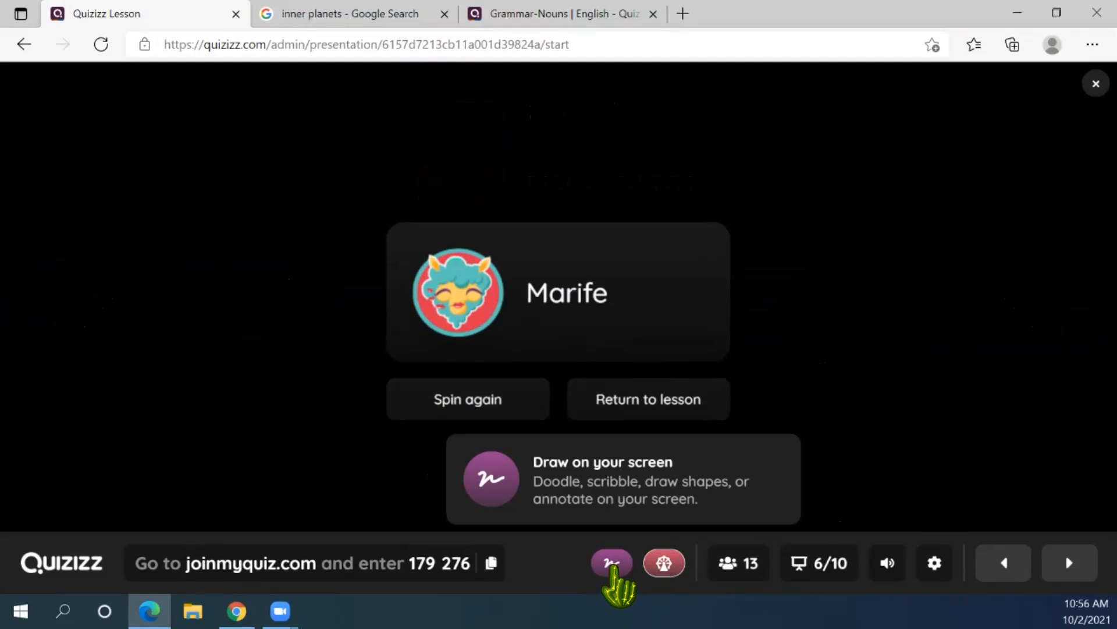
left_click(611, 563)
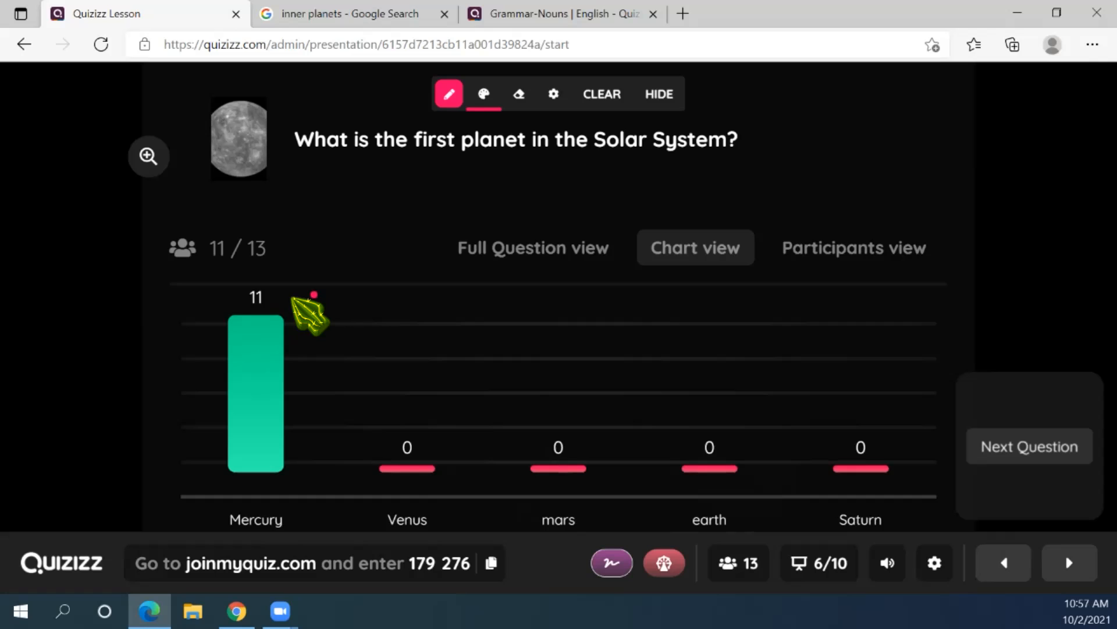
left_click_drag(351, 258, 356, 239)
mouse_move(369, 165)
left_mouse_down()
mouse_move(423, 209)
mouse_move(447, 196)
mouse_move(452, 216)
mouse_move(456, 194)
mouse_move(495, 192)
mouse_move(479, 213)
left_mouse_up()
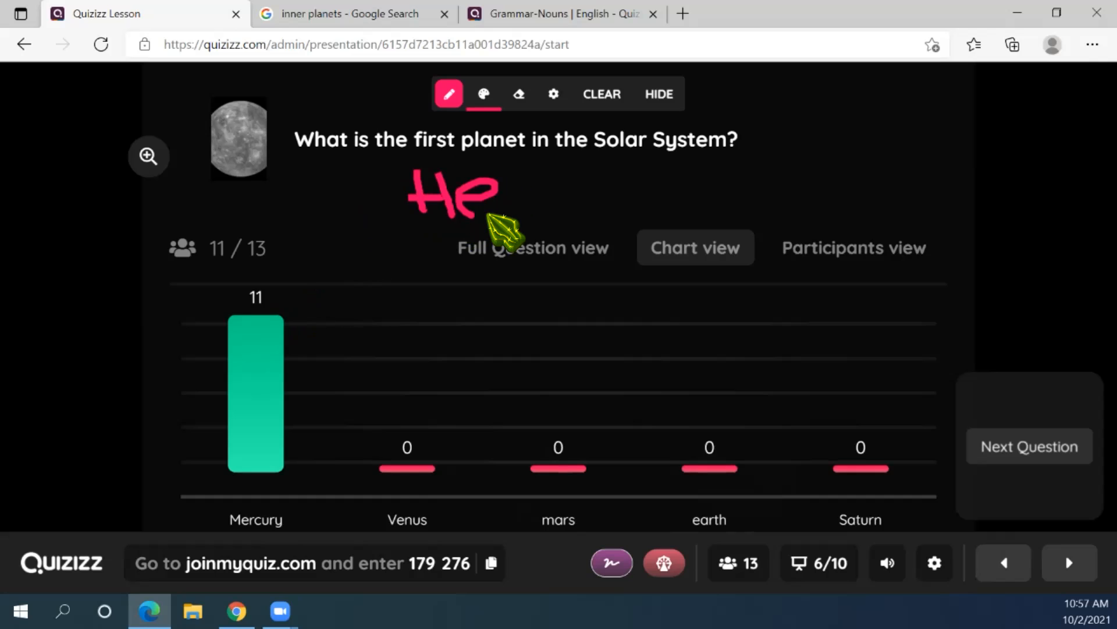
mouse_move(523, 174)
left_mouse_down()
mouse_move(526, 211)
mouse_move(560, 210)
mouse_move(573, 193)
left_mouse_up()
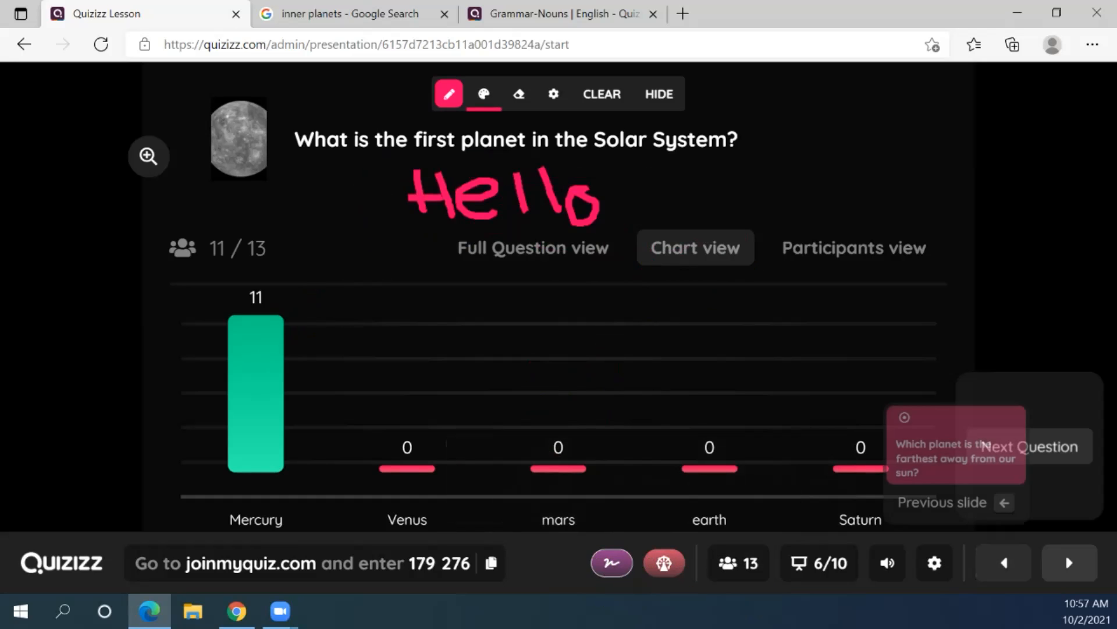
Skip ahead through the remaining questions to the last one and end the live quiz session
left_click(1040, 450)
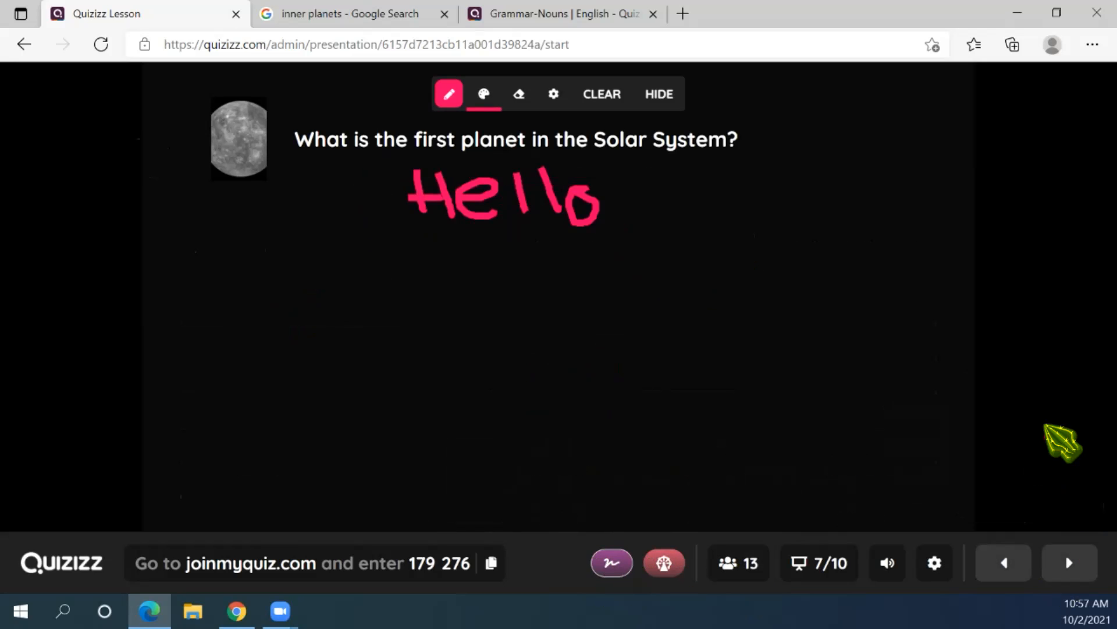
left_click_drag(609, 127, 1086, 207)
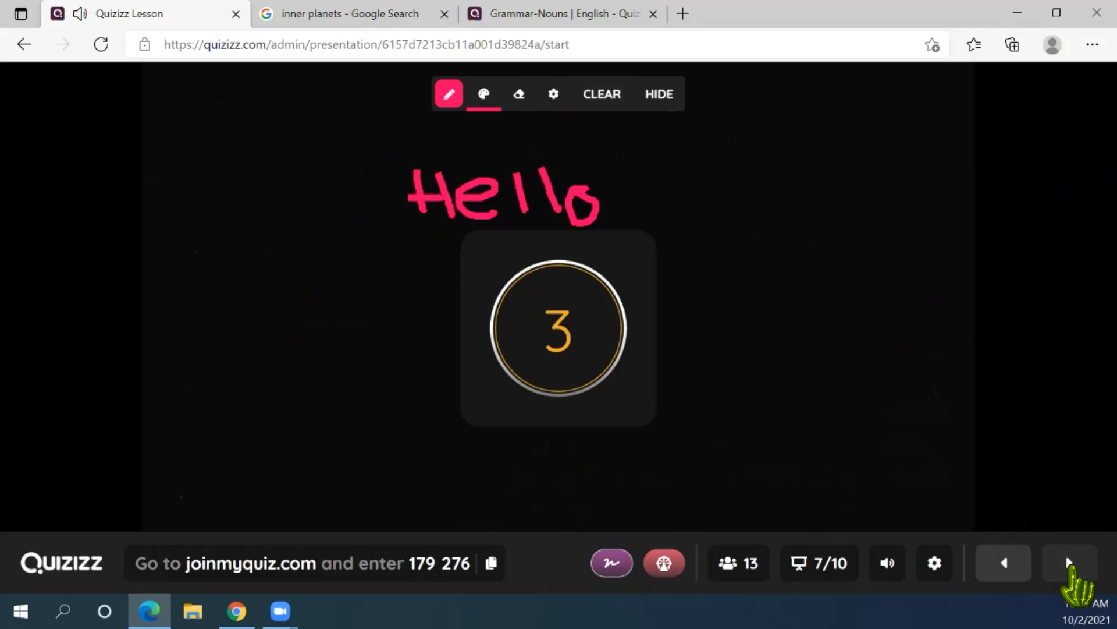
left_click(1067, 561)
left_click(1049, 559)
left_click(1048, 560)
left_click(1048, 560)
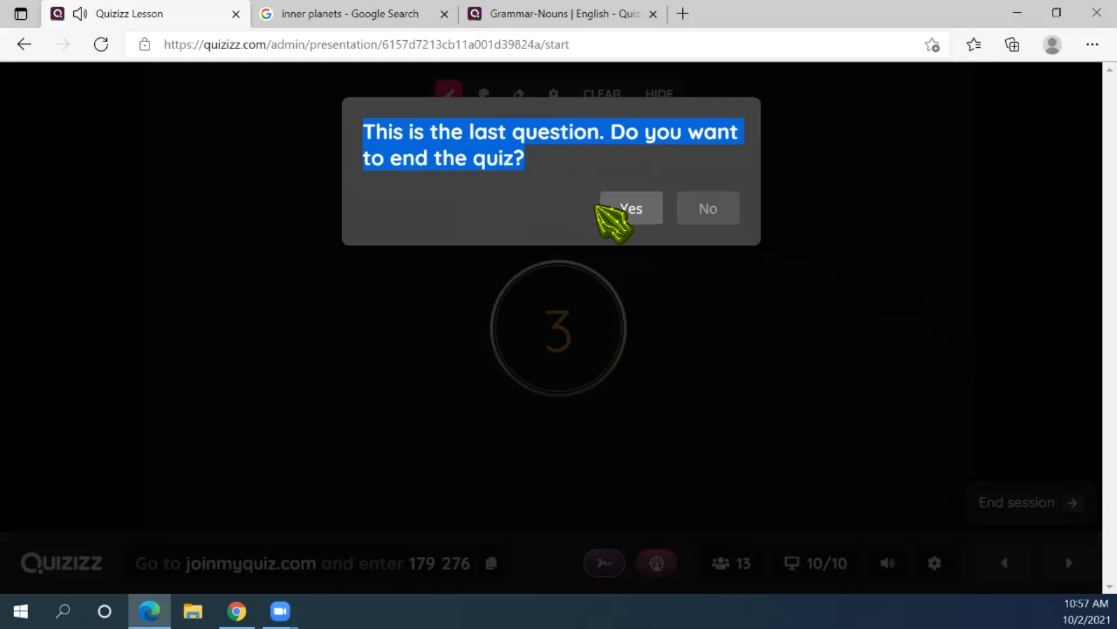
left_click(617, 208)
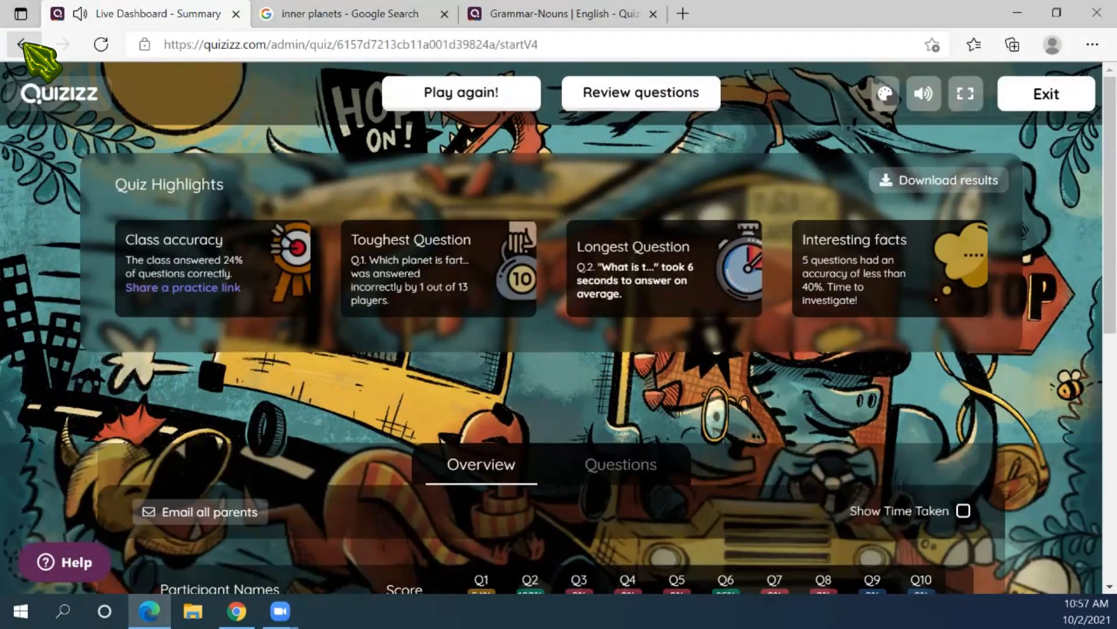
Go to quizizz.com and open the reports of the completed quizzes
left_click(245, 44)
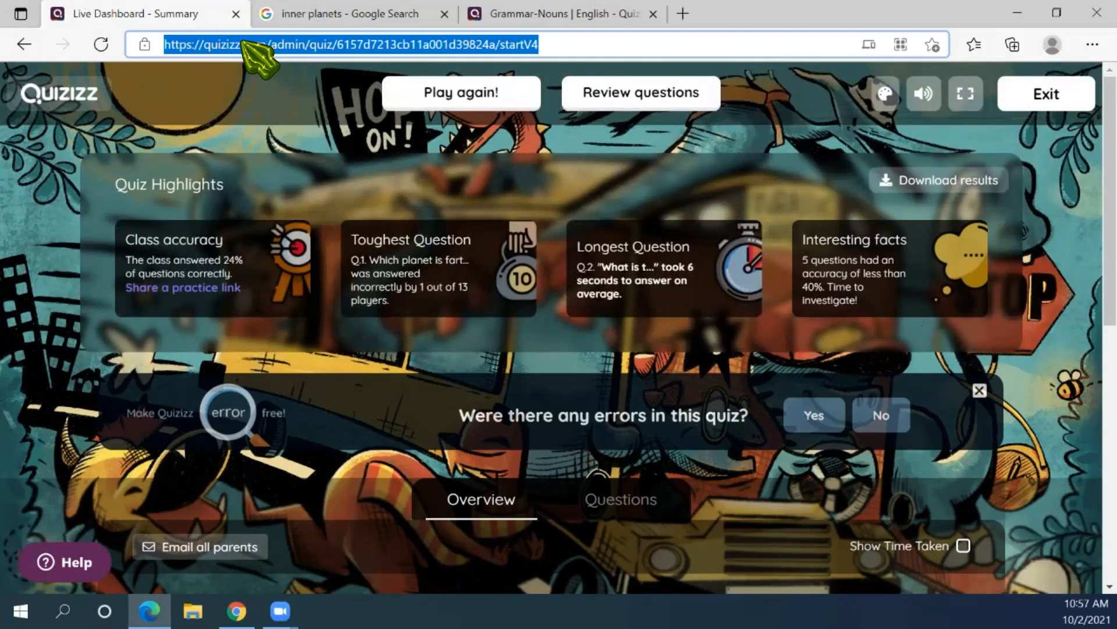
type("quiz")
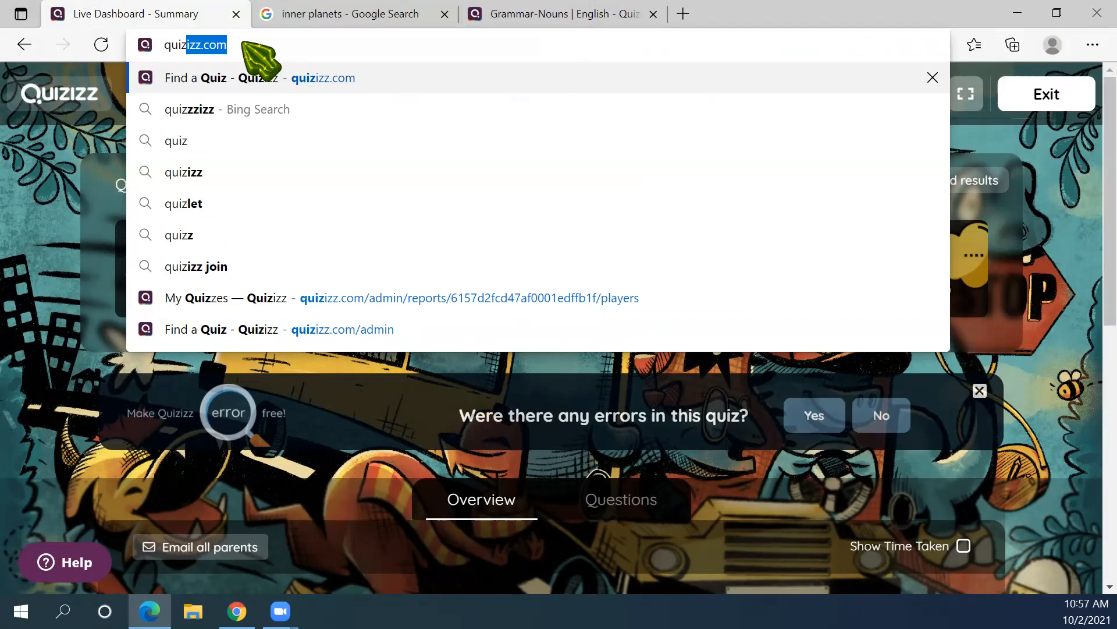
type("izz.com")
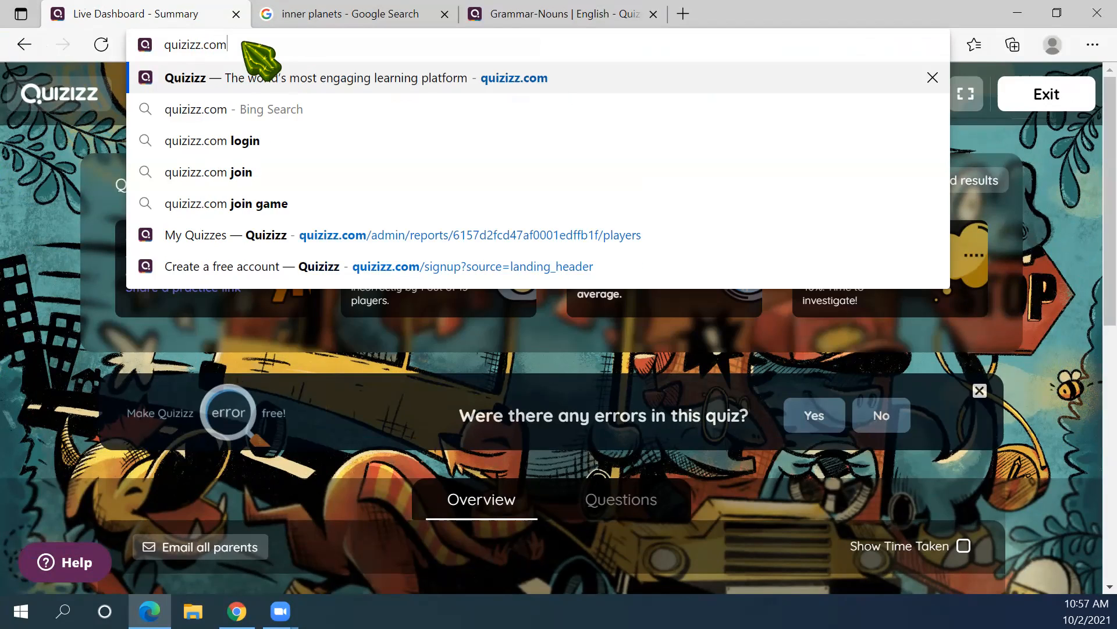
key("Return")
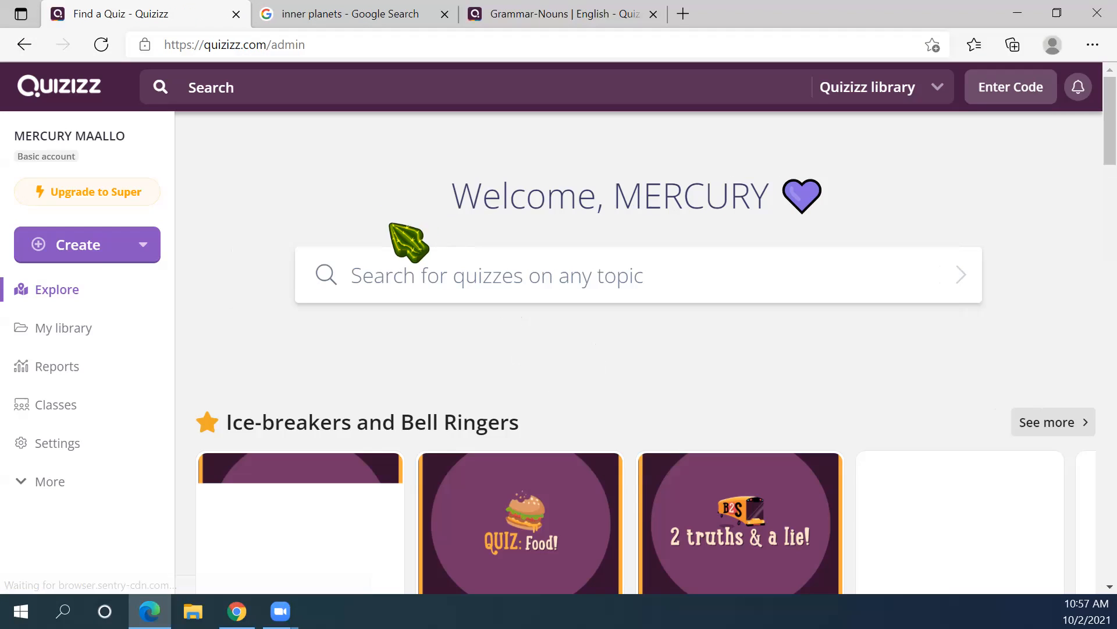
left_click(57, 366)
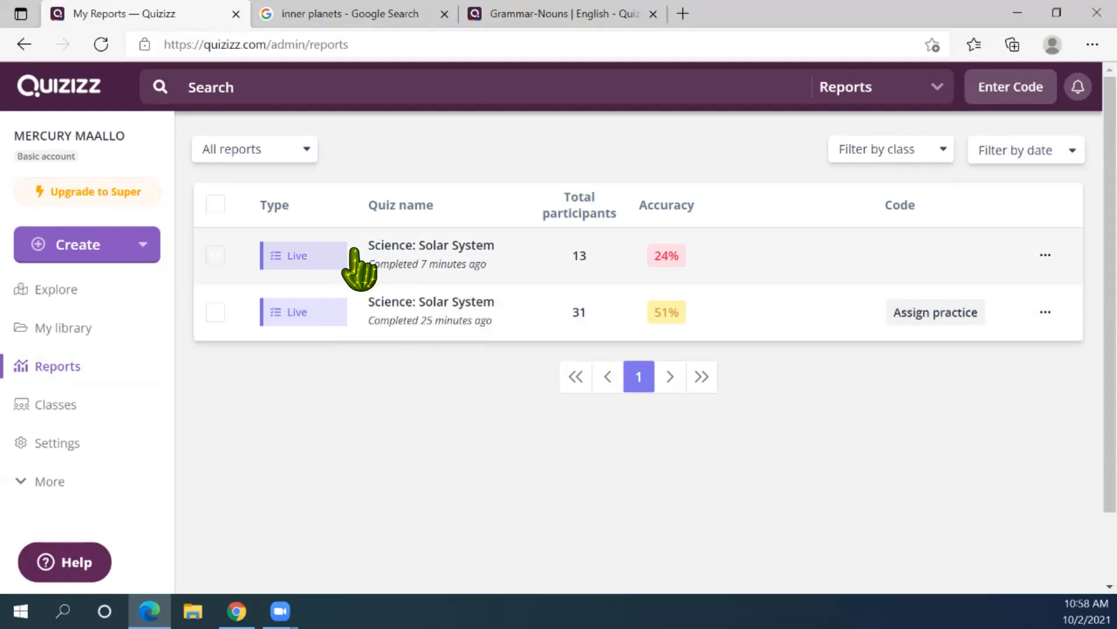
Open the Science: Solar System quiz from the library and start assigning it as homework
left_click(70, 329)
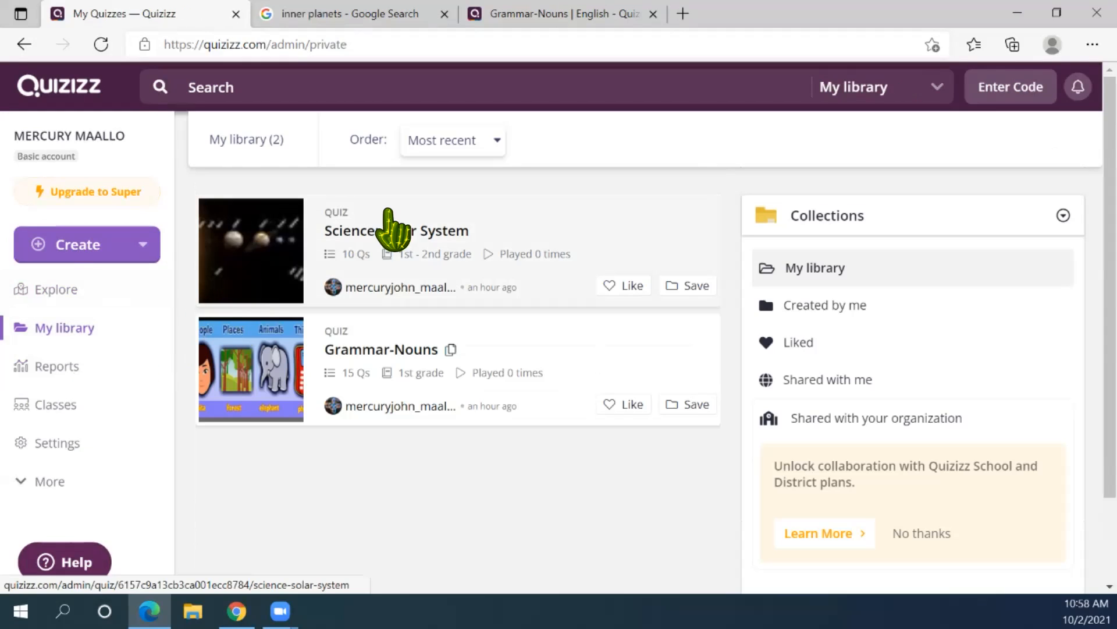
left_click(487, 233)
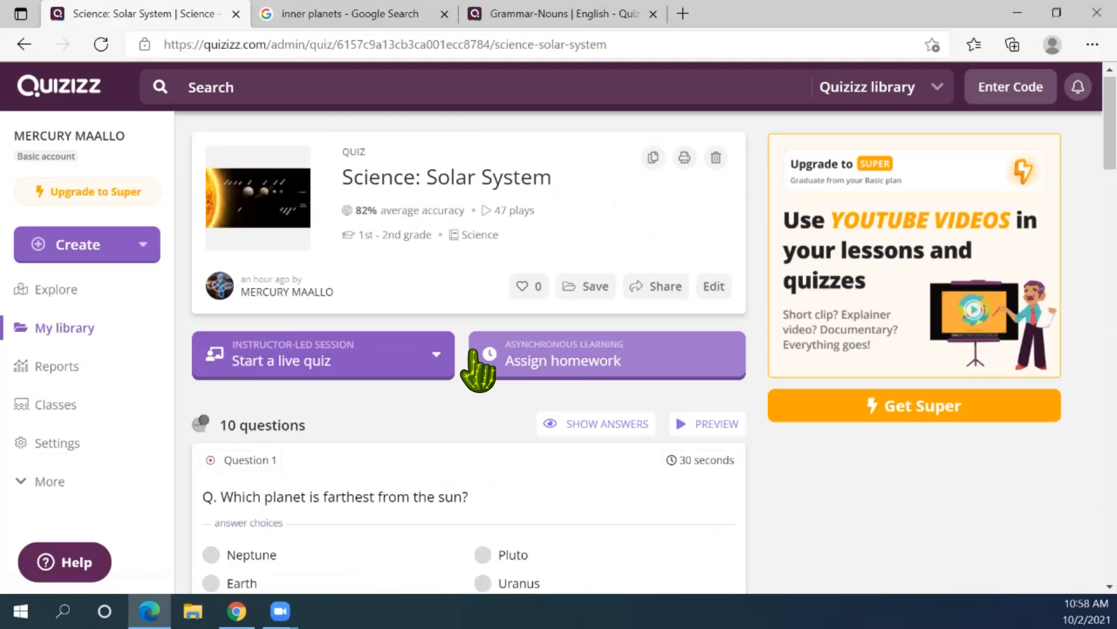
left_click(558, 356)
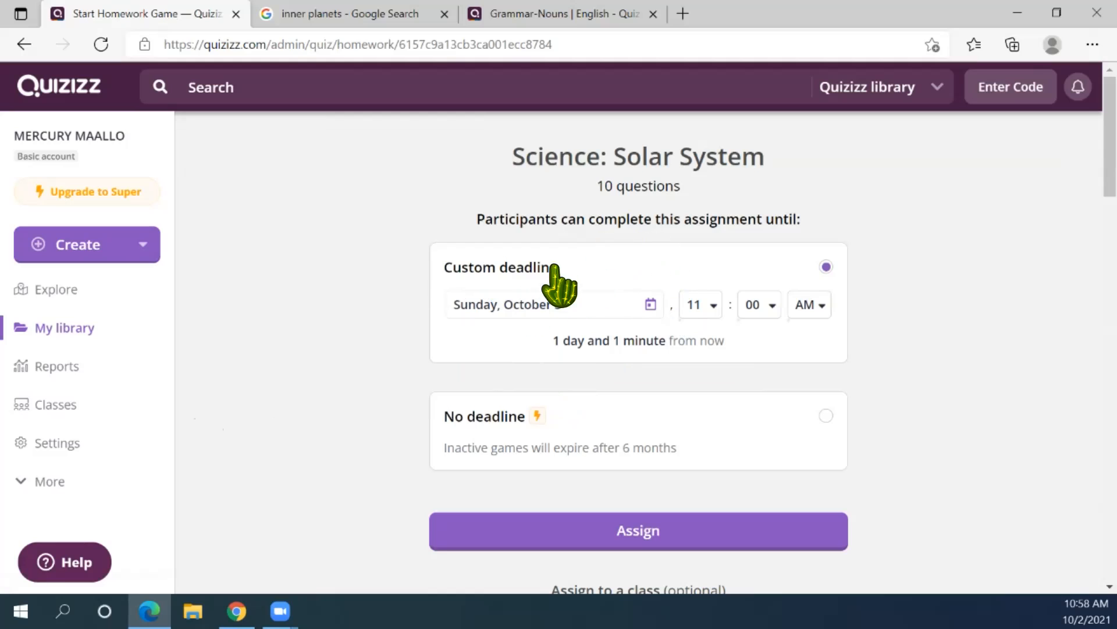
Set the homework's custom deadline date to Monday, October 4
left_click(650, 306)
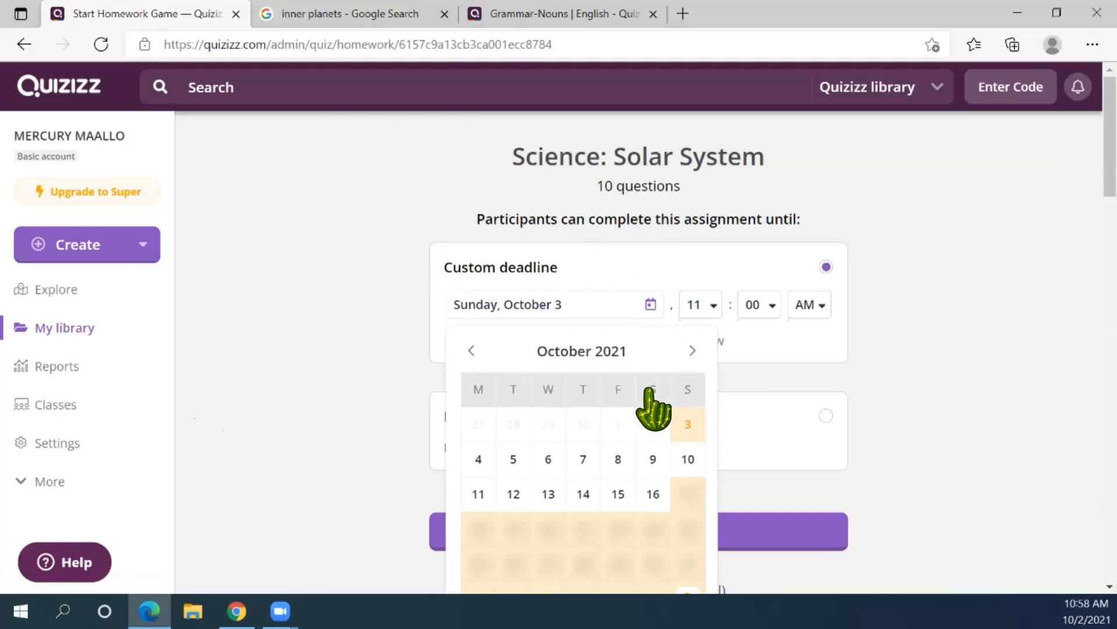
scroll(638, 361, "down", 1)
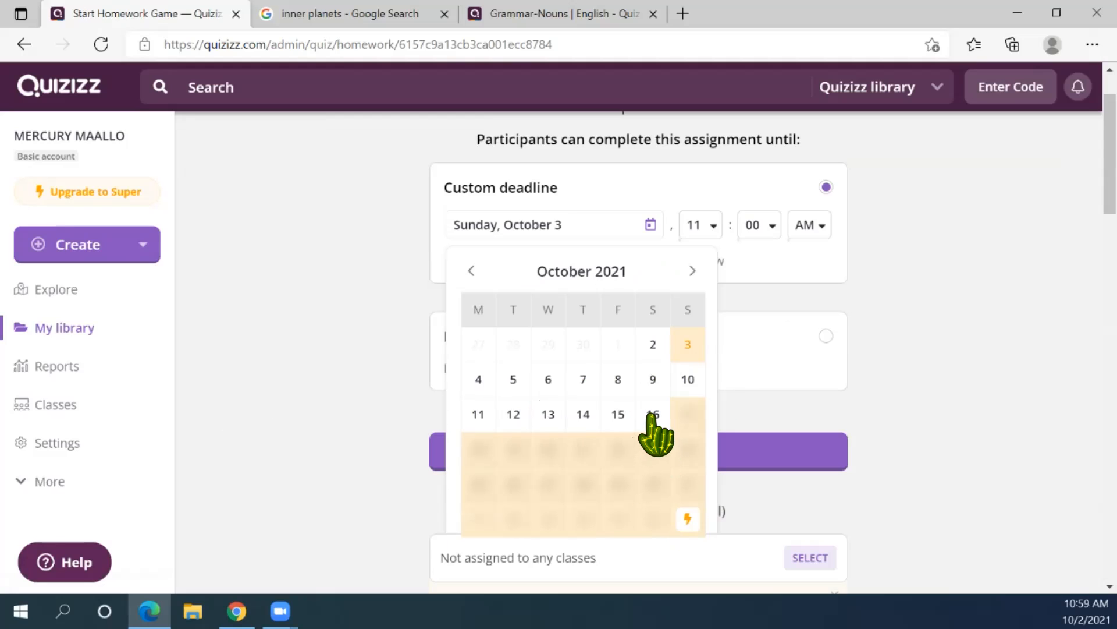
left_click(972, 341)
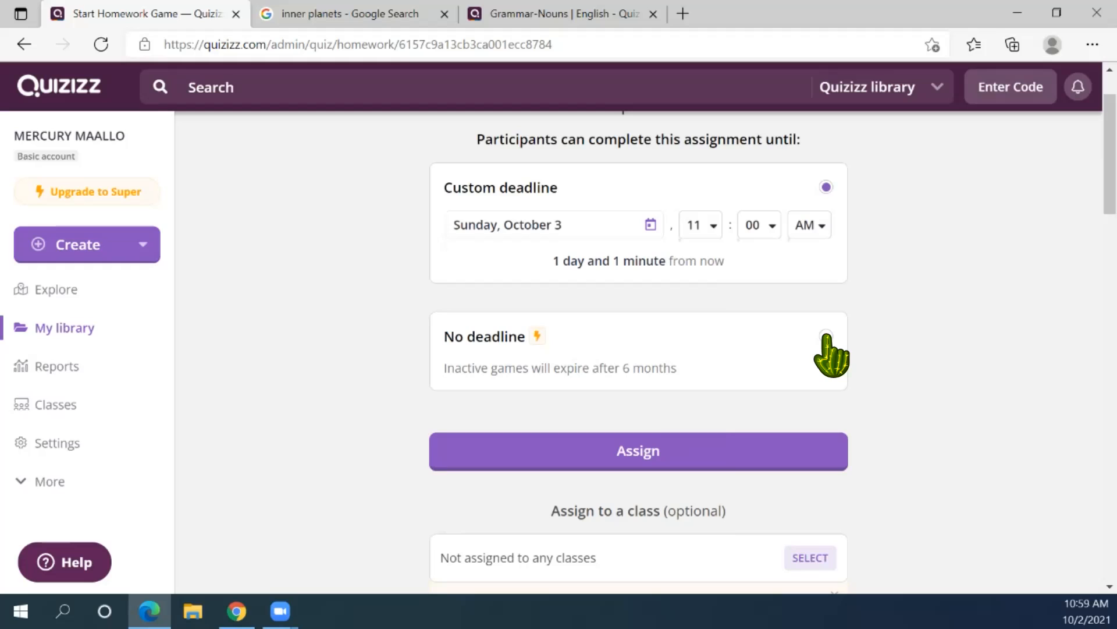
left_click(640, 233)
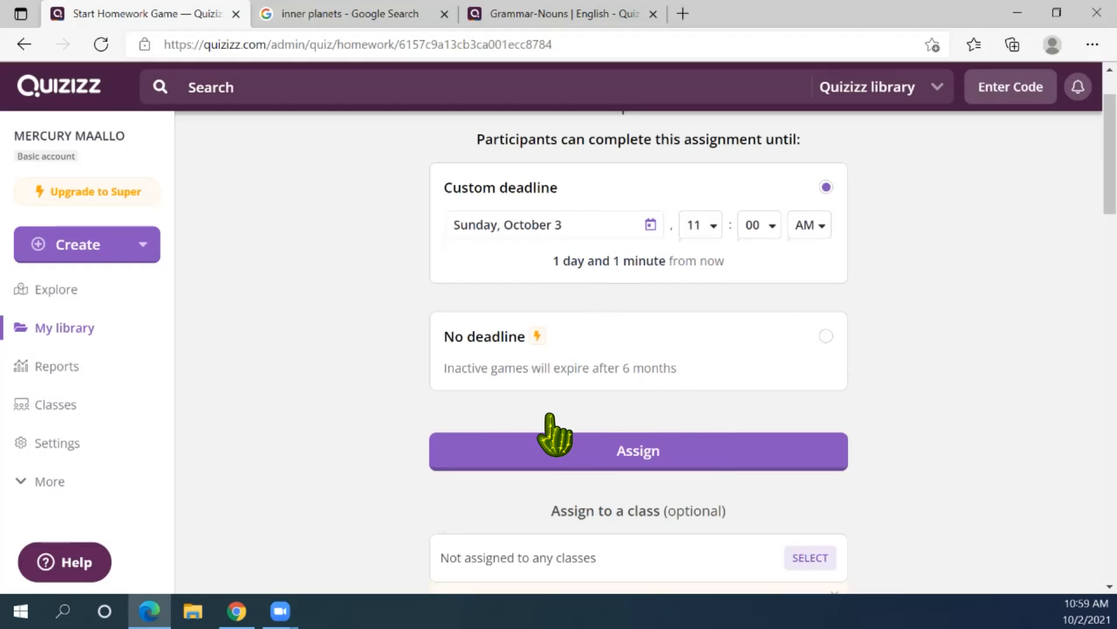
left_click(479, 379)
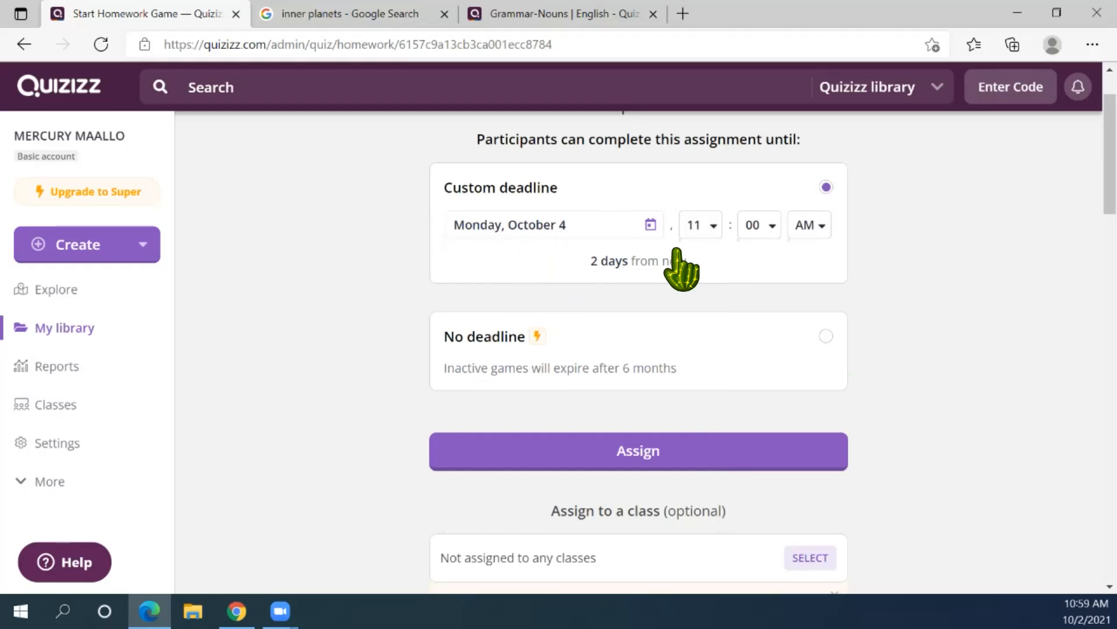
Set the homework's deadline time to 05:00 PM
left_click(714, 227)
left_click(701, 409)
left_click(814, 228)
left_click(822, 294)
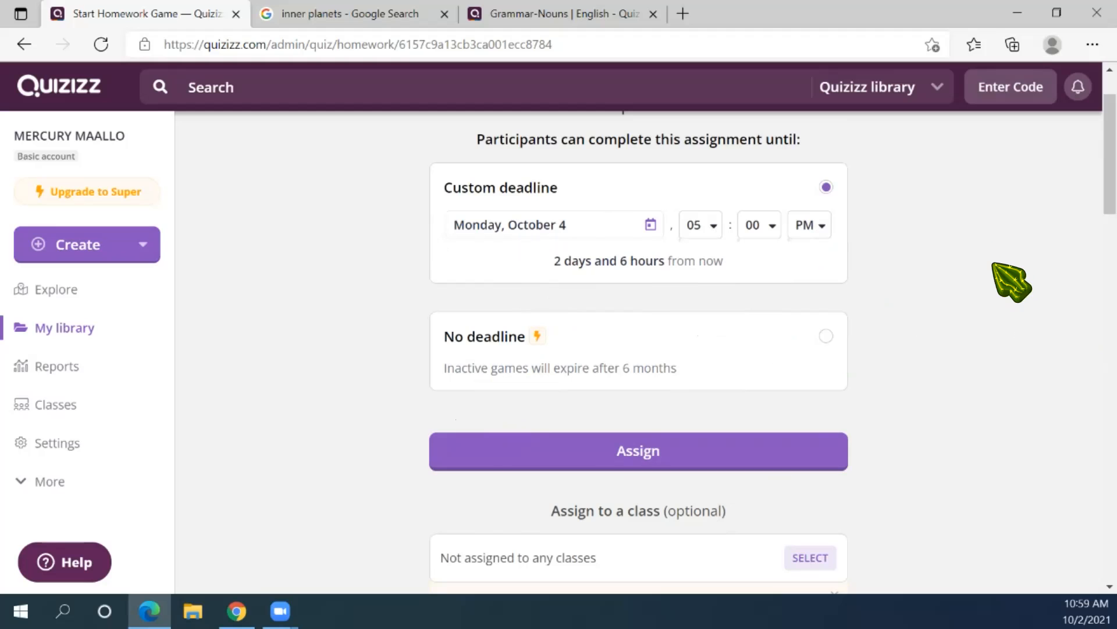
Review the homework's advanced settings, including the participant attempts options, and assign the quiz
scroll(977, 244, "down", 10)
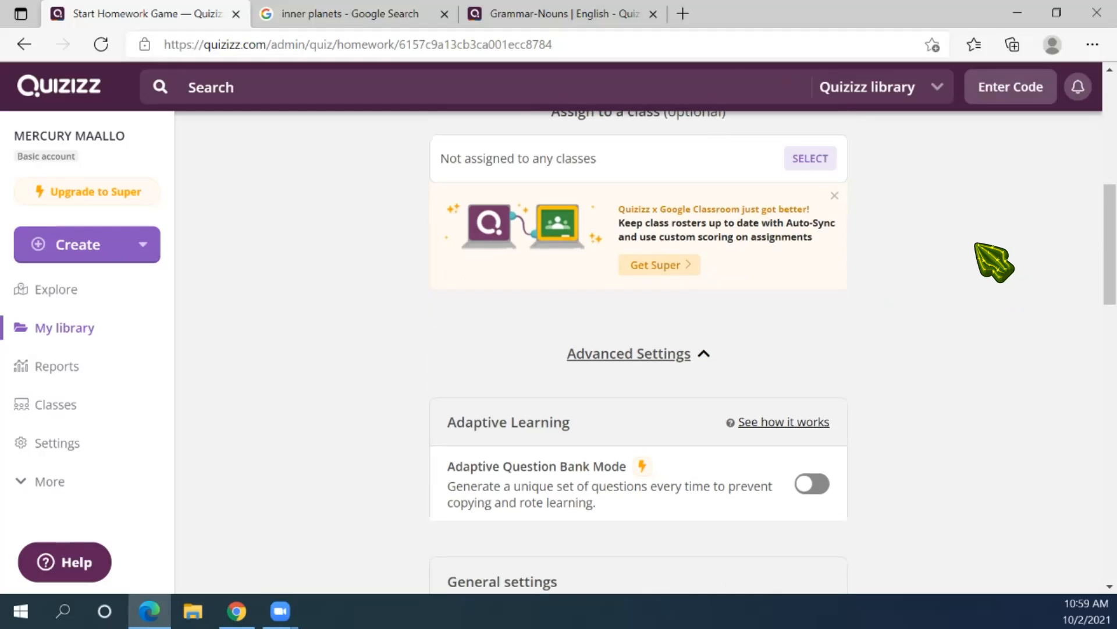
scroll(995, 262, "down", 1)
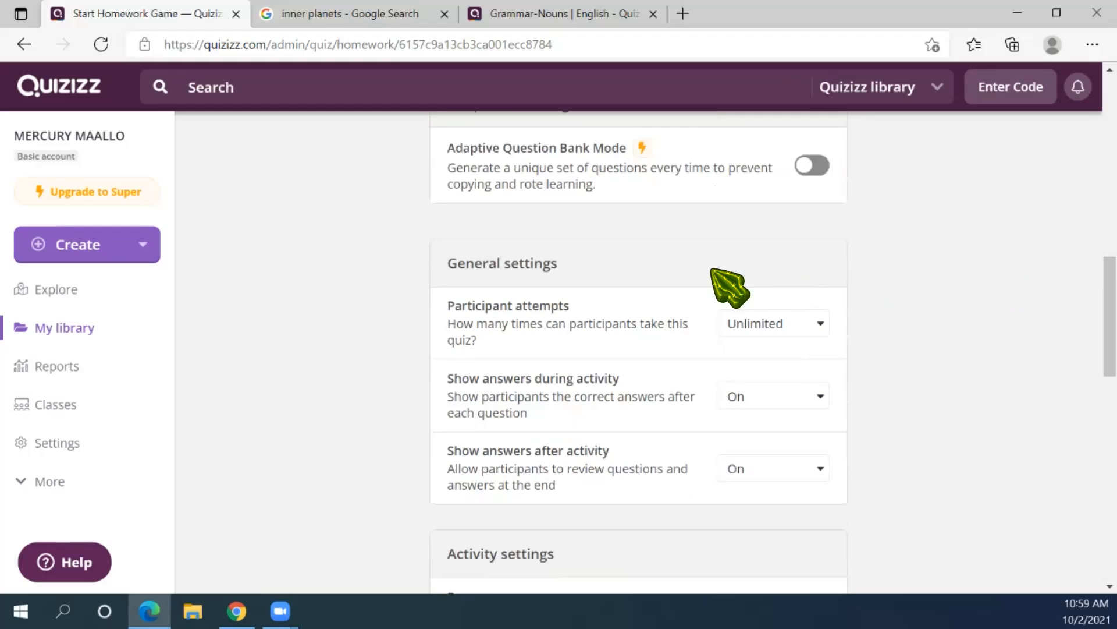
left_click(817, 323)
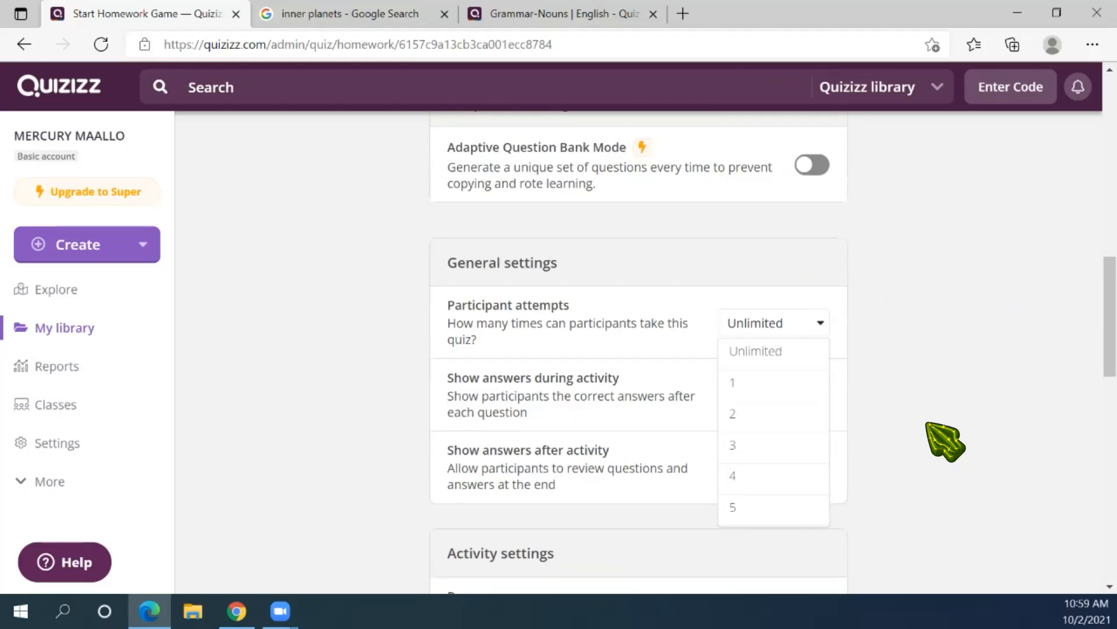
left_click(775, 324)
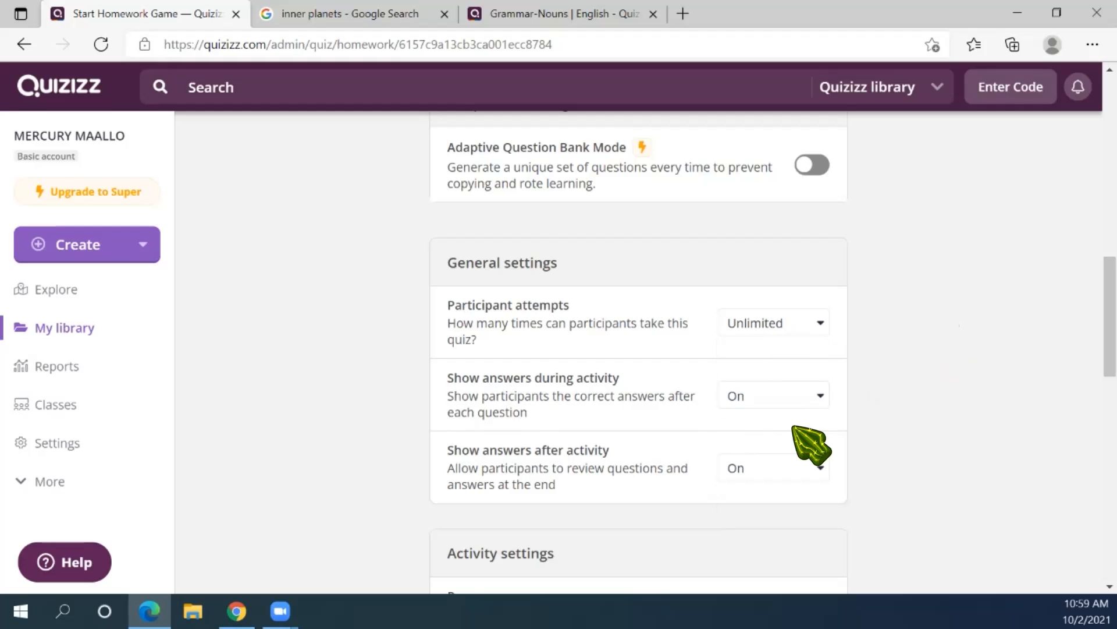
scroll(818, 452, "down", 1)
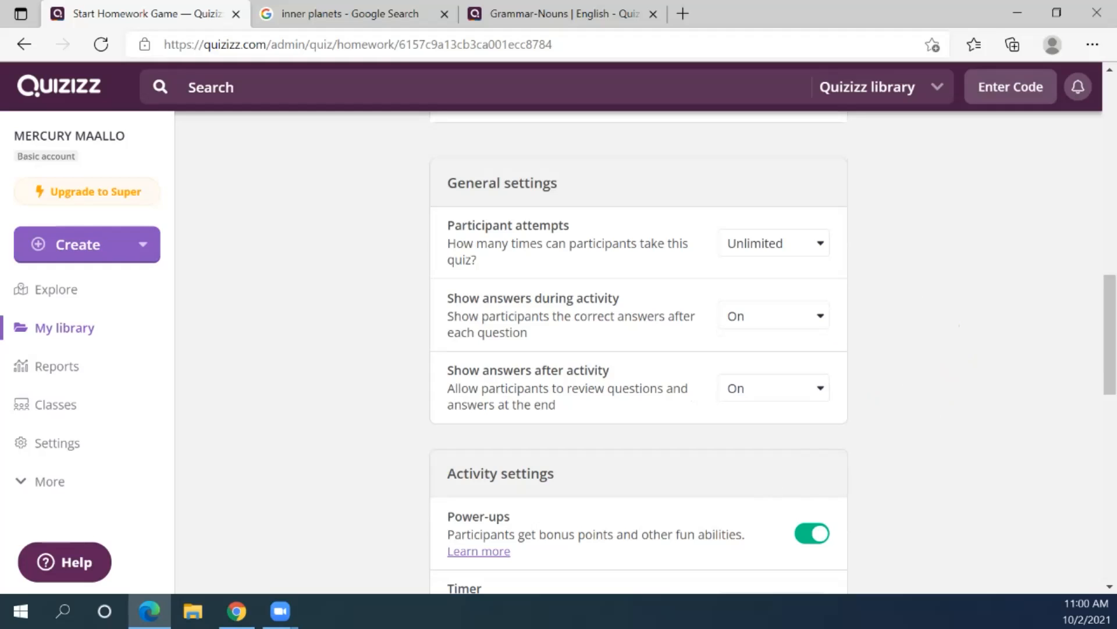
scroll(980, 444, "down", 2)
scroll(854, 437, "down", 4)
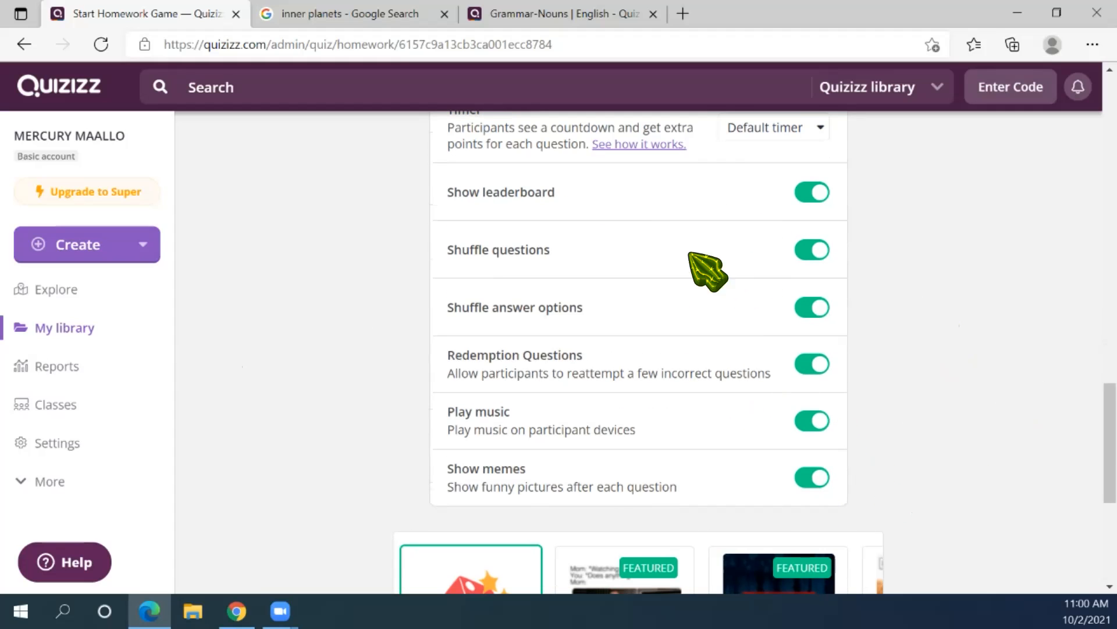
scroll(793, 464, "down", 4)
left_click(650, 461)
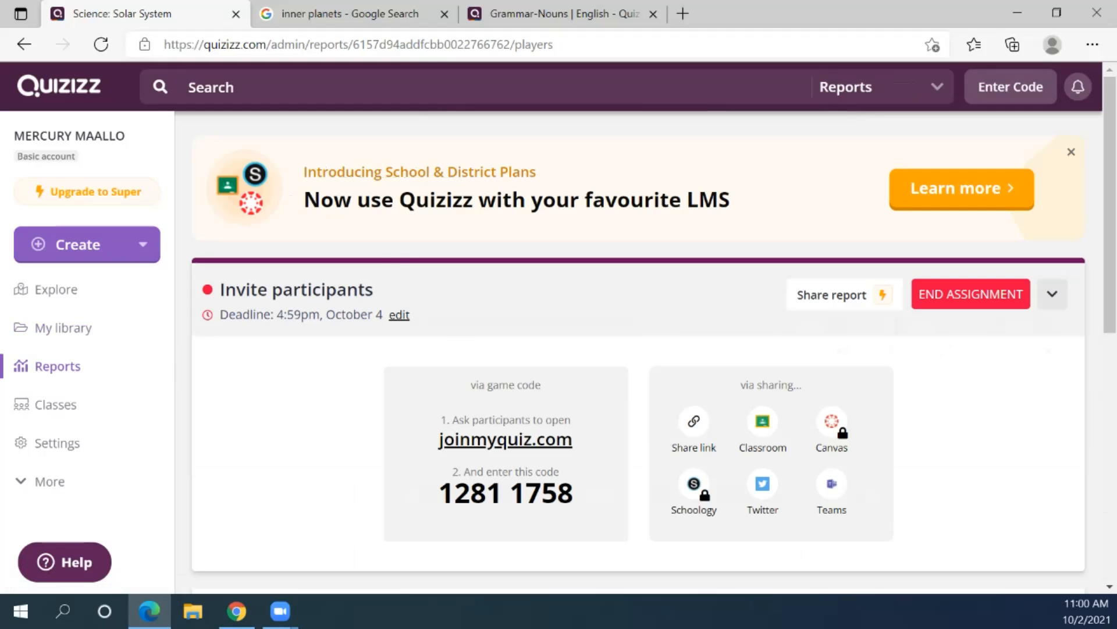
Copy the share link of the assigned Science: Solar System quiz
scroll(751, 169, "down", 2)
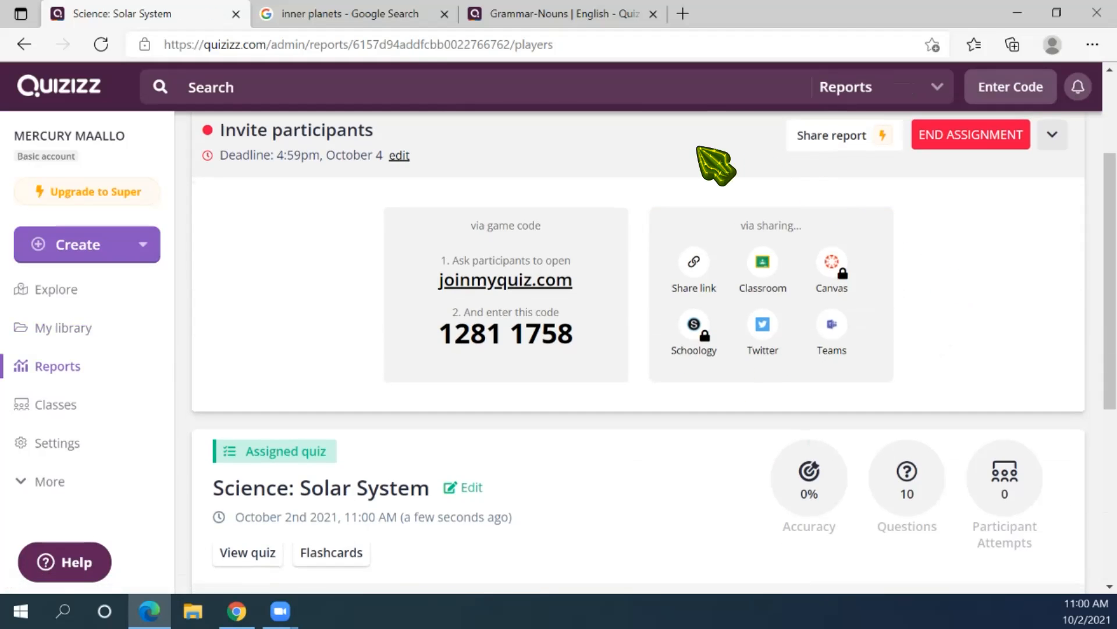
left_click(706, 285)
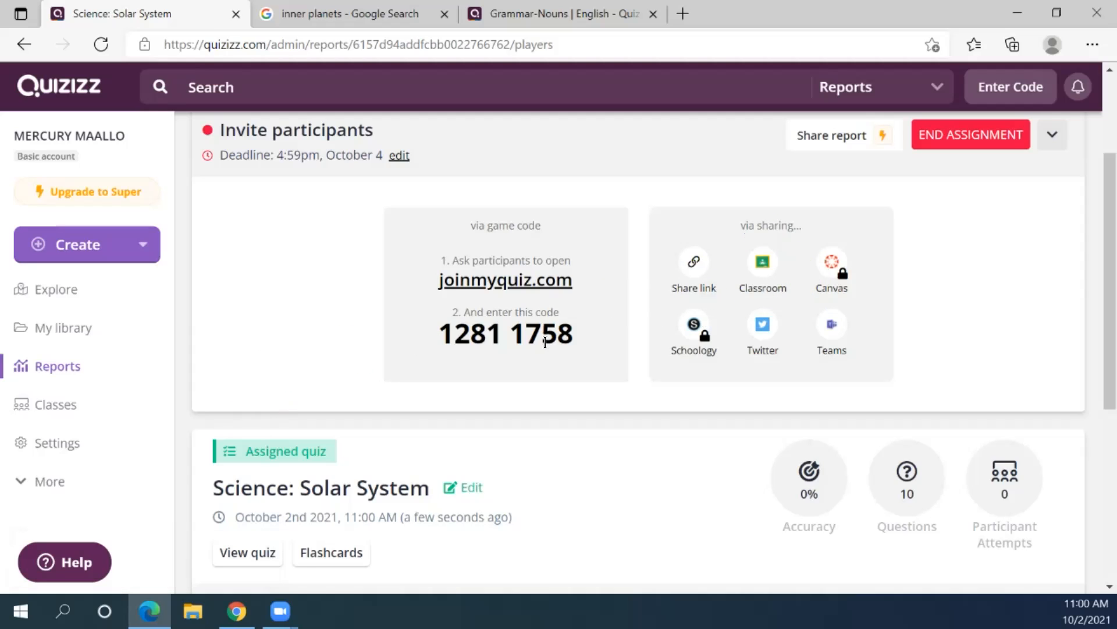
left_click(695, 267)
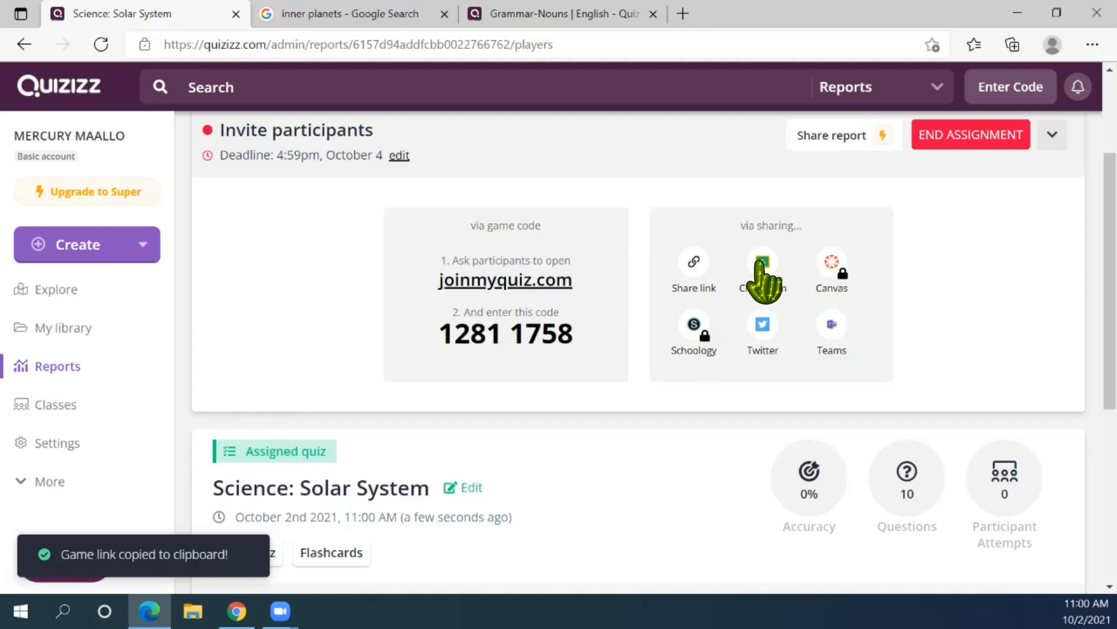
Open Google Classroom at classroom.google.com in a new browser tab
left_click(675, 14)
type("goo")
key("BackSpace")
key("BackSpace")
key("BackSpace")
key("BackSpace")
type("classroom.g")
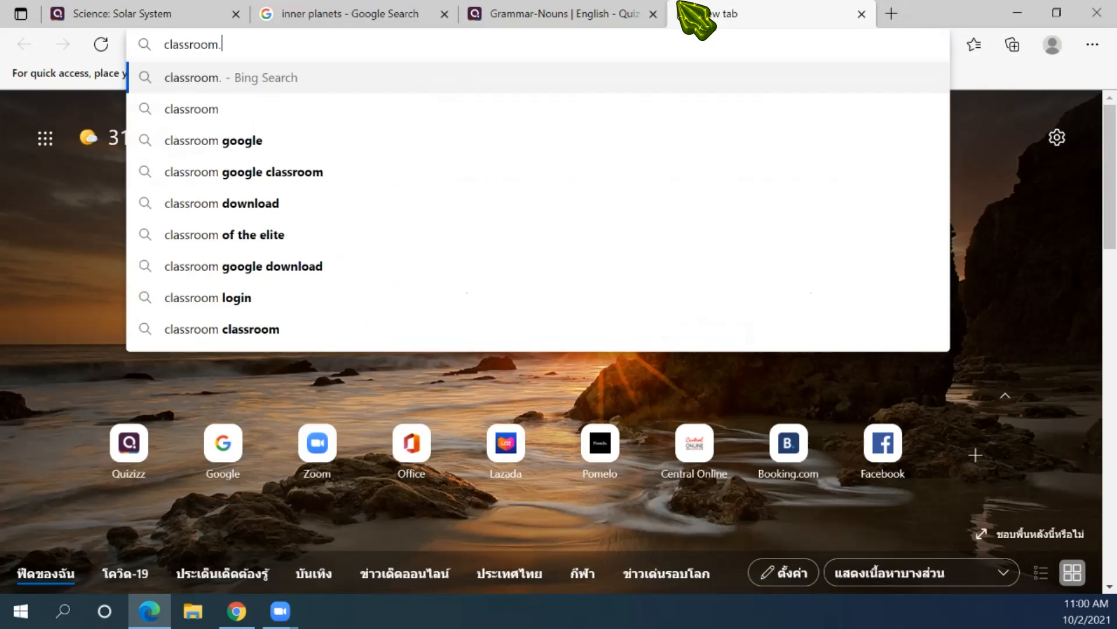
type("oogle.com")
key("Return")
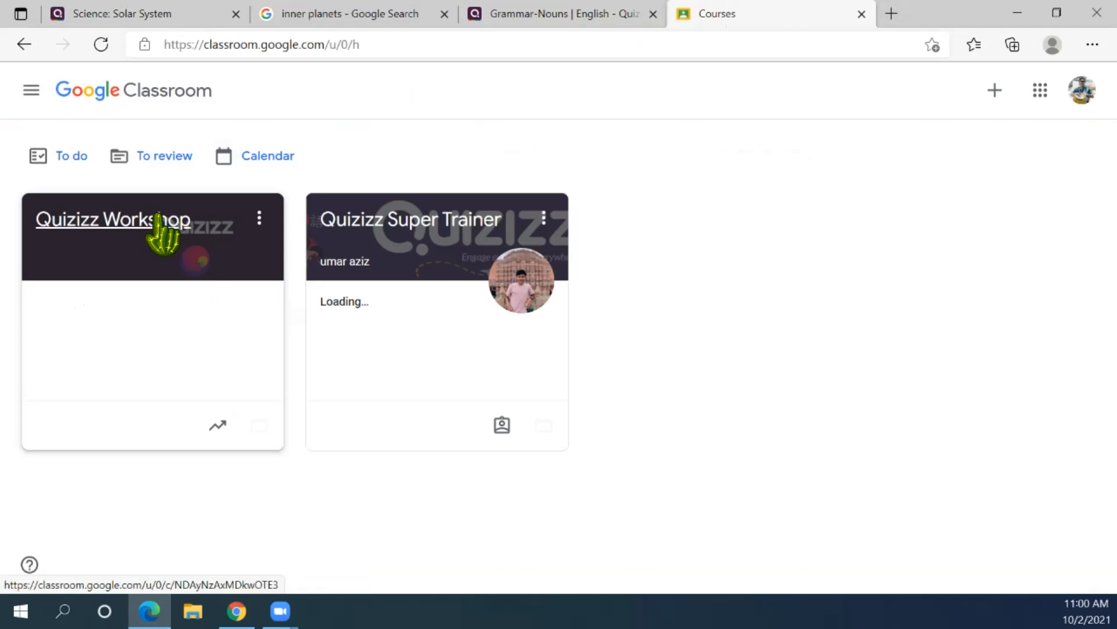
Start a new assignment in the classwork of the Quizizz Workshop class
left_click(166, 220)
left_click(517, 92)
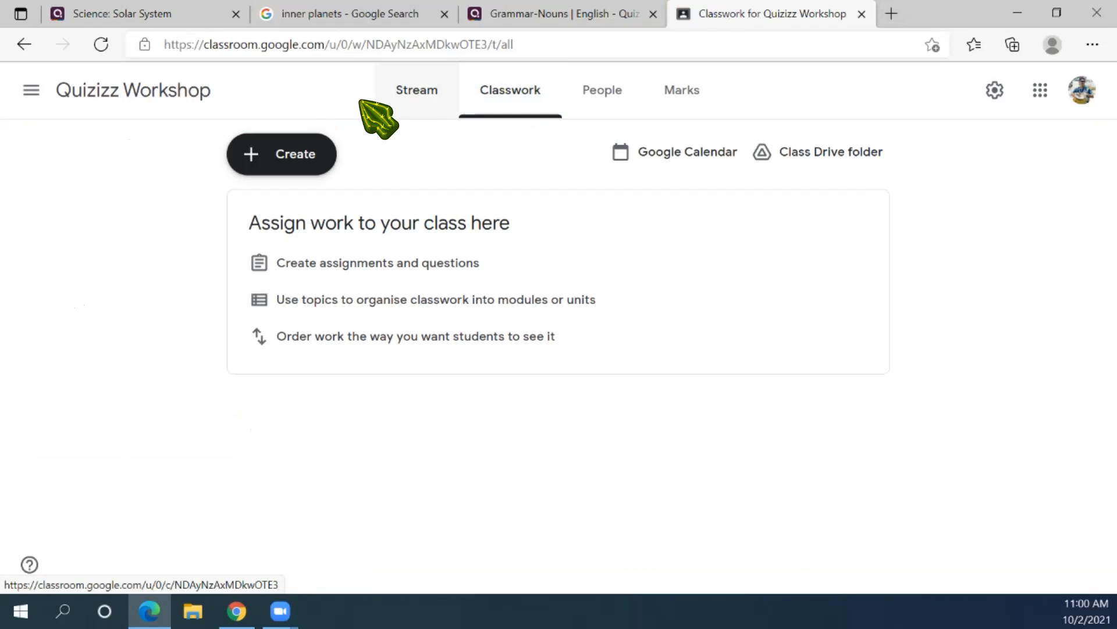
left_click(251, 153)
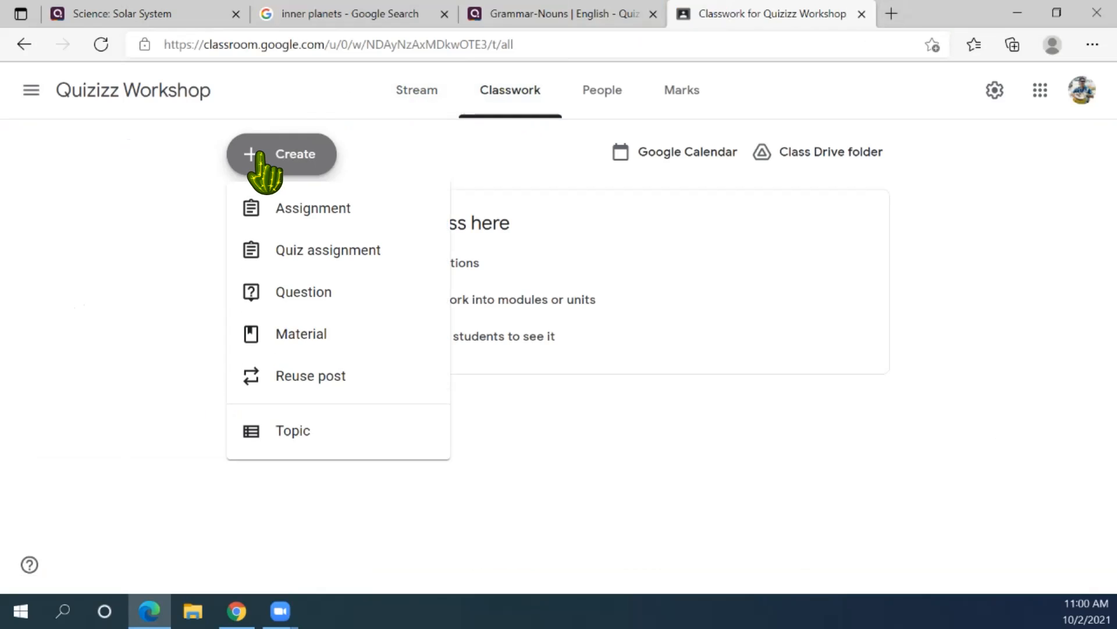
left_click(311, 209)
left_click(444, 209)
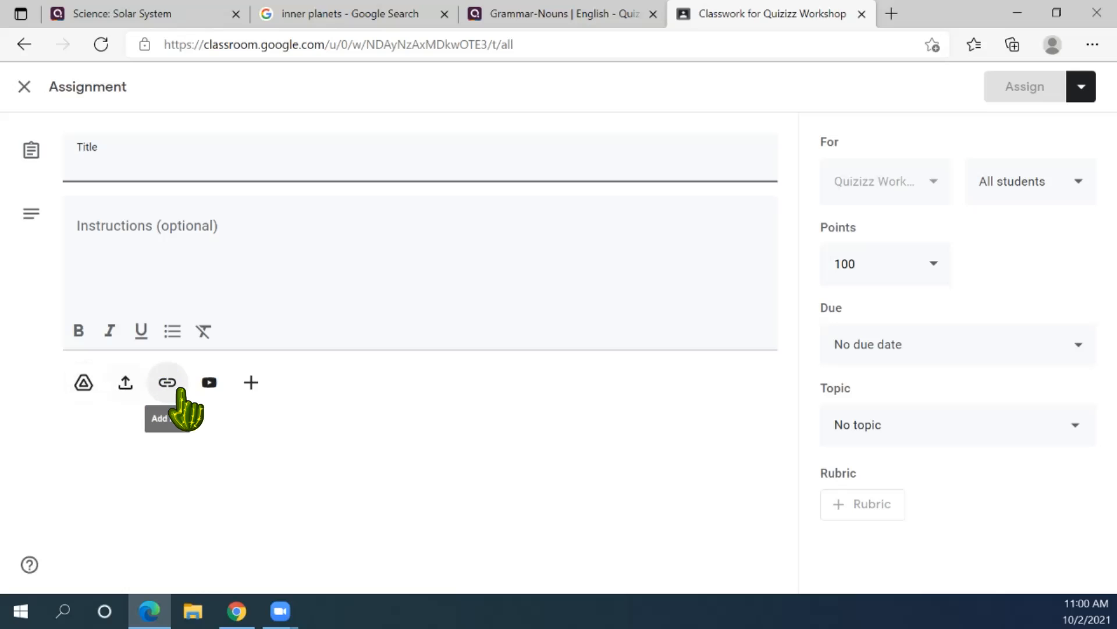
Attach the copied Quizizz game link to the assignment
left_click(168, 382)
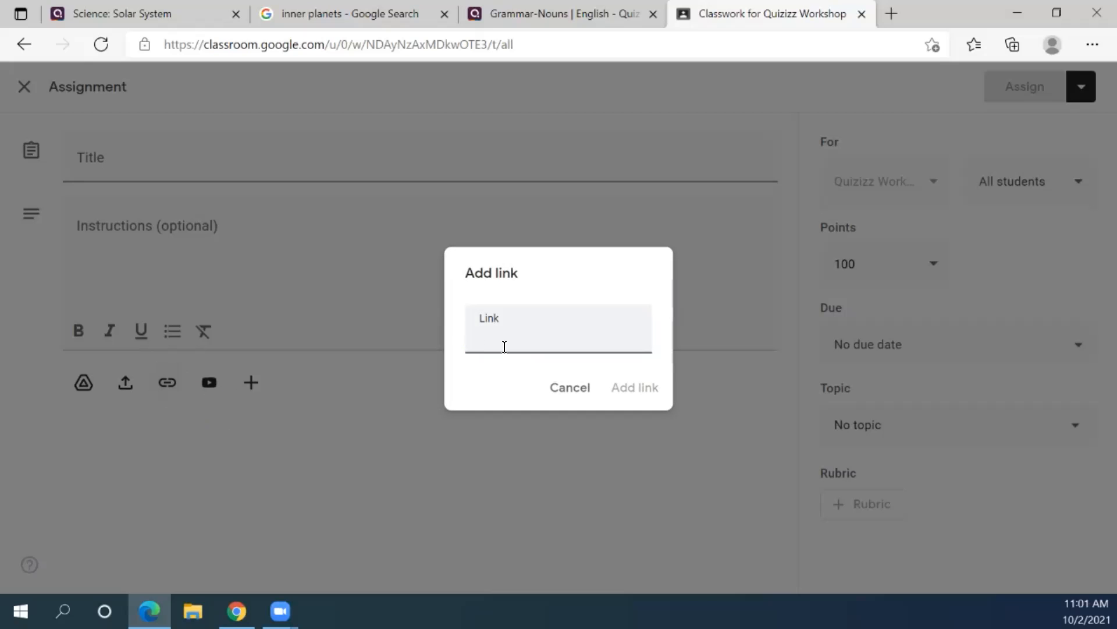
key("ctrl+v")
left_click(640, 387)
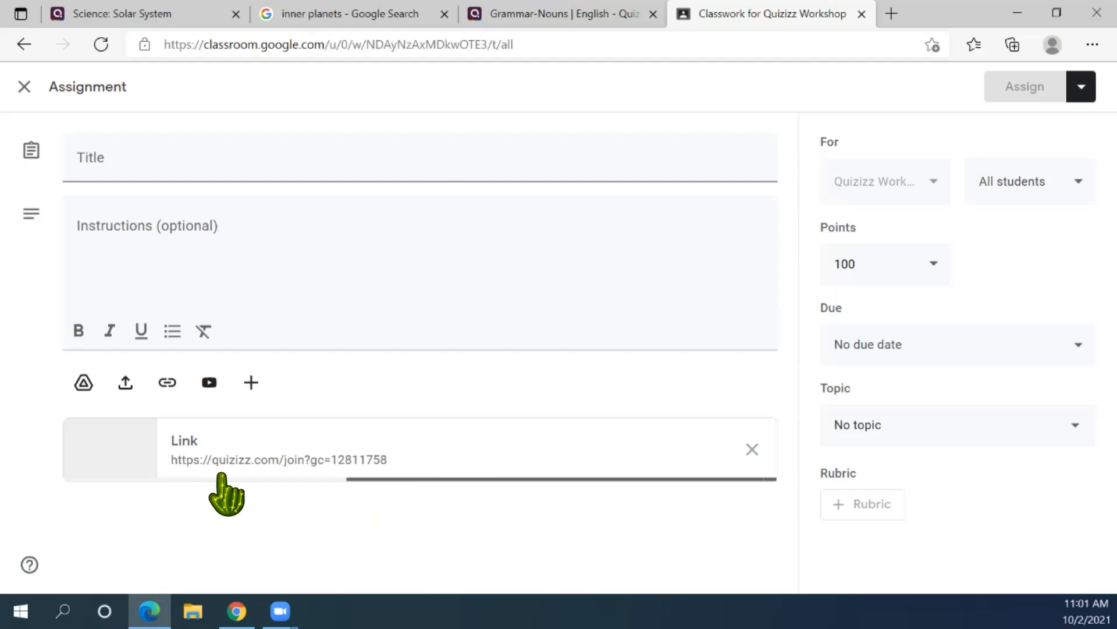
Title the assignment "Quizizz" and enter the instructions "Click the link and answer"
left_click(133, 157)
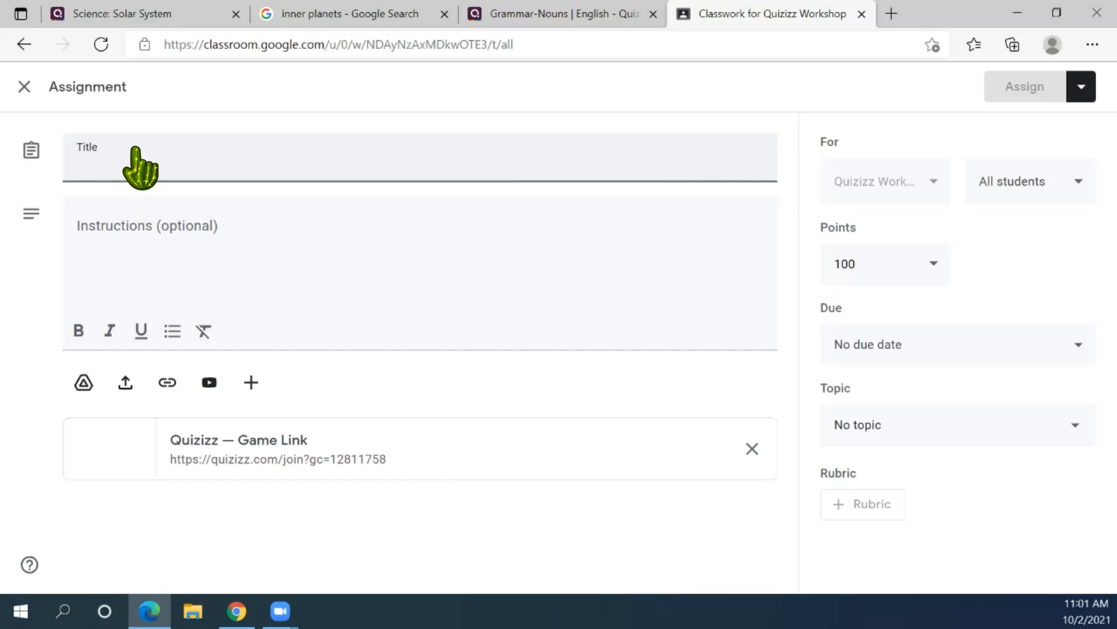
type("Quizizz")
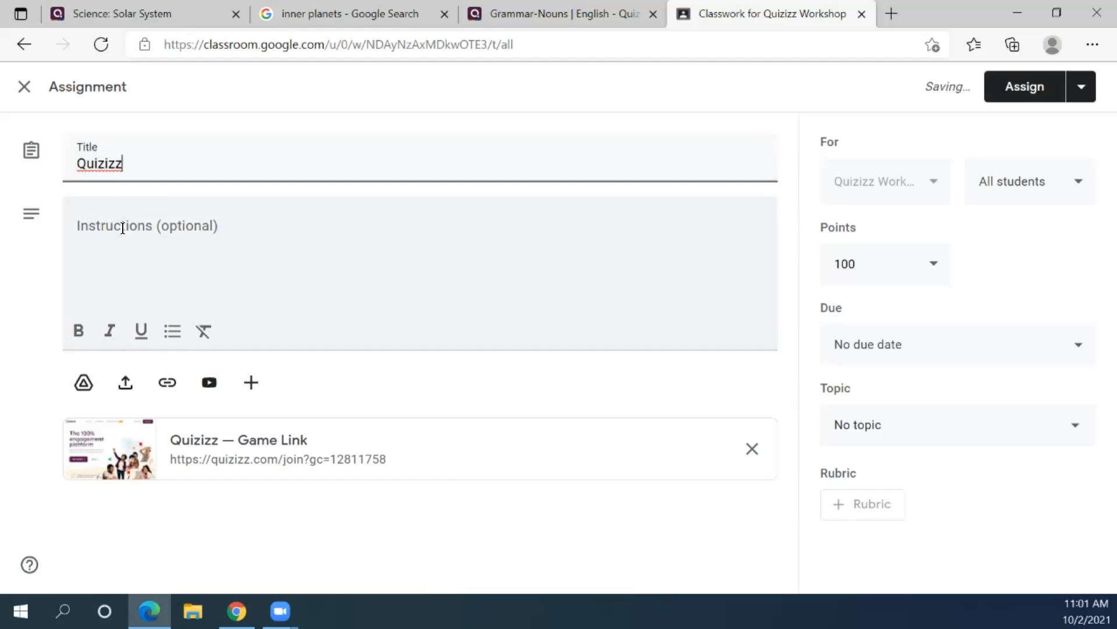
left_click(123, 227)
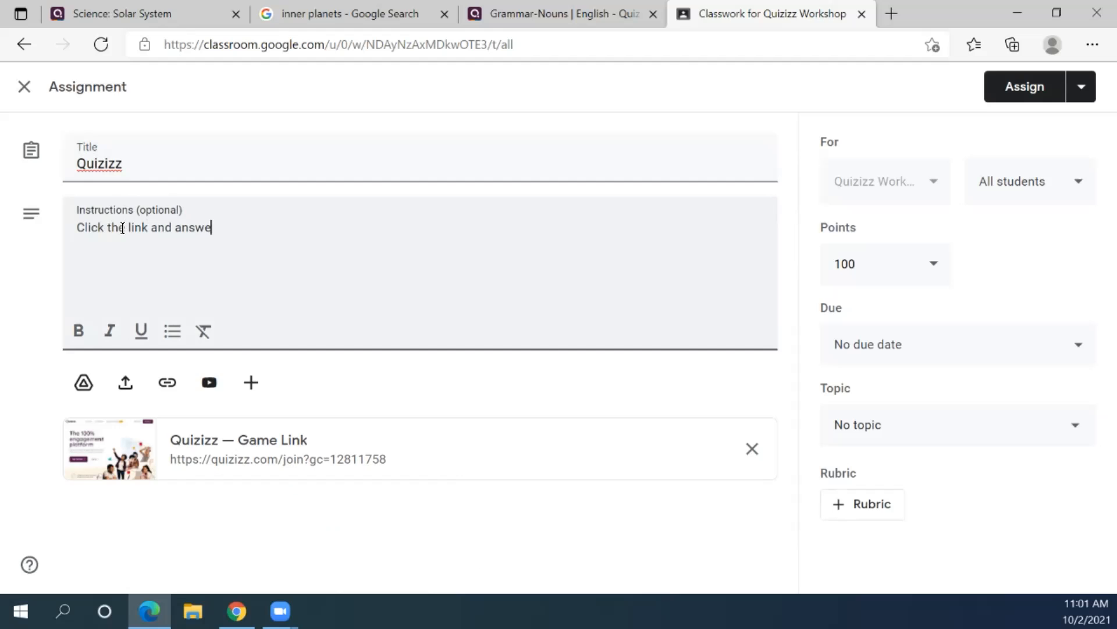
Set the assignment's points to 10
left_click(887, 258)
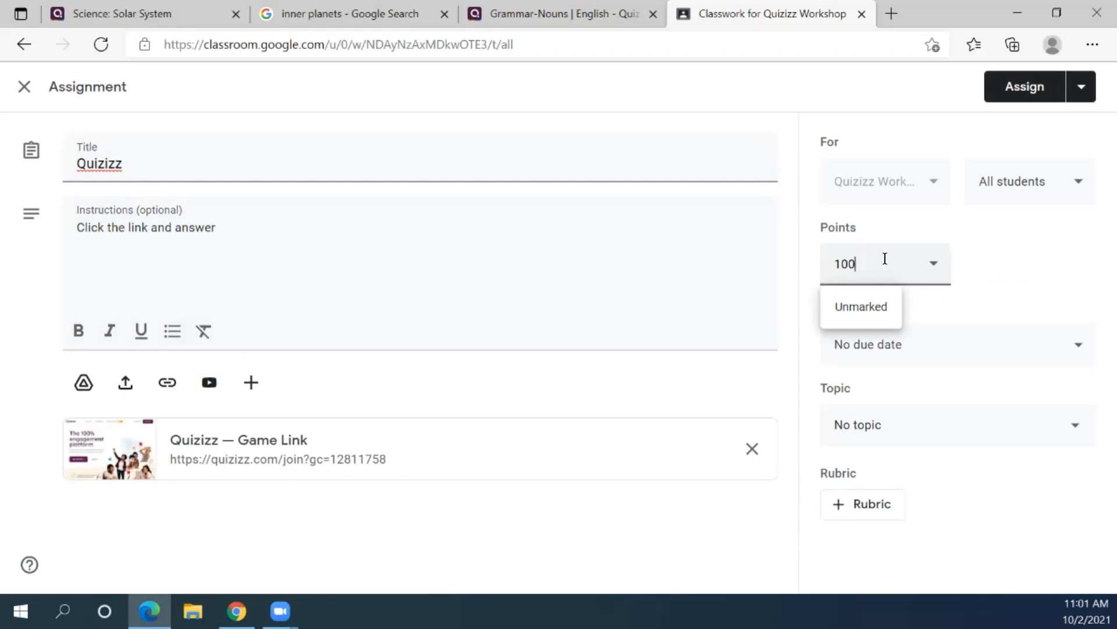
left_click(1077, 285)
left_click(874, 266)
key("BackSpace")
Set the assignment's due date to 4 Oct 2021 and its due time to 17:00
left_click(918, 345)
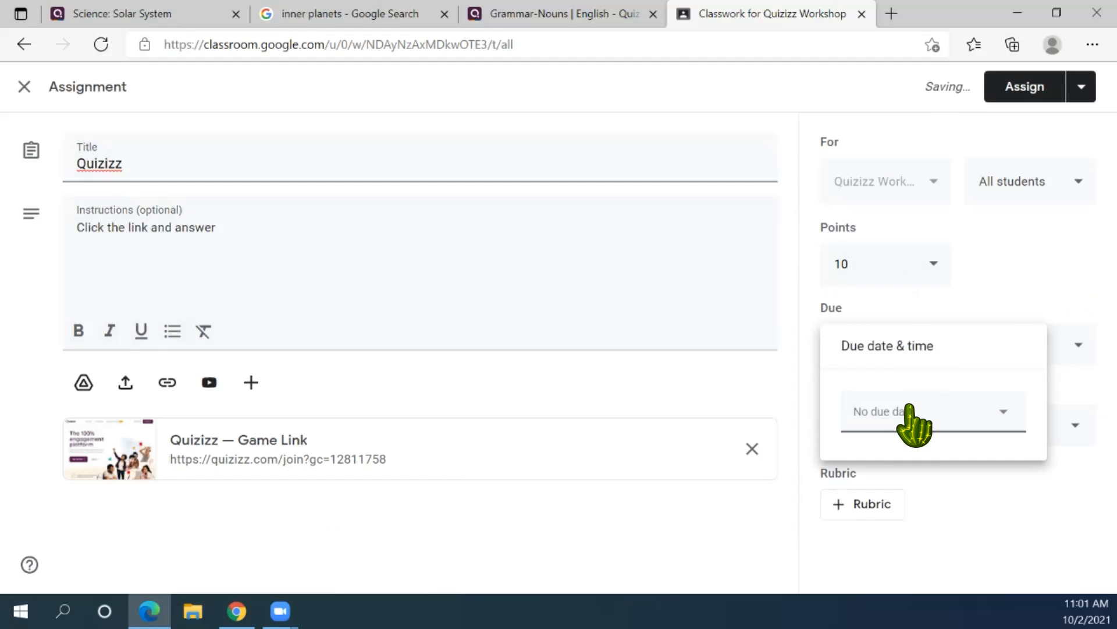
left_click(867, 415)
left_click(862, 291)
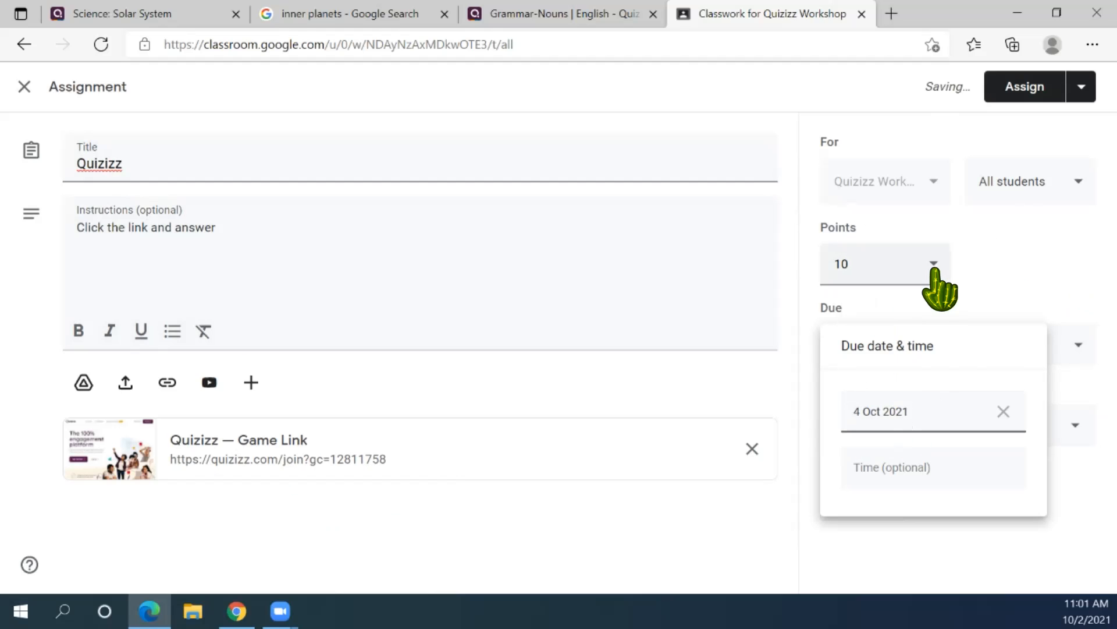
left_click(932, 460)
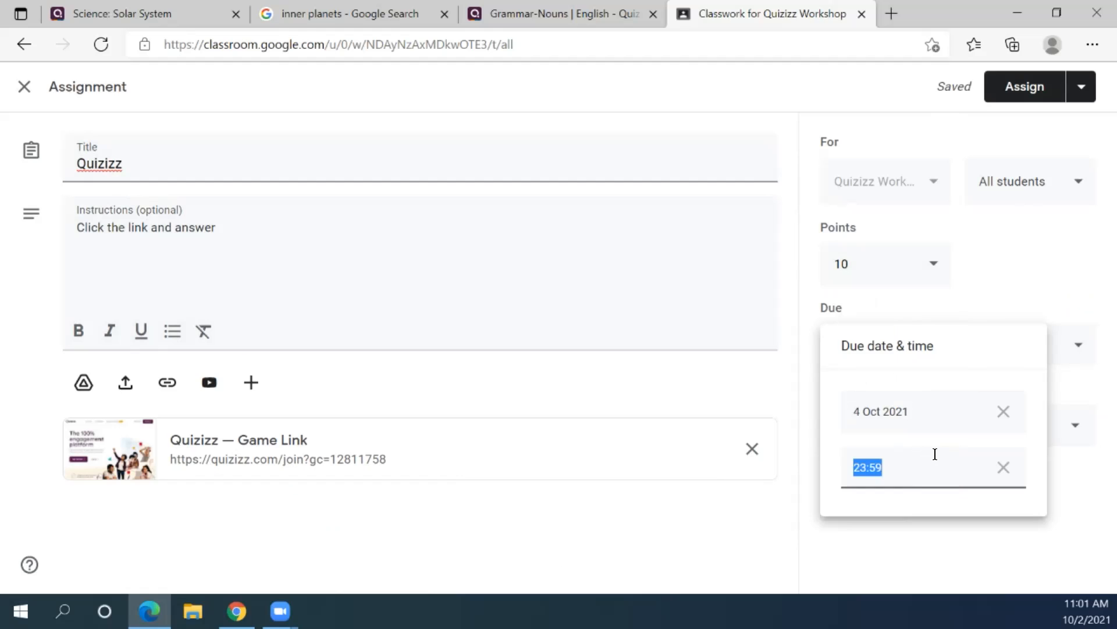
type("17:00")
left_click(765, 504)
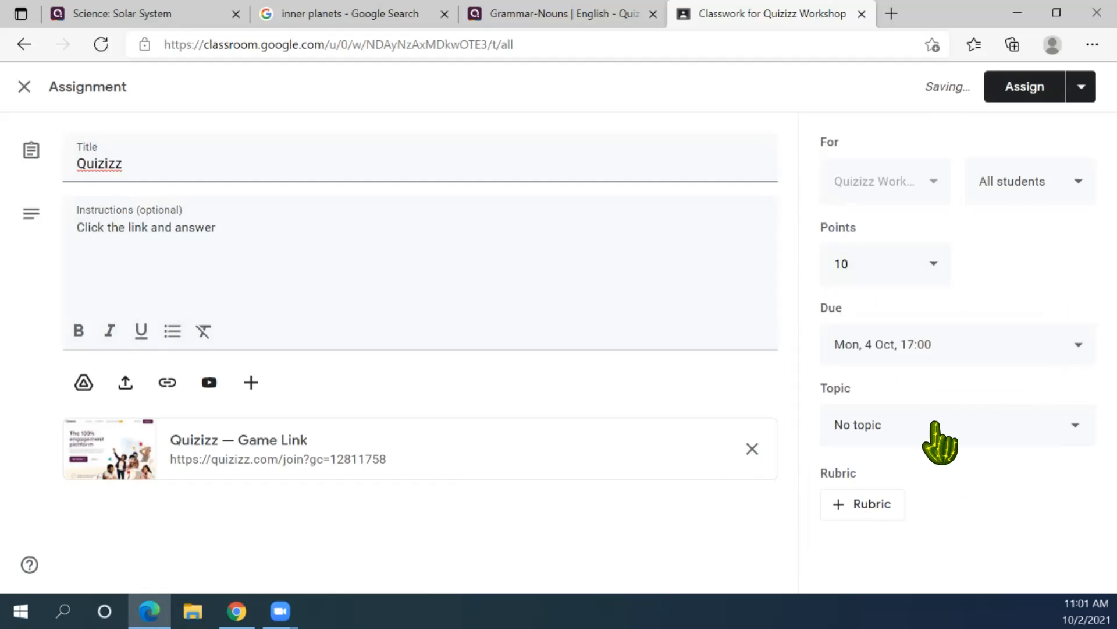
Assign the Quizizz work to the class and check the posted assignment in the classwork and marks
left_click(1029, 81)
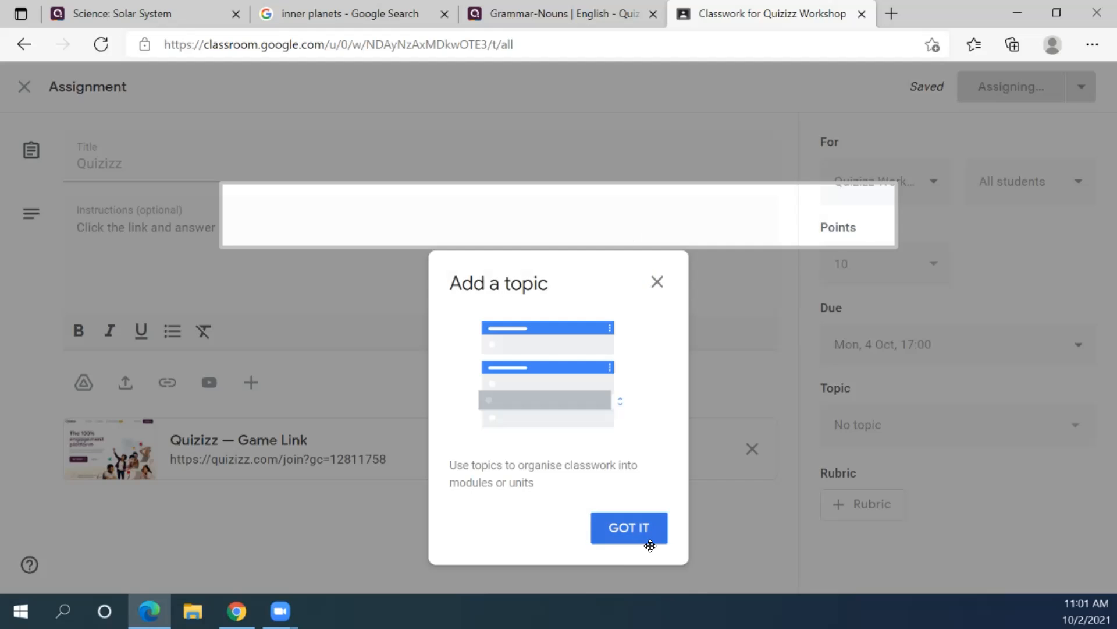
left_click(640, 530)
left_click(339, 228)
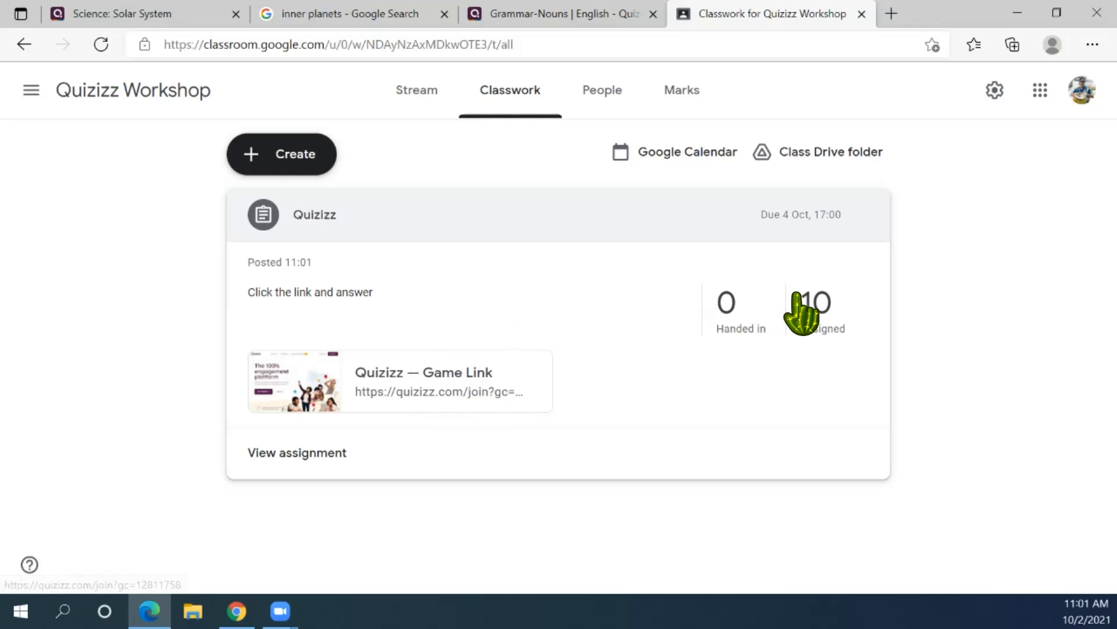
left_click(657, 92)
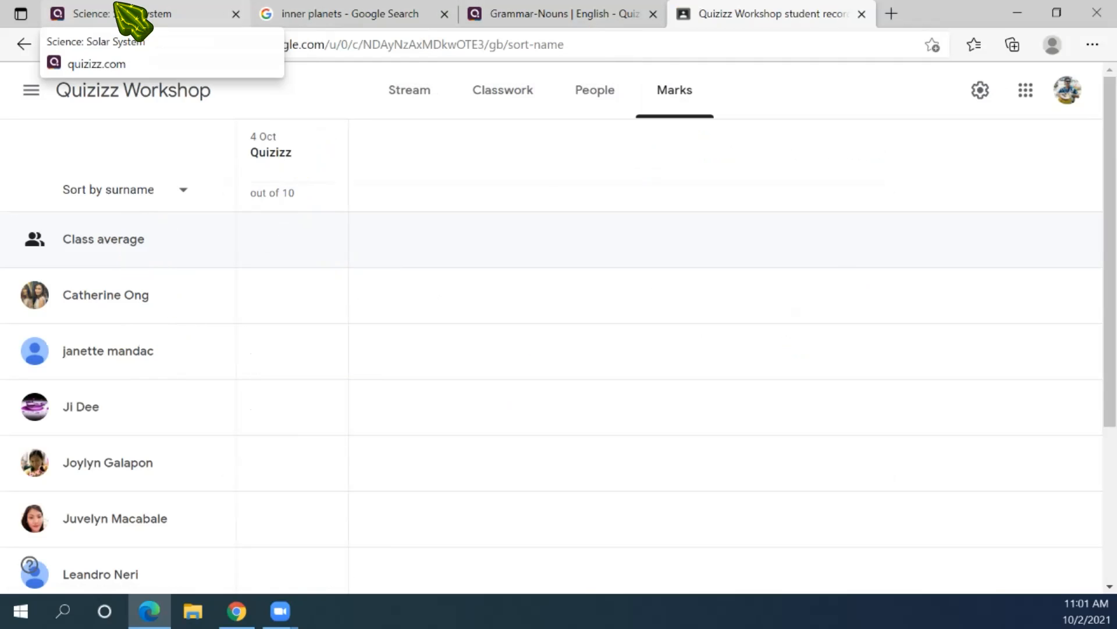
Switch back to Quizizz and start importing existing classes from Google Classroom
left_click(137, 12)
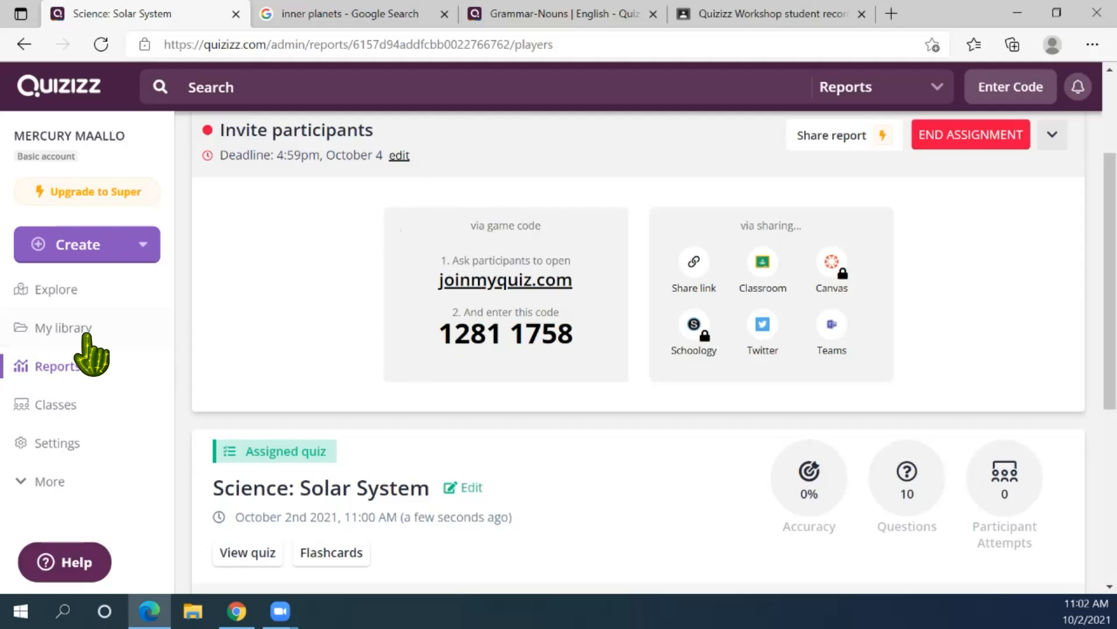
left_click(57, 405)
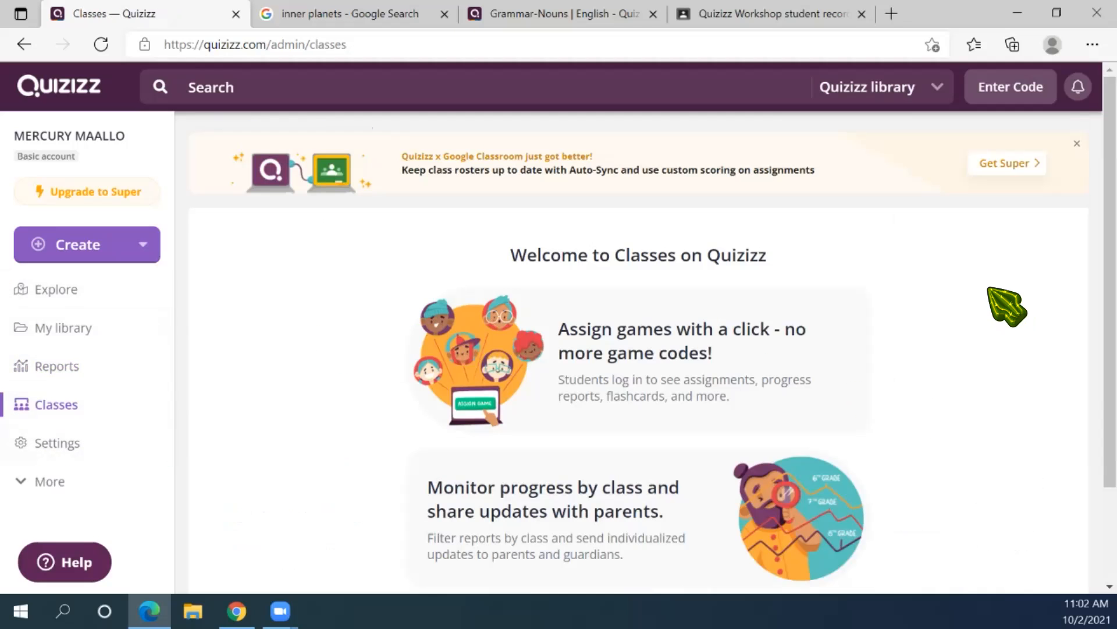
scroll(1007, 306, "down", 1)
scroll(838, 367, "down", 1)
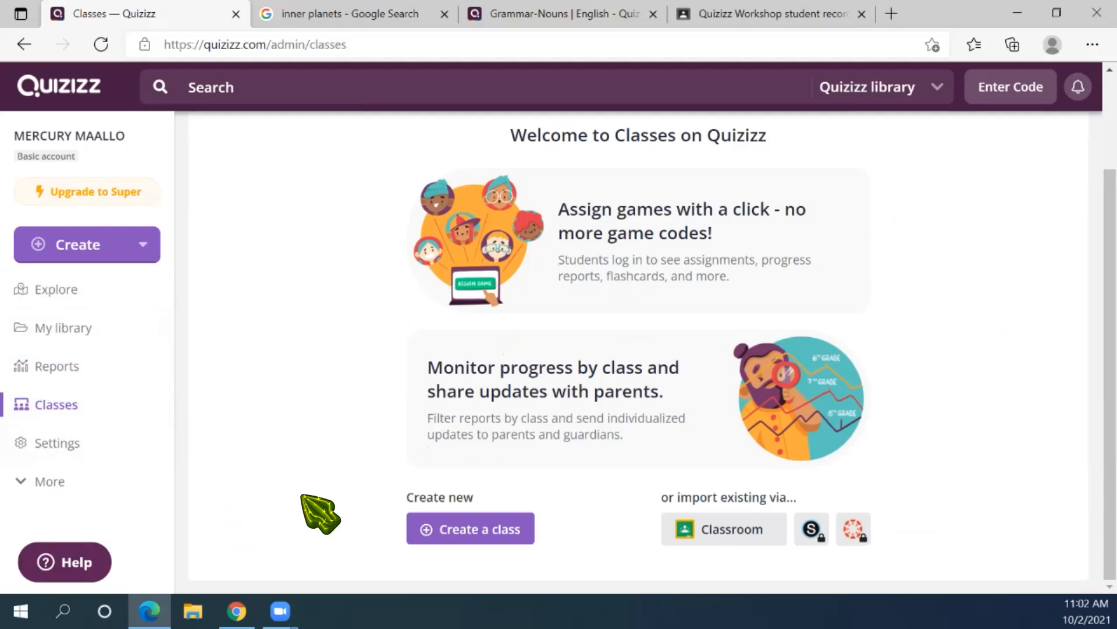
left_click(734, 529)
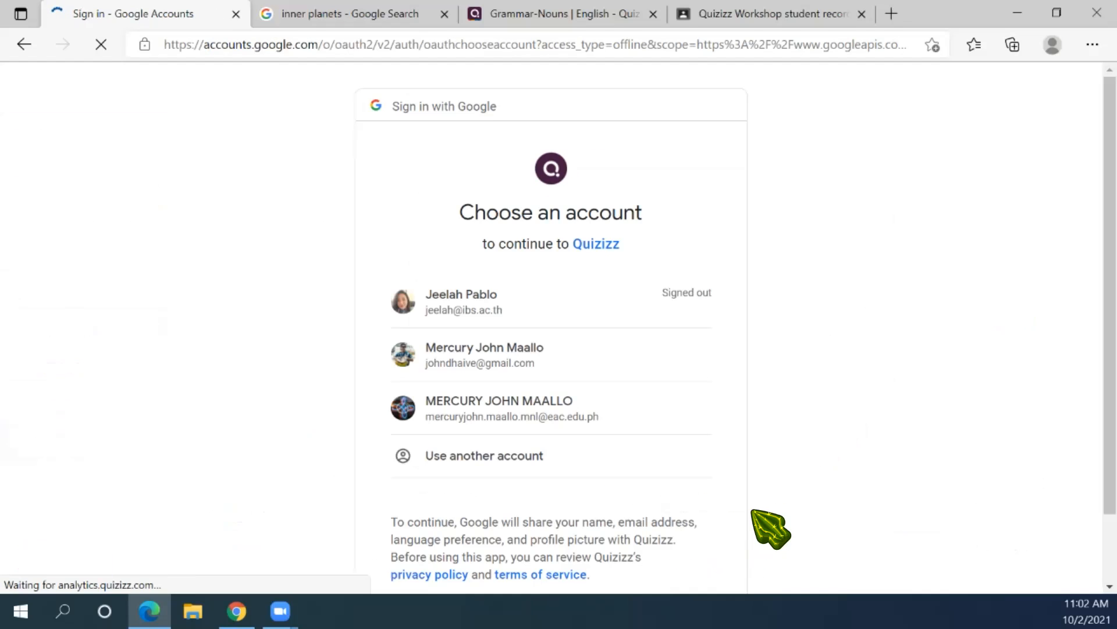
Sign in with the teacher's personal Google account and allow Quizizz the requested Google Classroom permissions
left_click(492, 354)
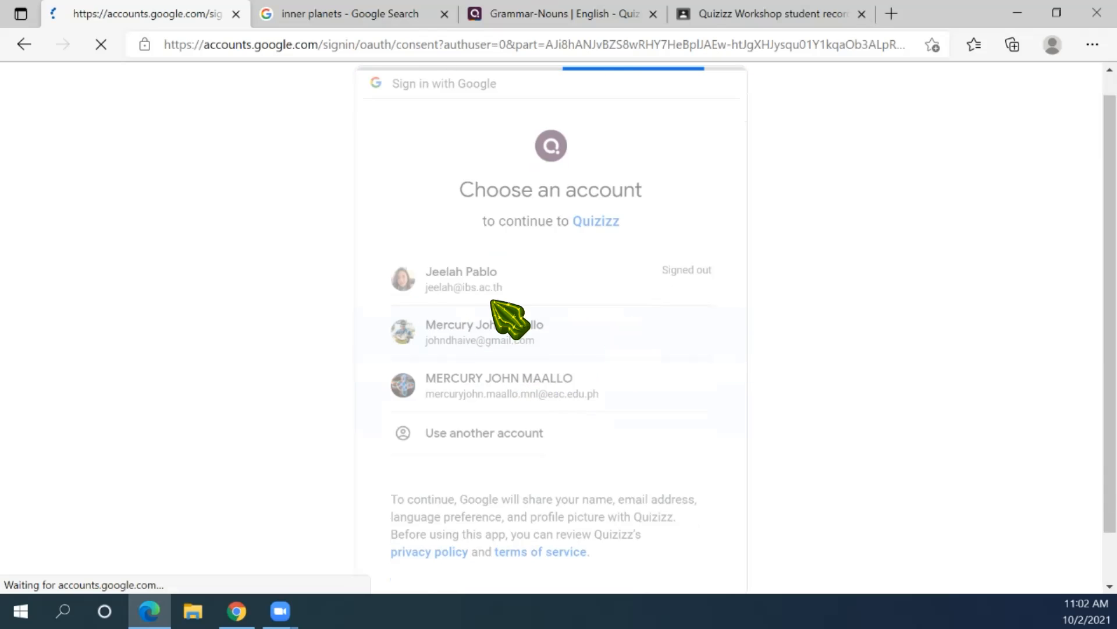
scroll(706, 442, "down", 4)
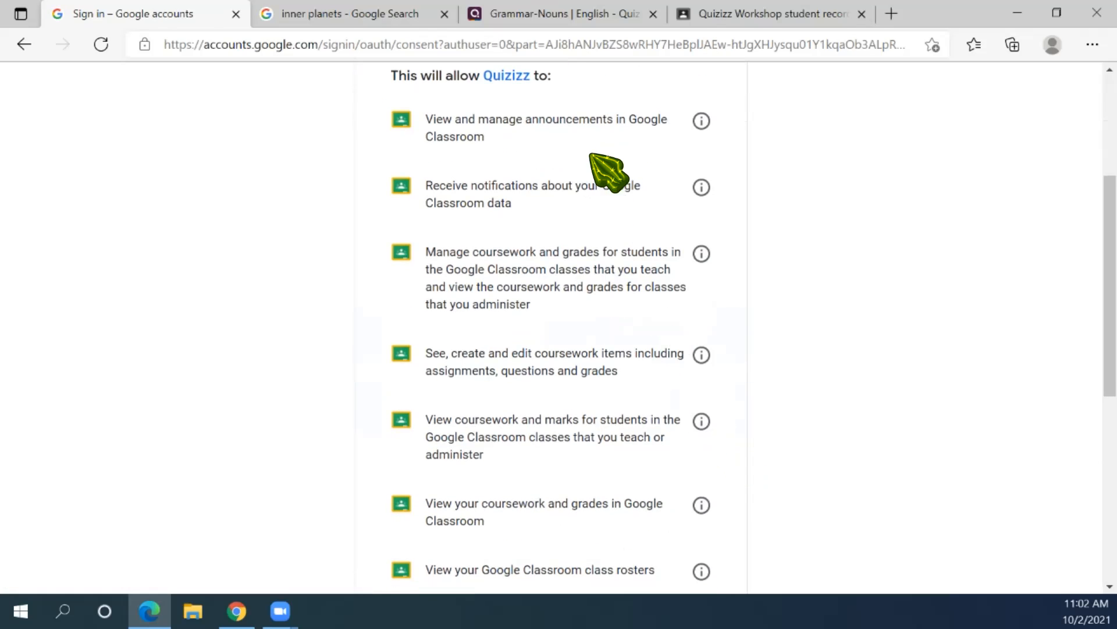
scroll(554, 129, "down", 7)
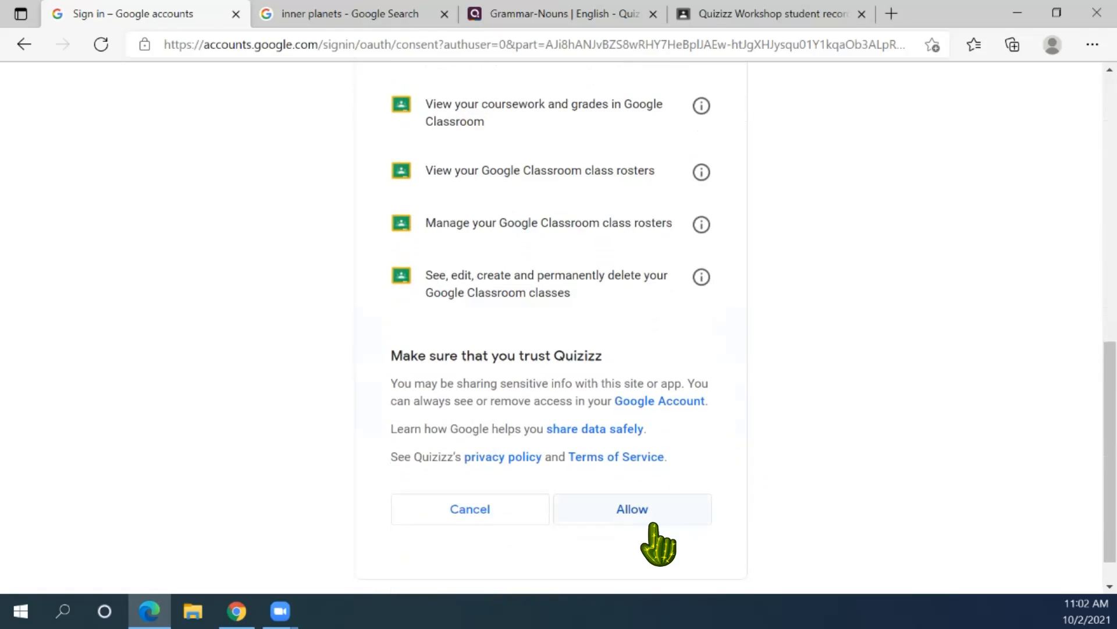
left_click(641, 510)
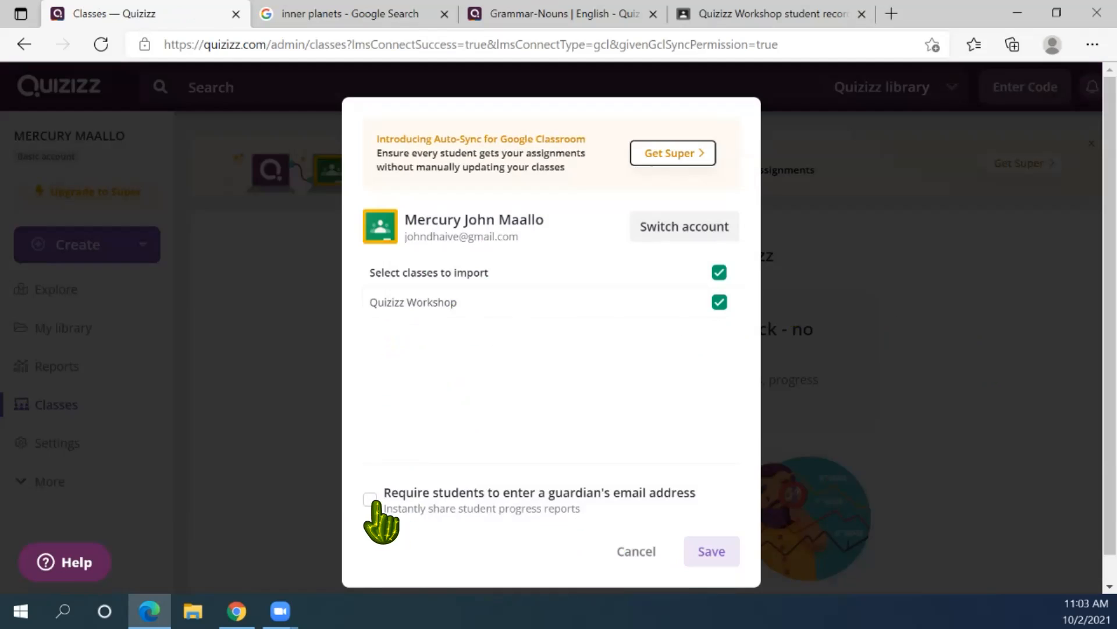
Import the Quizizz Workshop class from Google Classroom without requiring students to enter a guardian's email address
left_click(492, 505)
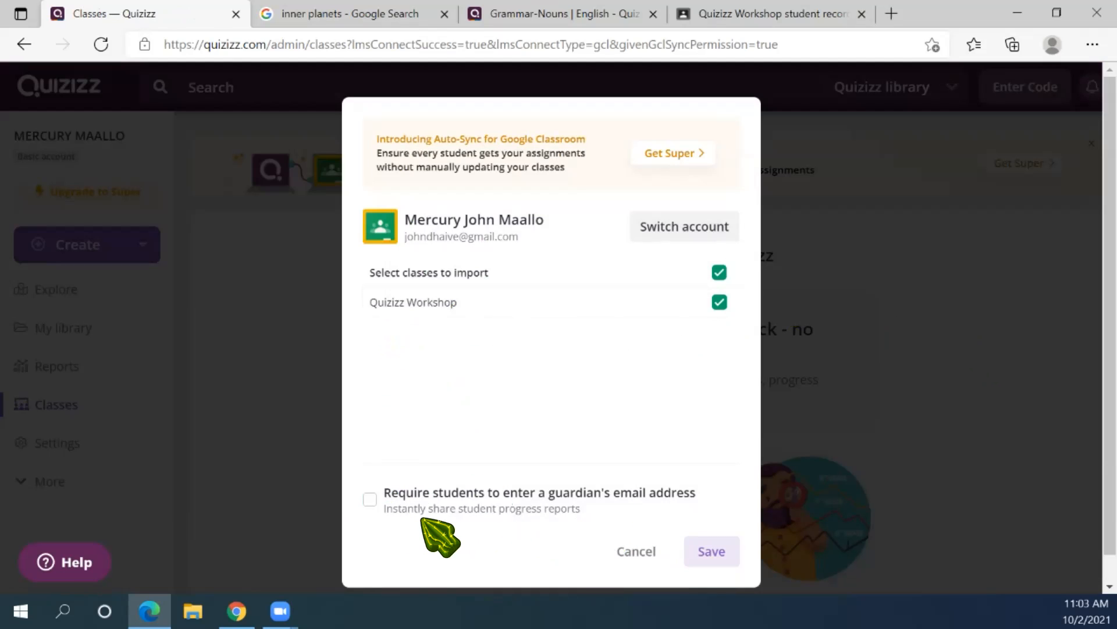
left_click(369, 501)
left_click(370, 501)
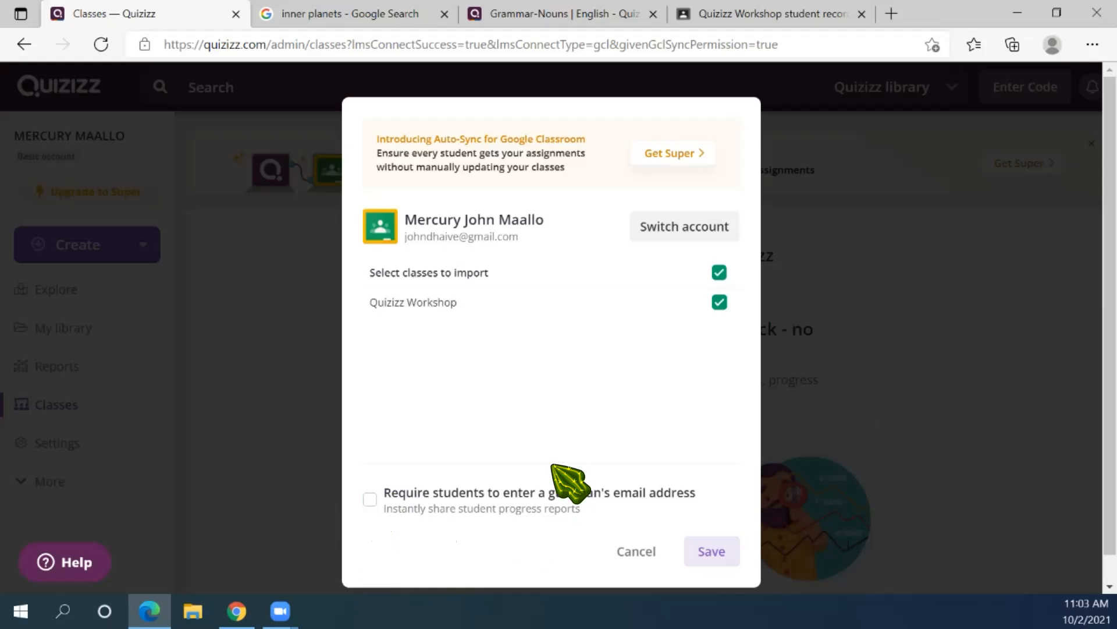
scroll(550, 460, "down", 1)
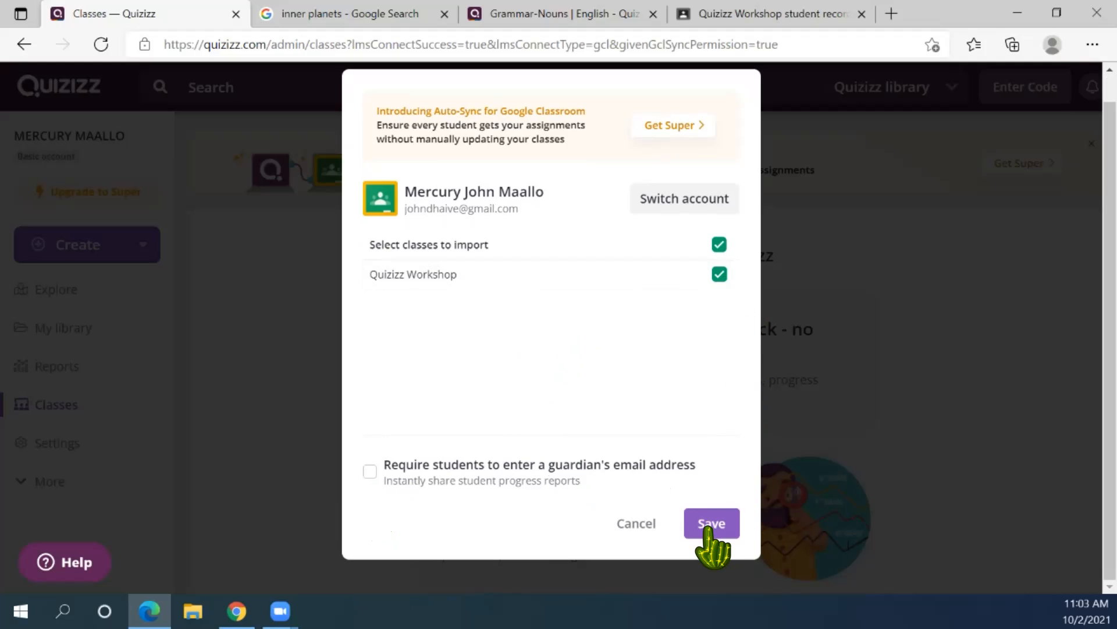
left_click(709, 527)
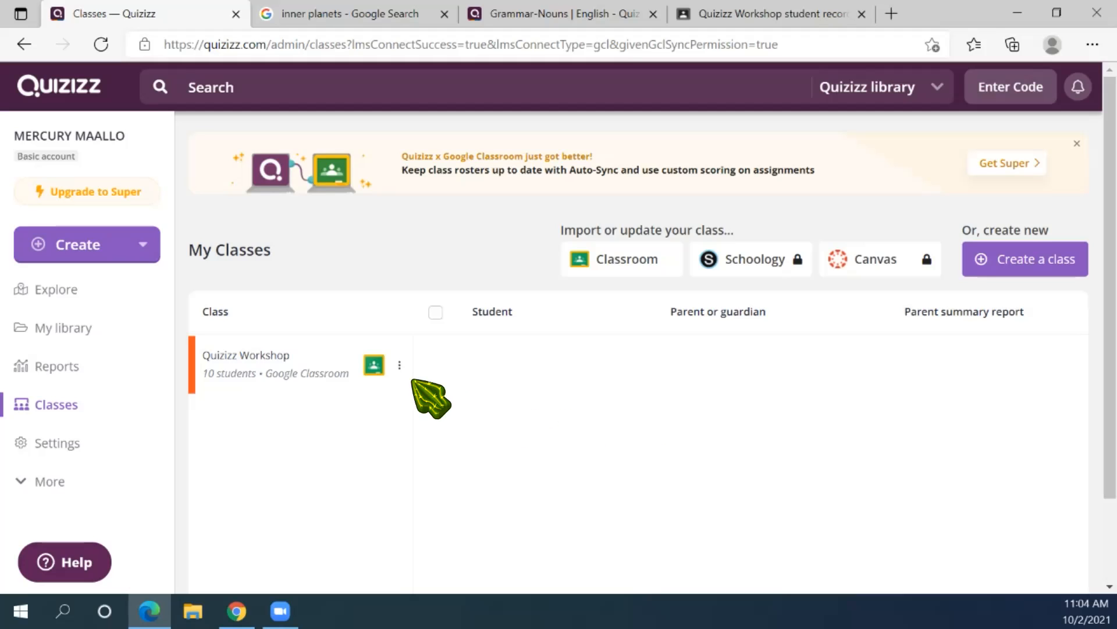
Open the Science: Solar System quiz from the library and check the Quizizz assignment in the Google Classroom classwork
left_click(65, 327)
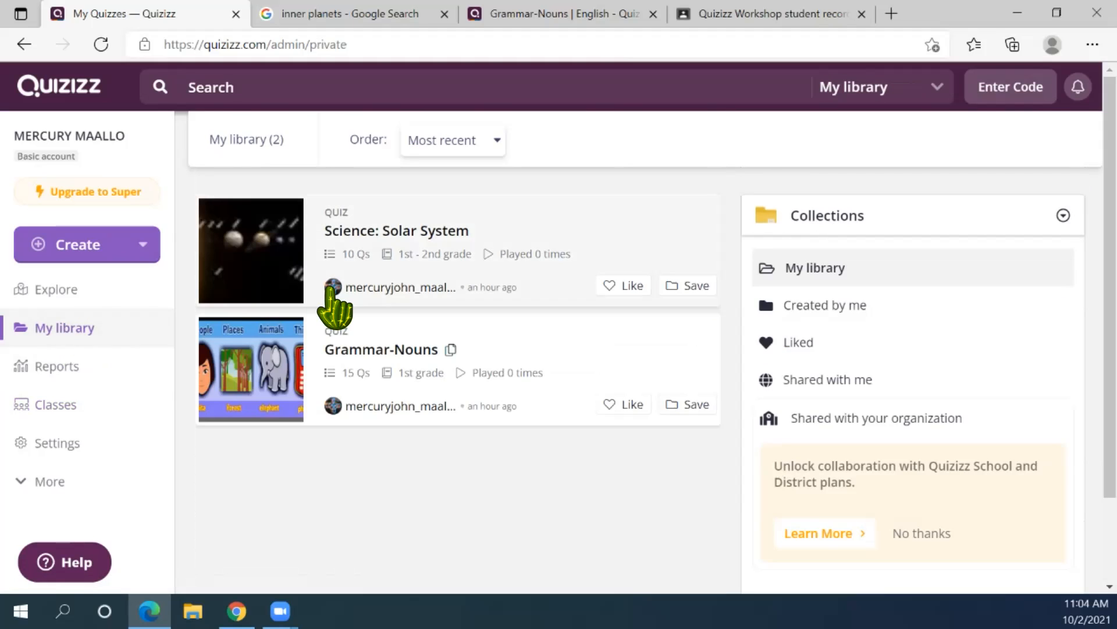
left_click(407, 230)
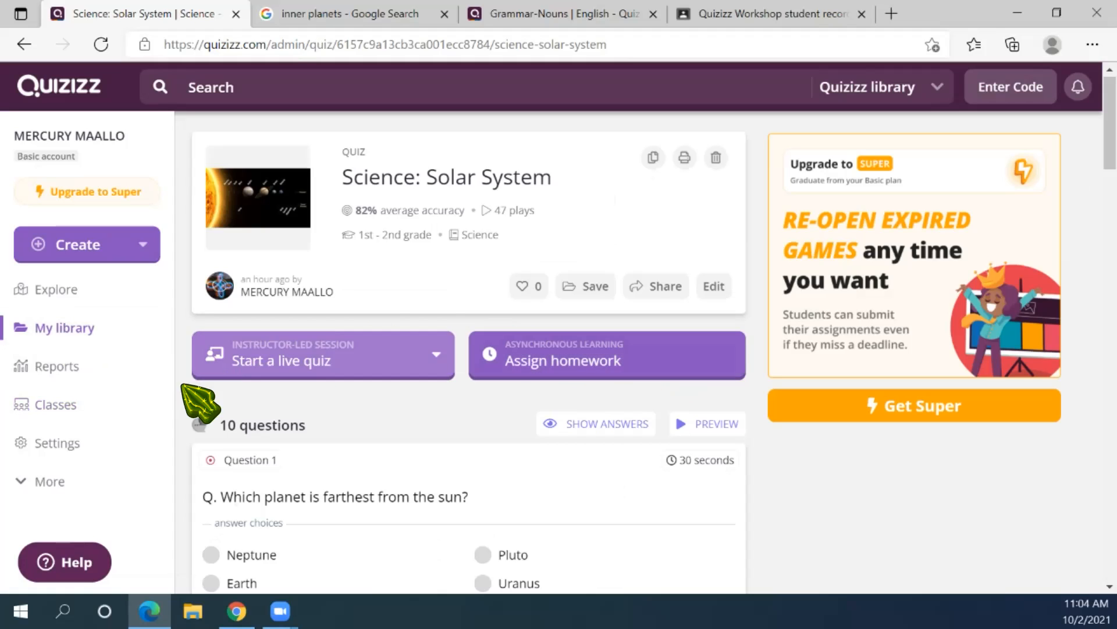
left_click(788, 14)
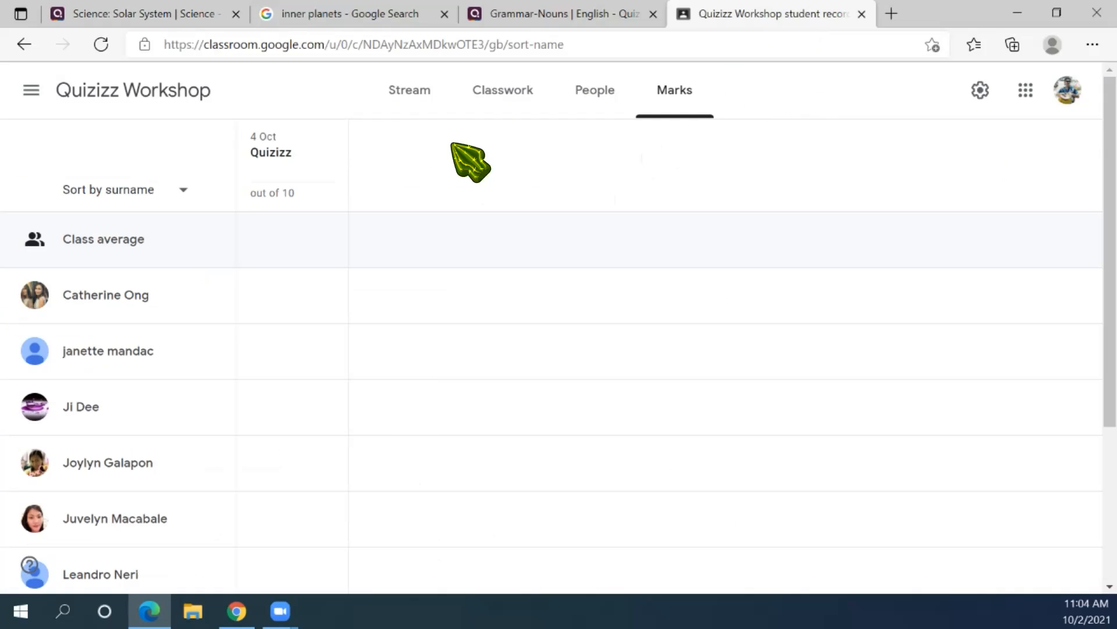
left_click(509, 90)
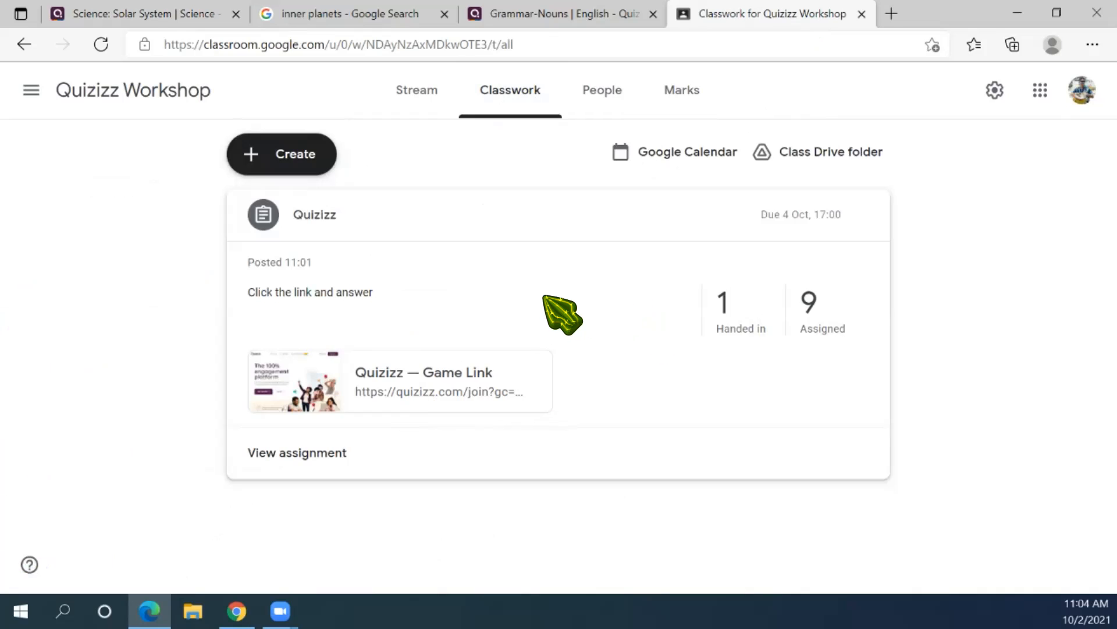
left_click(562, 13)
left_click(400, 13)
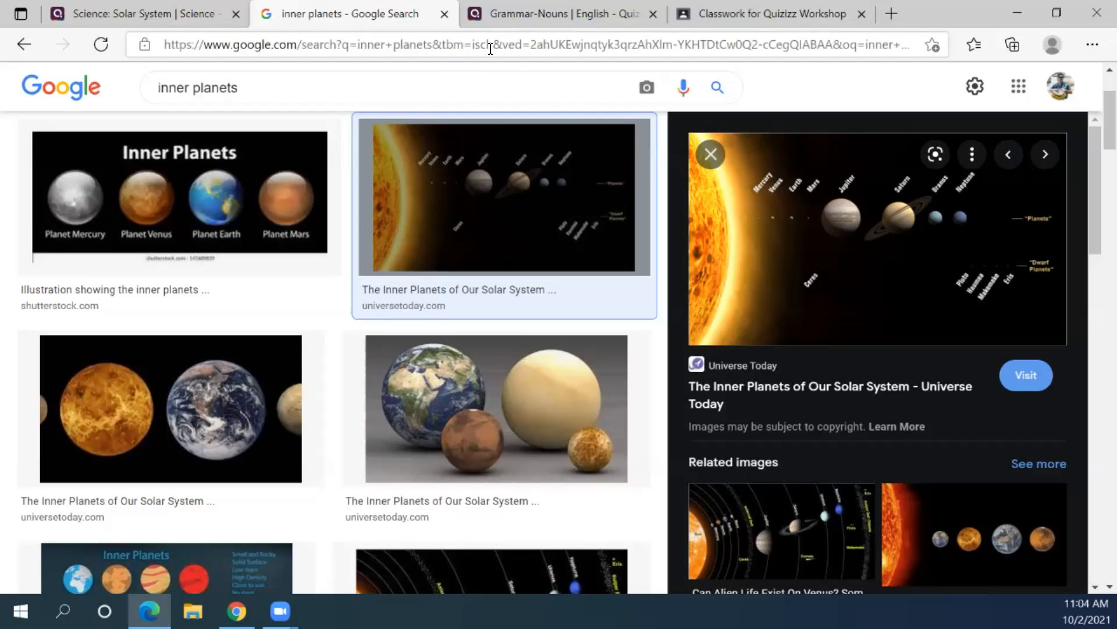
left_click(769, 14)
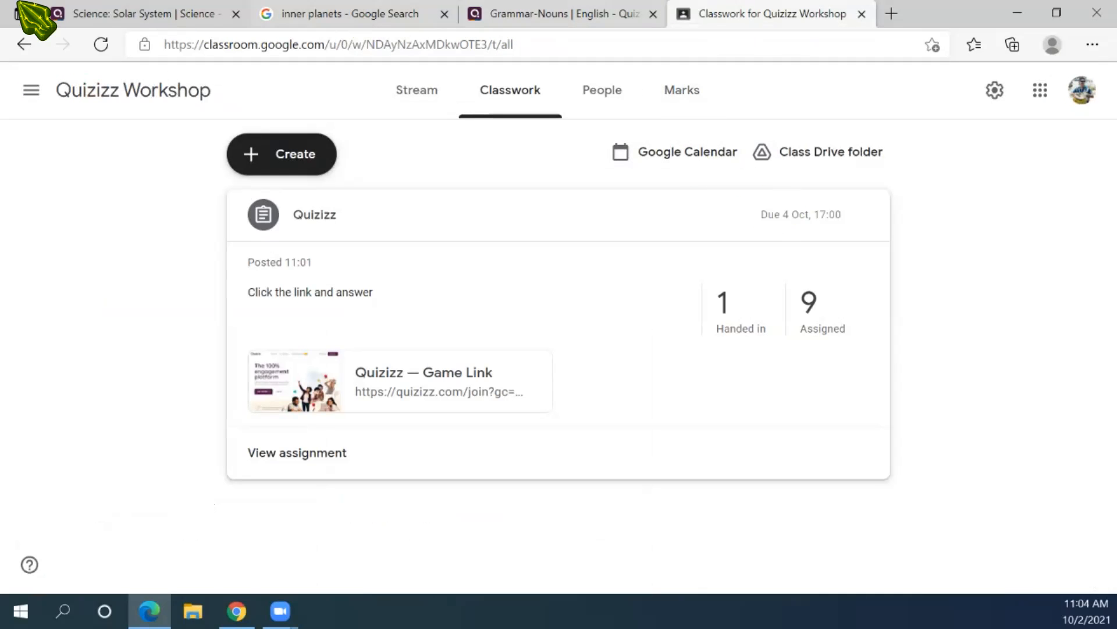
left_click(145, 14)
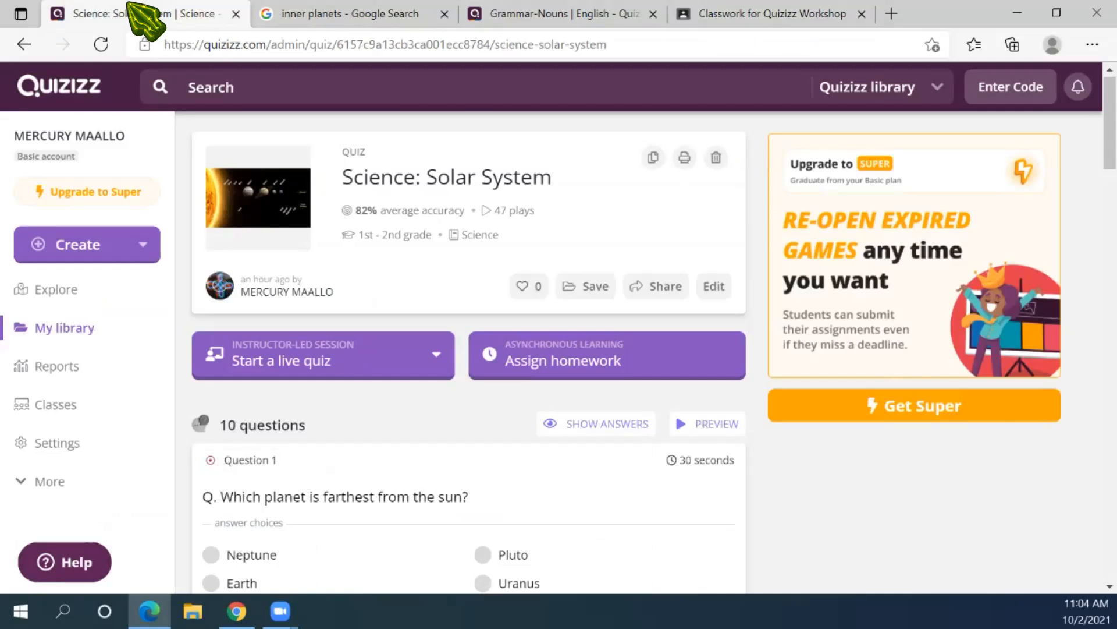
Open the Quizizz classes and examine the imported Quizizz Workshop roster, including guardian fields, invite statuses and the Classroom import option
left_click(58, 405)
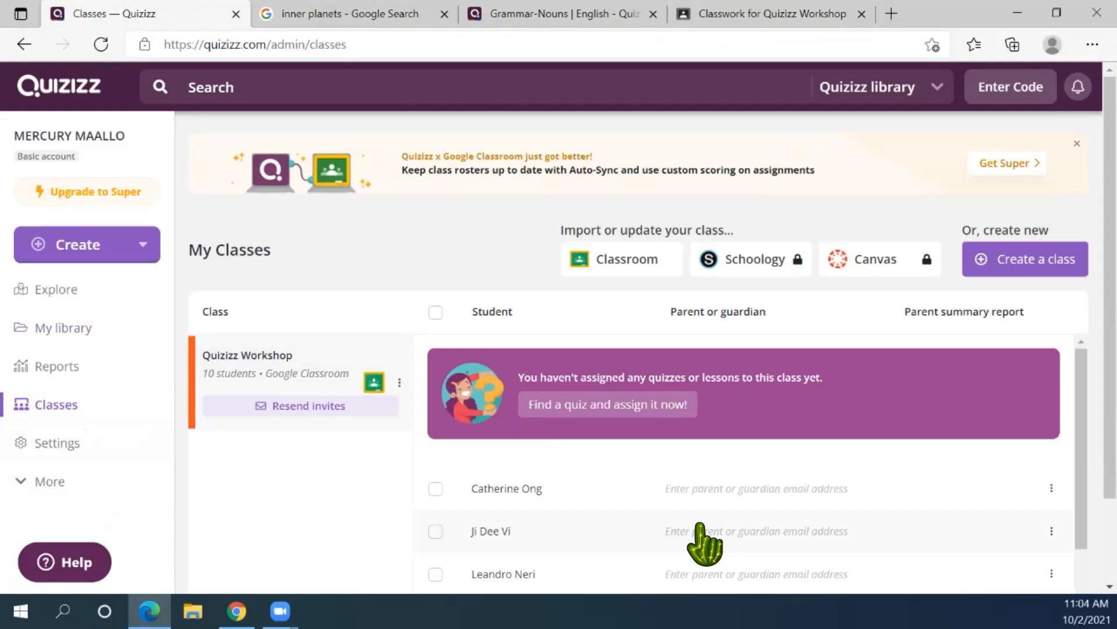
scroll(643, 538, "down", 4)
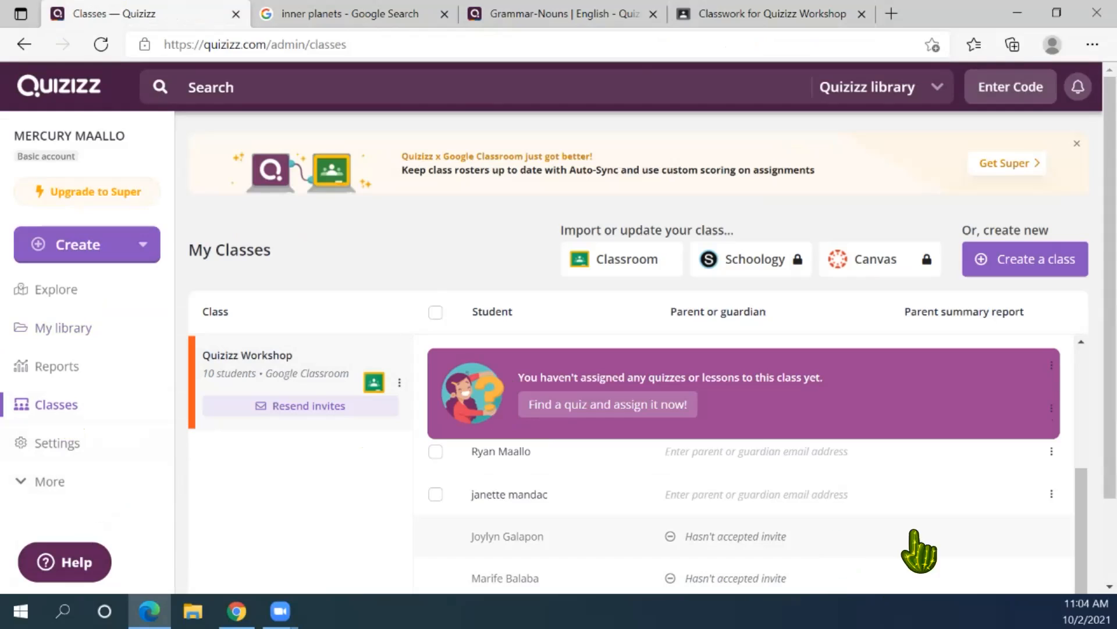
scroll(990, 536, "up", 1)
scroll(1088, 449, "down", 1)
scroll(1088, 449, "down", 2)
scroll(623, 474, "up", 4)
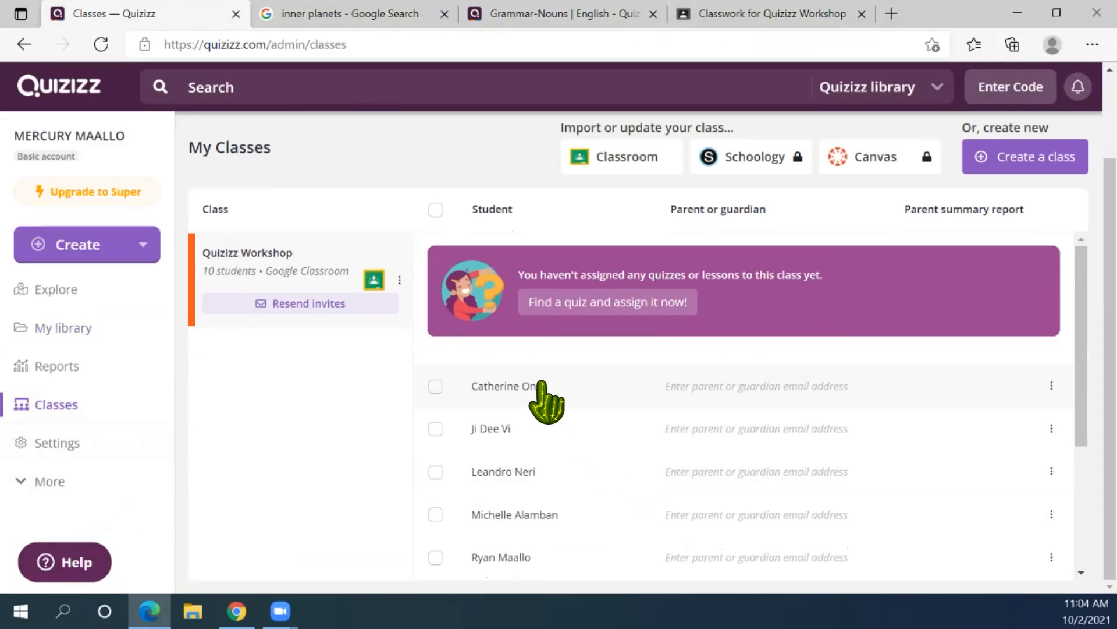
scroll(541, 410, "down", 3)
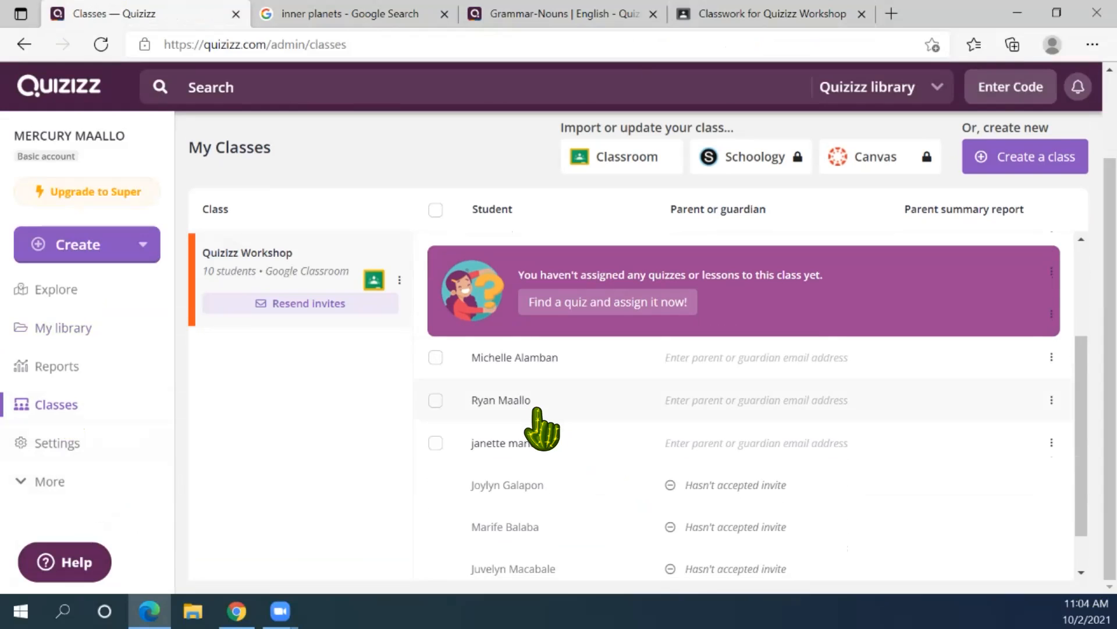
scroll(599, 433, "up", 3)
scroll(602, 436, "down", 5)
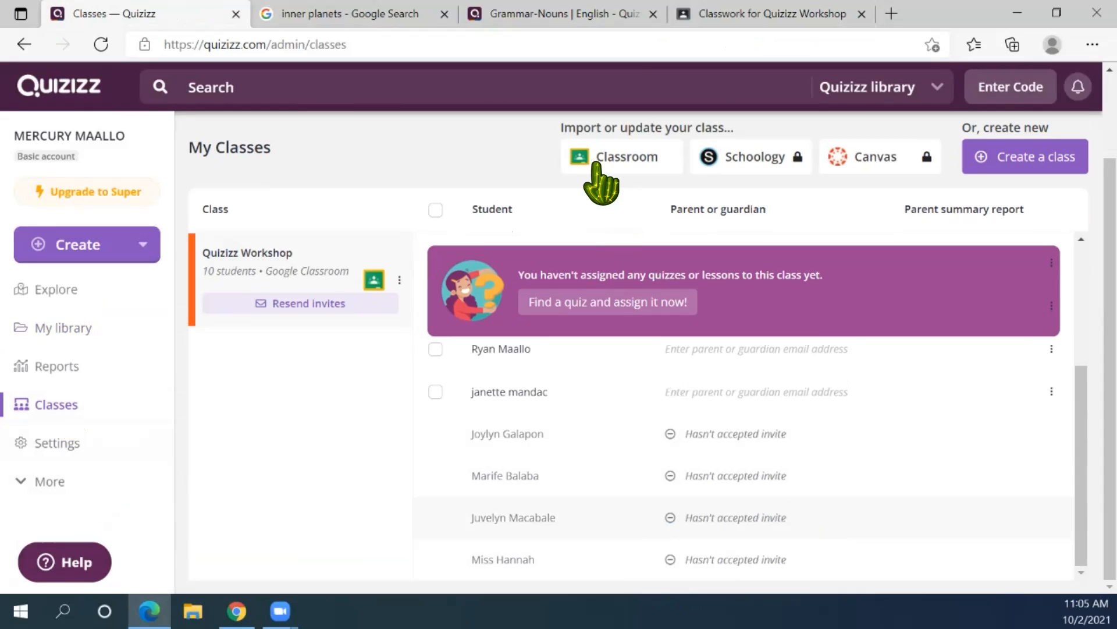
left_click(619, 165)
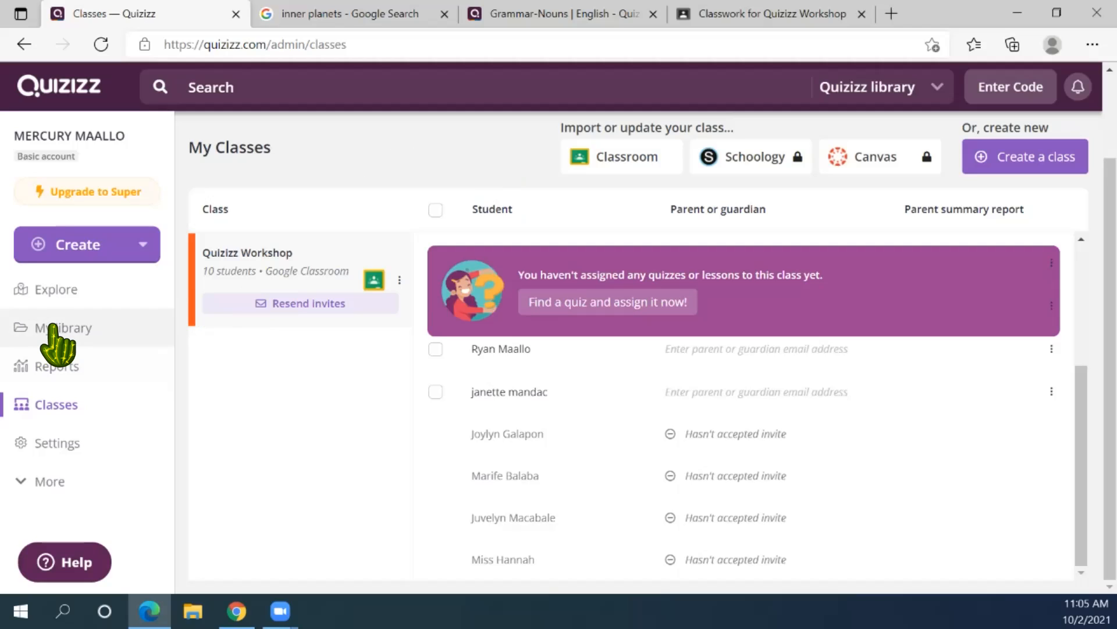
Reveal the additional account options and view the teacher's profile page with its quizzes
left_click(61, 473)
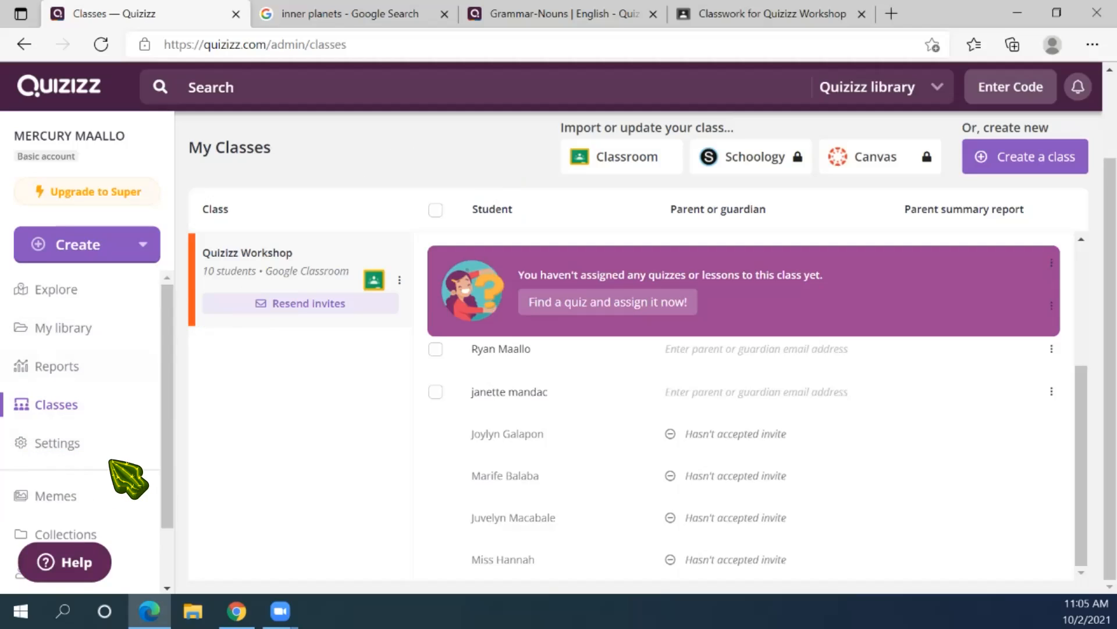
scroll(110, 461, "down", 1)
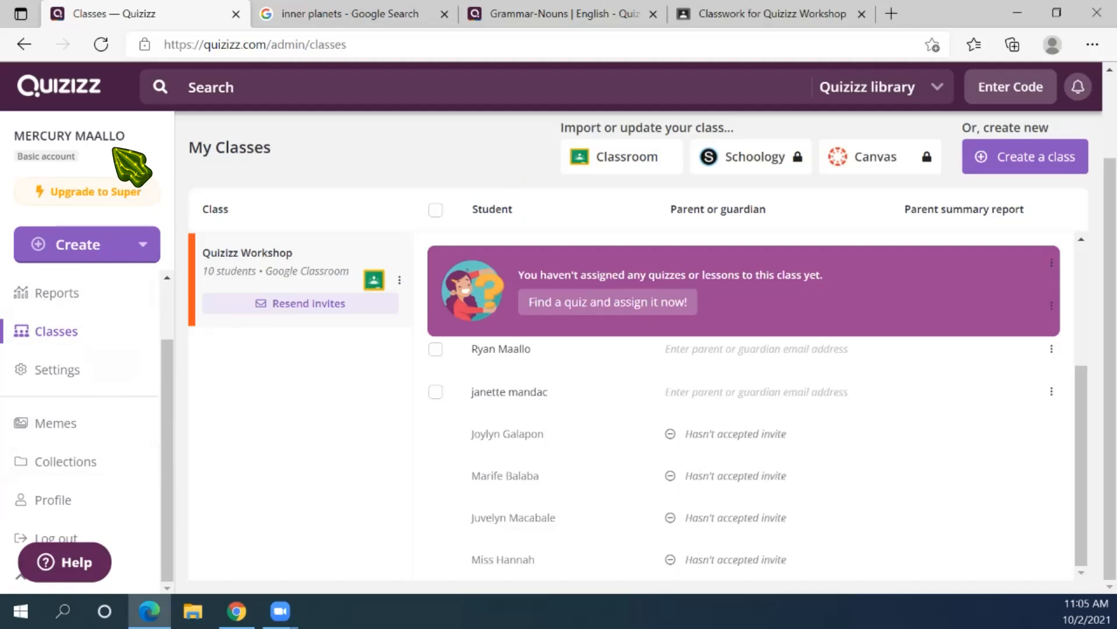
left_click(100, 136)
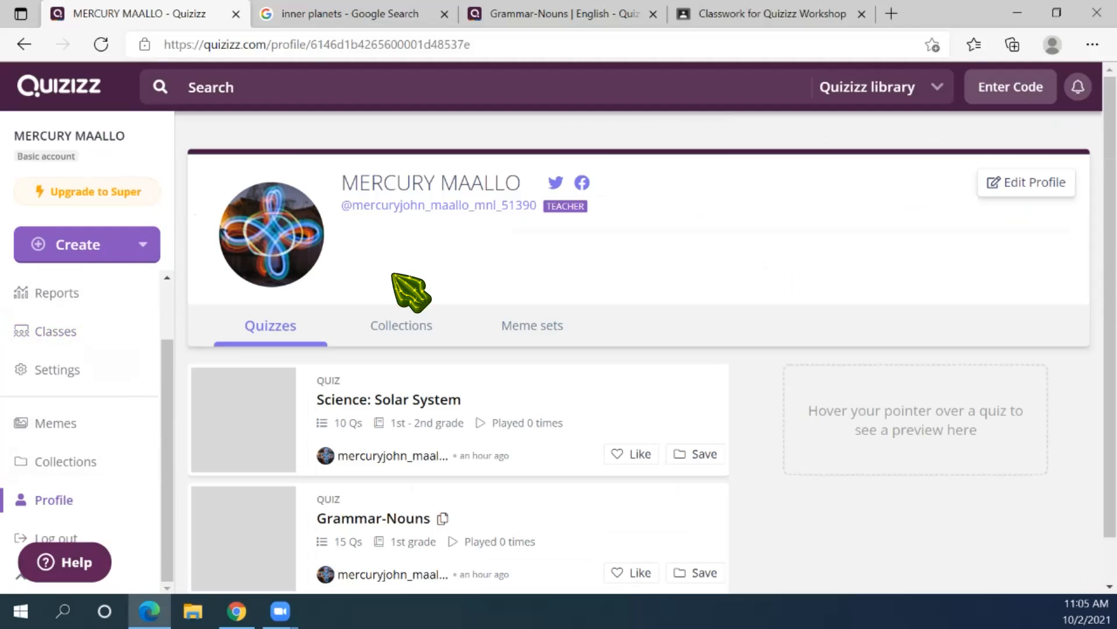
mouse_move(701, 322)
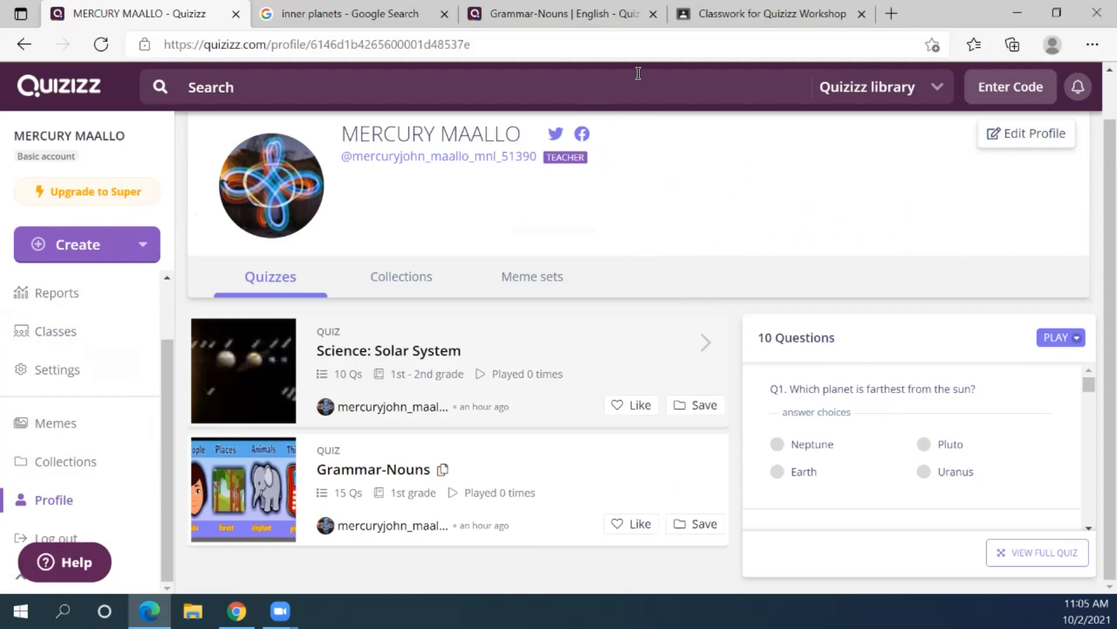
Open the Quizizz Help Center at support.quizizz.com in a new browser tab
left_click(891, 13)
type("sup")
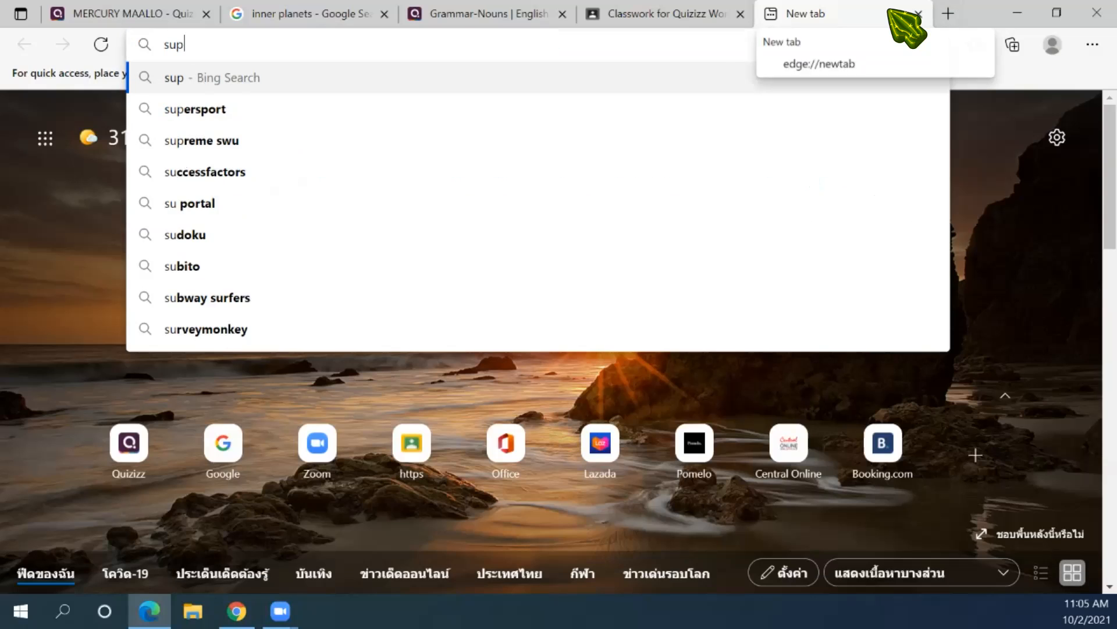
type("port.quizizz.coim")
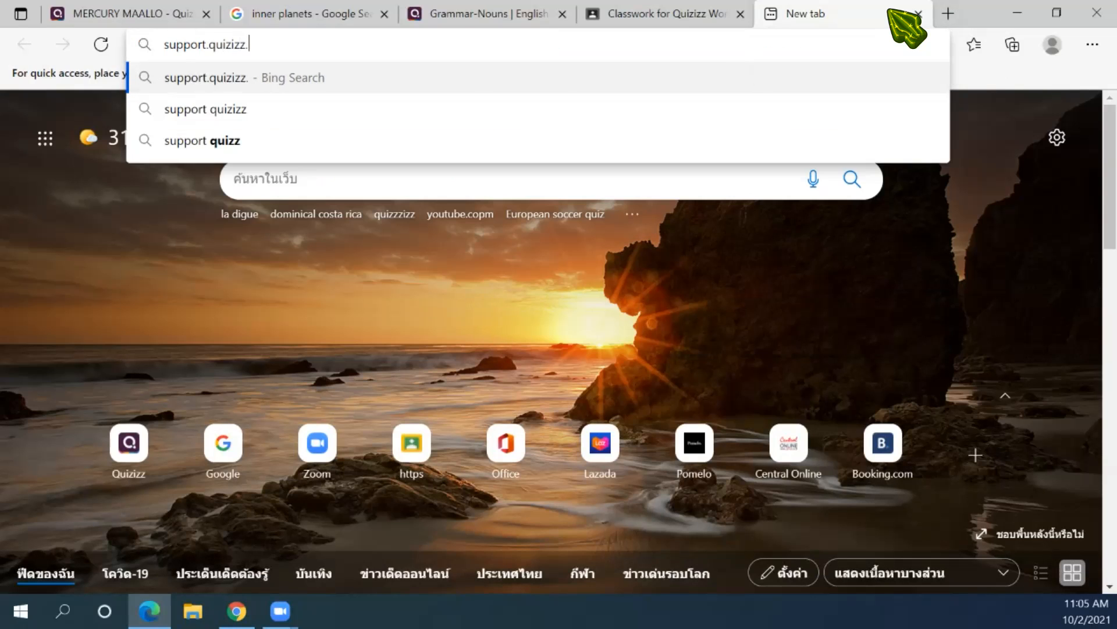
key("BackSpace")
key("BackSpace")
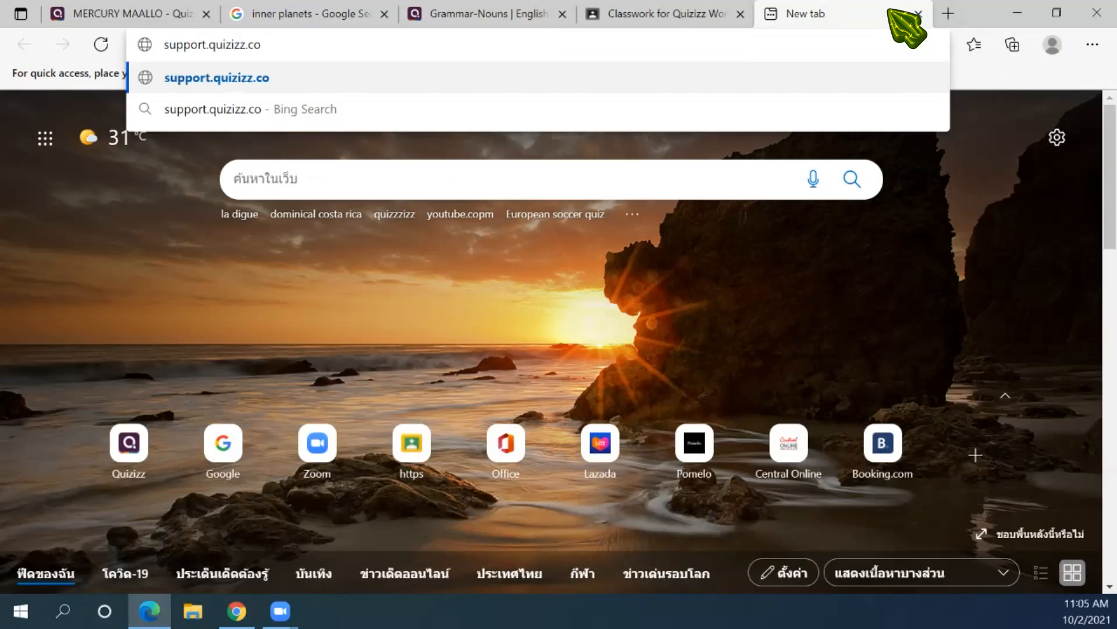
type("m")
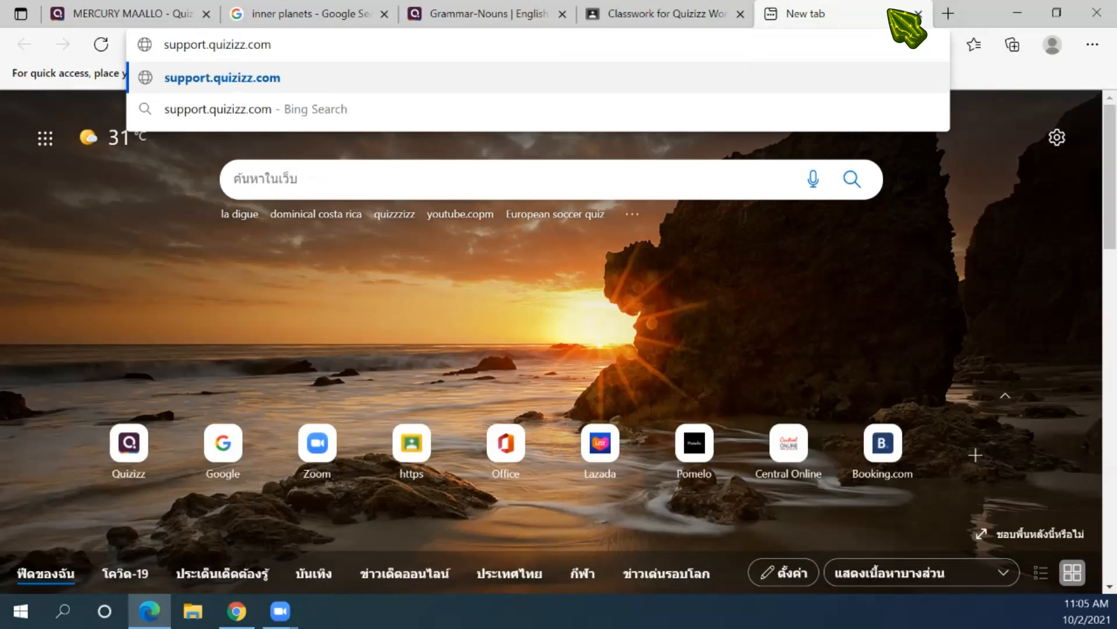
key("Return")
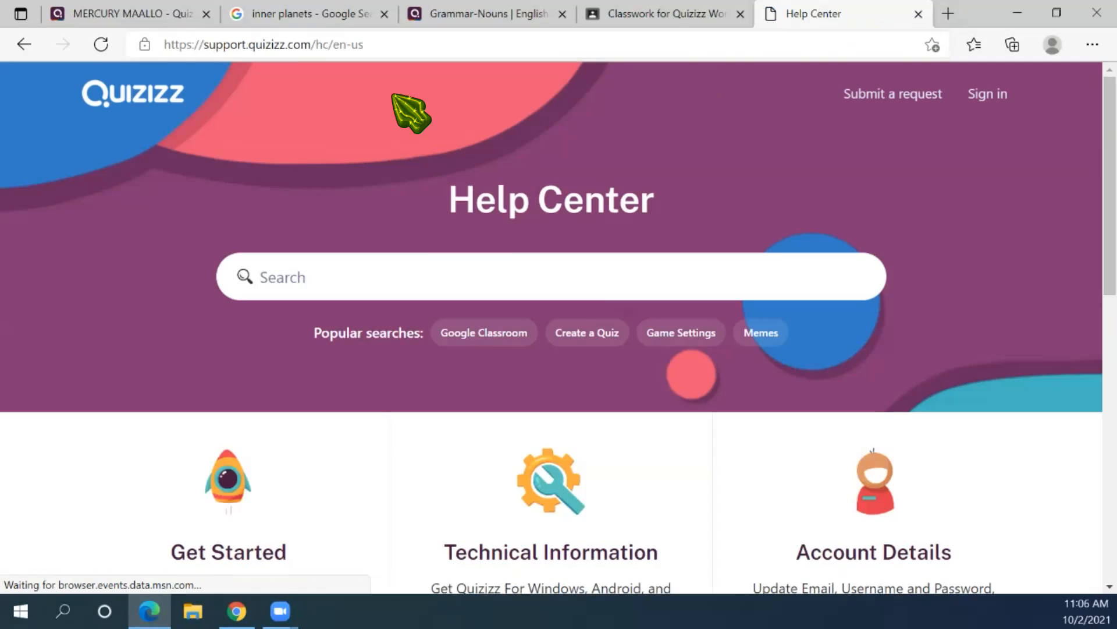
Look over the Help Center's search and topic categories, and close its tab
left_click(348, 271)
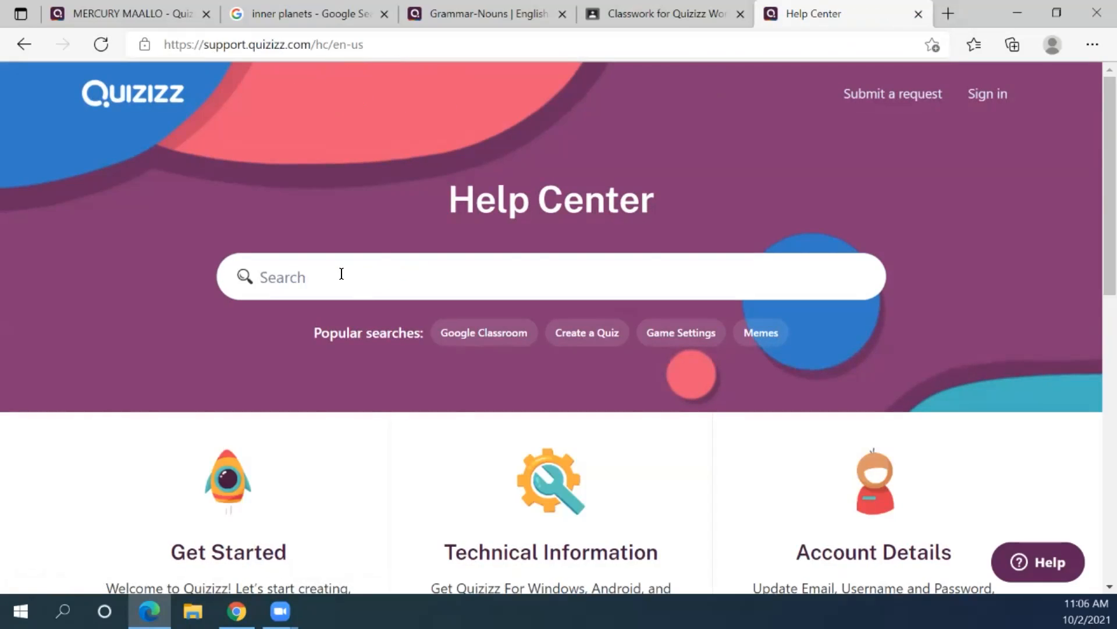
scroll(823, 308, "down", 3)
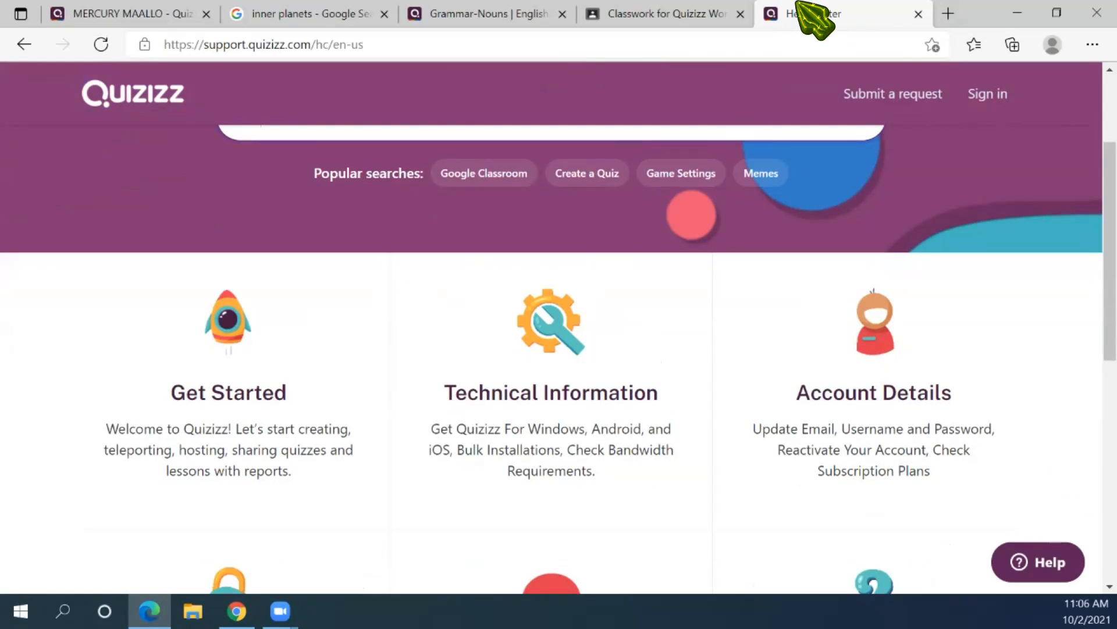
left_click(919, 13)
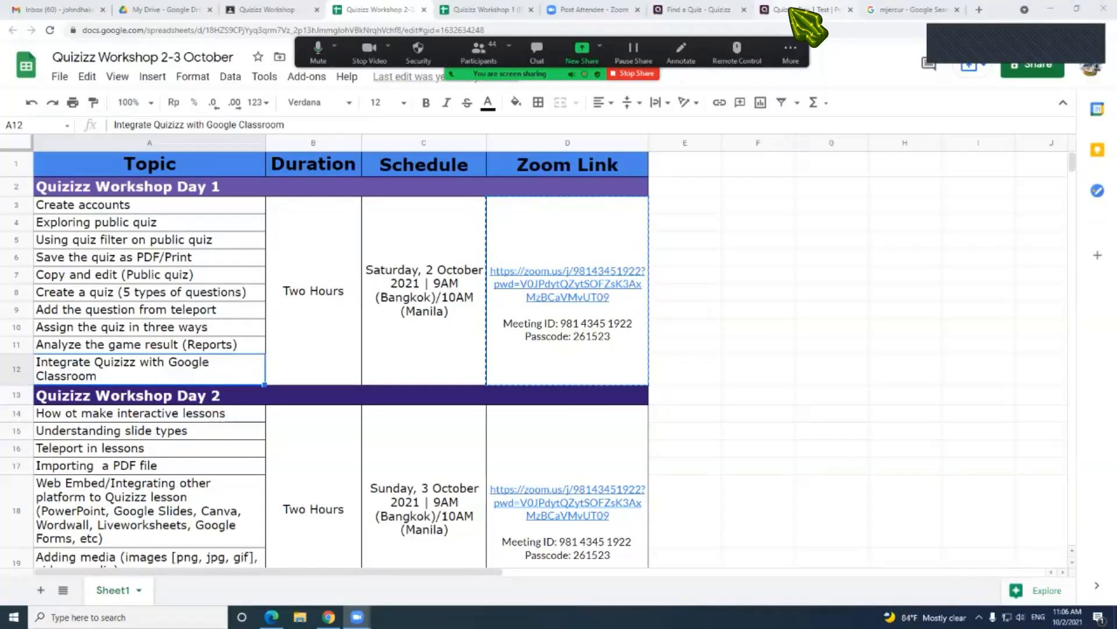
Open the Quizizz Day 1 Test and set it up as a live quiz in Classic mode
left_click(797, 9)
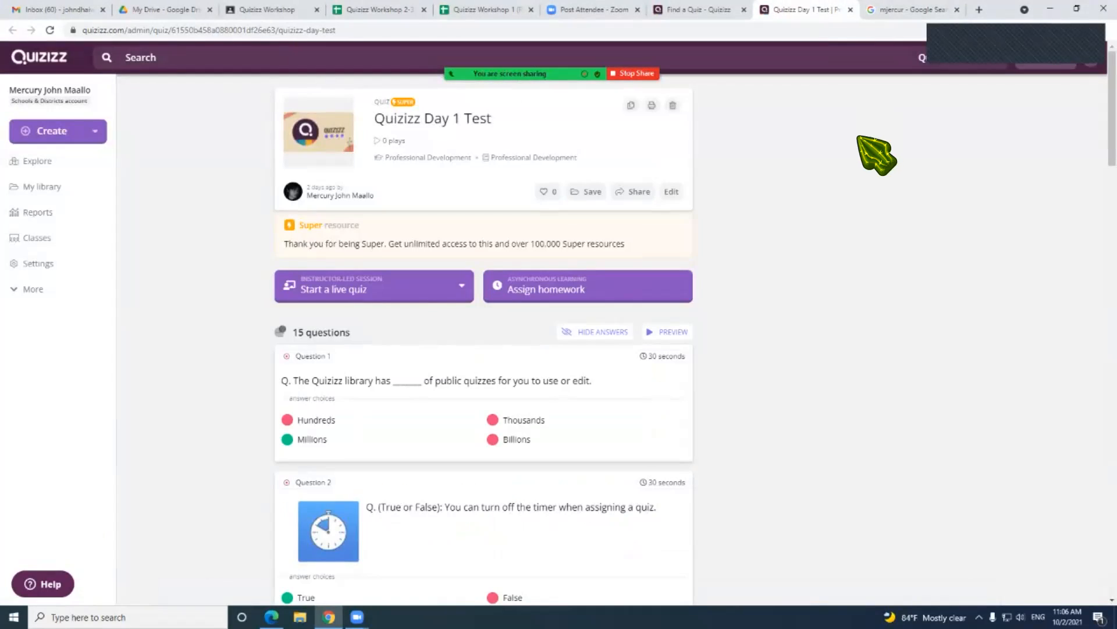
left_click(381, 292)
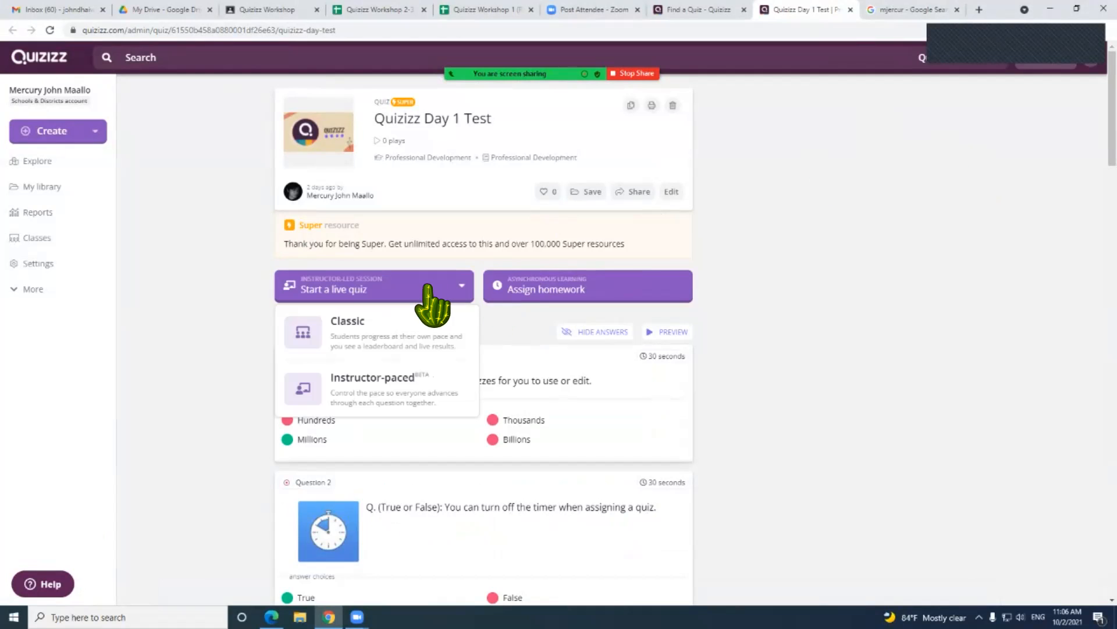
left_click(356, 324)
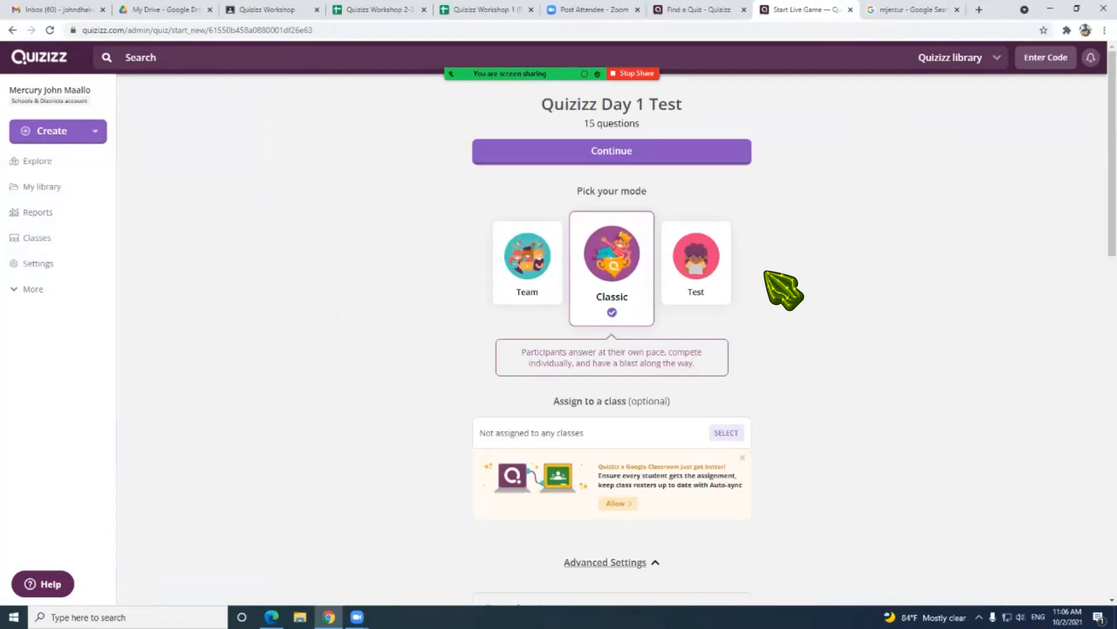
Review the live game's general, adaptive learning and activity settings, and continue to the waiting lobby with the default options
scroll(938, 375, "down", 4)
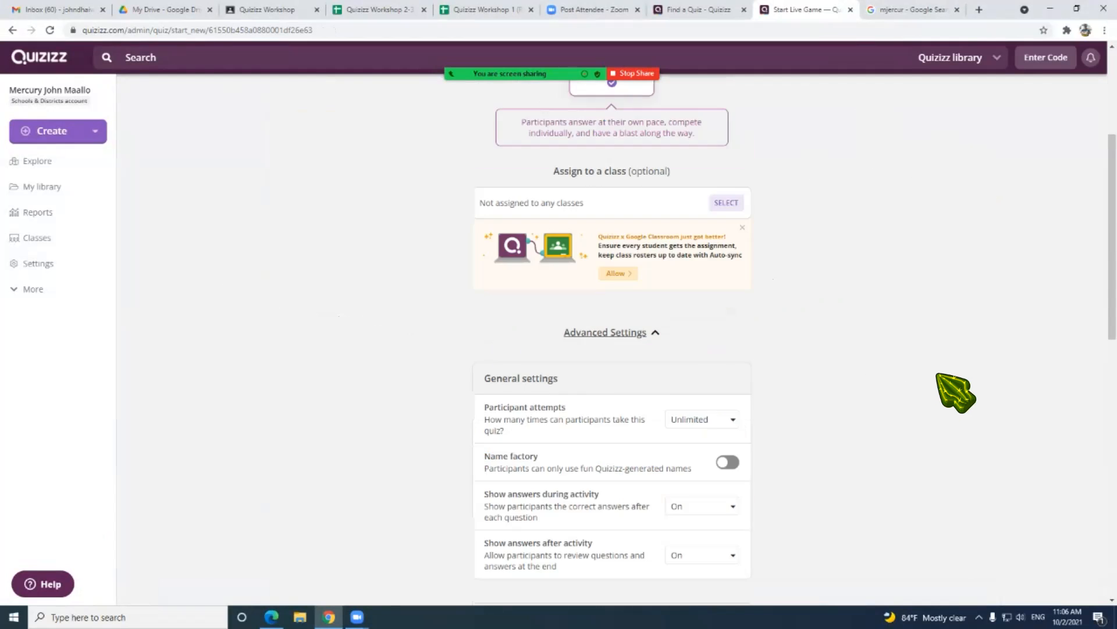
scroll(954, 391, "down", 8)
scroll(908, 391, "up", 3)
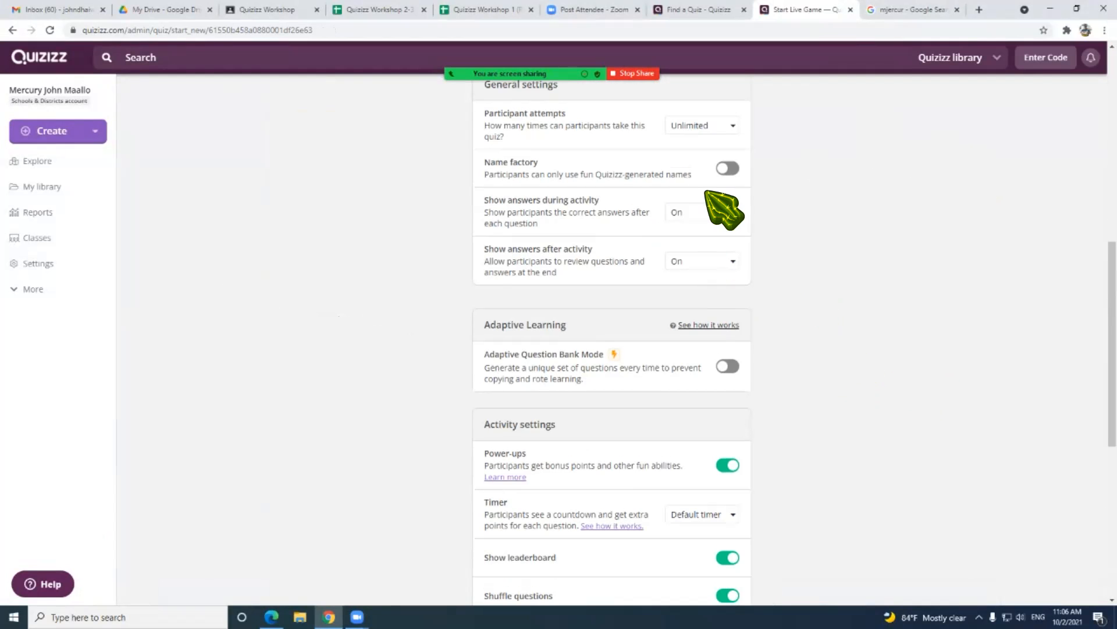
scroll(812, 238, "down", 6)
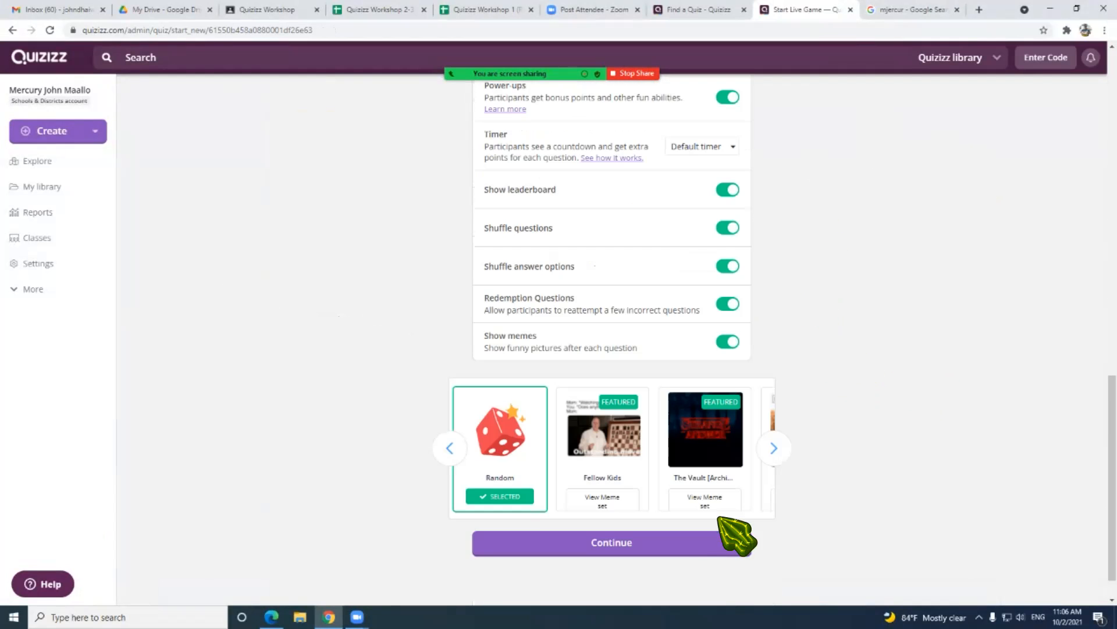
scroll(658, 529, "down", 1)
left_click(647, 505)
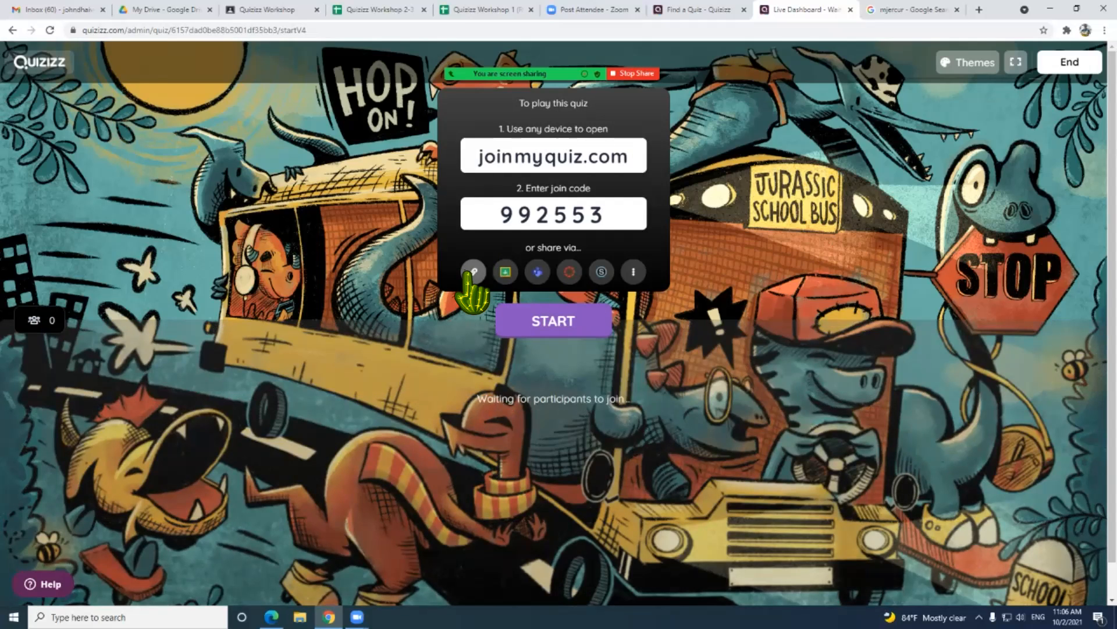
Copy the live game's join link for the participants and start the quiz once they have joined the lobby
left_click(472, 271)
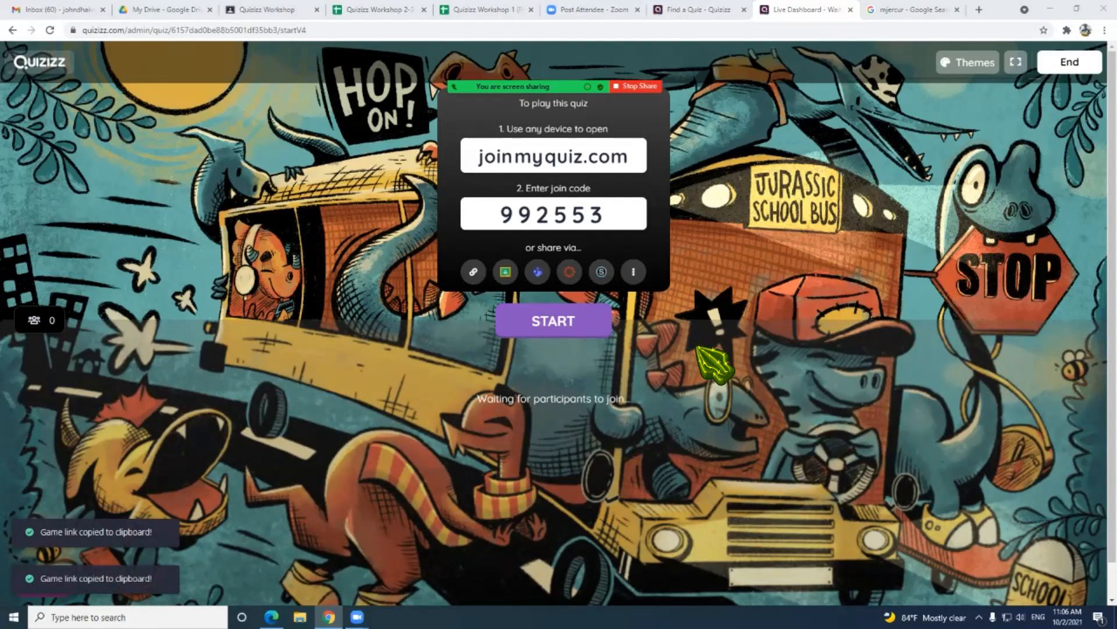
mouse_move(582, 88)
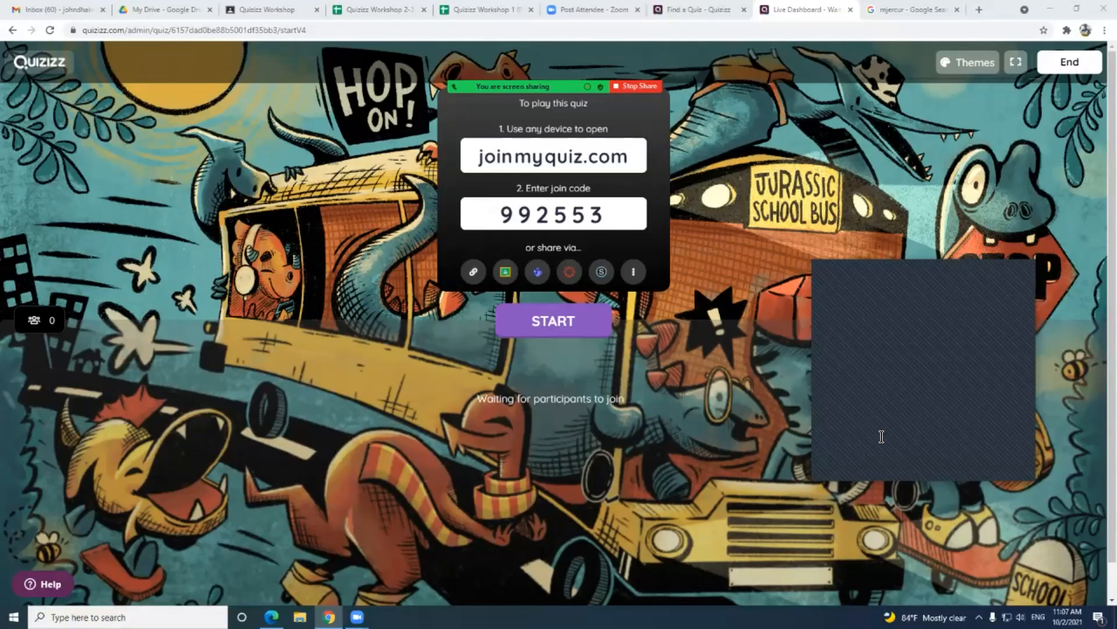
left_click(971, 267)
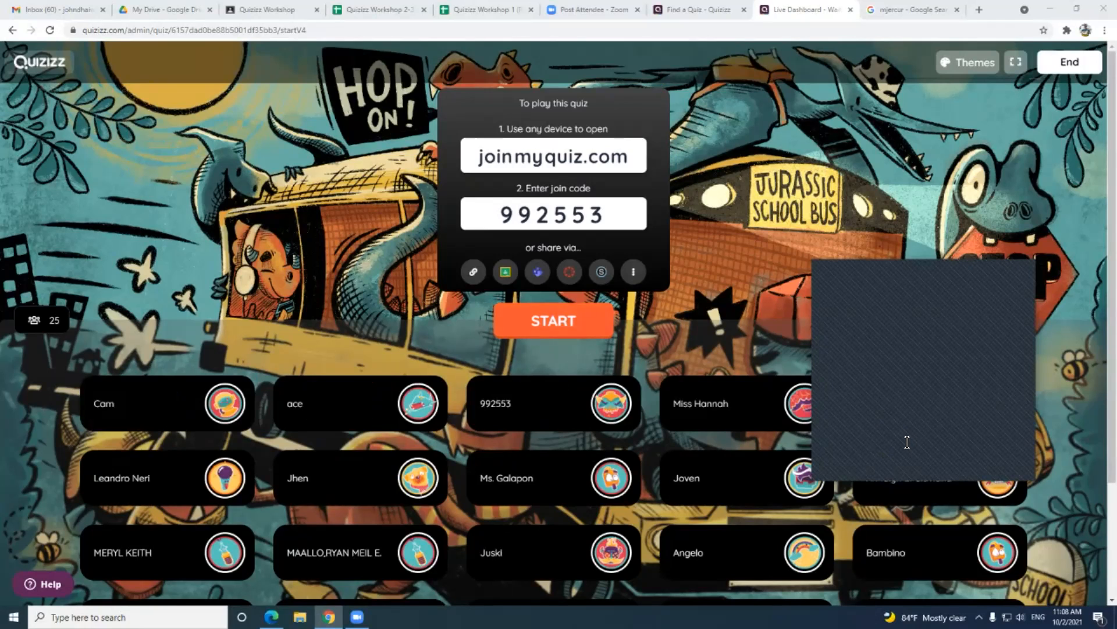
mouse_move(512, 81)
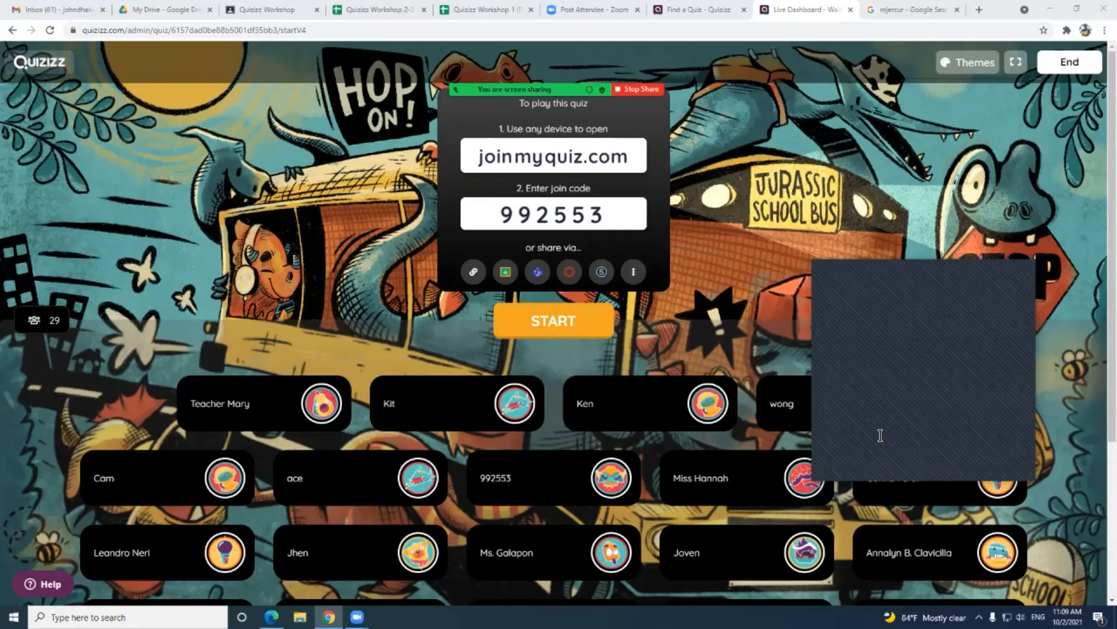
mouse_move(477, 87)
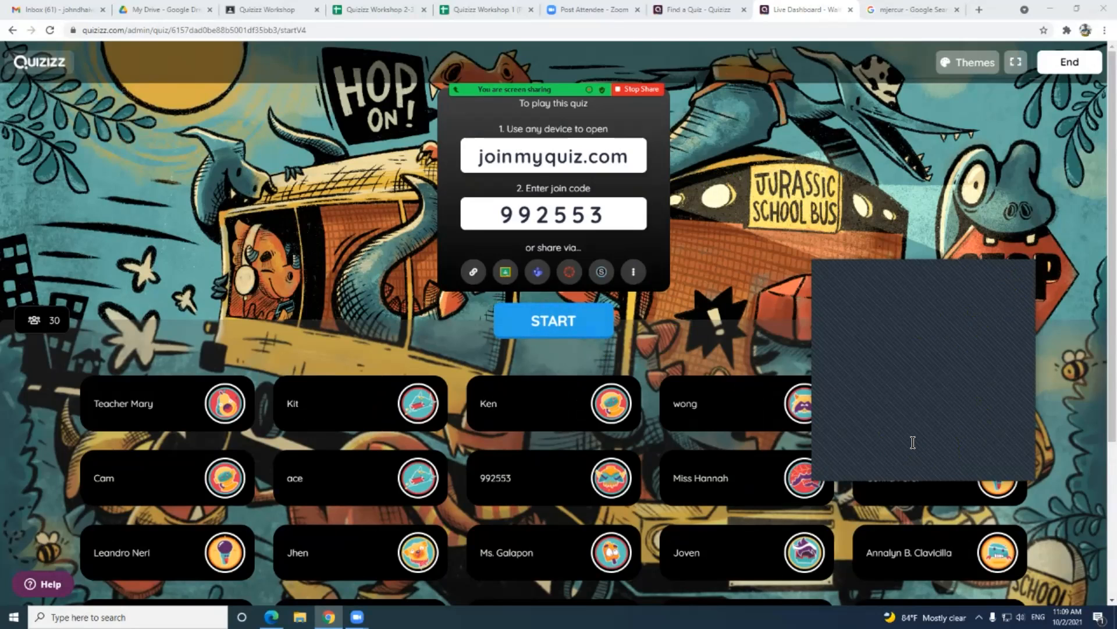
left_click(567, 326)
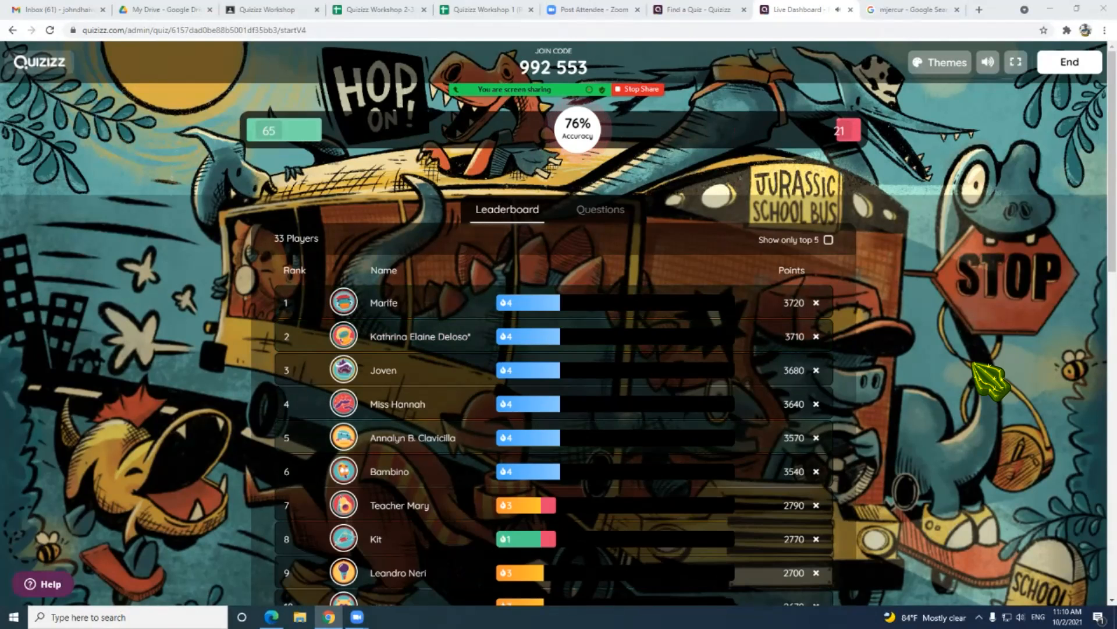
Follow the live leaderboard from the first to the last rank, checking the players' progress, points and overall accuracy
scroll(983, 361, "down", 2)
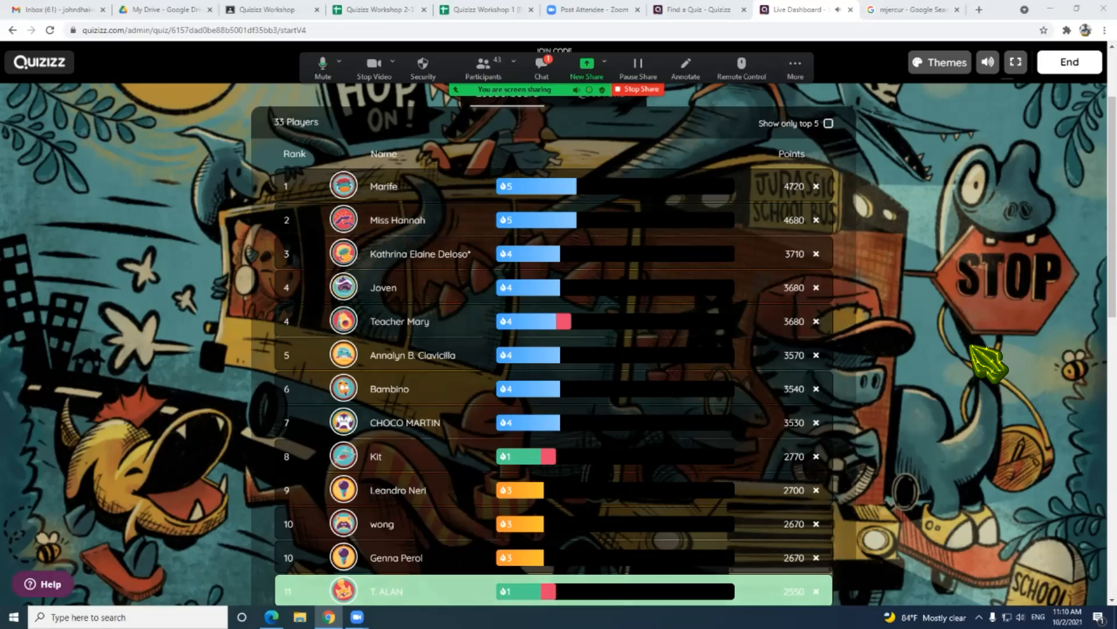
left_click(547, 64)
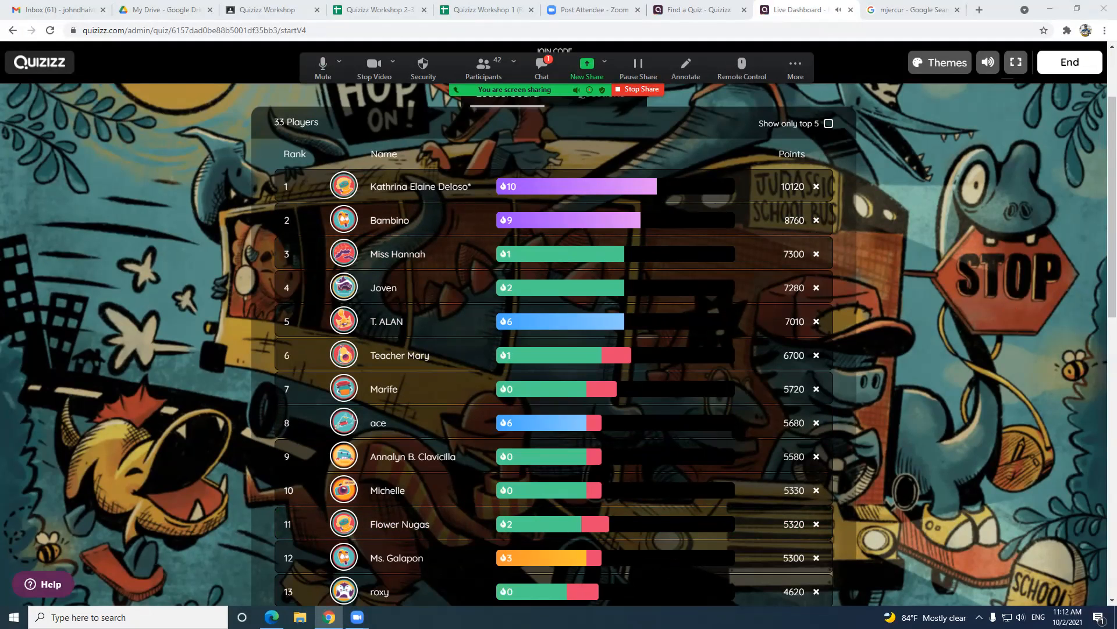
scroll(553, 344, "down", 12)
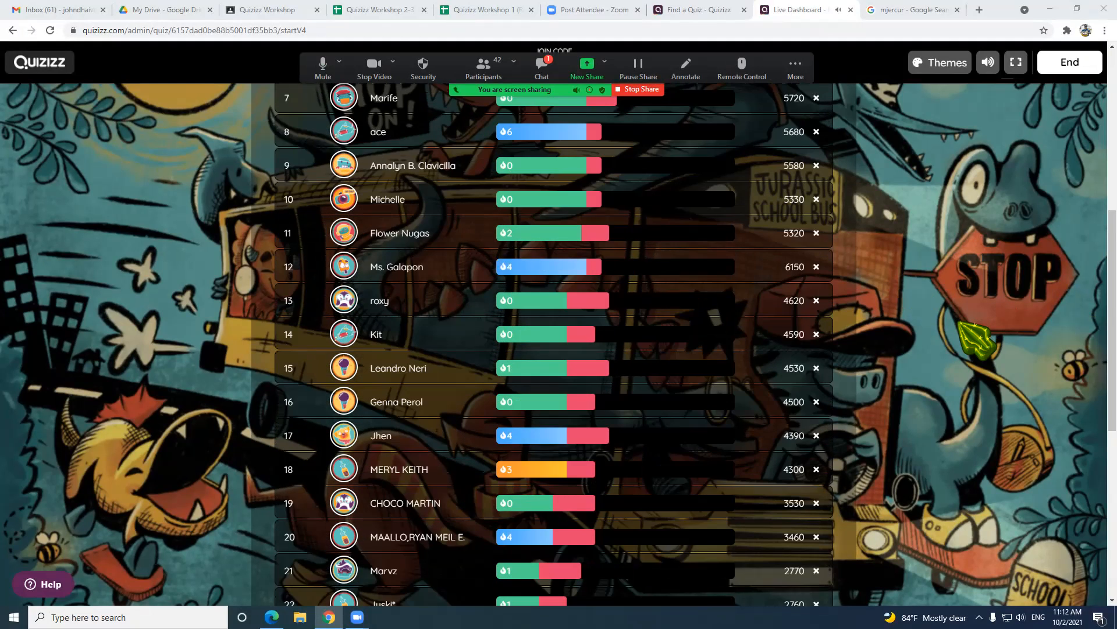
scroll(964, 323, "up", 15)
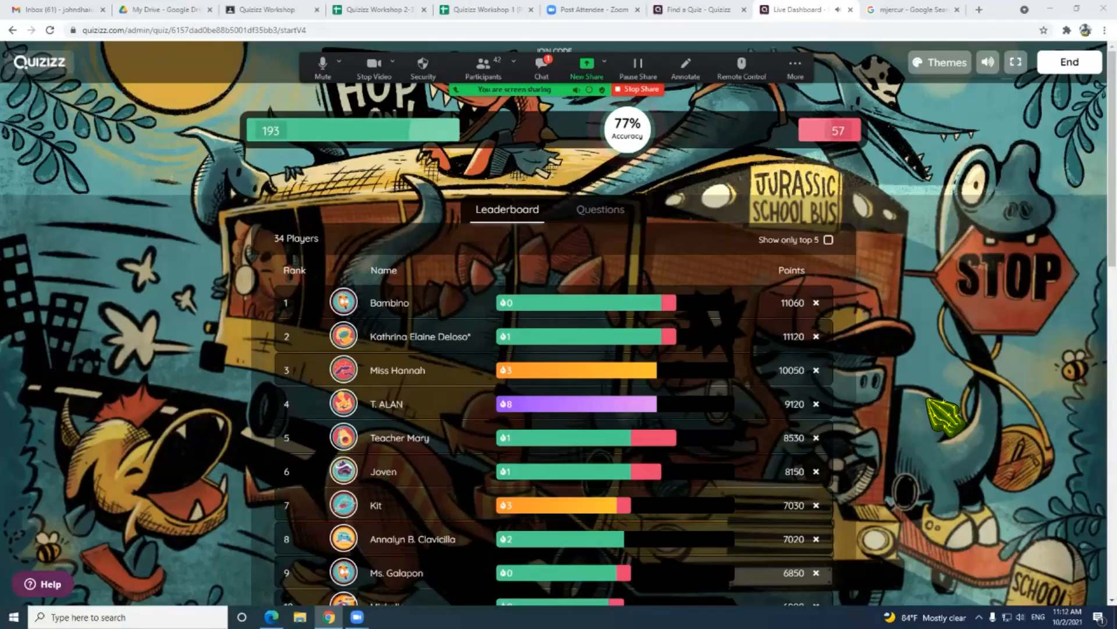
scroll(929, 400, "down", 9)
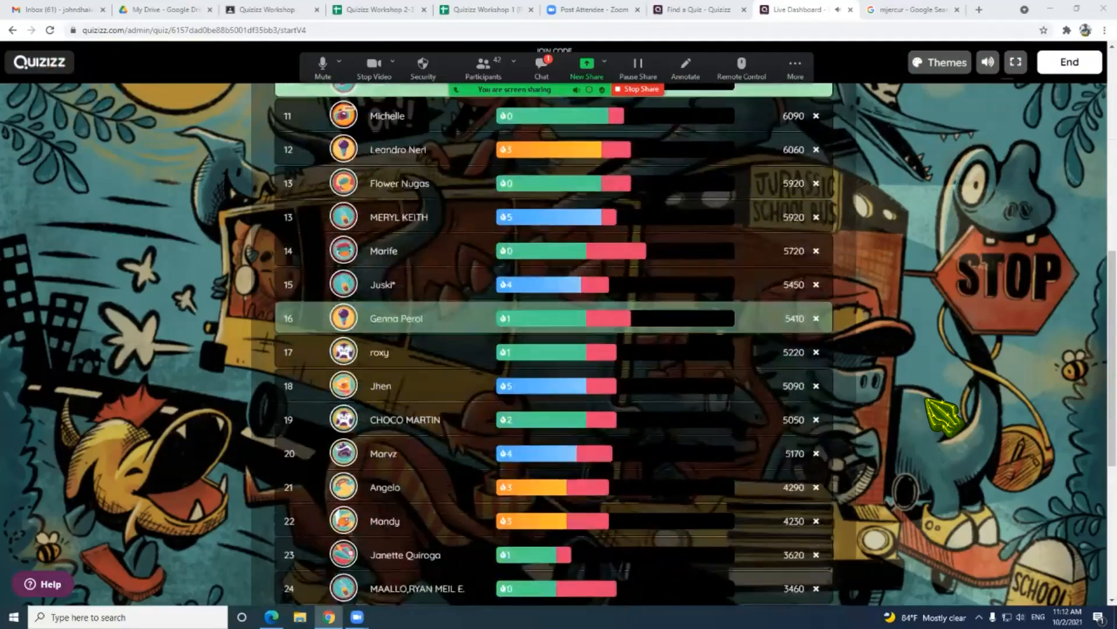
scroll(929, 401, "down", 6)
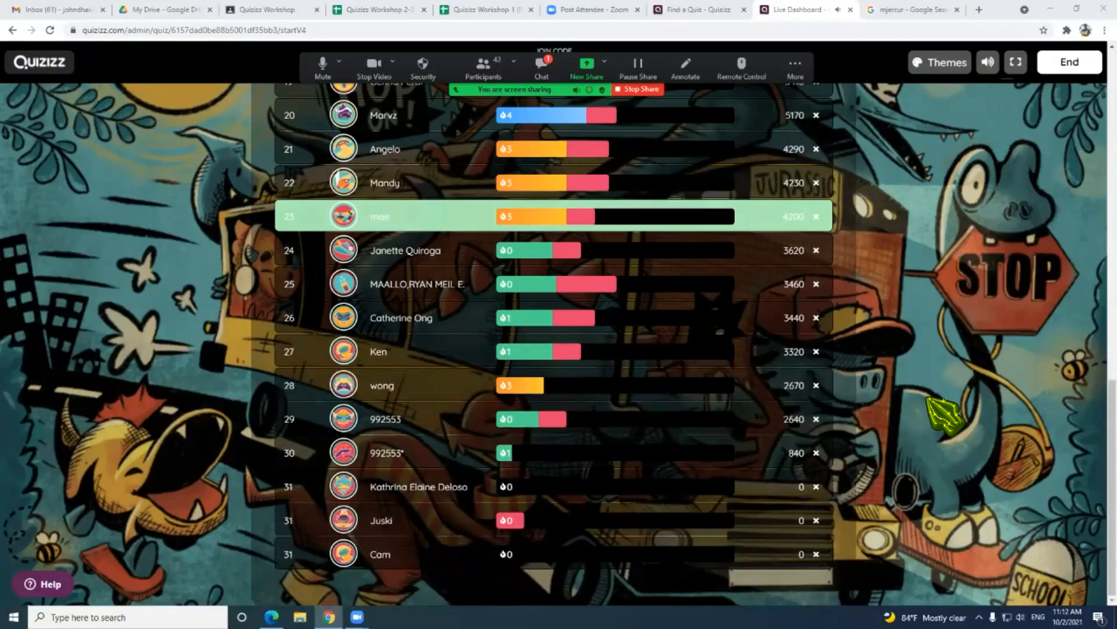
scroll(930, 400, "up", 15)
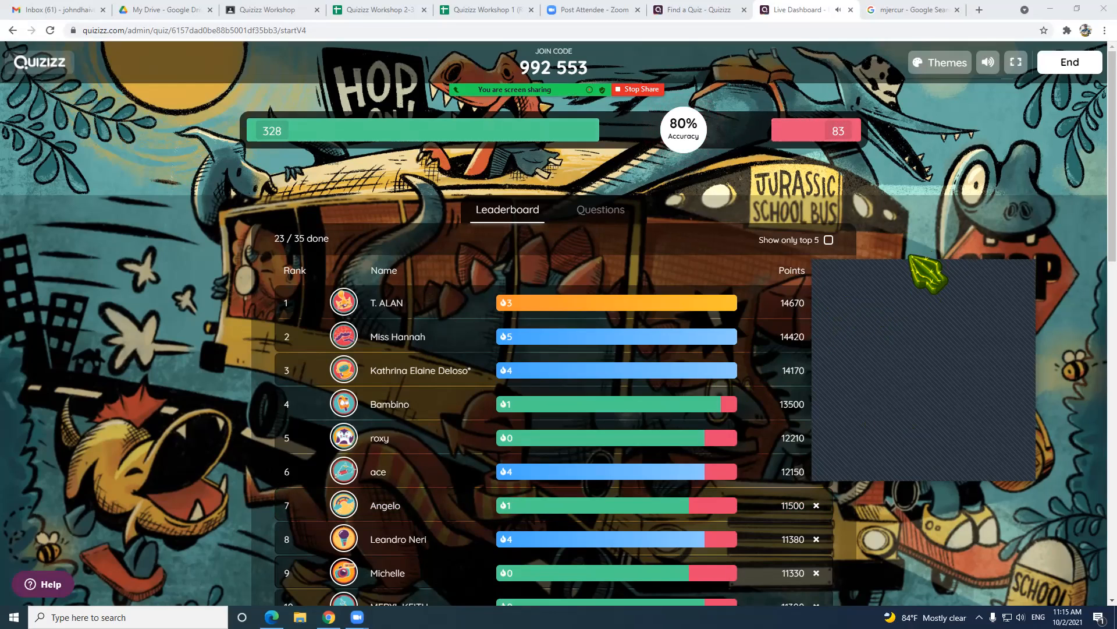
scroll(962, 270, "down", 8)
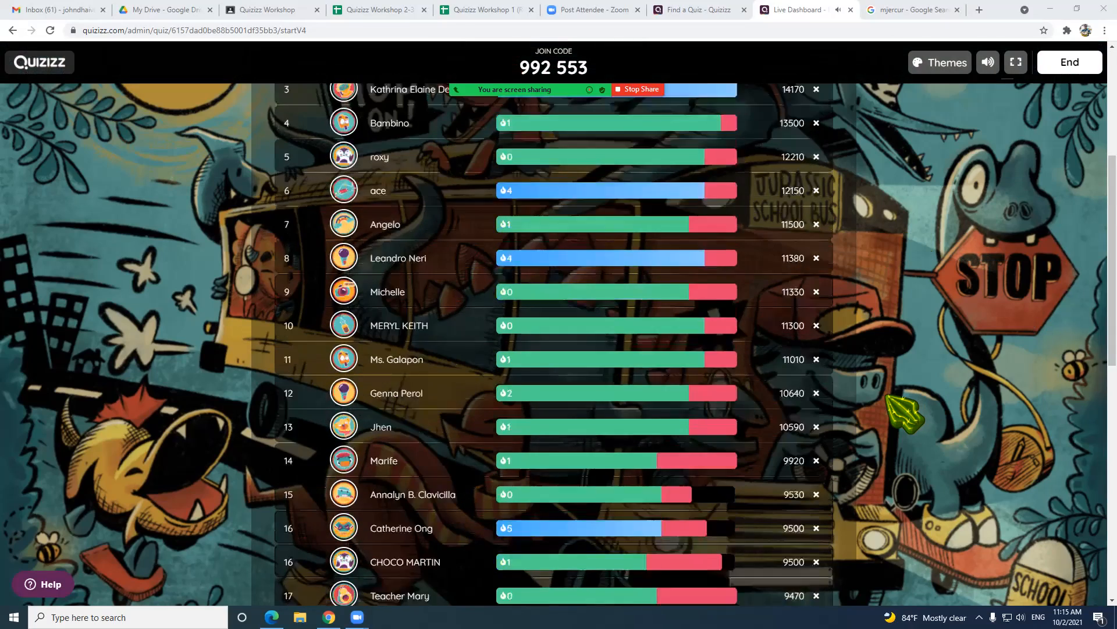
scroll(908, 418, "up", 6)
scroll(908, 418, "up", 2)
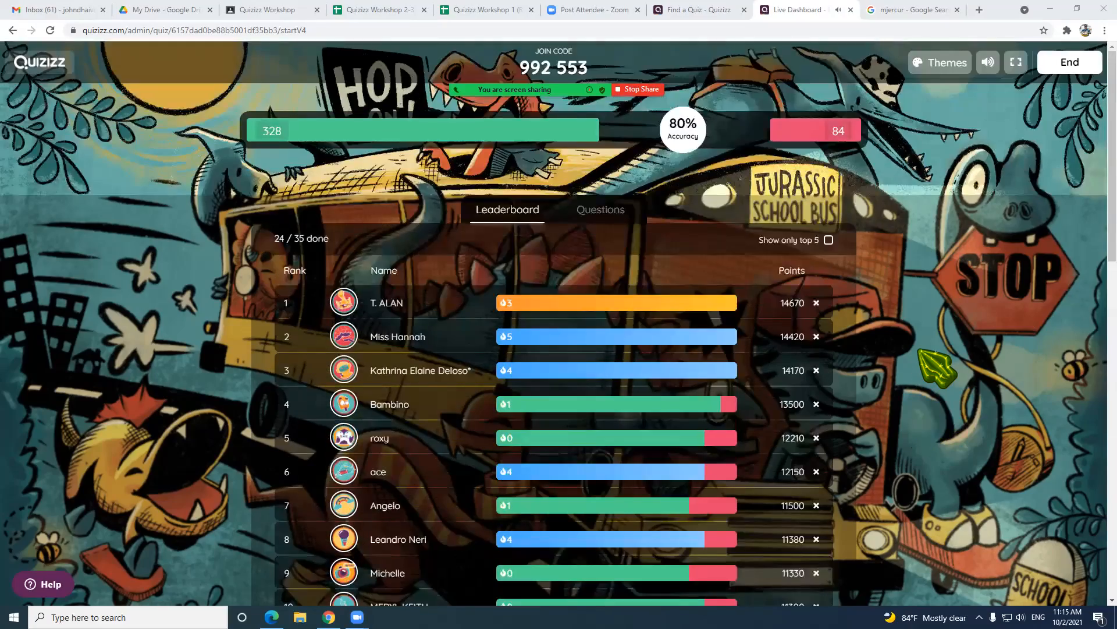
scroll(920, 353, "down", 10)
scroll(919, 352, "up", 5)
scroll(937, 368, "up", 7)
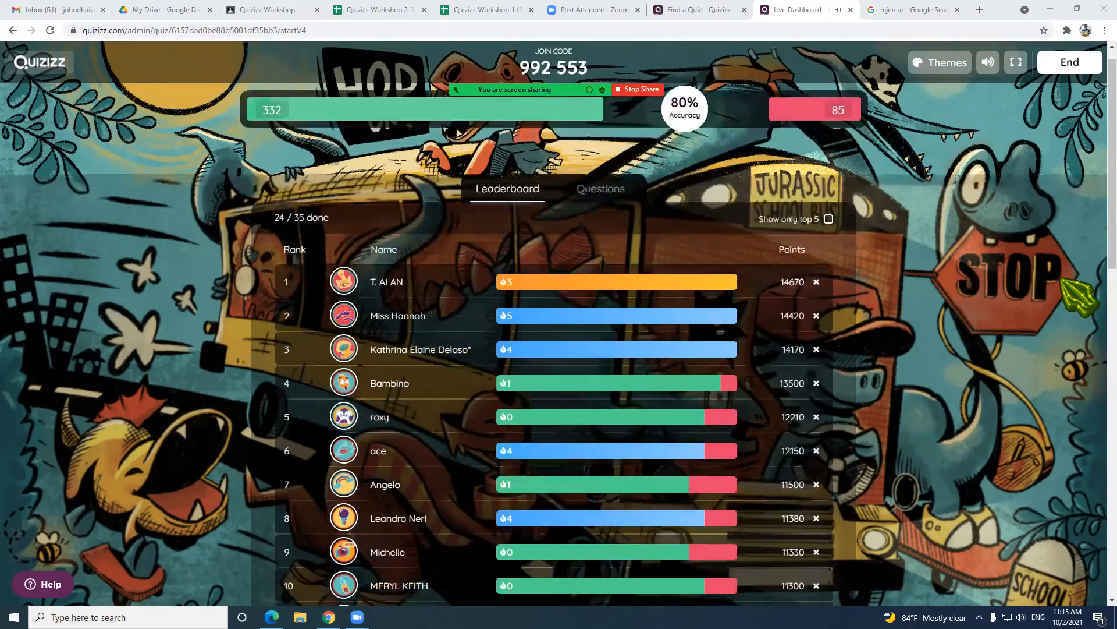
scroll(553, 343, "down", 7)
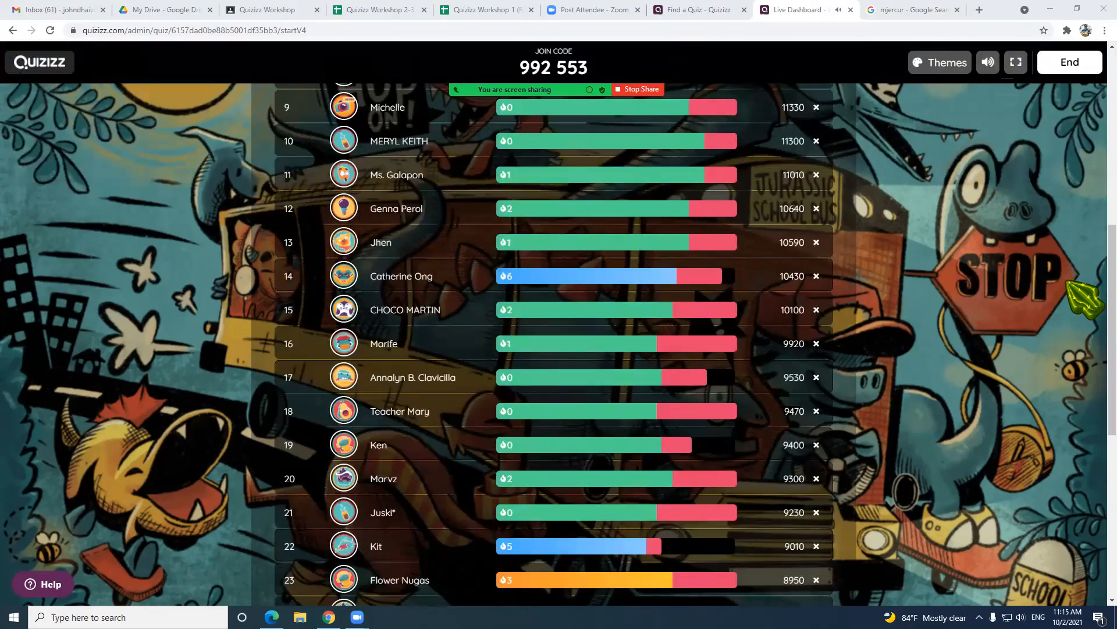
scroll(1071, 285, "up", 10)
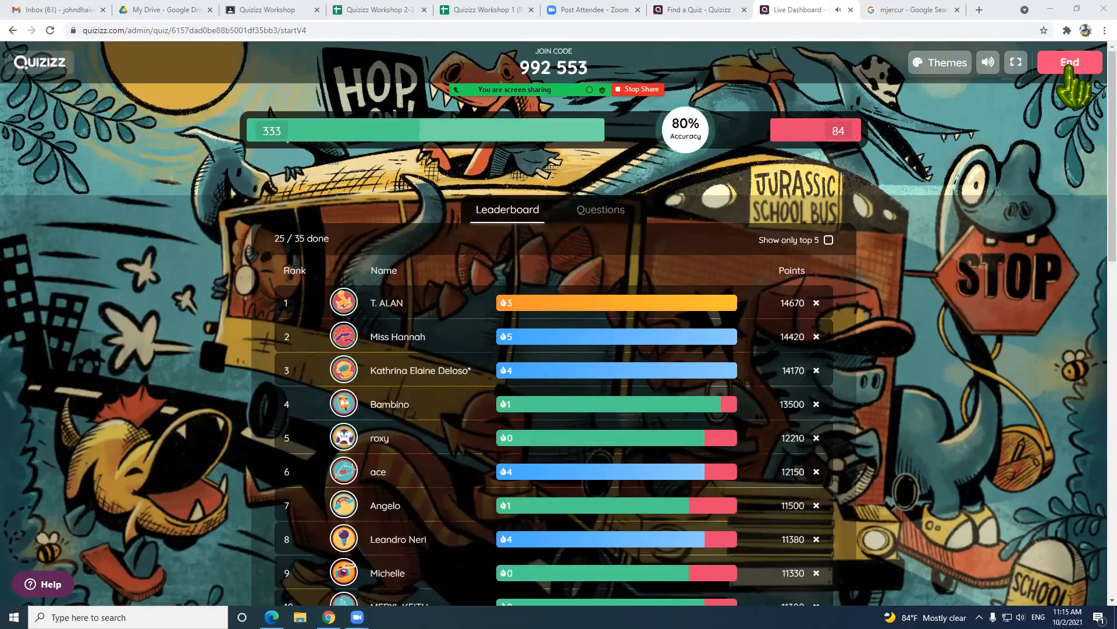
End the live quiz for all players and stop sharing the screen in the Zoom meeting
left_click(1069, 64)
left_click(1081, 118)
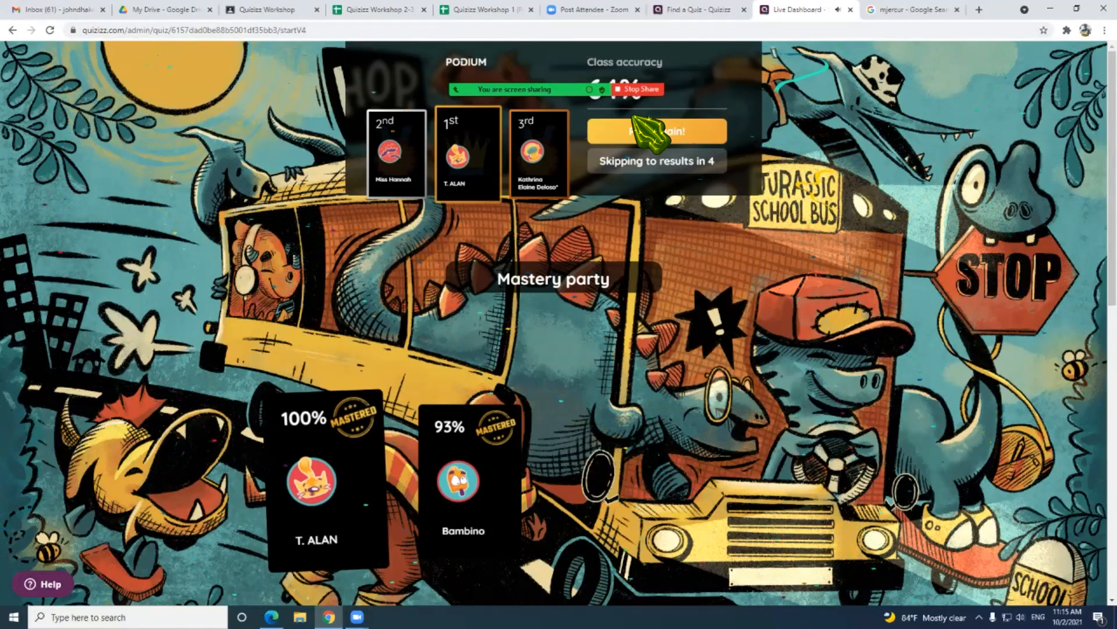
left_click(639, 90)
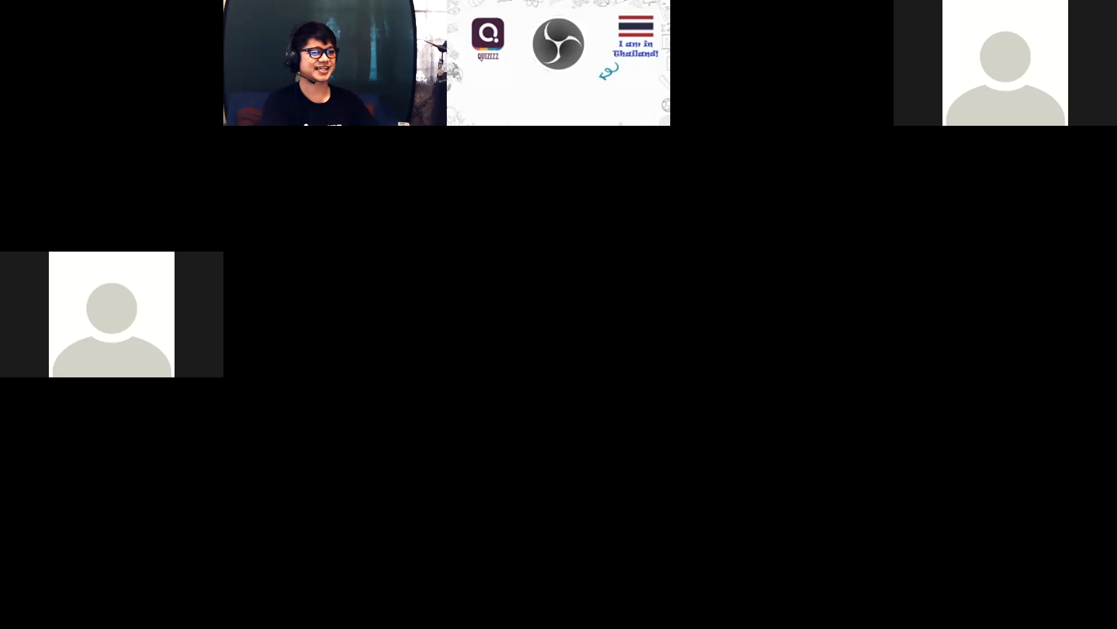